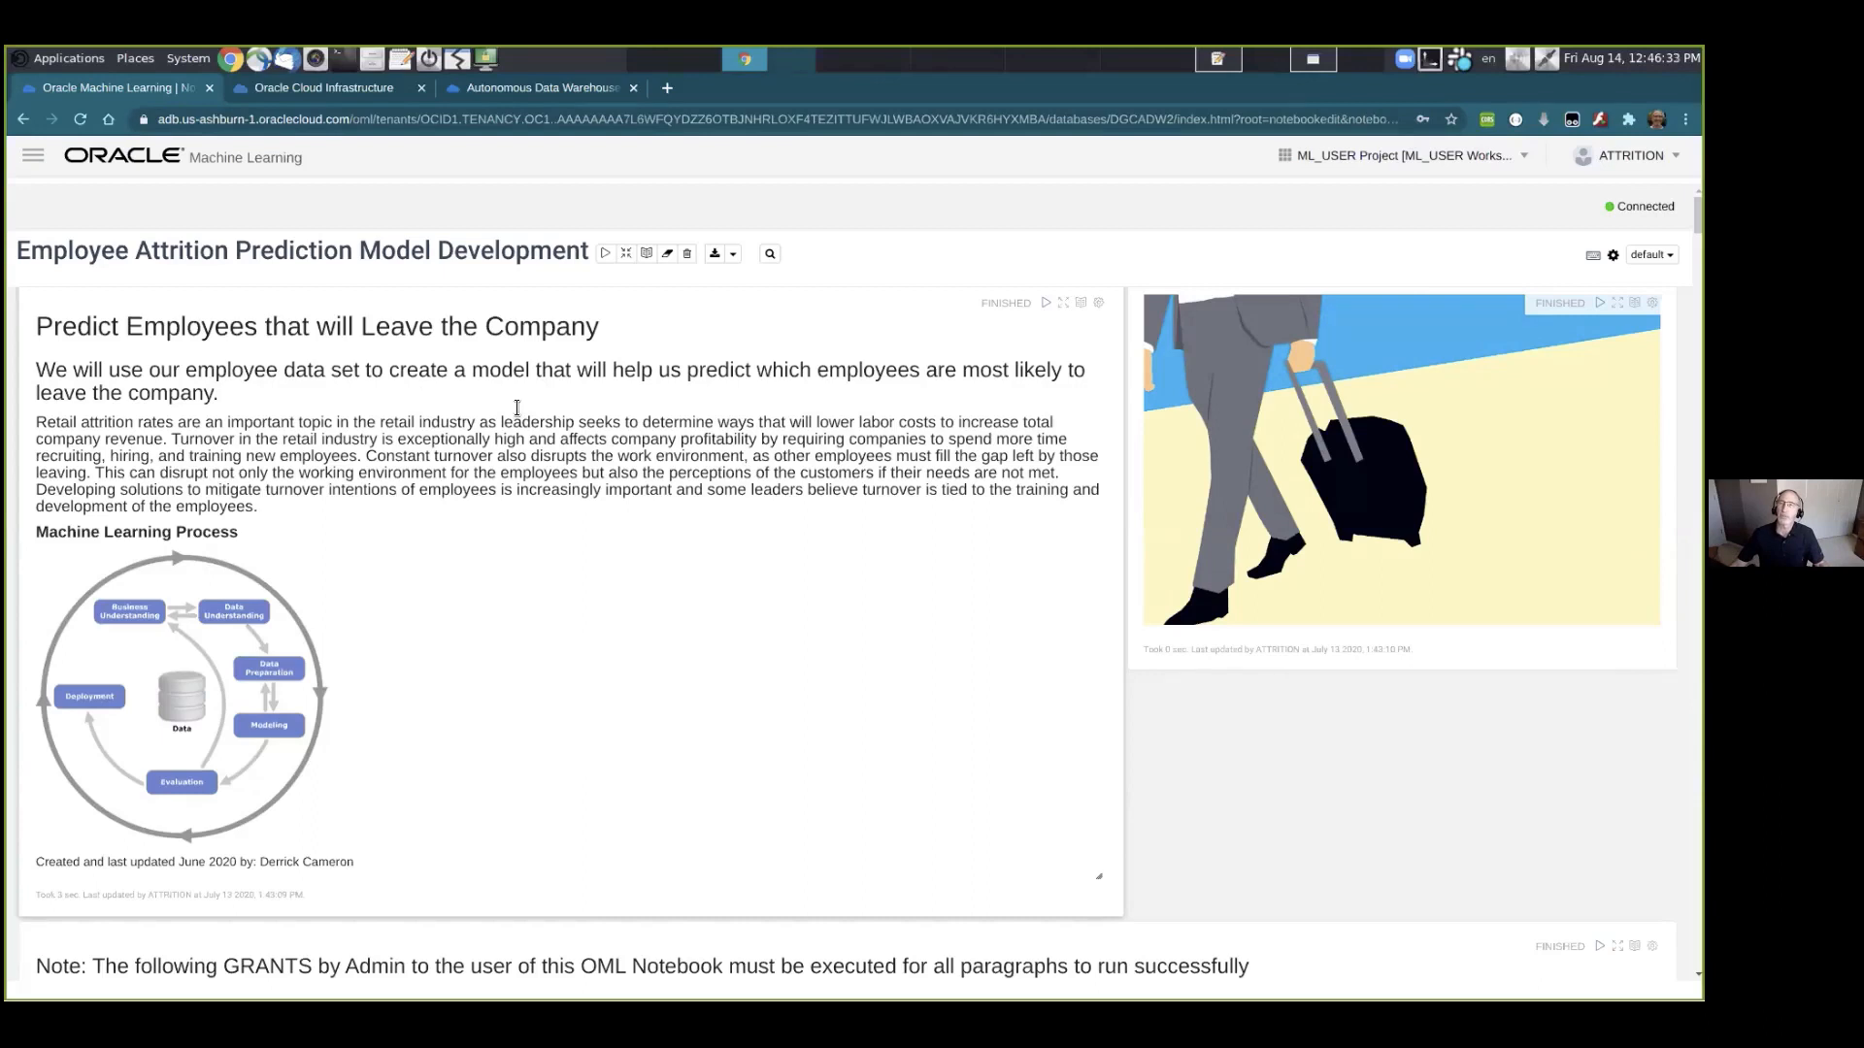
Review the dgcadw2 database details and the Autonomous Data Warehouse development tools, and return to the Employee Attrition notebook.
left_click(312, 89)
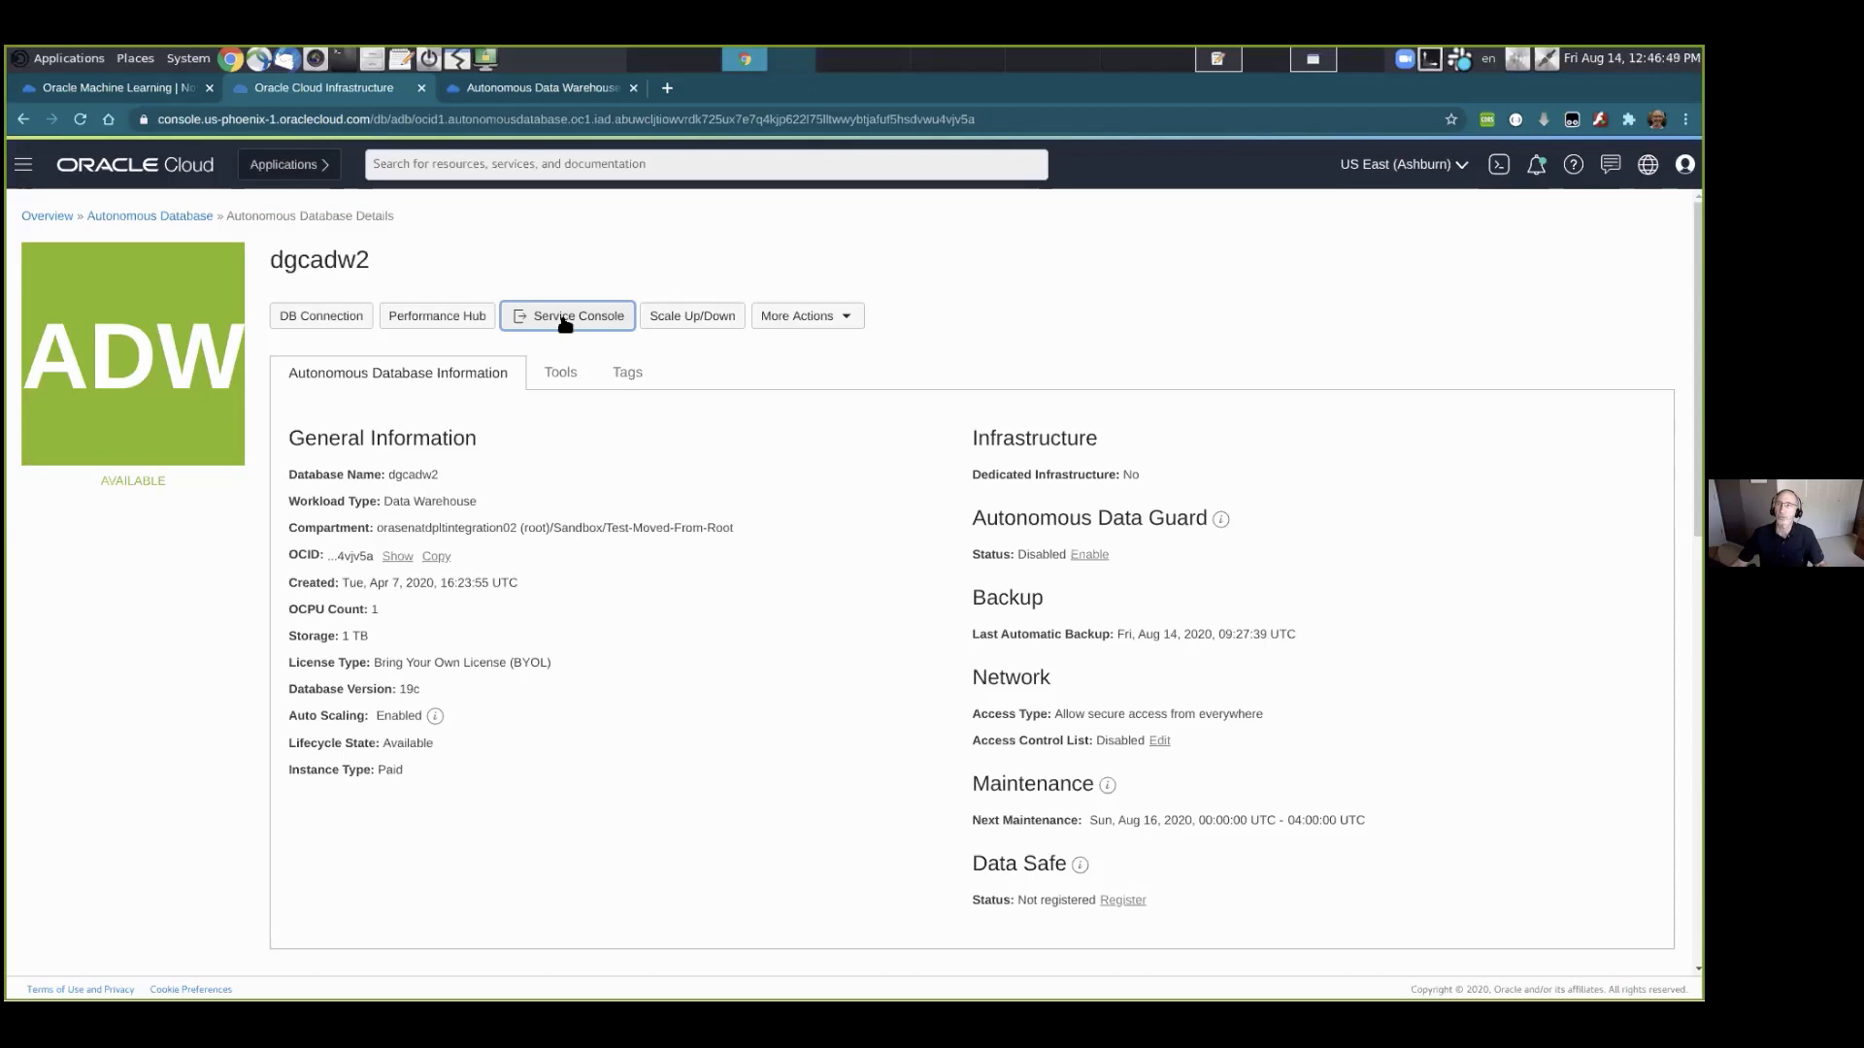
left_click(498, 90)
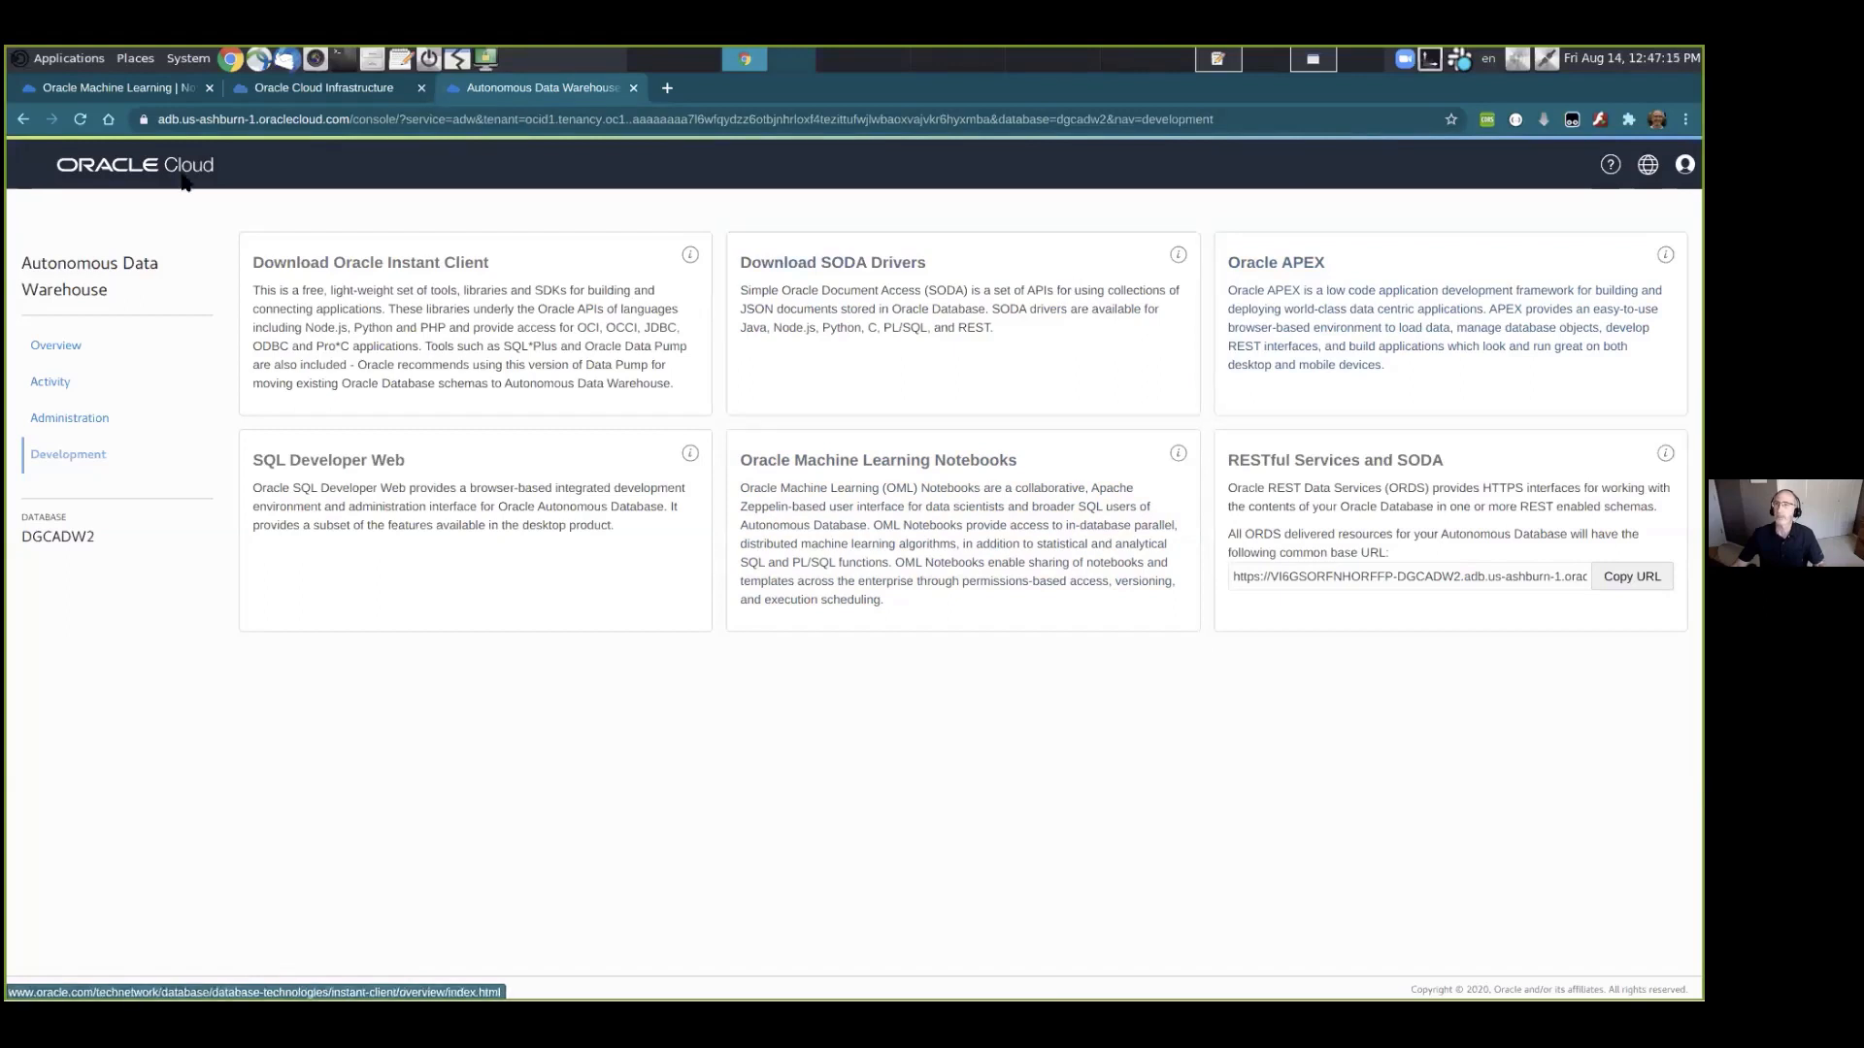
left_click(136, 95)
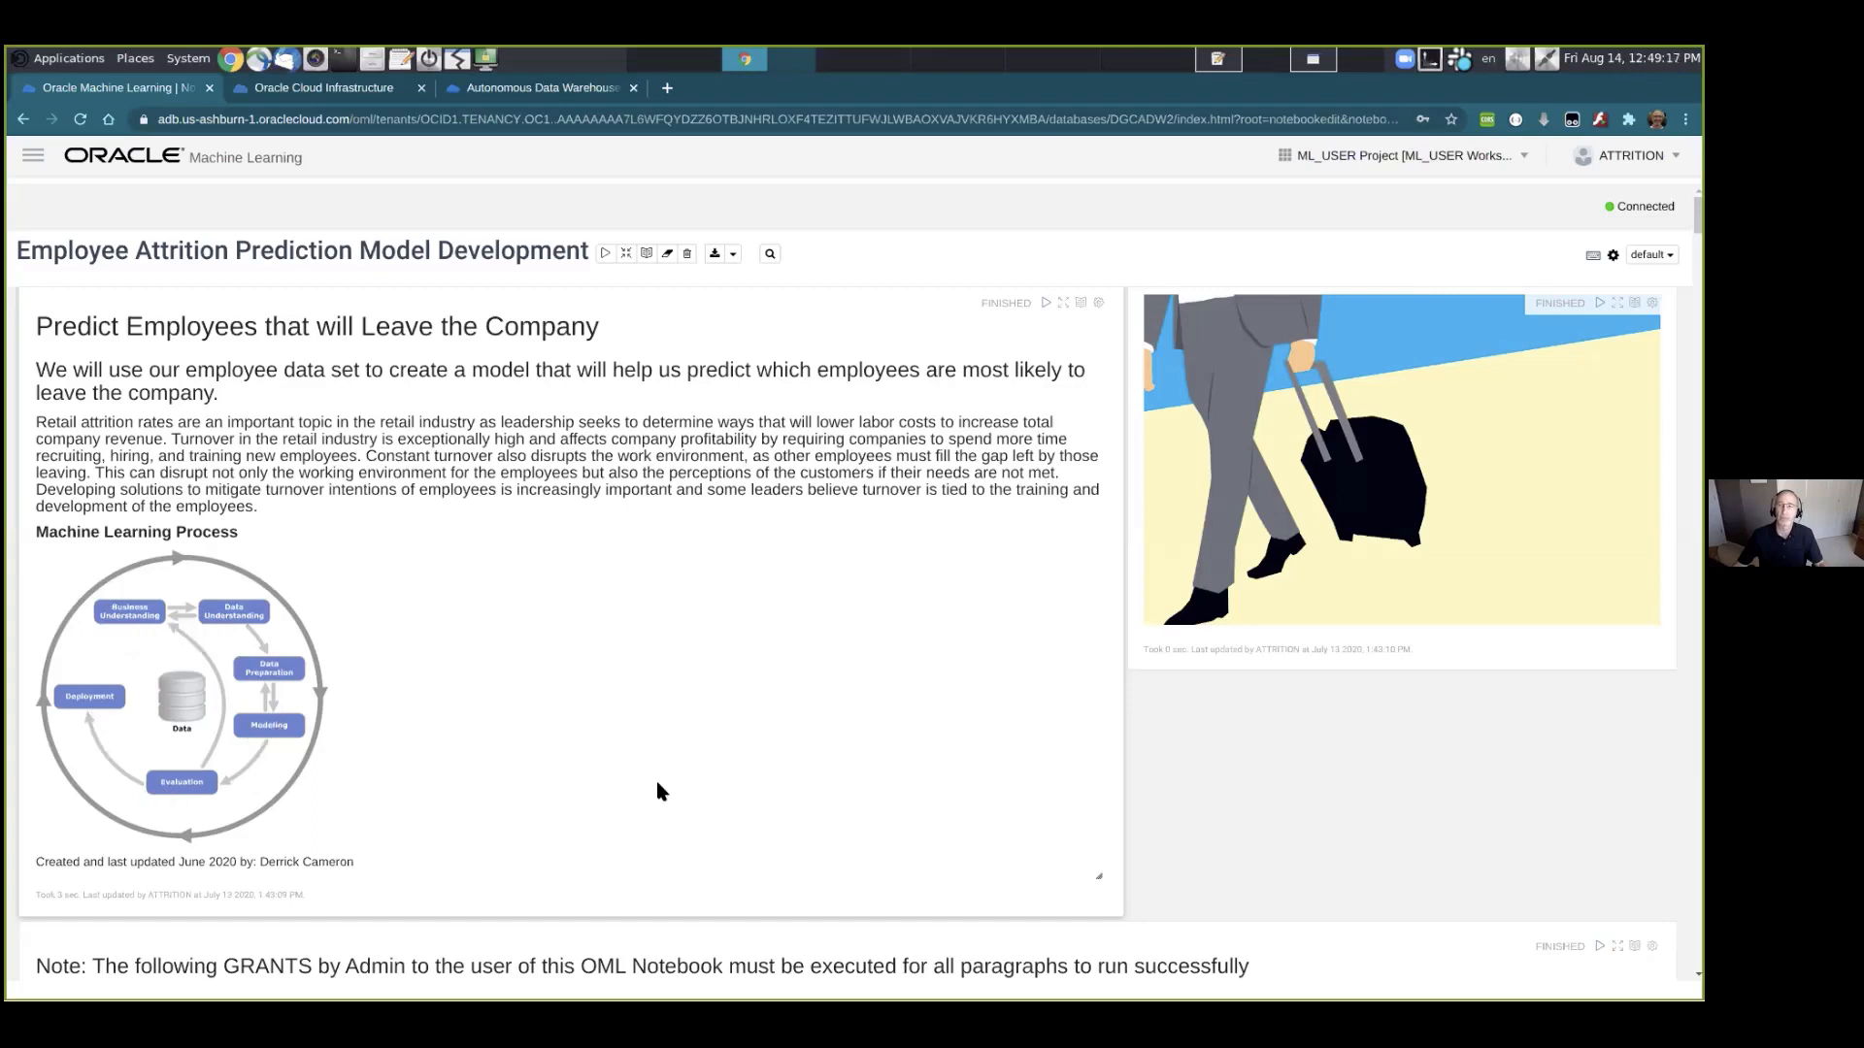
Read the notebook's grants note, problem statement and the first rows of the EMPLOYEE_ATTRITION query results.
scroll(650, 788, "down", 5)
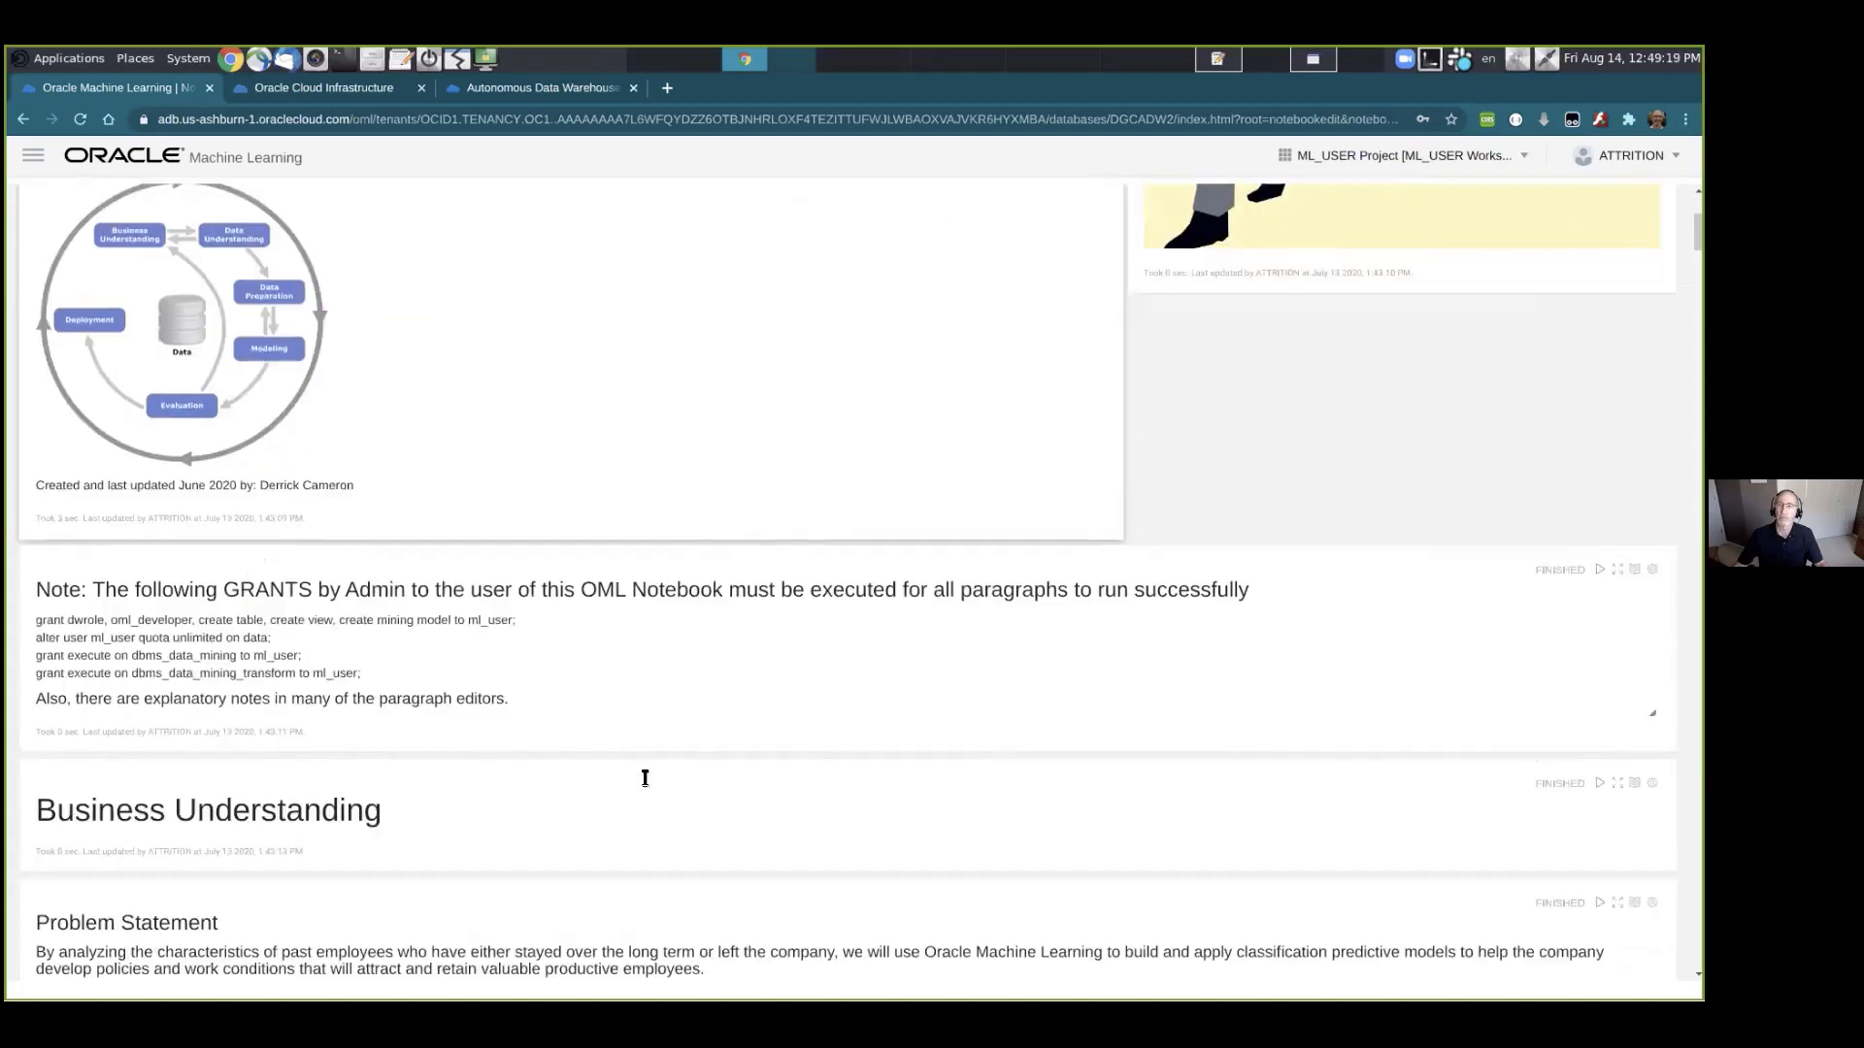
scroll(640, 782, "down", 3)
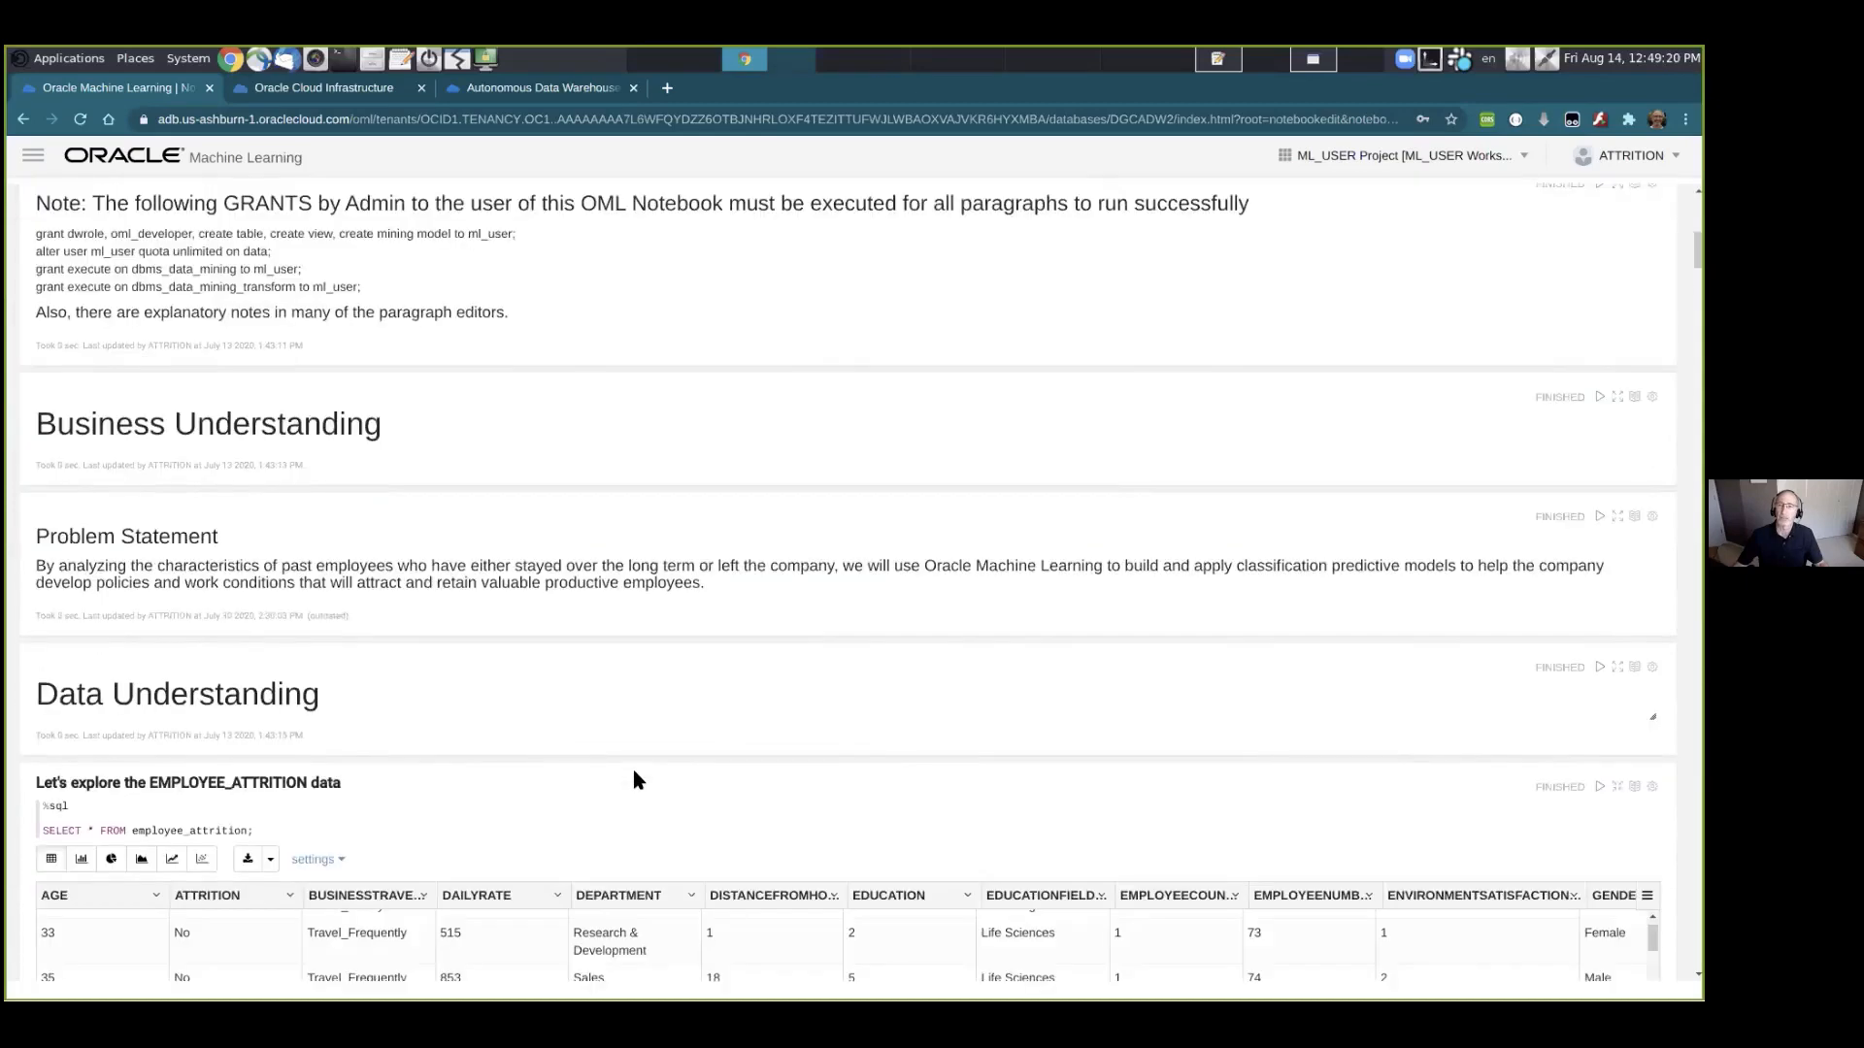
scroll(633, 777, "down", 2)
scroll(635, 772, "down", 2)
scroll(515, 602, "down", 1)
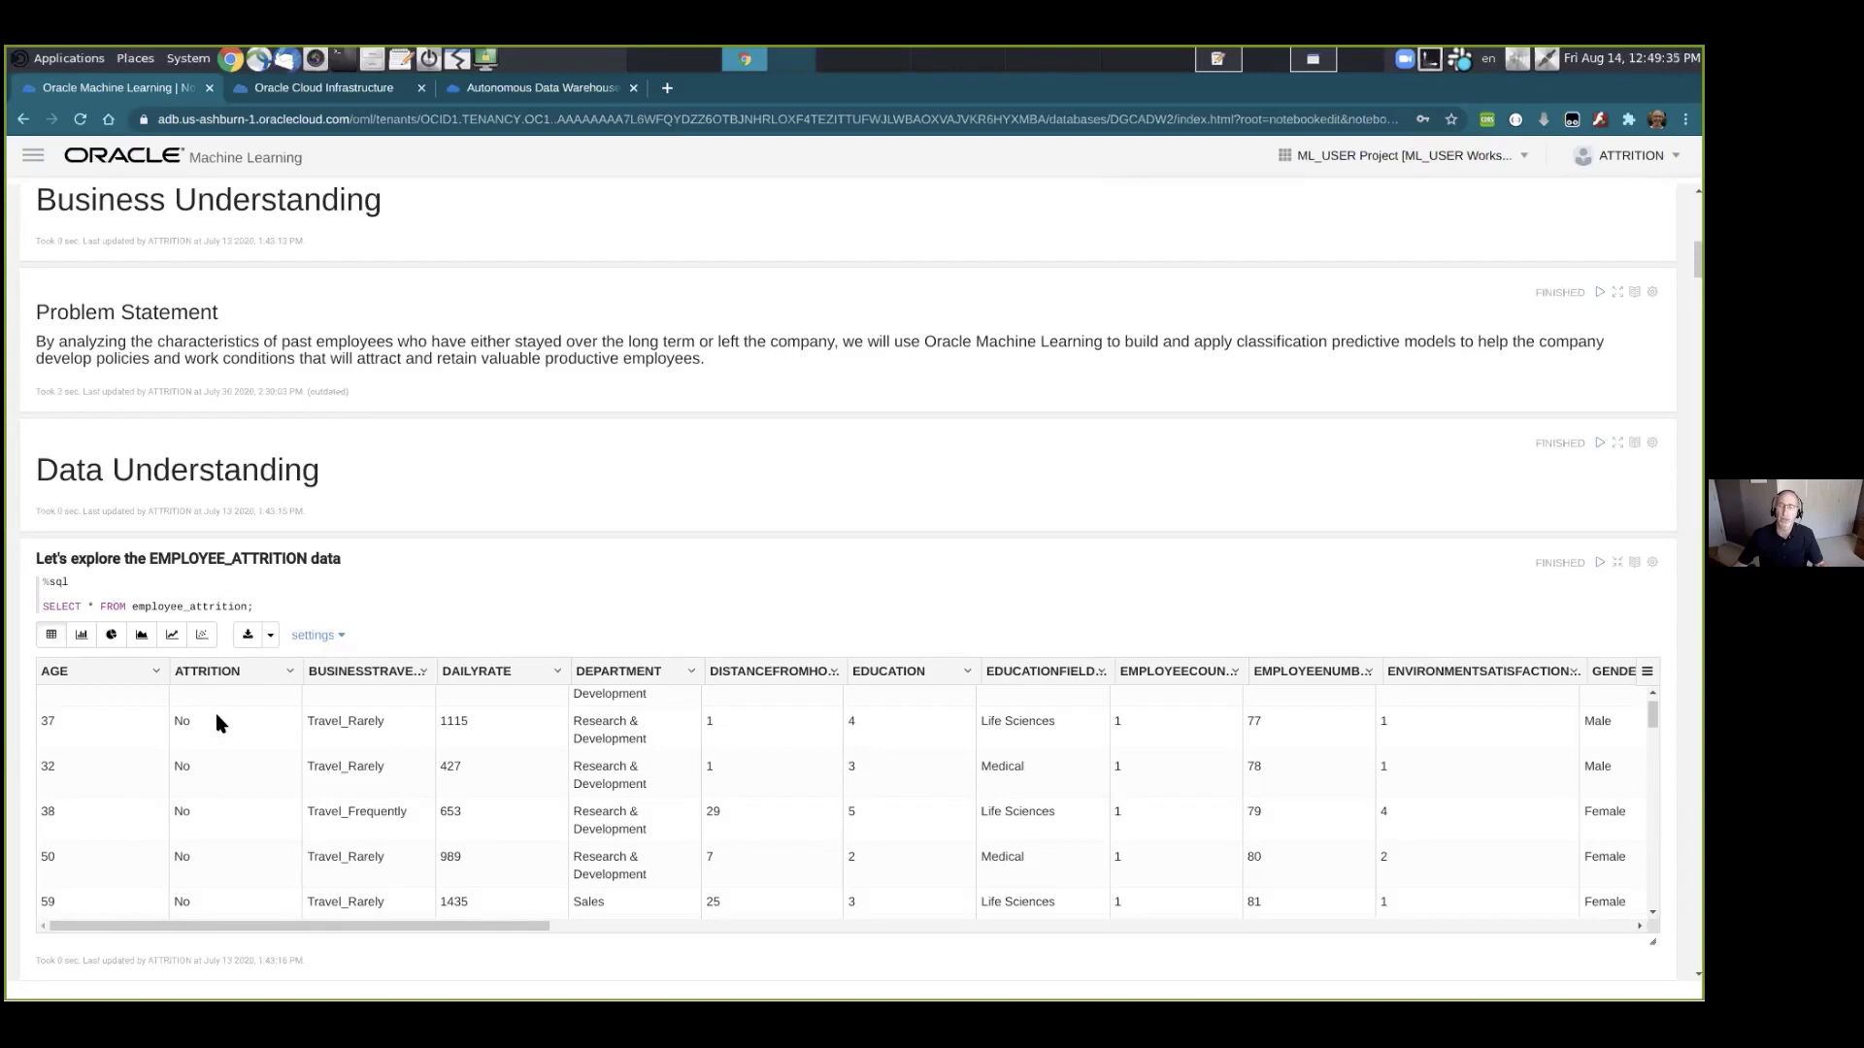
scroll(217, 723, "up", 8)
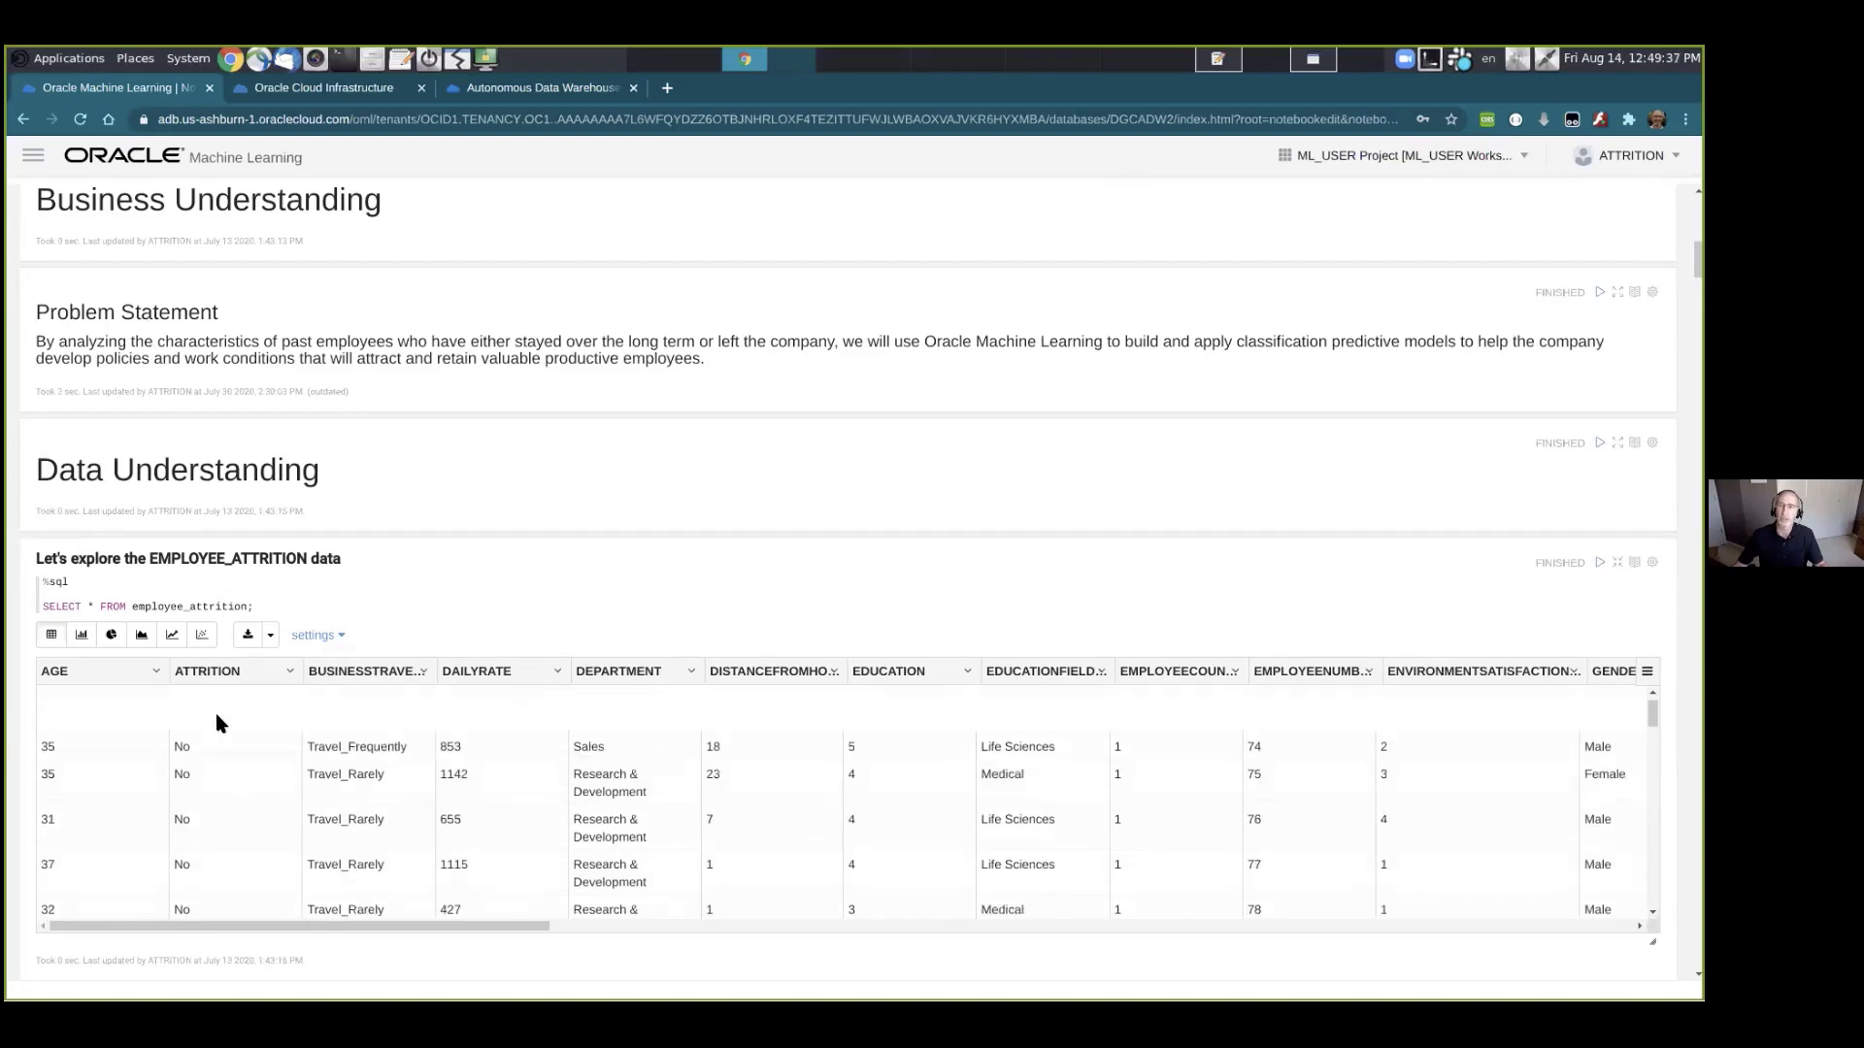
scroll(217, 723, "up", 5)
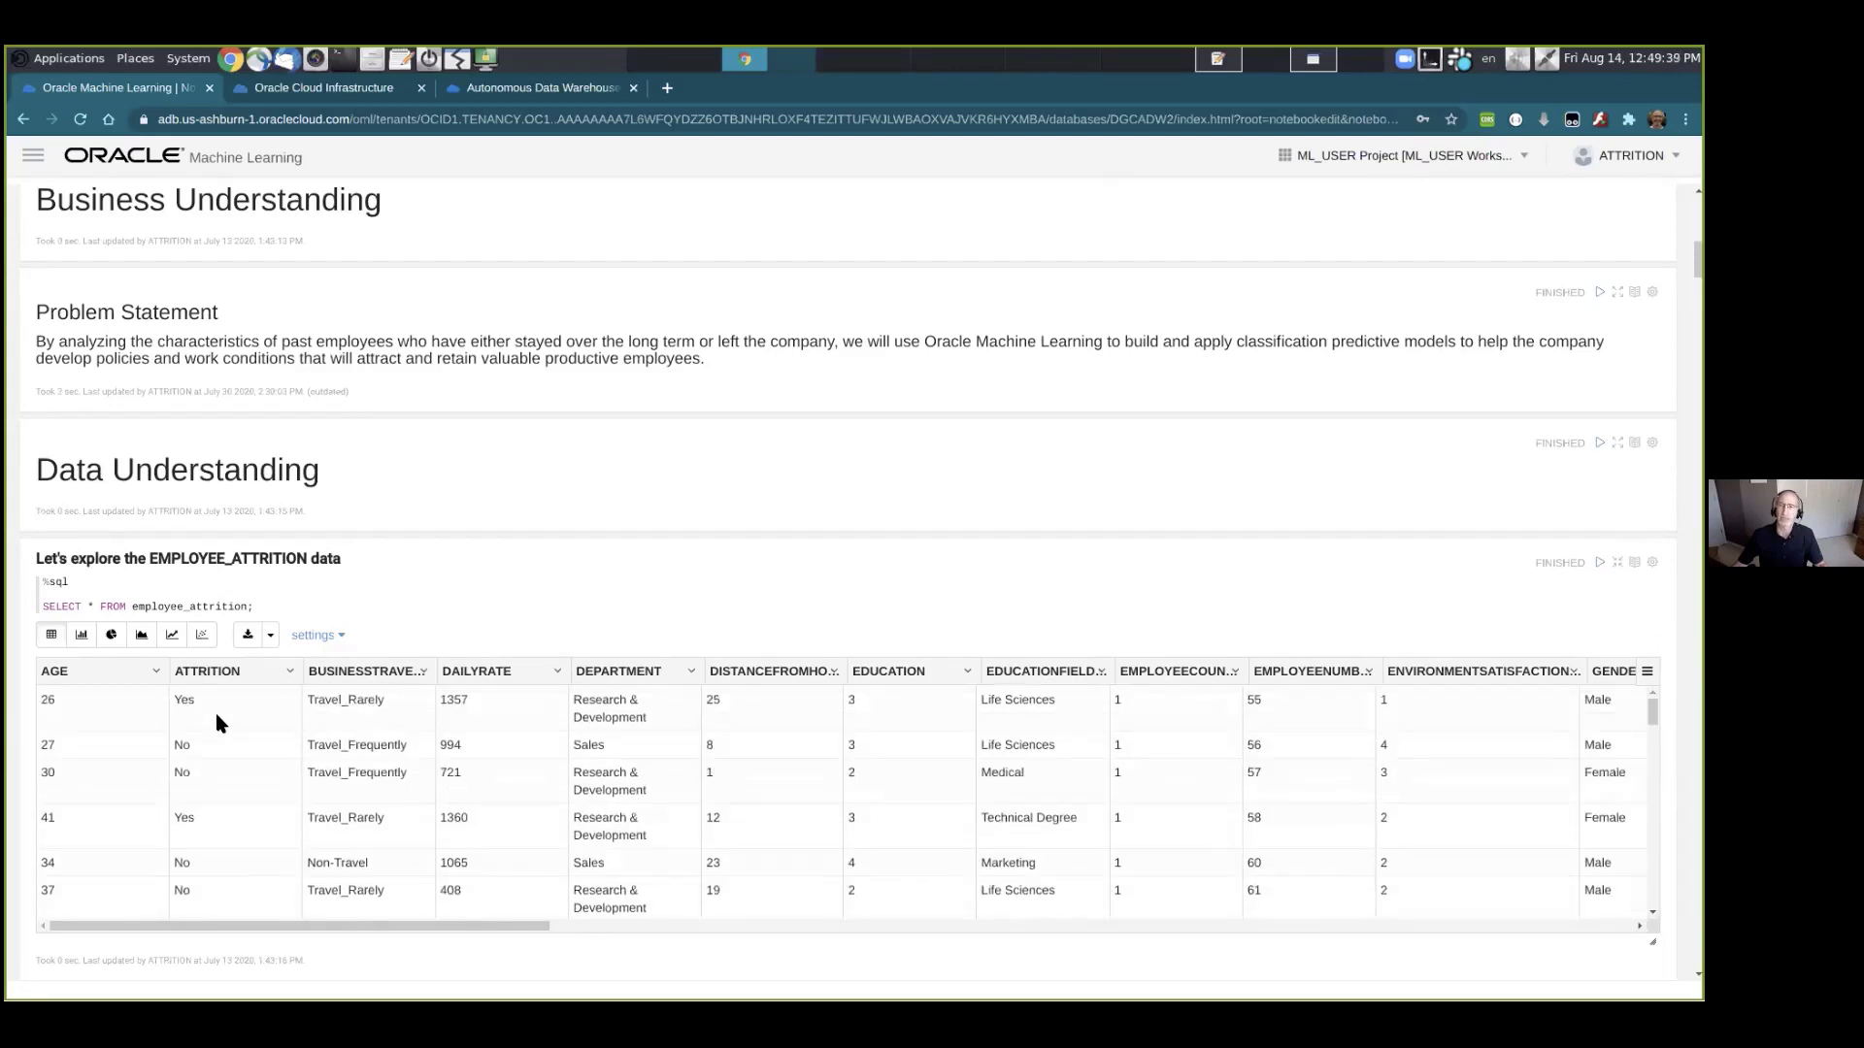
scroll(431, 664, "down", 1)
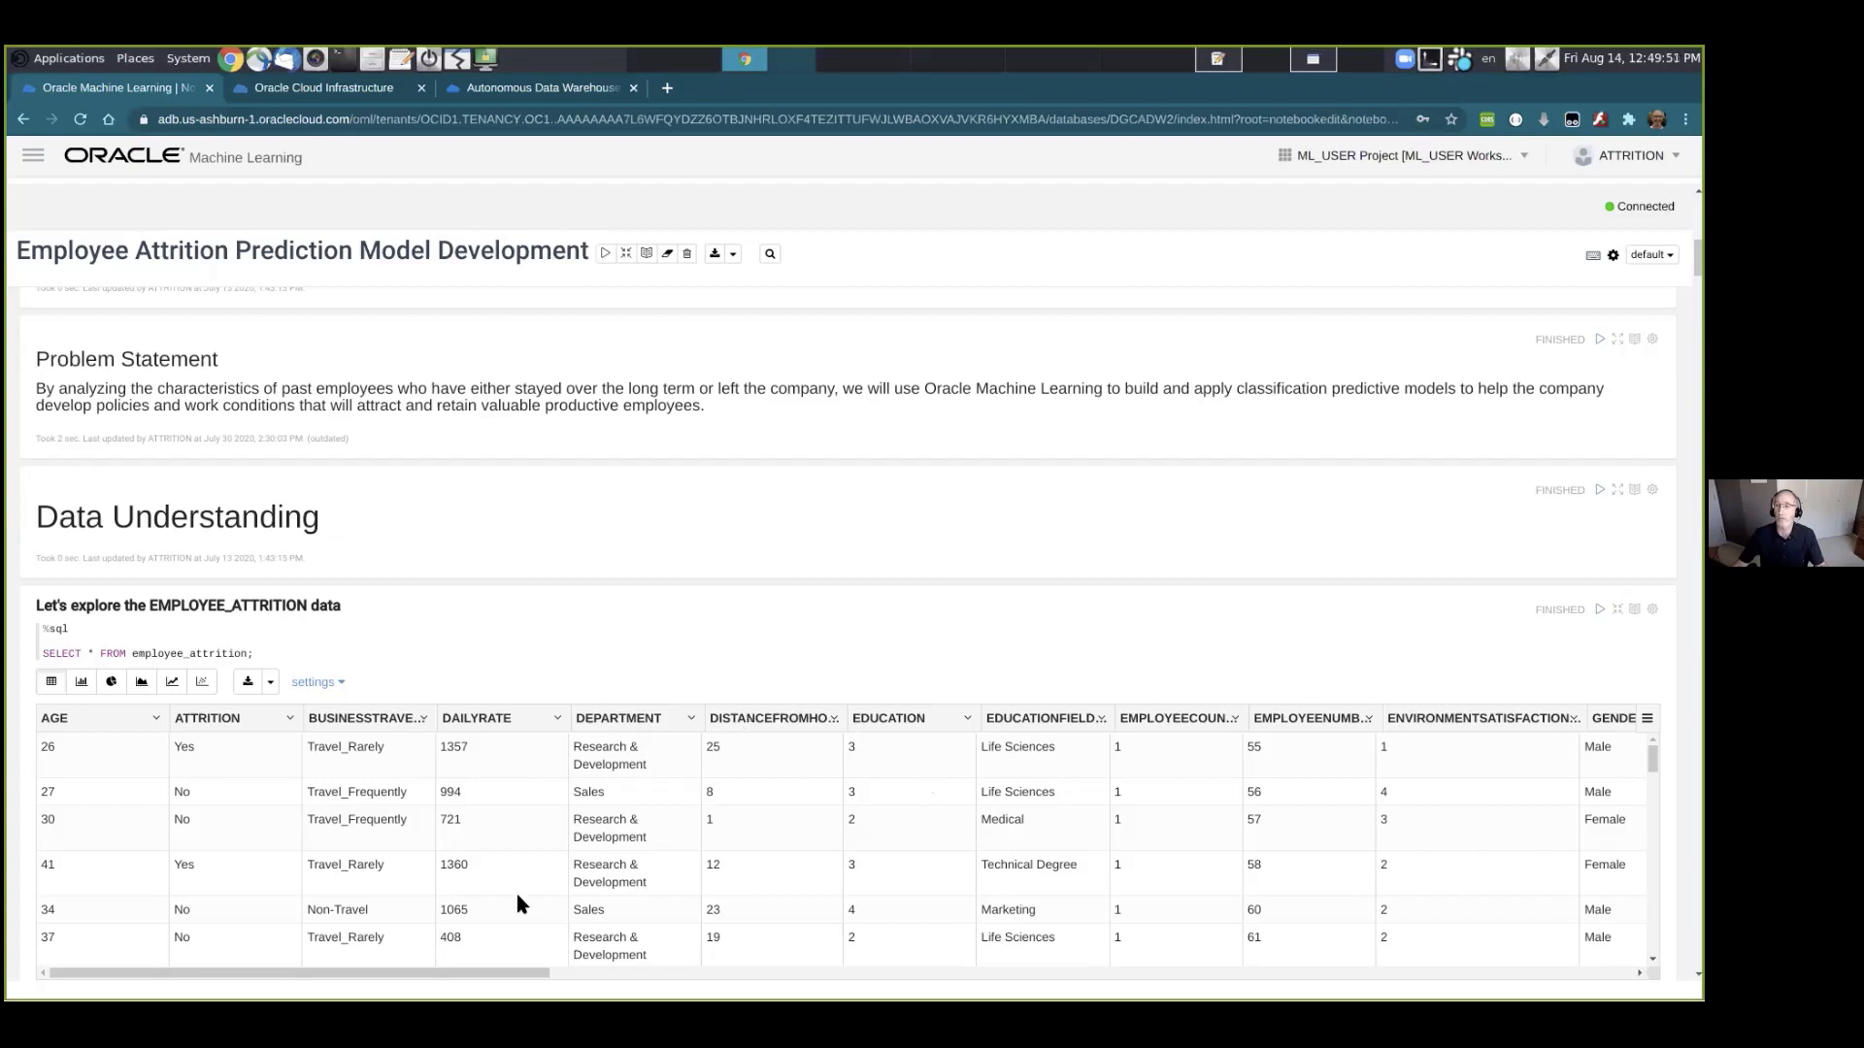
Look through the further columns of the EMPLOYEE_ATTRITION table and return to its first columns.
left_click_drag(518, 974, 757, 974)
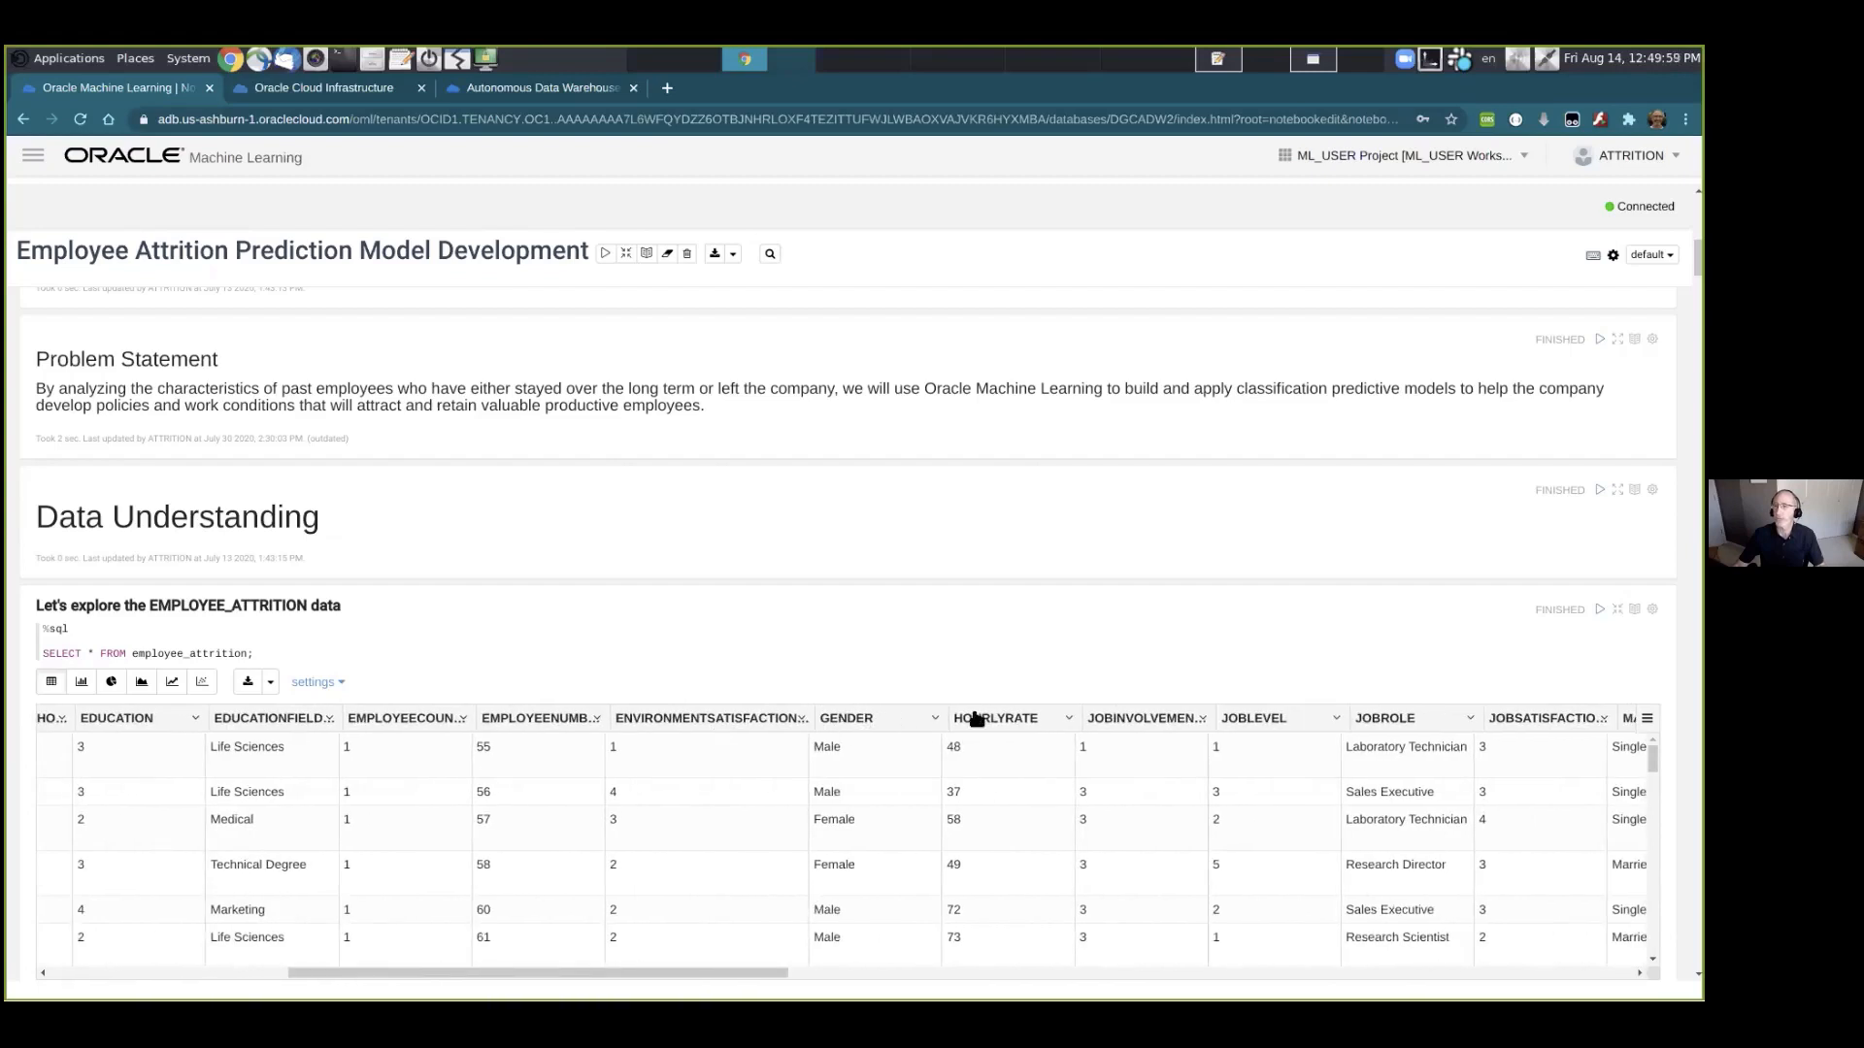
left_click_drag(735, 974, 1314, 974)
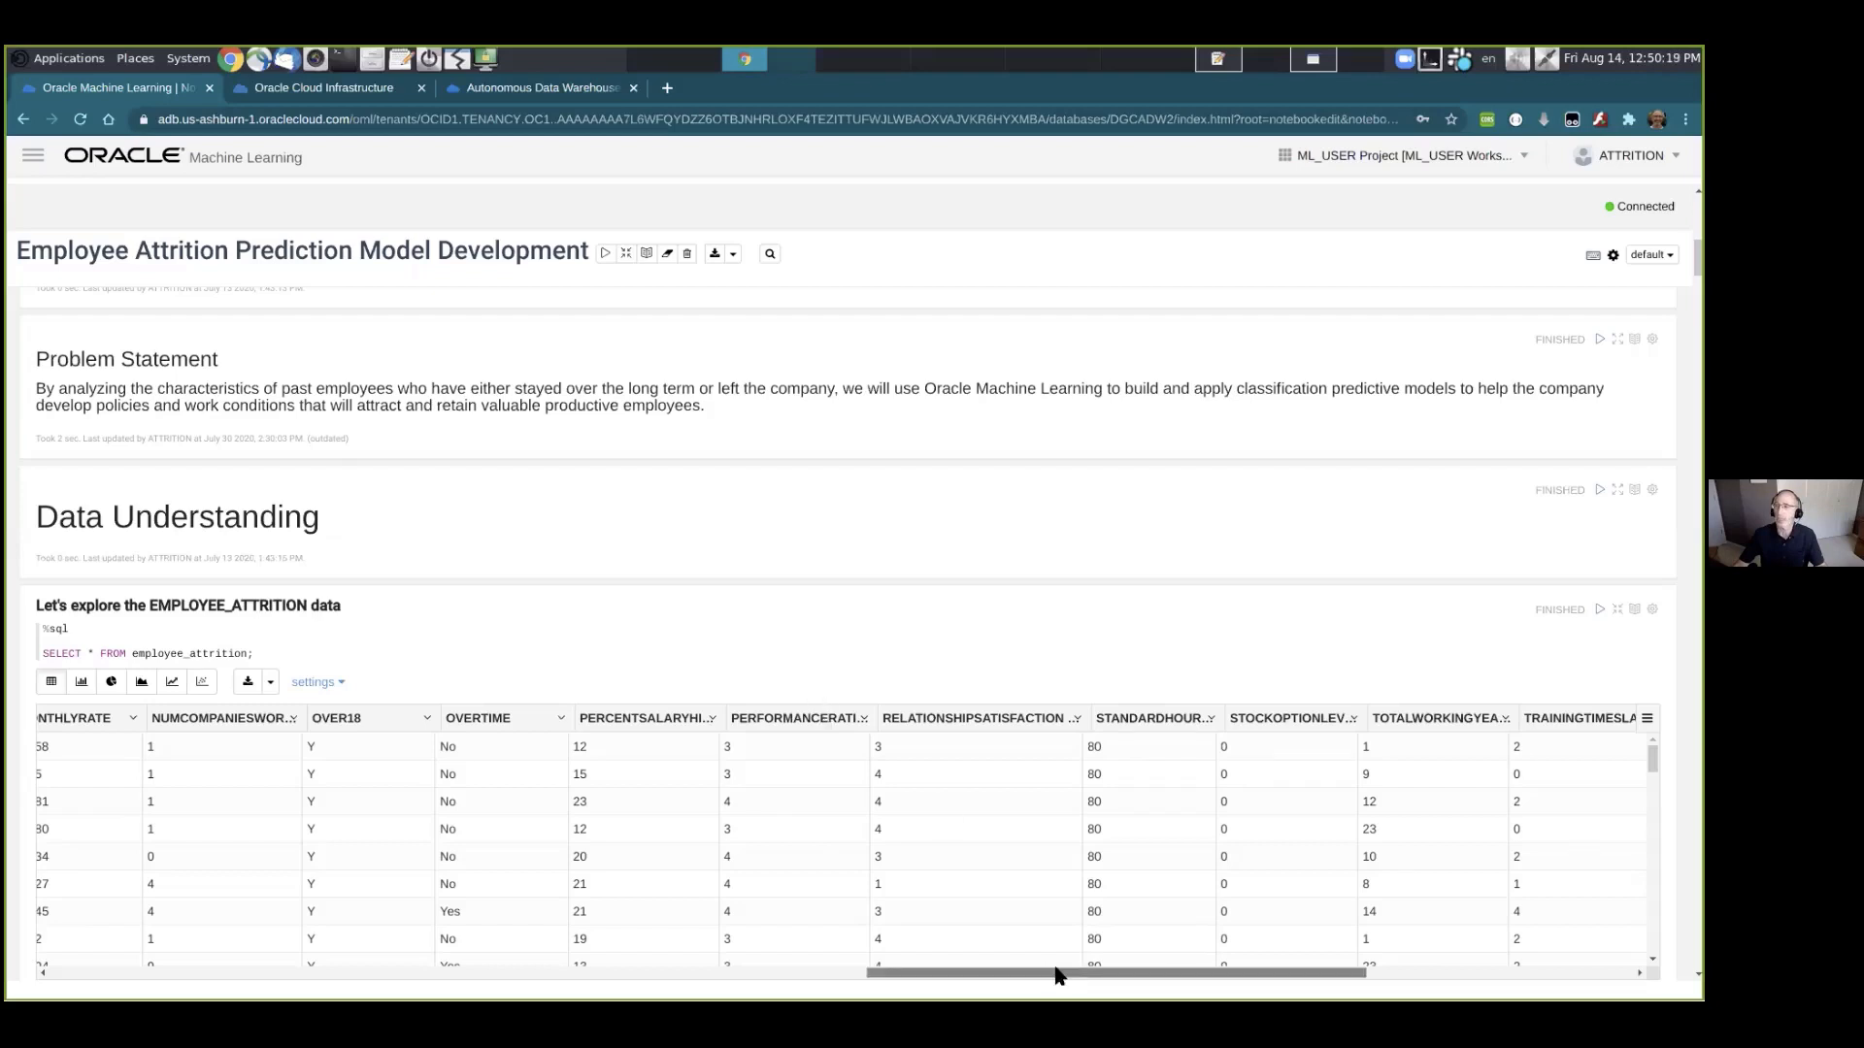
left_click_drag(1058, 976, 261, 983)
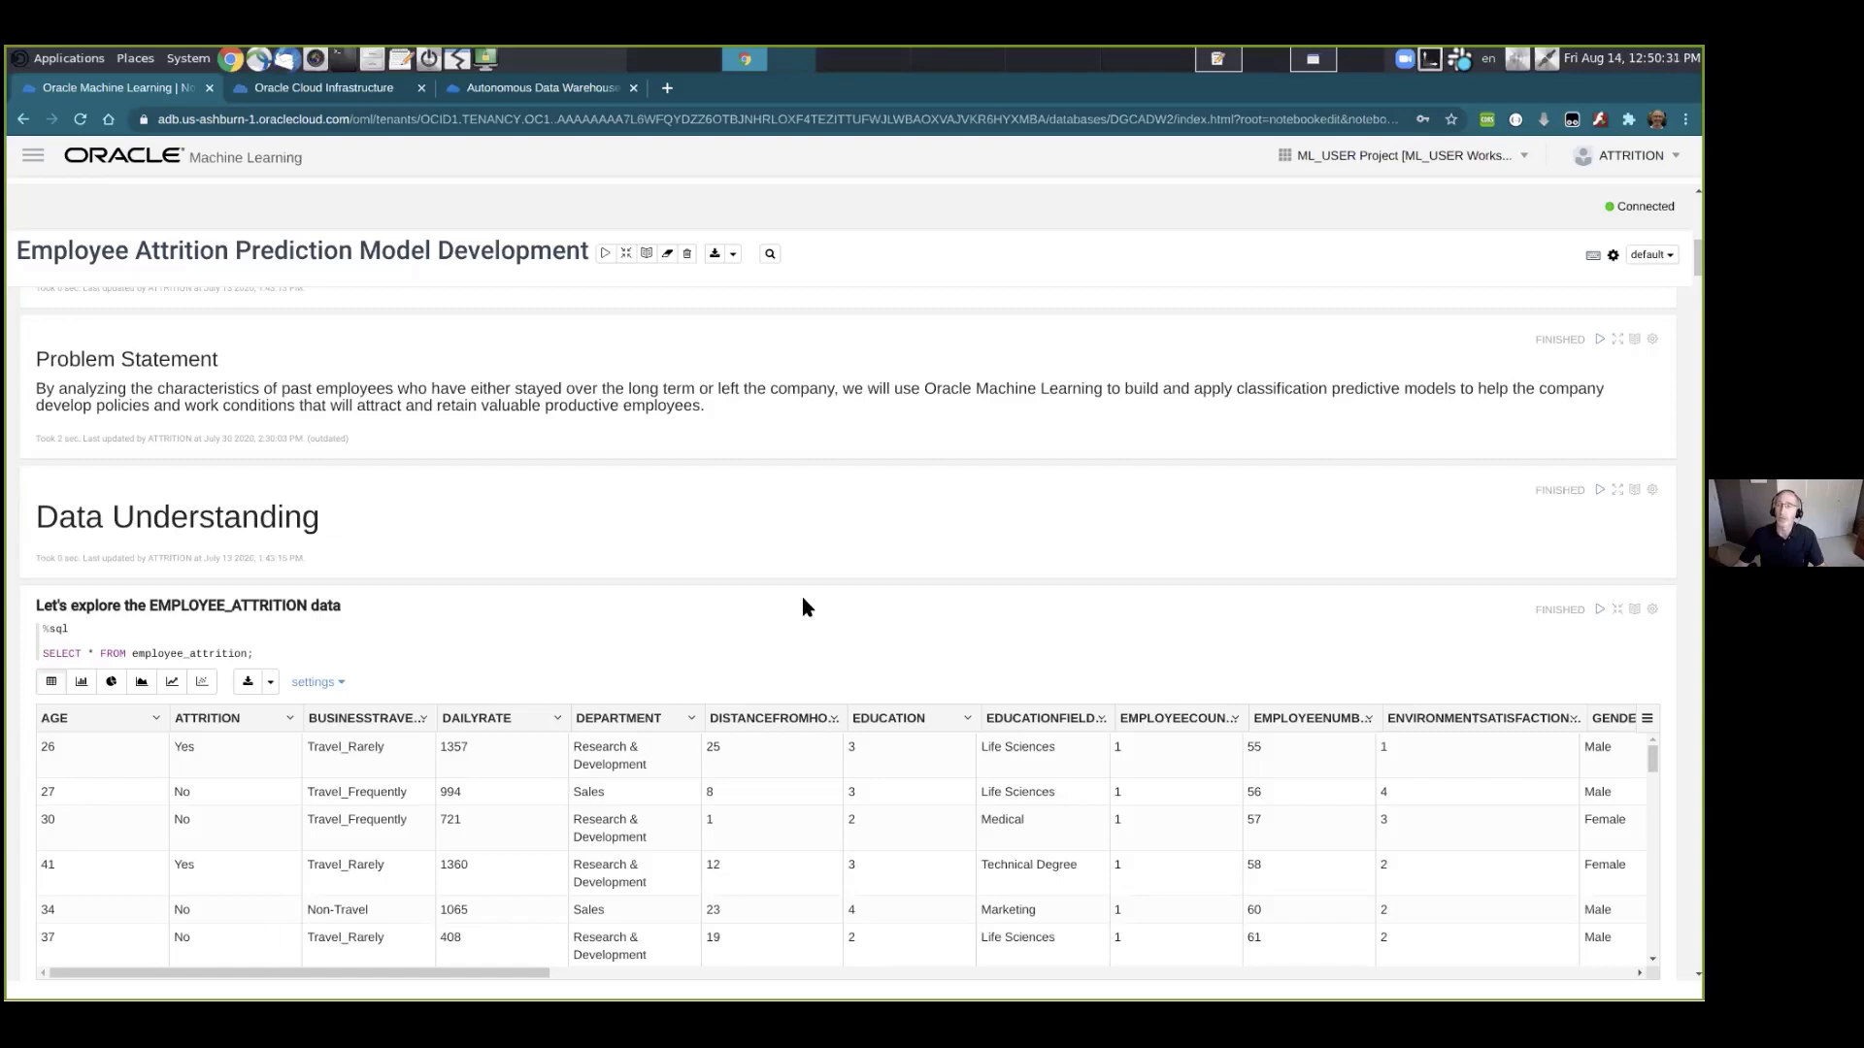
Examine the chart of departed versus remaining employees and the chart of attrition by age.
scroll(1112, 542, "down", 2)
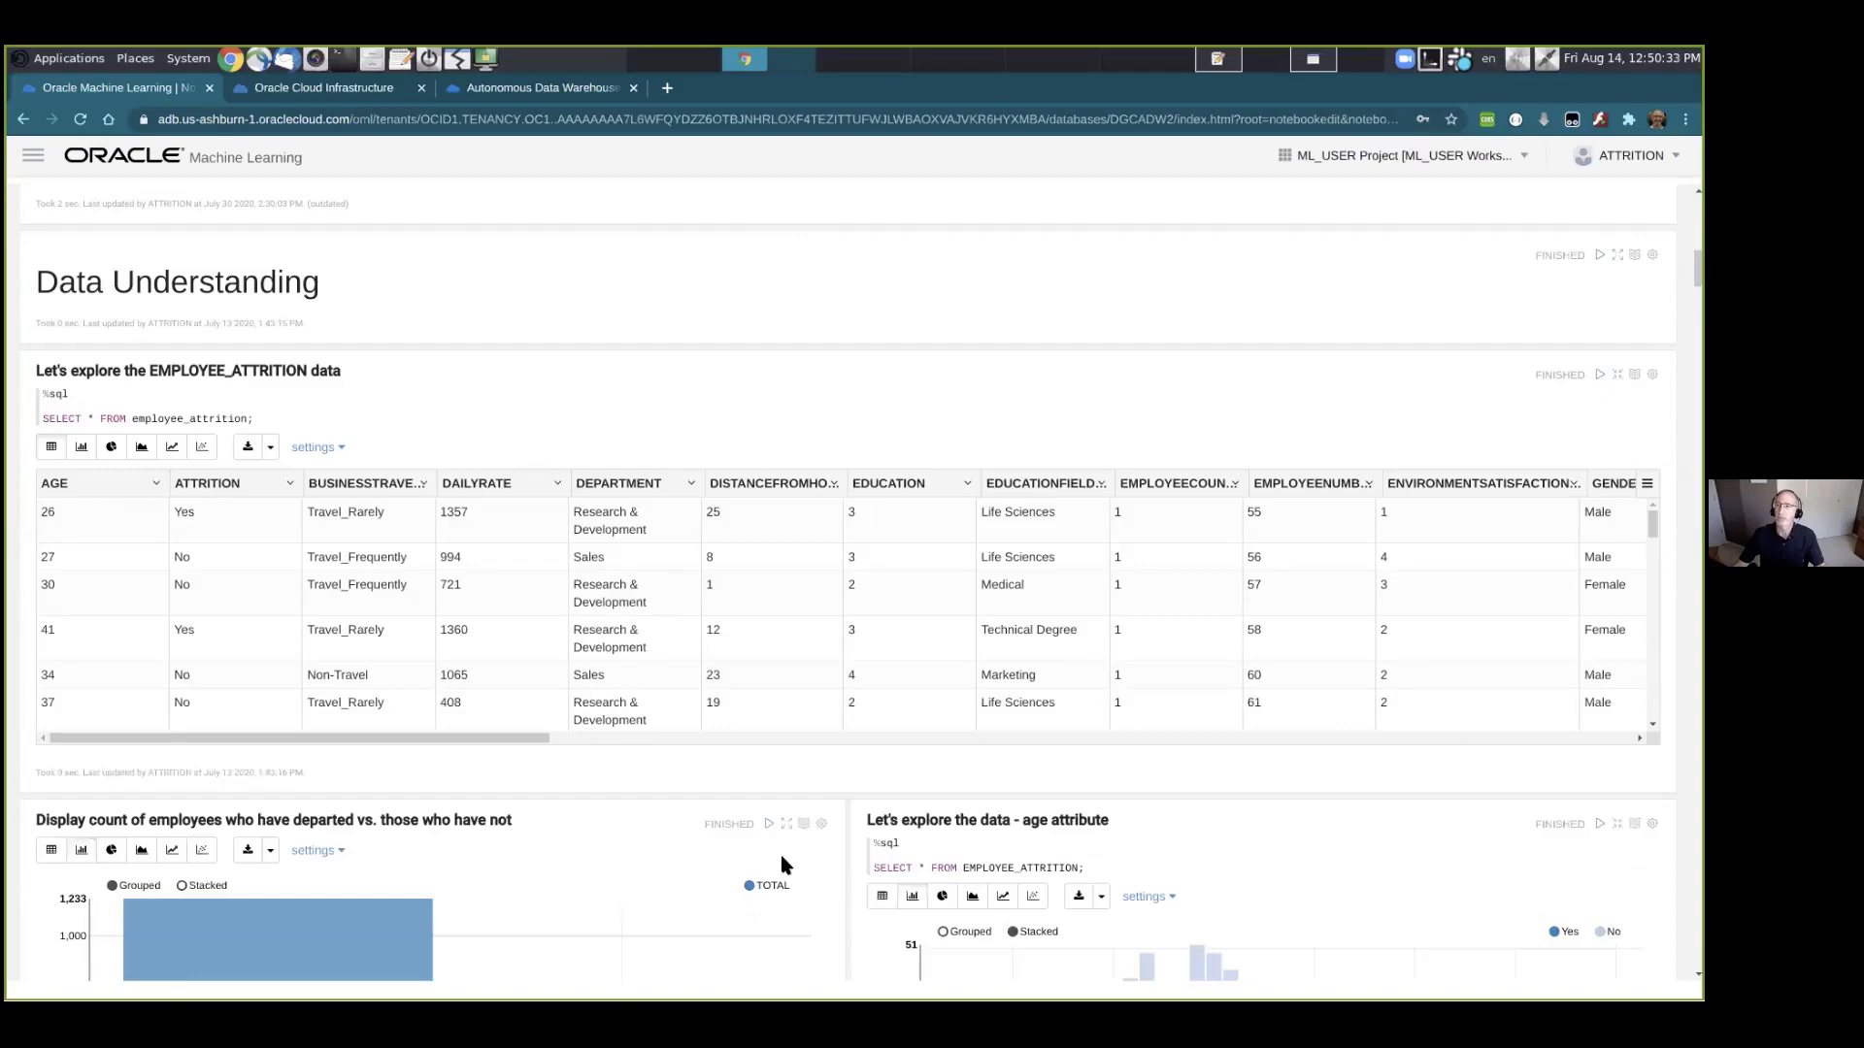
scroll(786, 864, "down", 2)
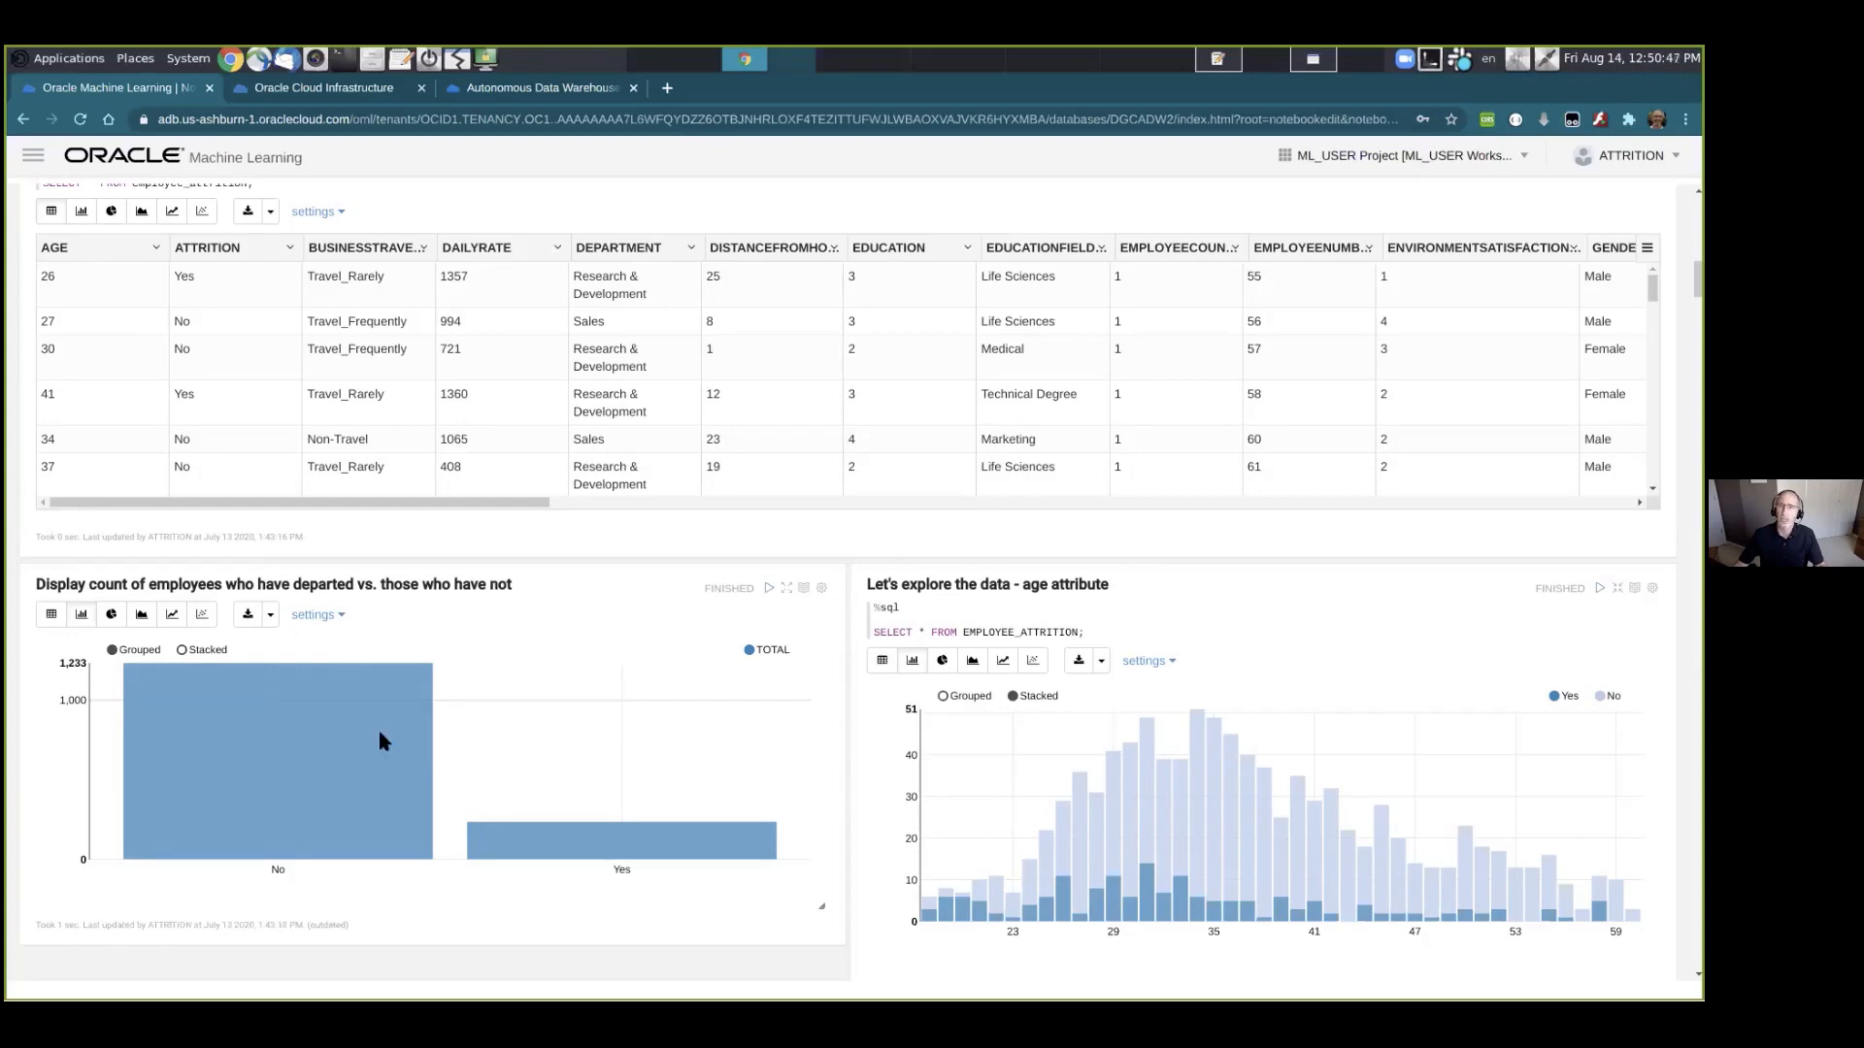
mouse_move(283, 726)
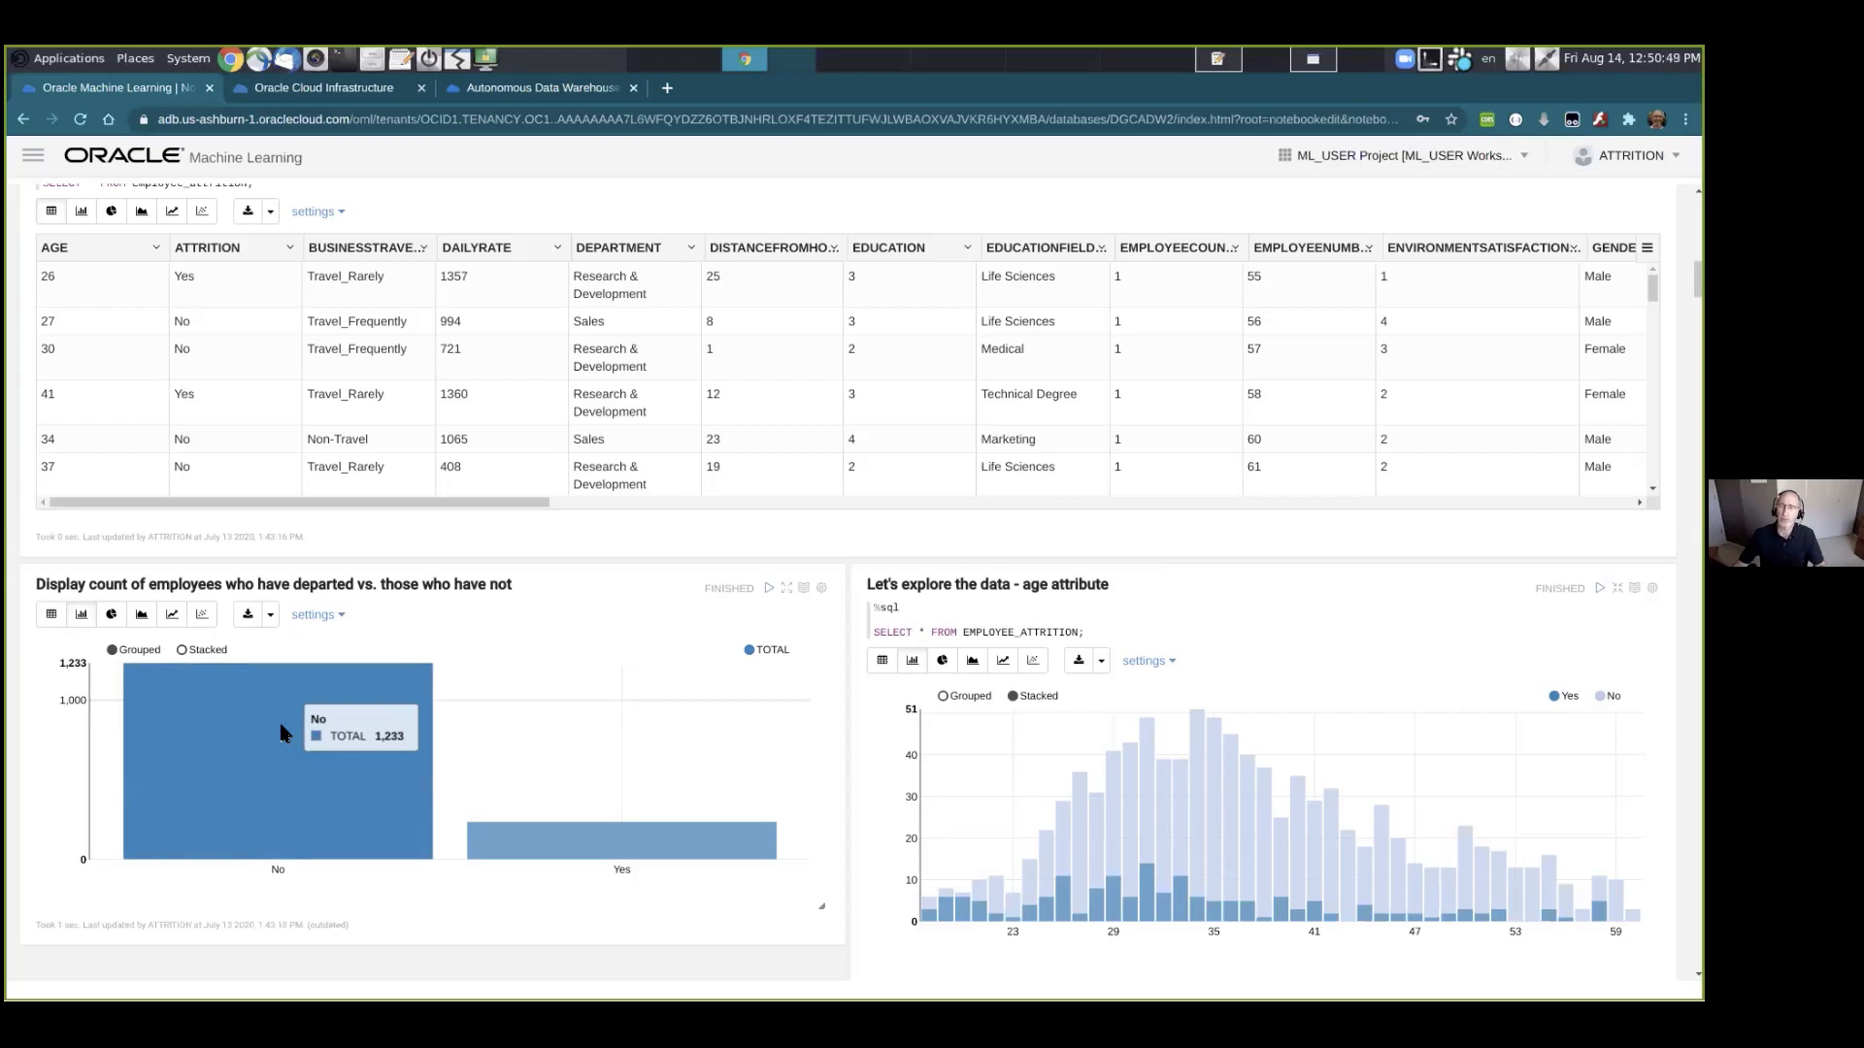
mouse_move(583, 837)
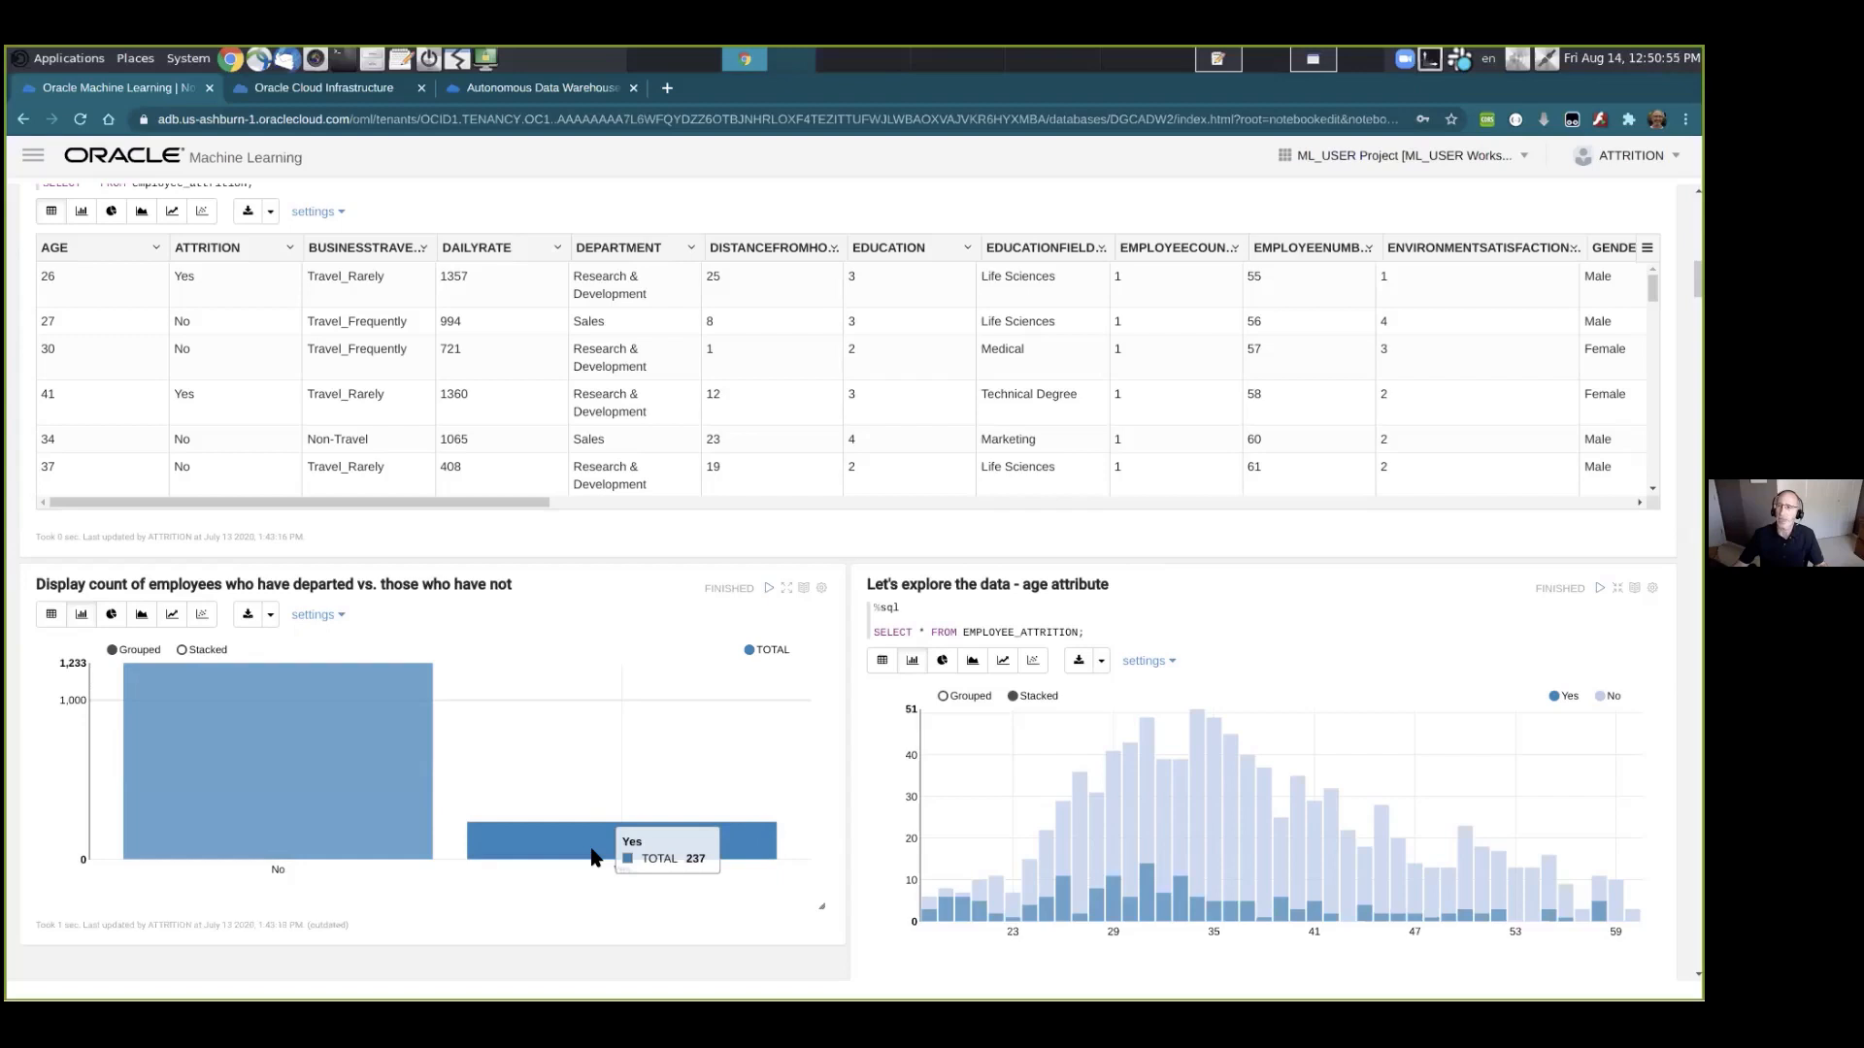
mouse_move(1088, 861)
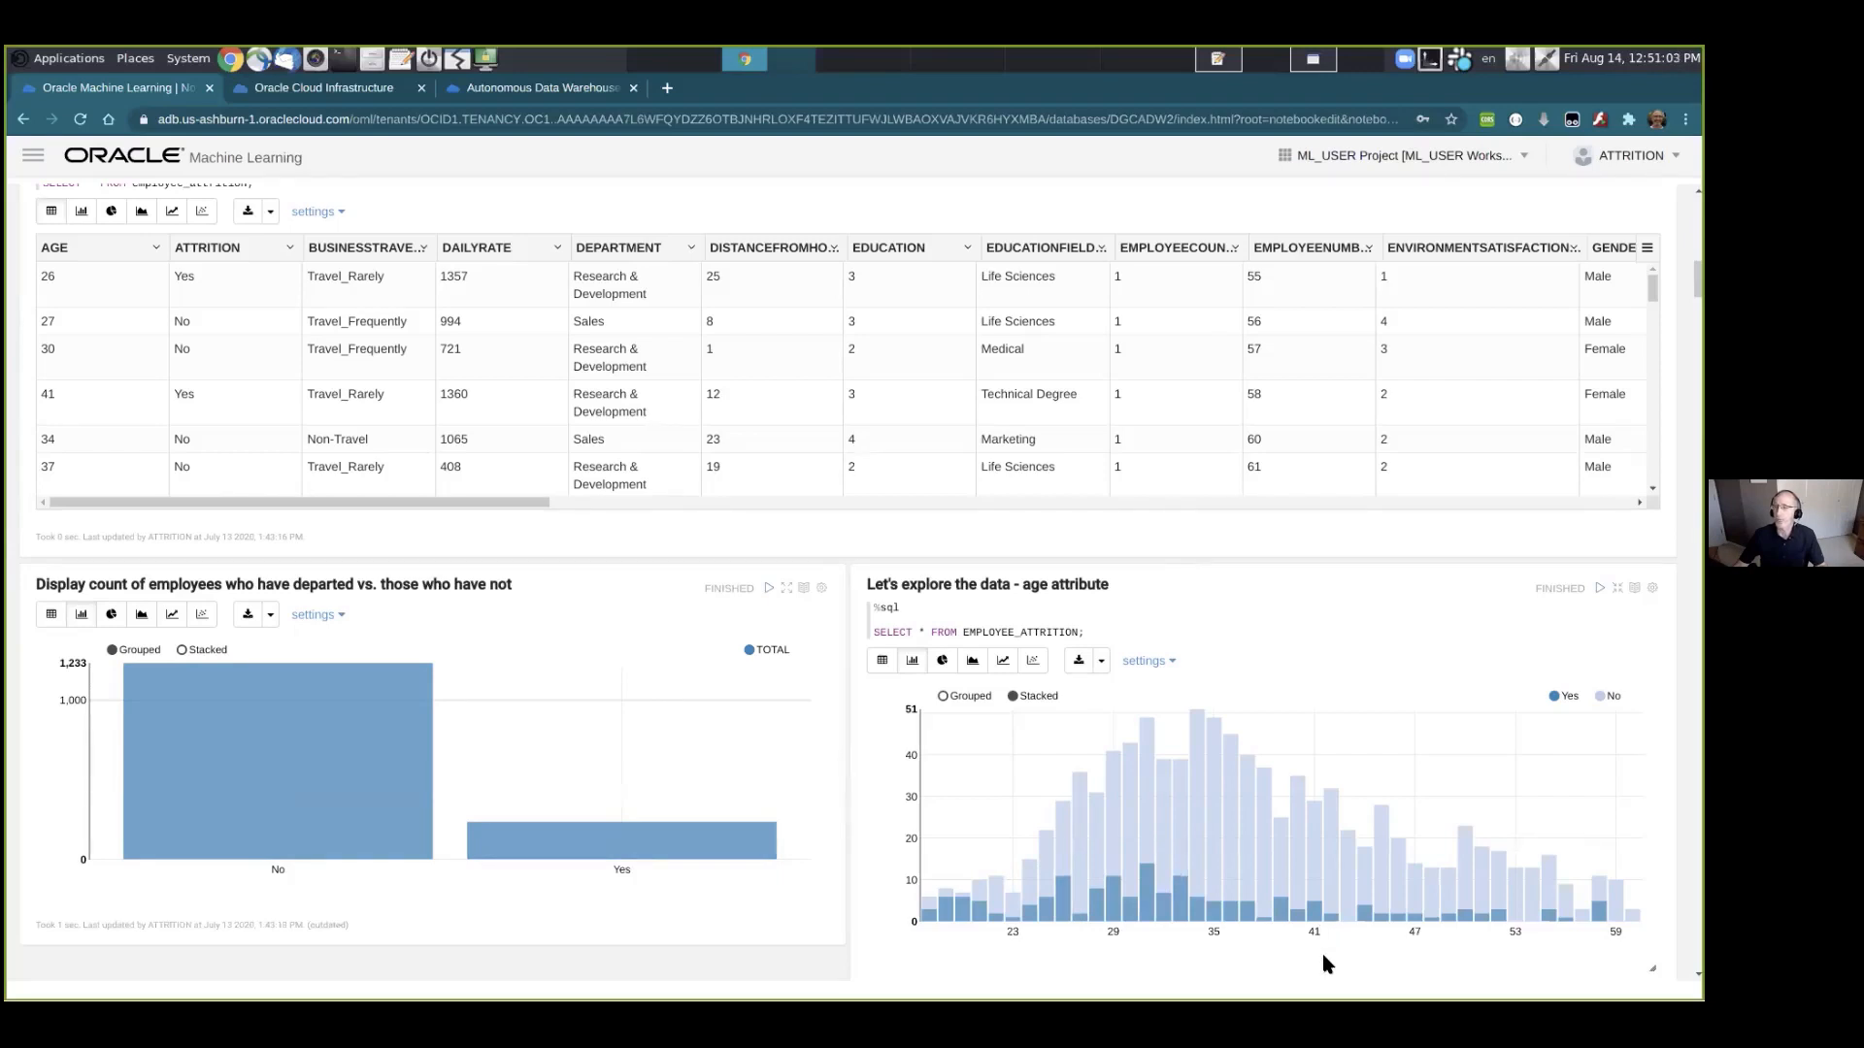
scroll(1326, 963, "down", 1)
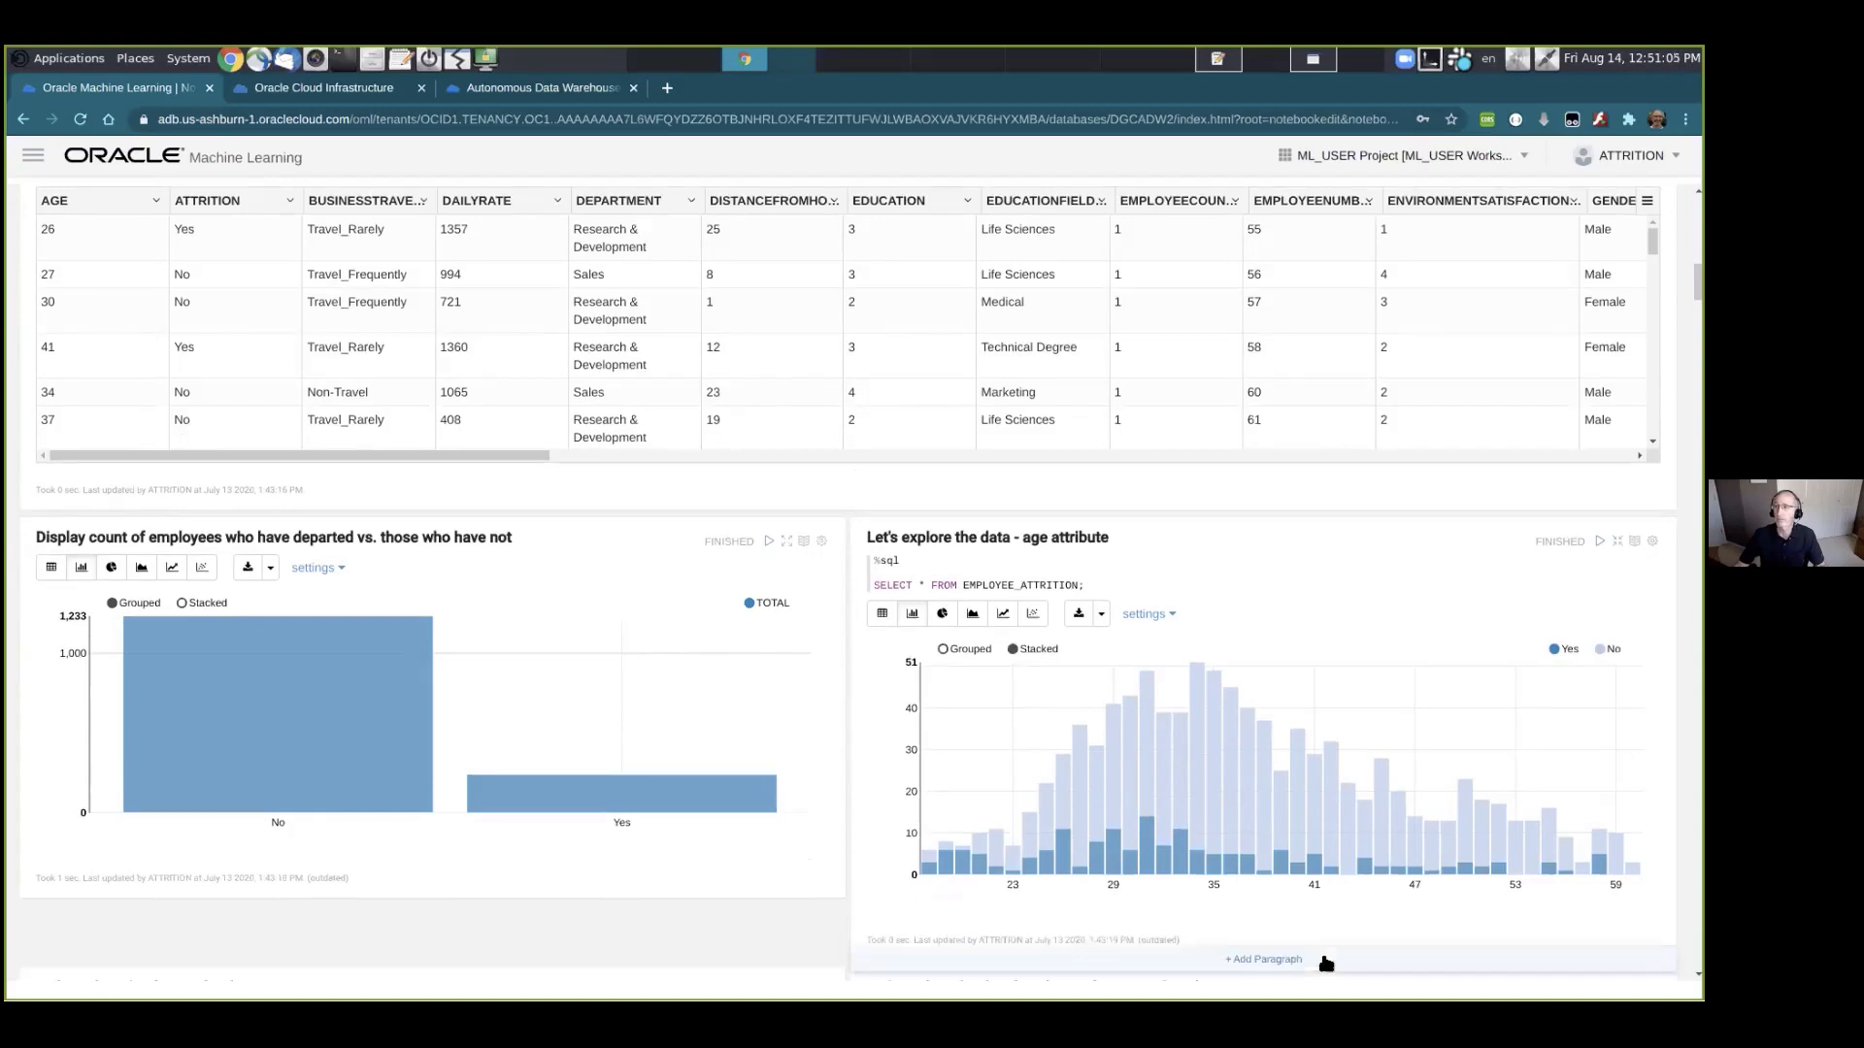
mouse_move(1203, 878)
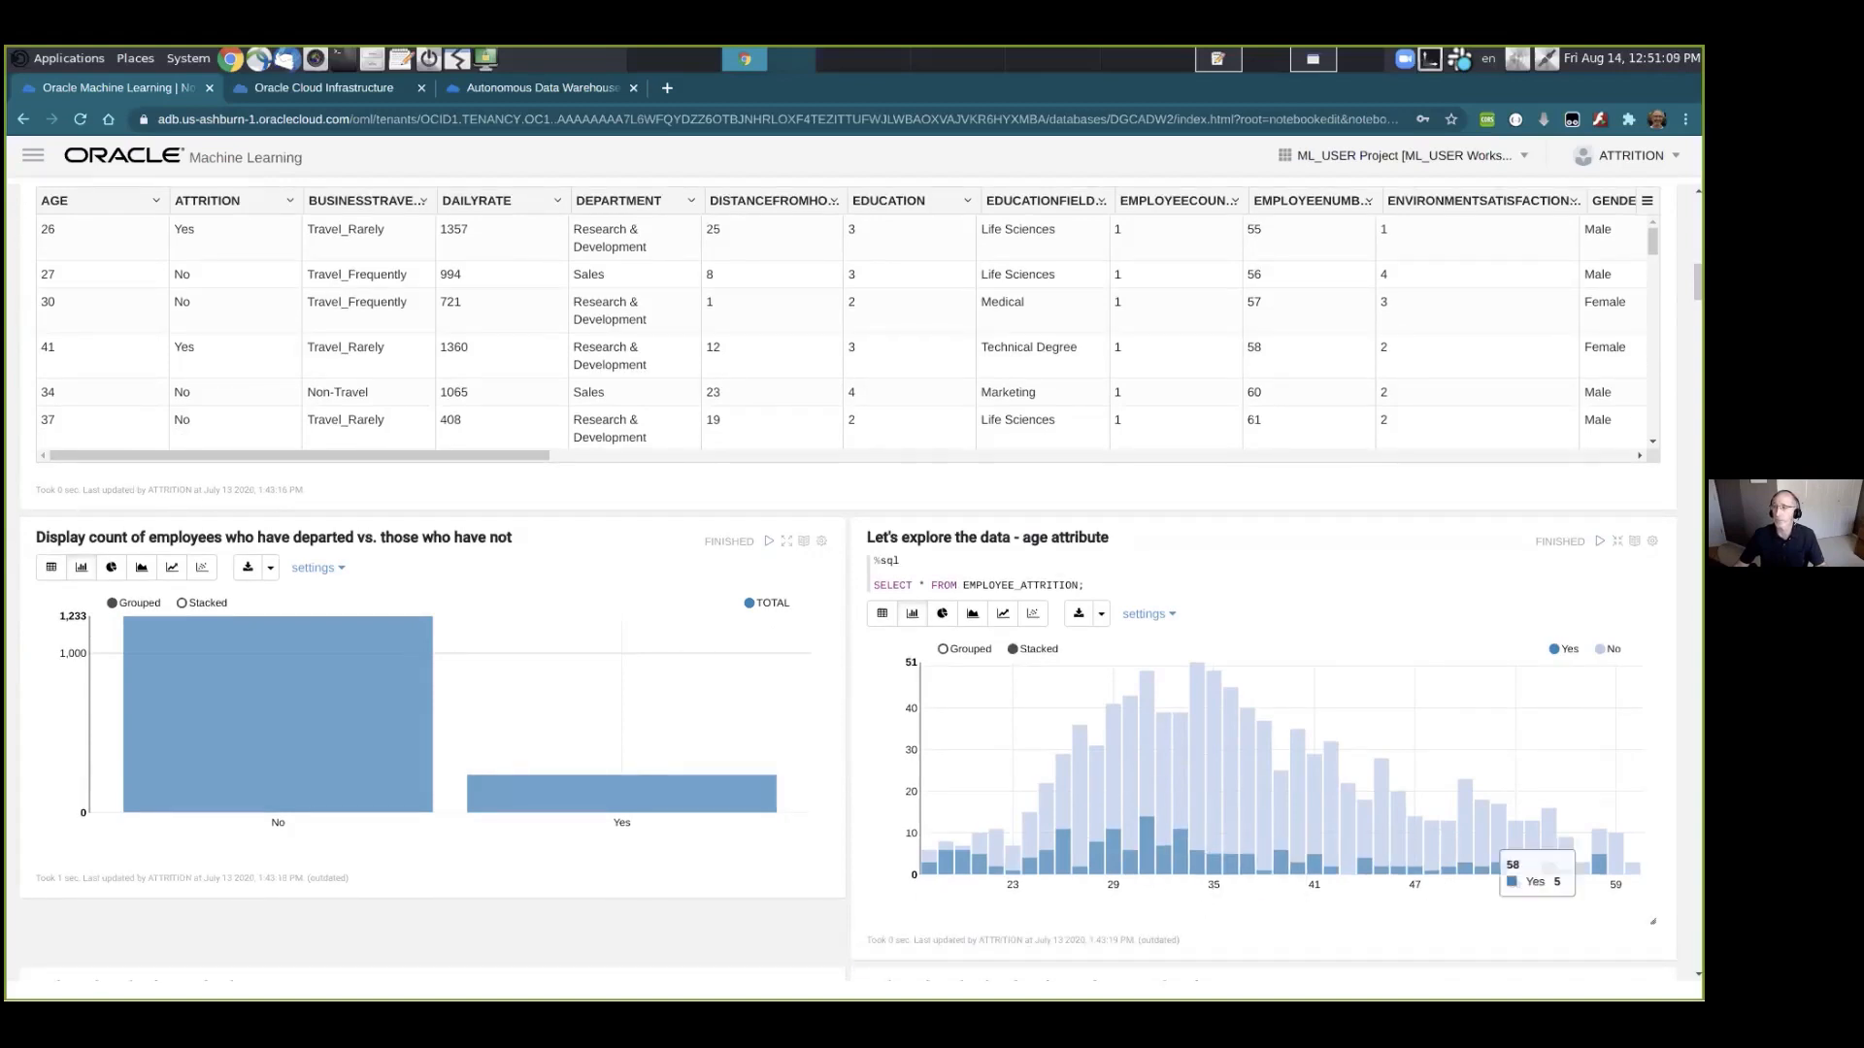
Examine the charts for job role, job satisfaction and performance rating, and age, income and percent salary hike.
scroll(813, 913, "down", 3)
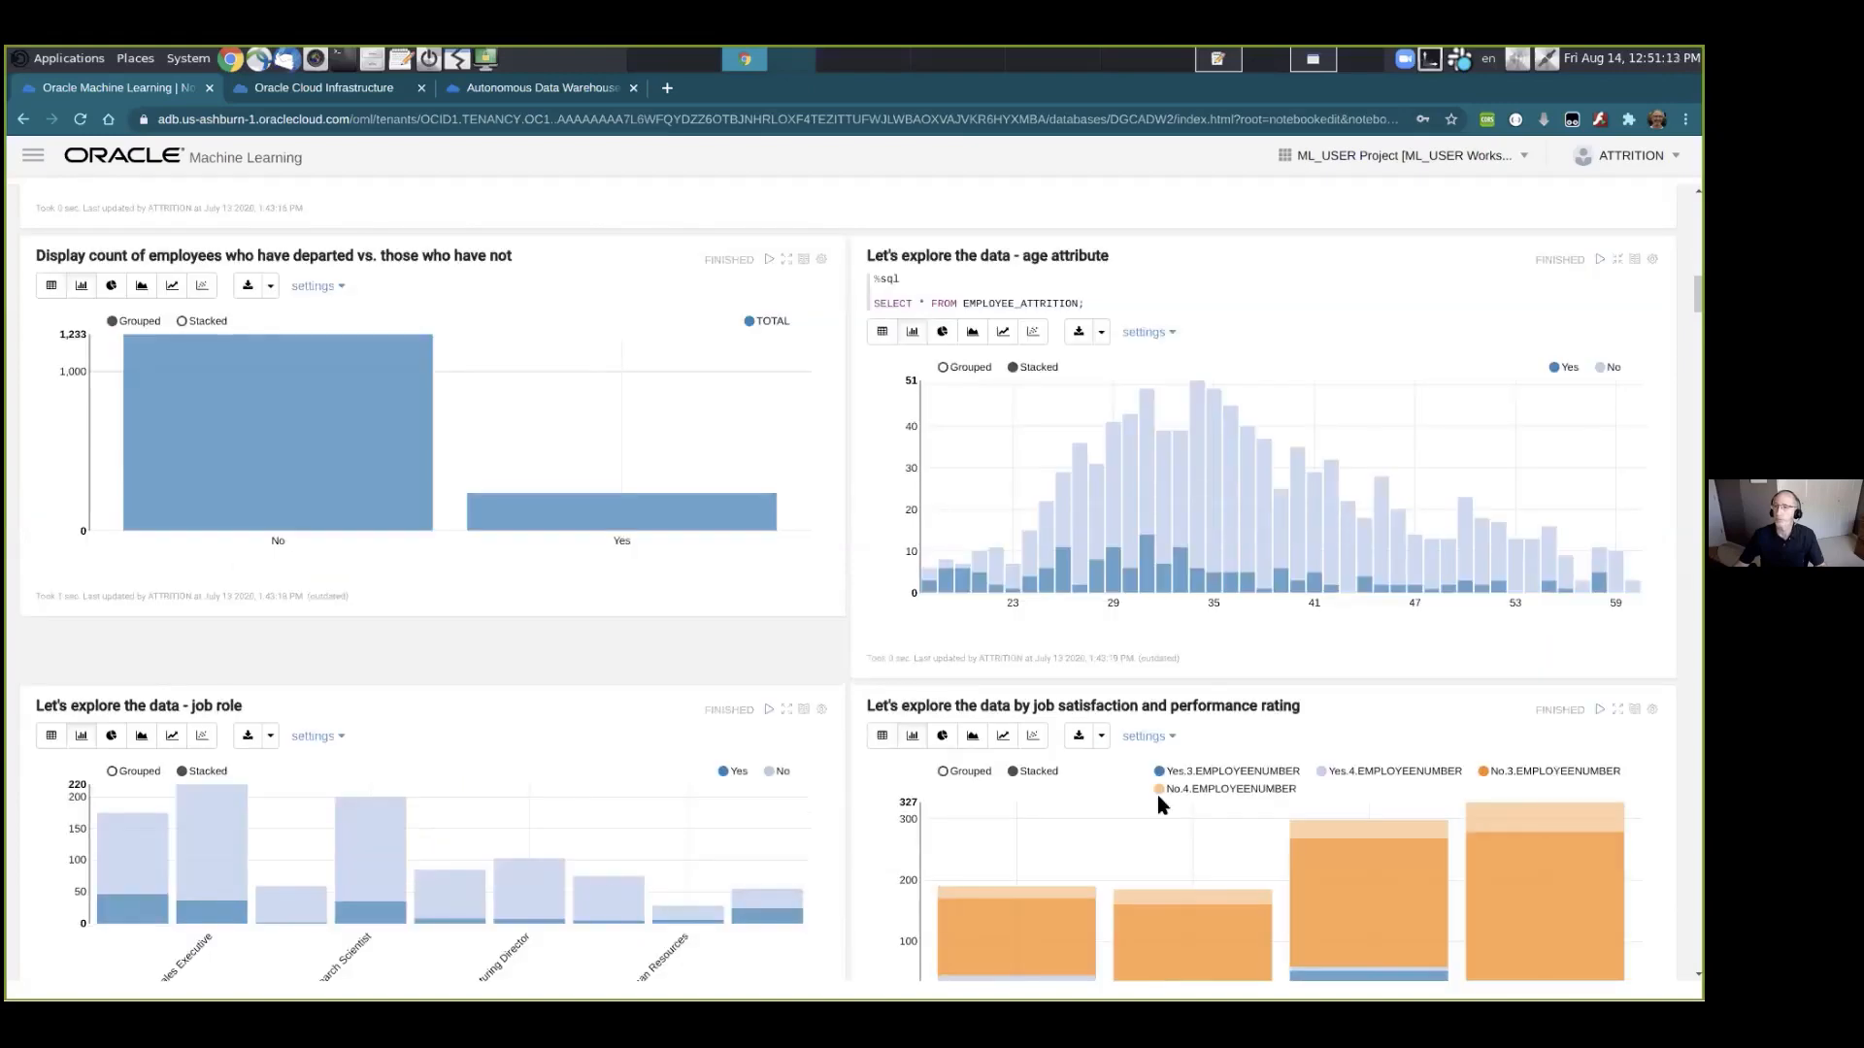
scroll(1158, 797, "down", 3)
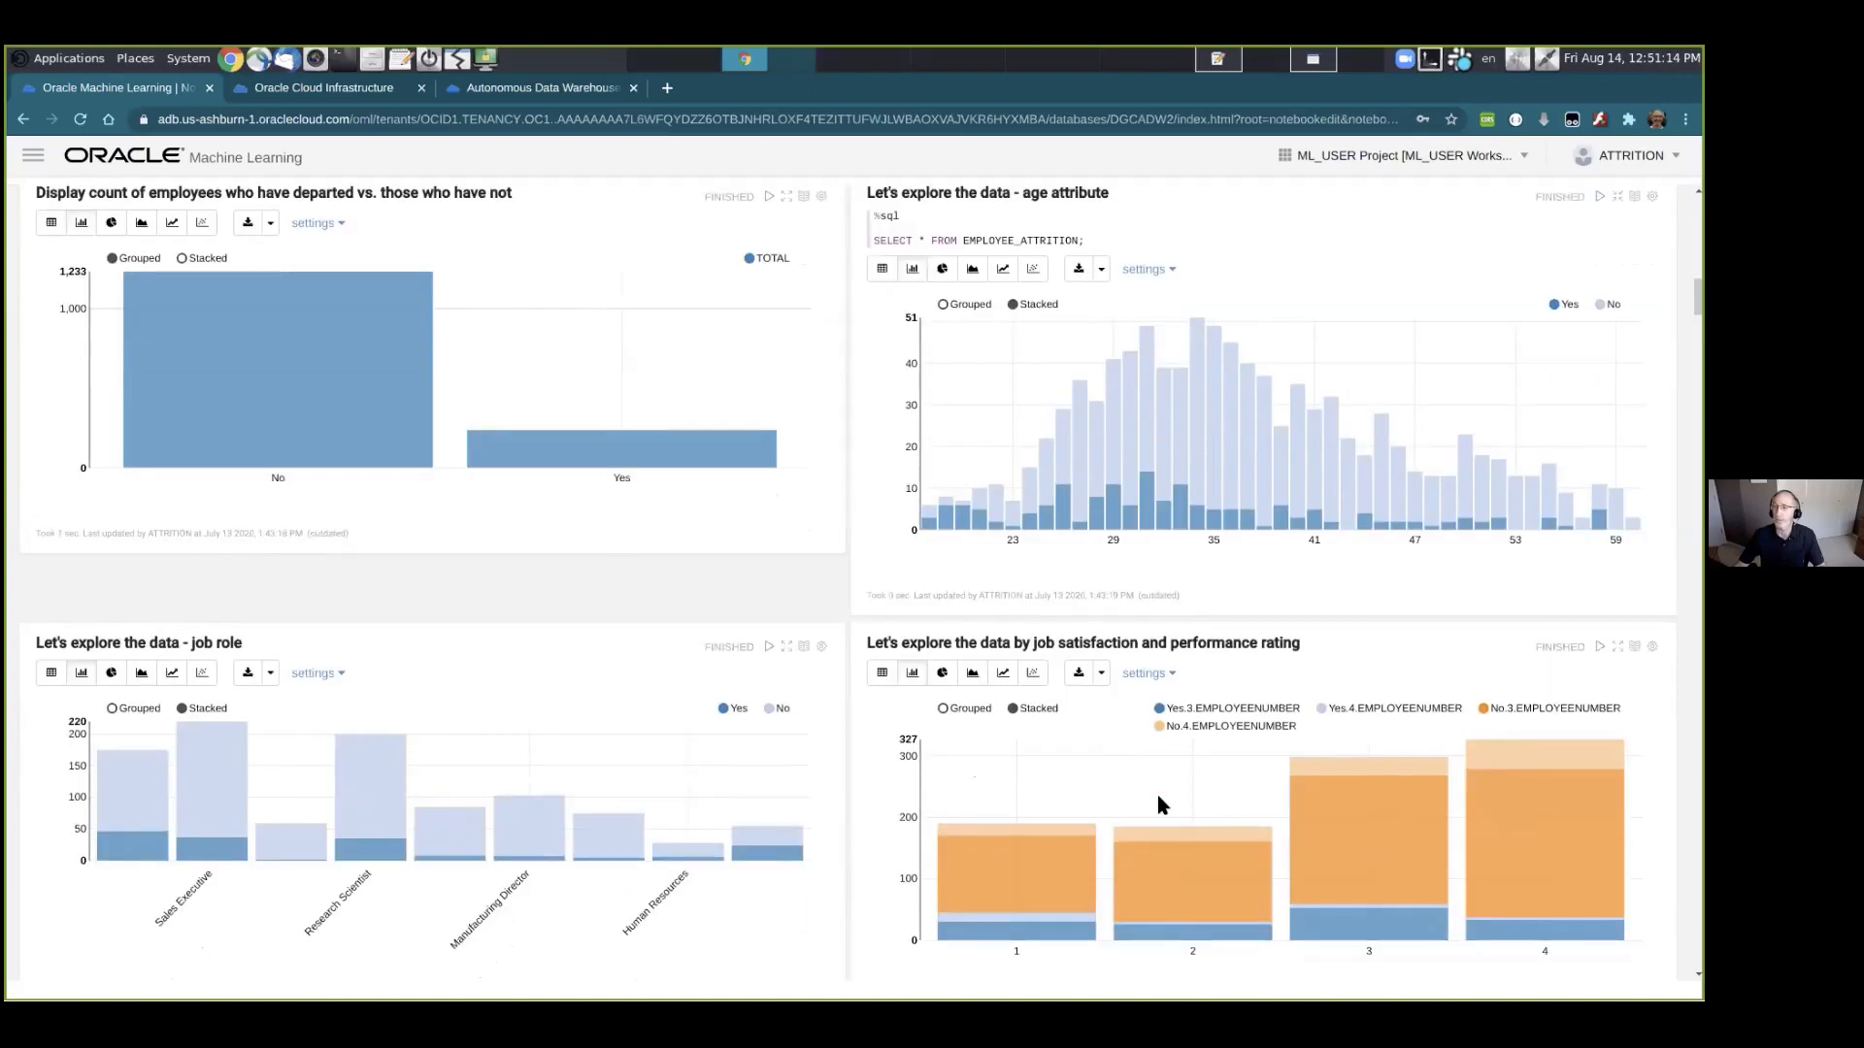
scroll(1151, 803, "down", 3)
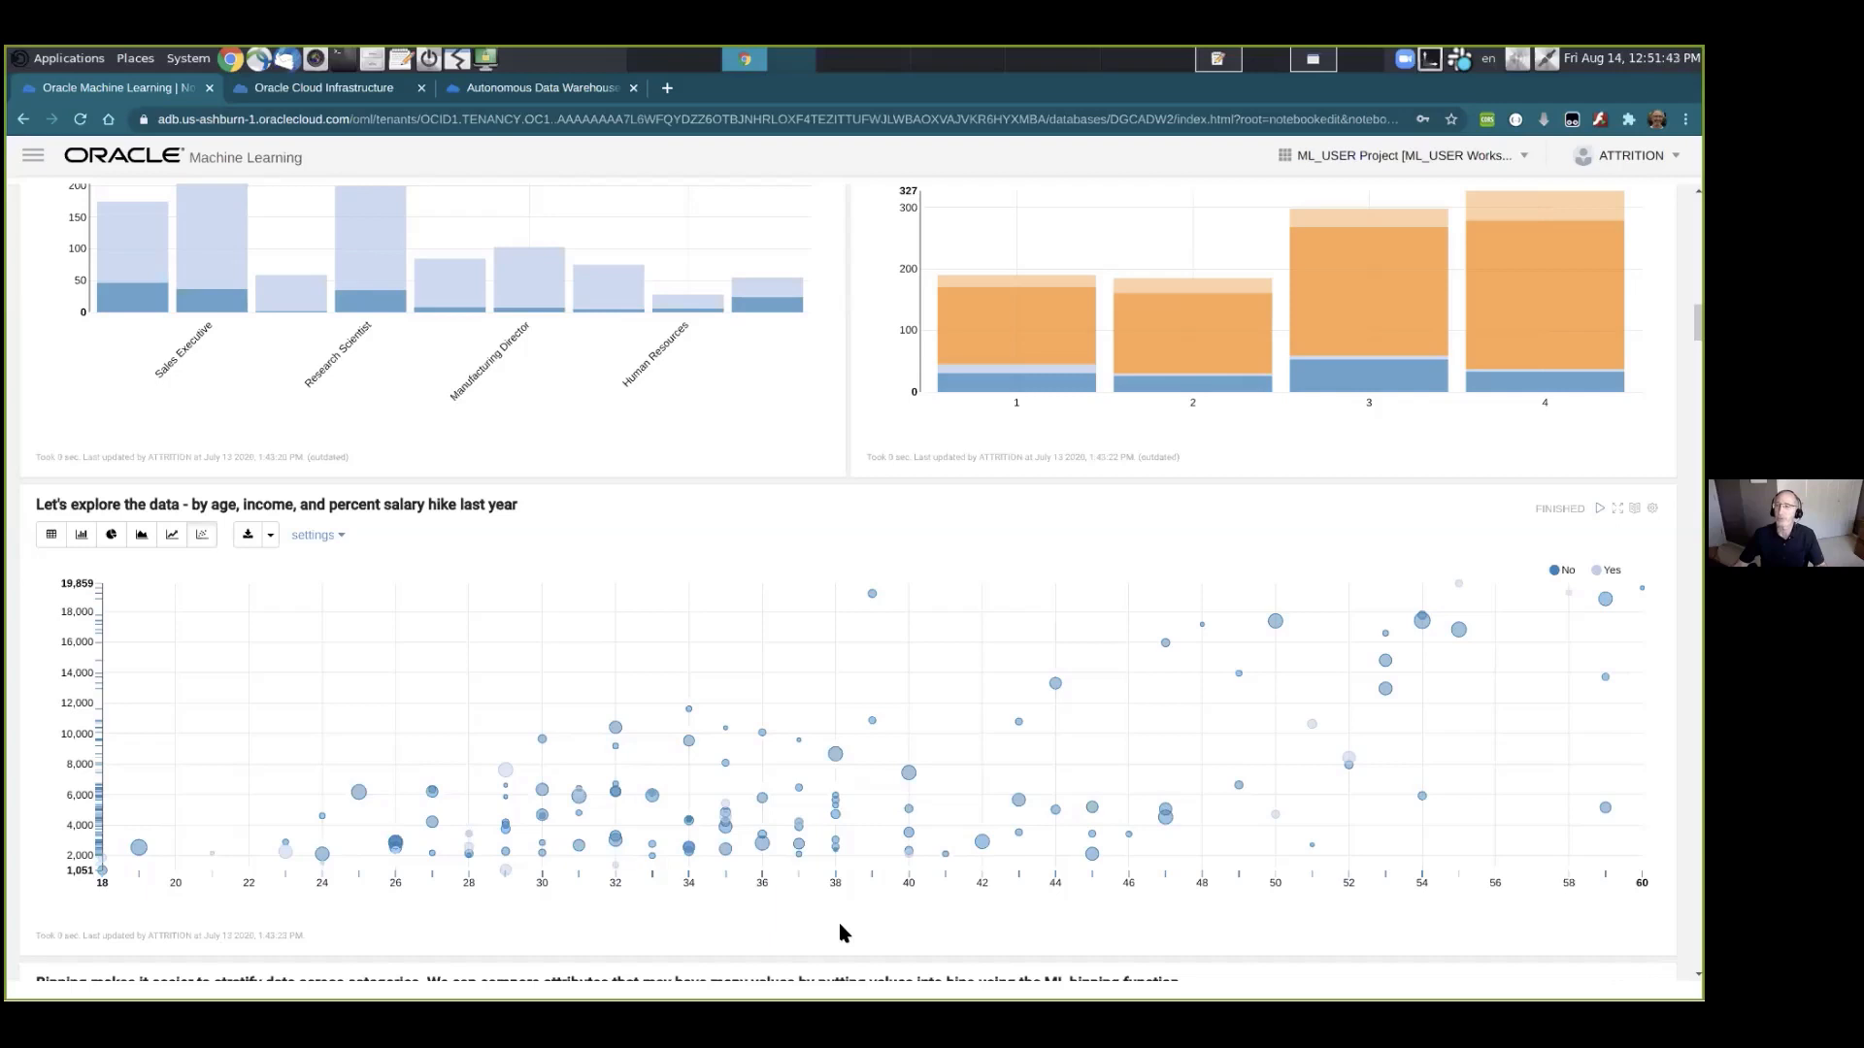
scroll(840, 932, "down", 1)
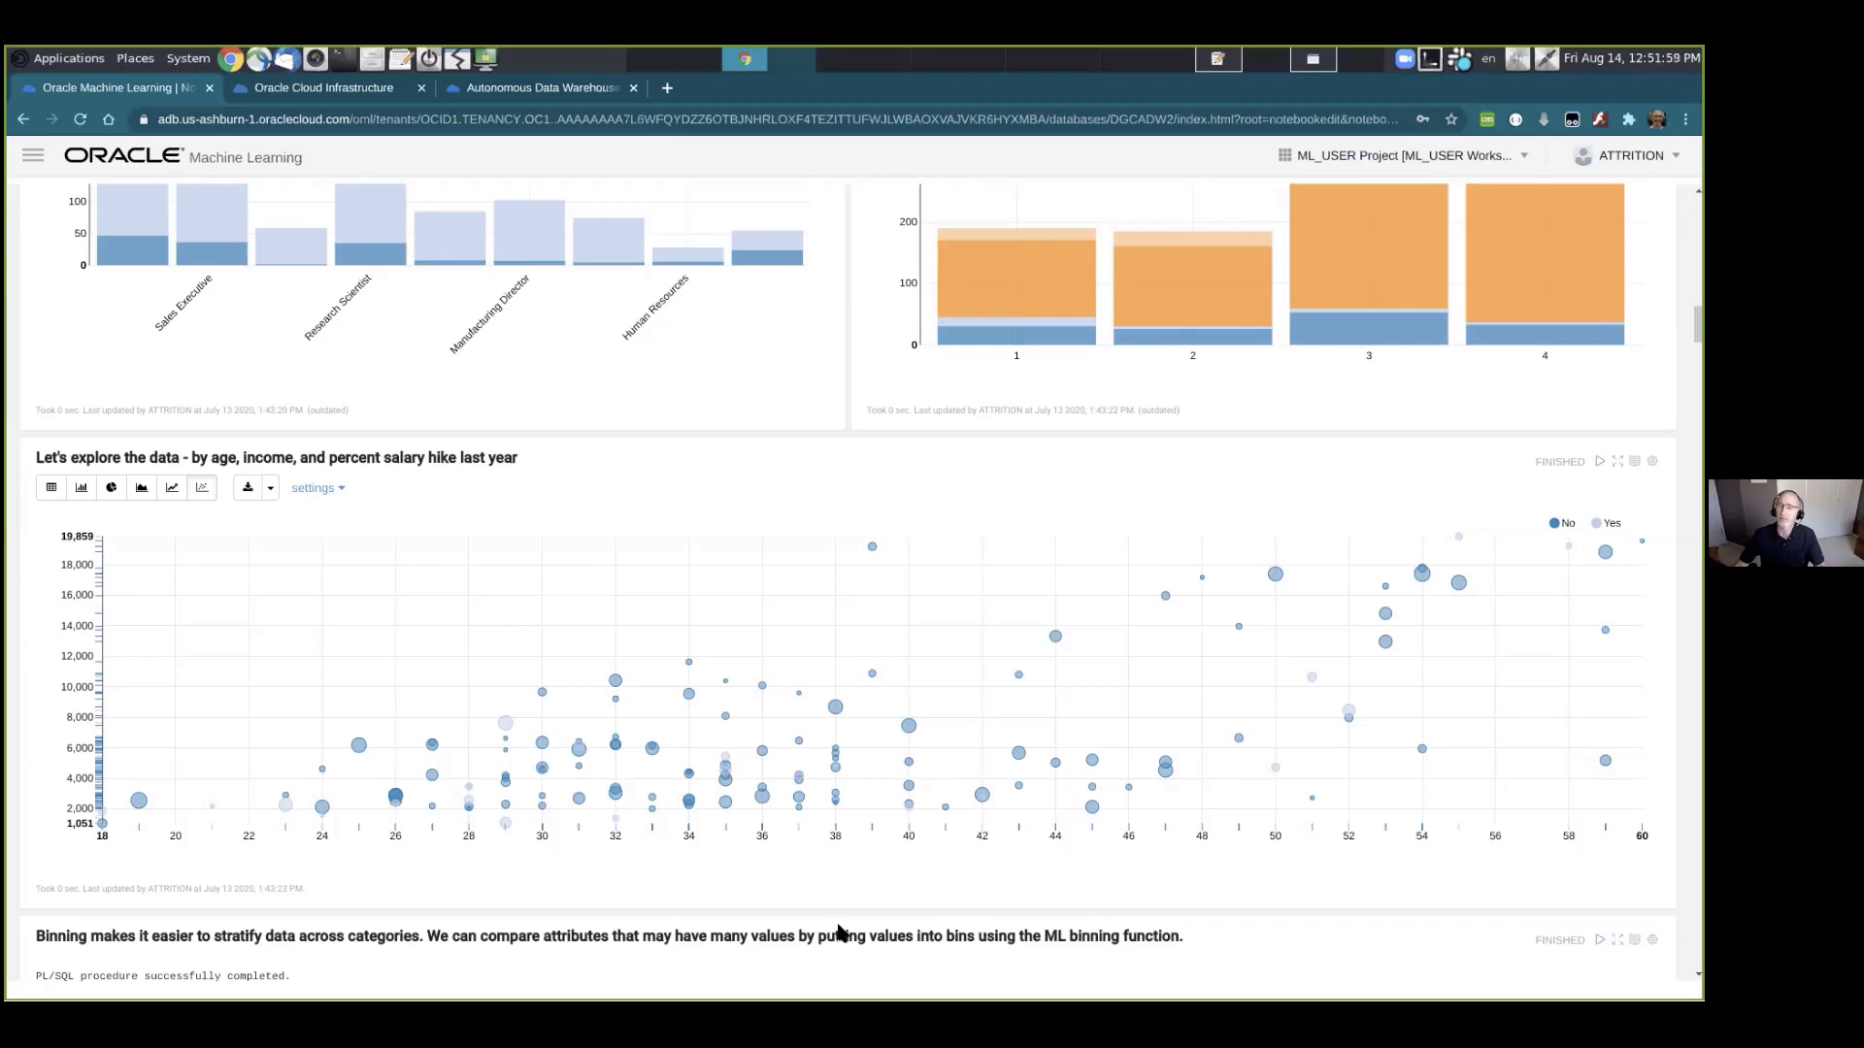
Show the script behind the binning paragraph, read it, and hide the code again.
scroll(839, 923, "down", 2)
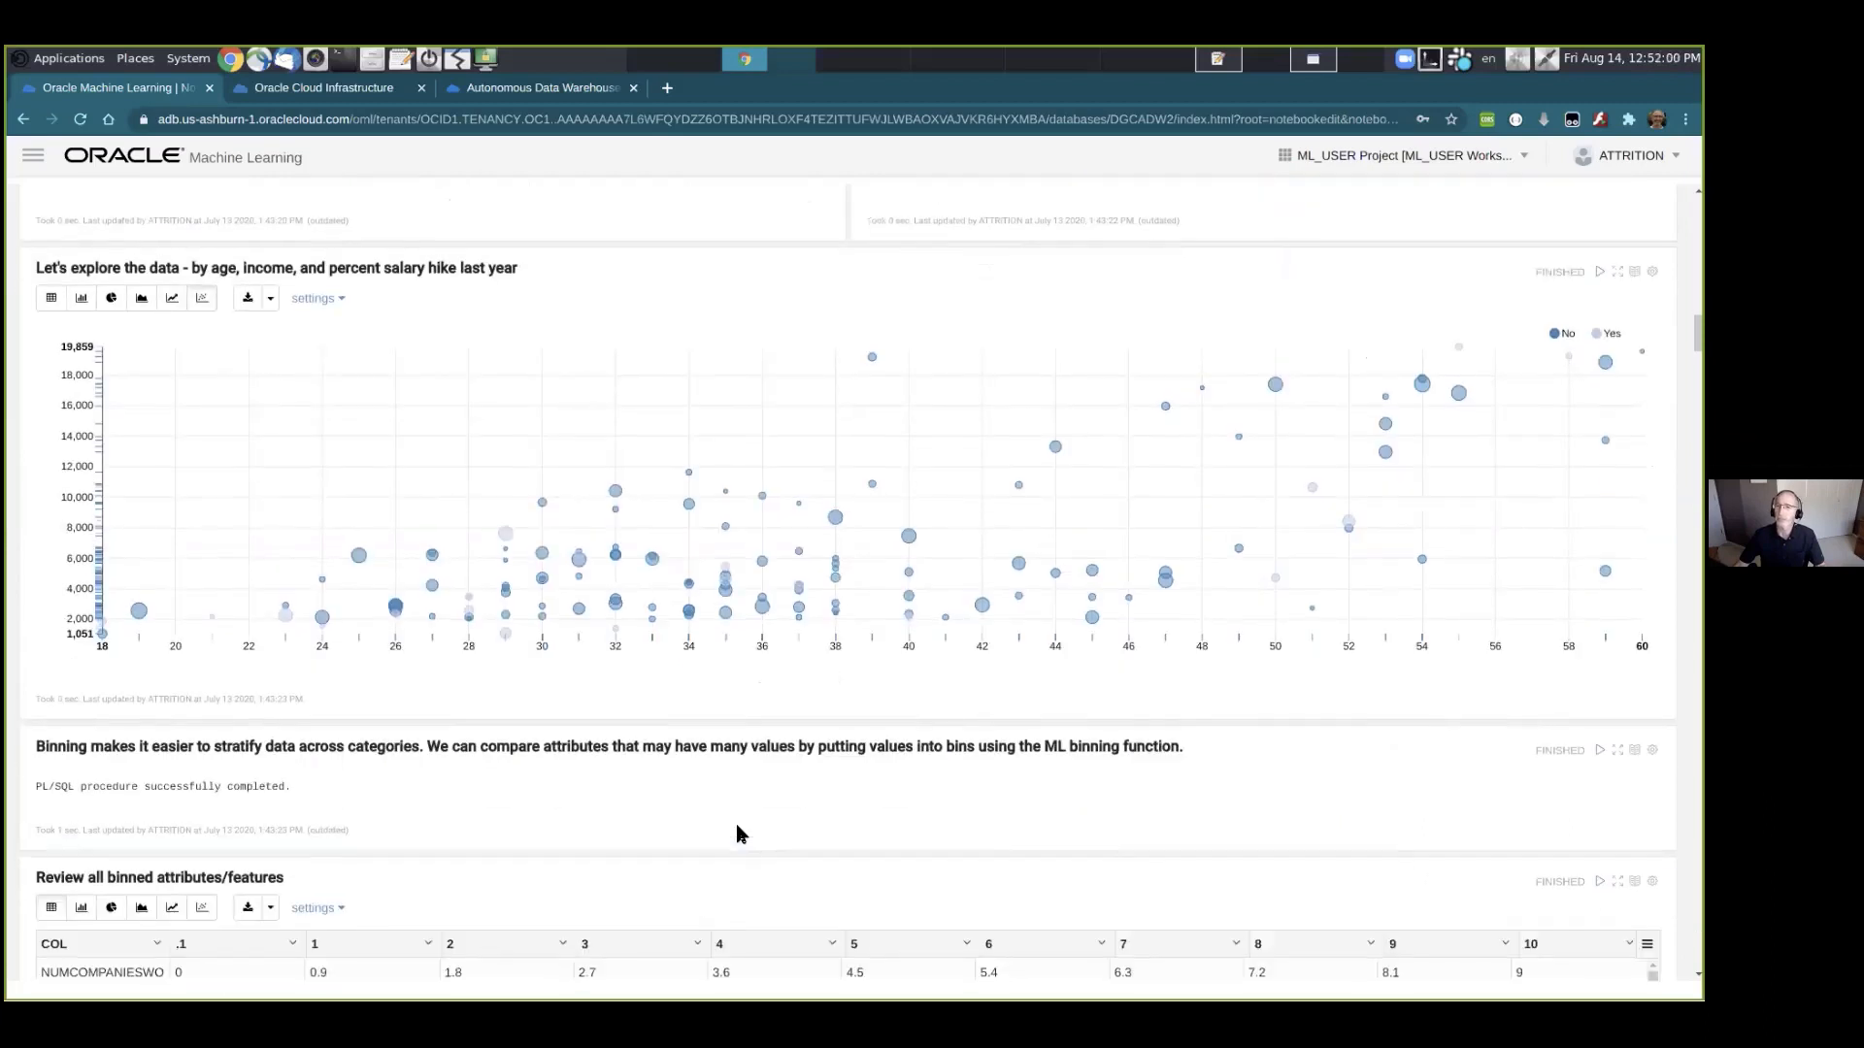
scroll(737, 826, "down", 4)
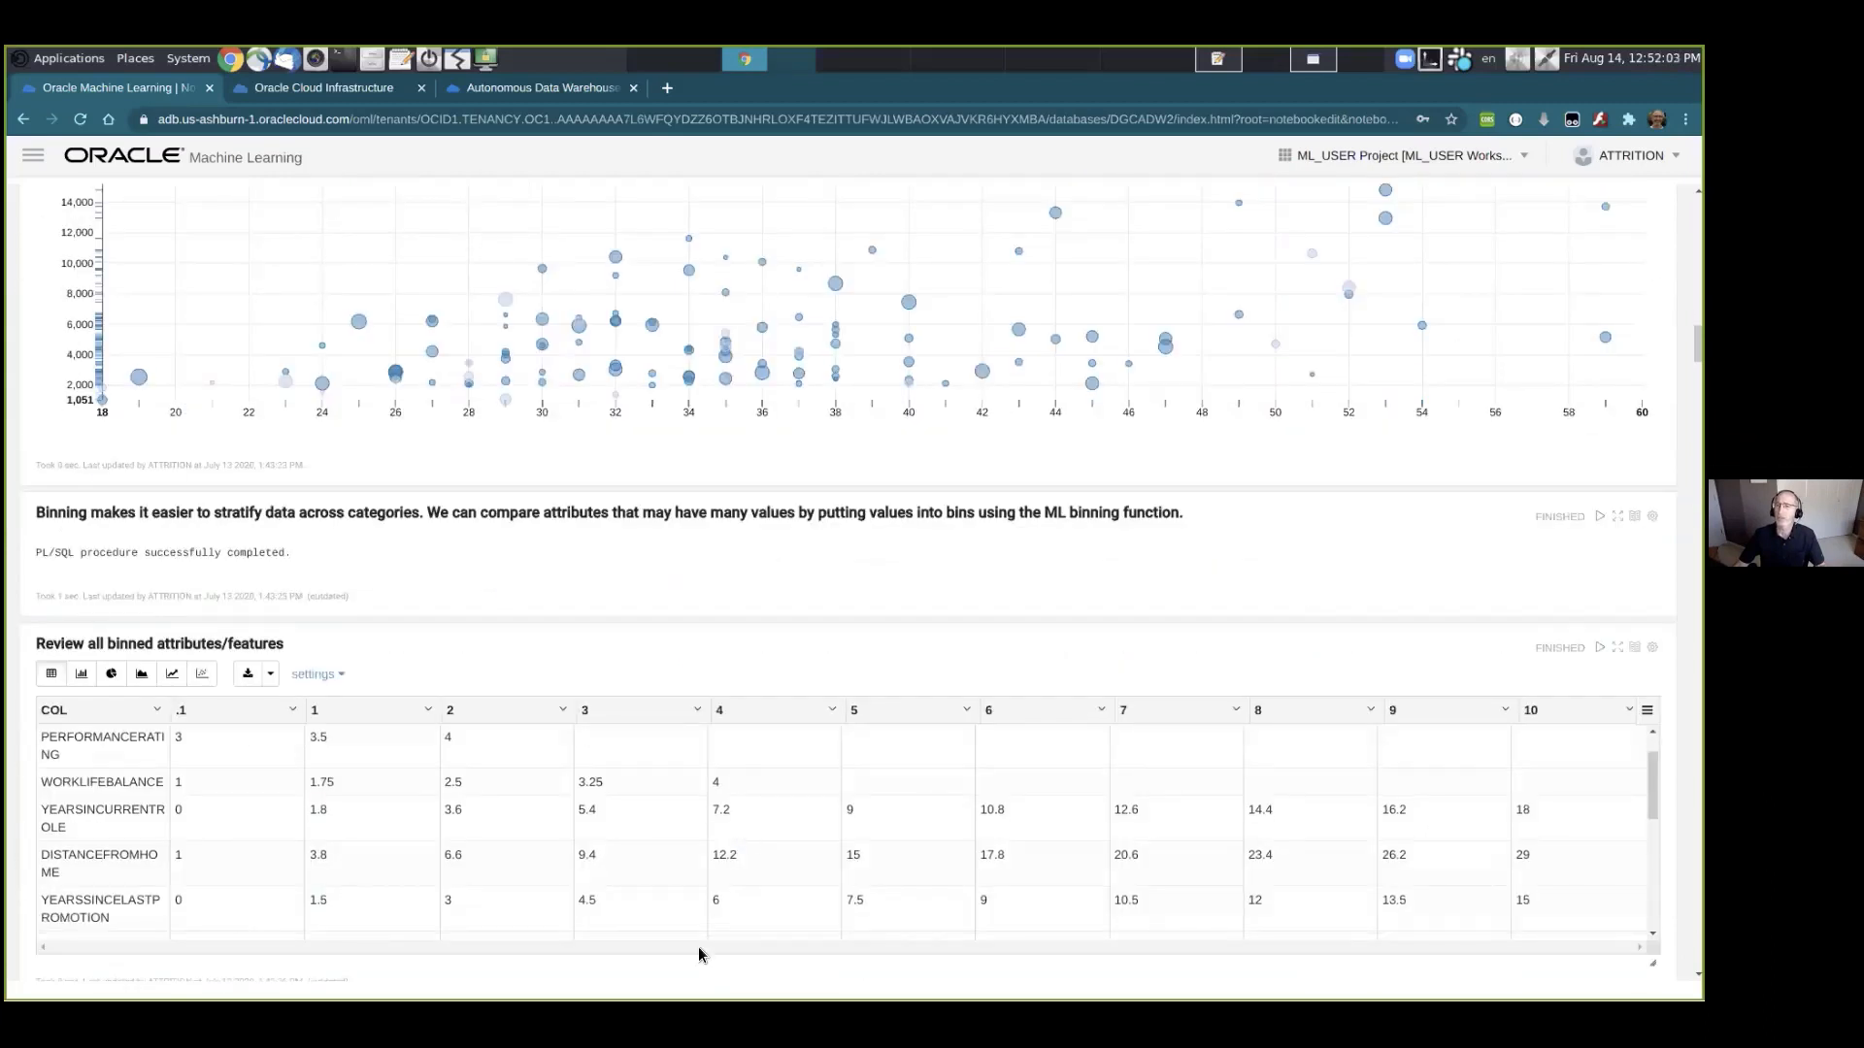
scroll(698, 955, "down", 1)
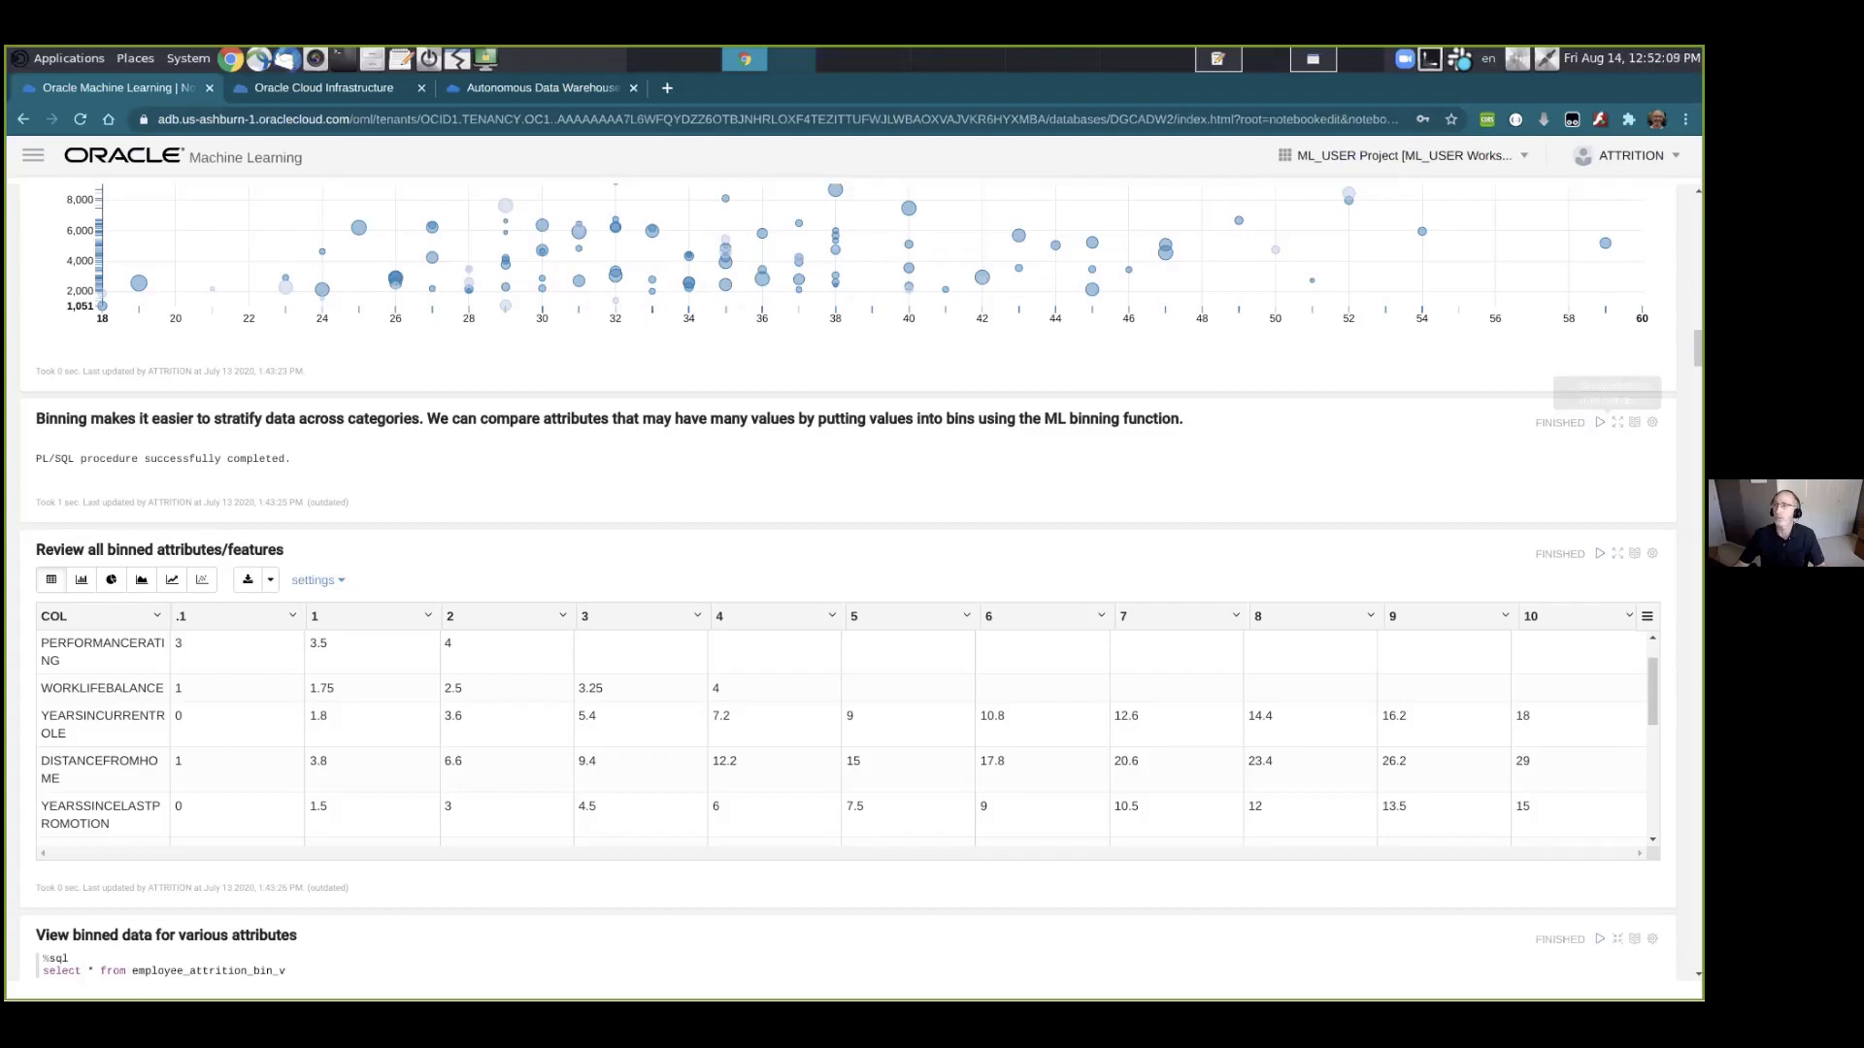
left_click(1618, 422)
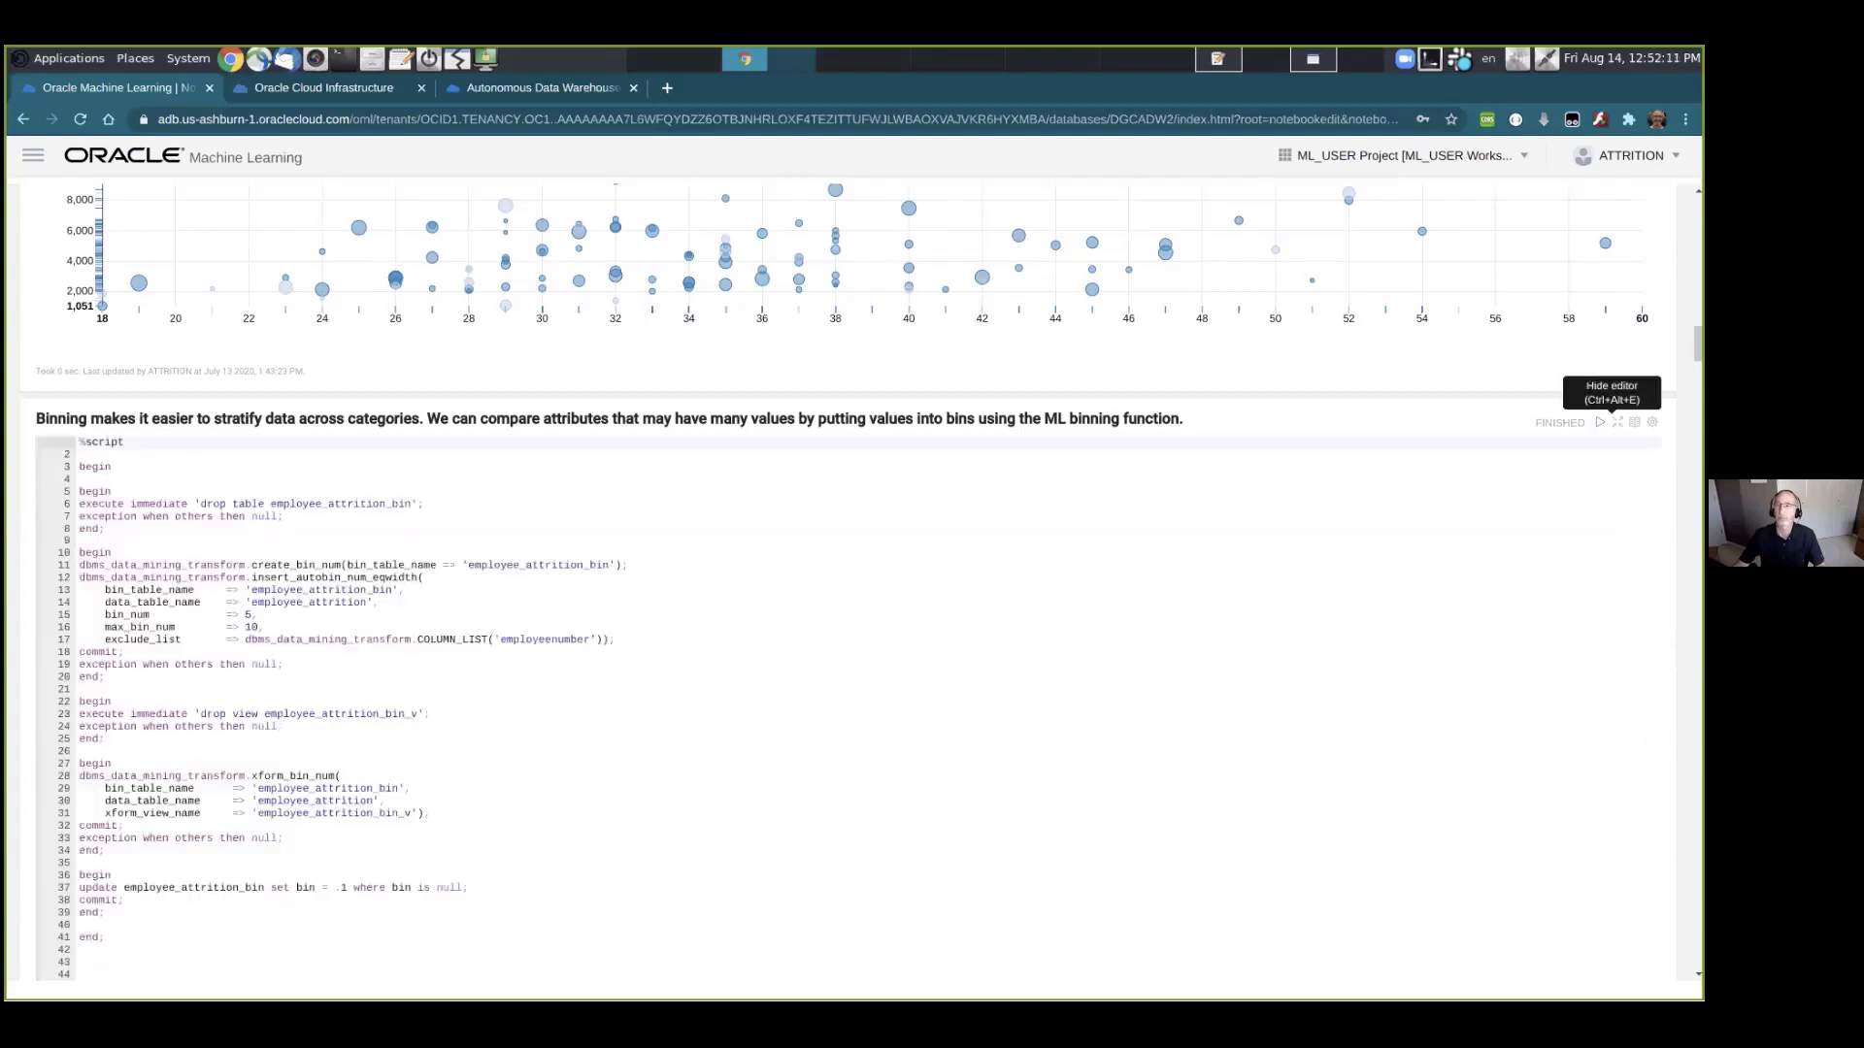
scroll(1045, 482, "up", 1)
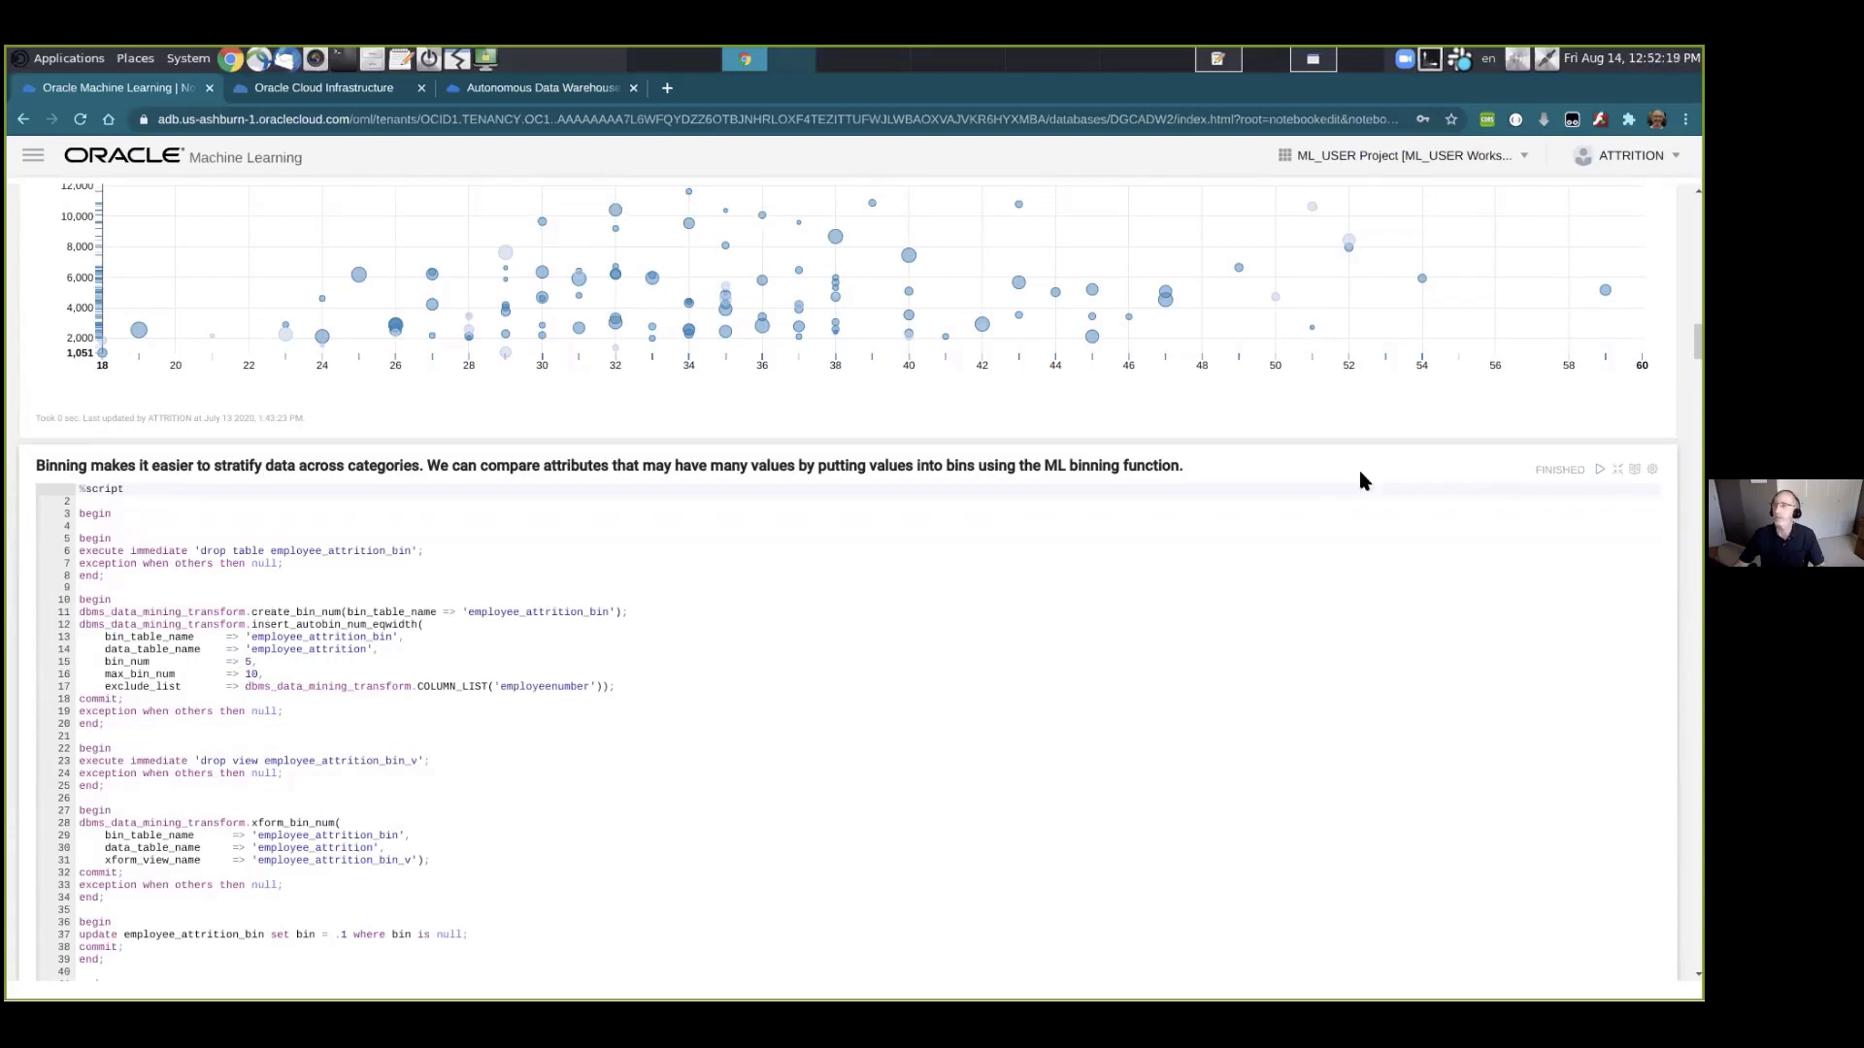
left_click(1617, 469)
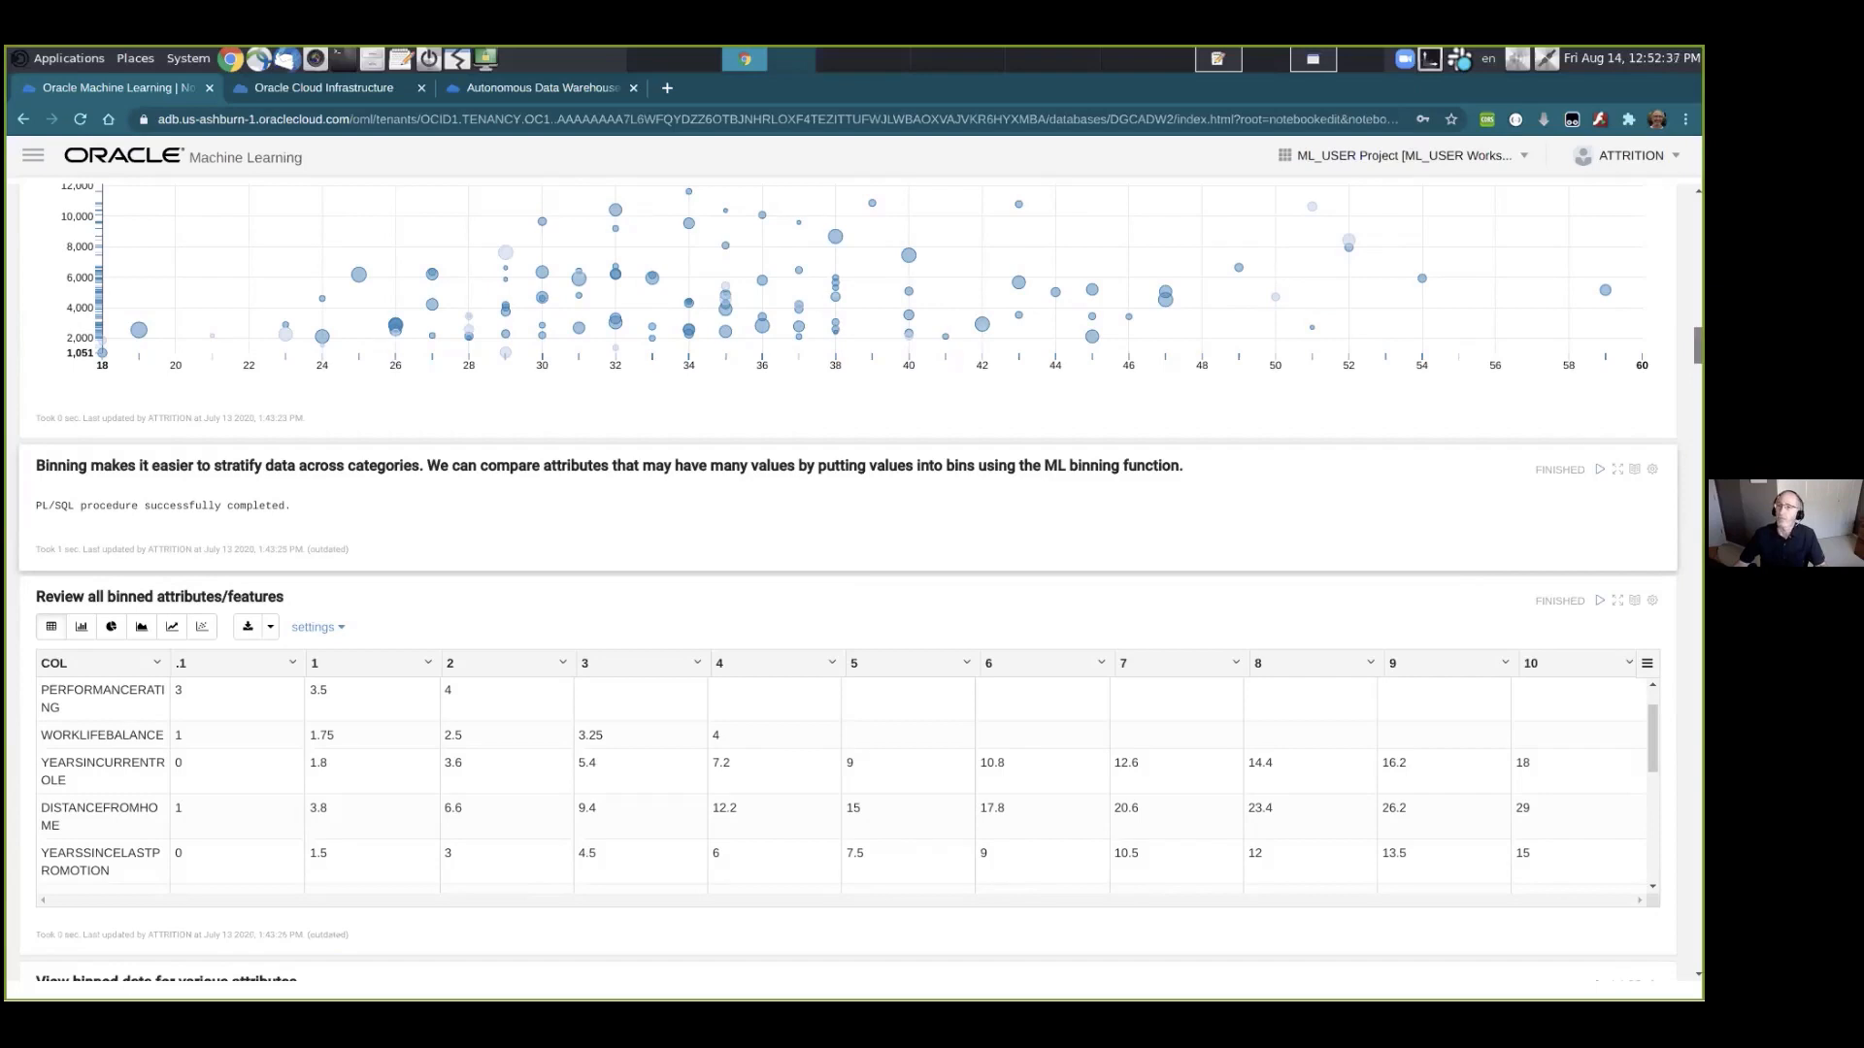
Examine the binned data chart and the Model Building chart of the top attributes that most predict who will leave.
scroll(855, 583, "down", 4)
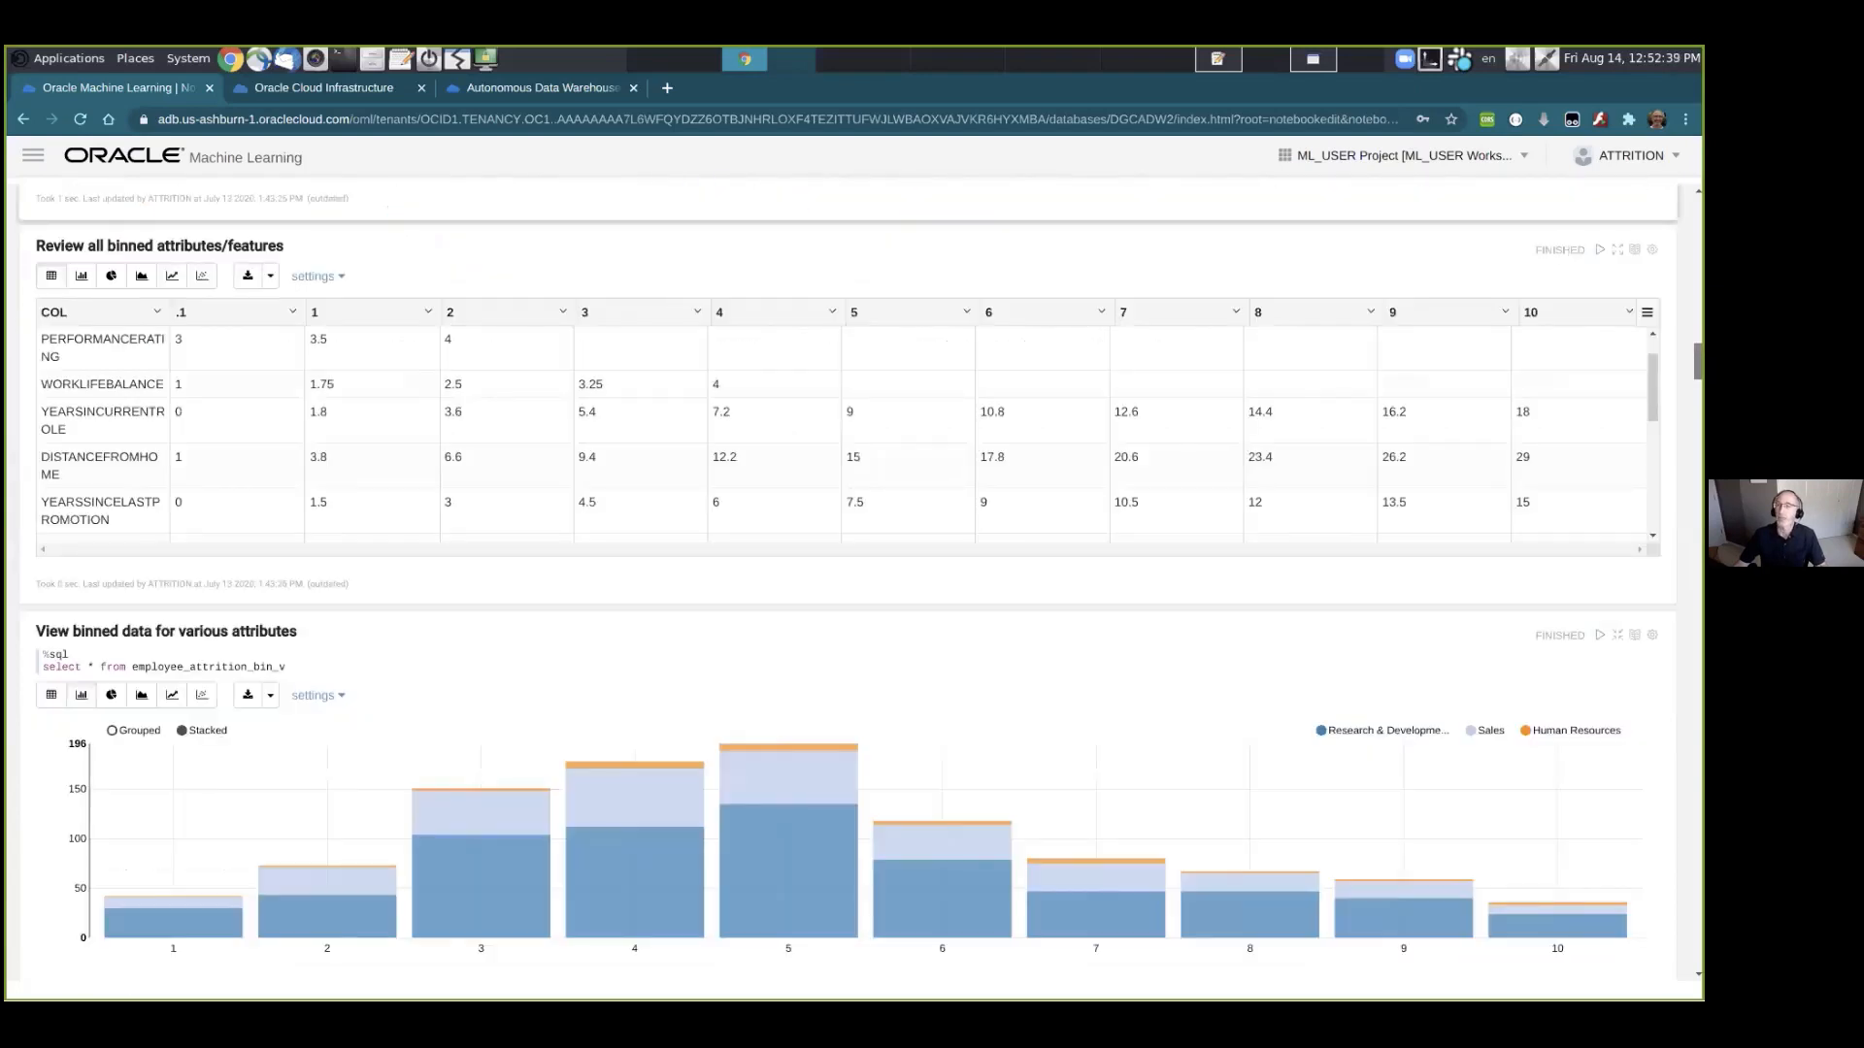
scroll(847, 588, "down", 1)
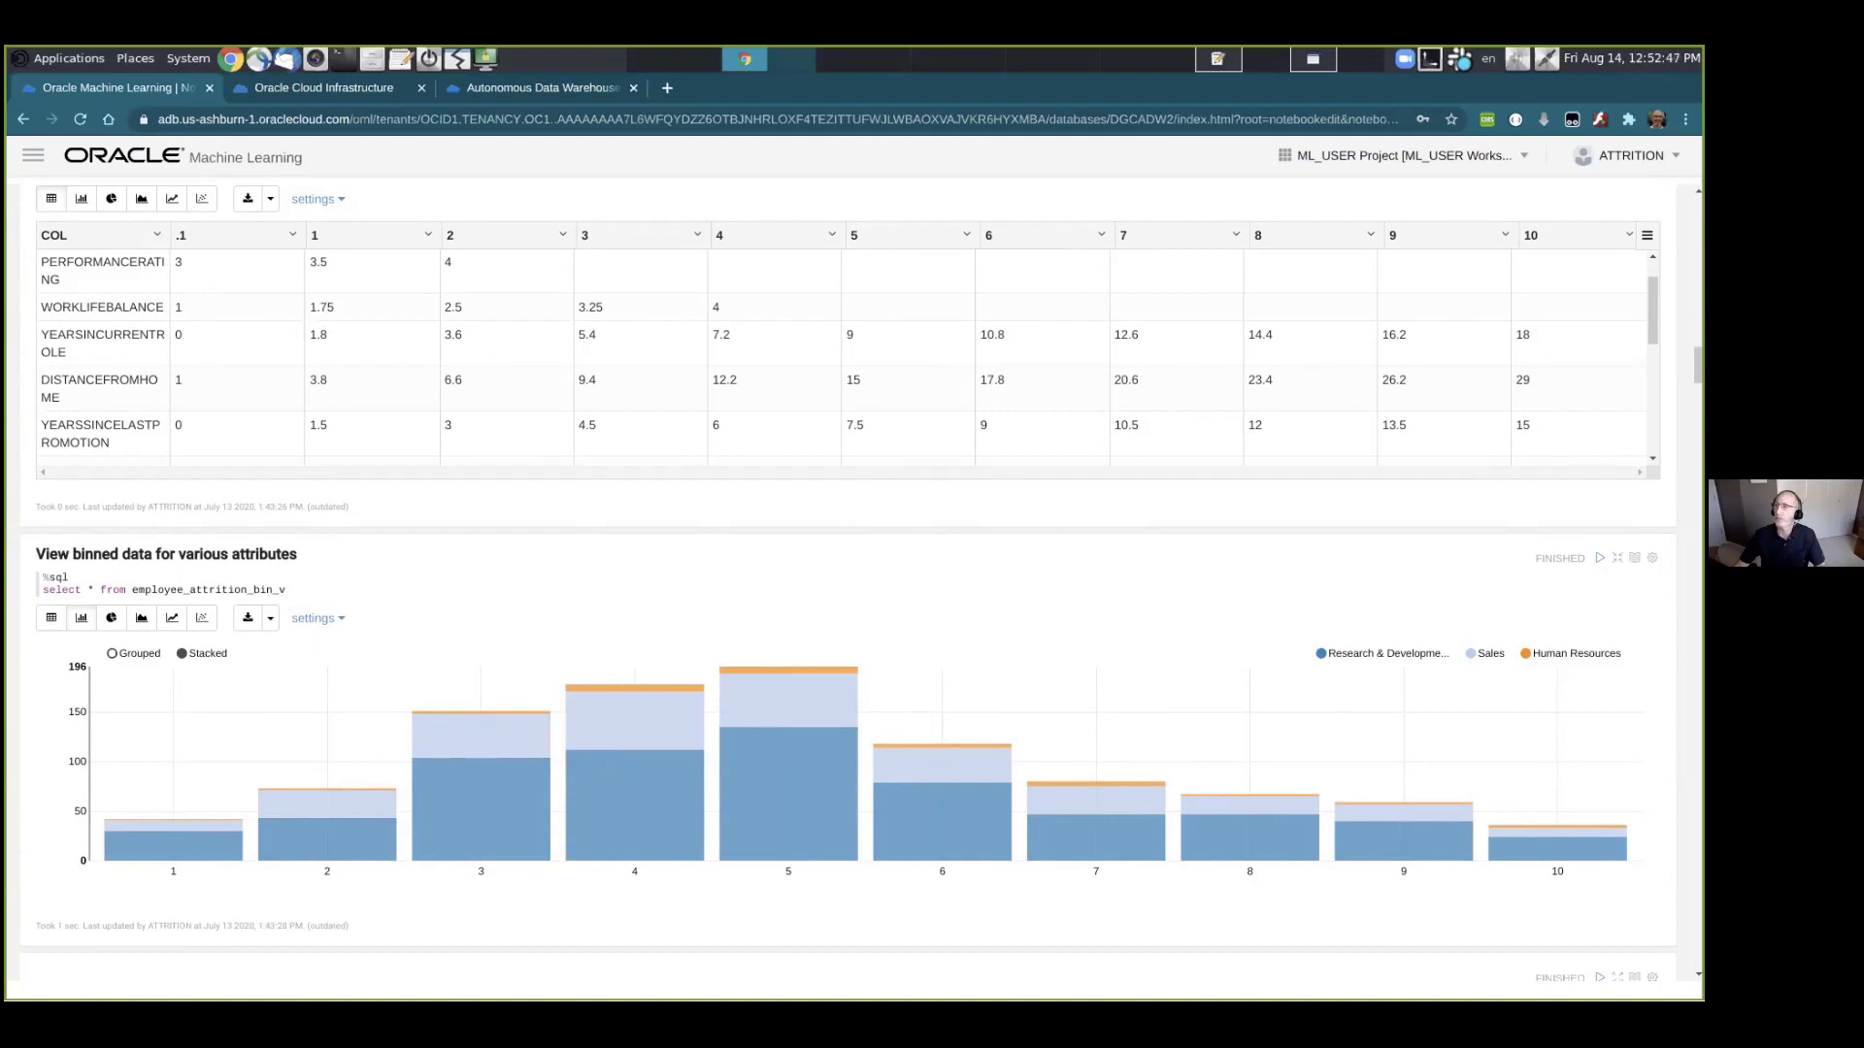
left_click_drag(1698, 365, 1698, 402)
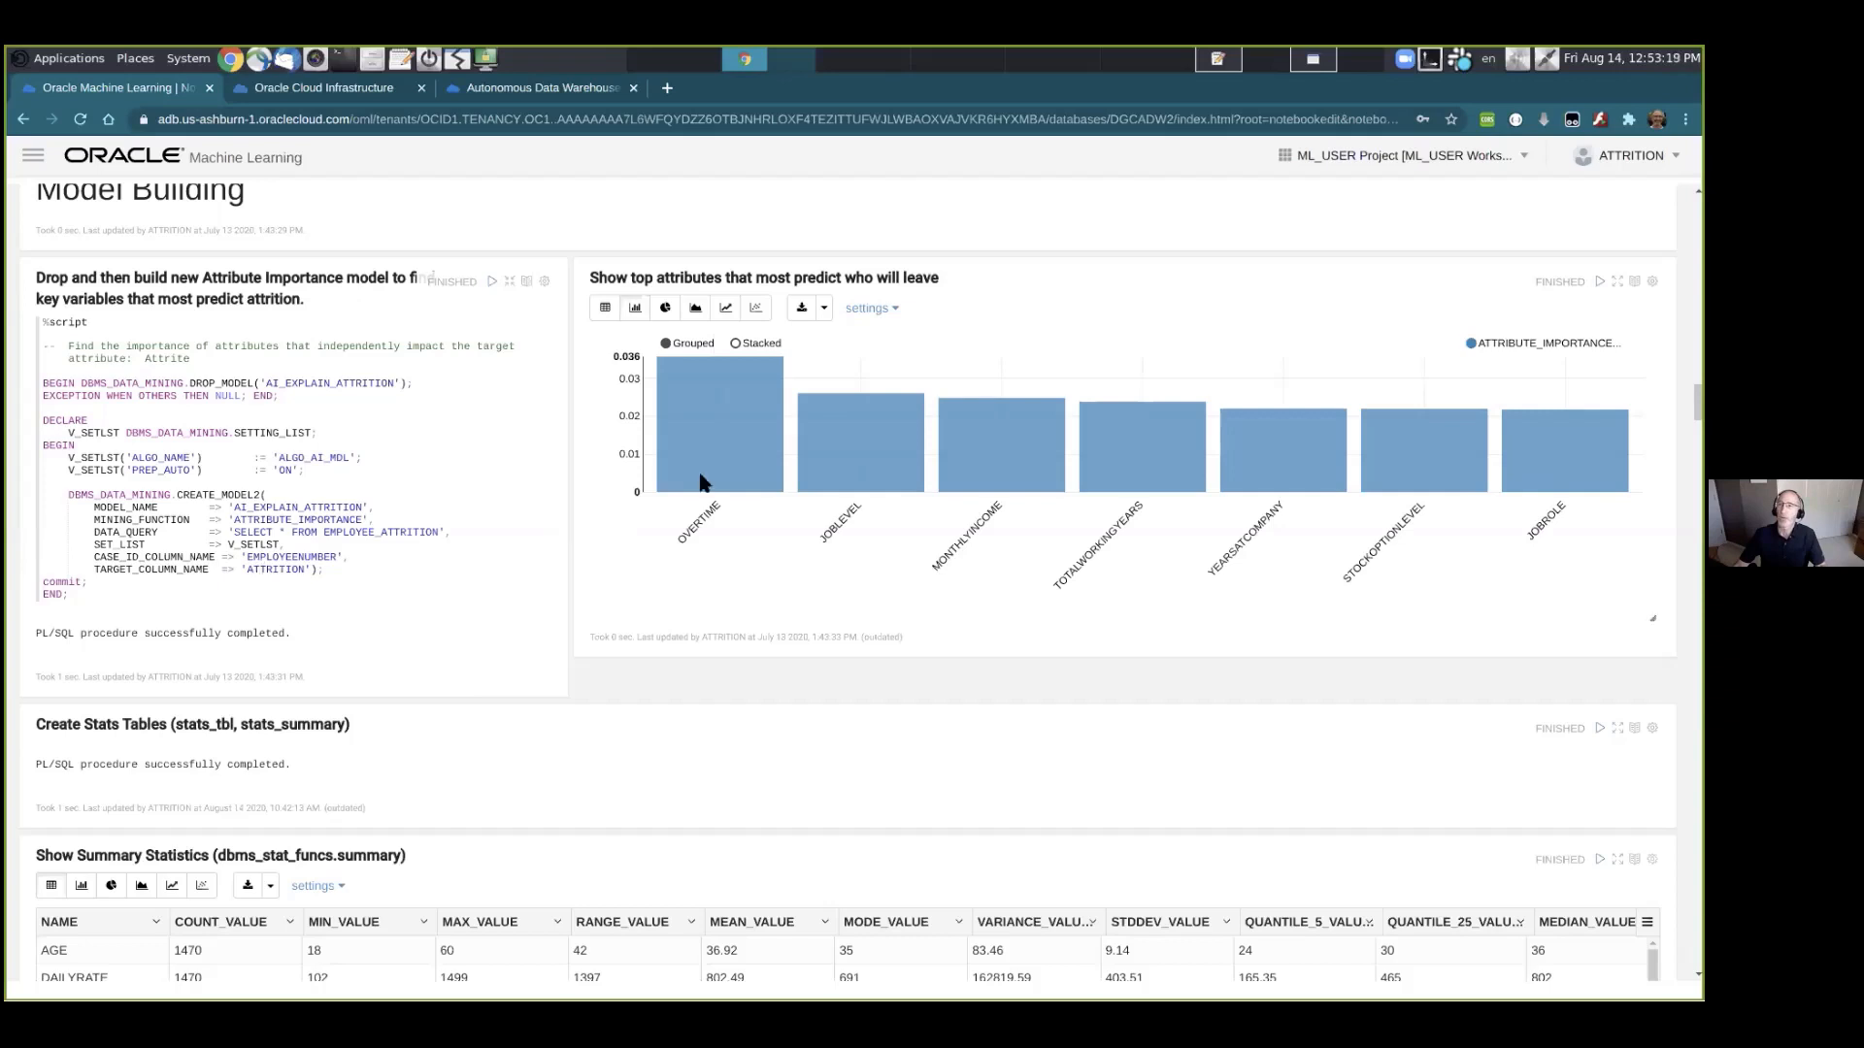
mouse_move(714, 470)
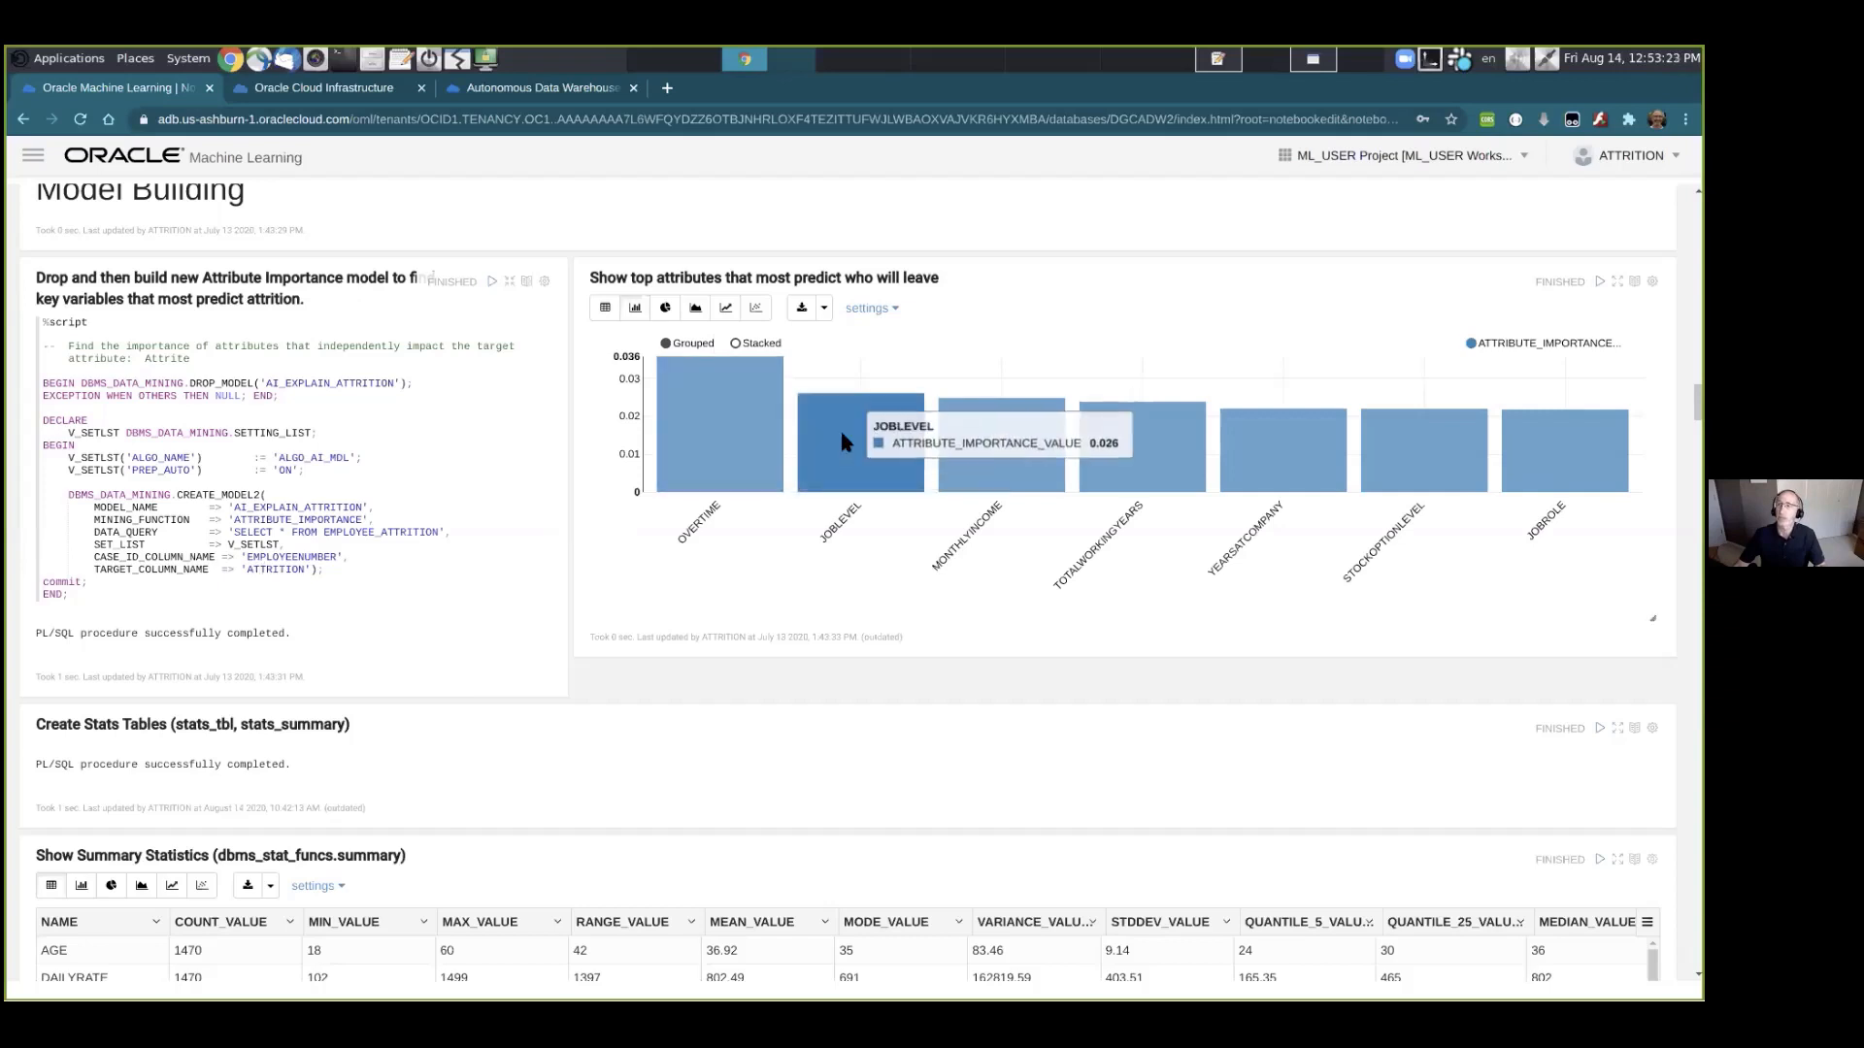
mouse_move(947, 437)
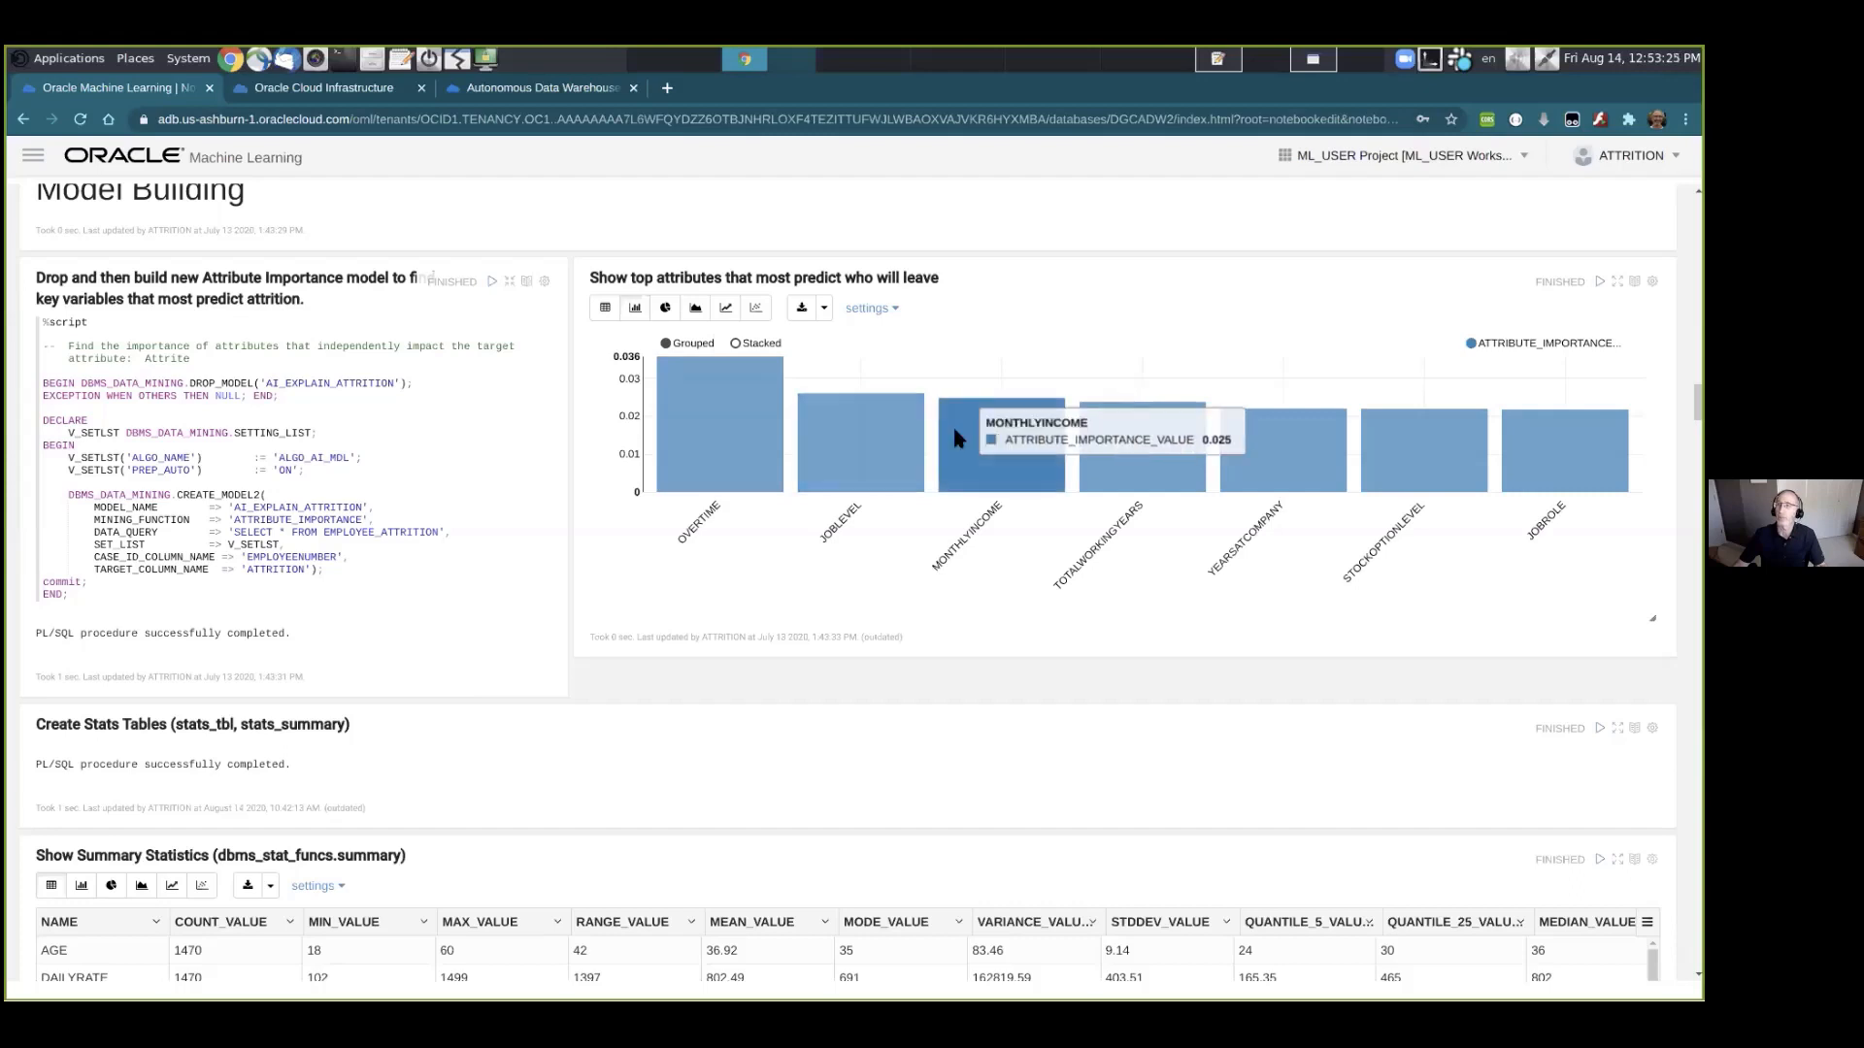
mouse_move(1425, 435)
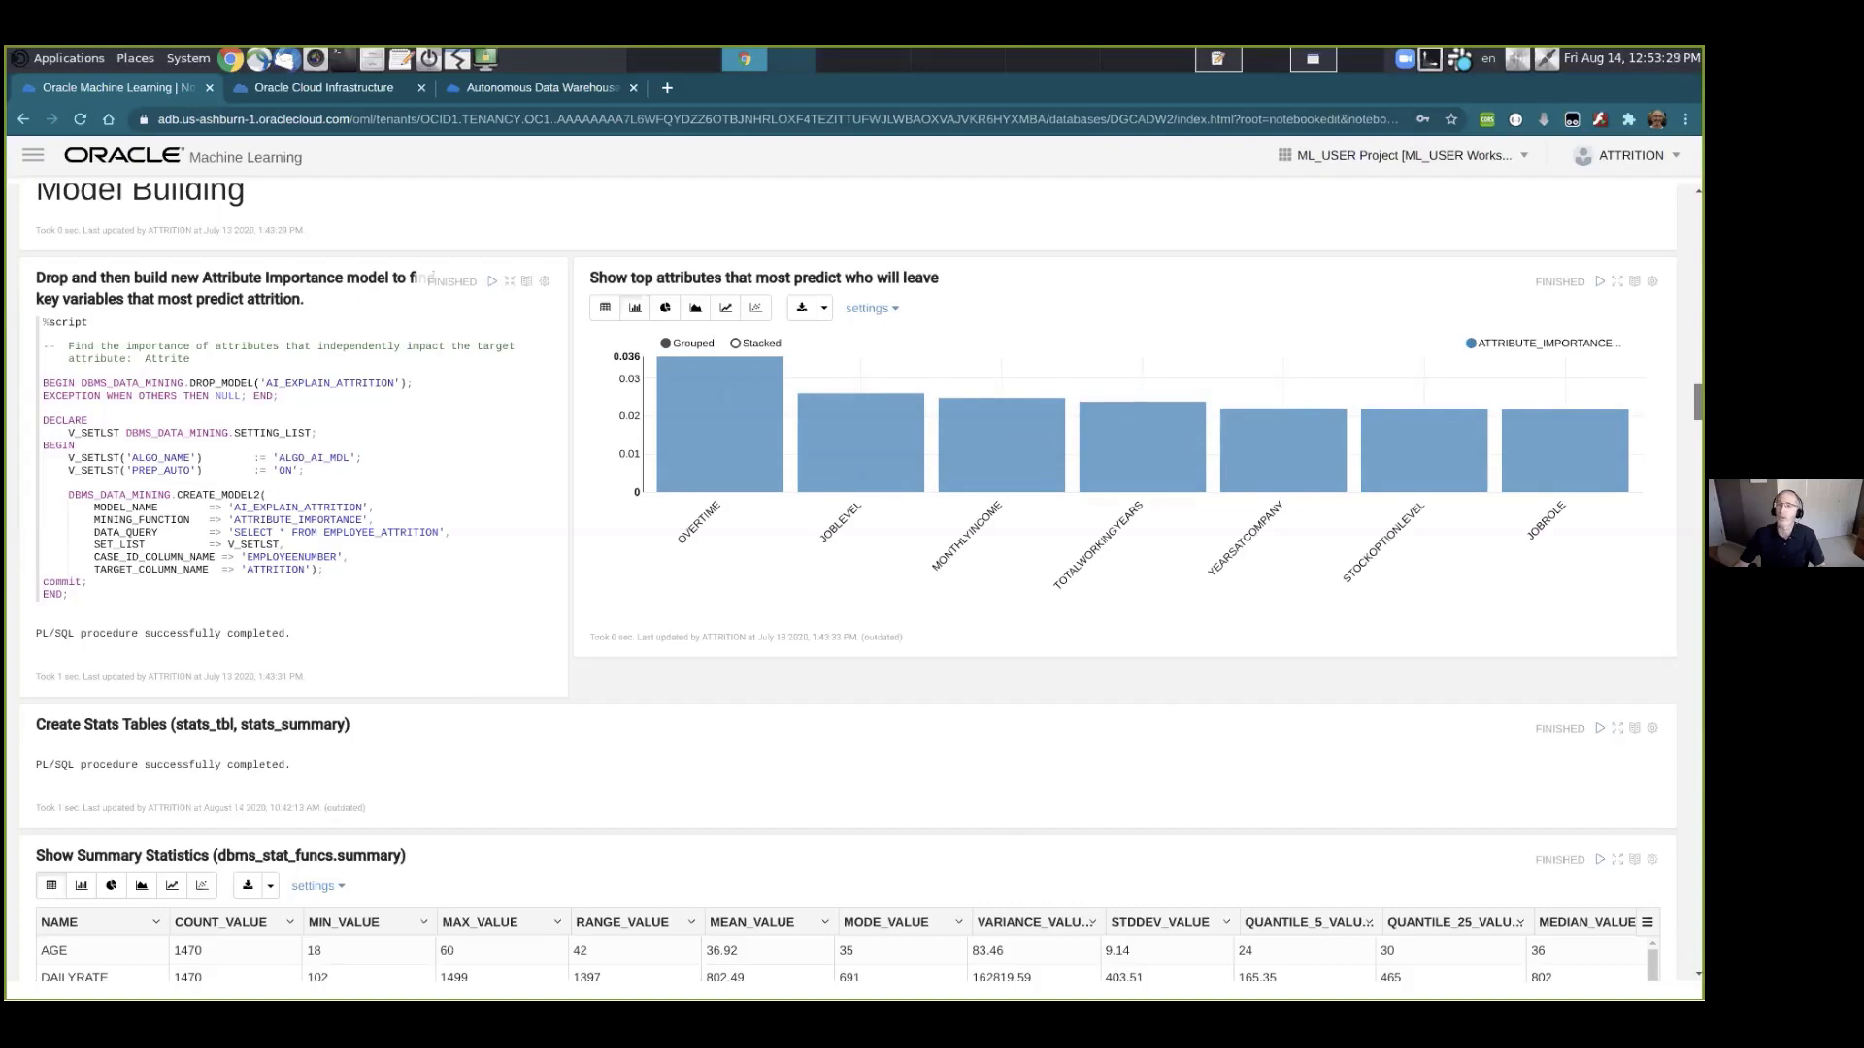
Examine the summary statistics table and the character and numeric column statistics tables.
scroll(850, 582, "down", 3)
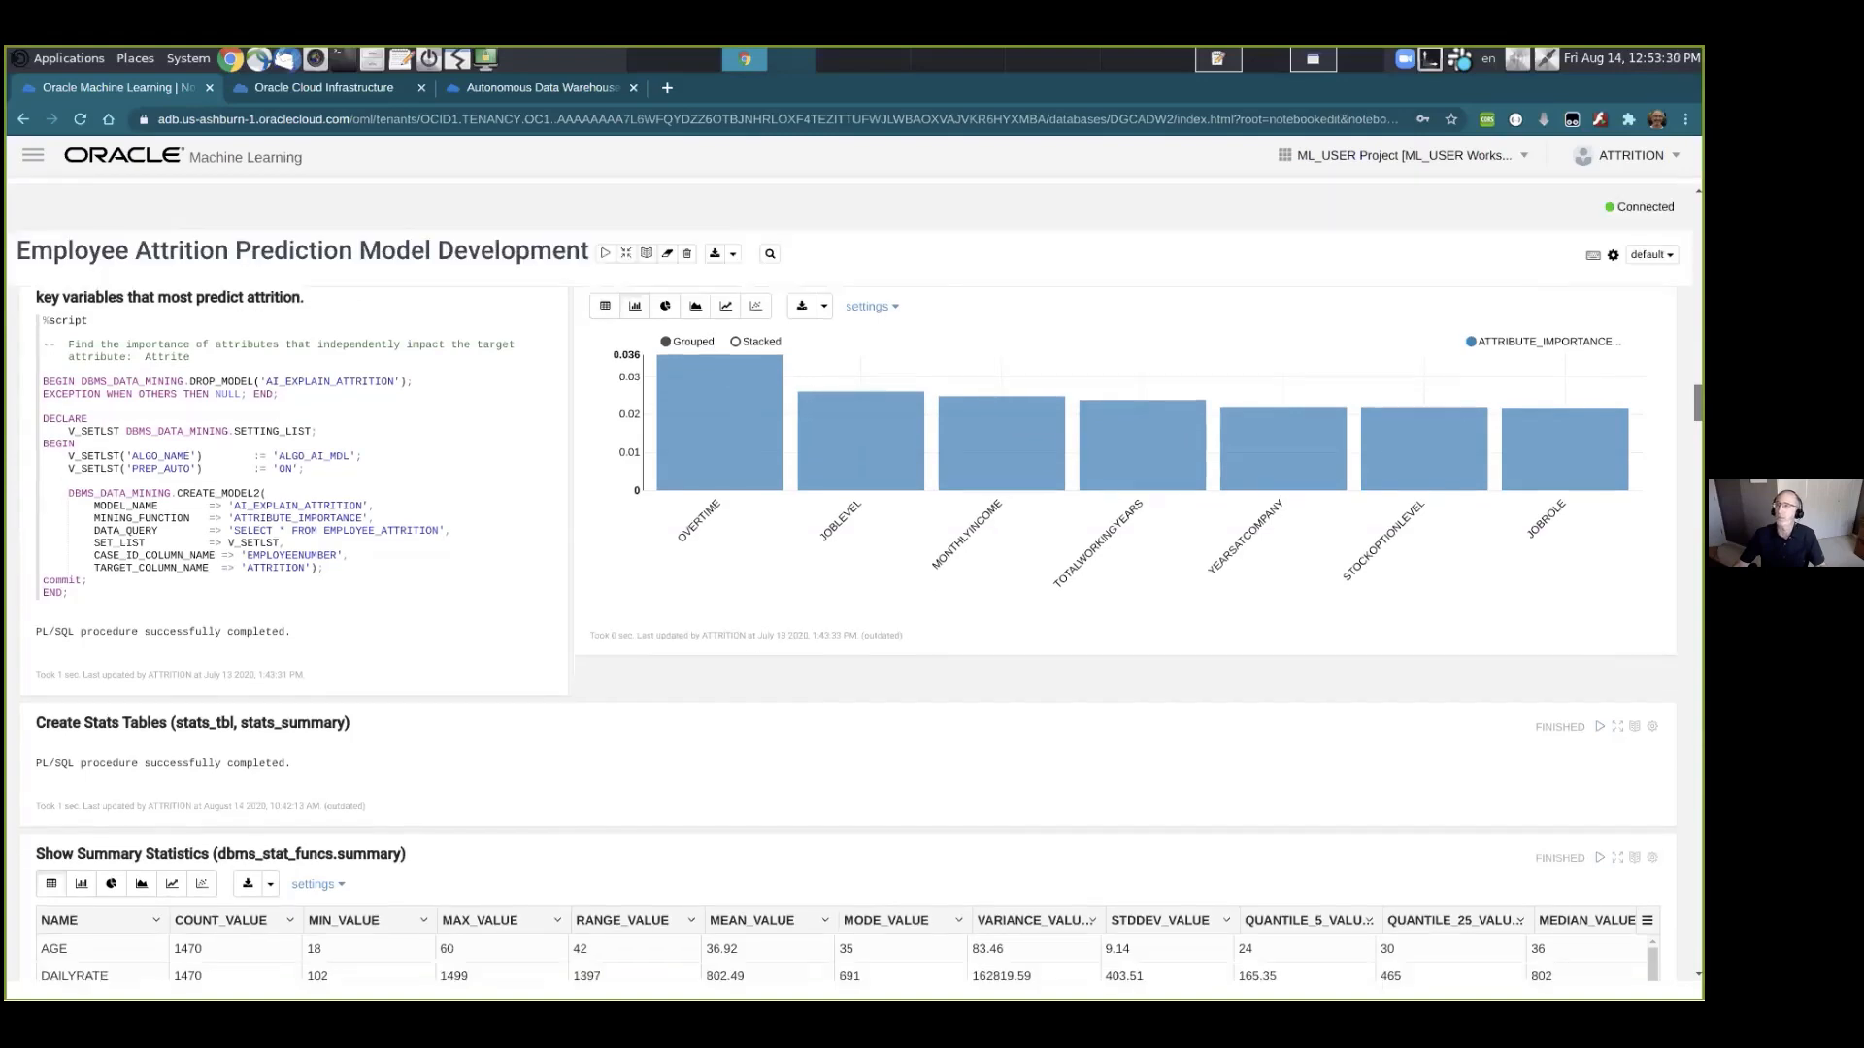
left_click_drag(1698, 414, 1698, 420)
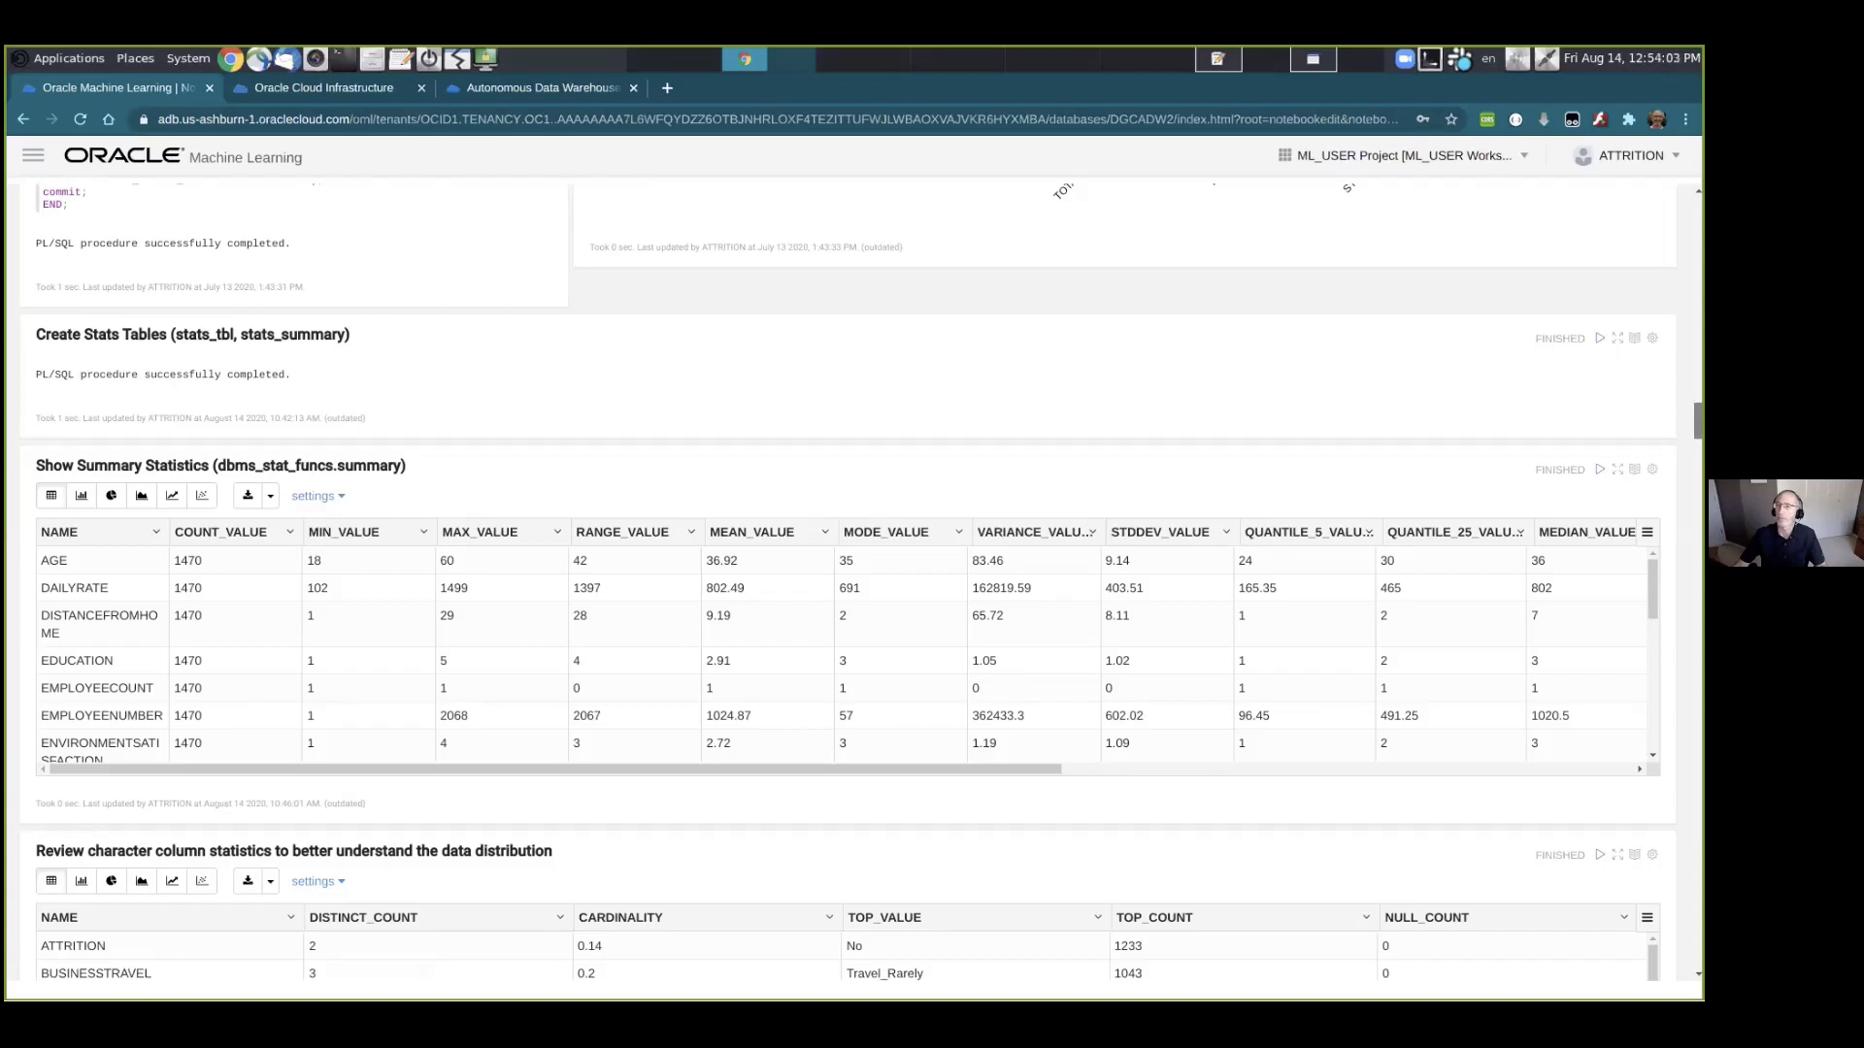
scroll(847, 583, "down", 3)
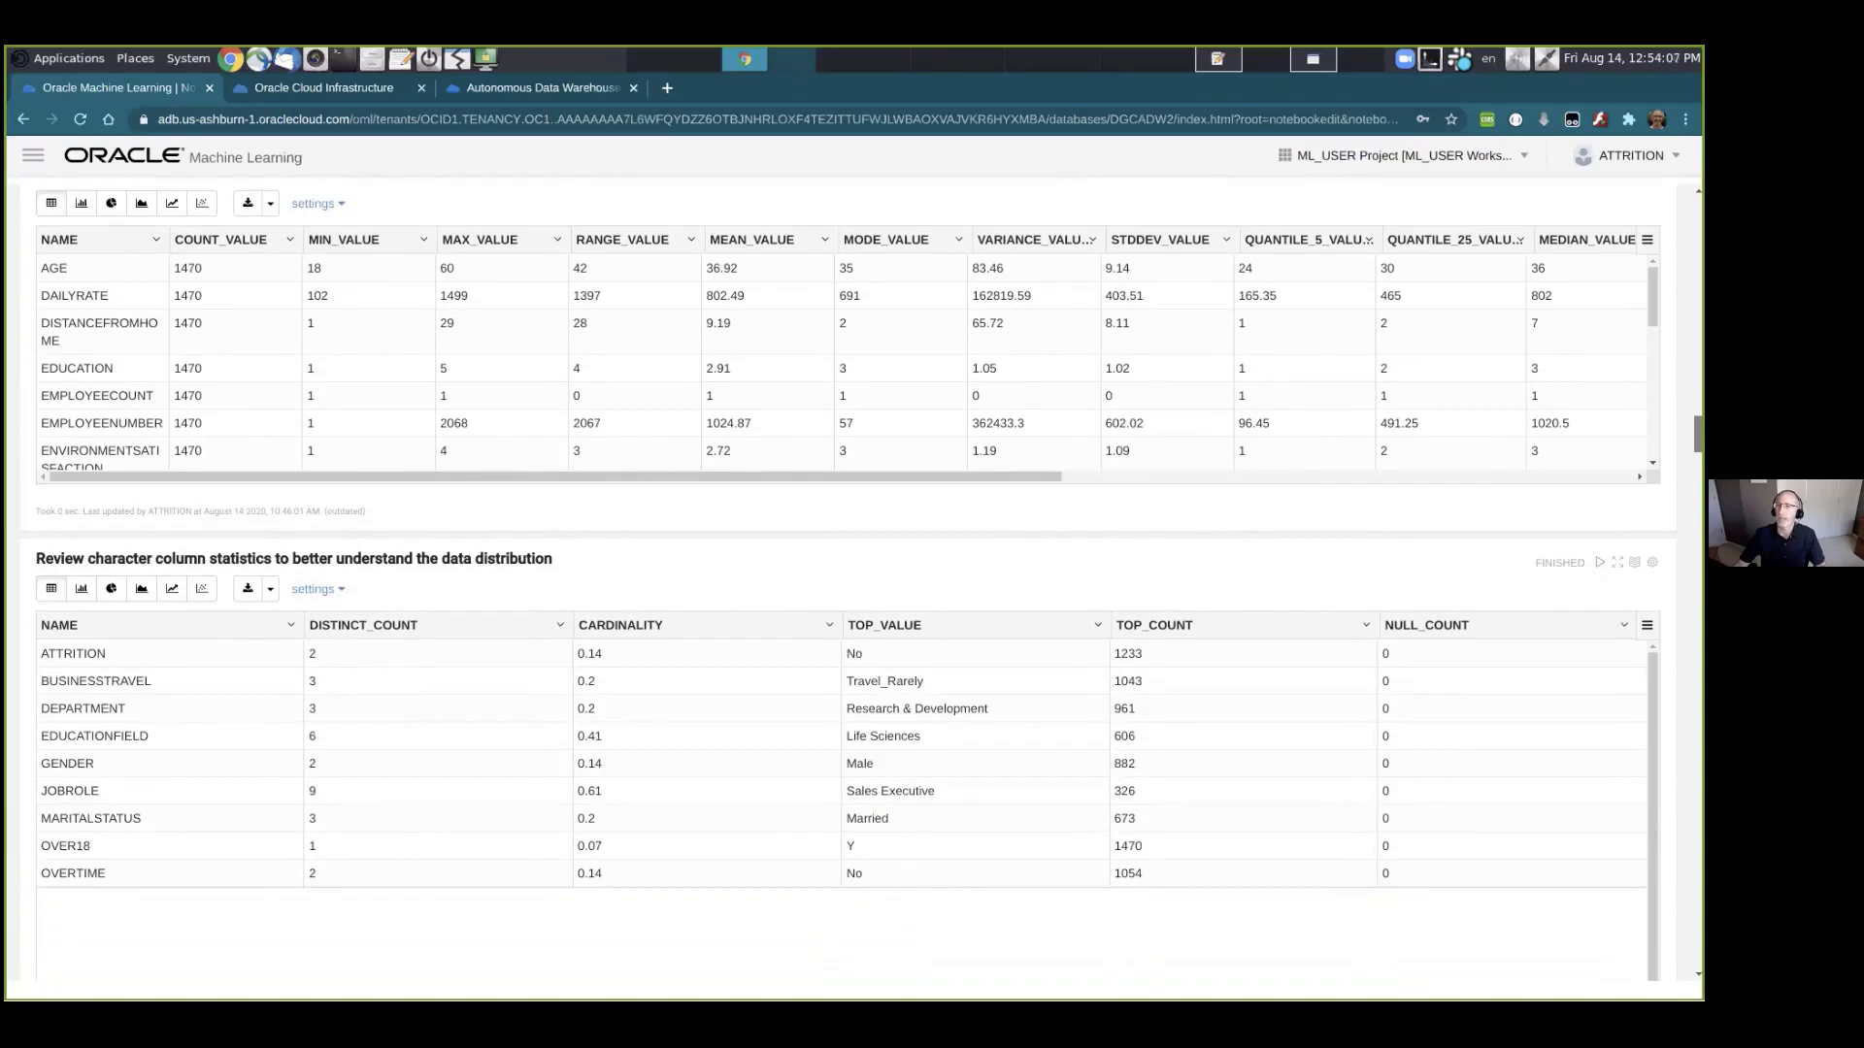
scroll(848, 582, "down", 6)
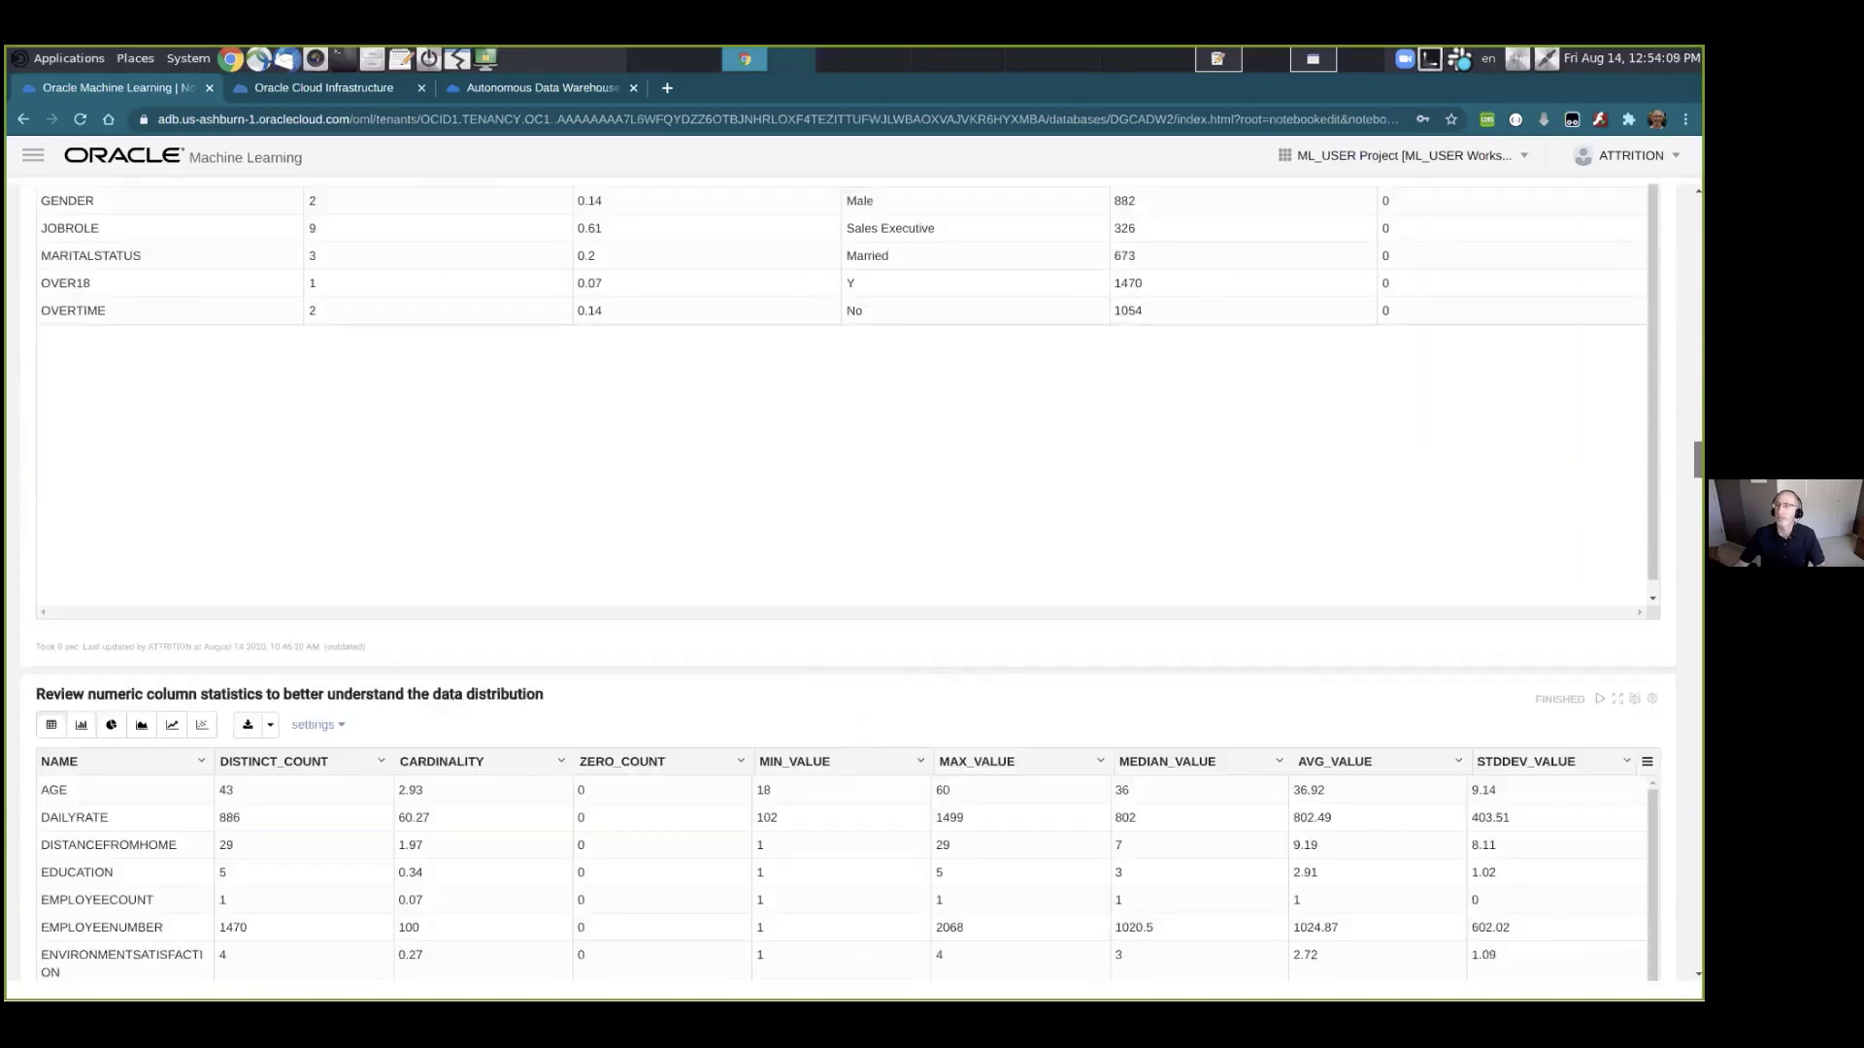
scroll(848, 583, "down", 3)
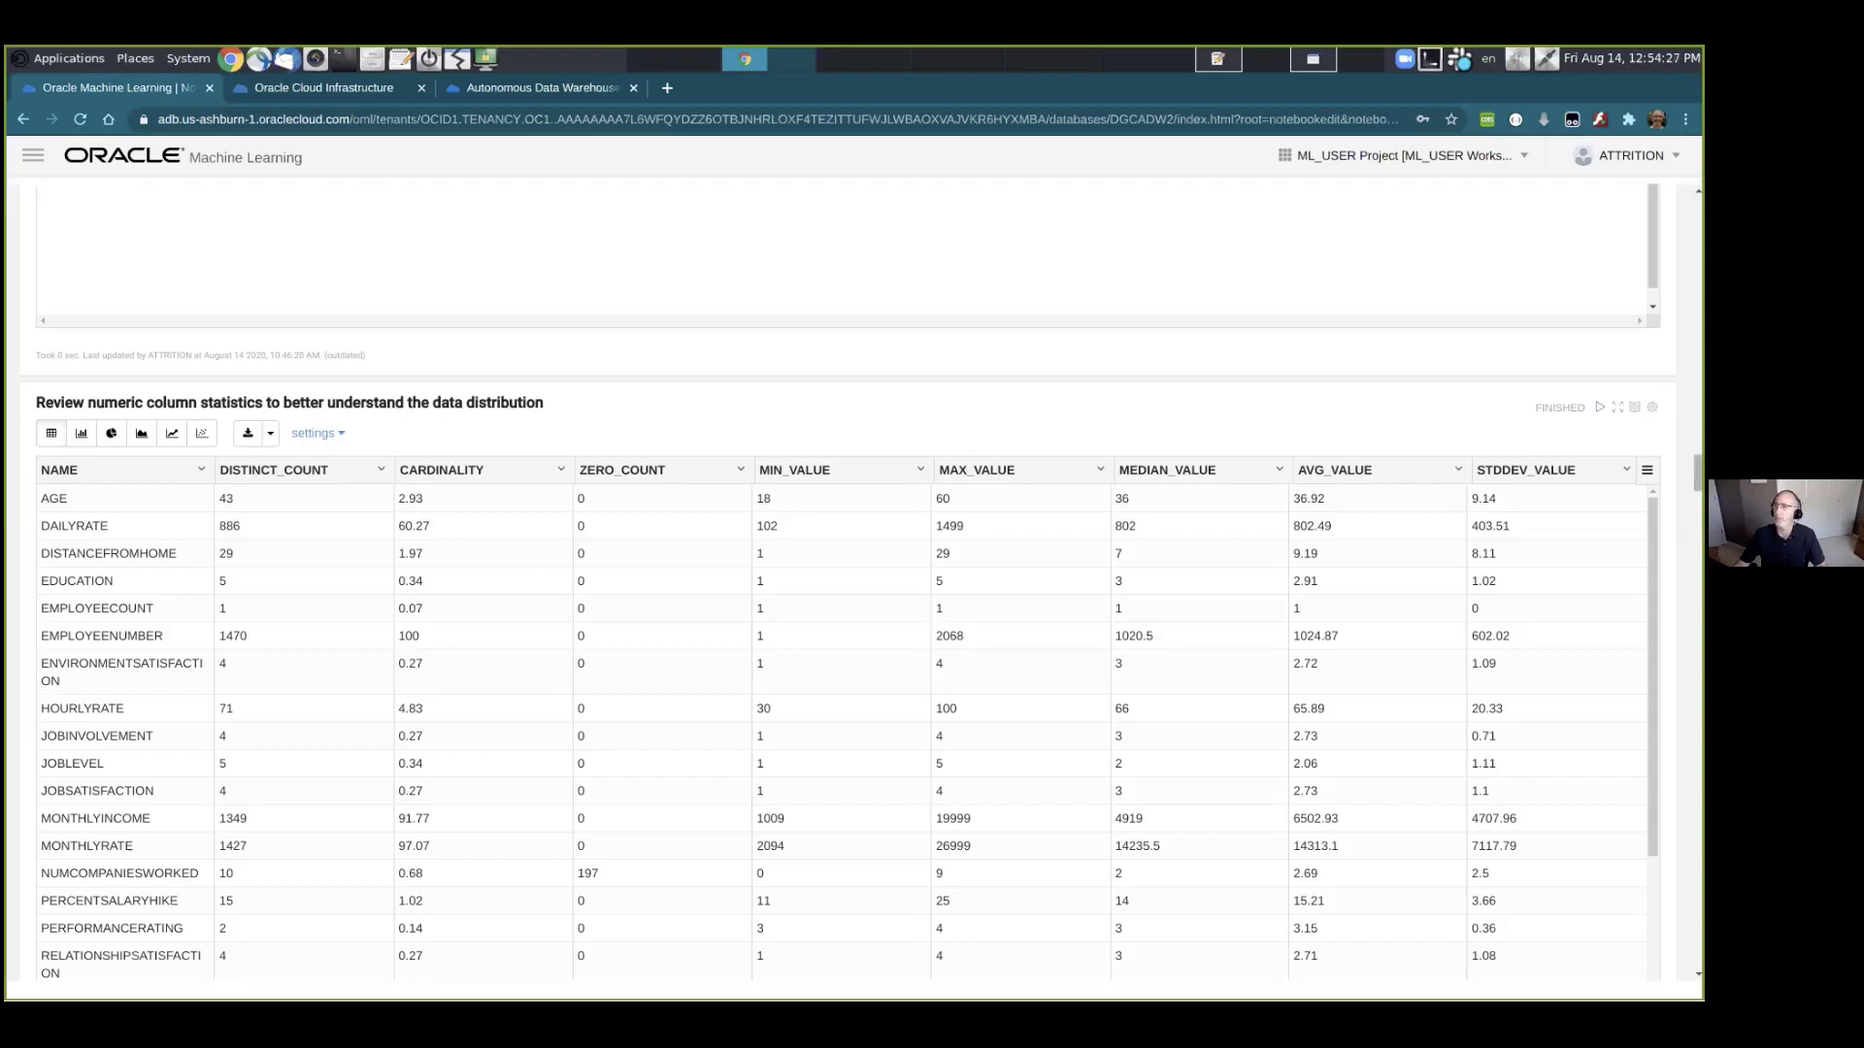
Examine the feature correlations table and the paragraph creating the 60/40 train and test datasets.
scroll(844, 582, "down", 7)
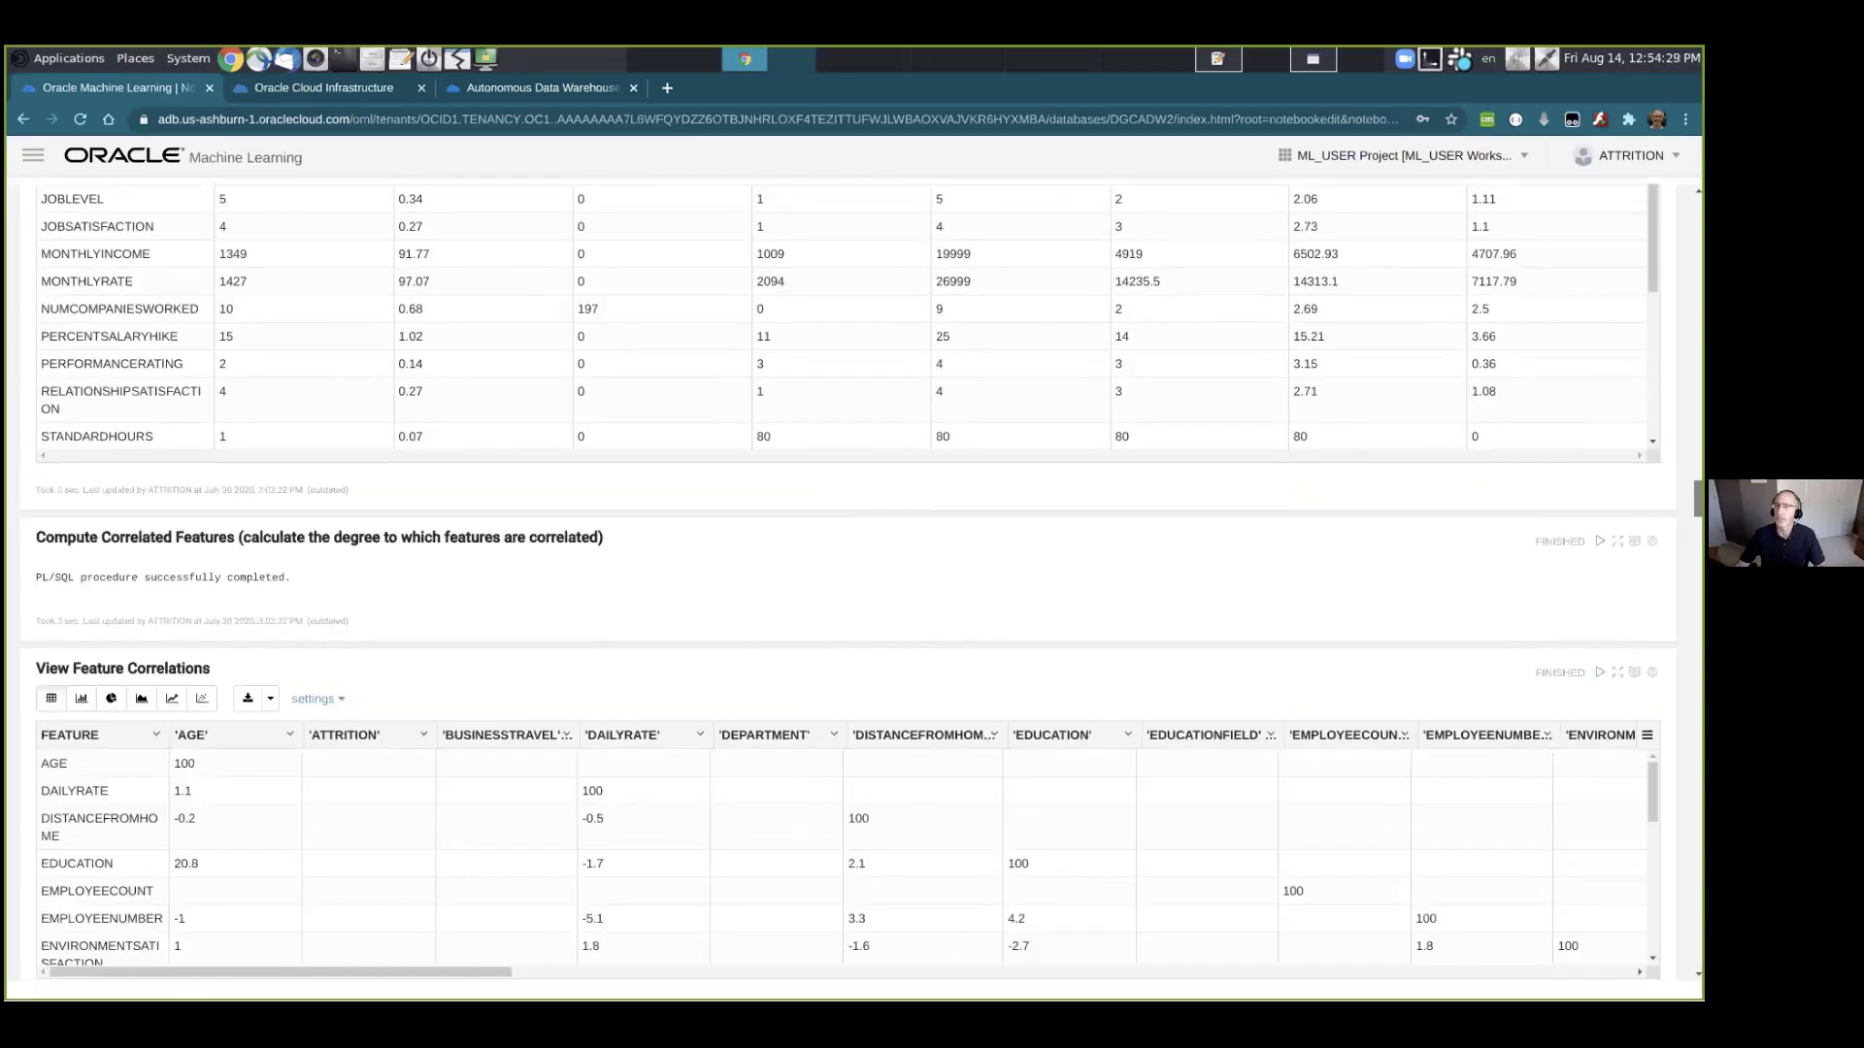
scroll(844, 583, "down", 1)
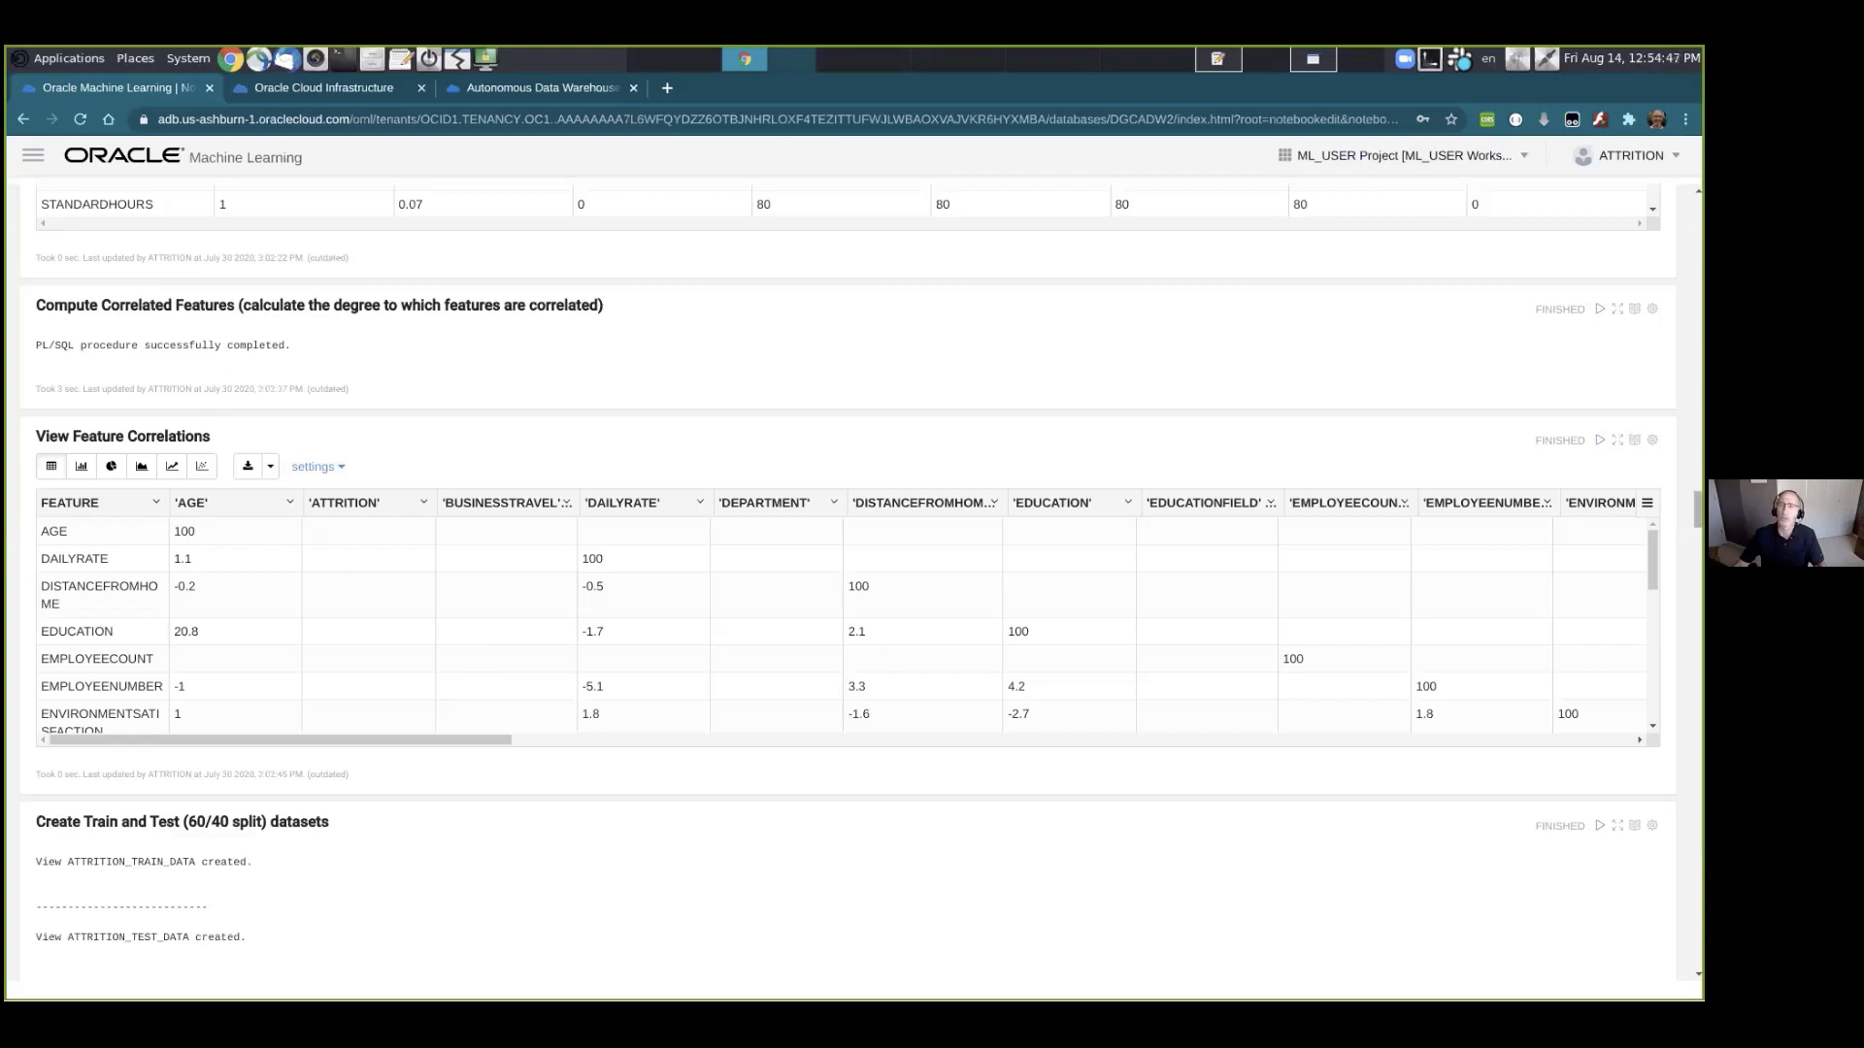
scroll(854, 582, "down", 3)
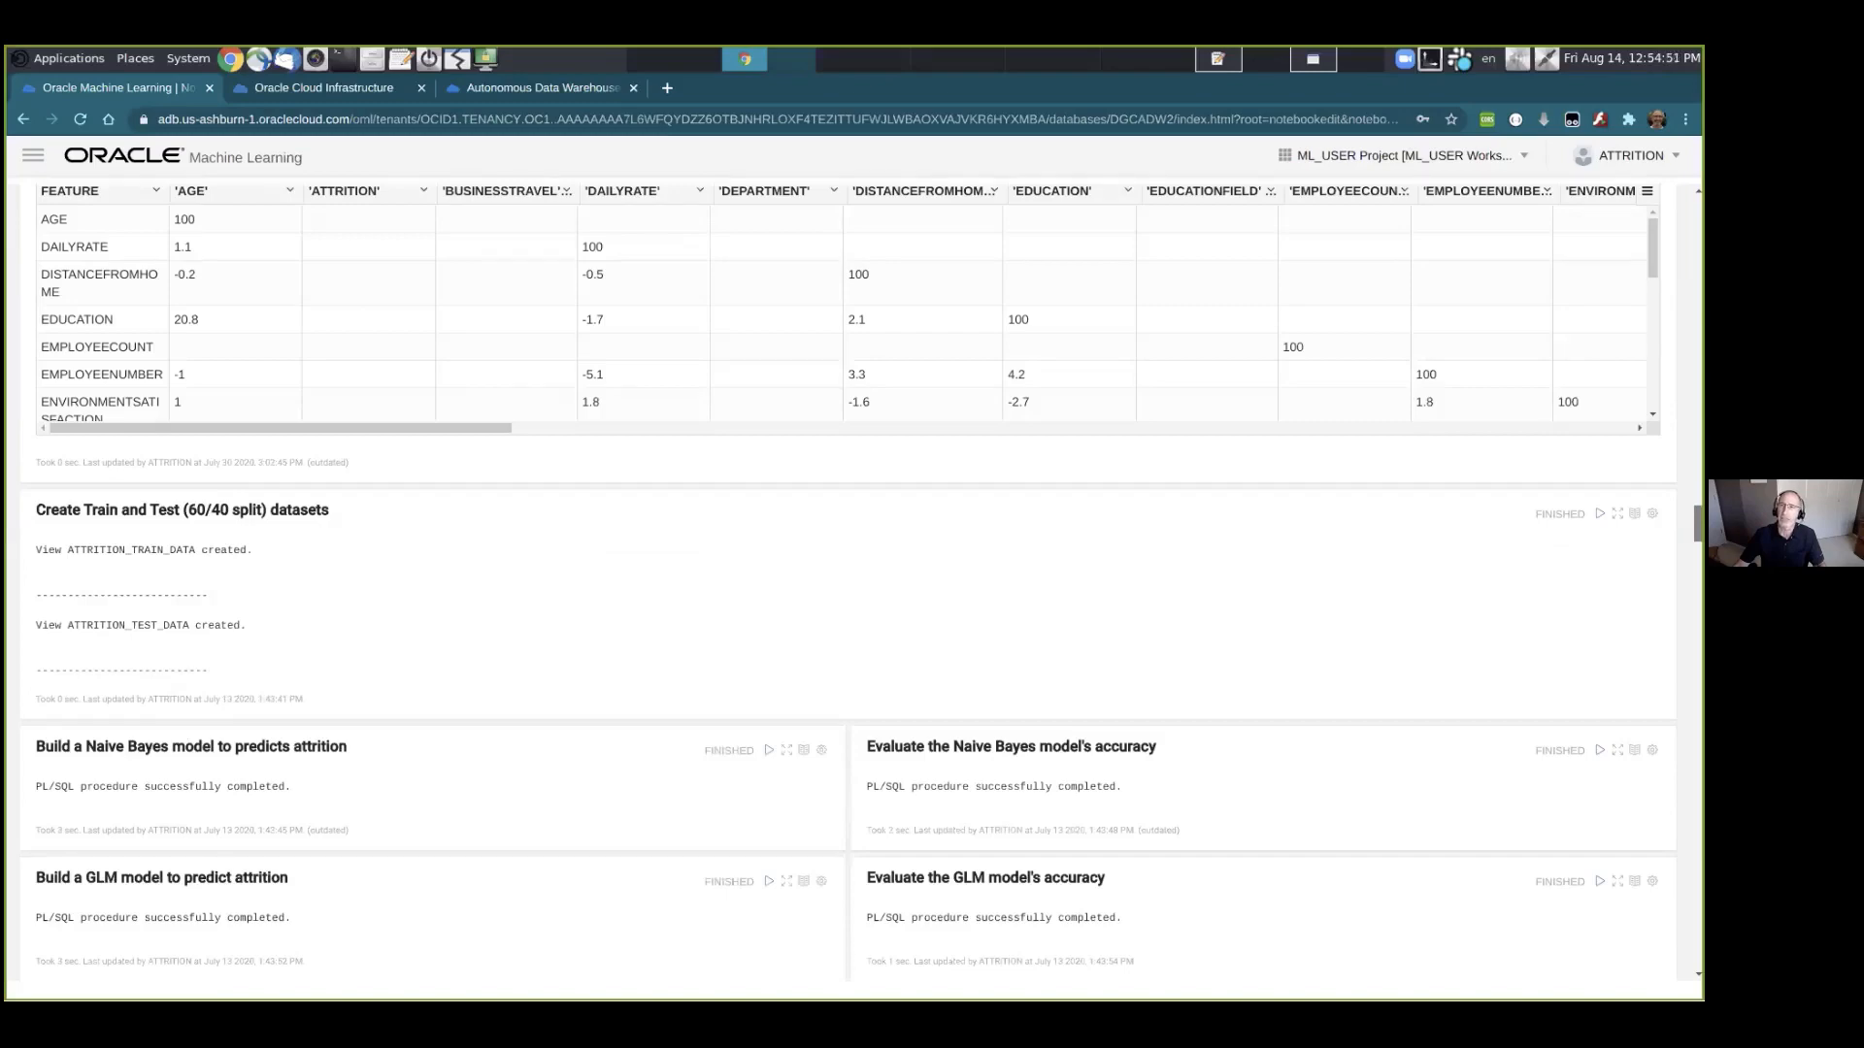
Show the scripts behind the paragraphs that build the Naive Bayes model and evaluate its accuracy.
scroll(850, 582, "down", 4)
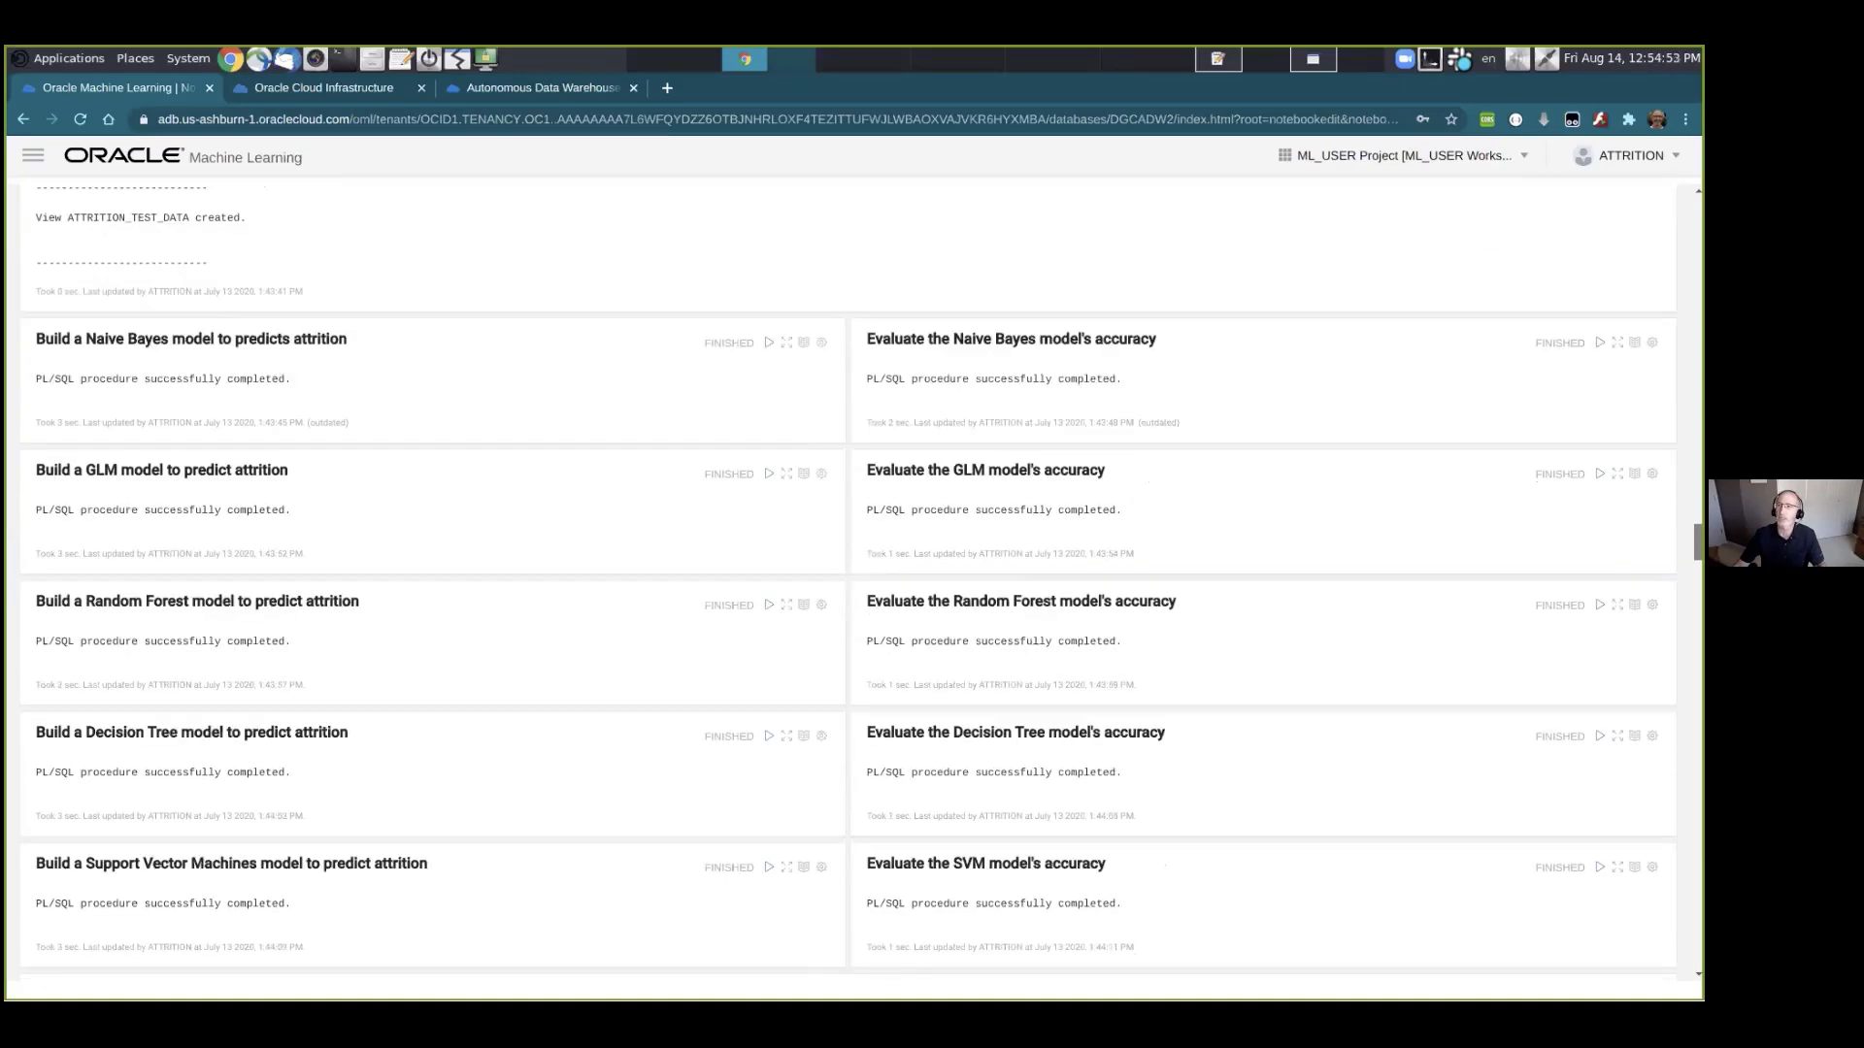
scroll(850, 597, "down", 1)
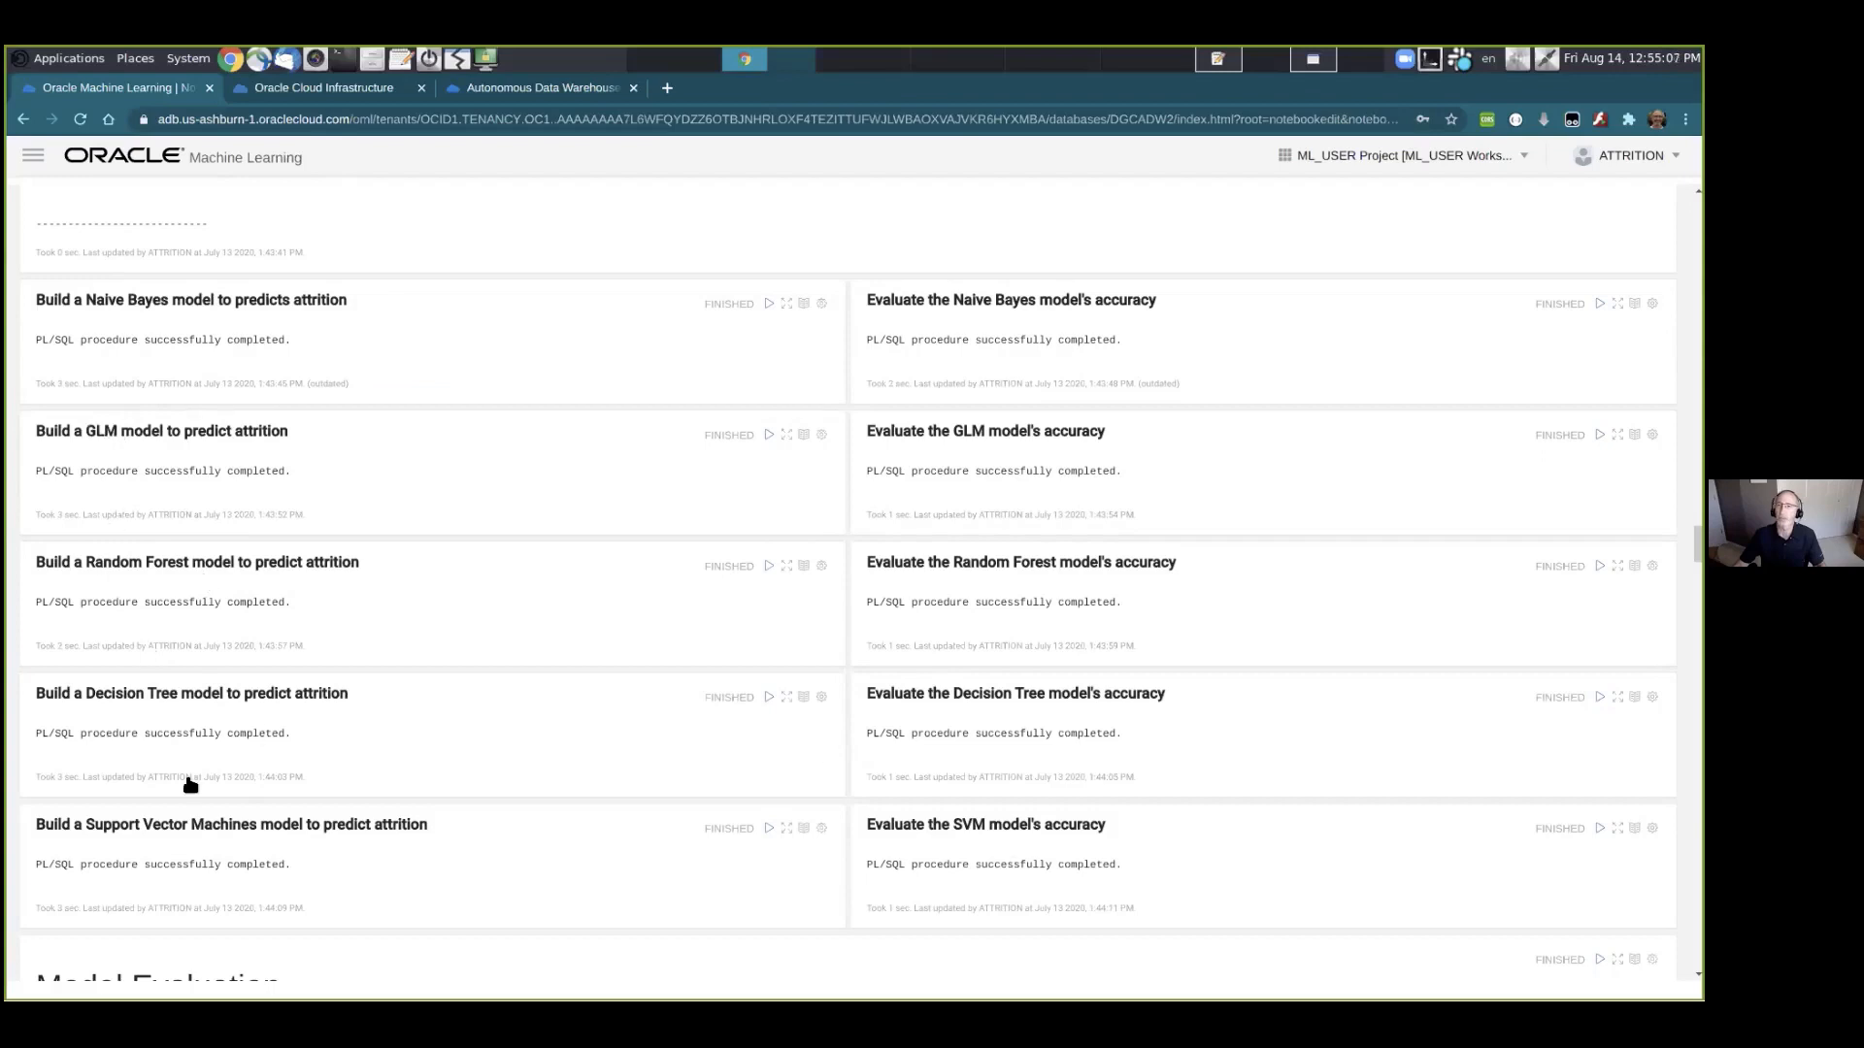
left_click(787, 304)
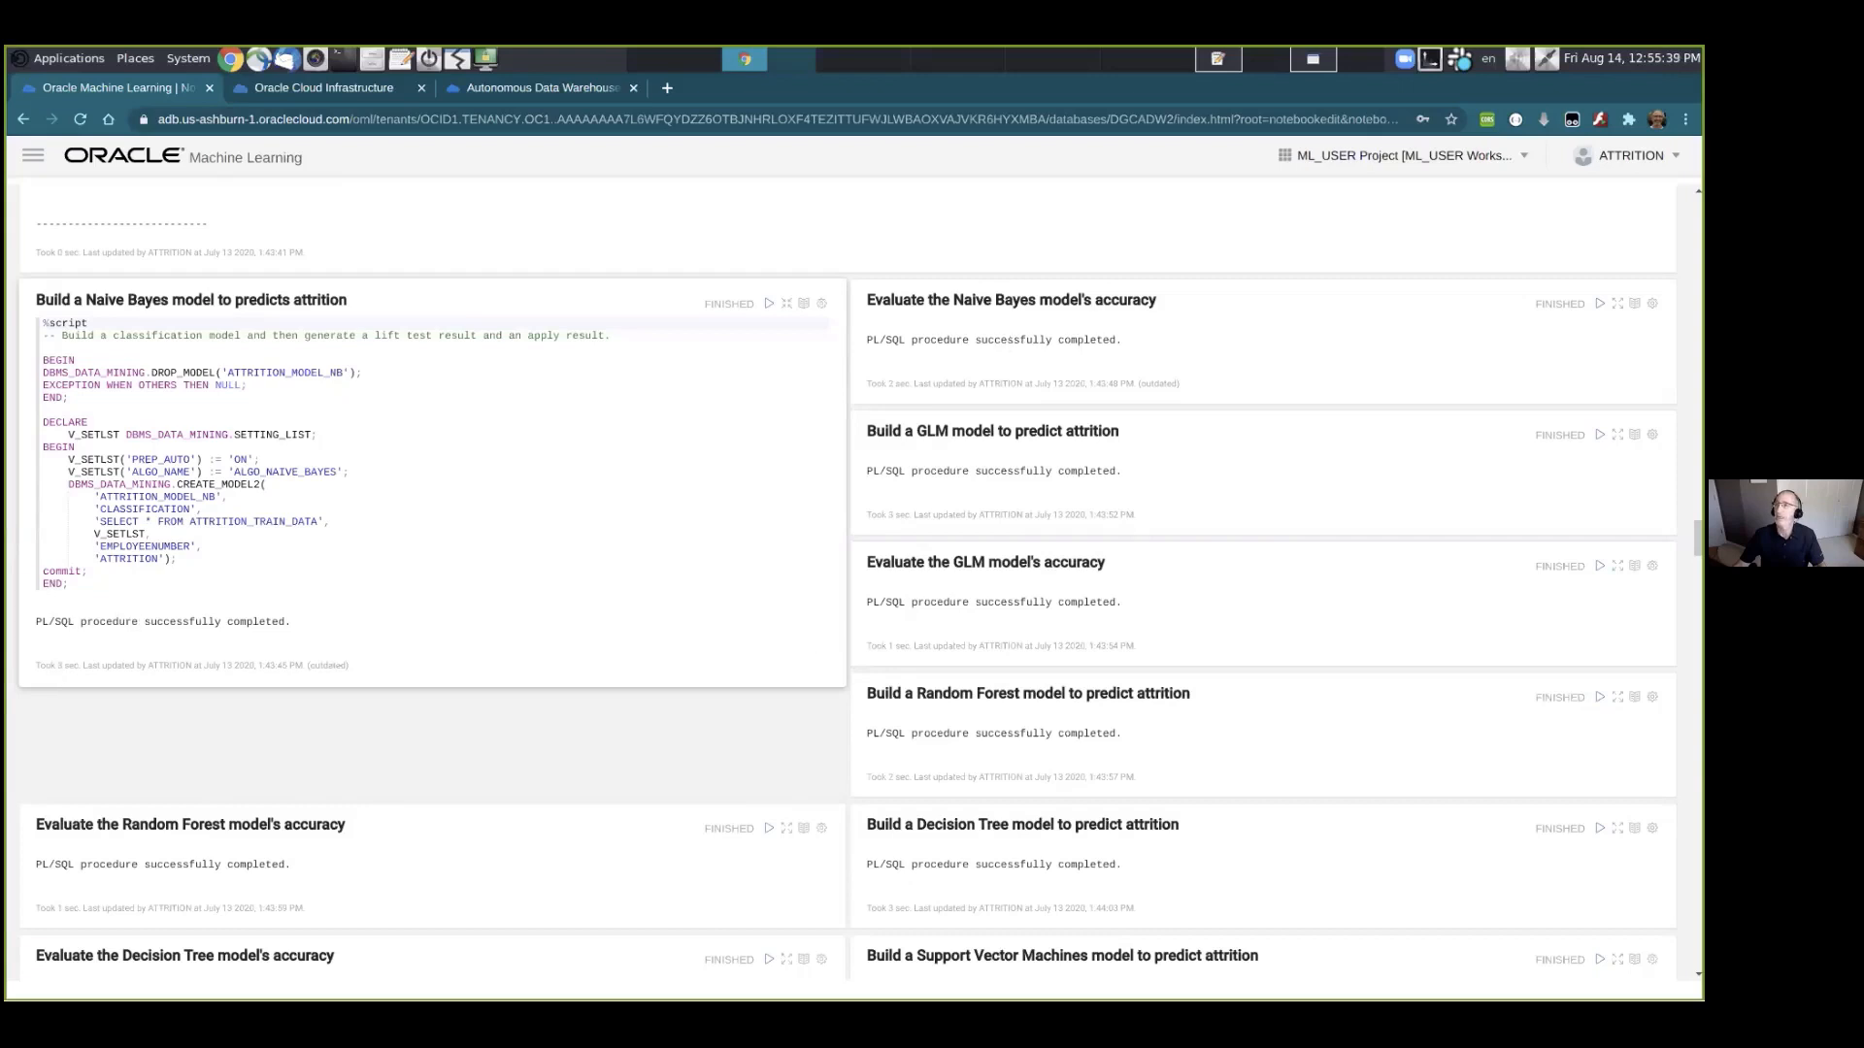
left_click(1617, 303)
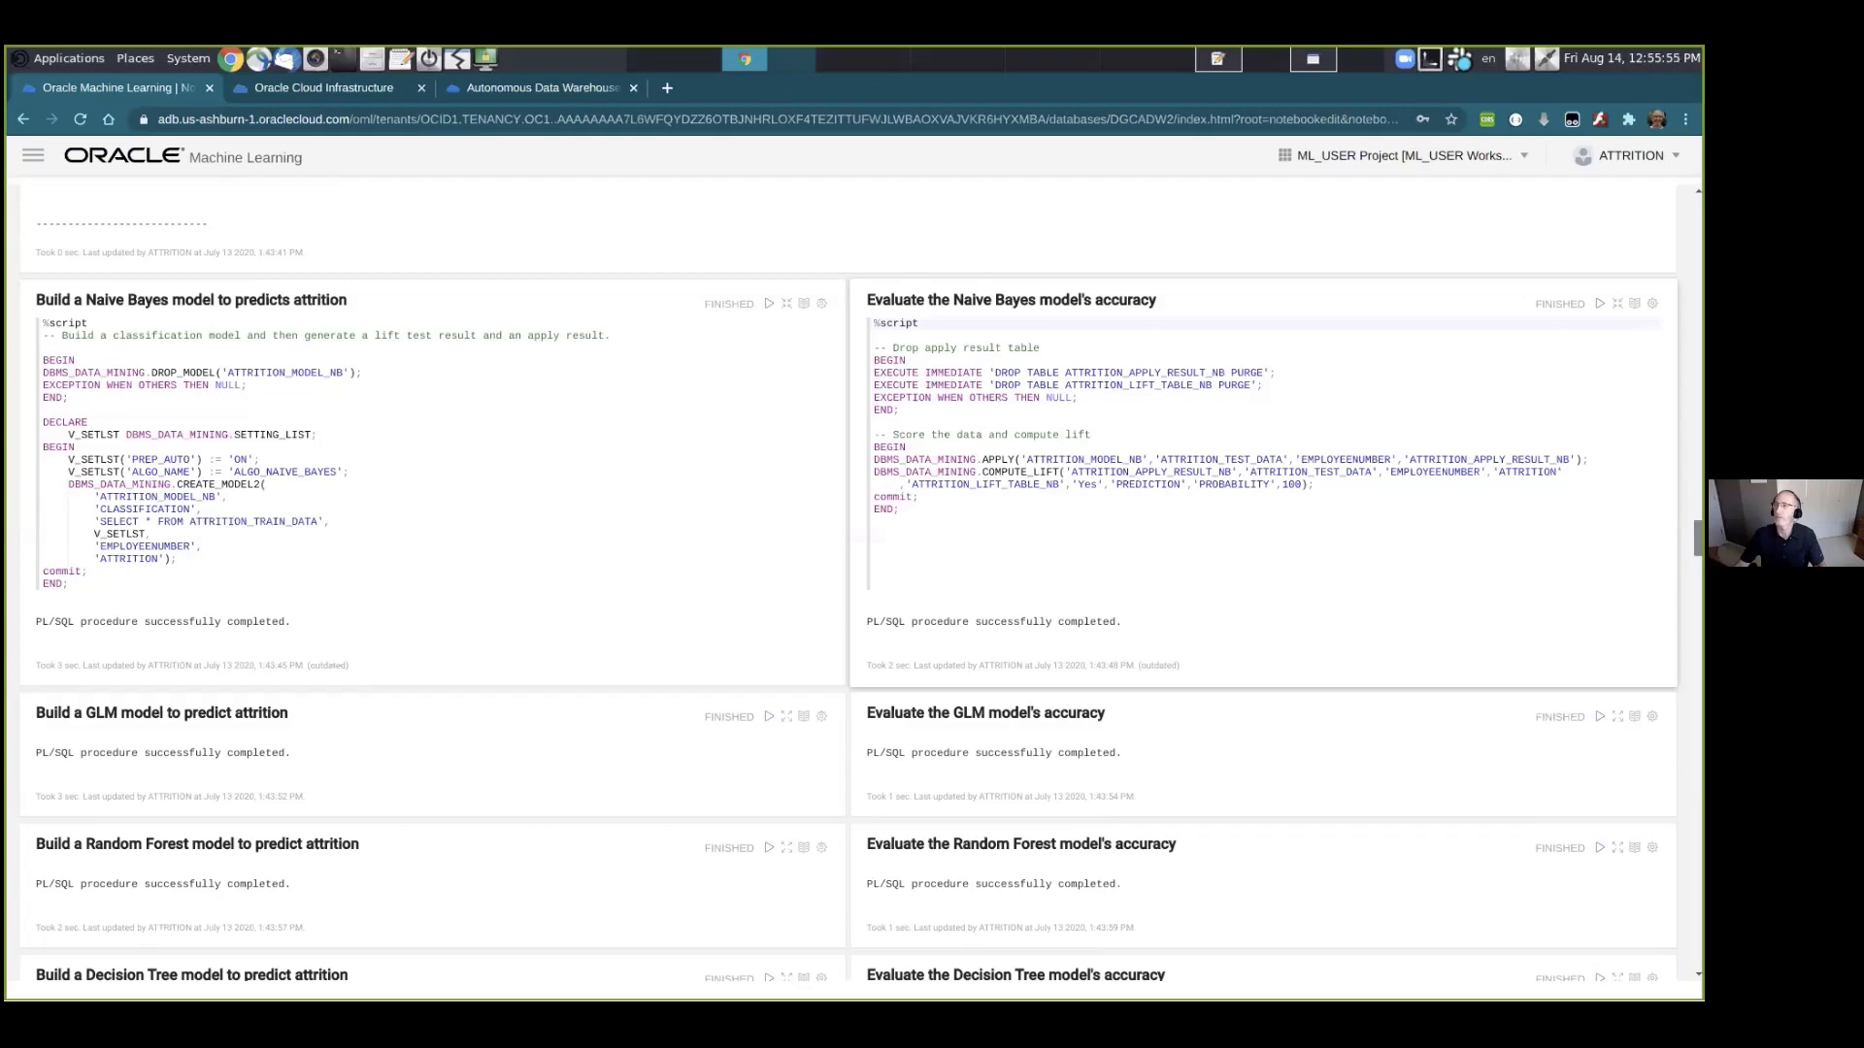
Examine the cumulative gains chart in Model Evaluation, comparing the five models at the 15 mark.
scroll(851, 594, "down", 2)
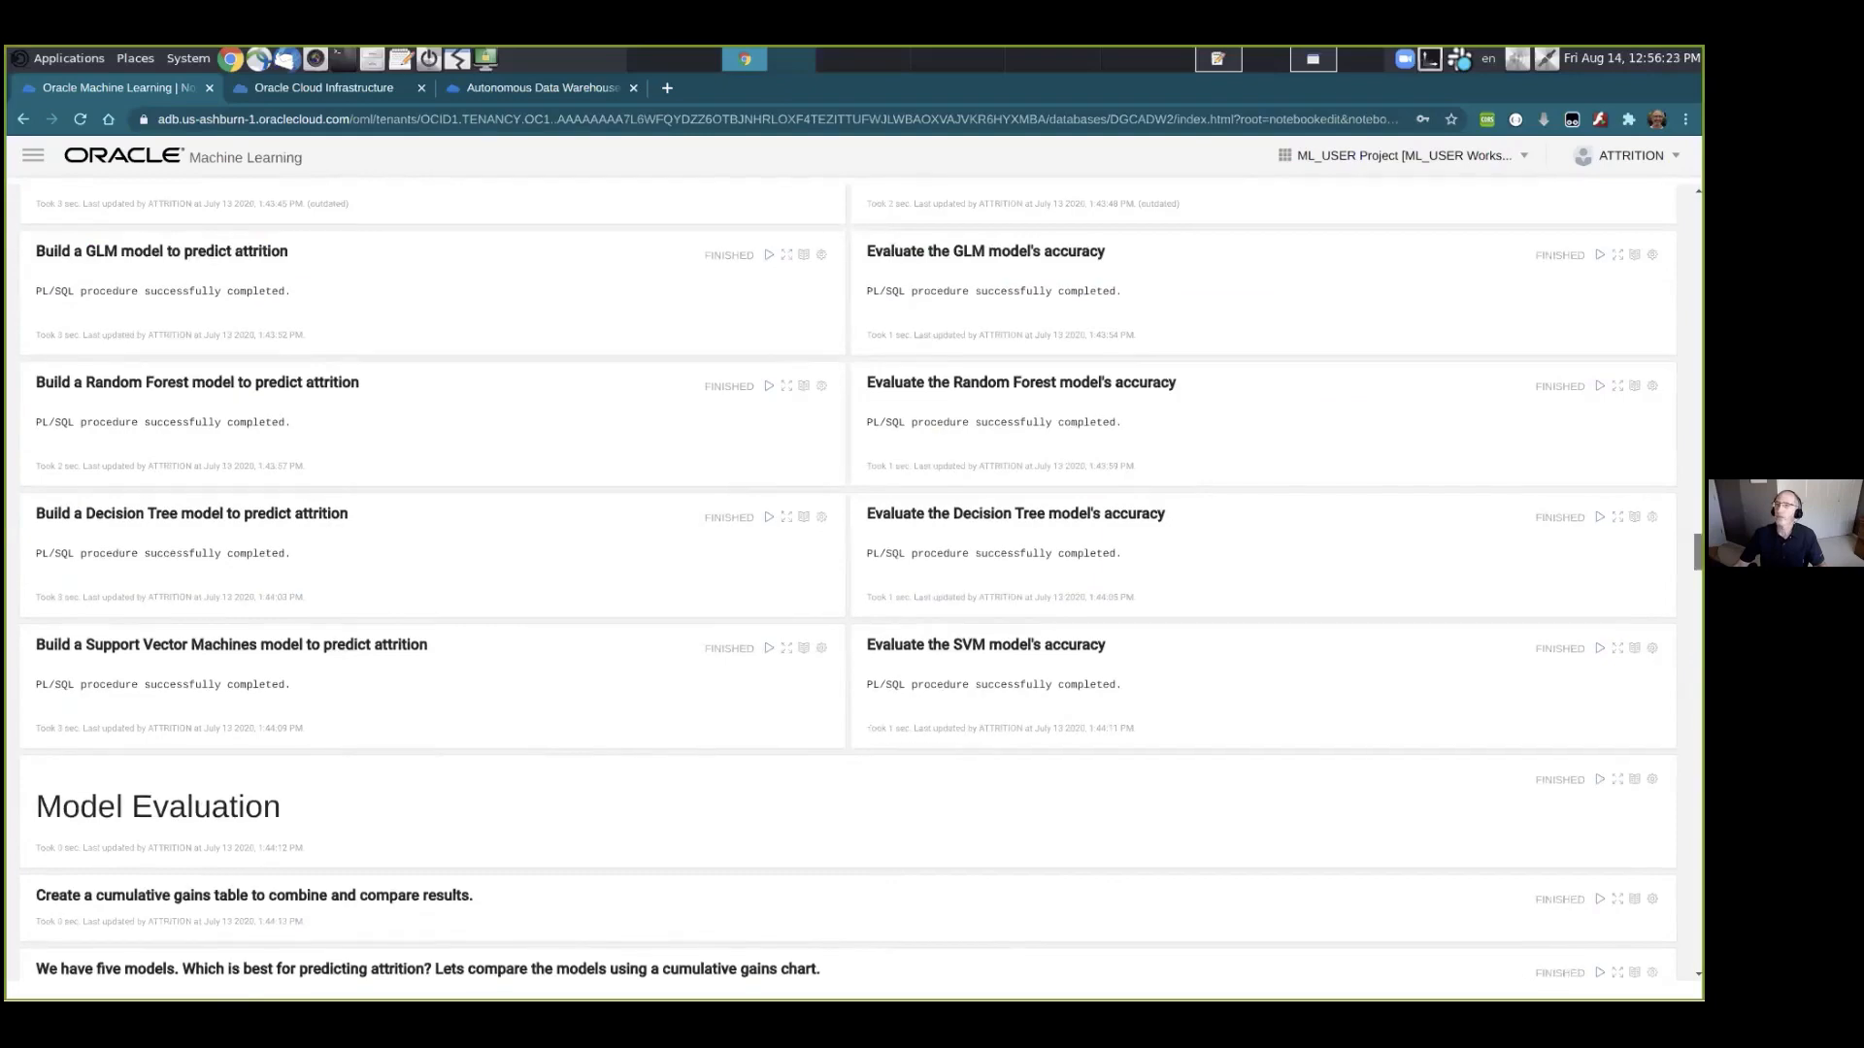
scroll(850, 582, "down", 4)
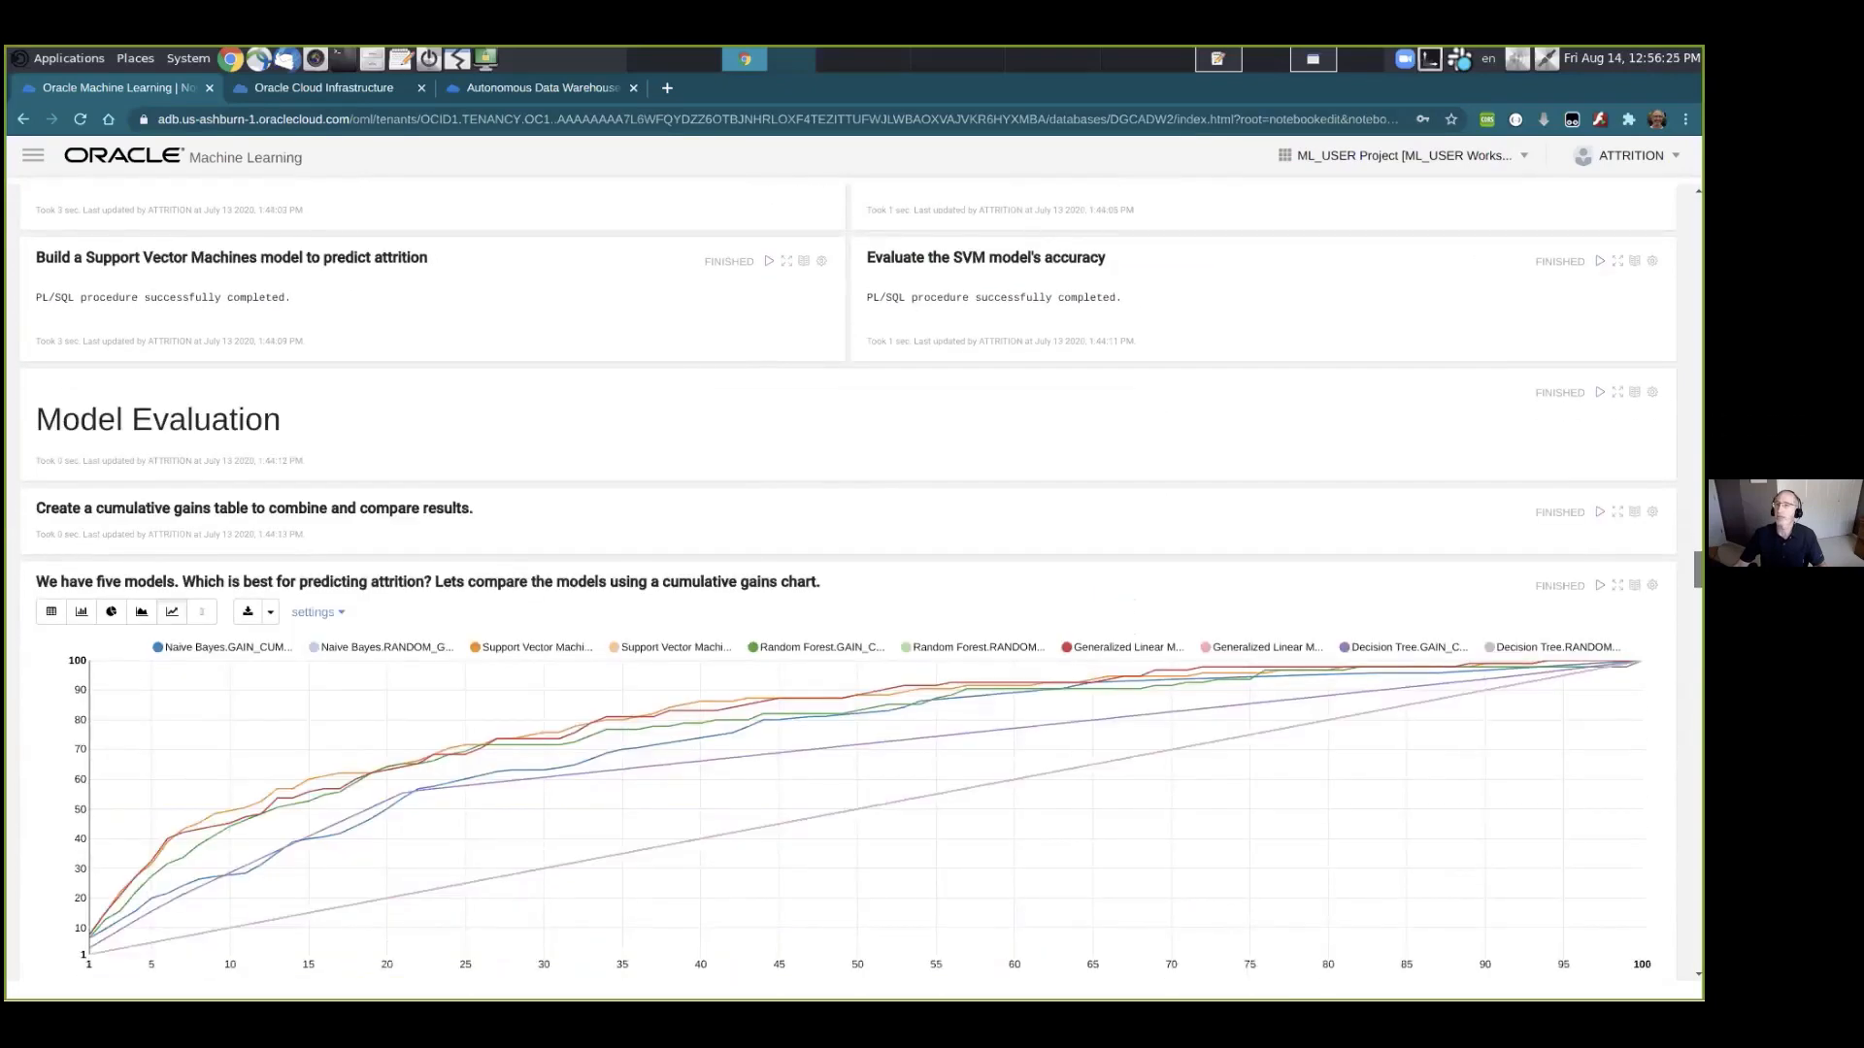
scroll(851, 582, "down", 1)
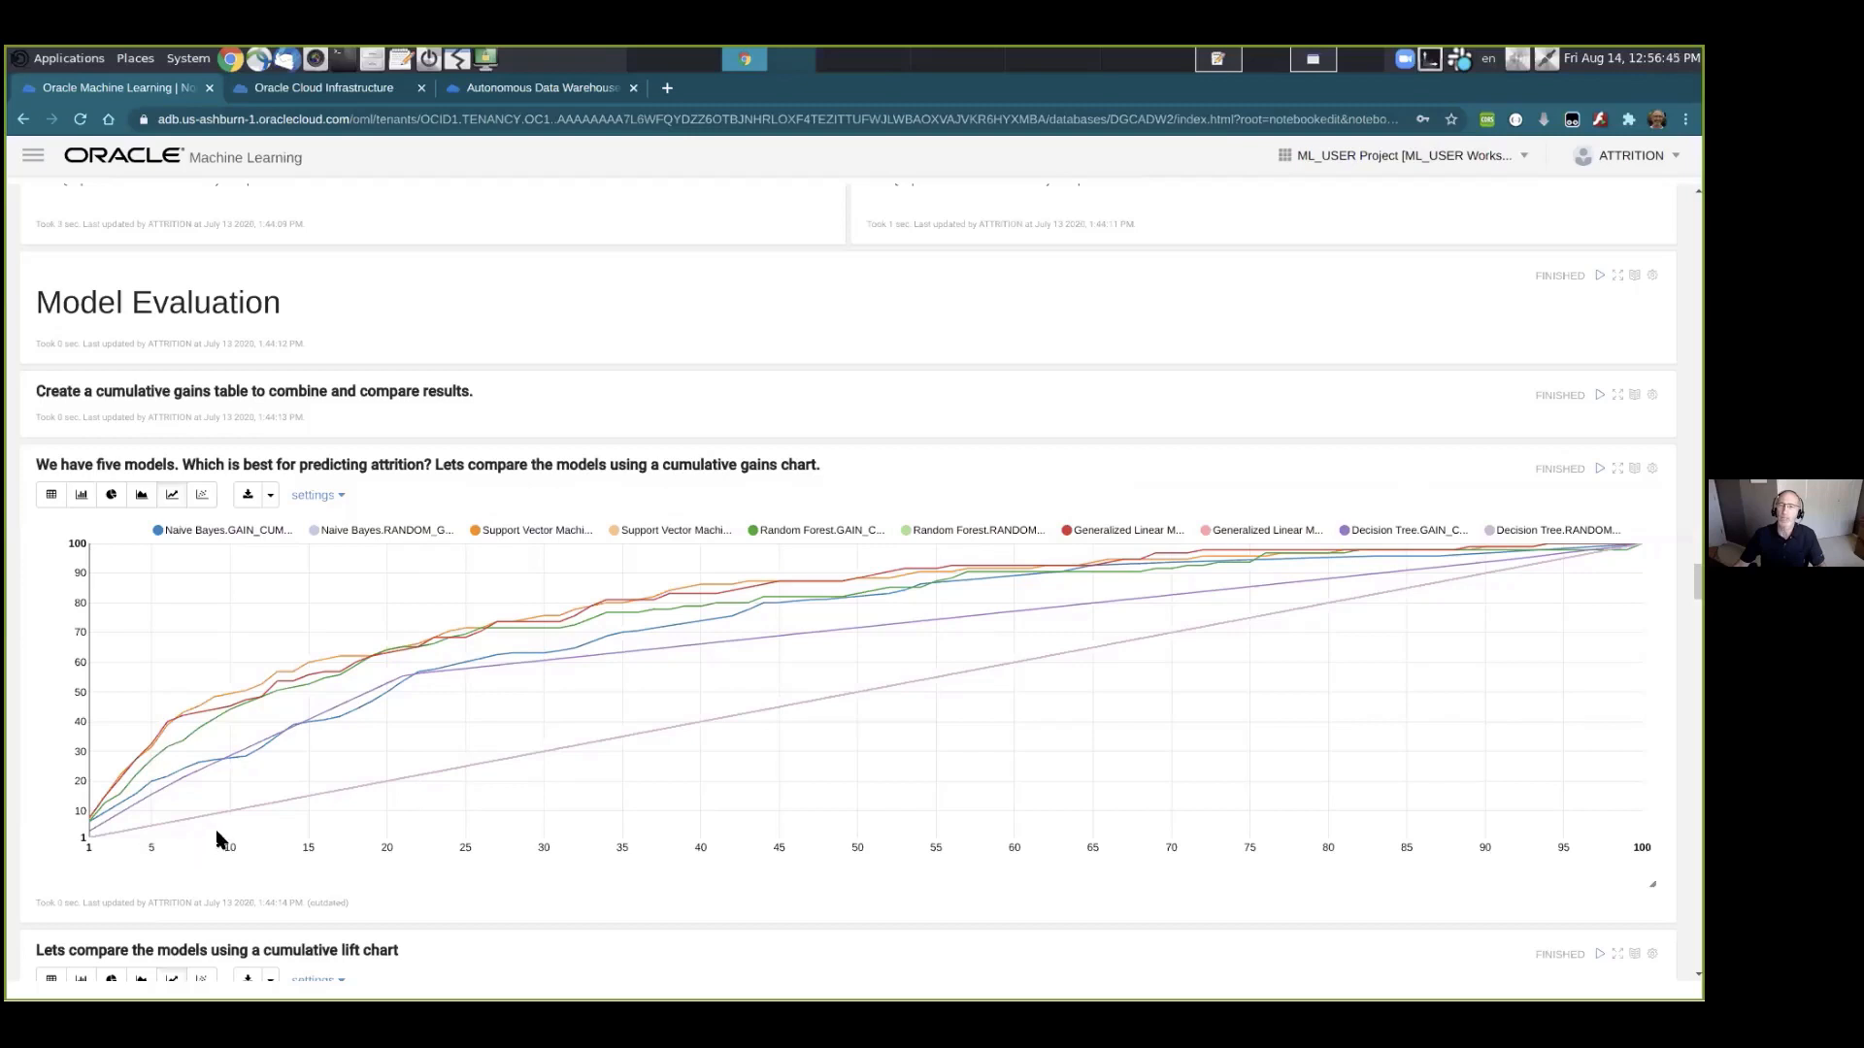
mouse_move(218, 837)
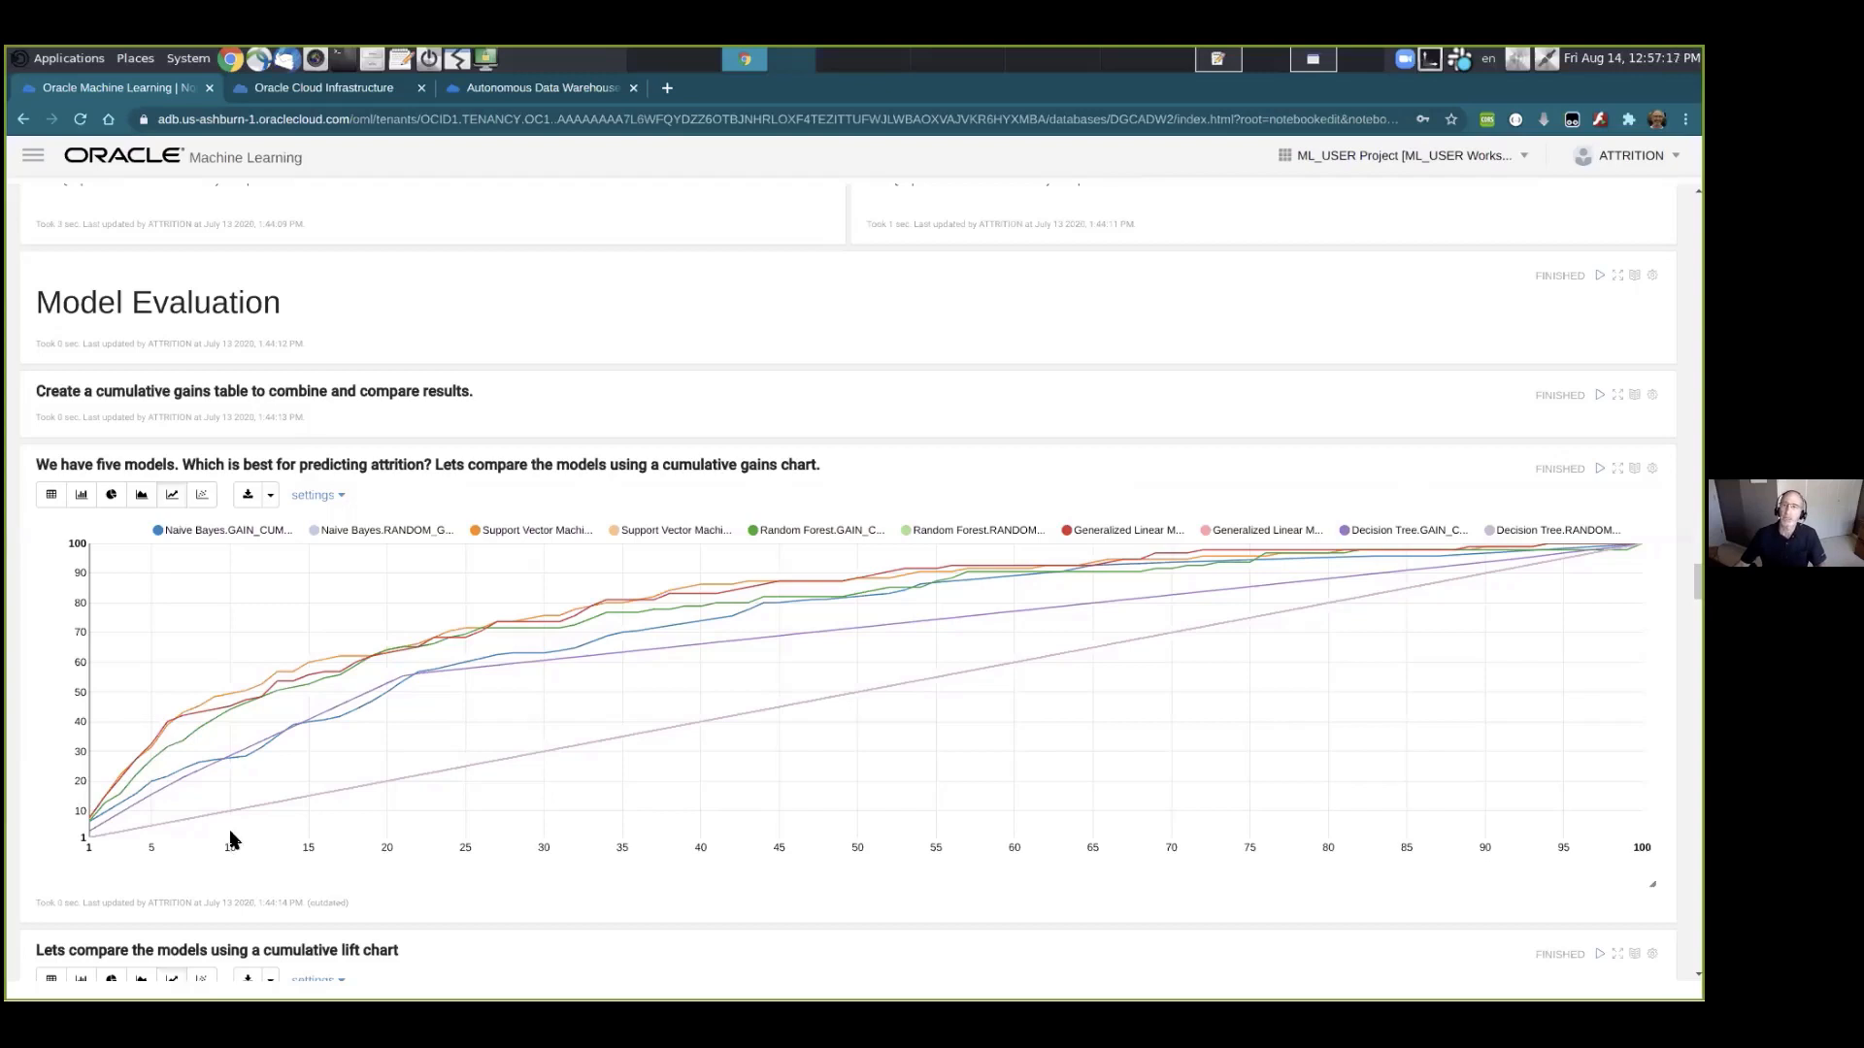
mouse_move(229, 835)
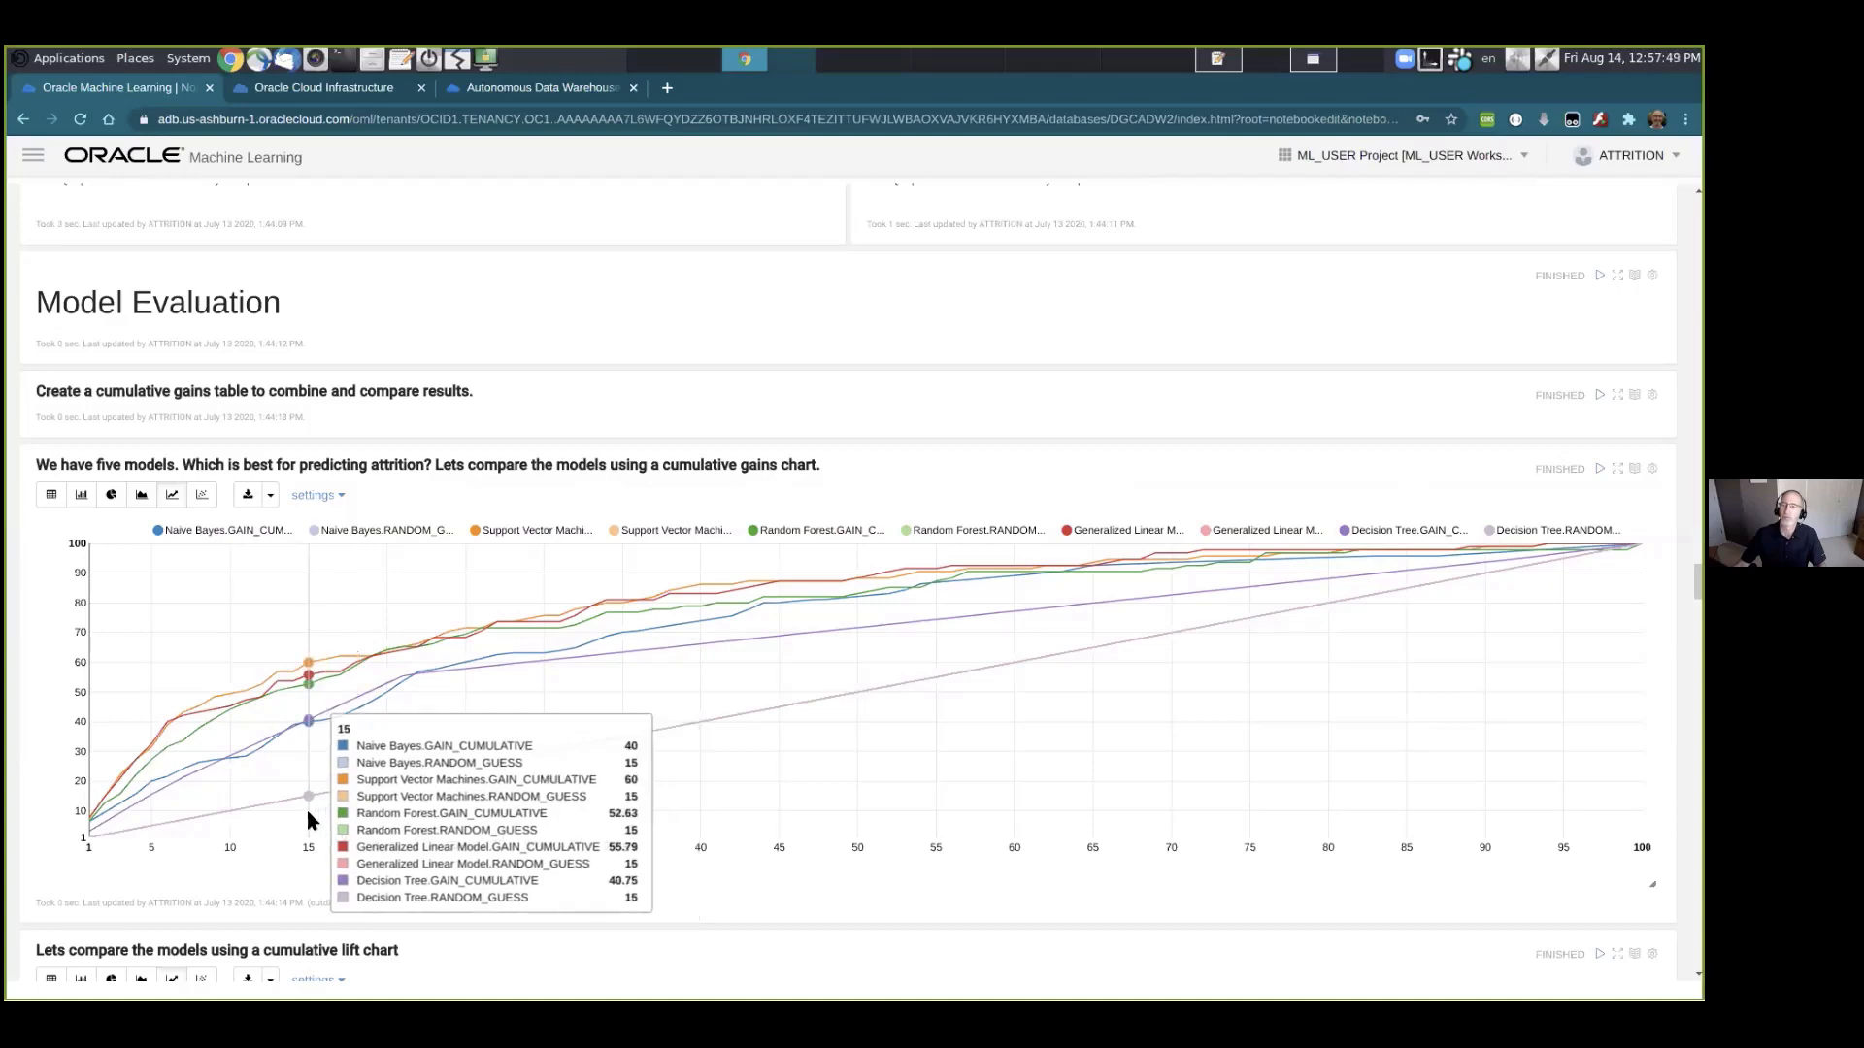
scroll(679, 964, "down", 1)
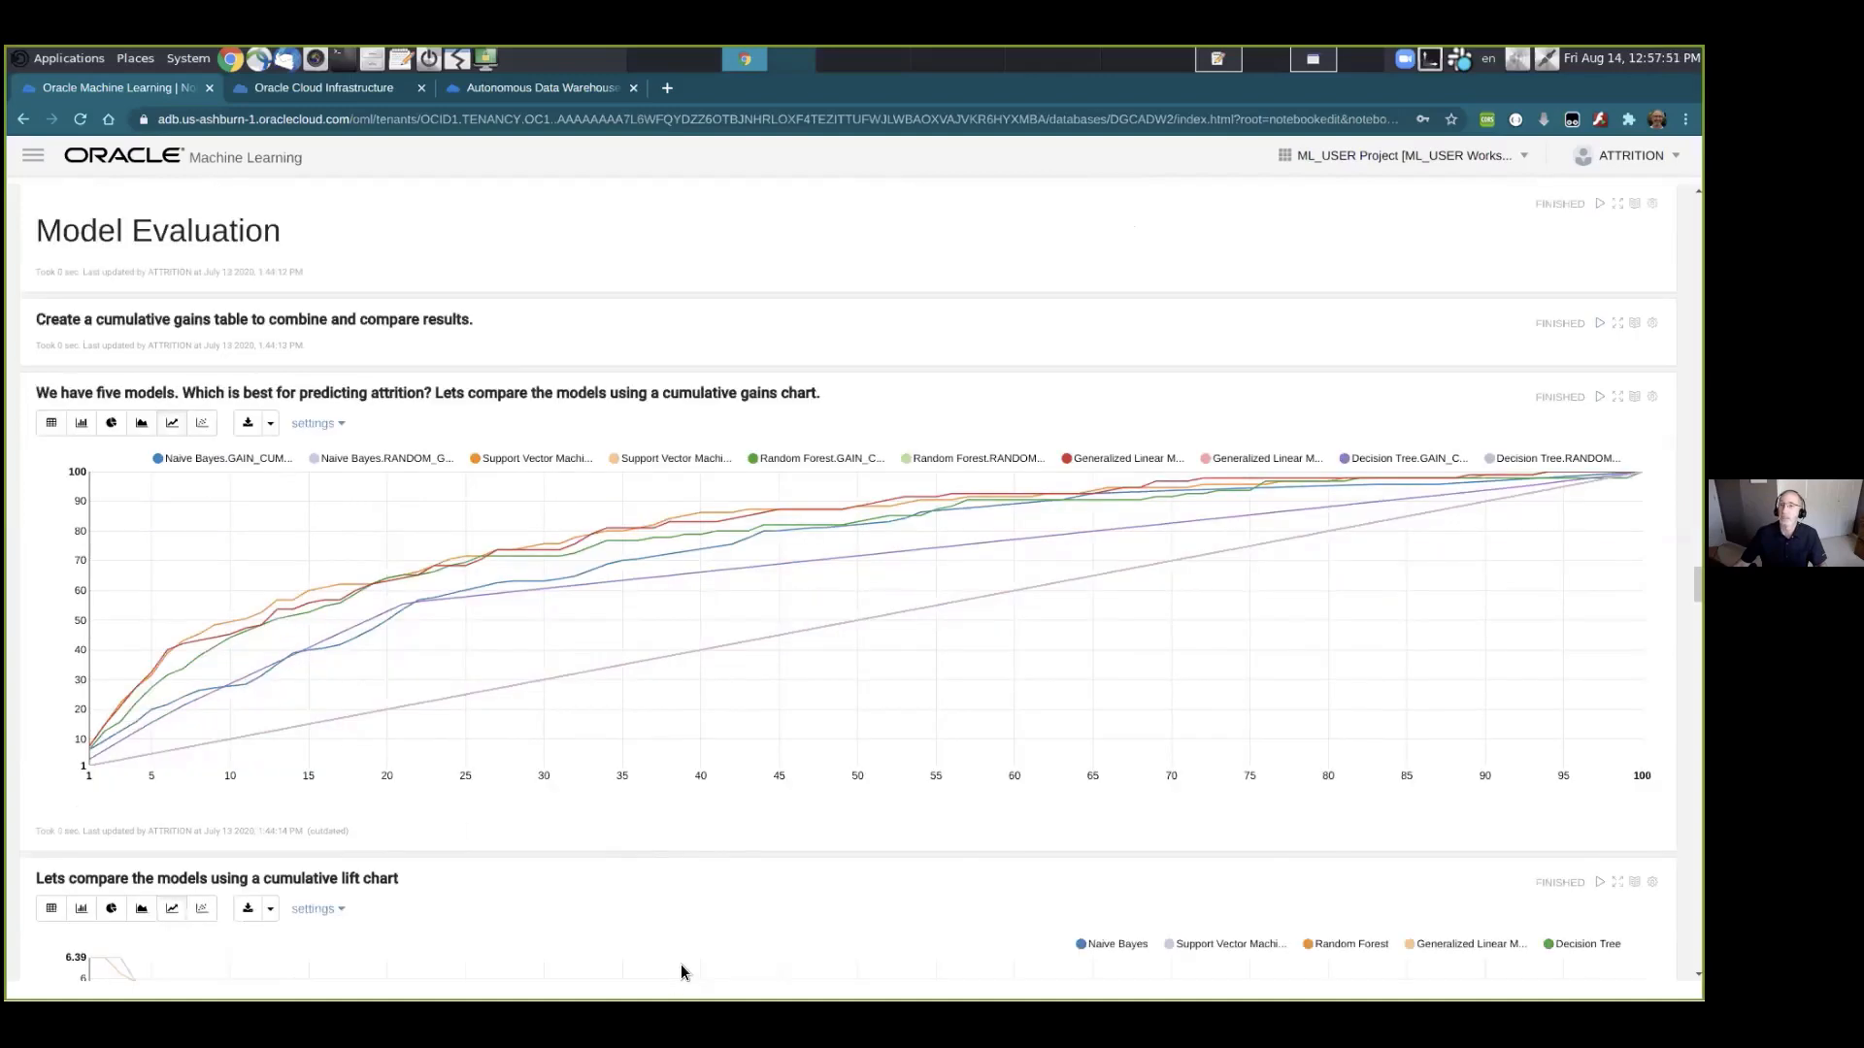
Examine the cumulative lift chart, show the query behind it, and hide the code again.
scroll(679, 964, "down", 2)
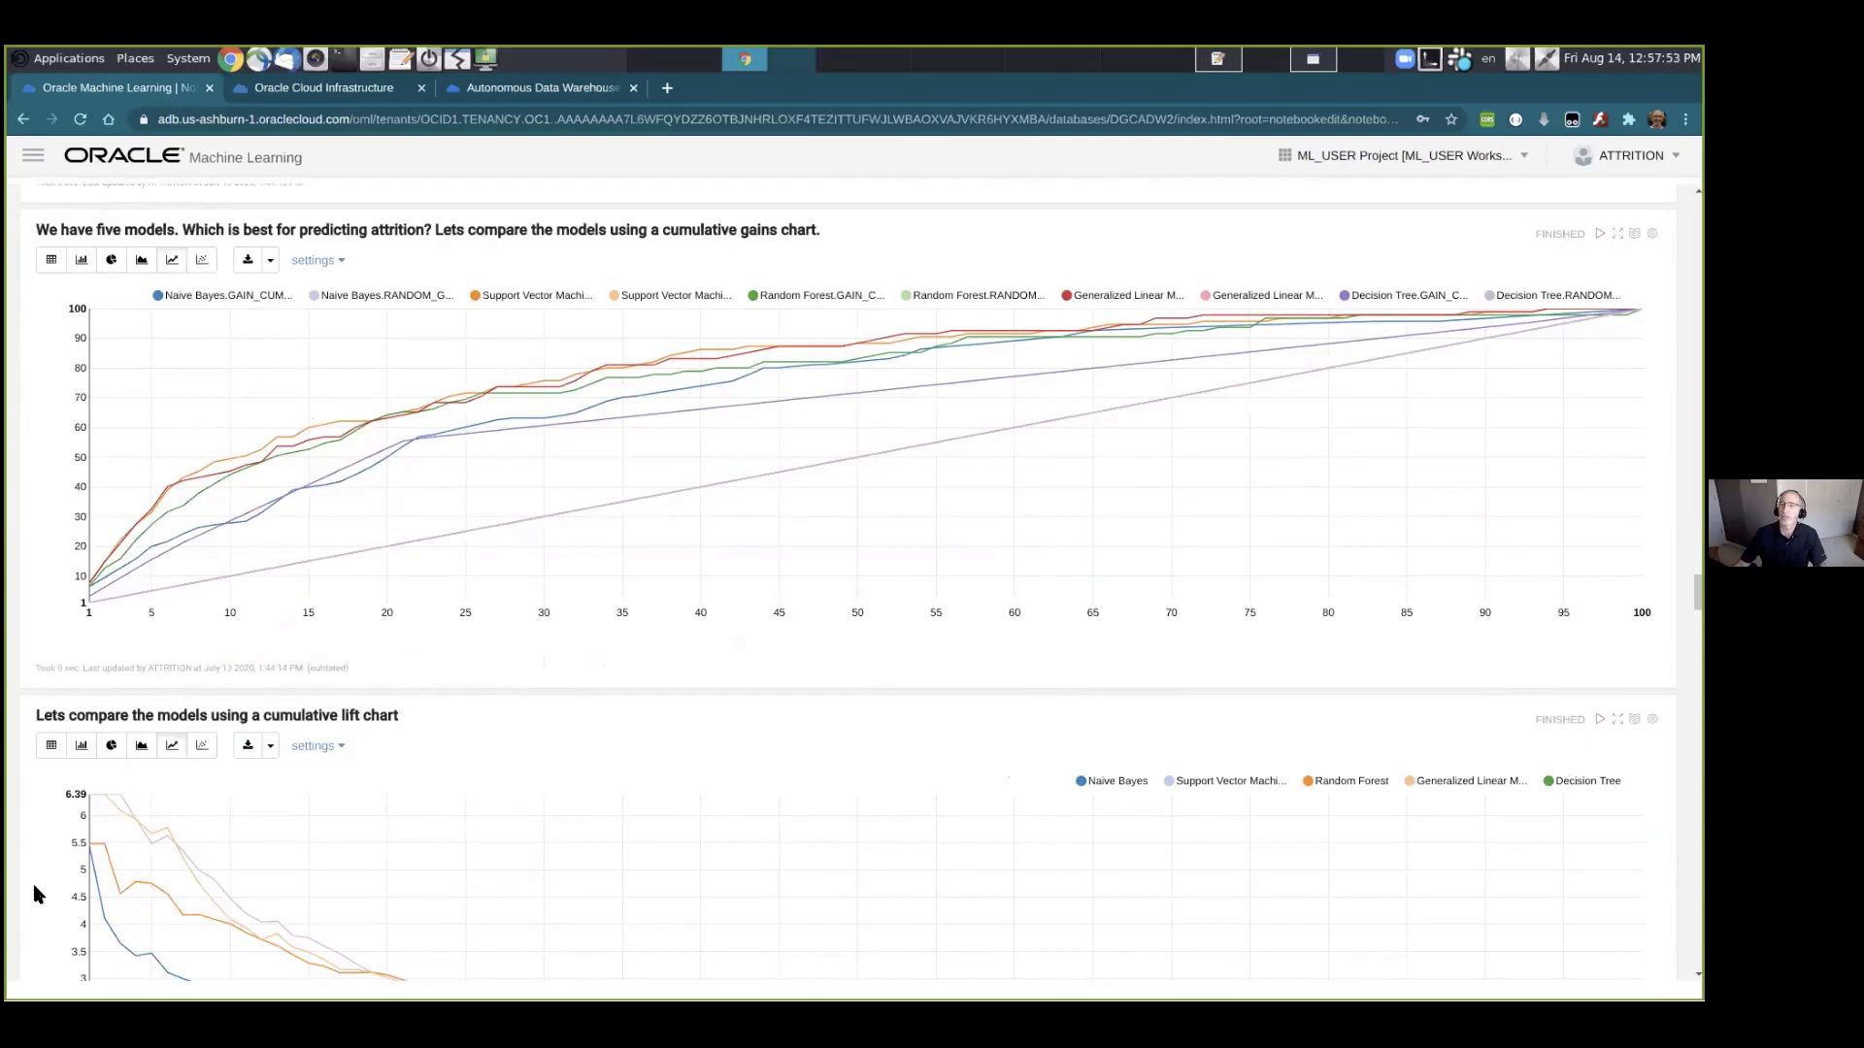
scroll(35, 888, "down", 1)
scroll(35, 893, "down", 2)
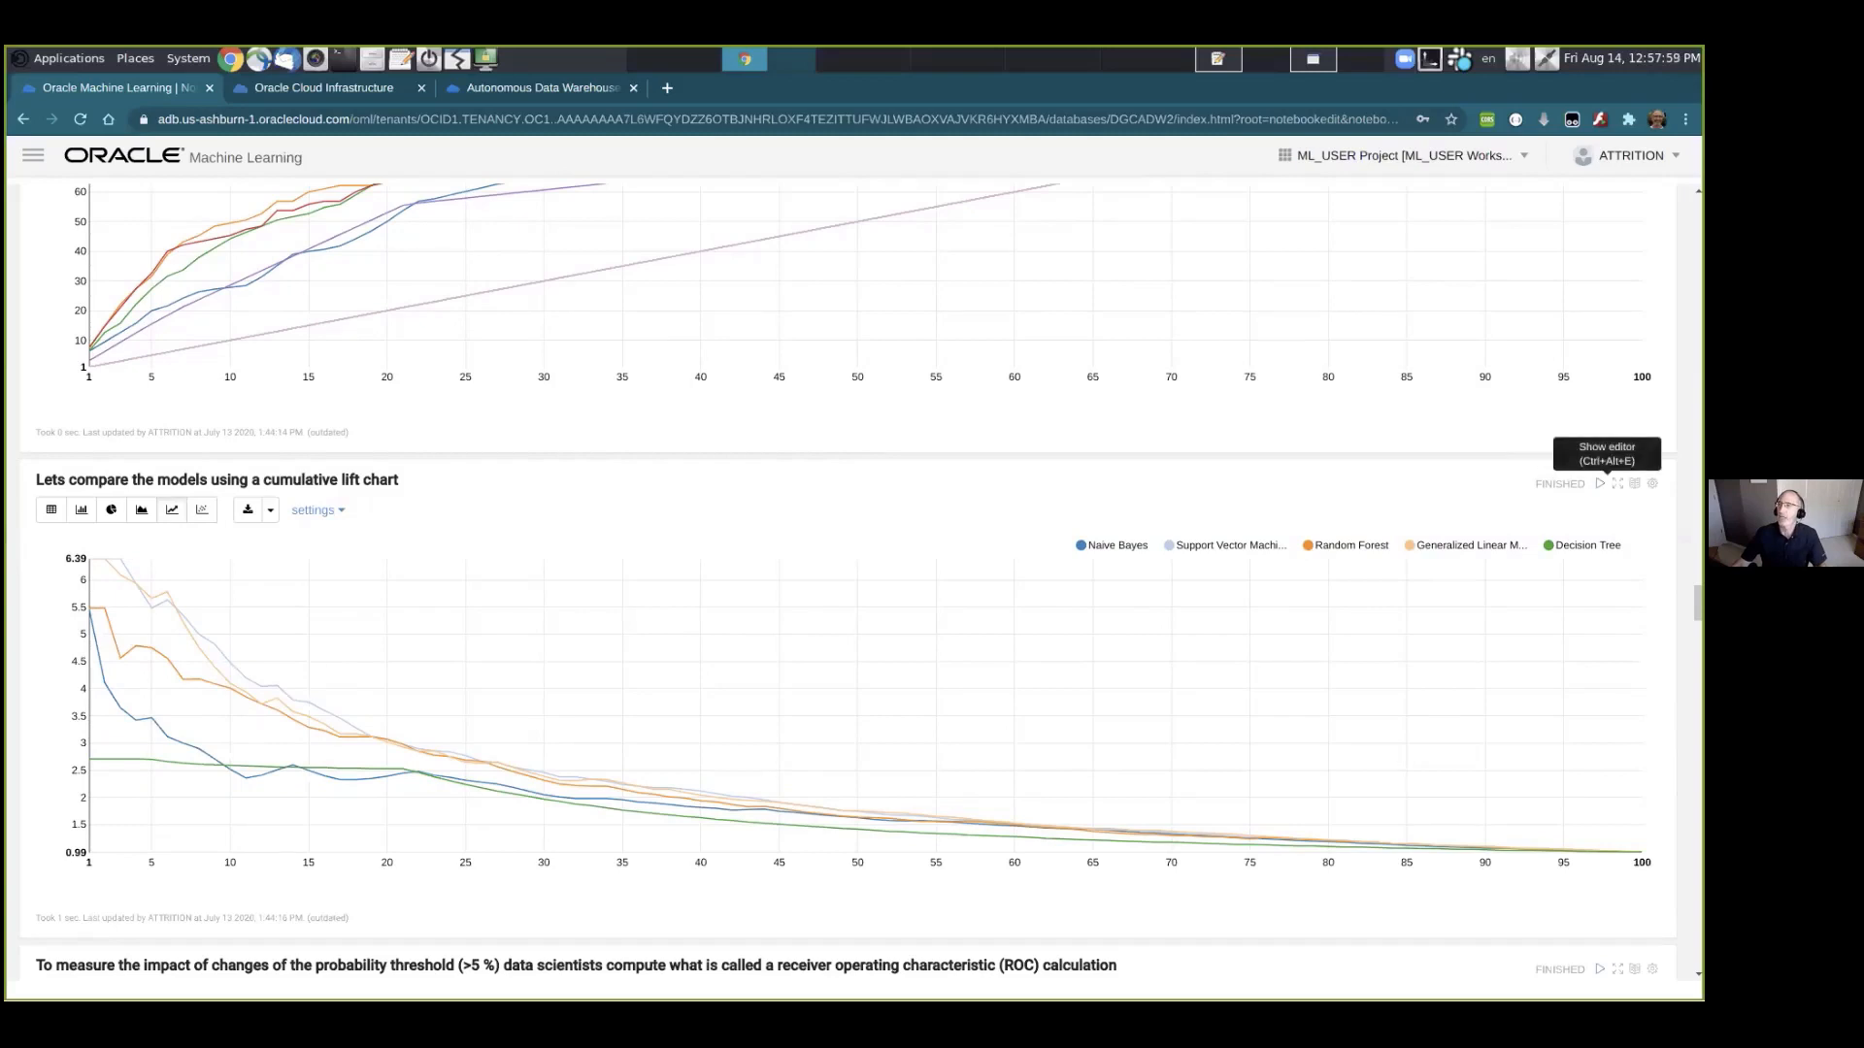
left_click(1617, 482)
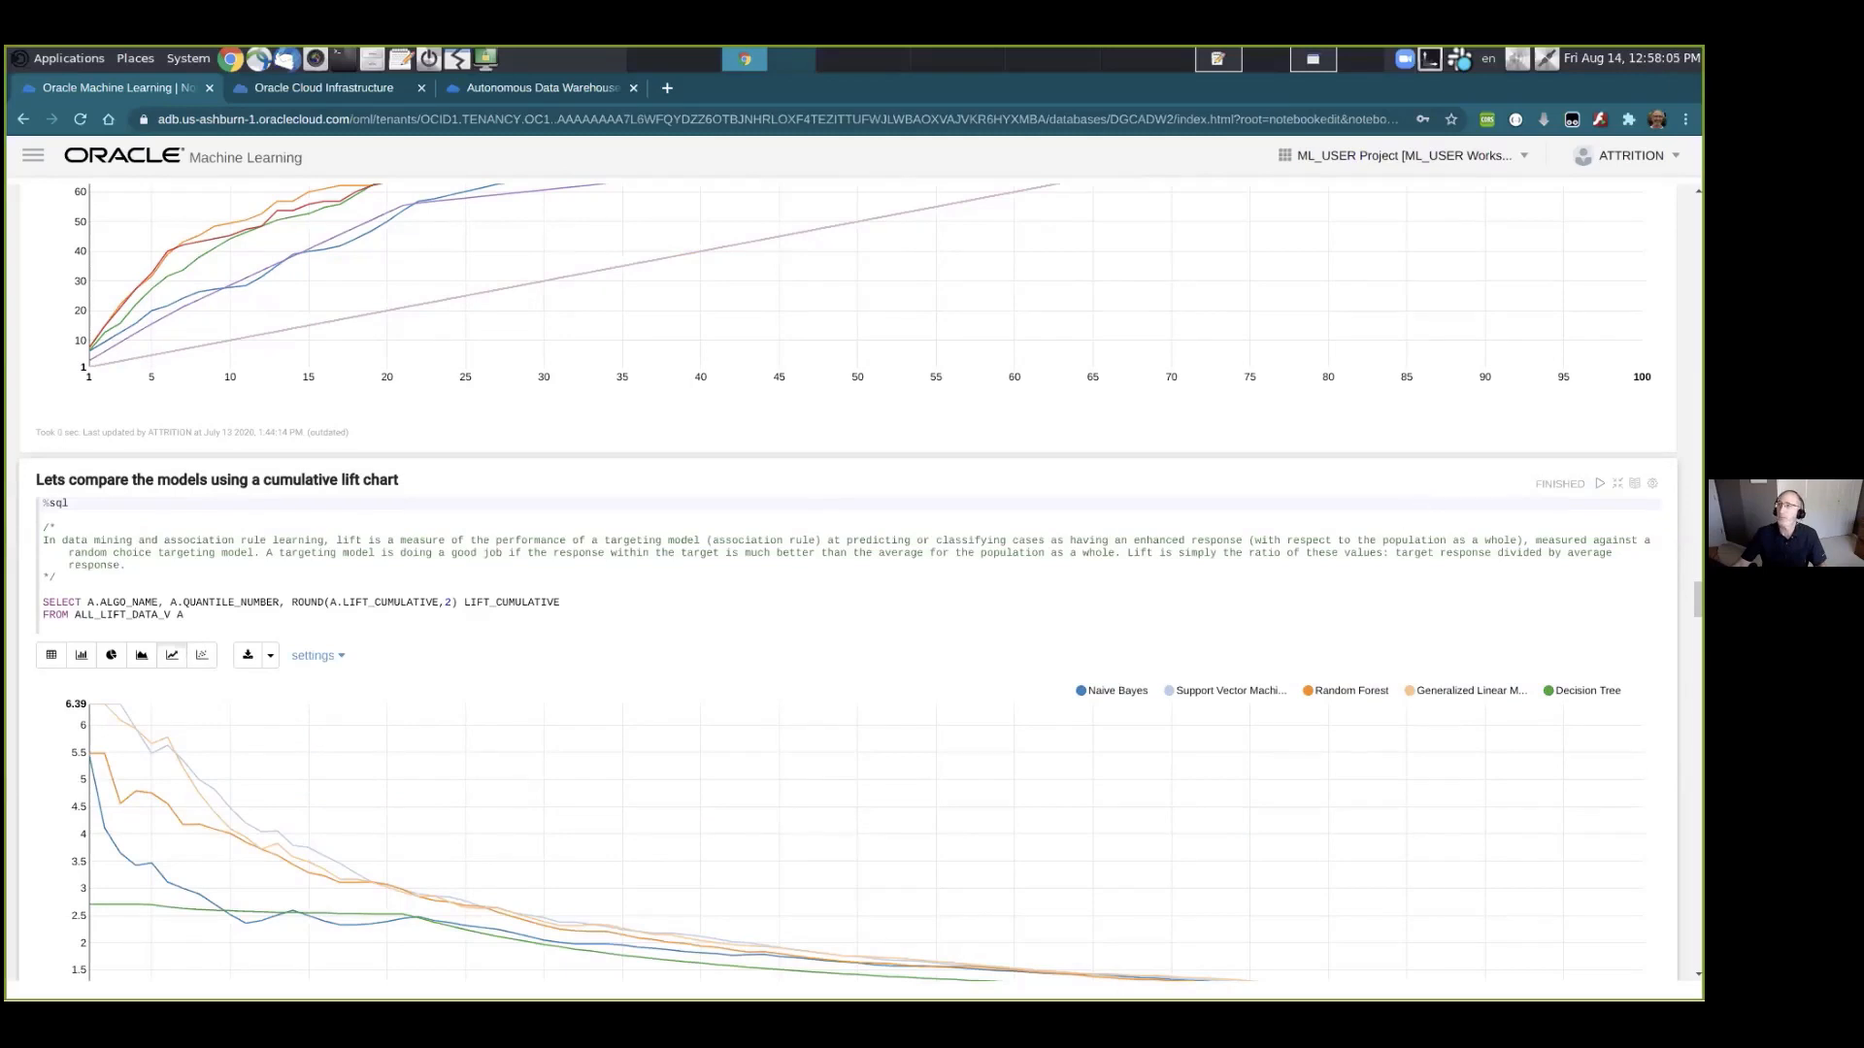
left_click(1617, 484)
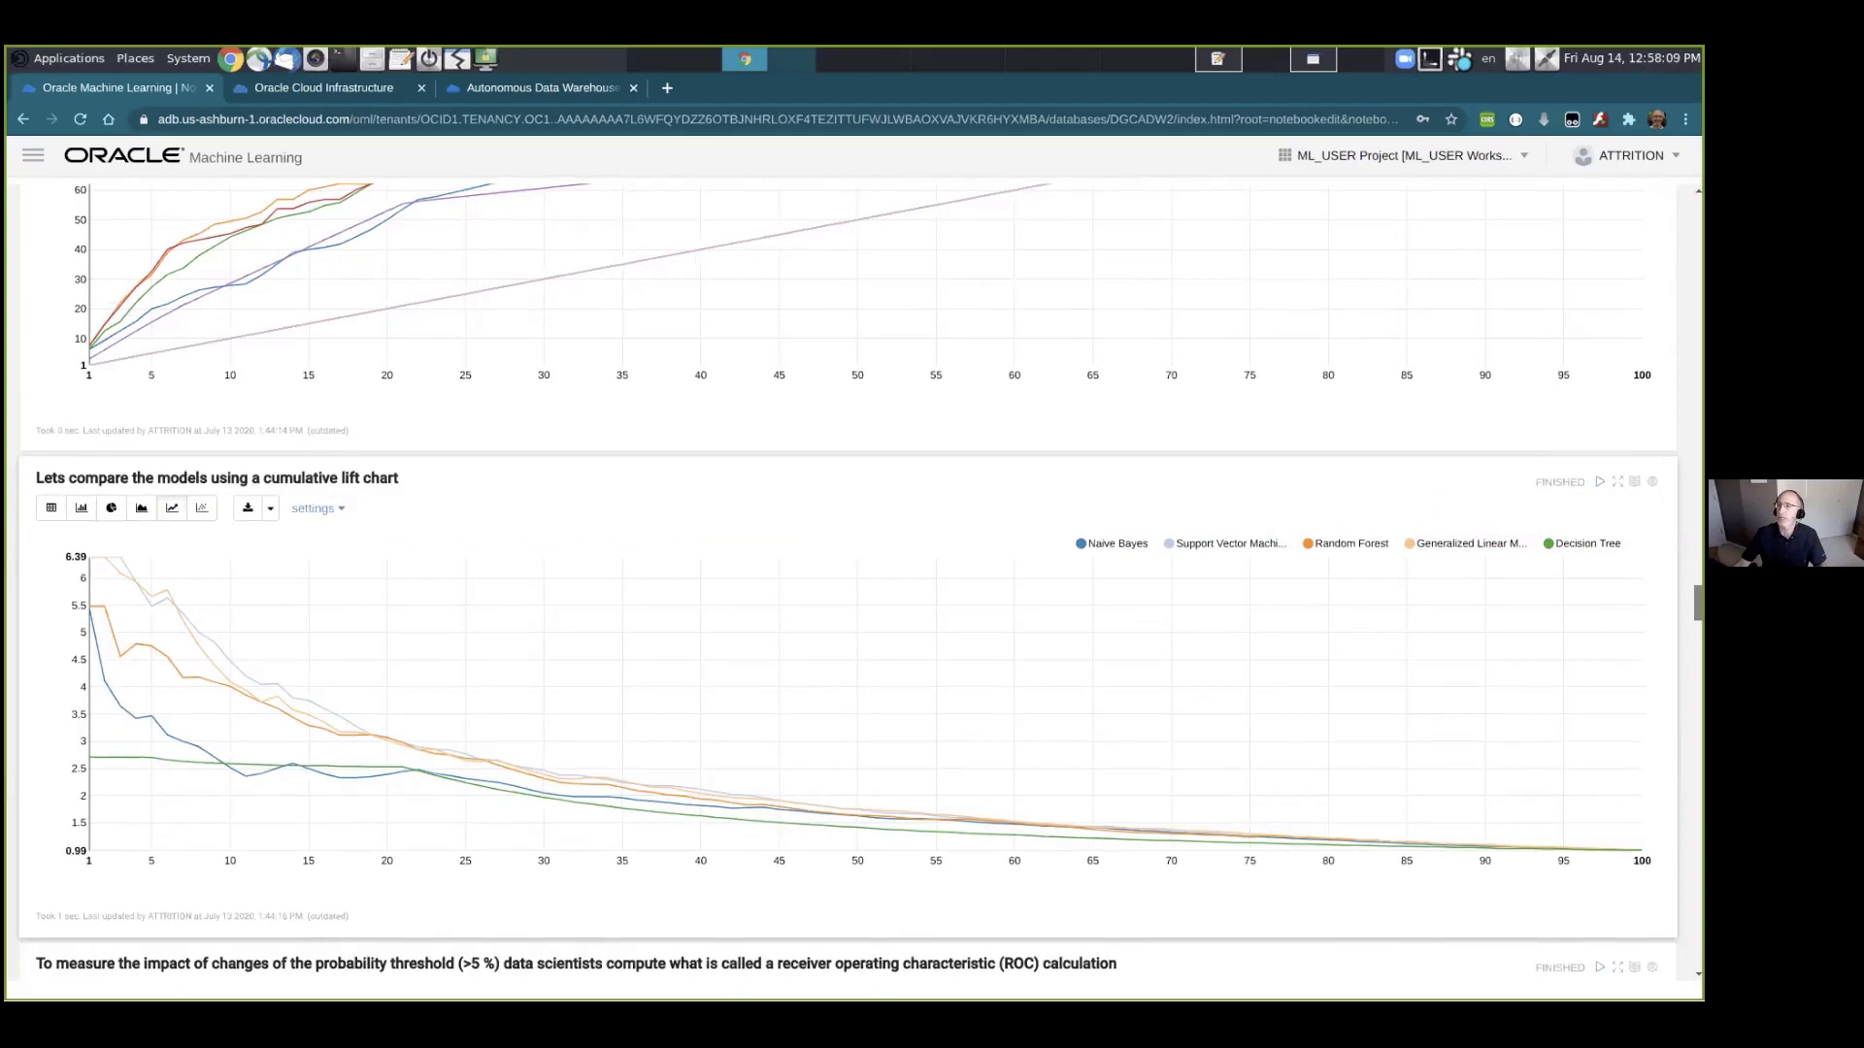
Examine the ROC paragraphs and ROC chart, then the Precision and Recall charts.
scroll(848, 582, "down", 4)
scroll(848, 583, "down", 2)
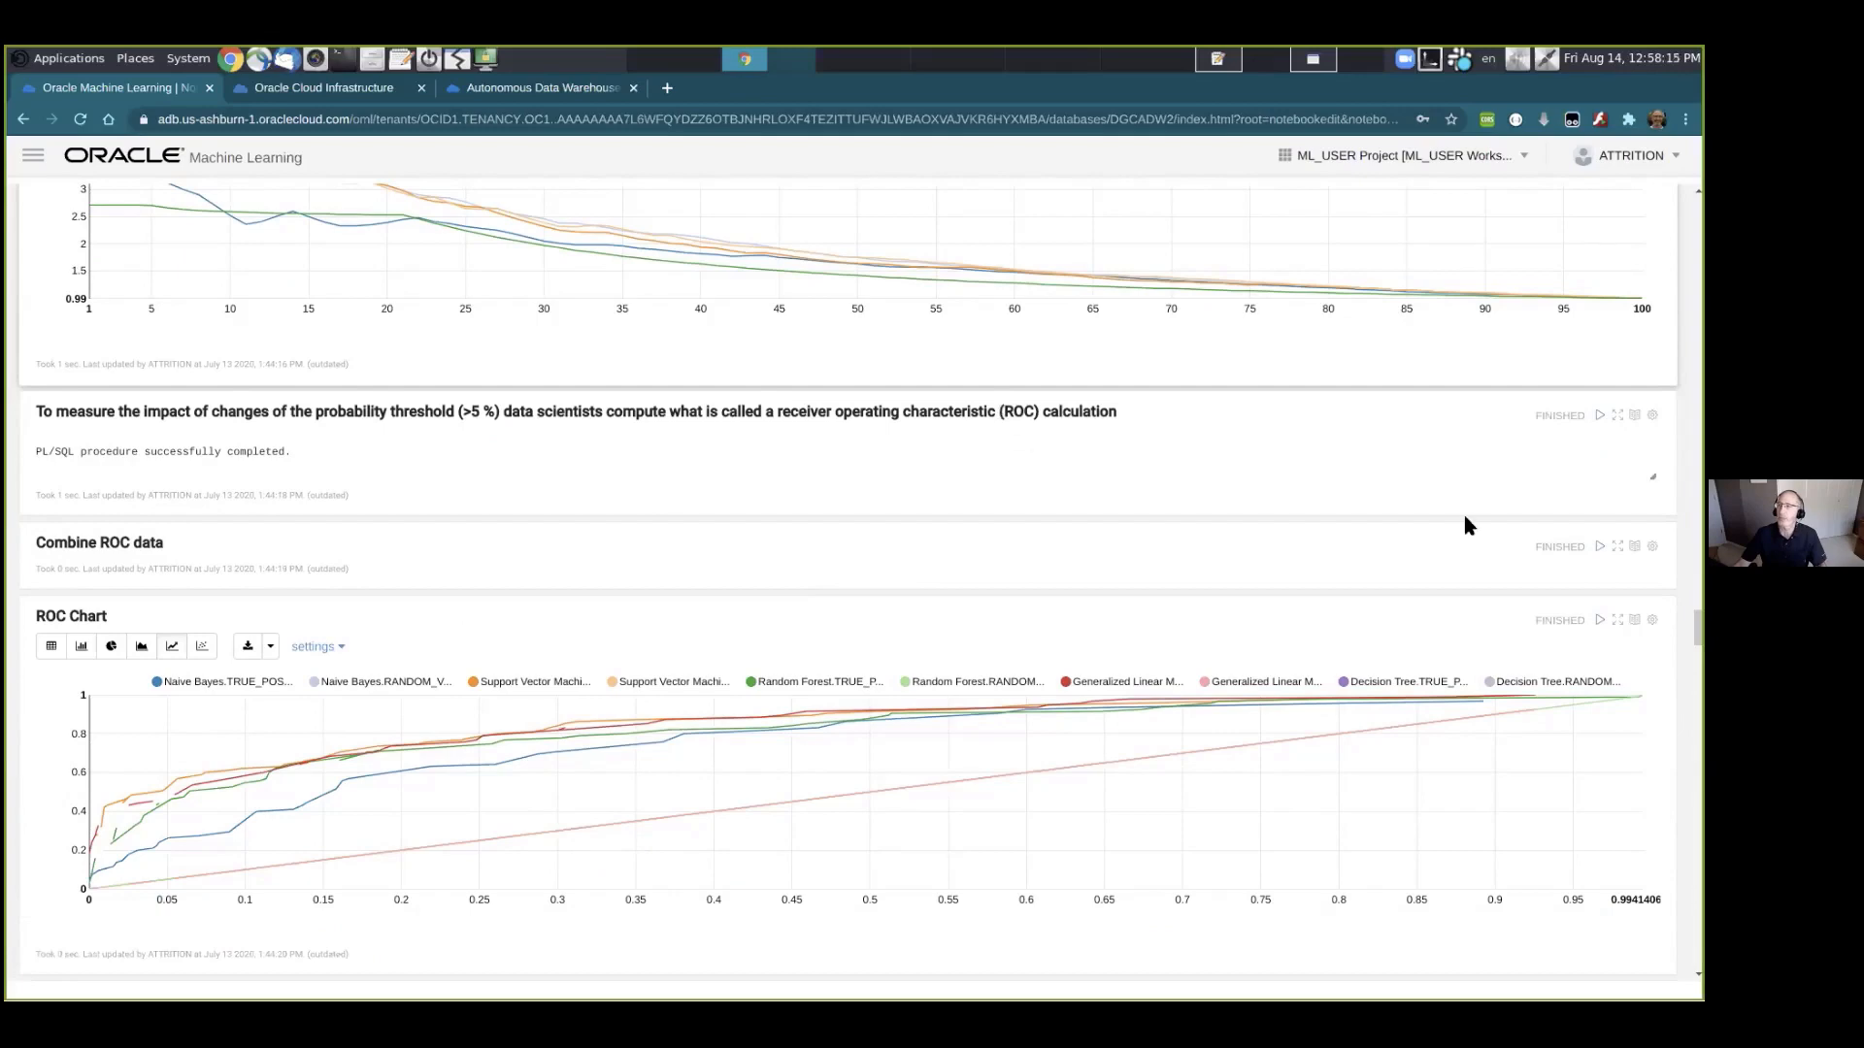
left_click_drag(1698, 628, 1698, 662)
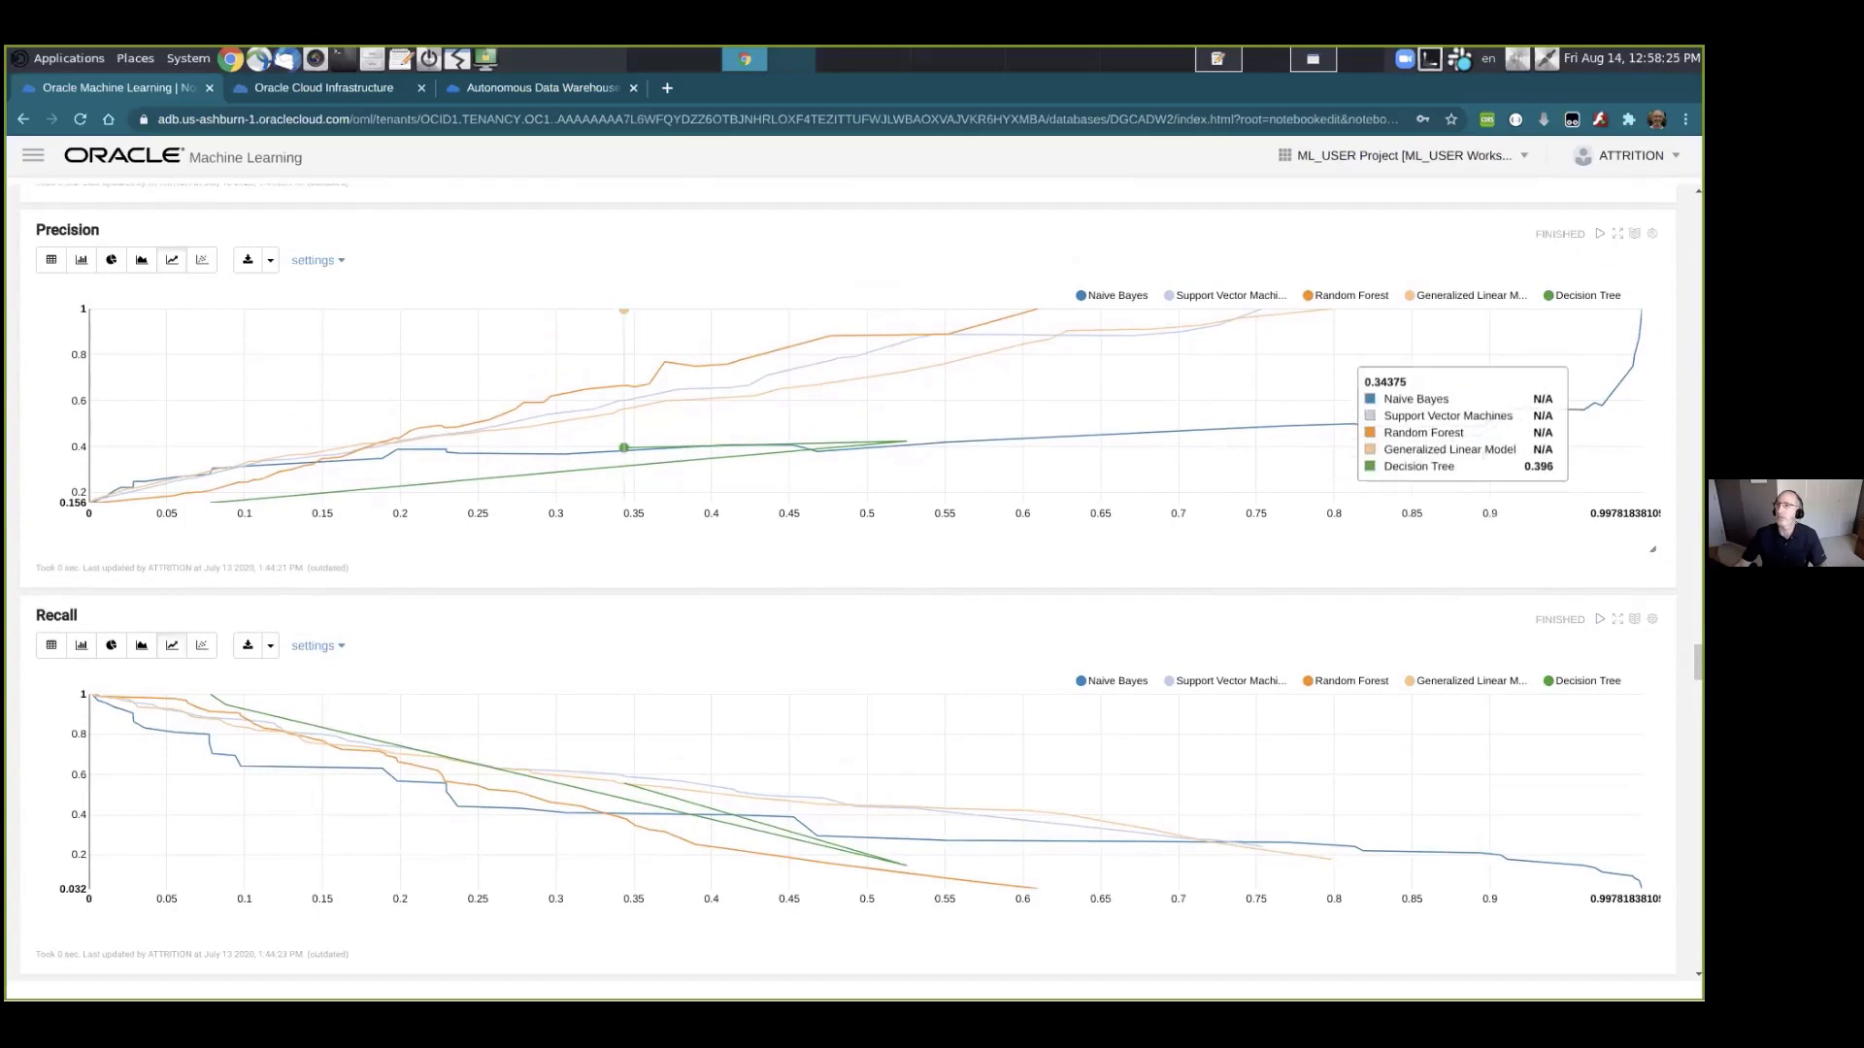
Show the query behind the Precision chart, read its definition of precision, and hide the code again.
scroll(849, 583, "up", 2)
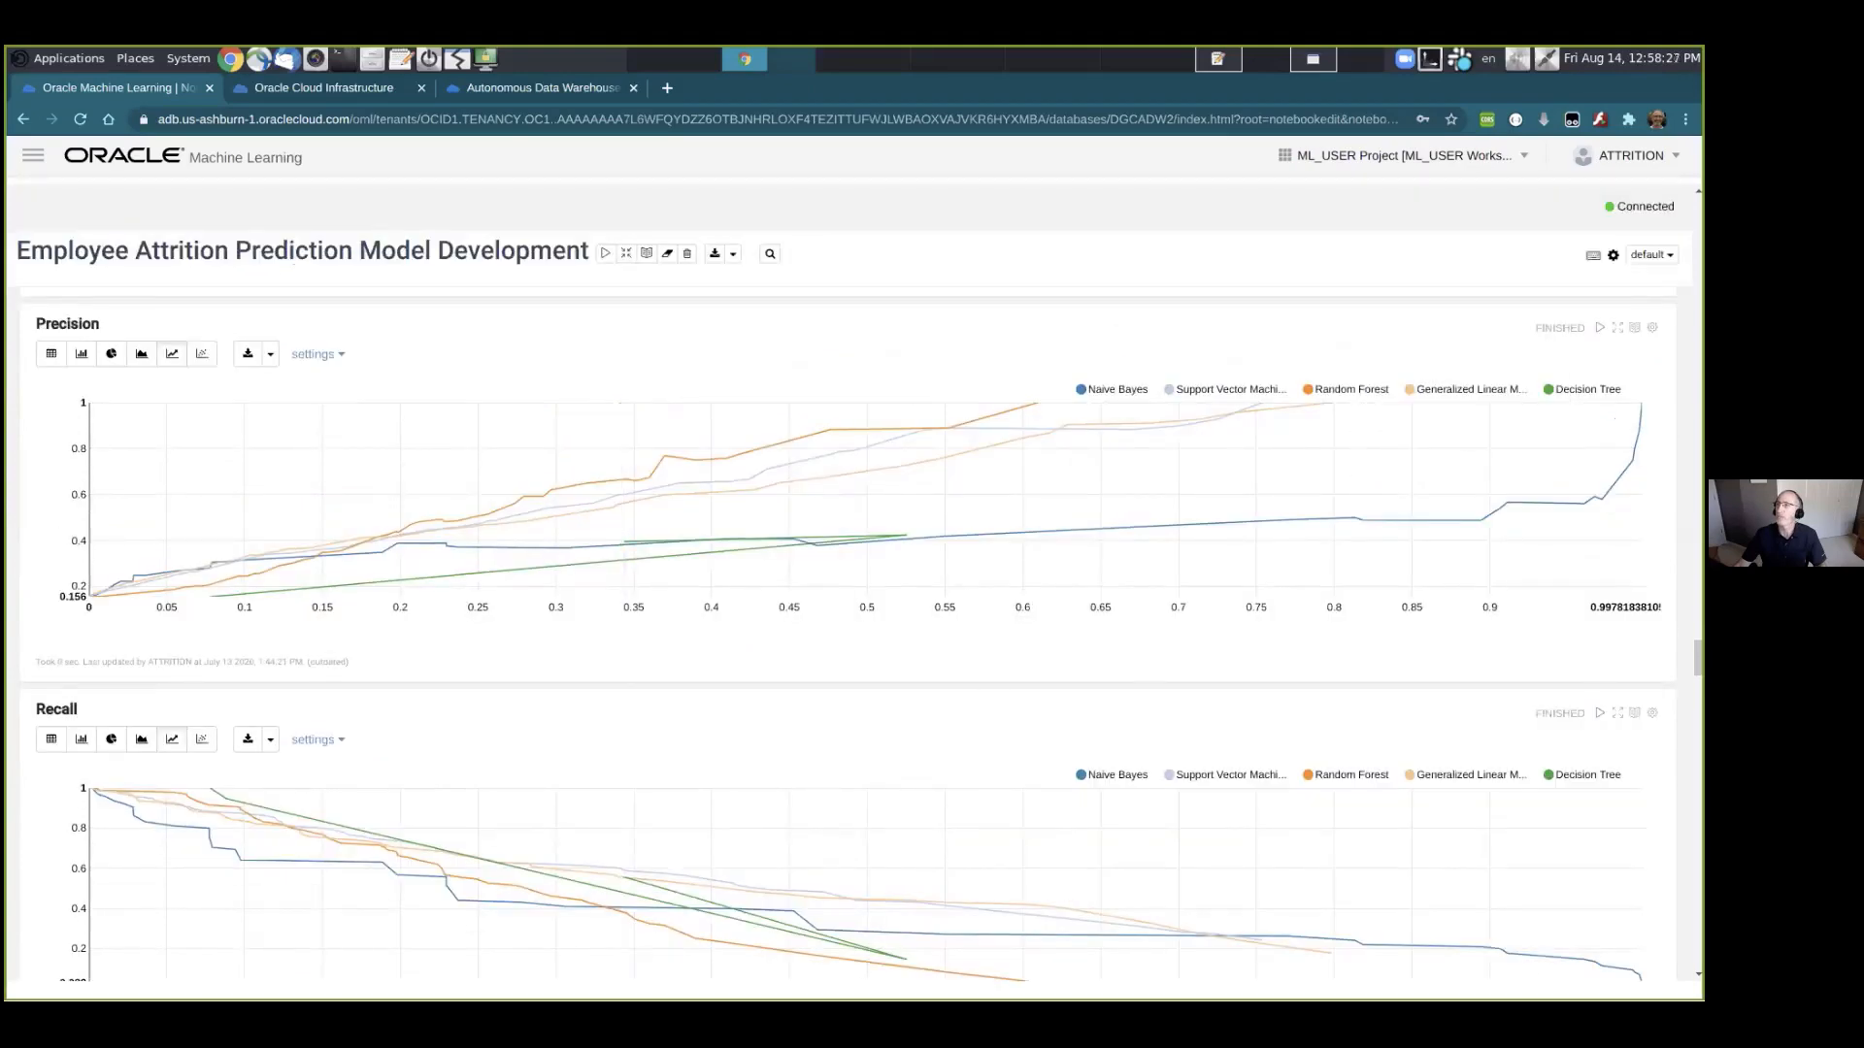
left_click(1618, 327)
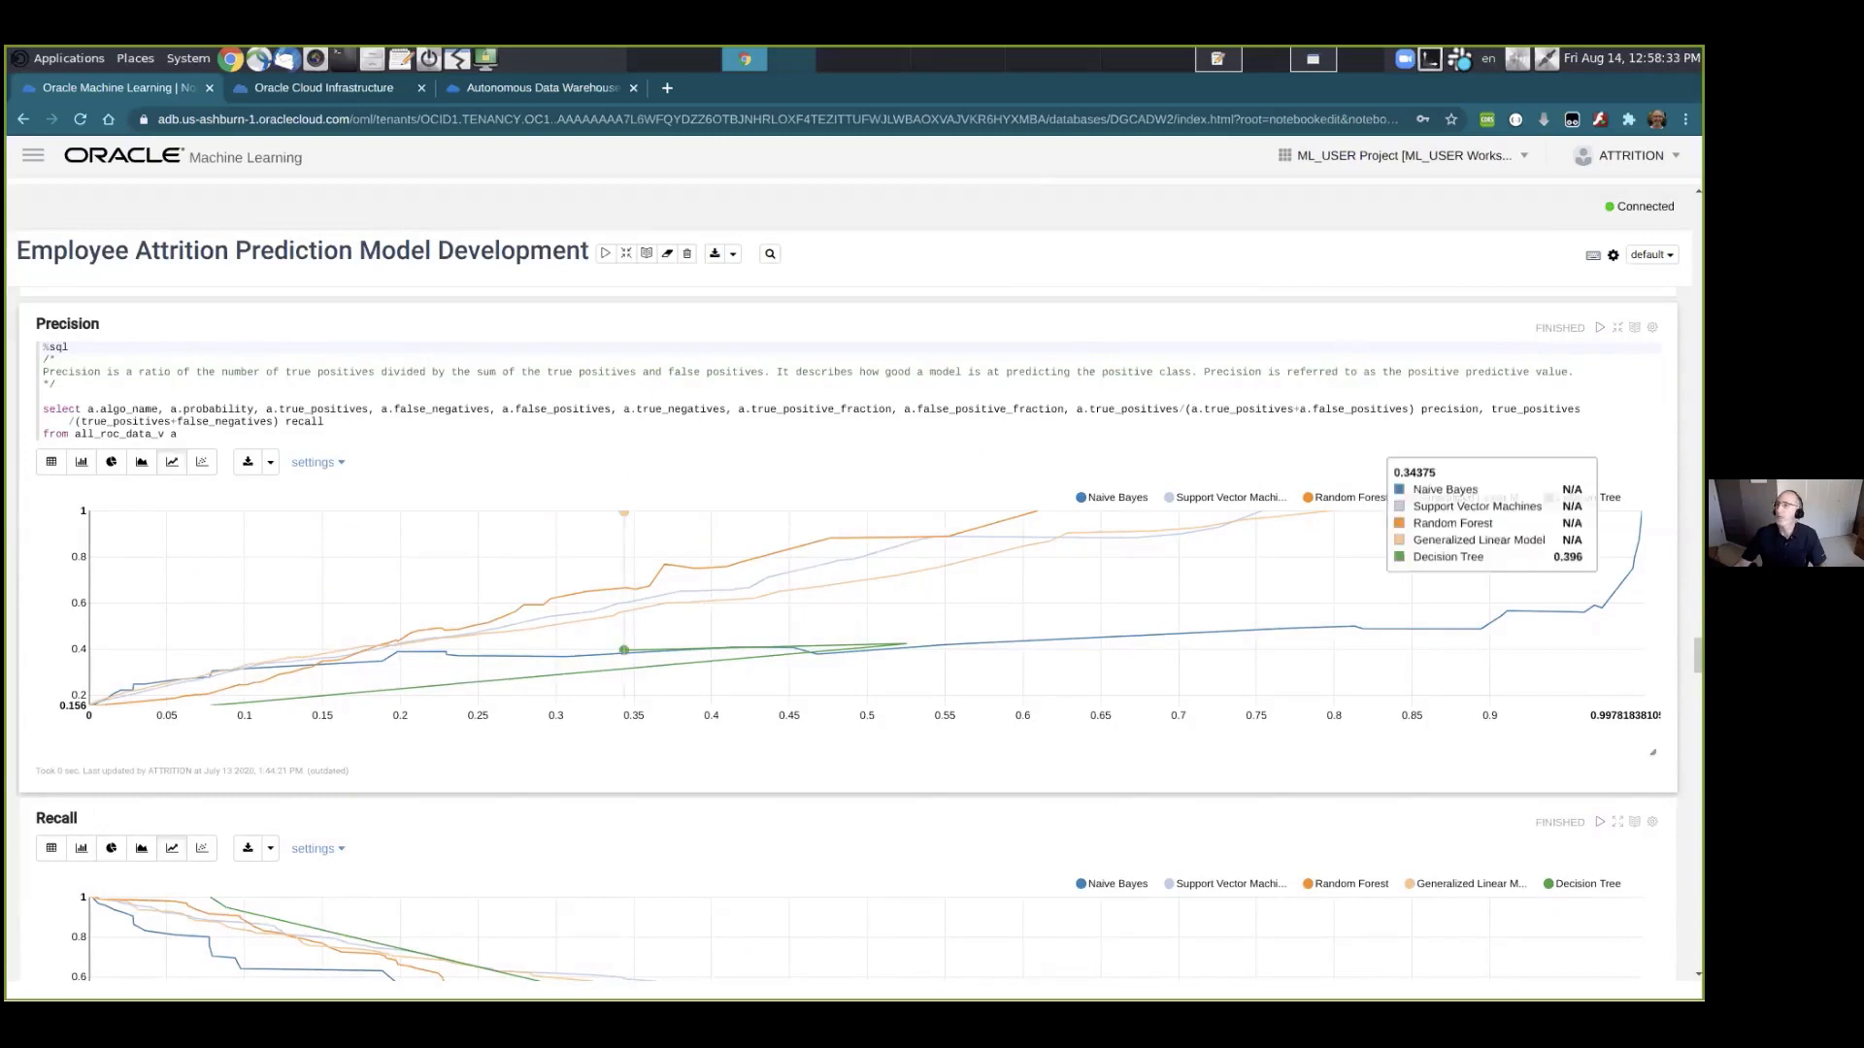
left_click(1617, 327)
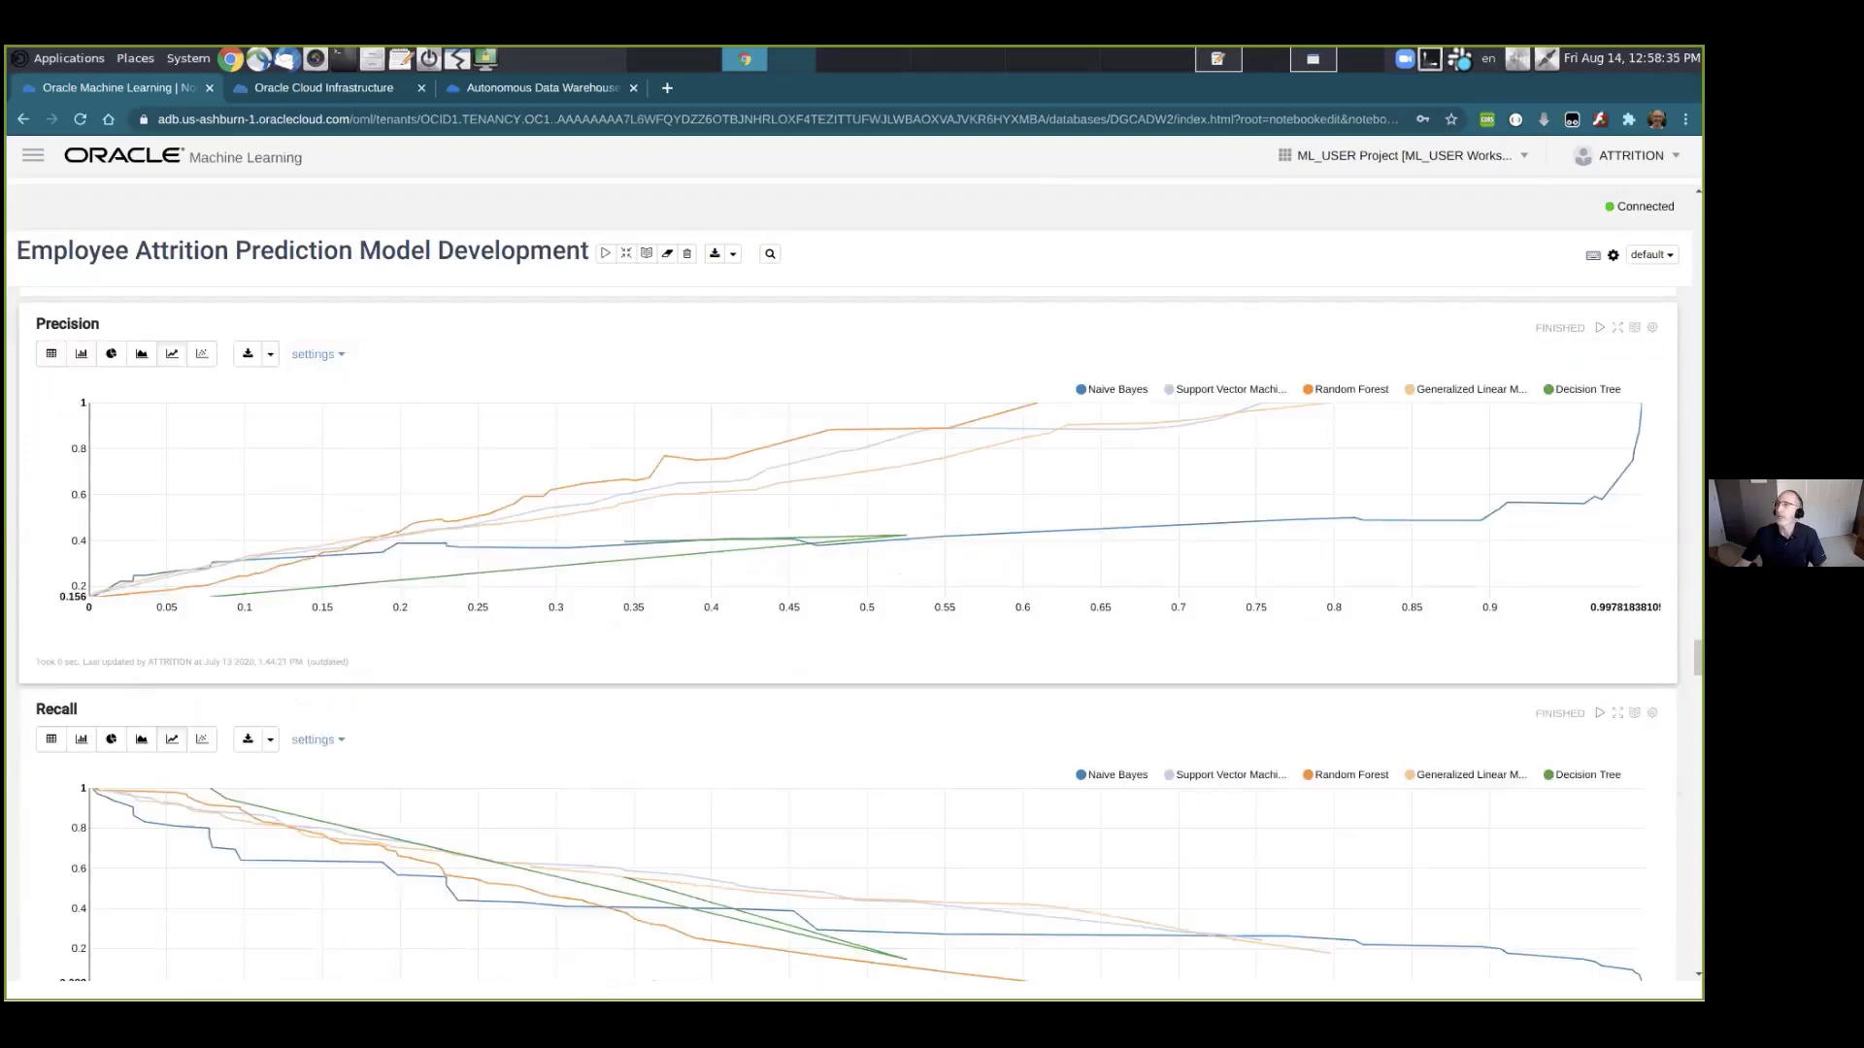
Examine the confusion matrix accuracy measures and the true and false positives and negatives for the Support Vector Machine model.
scroll(847, 583, "down", 5)
scroll(848, 583, "down", 2)
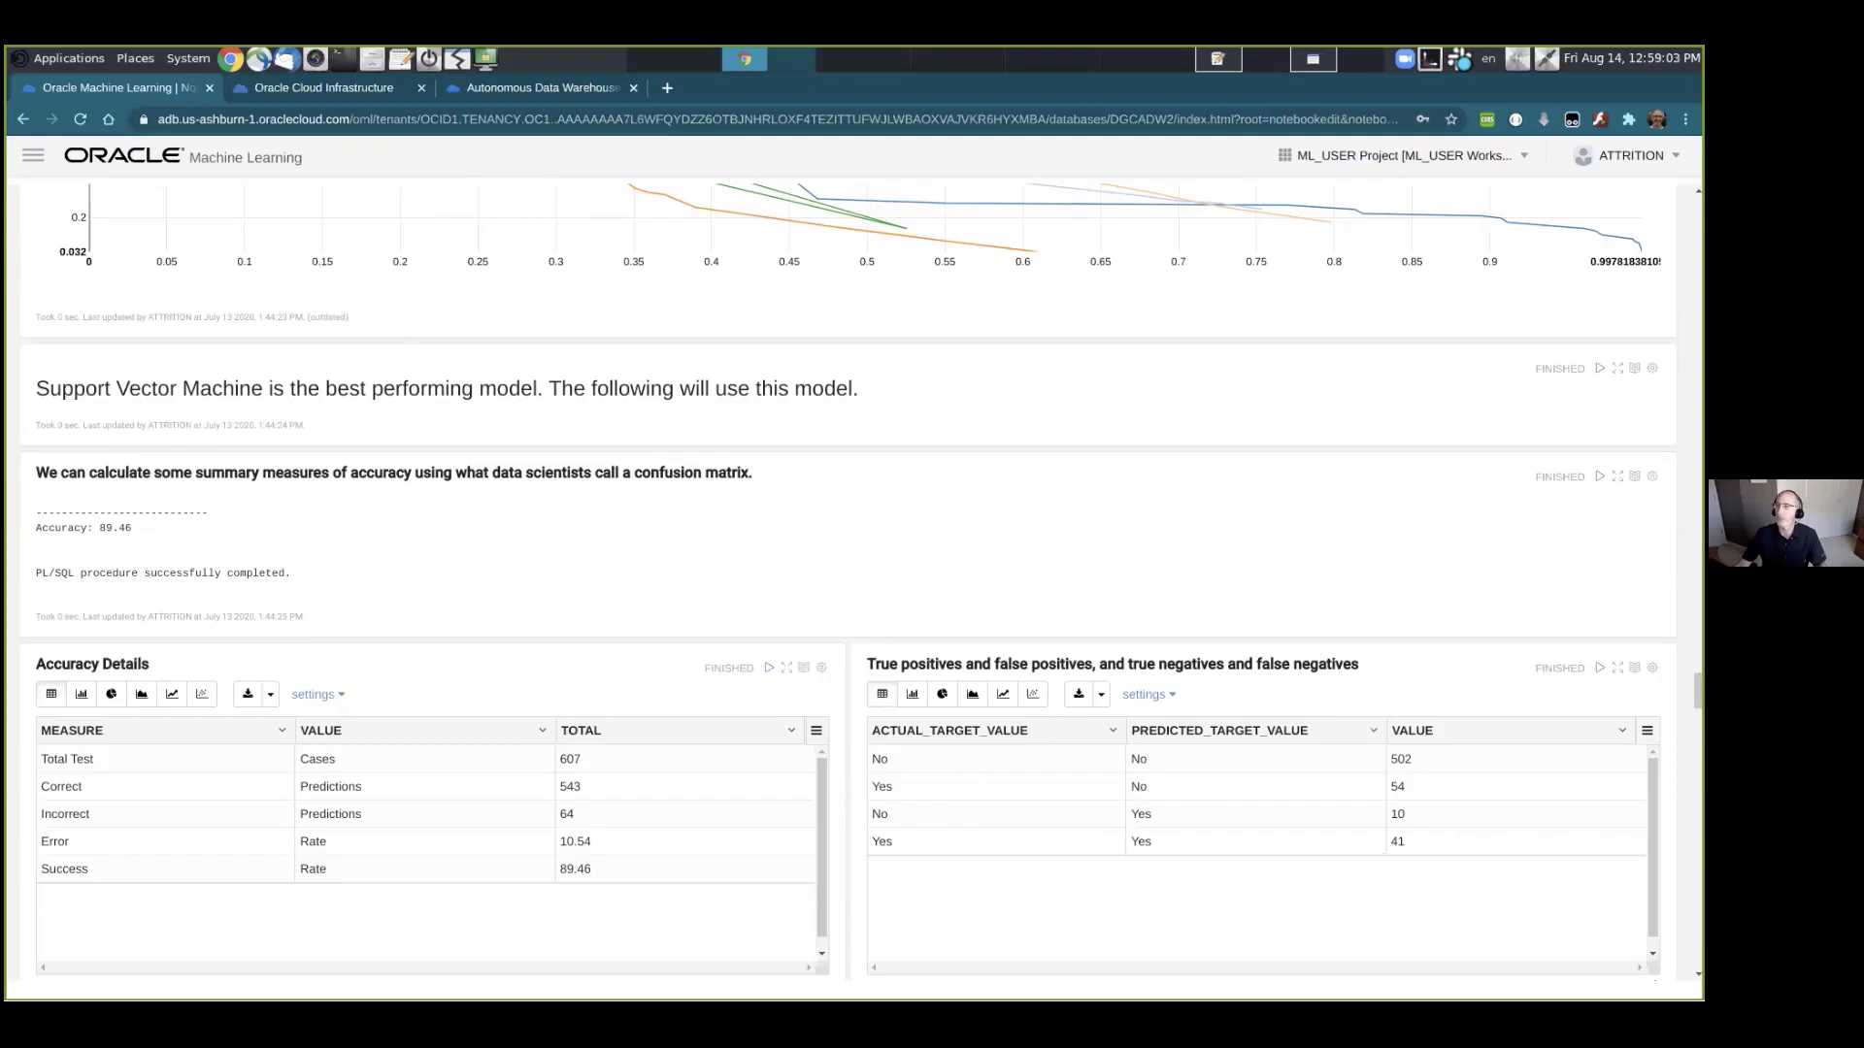
Examine the employee attrition risk distribution chart and the table of weighted factors behind each employee's prediction.
left_click_drag(1698, 690, 1698, 720)
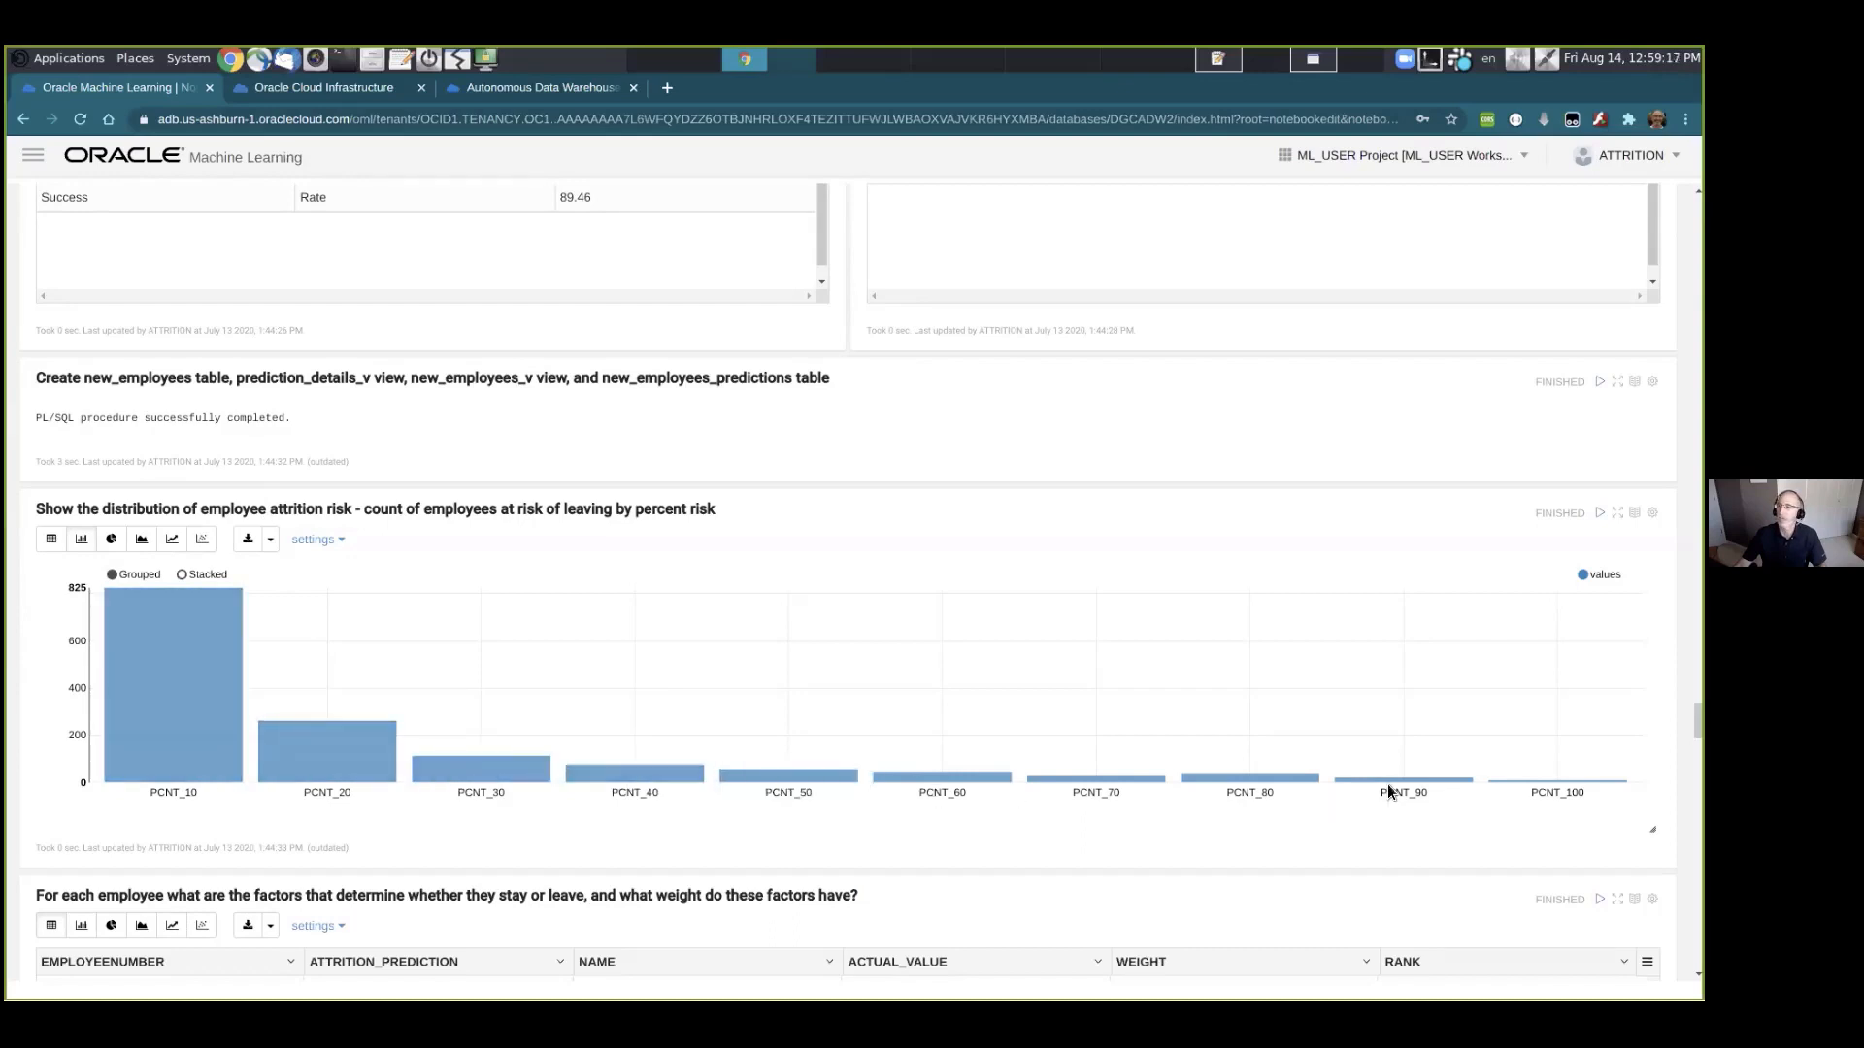
mouse_move(1389, 783)
scroll(849, 583, "down", 5)
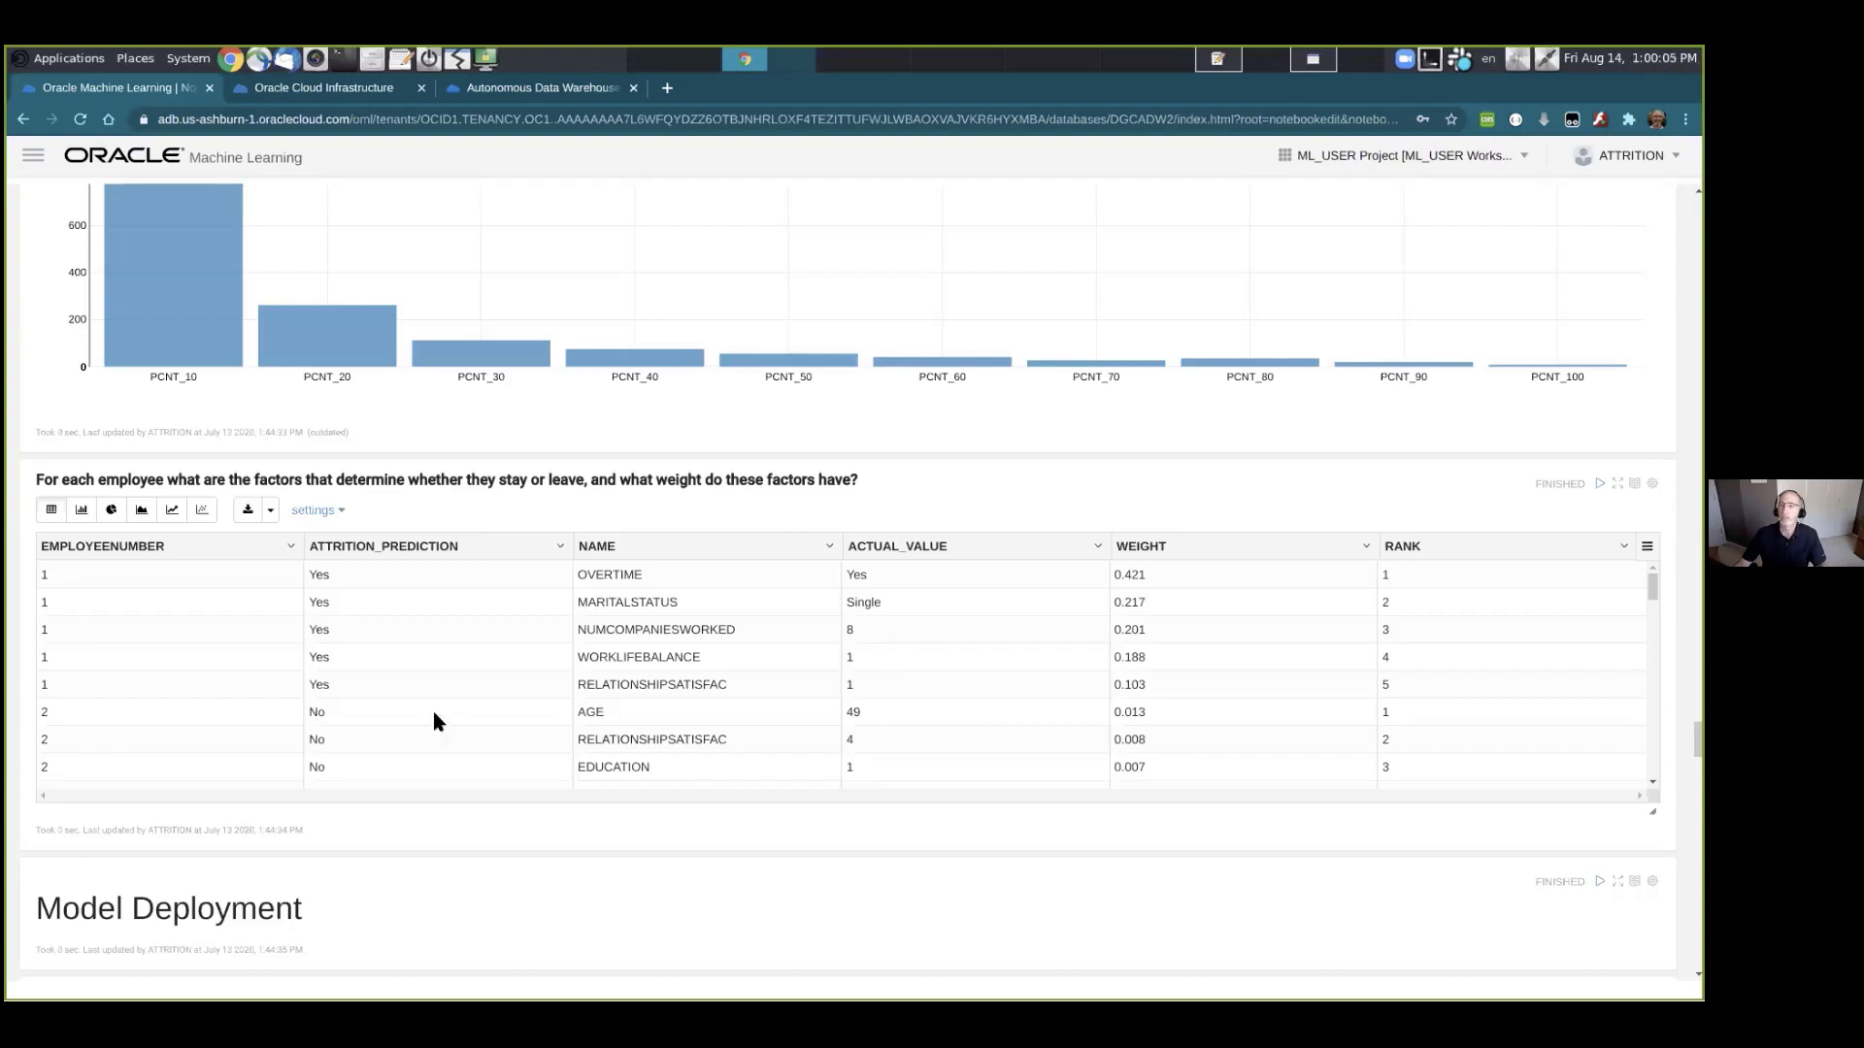
scroll(433, 719, "down", 1)
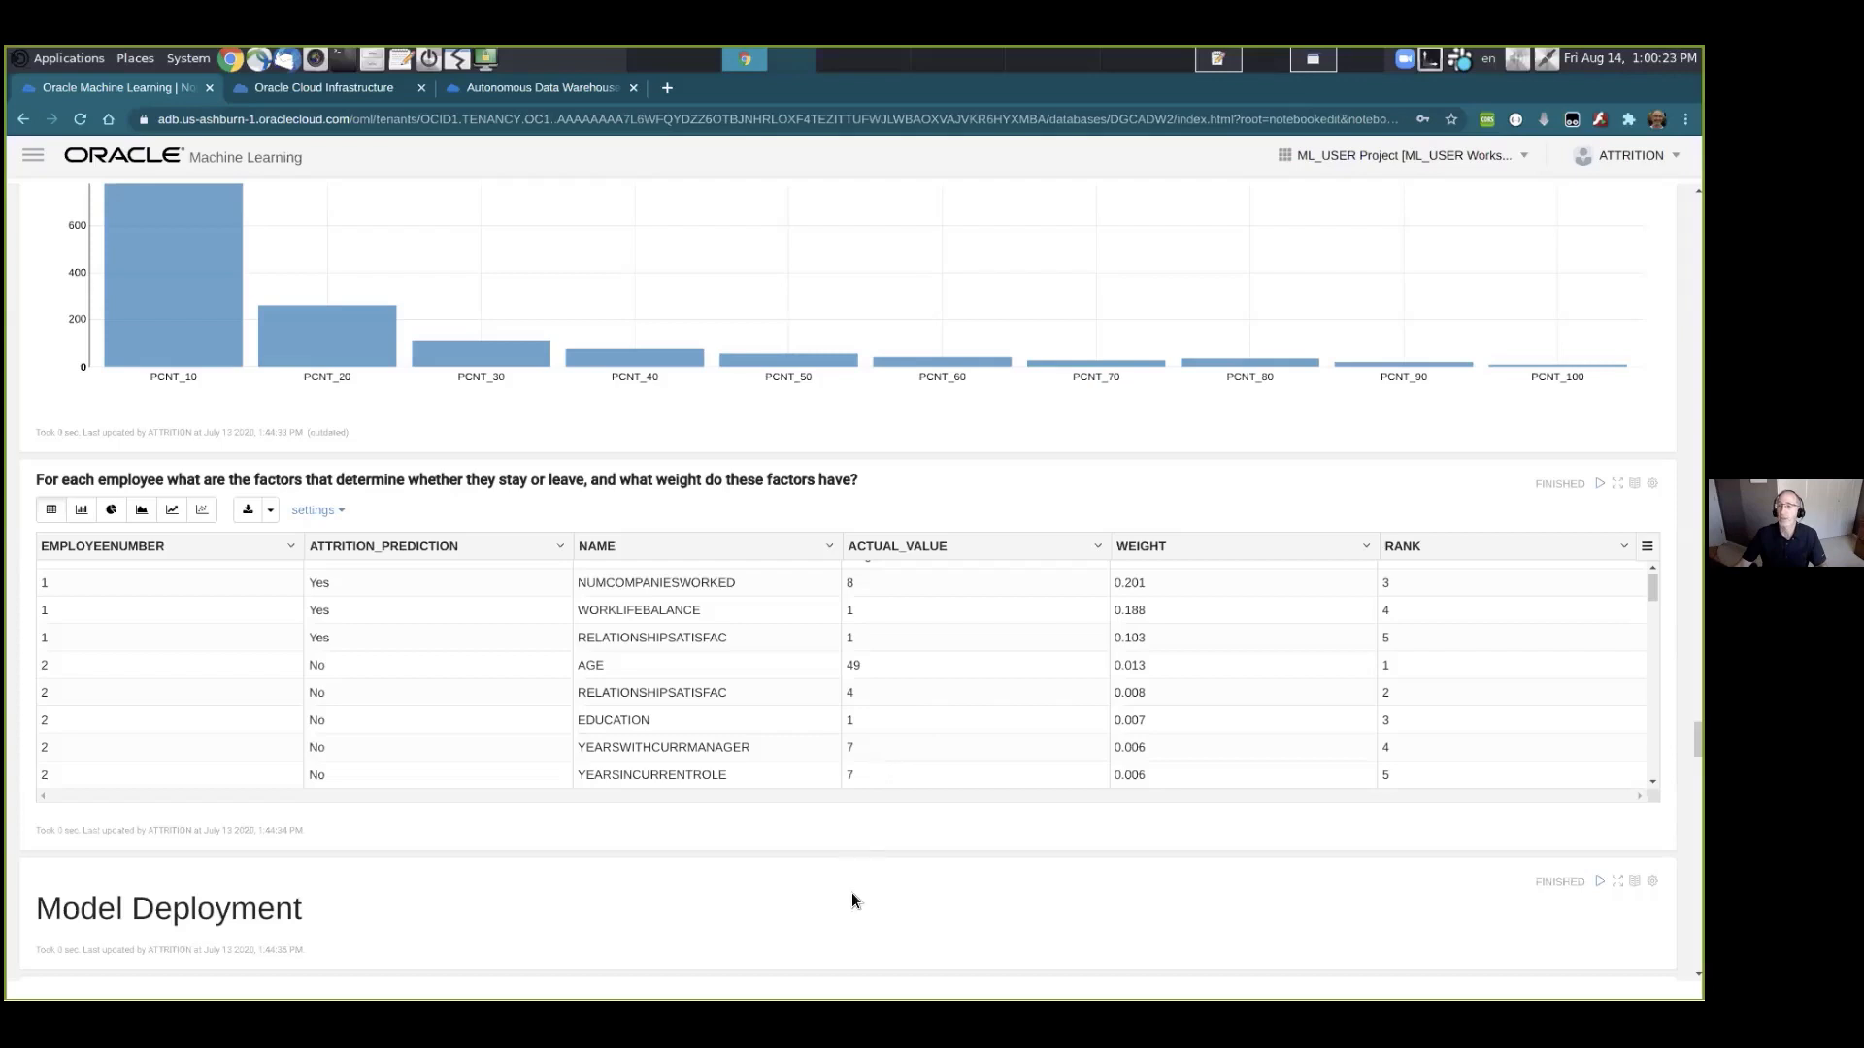
Examine the Model Deployment charts predicting attrition by job role and by years with company.
scroll(845, 889, "down", 3)
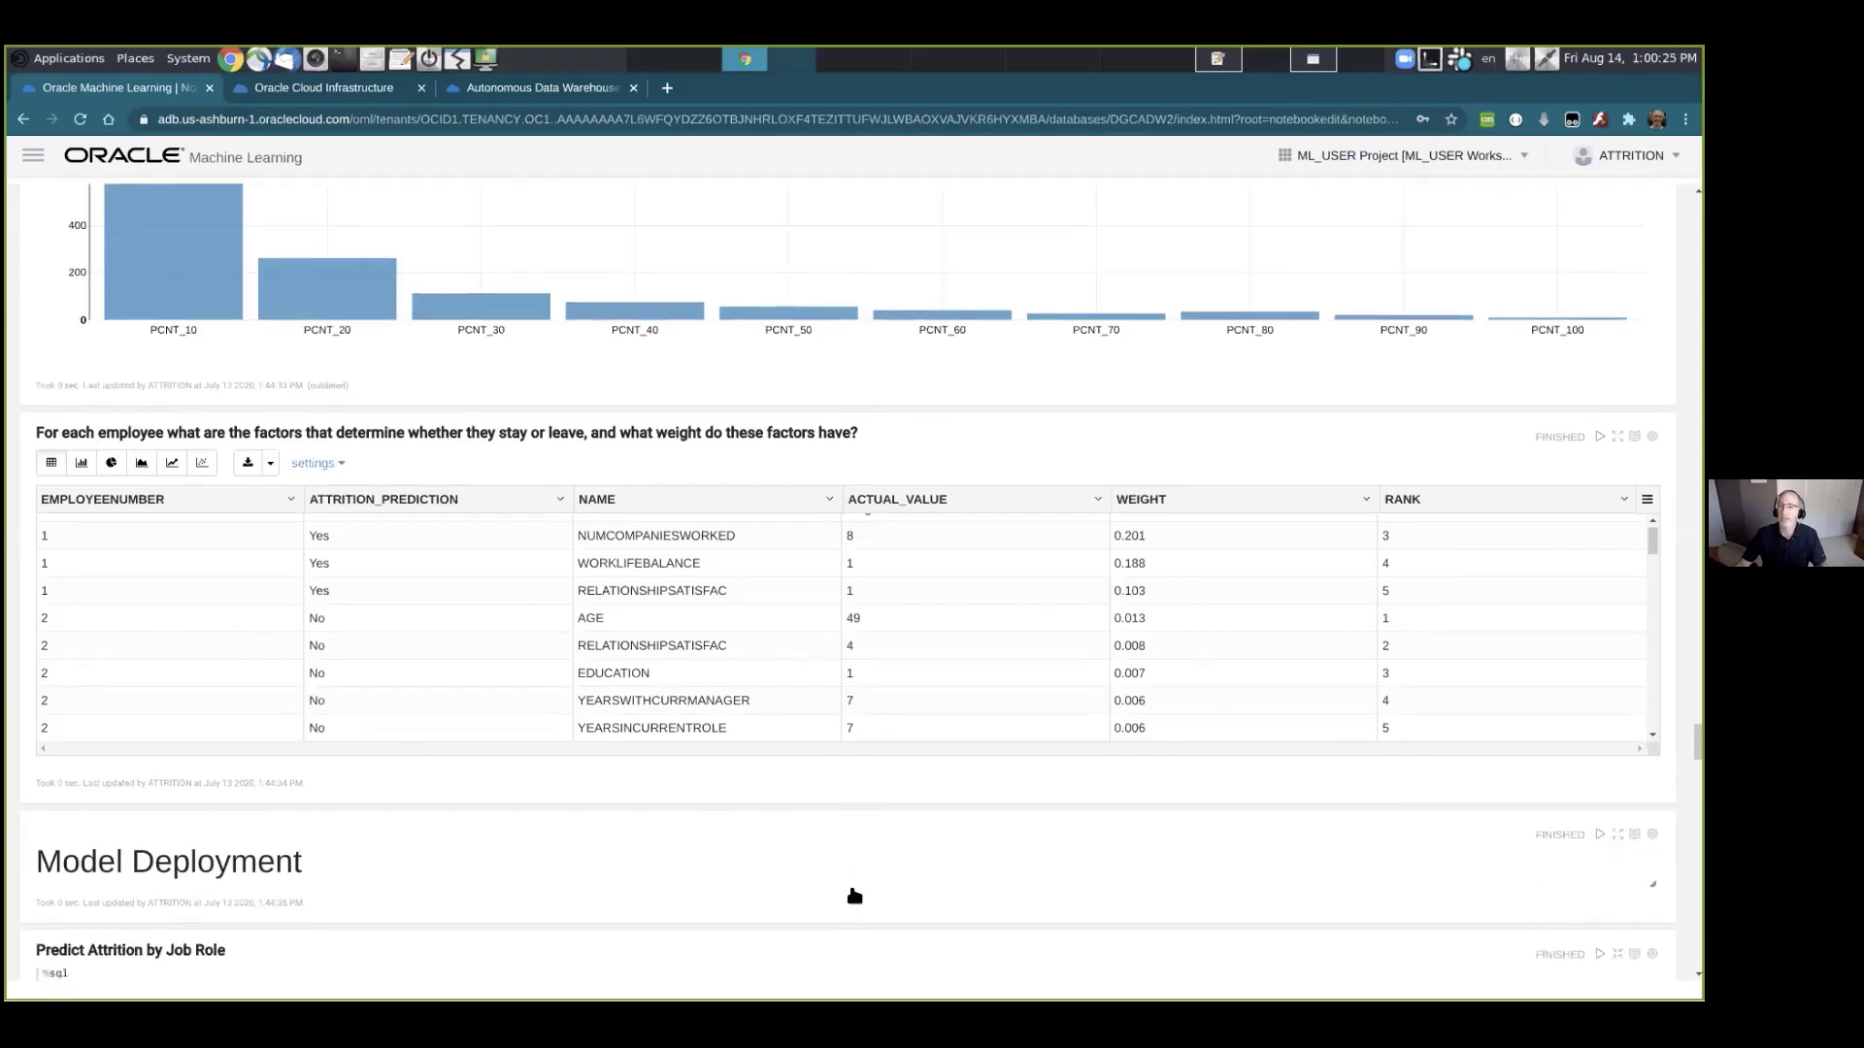
scroll(821, 870, "down", 2)
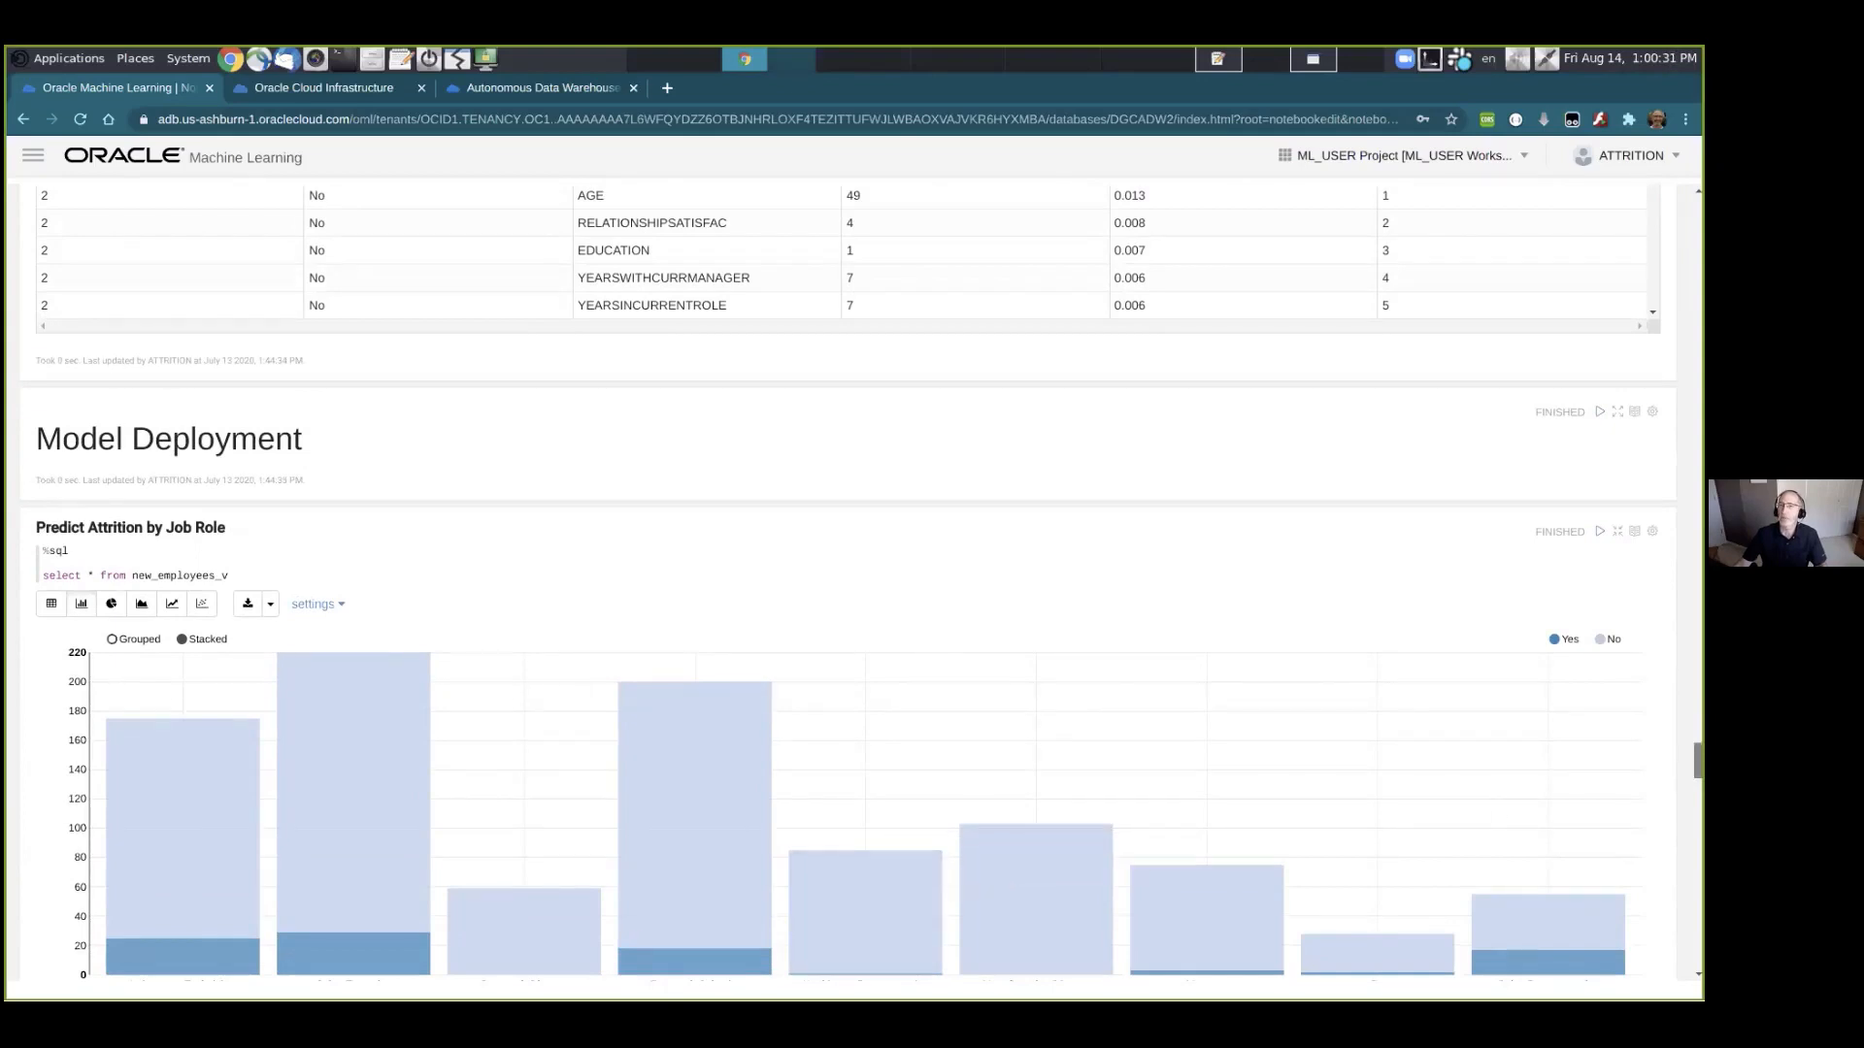
scroll(847, 583, "down", 4)
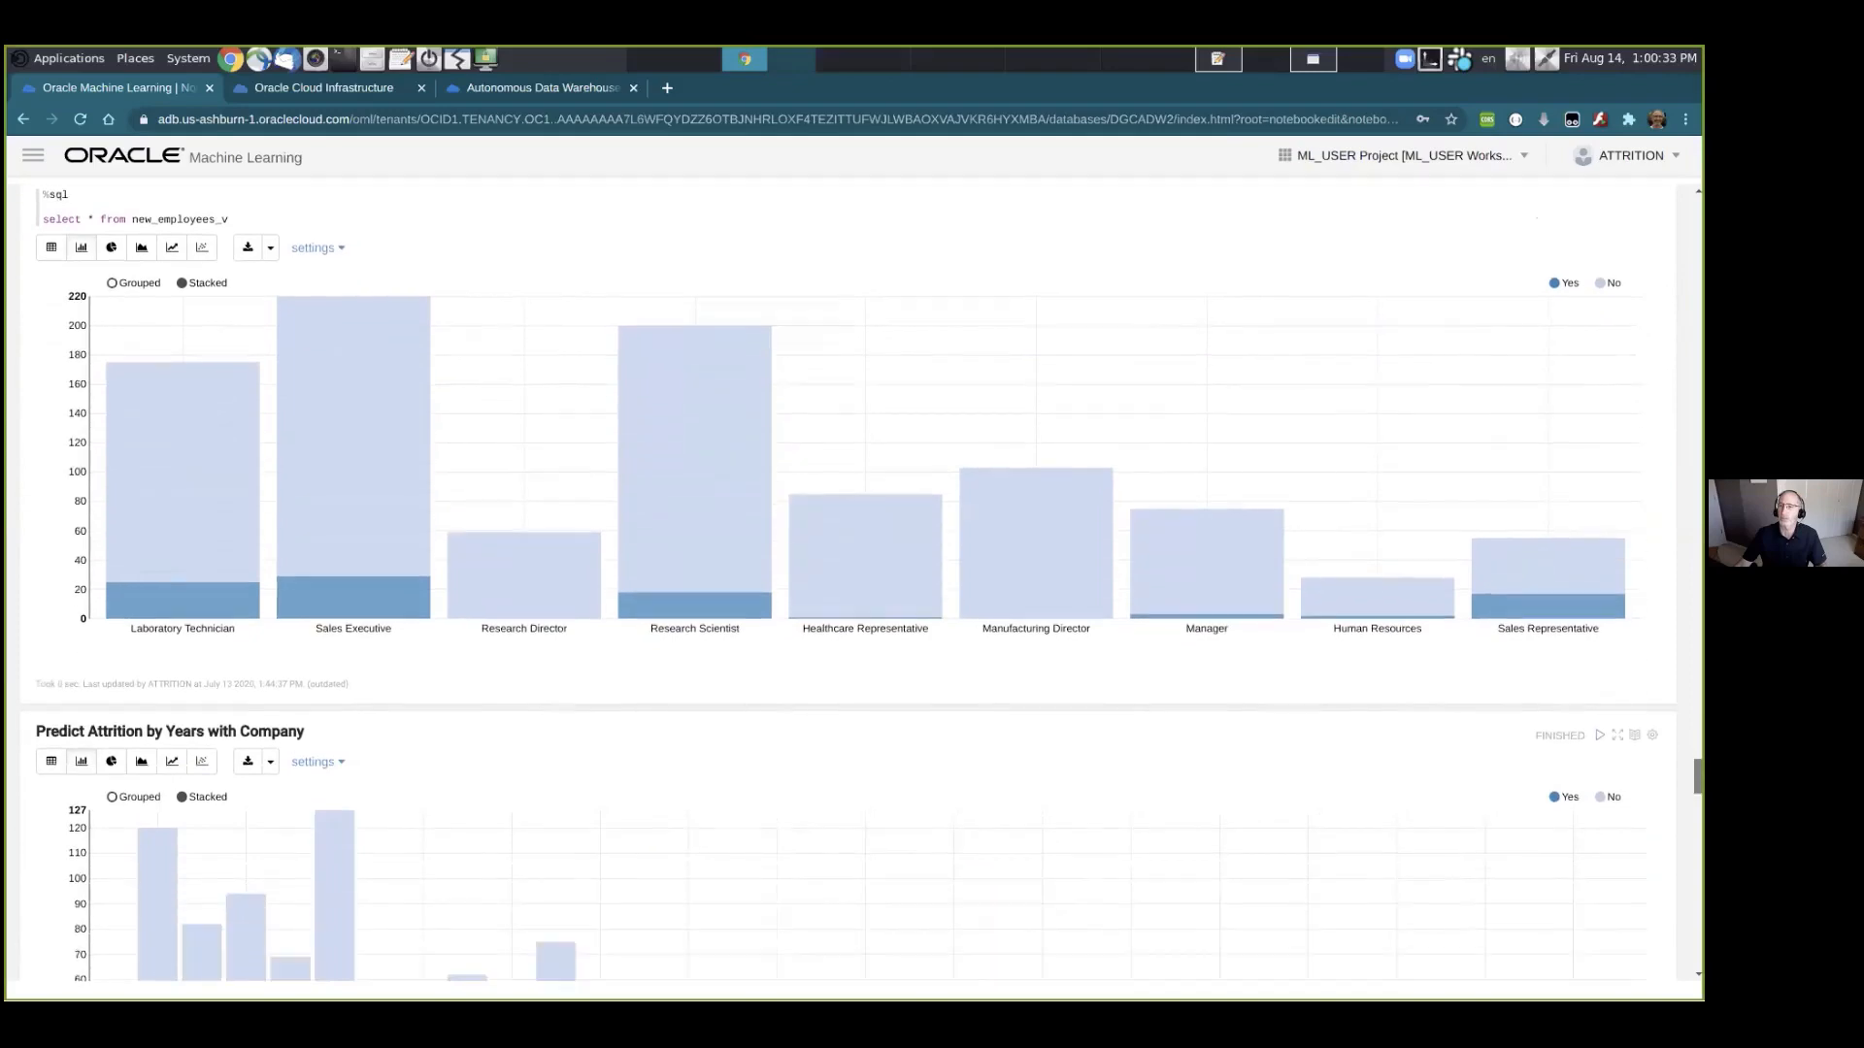
scroll(847, 582, "down", 3)
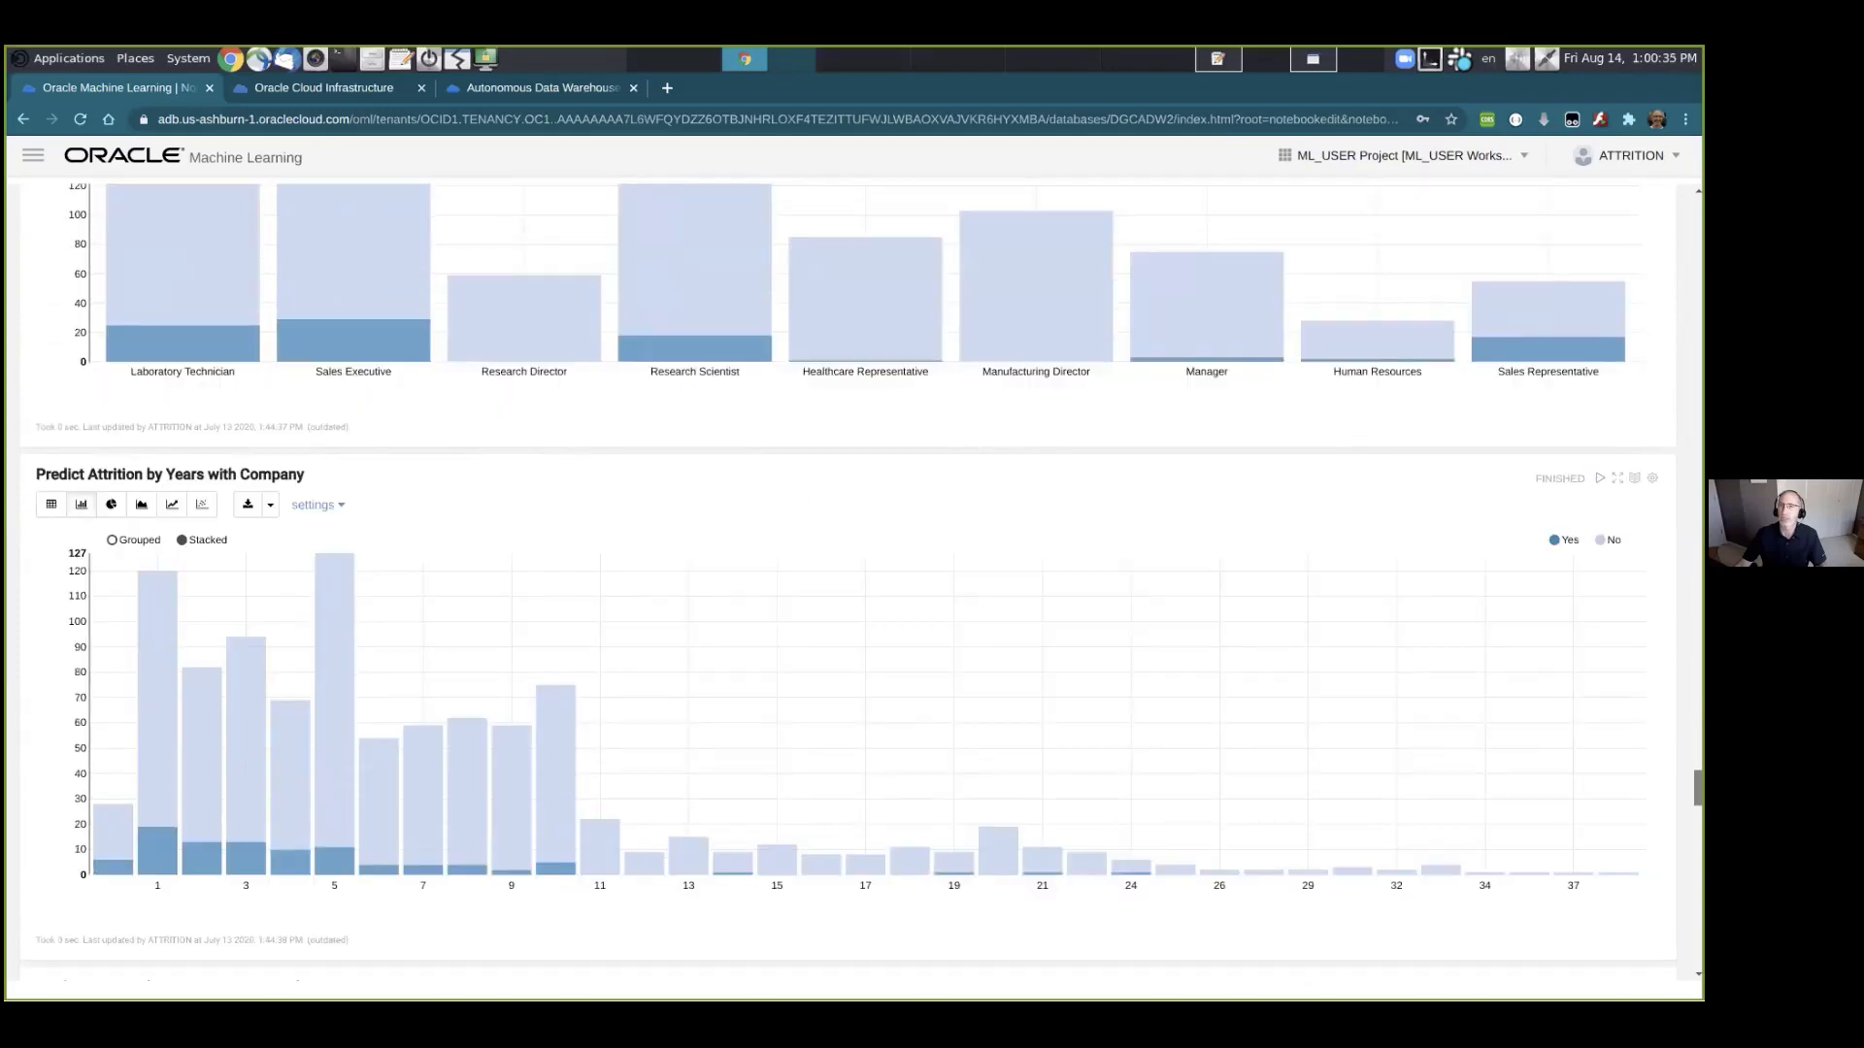
Examine predicted attrition by years in current role and compare the attrition factors for employees under and over 40.
scroll(847, 583, "down", 5)
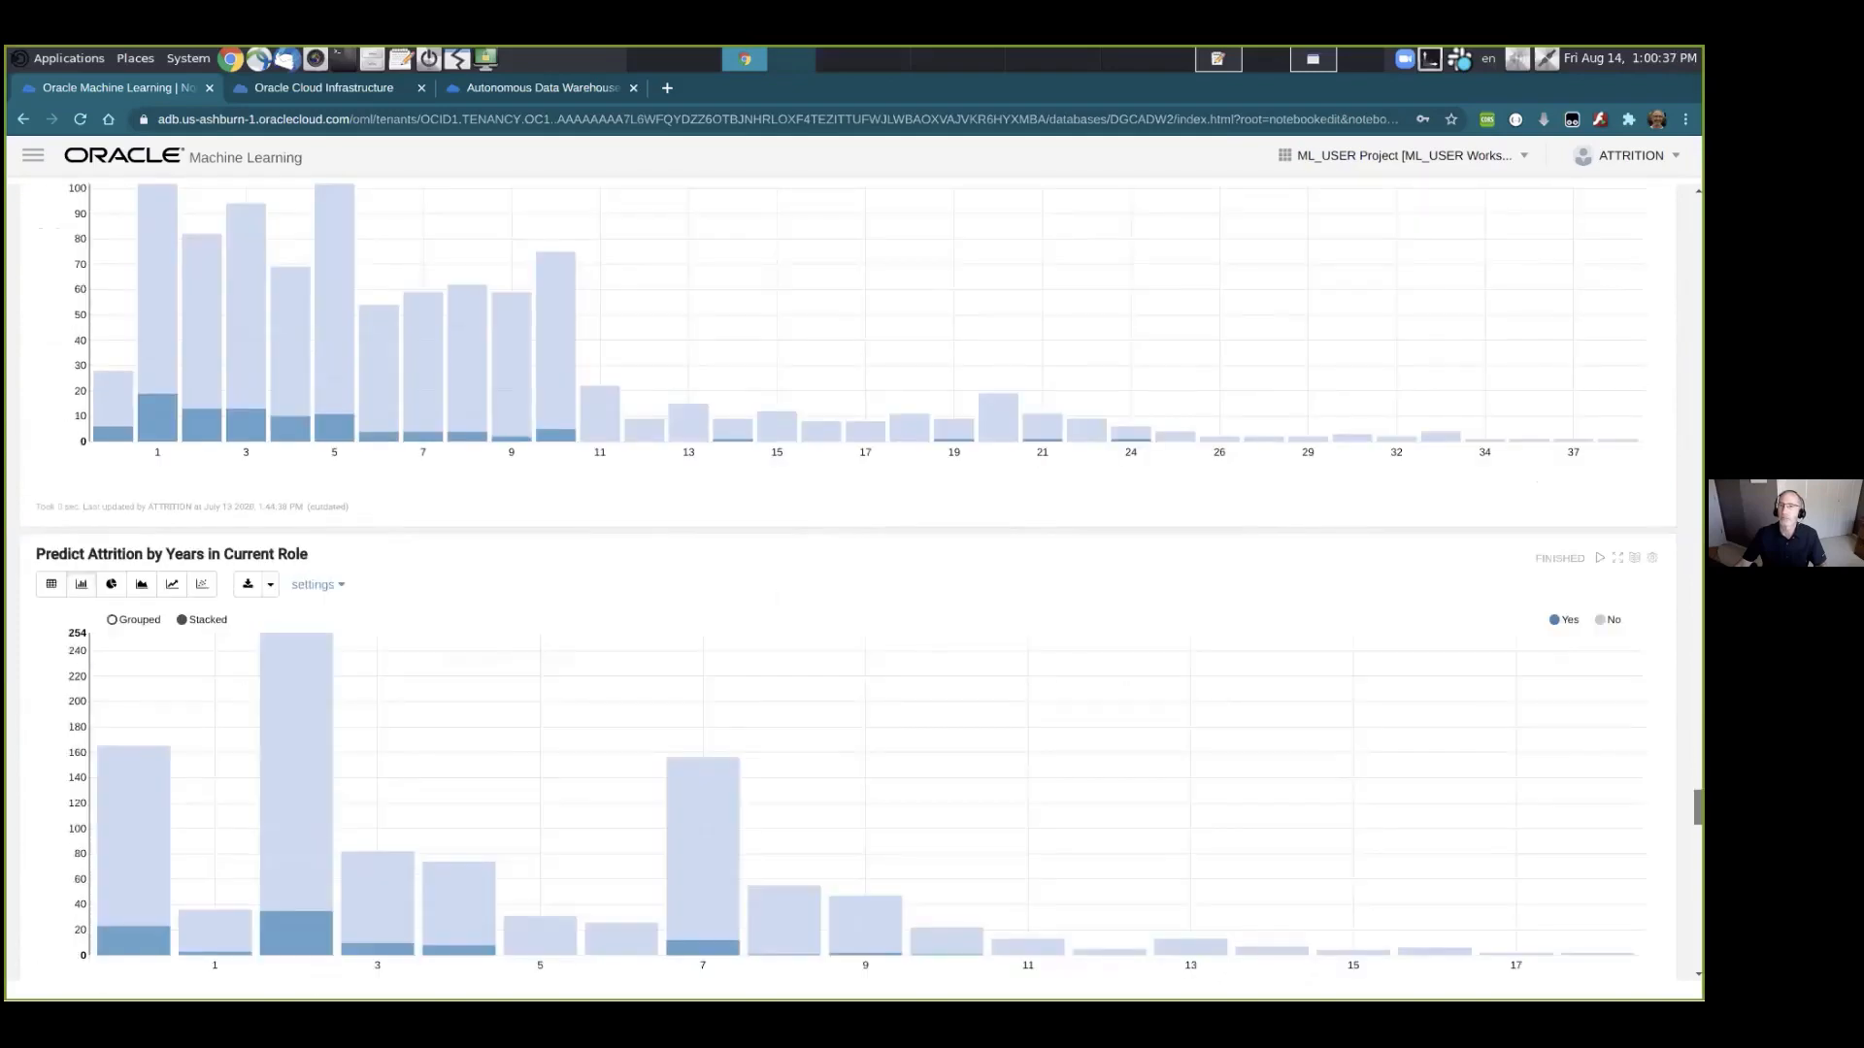
scroll(847, 582, "down", 1)
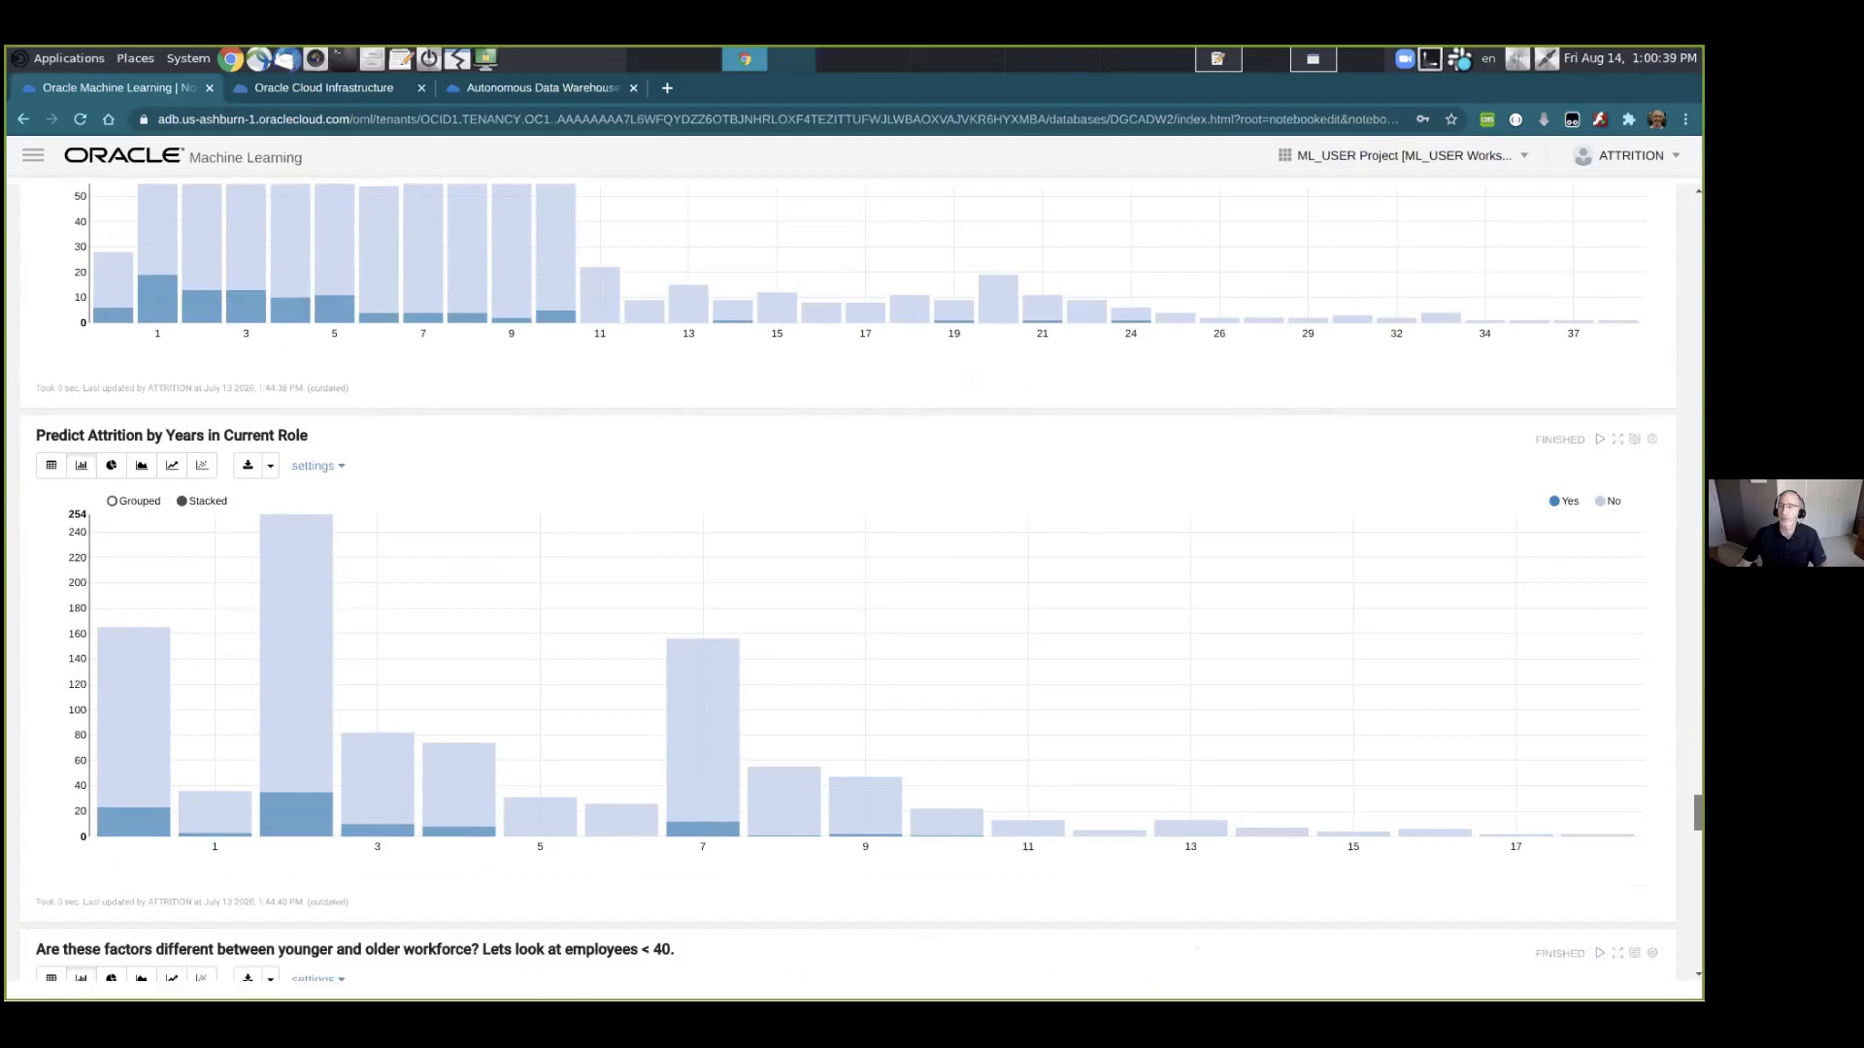
scroll(848, 582, "down", 5)
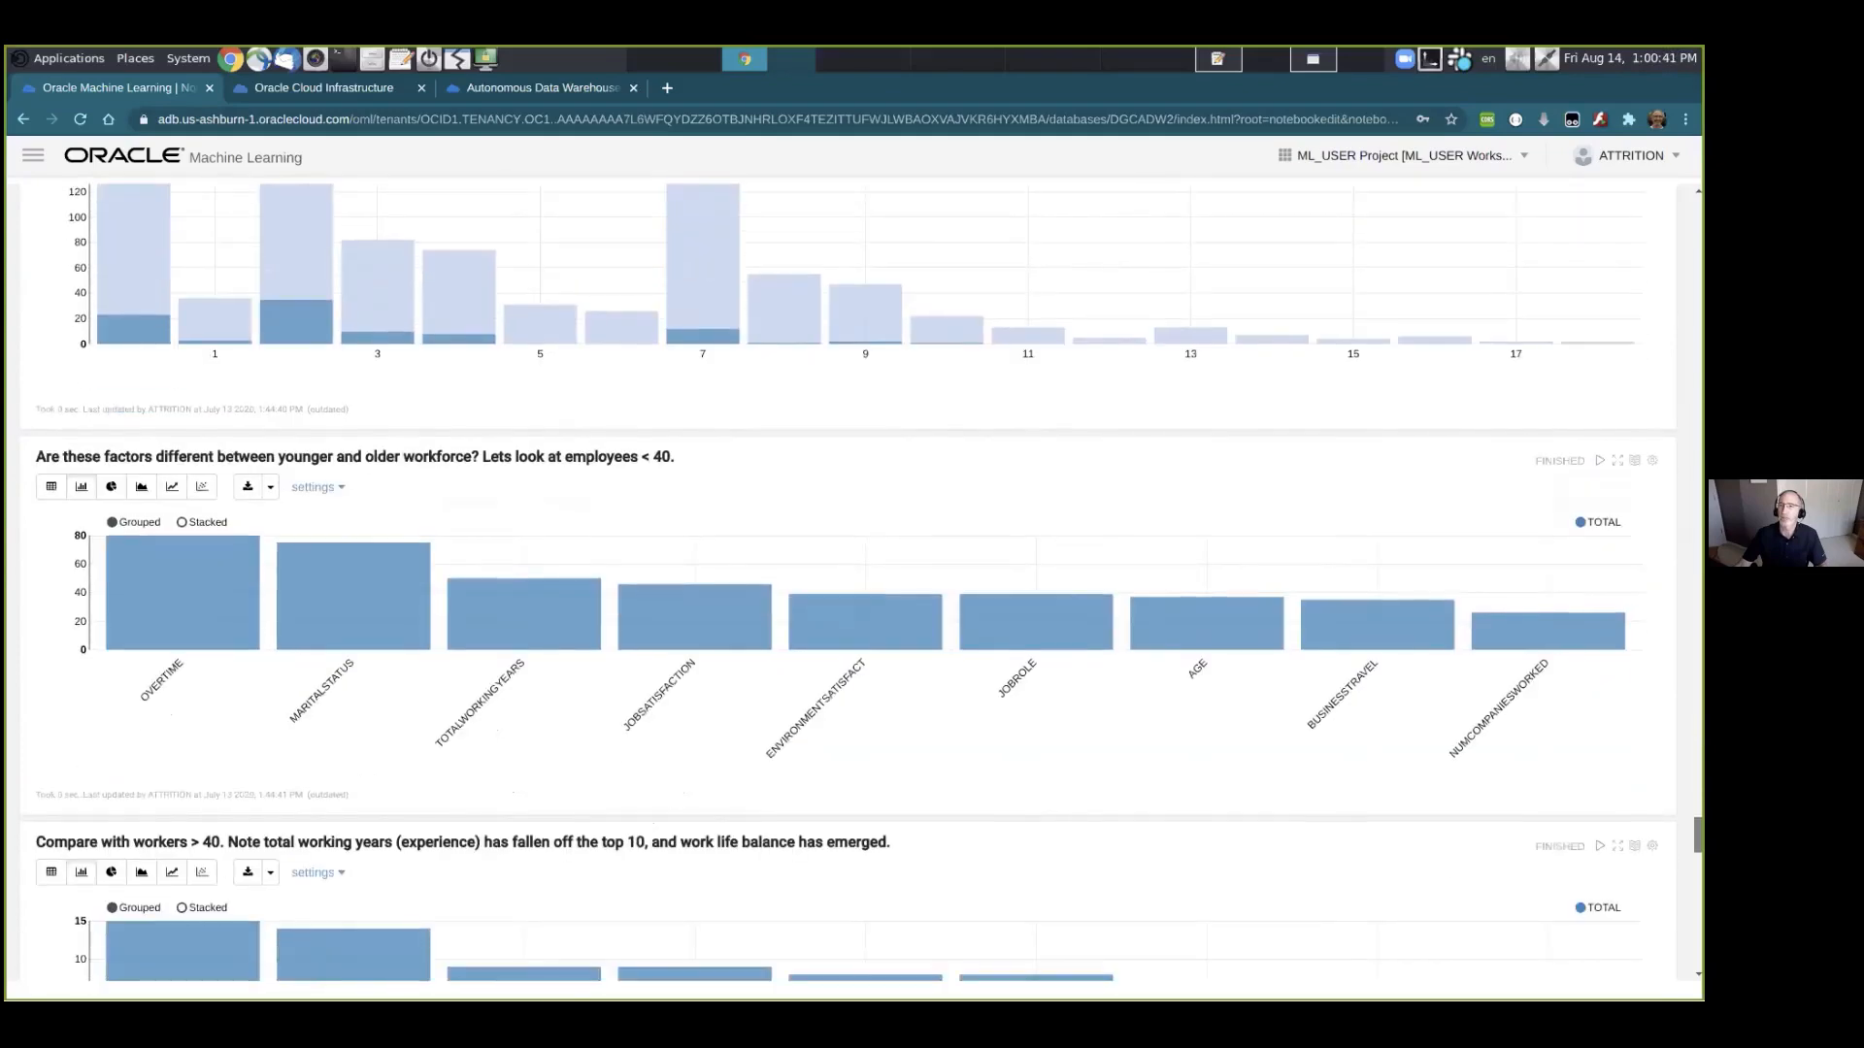
scroll(847, 583, "down", 1)
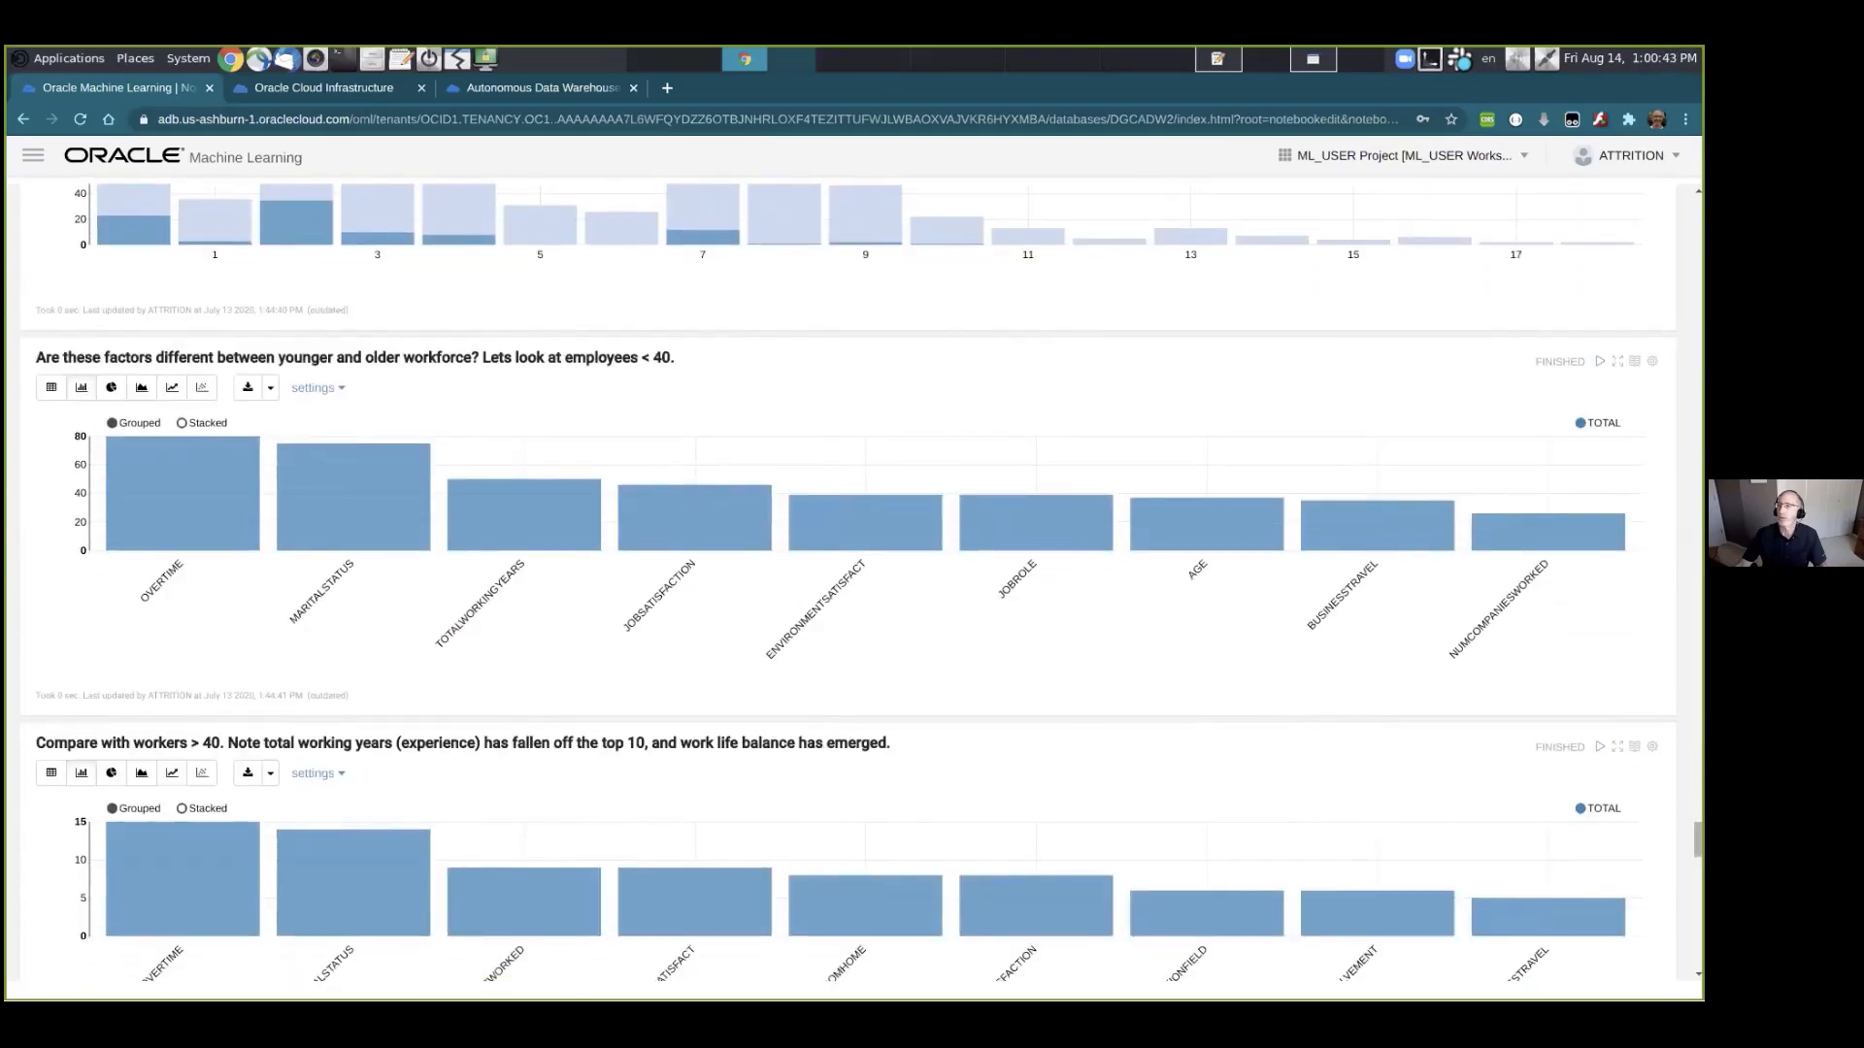
left_click_drag(1698, 839, 1697, 841)
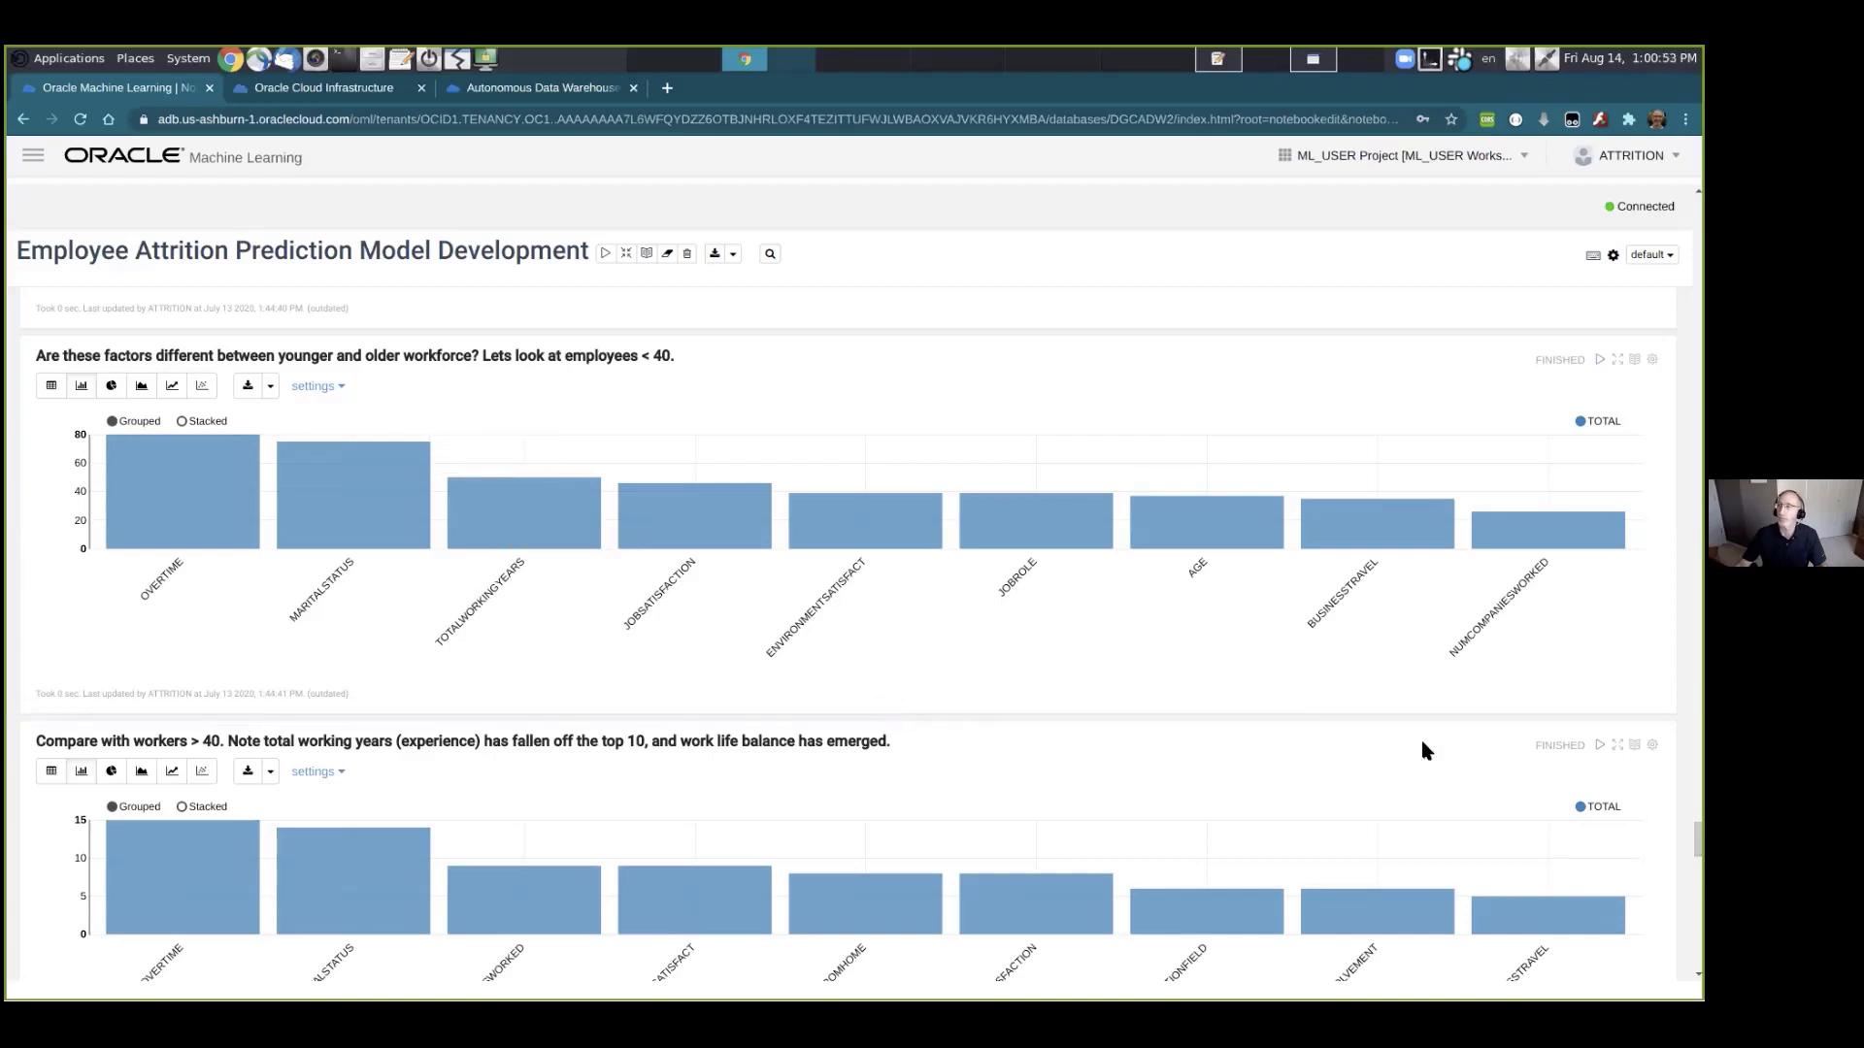
Examine the what-if chart comparing attrition under no overtime, current overtime and all overtime.
left_click_drag(1698, 840, 1698, 864)
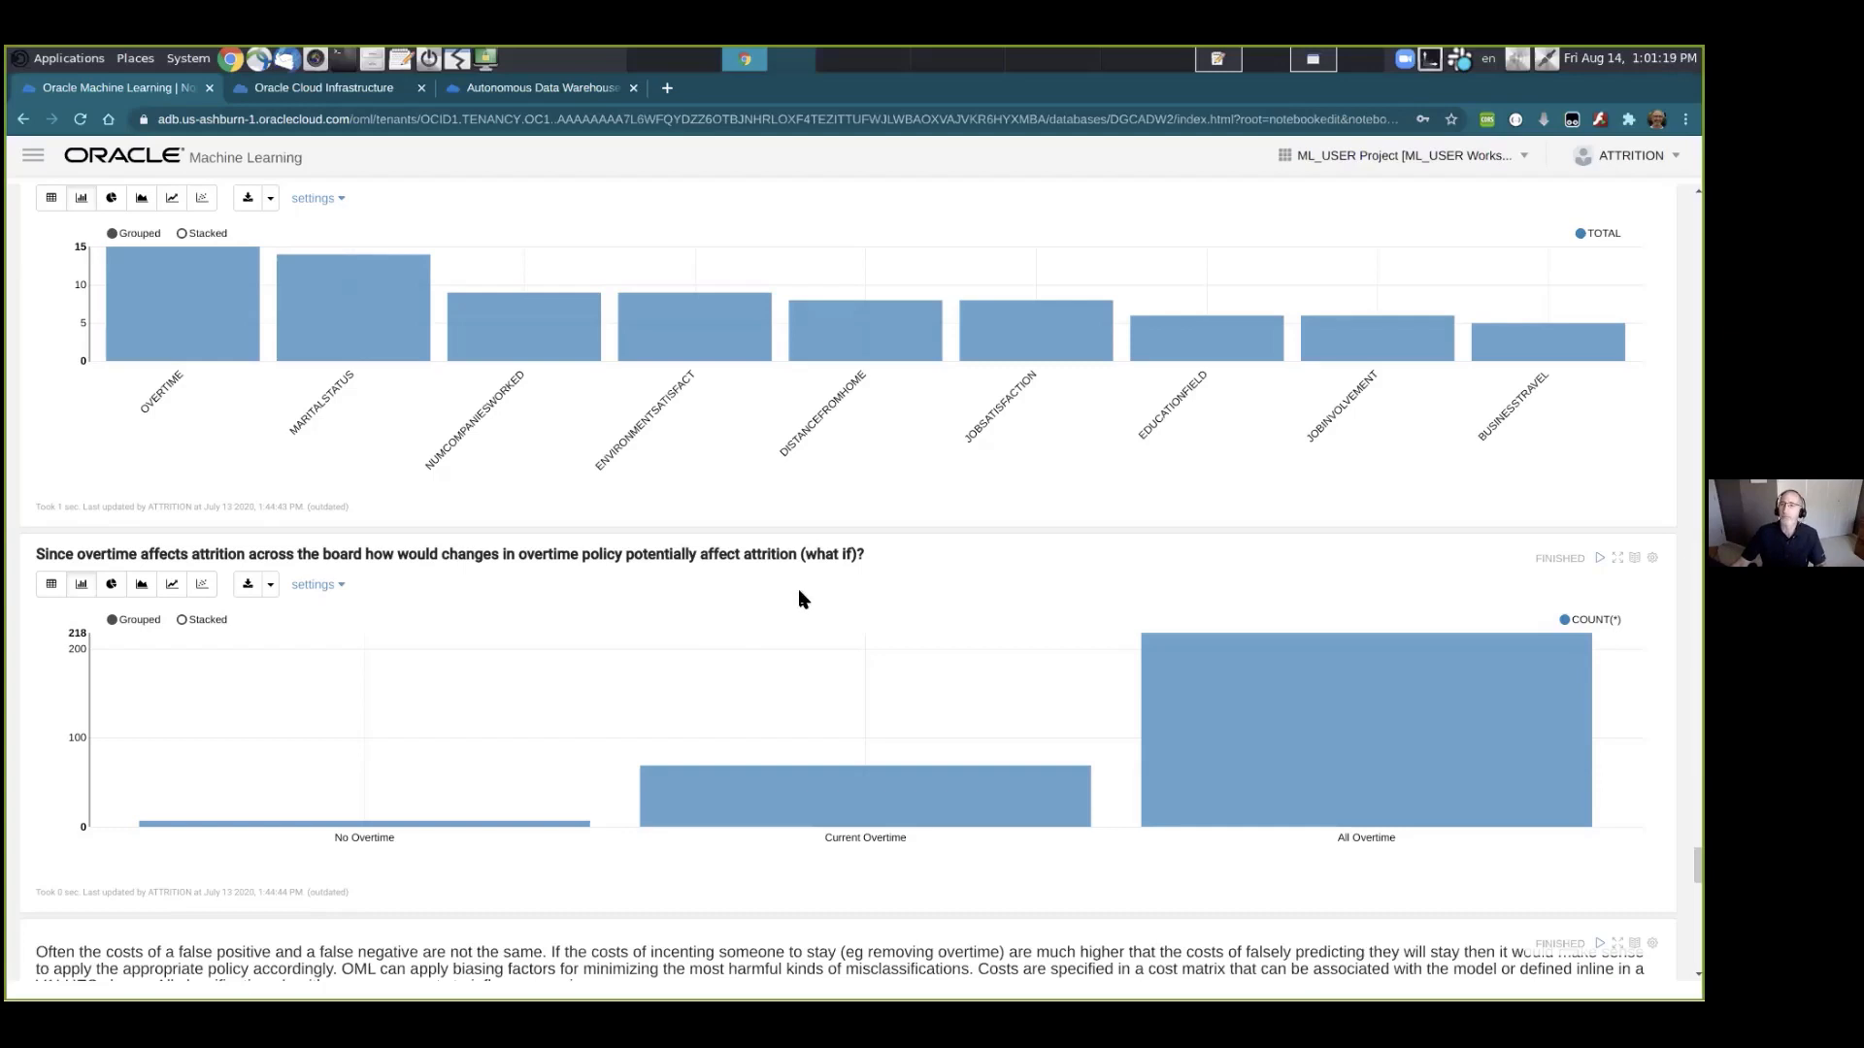
mouse_move(767, 804)
mouse_move(550, 828)
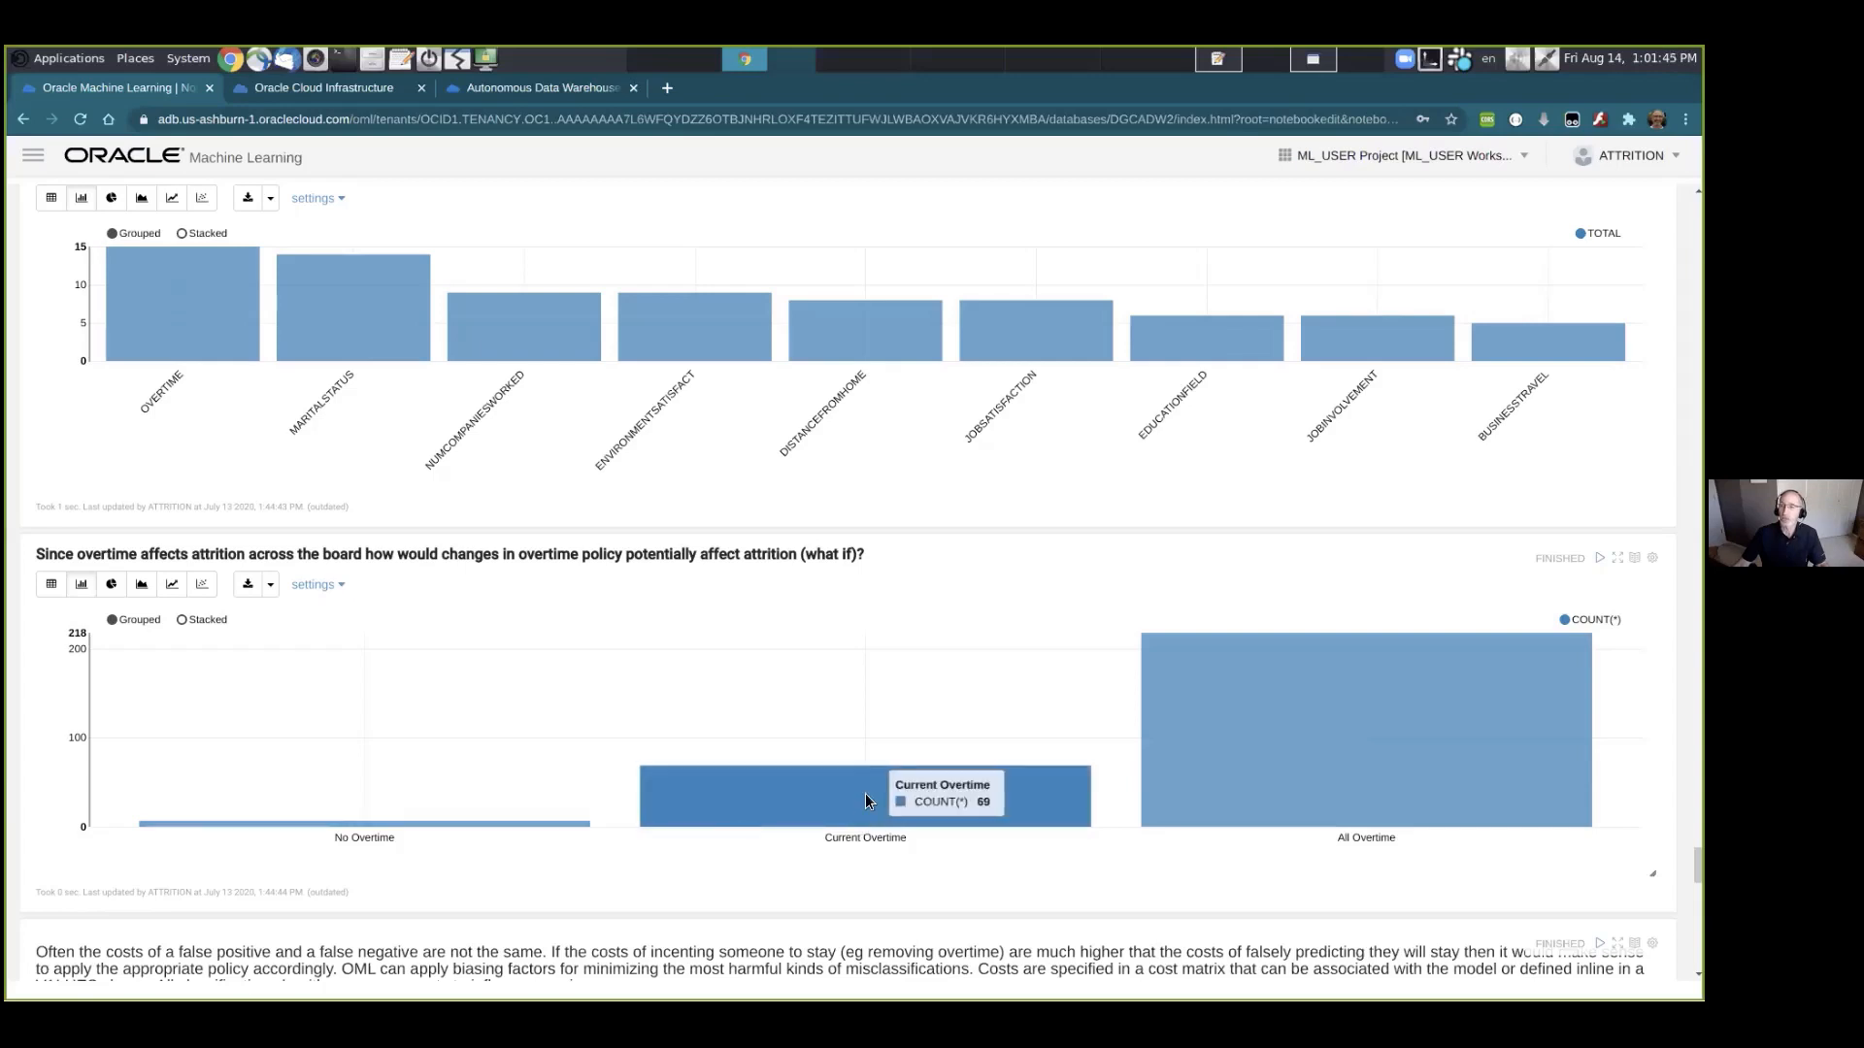
mouse_move(1209, 767)
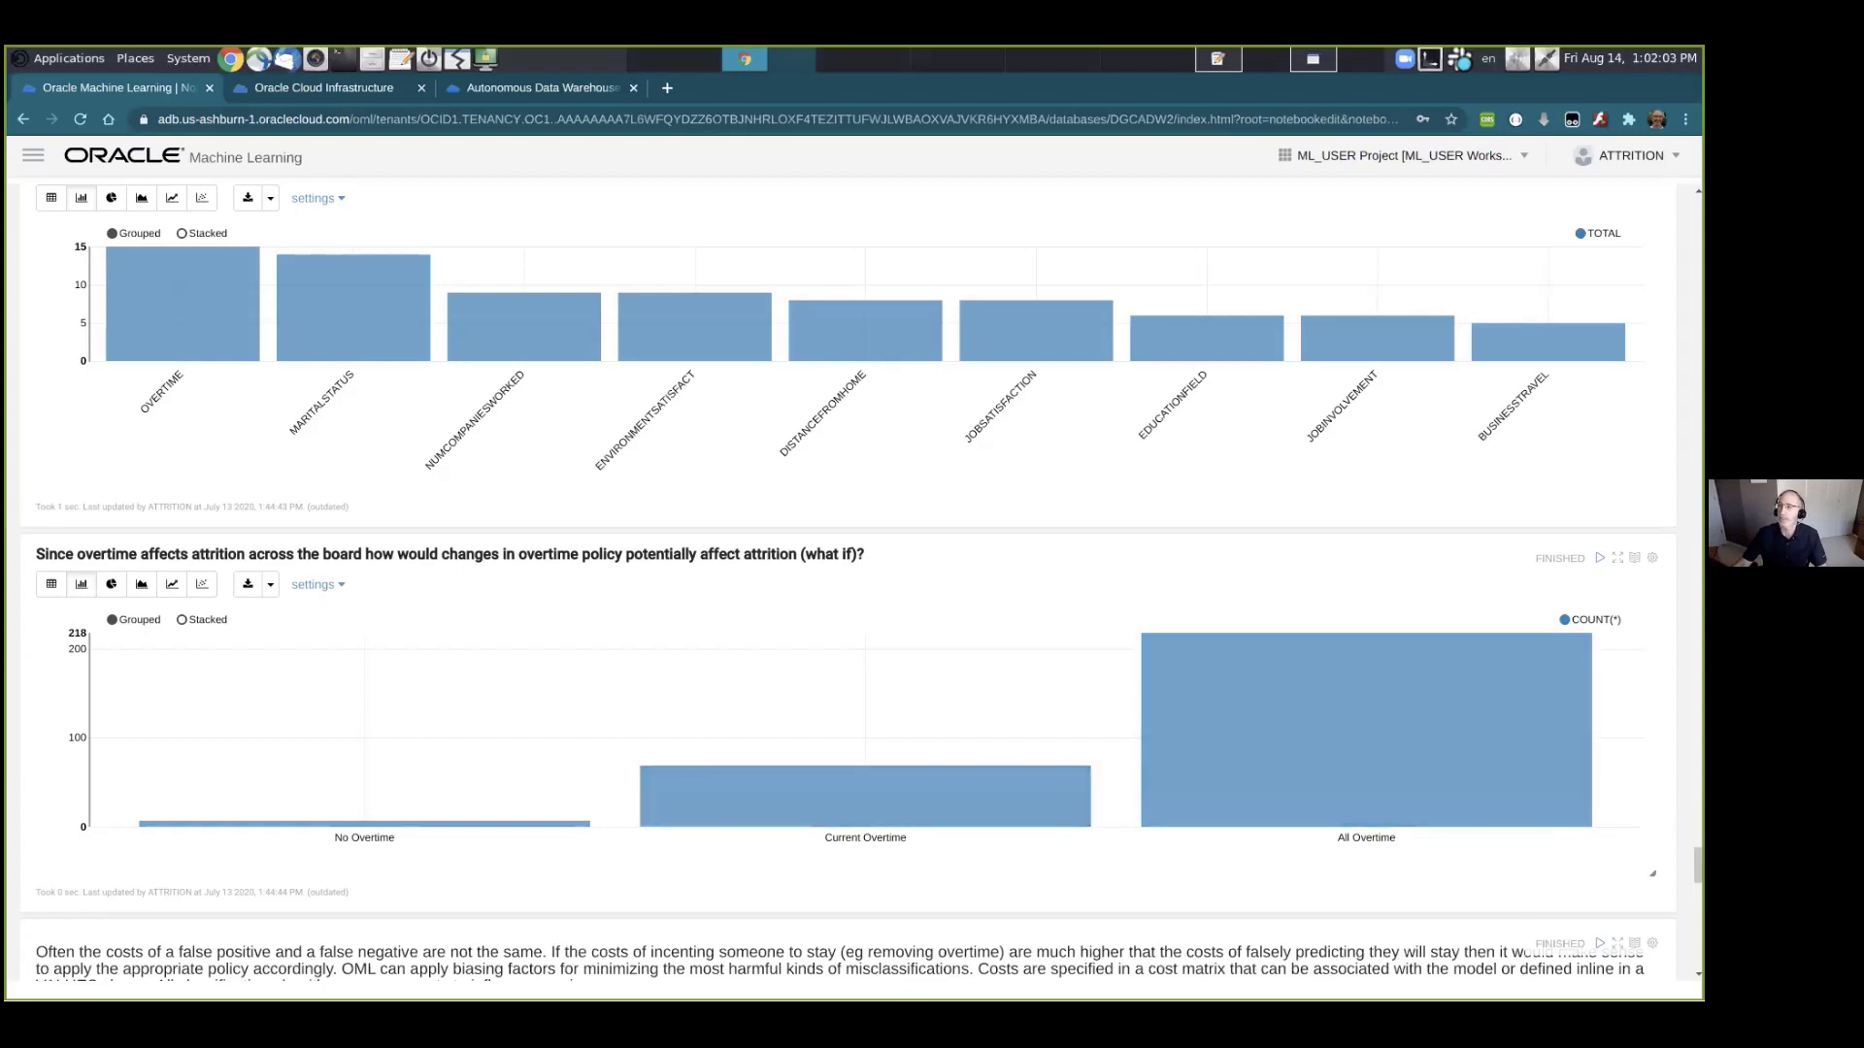
Examine the cost matrix section and the Net effect of bias chart, showing its query briefly and hiding it again.
left_click_drag(1698, 864, 1698, 895)
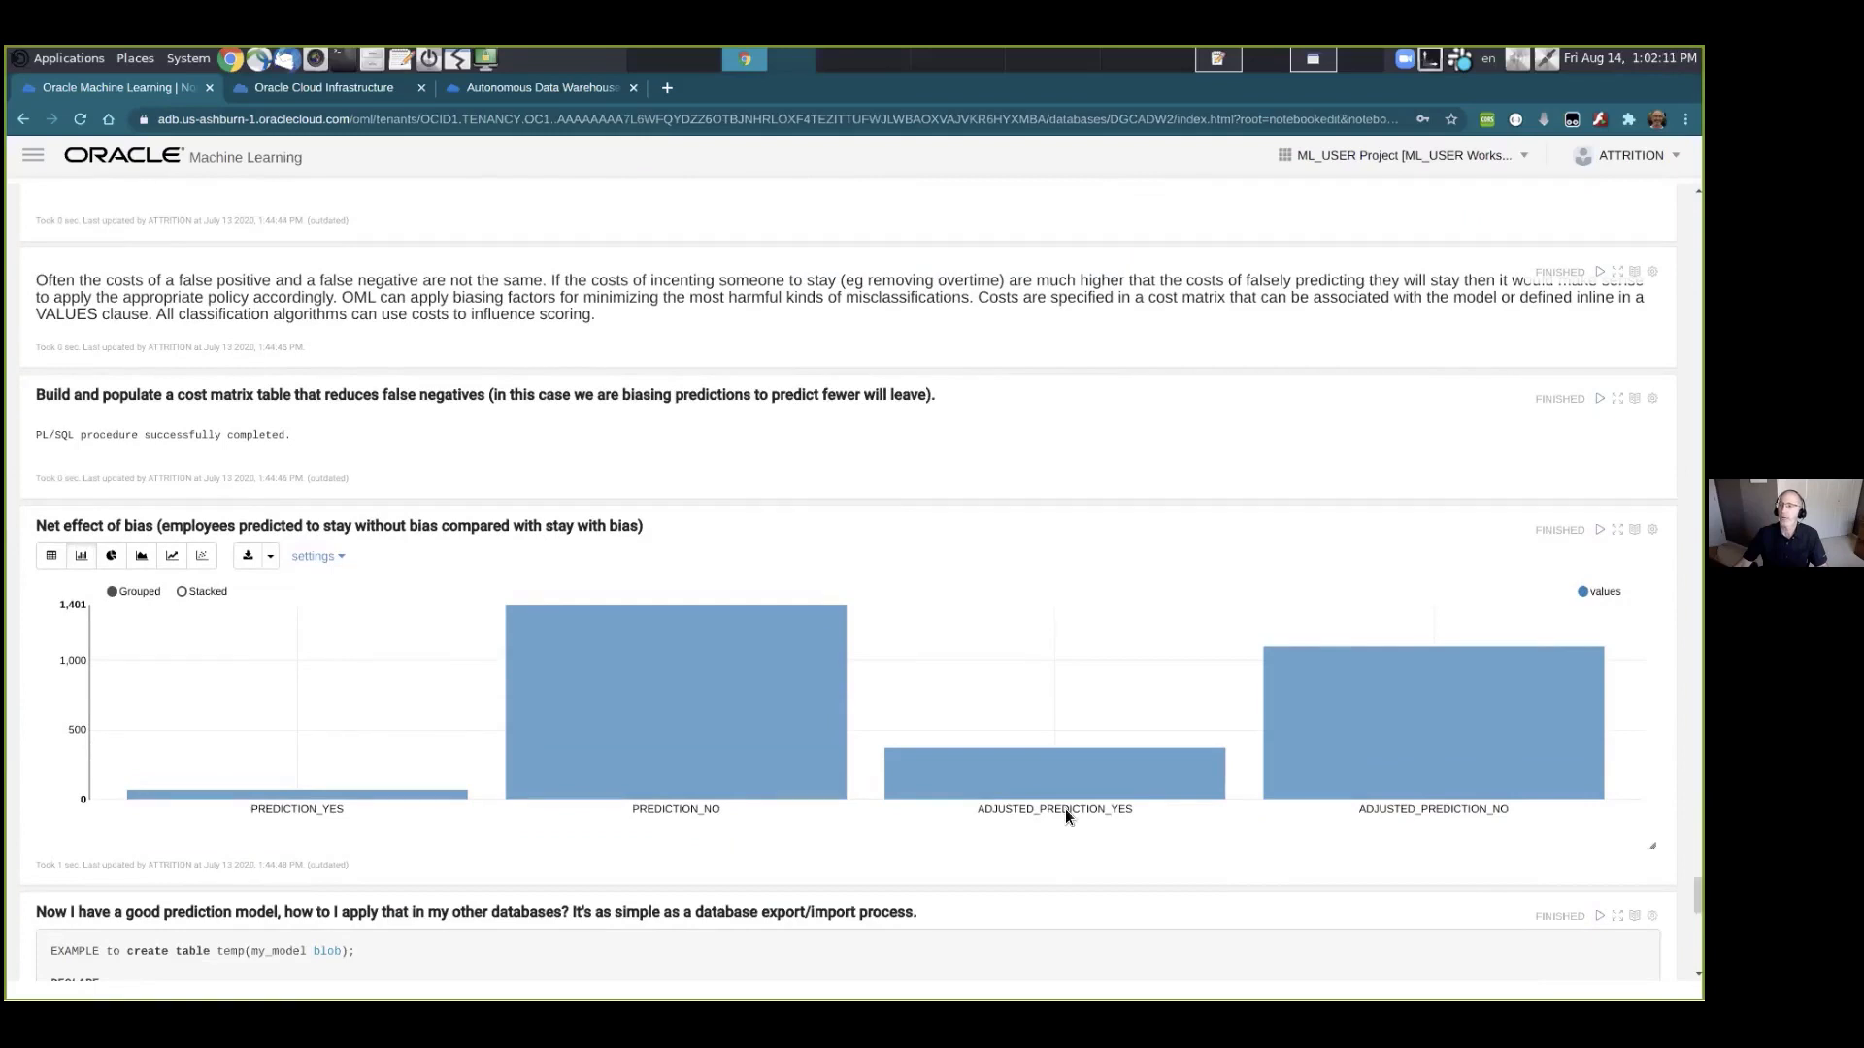
mouse_move(585, 733)
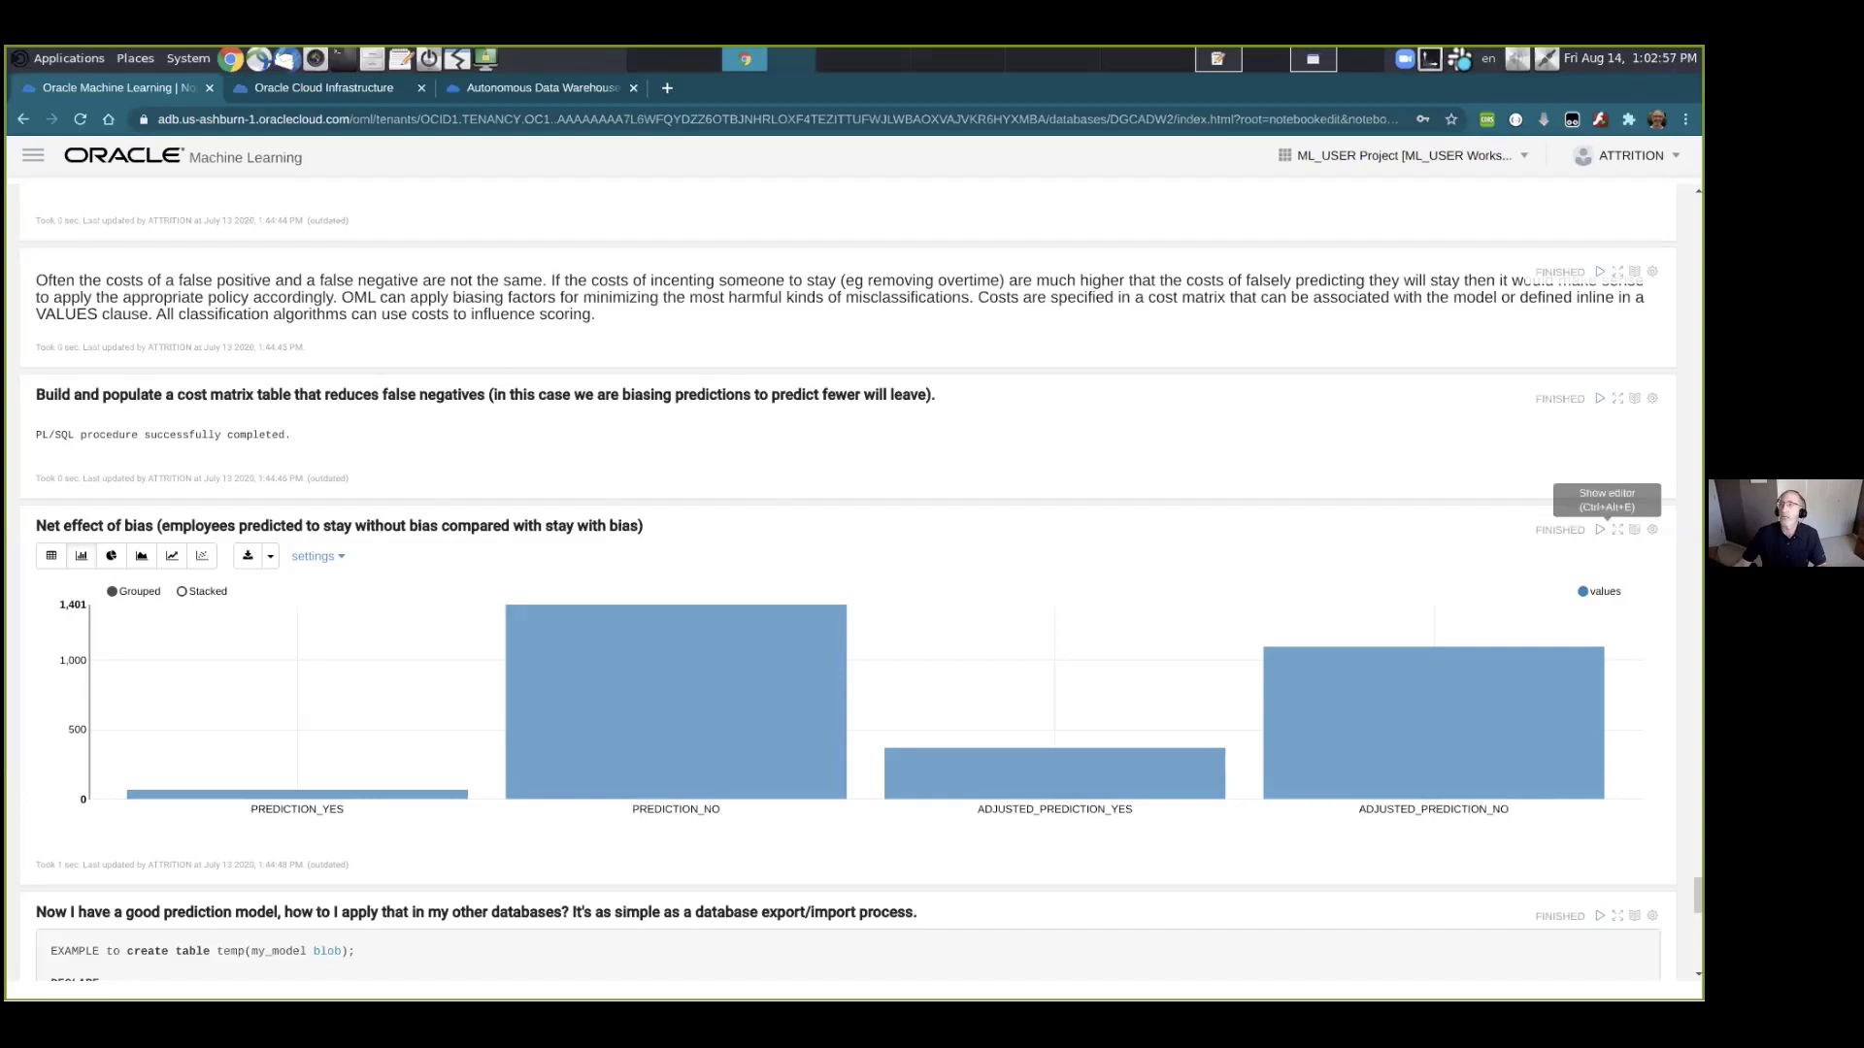
left_click(1617, 530)
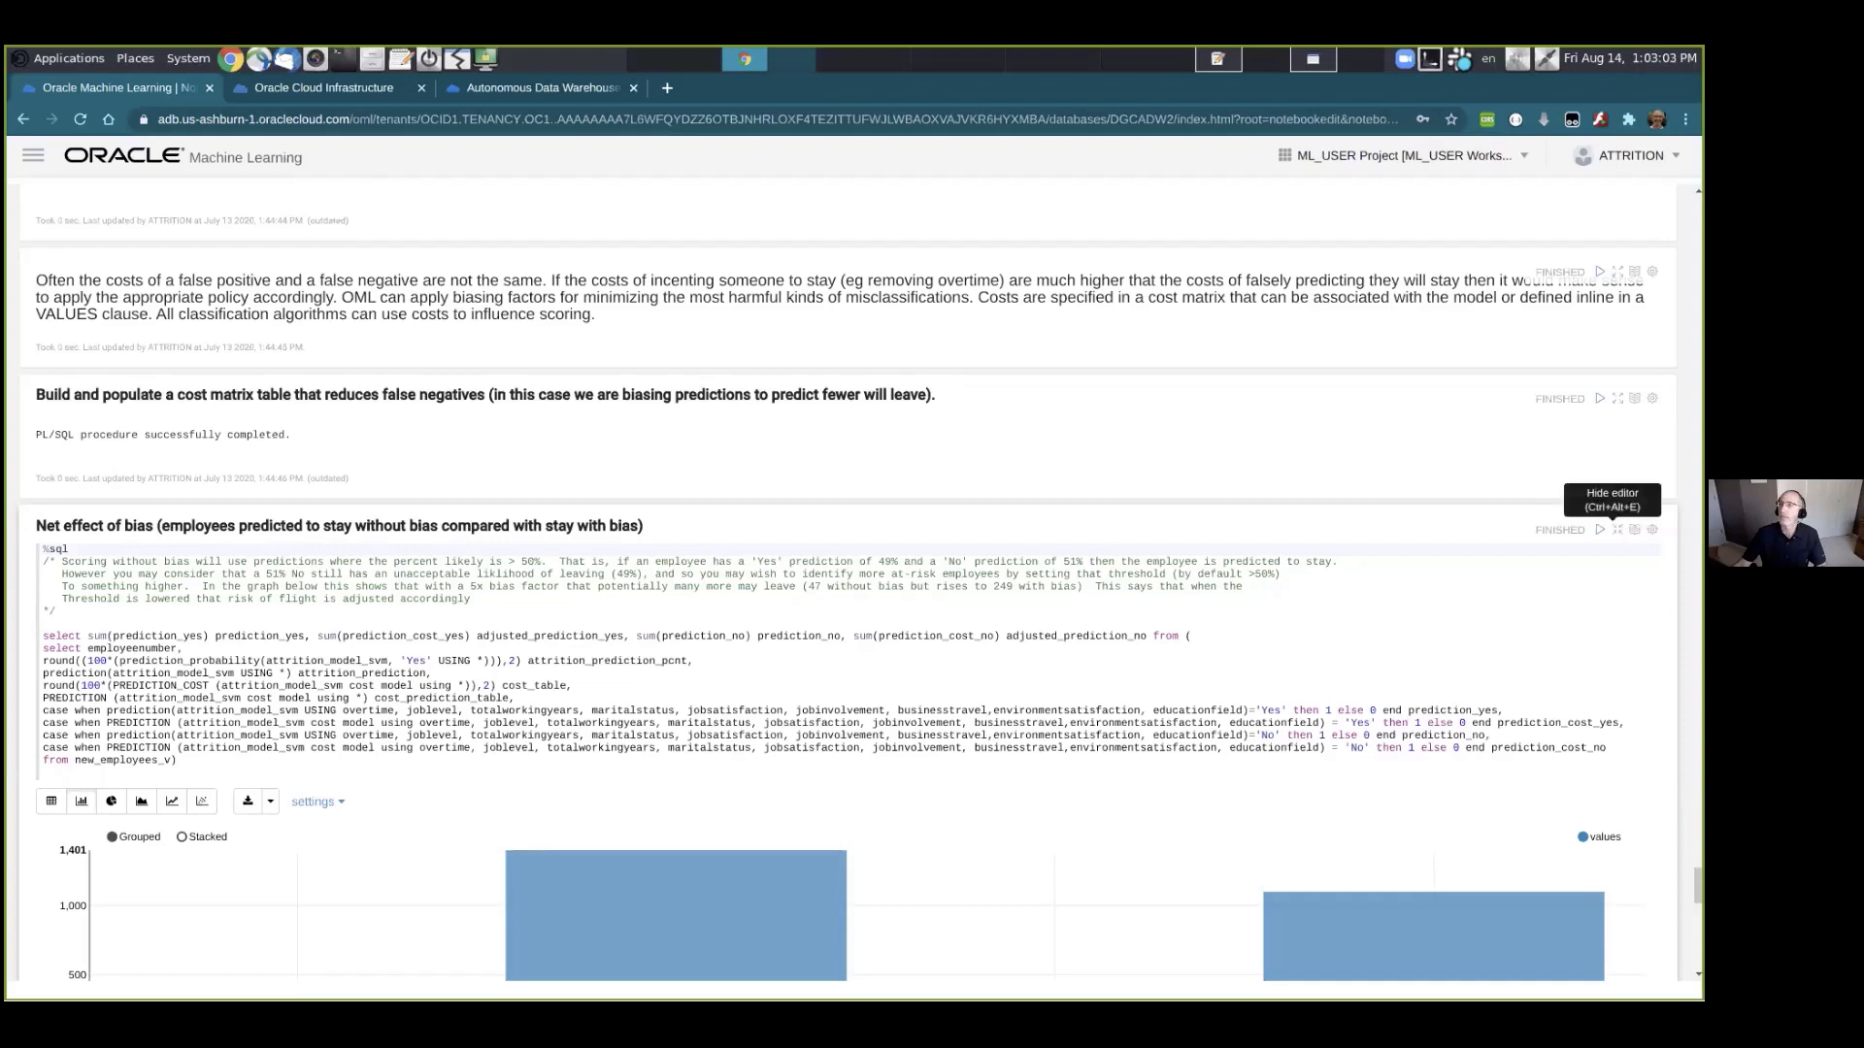
left_click(1617, 530)
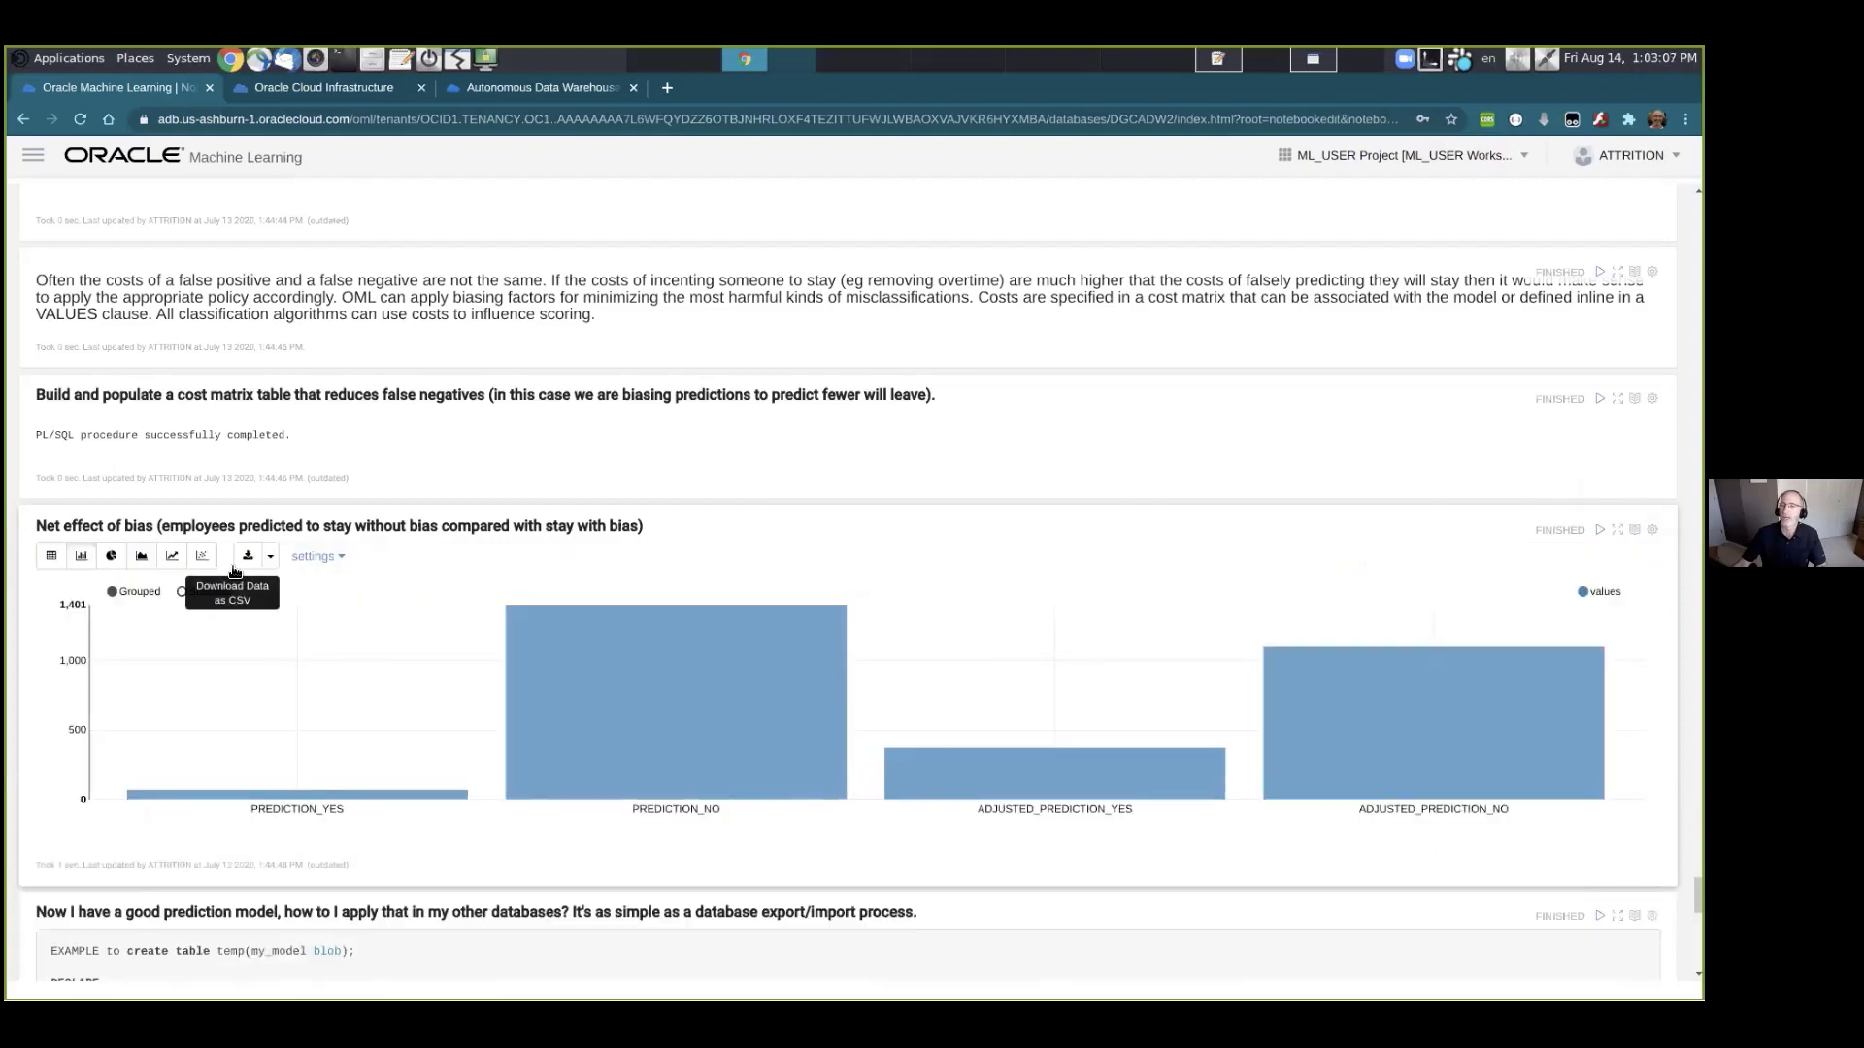
mouse_move(556, 667)
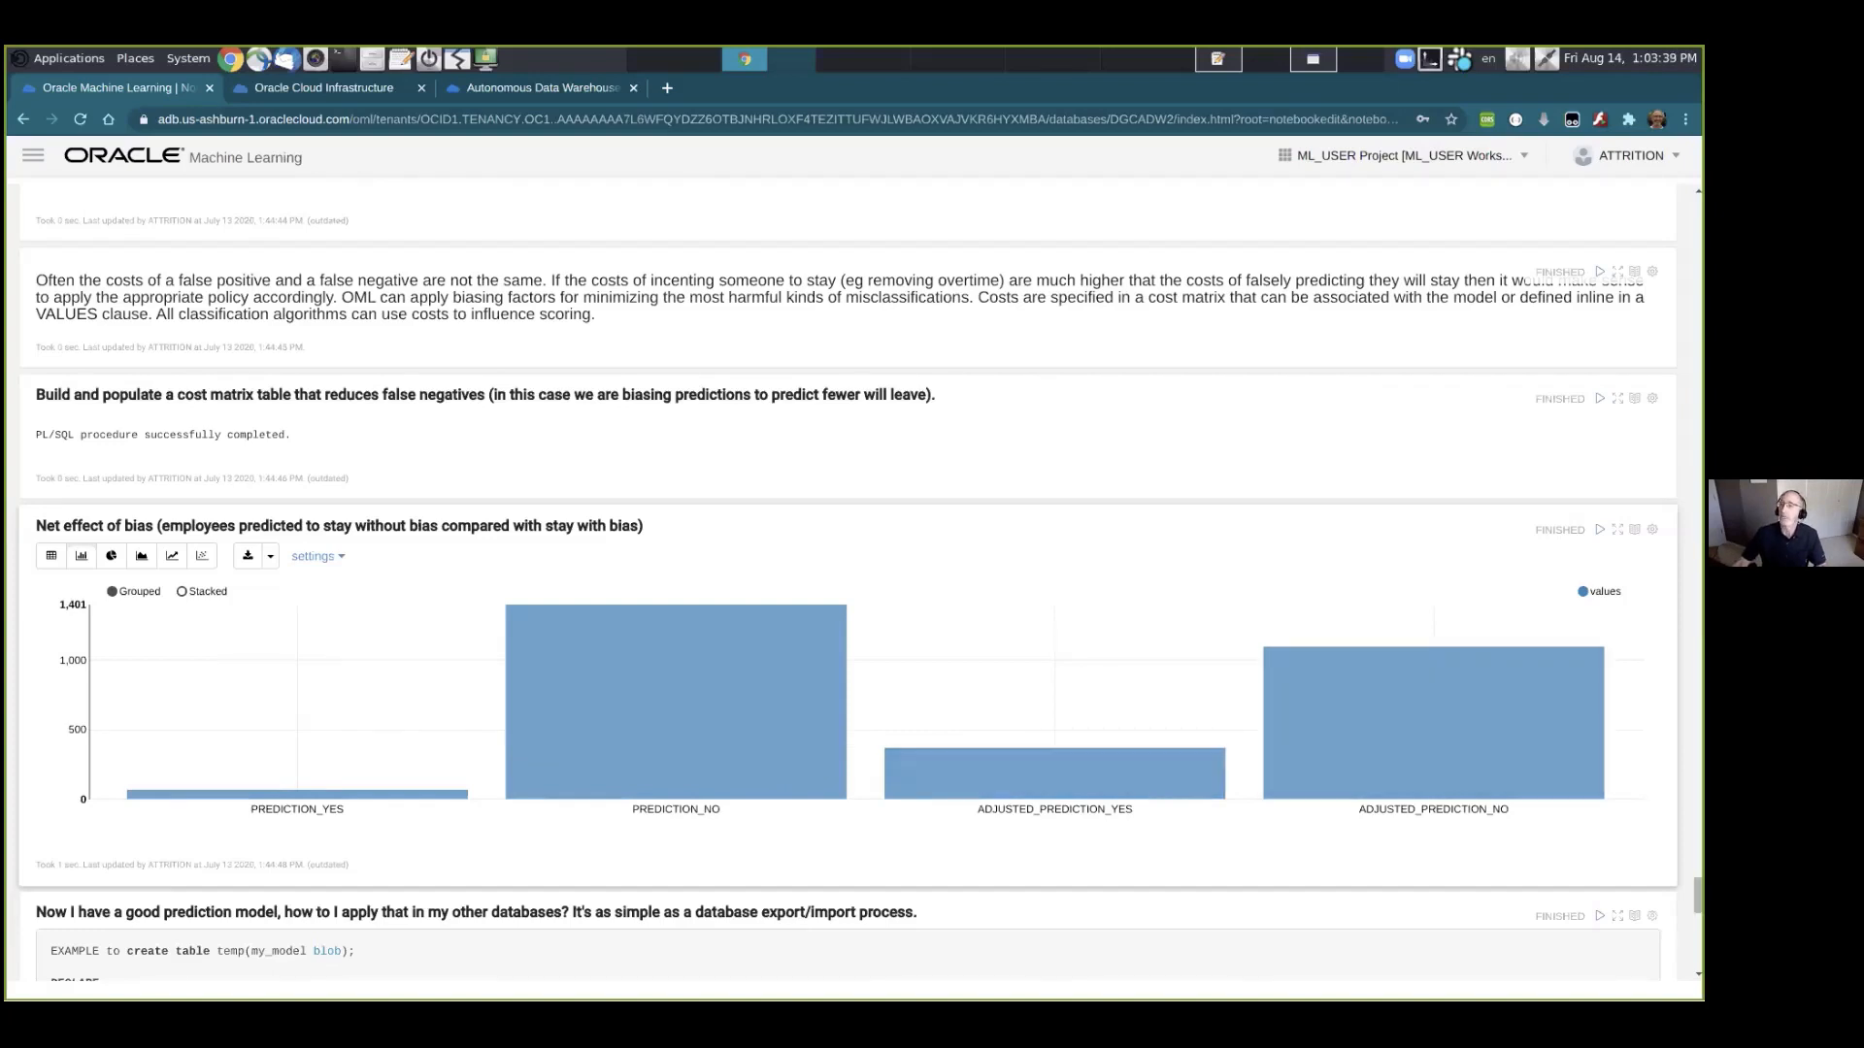
Read the export/import code example for moving ATTRITION_MODEL_SVM to other databases.
scroll(844, 583, "down", 5)
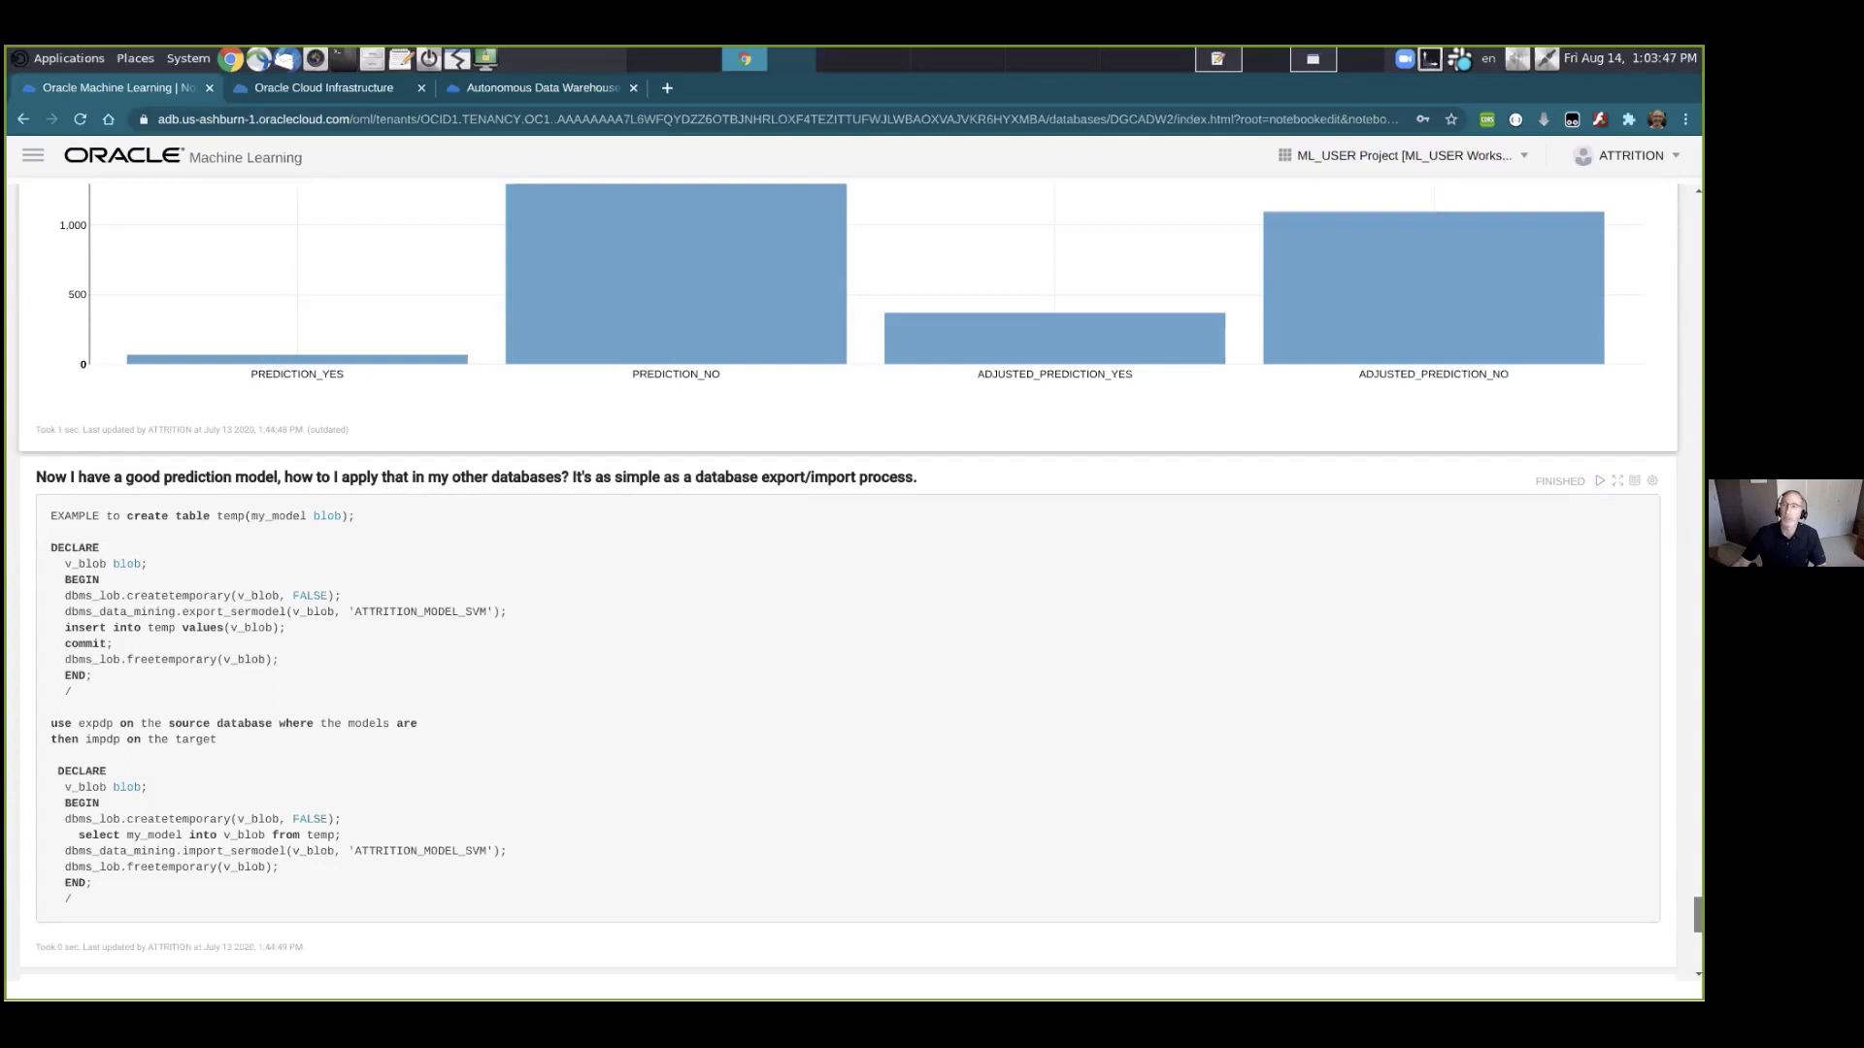
scroll(850, 579, "up", 1)
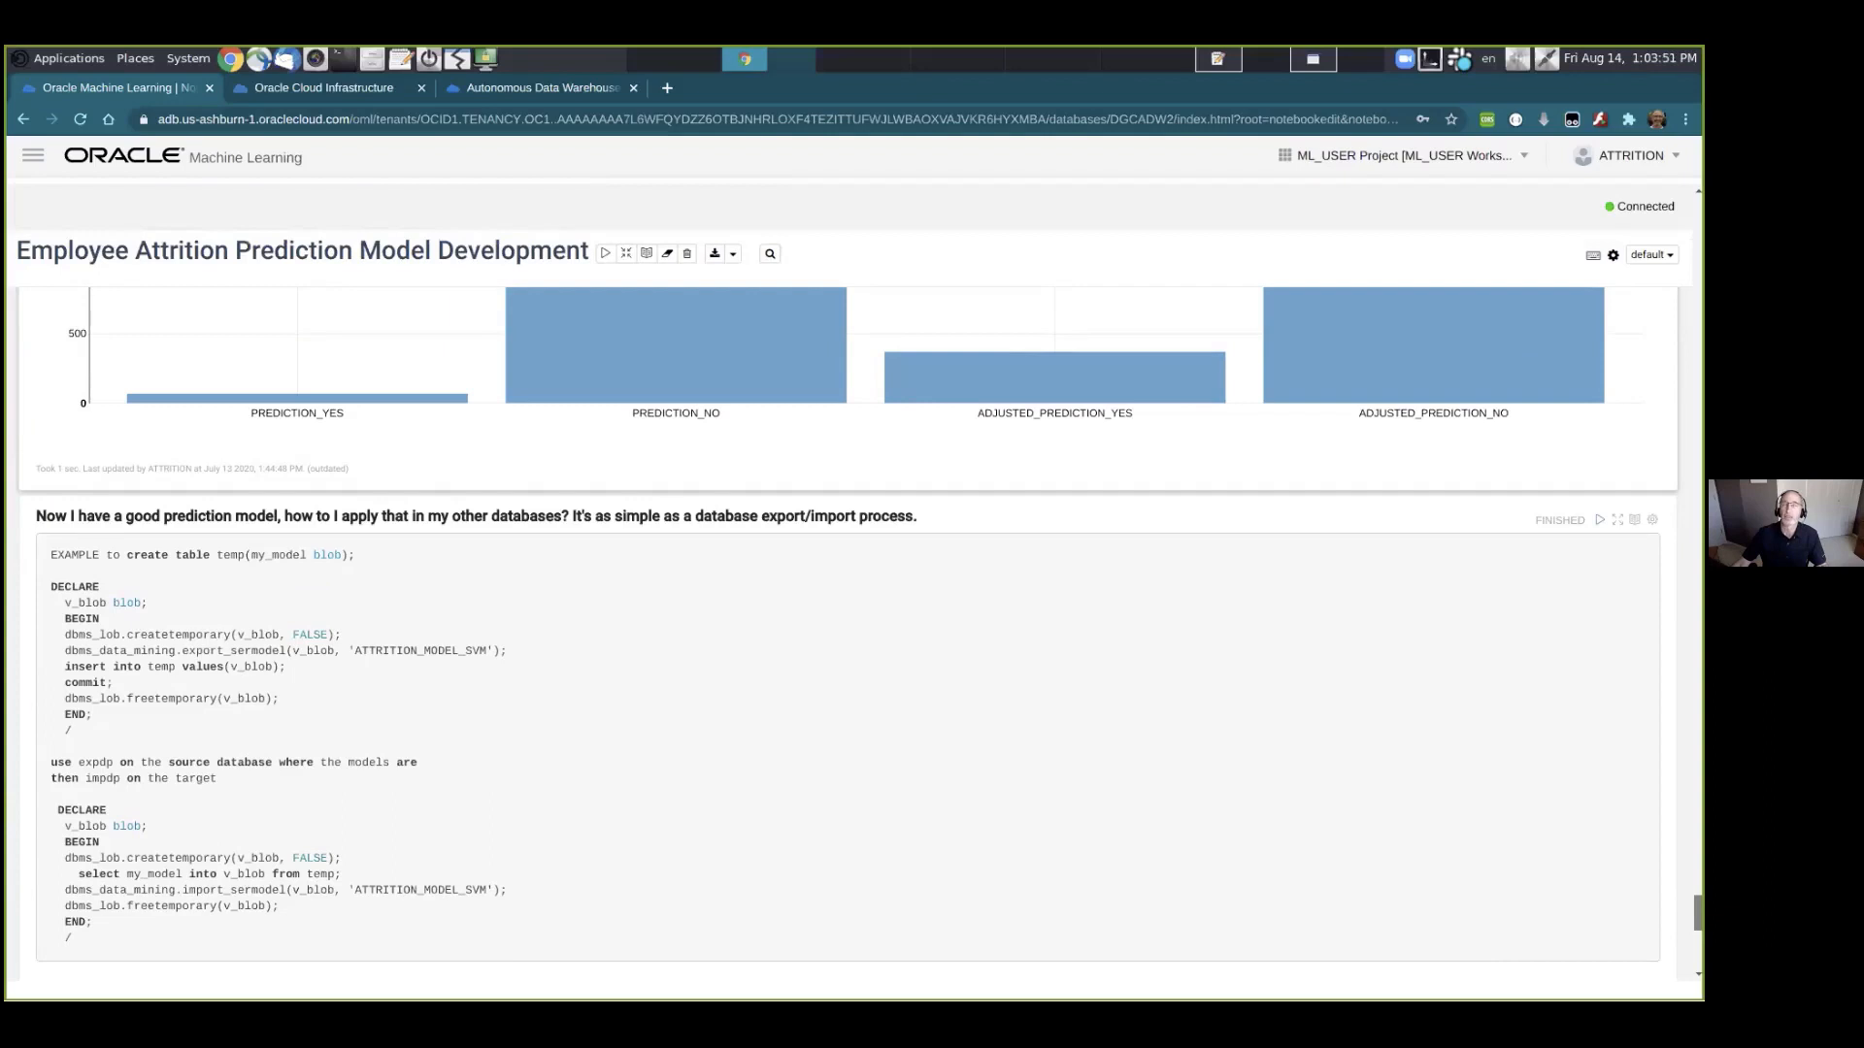
scroll(848, 633, "up", 4)
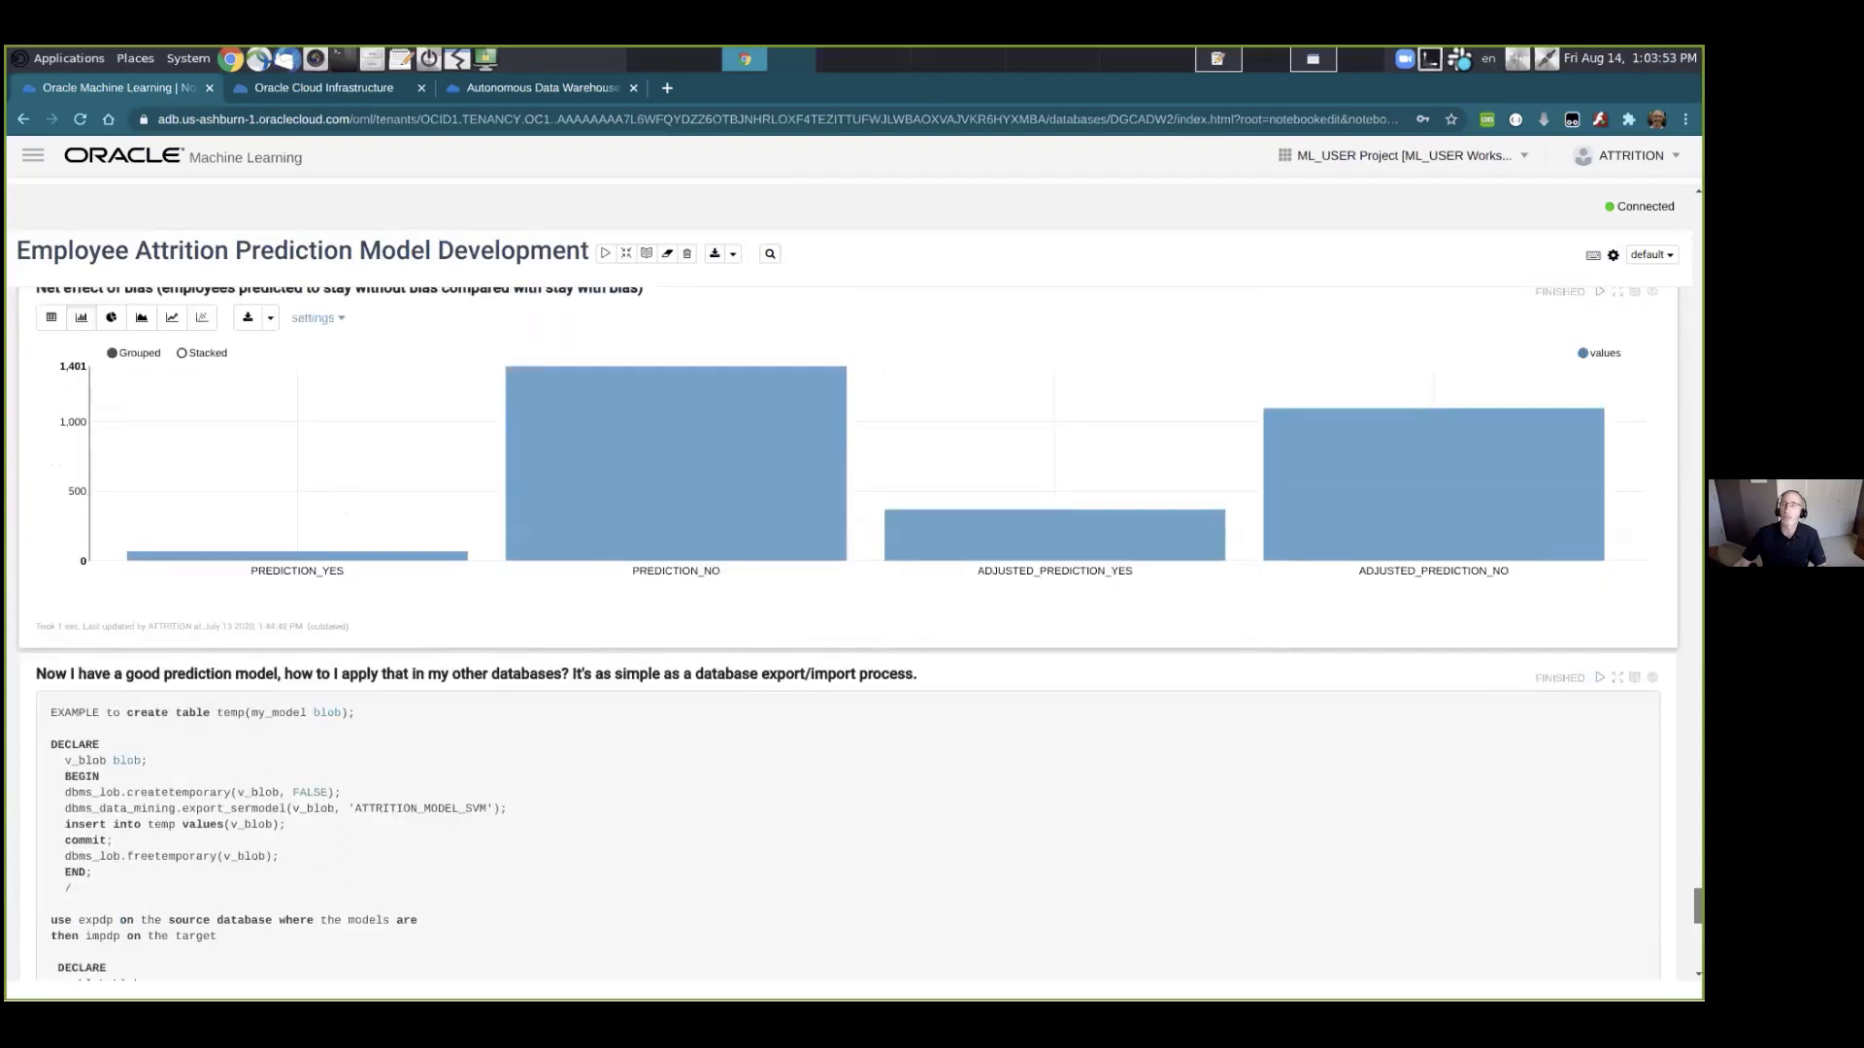
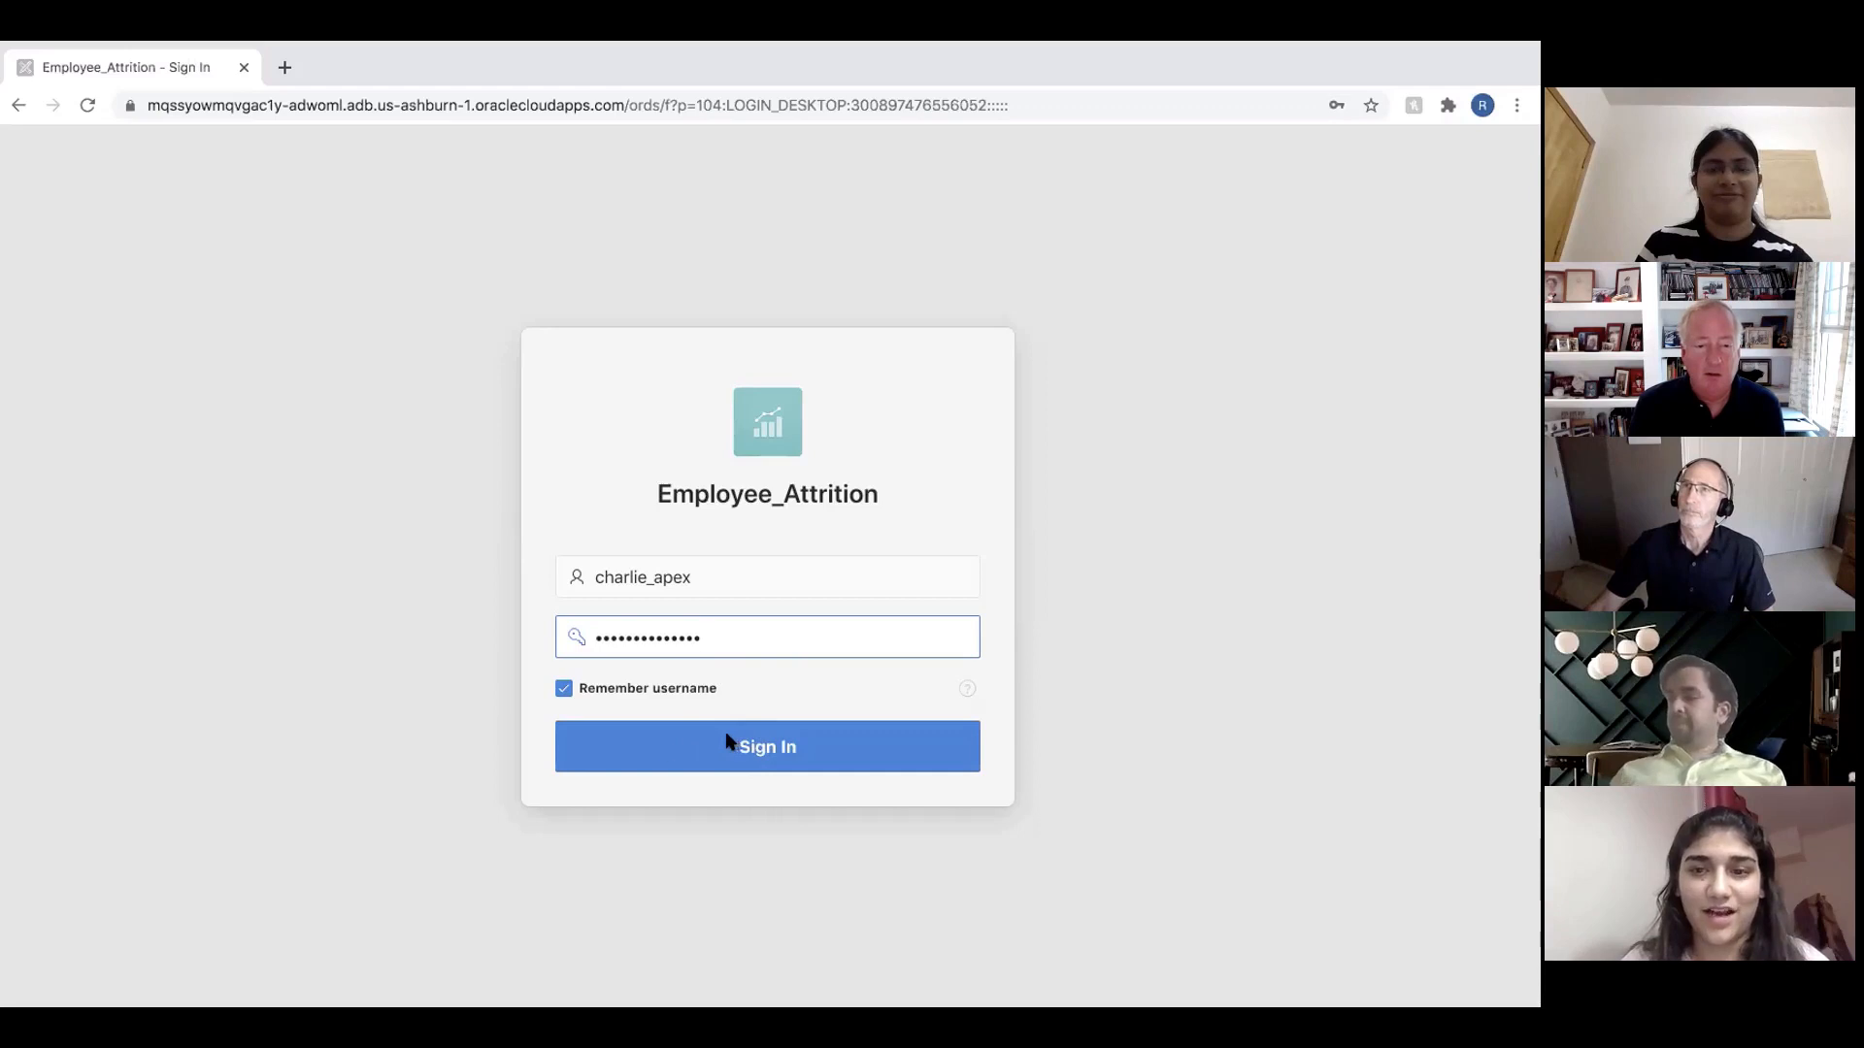
Sign in to the Employee_Attrition APEX application and open its Employee Attrition page.
left_click(676, 748)
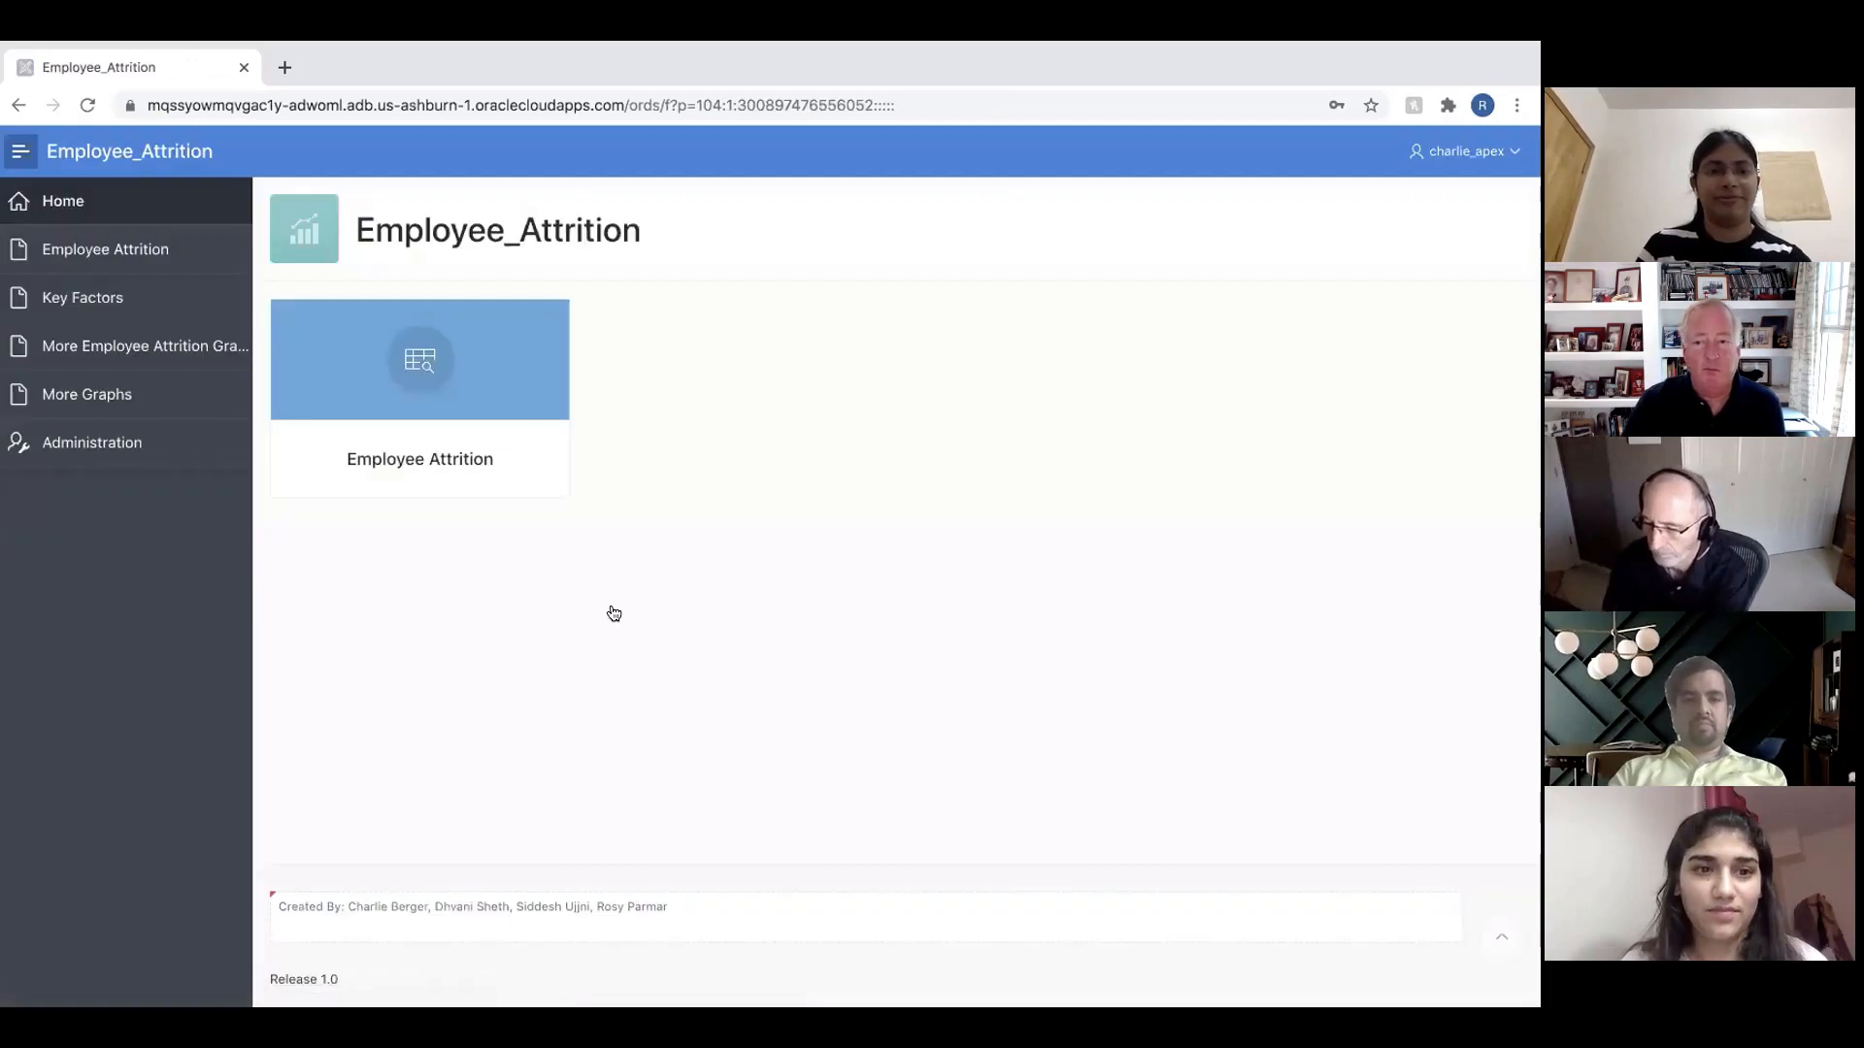
left_click(363, 359)
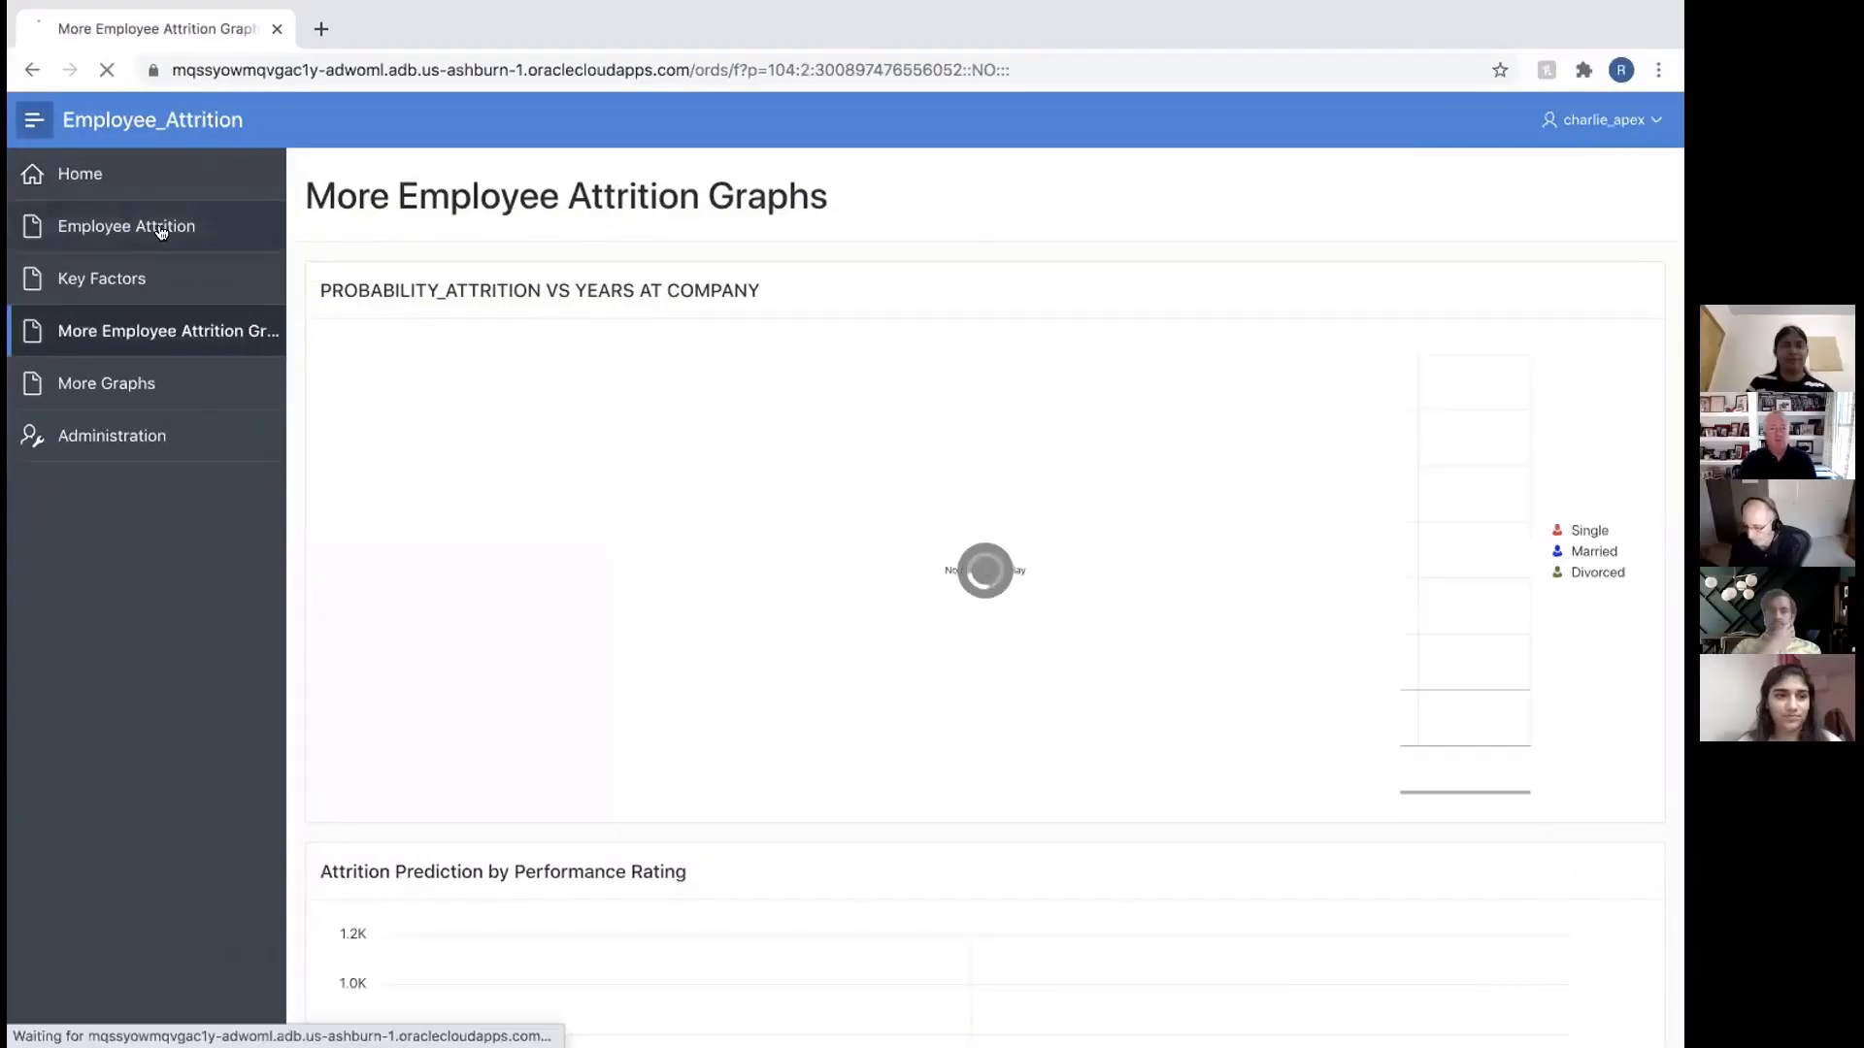
left_click(161, 231)
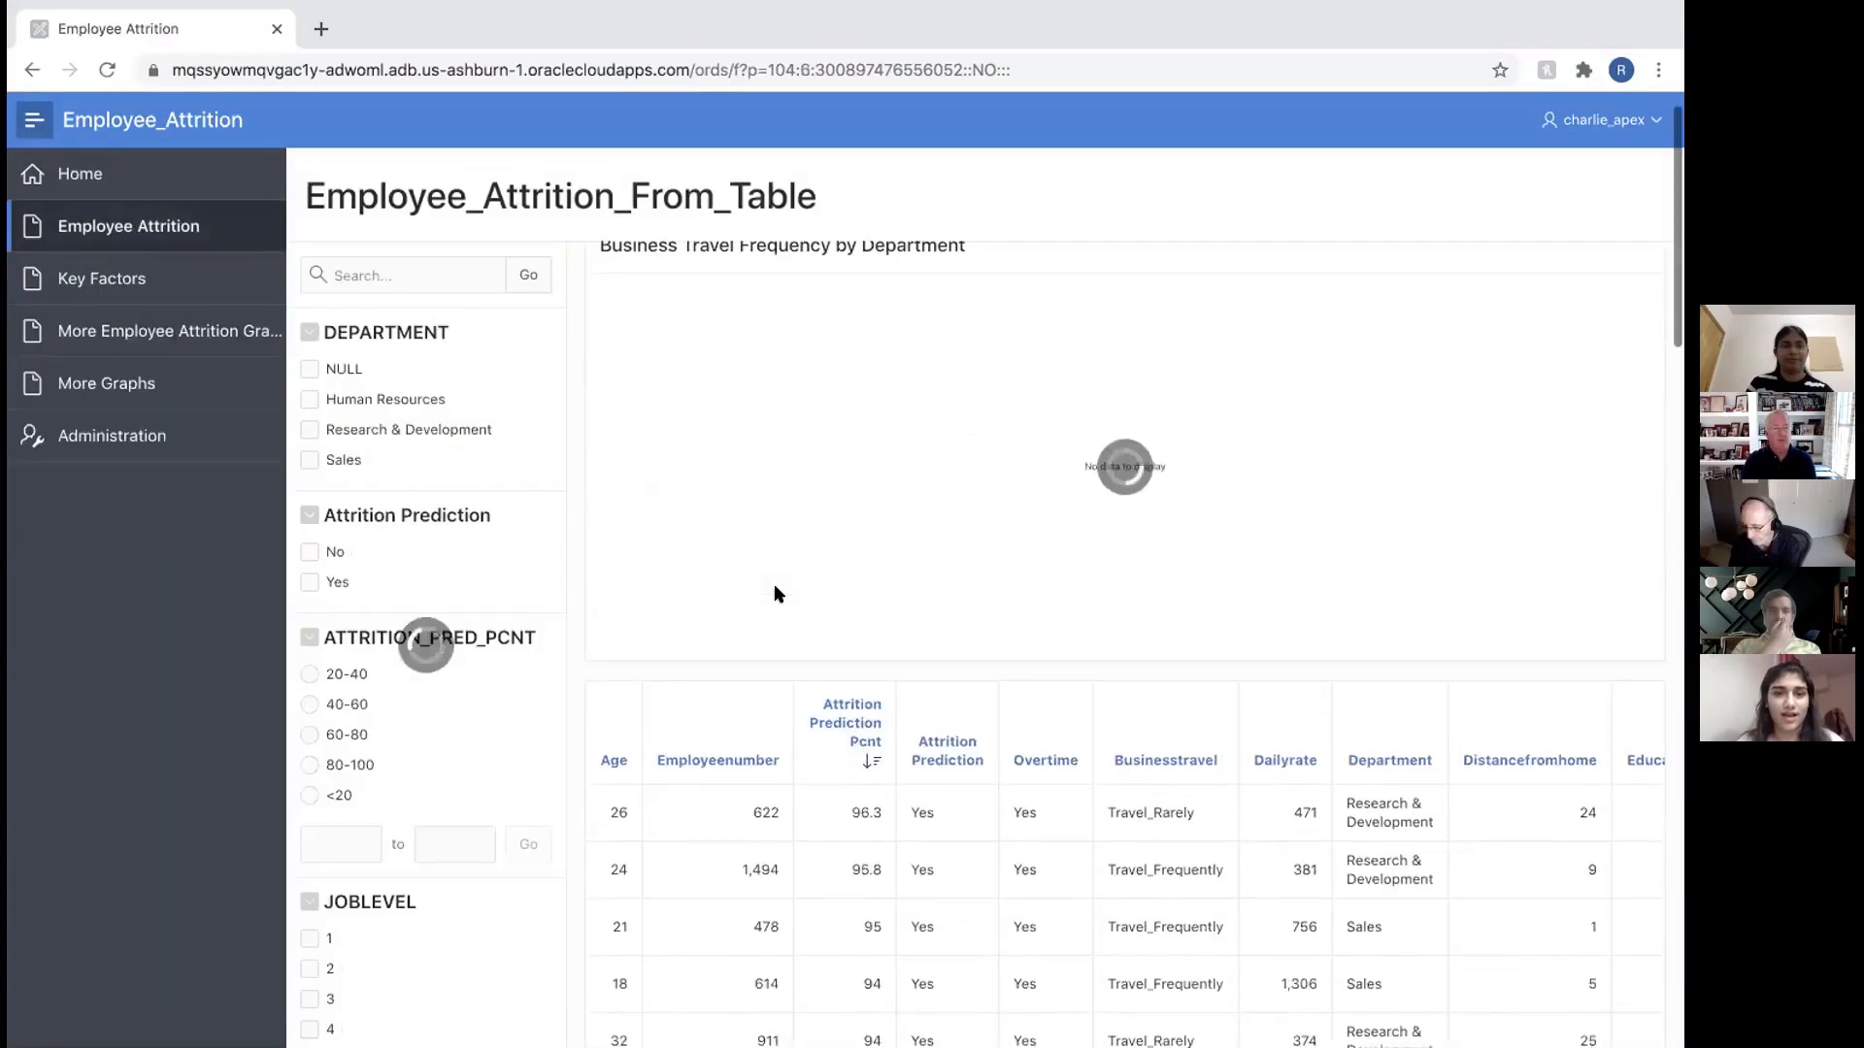
Filter the employee table to the Research & Development department, job levels 4 and 5, and attrition prediction Yes.
scroll(773, 588, "down", 3)
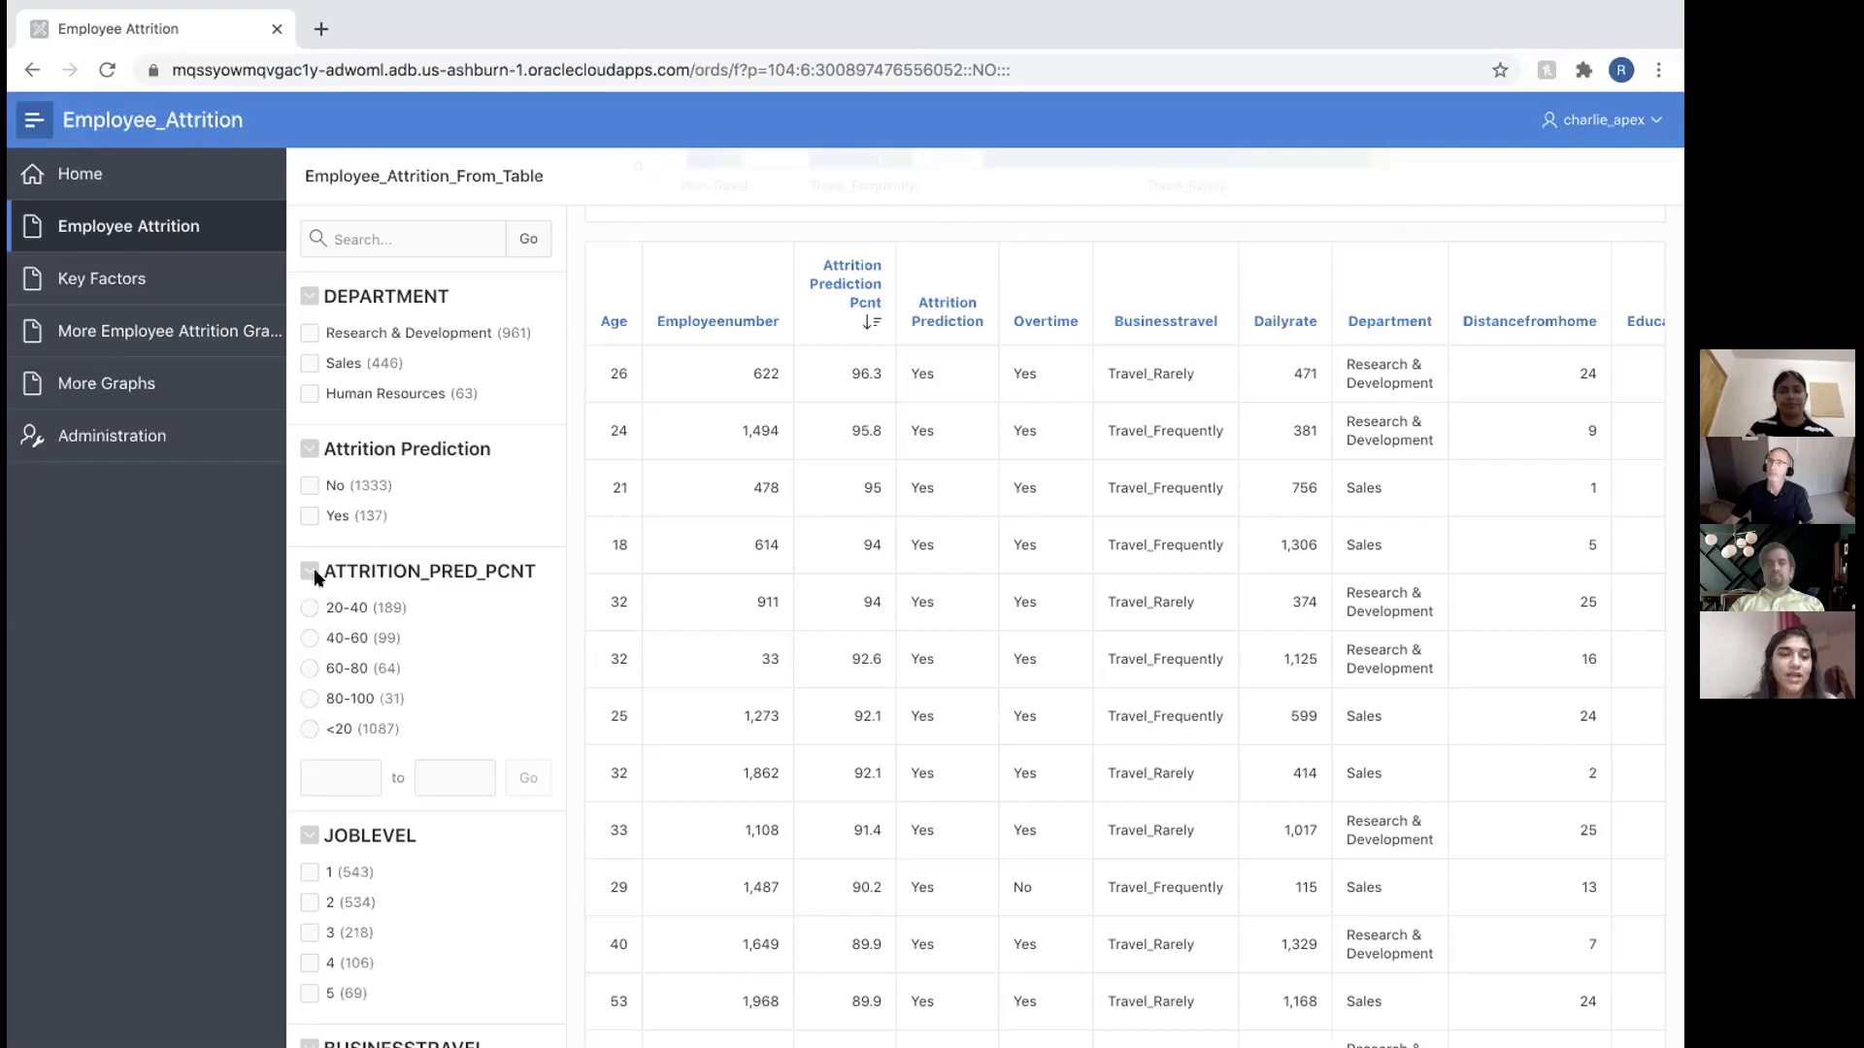
scroll(576, 632, "down", 1)
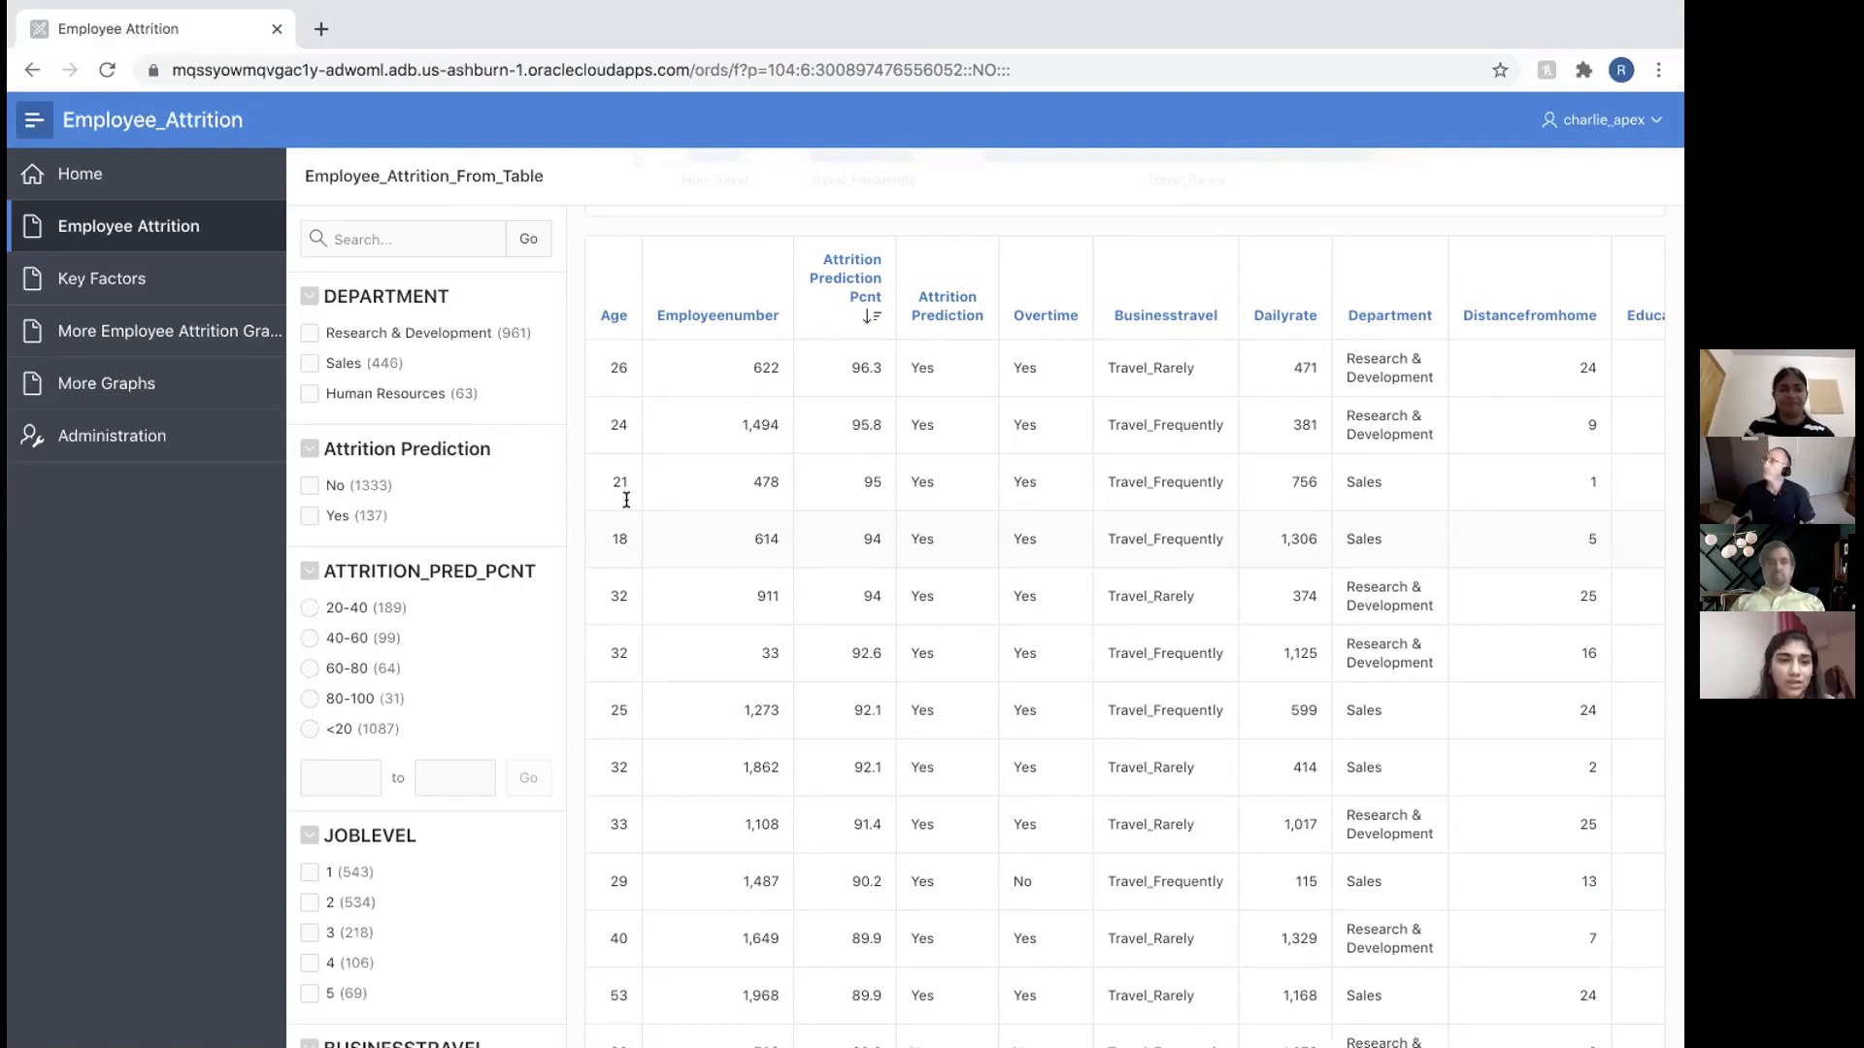
left_click(398, 337)
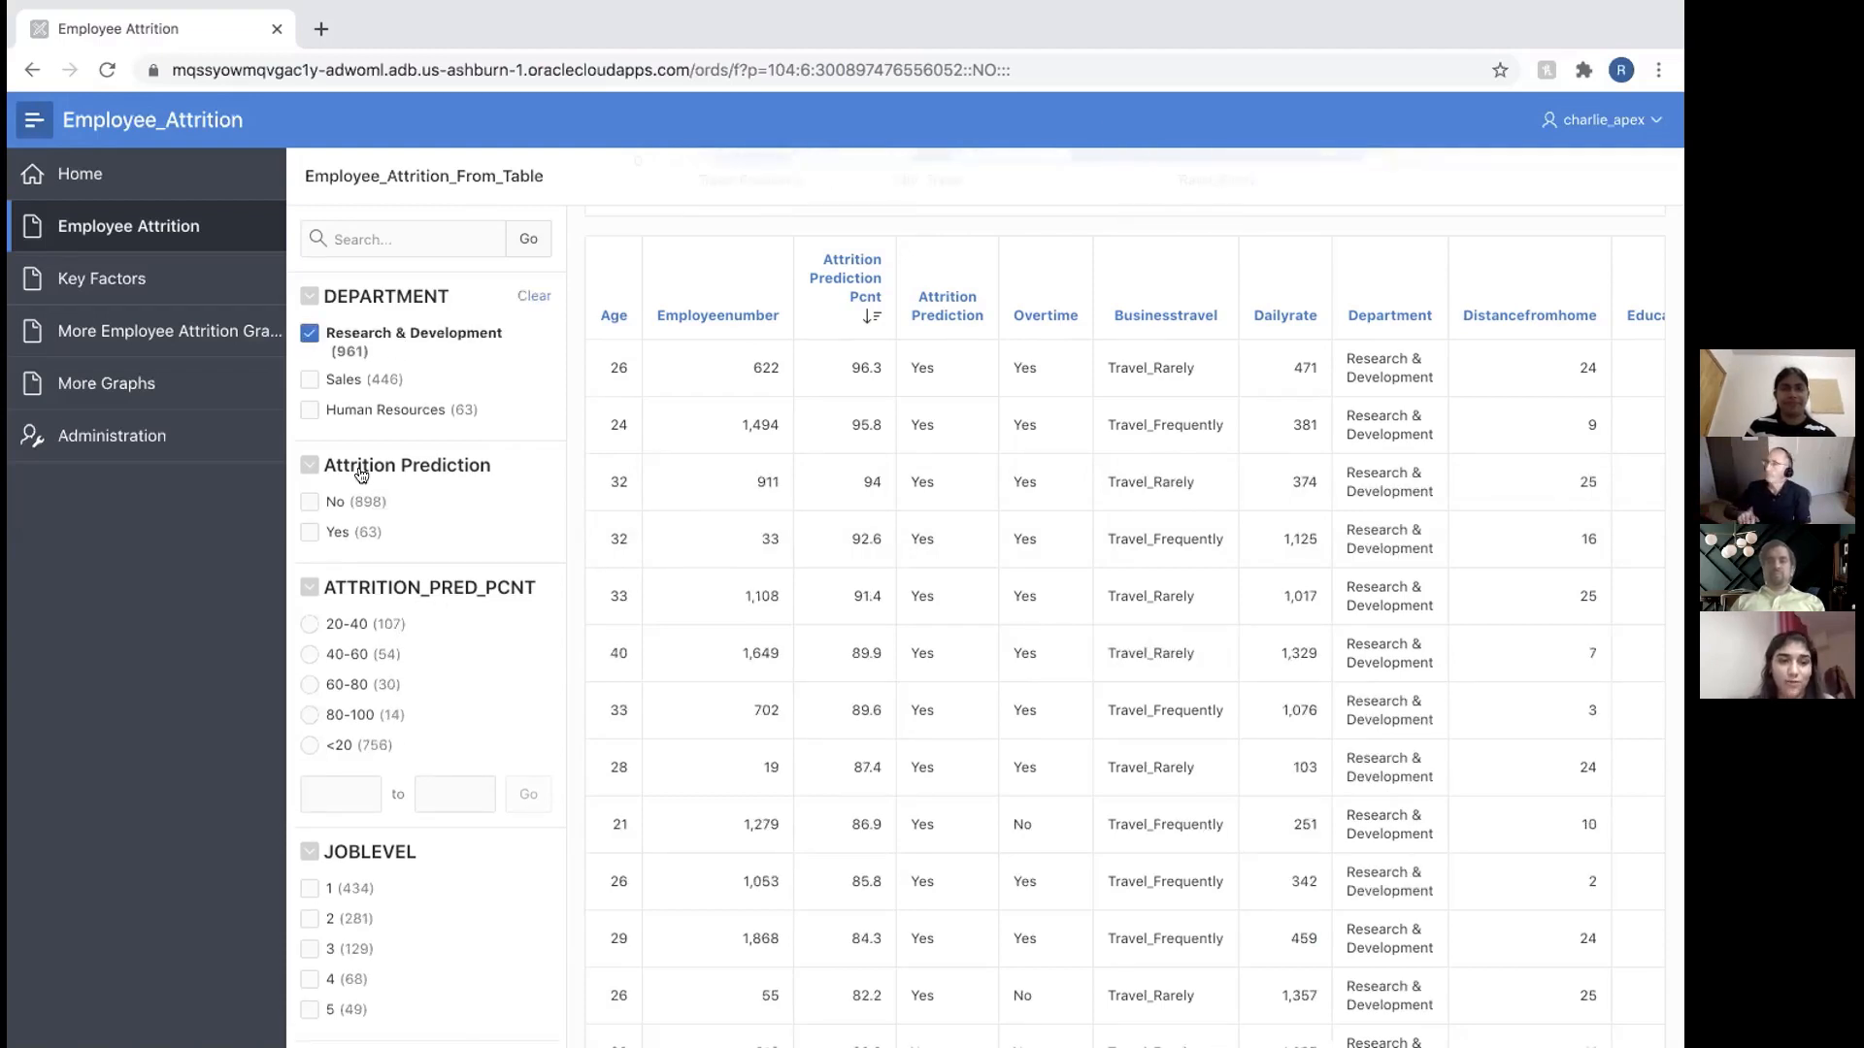
left_click(309, 1009)
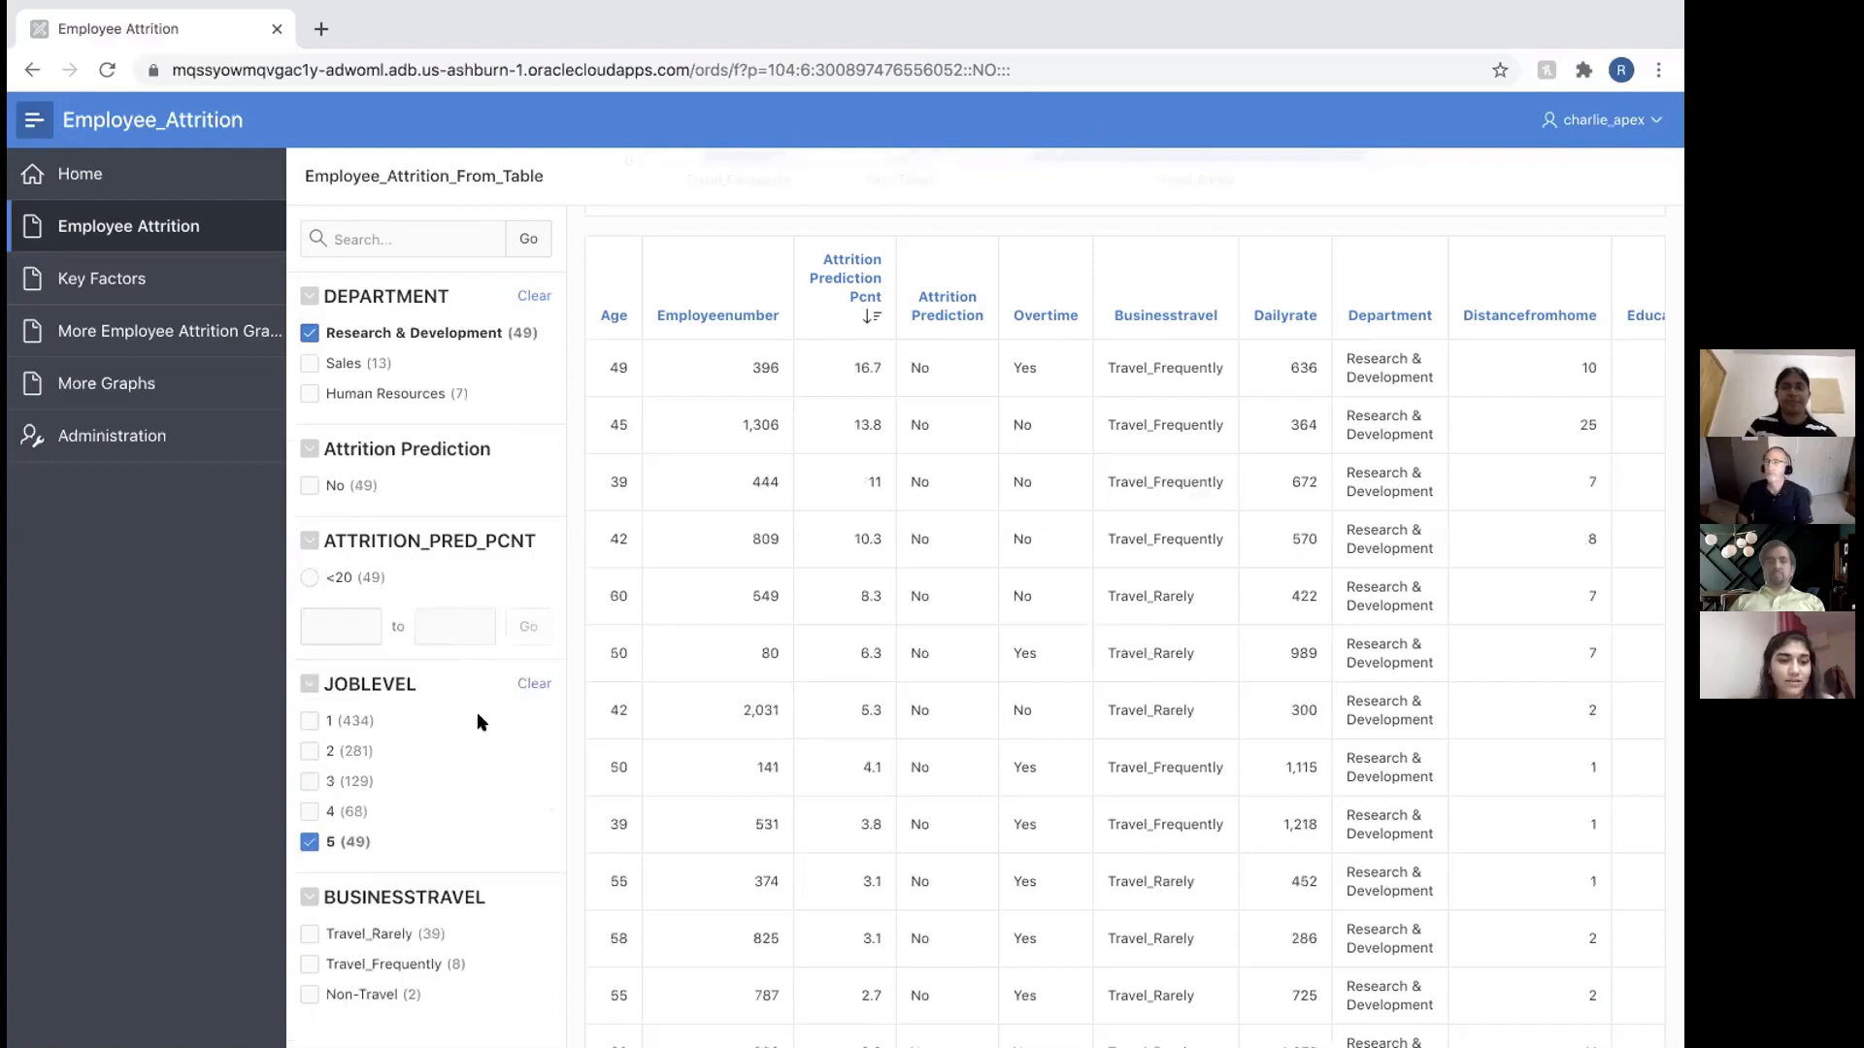
left_click(308, 811)
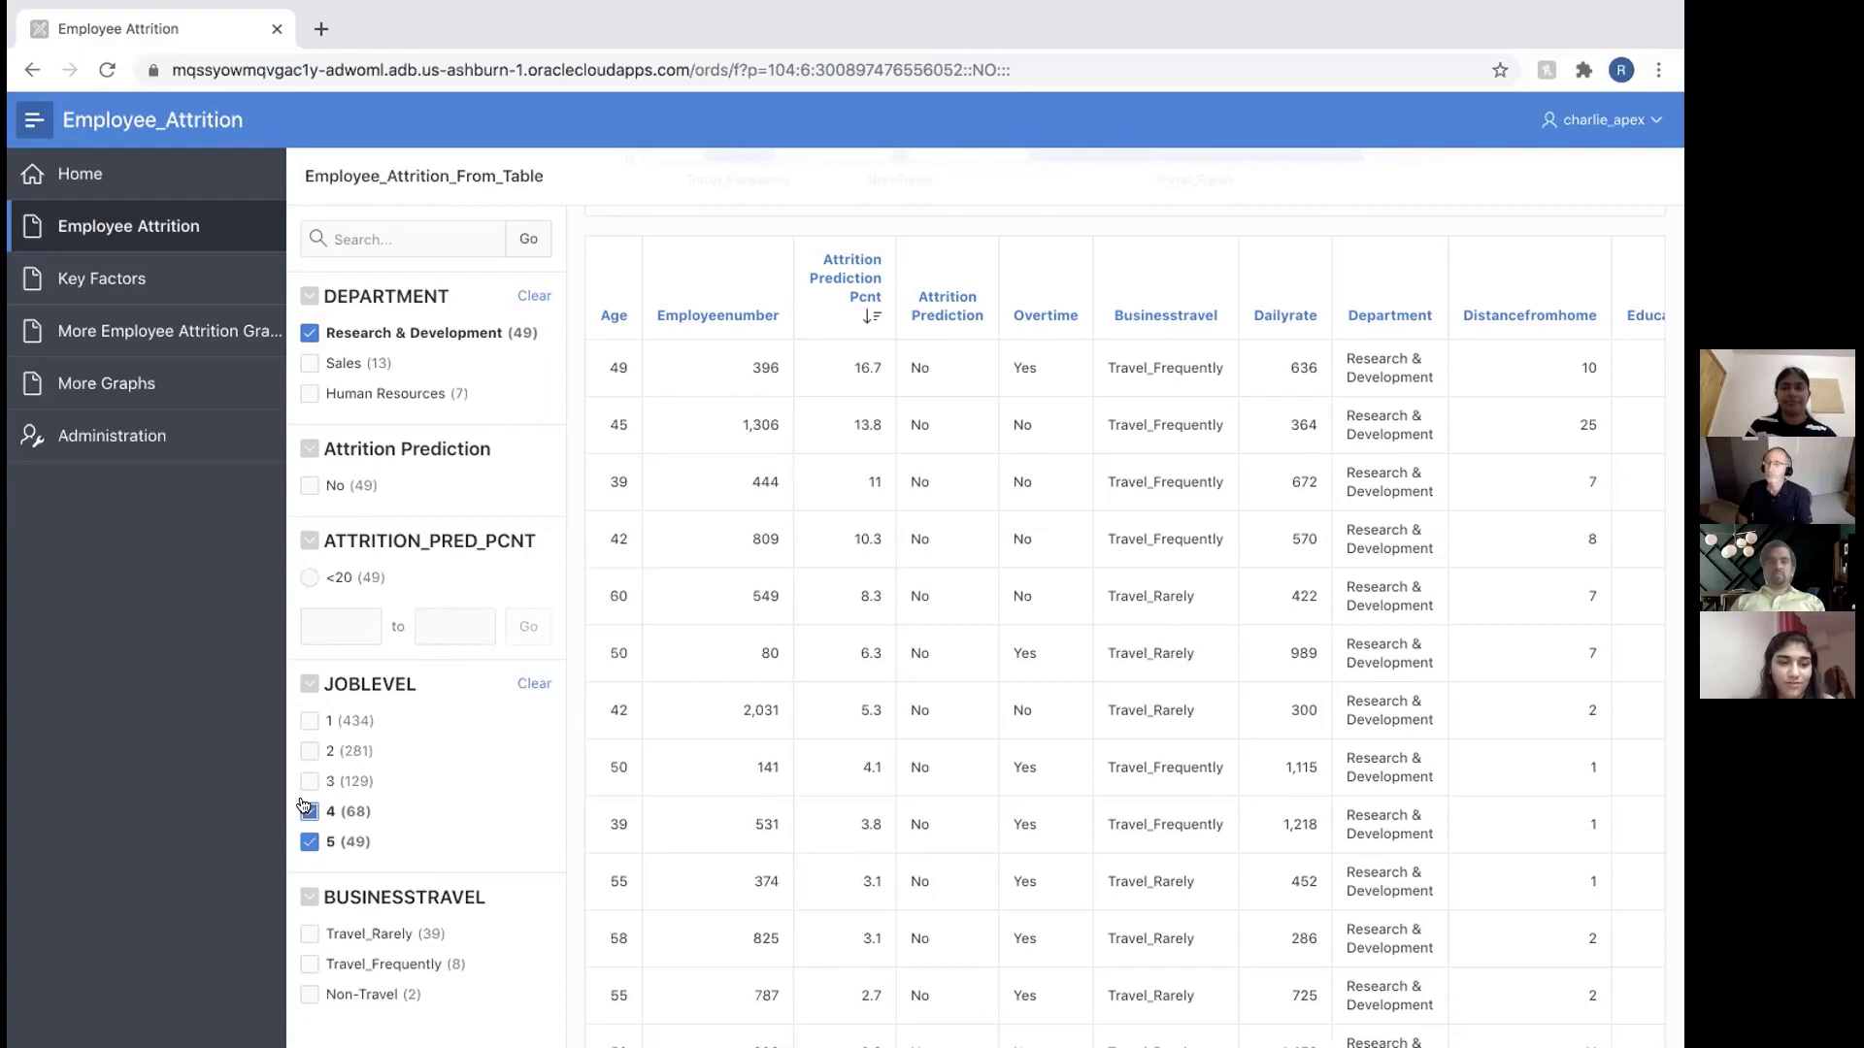
left_click(338, 519)
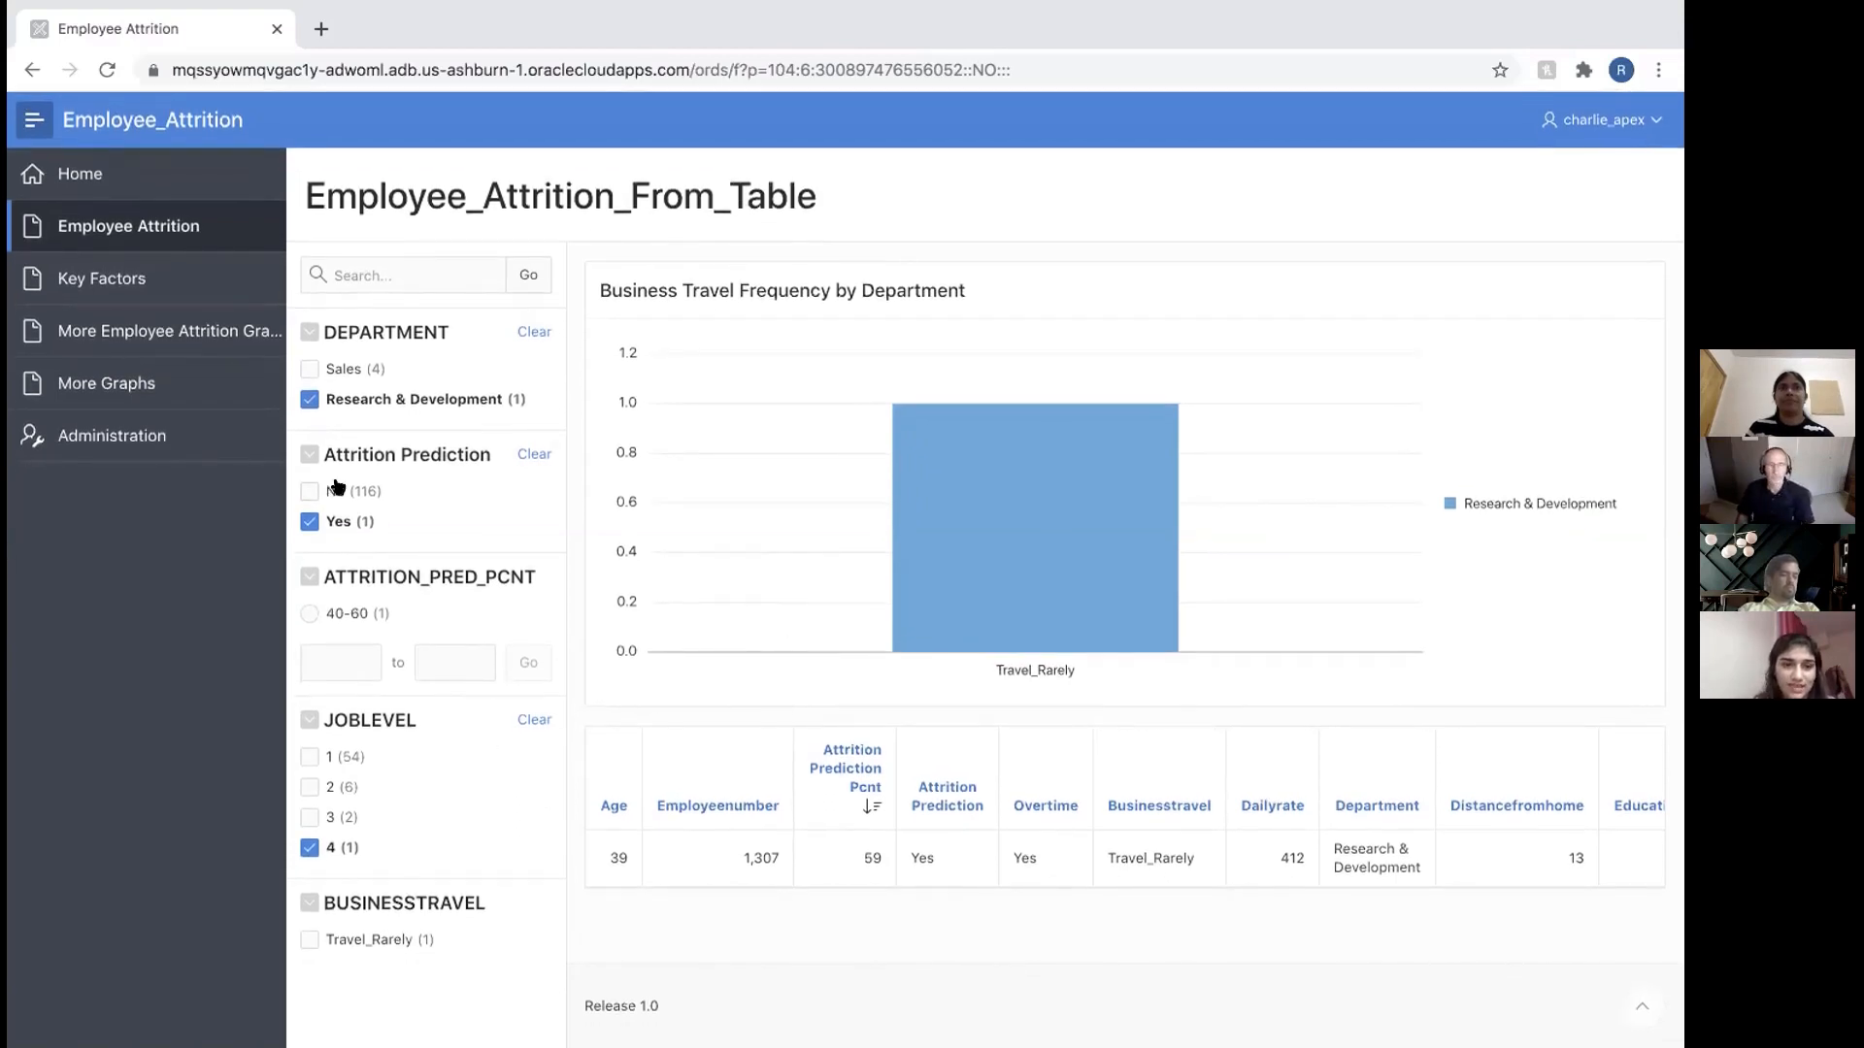
Clear the department and attrition prediction filters, and limit the attrition prediction percentage to 60-80.
left_click(534, 333)
left_click(534, 454)
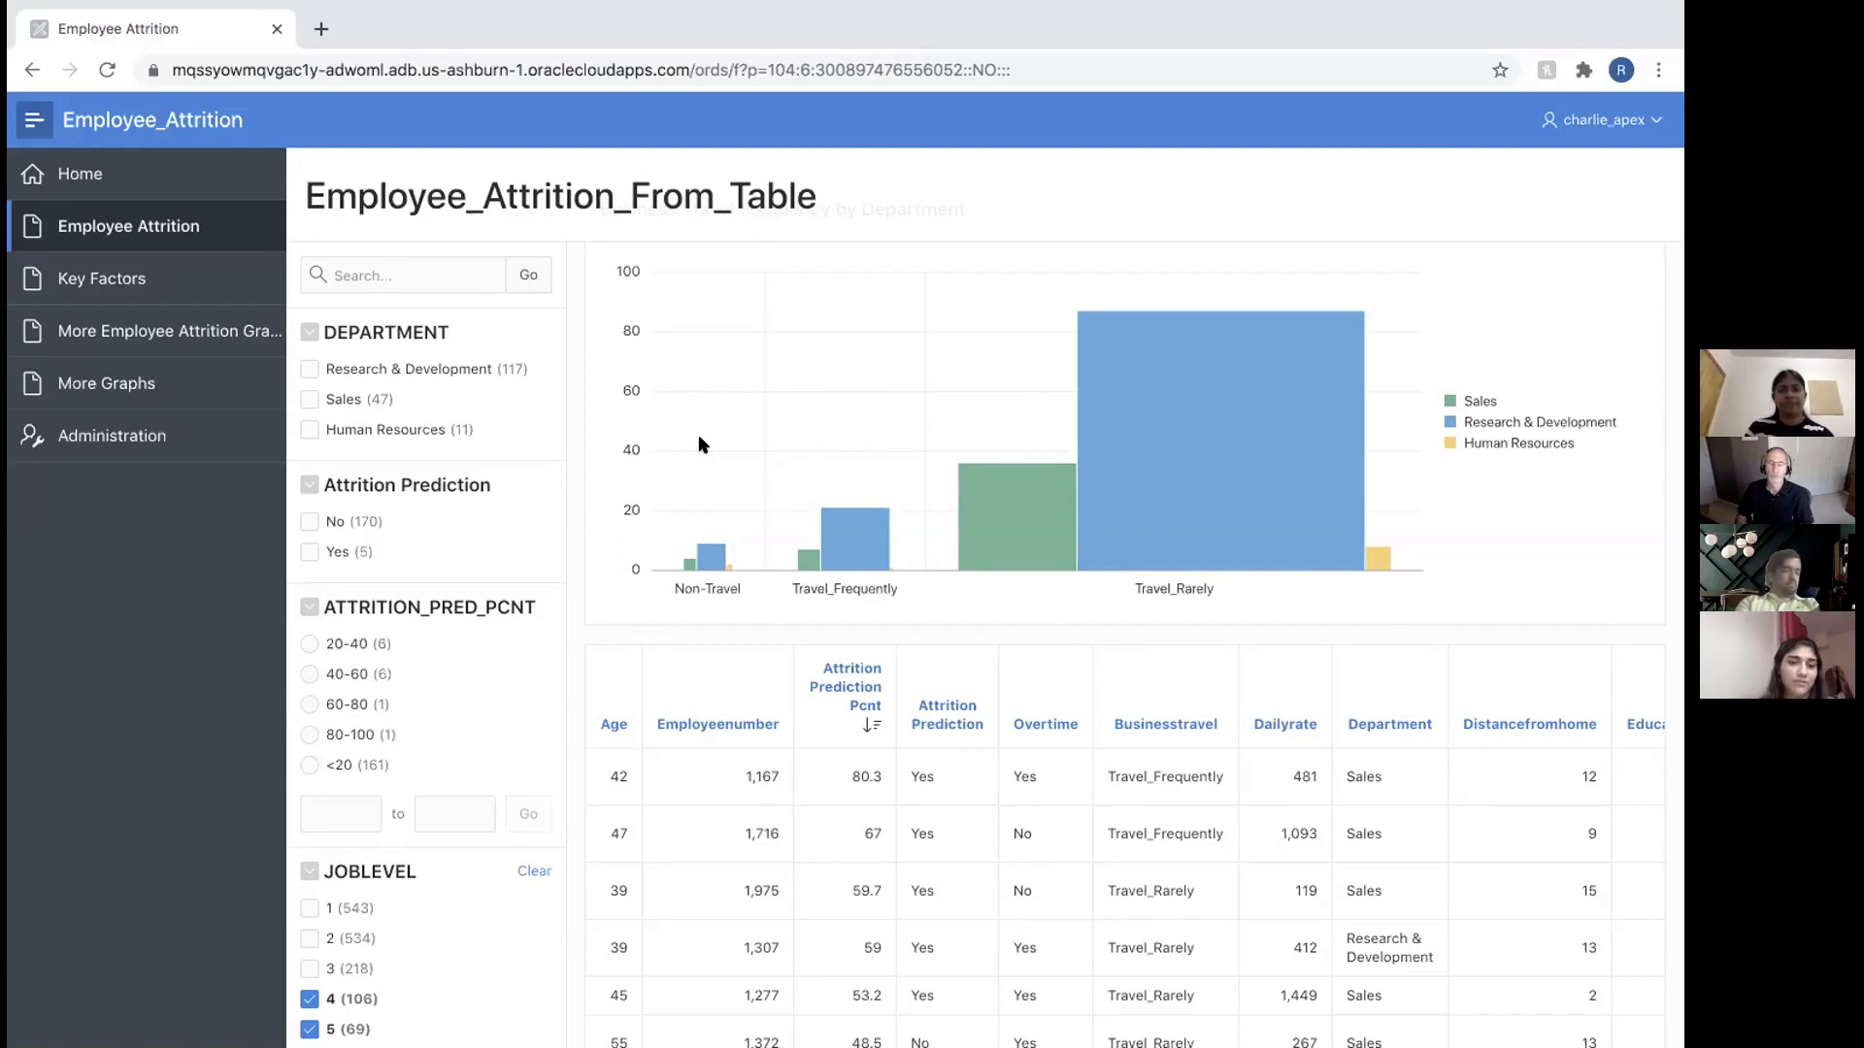
scroll(639, 646, "down", 3)
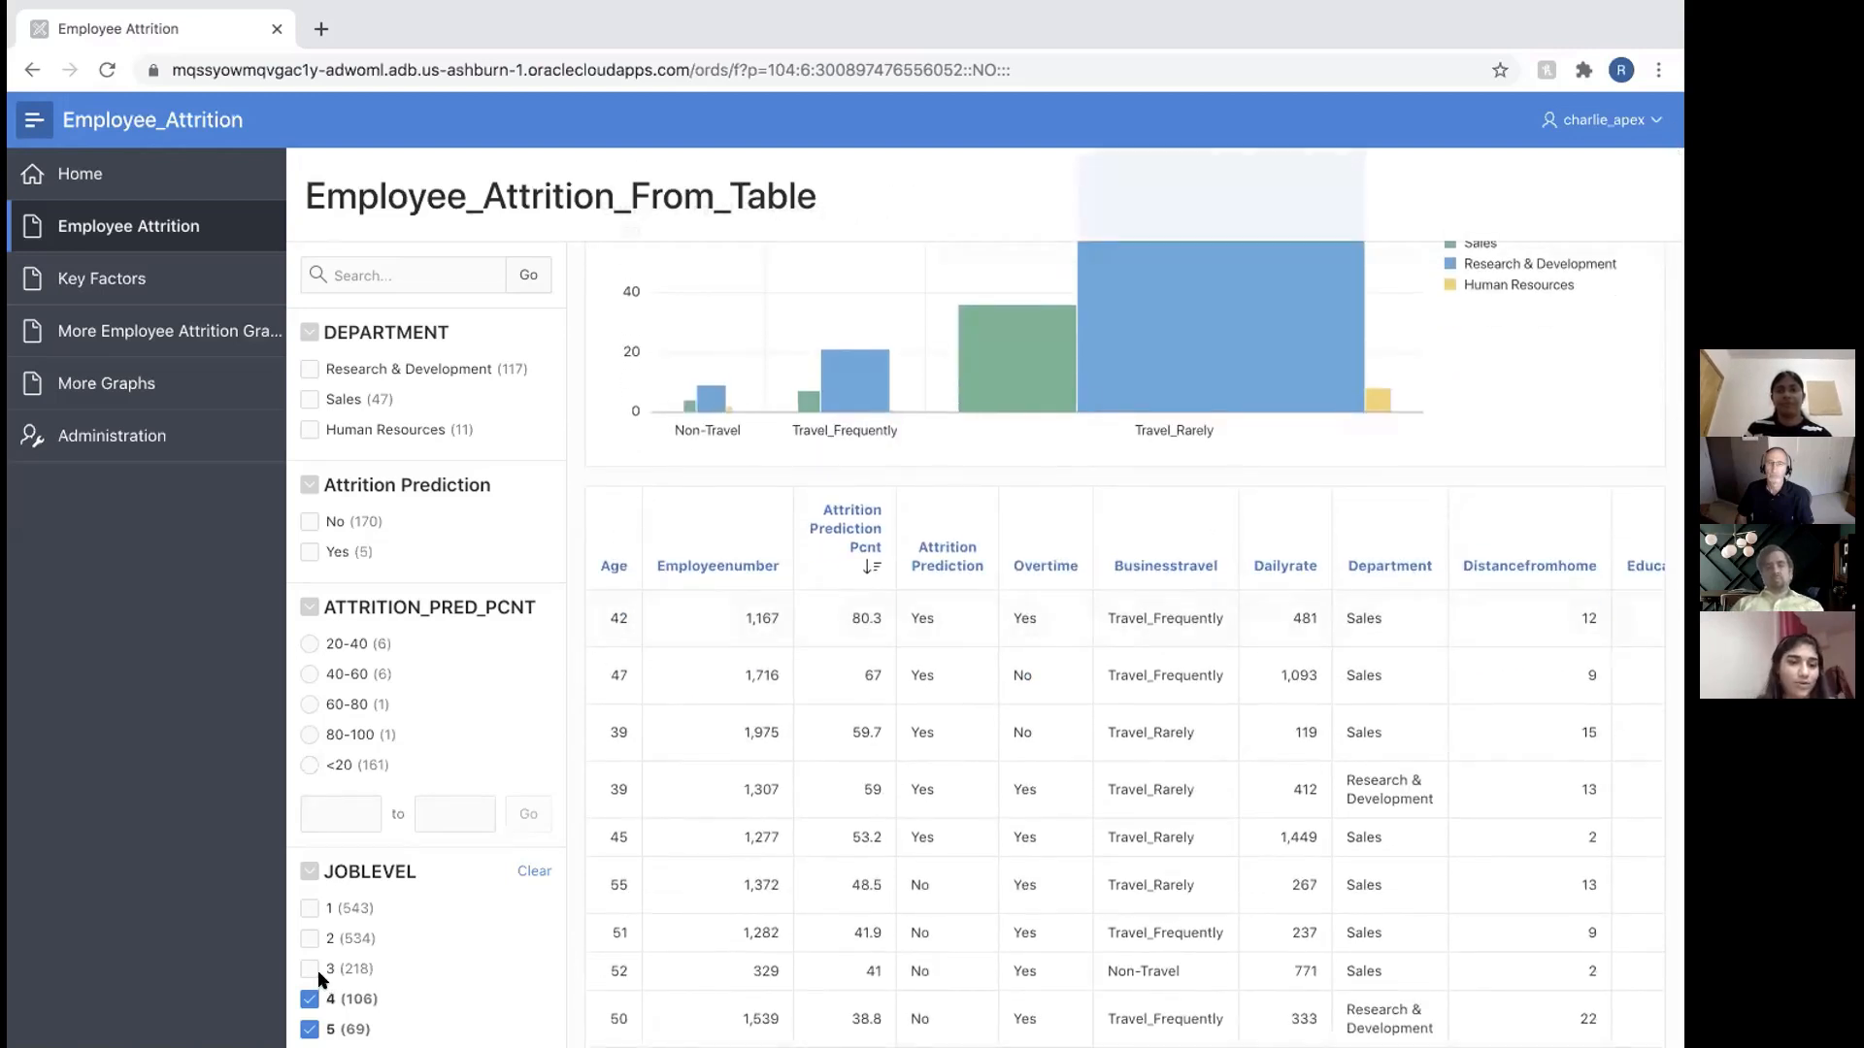
left_click(307, 704)
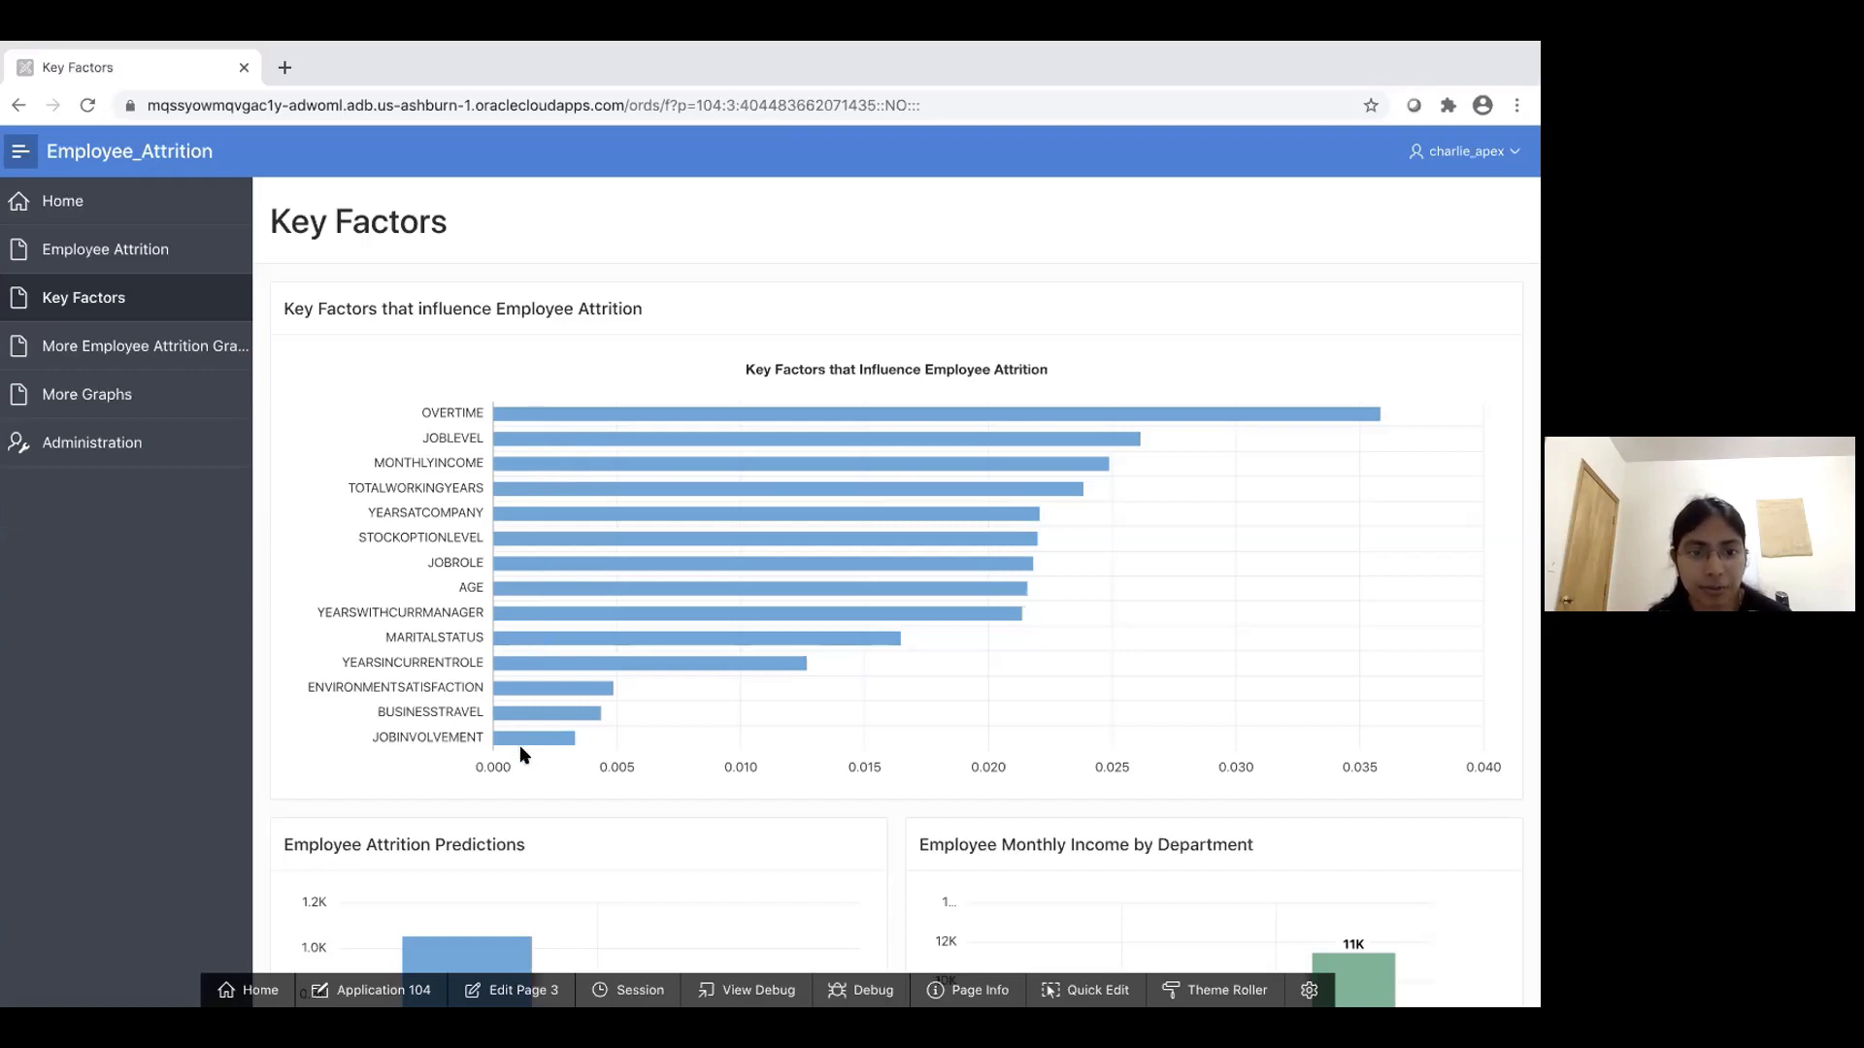
Inspect the overtime and total working years bars in the Key Factors that Influence Employee Attrition chart.
scroll(521, 767, "down", 1)
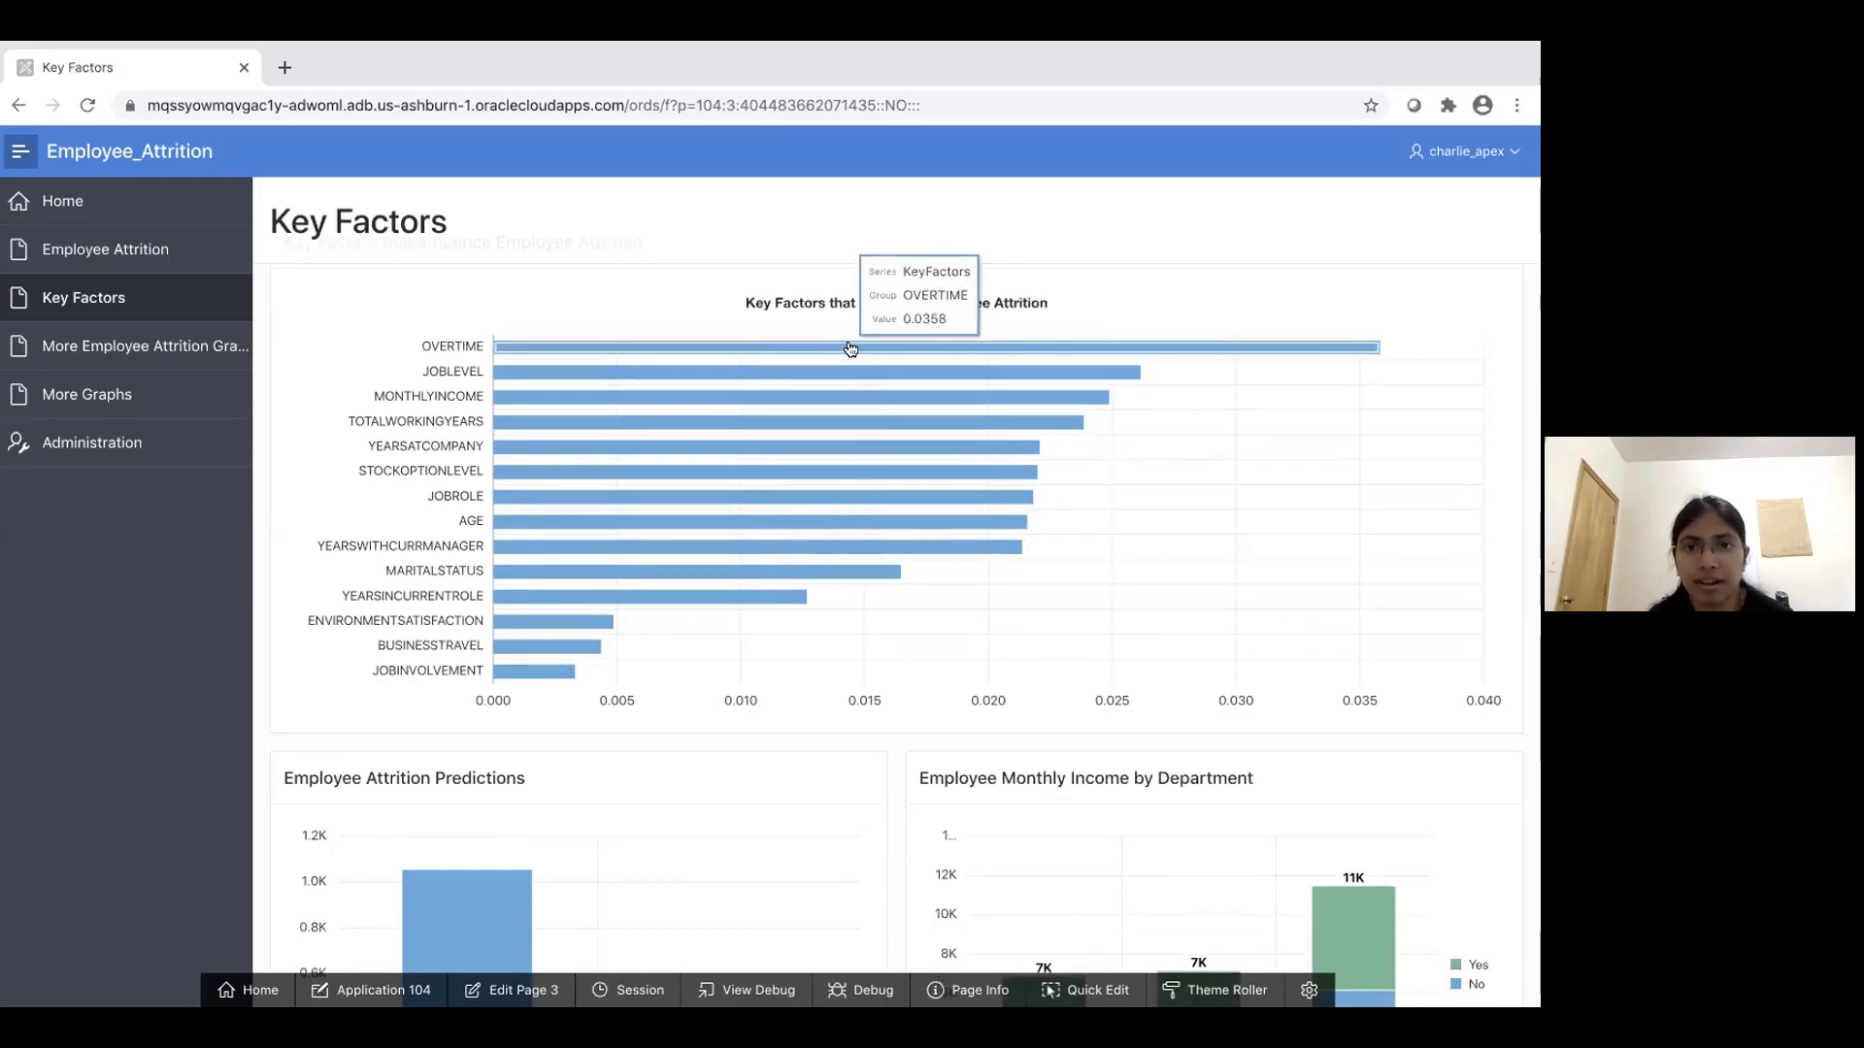
left_click(883, 352)
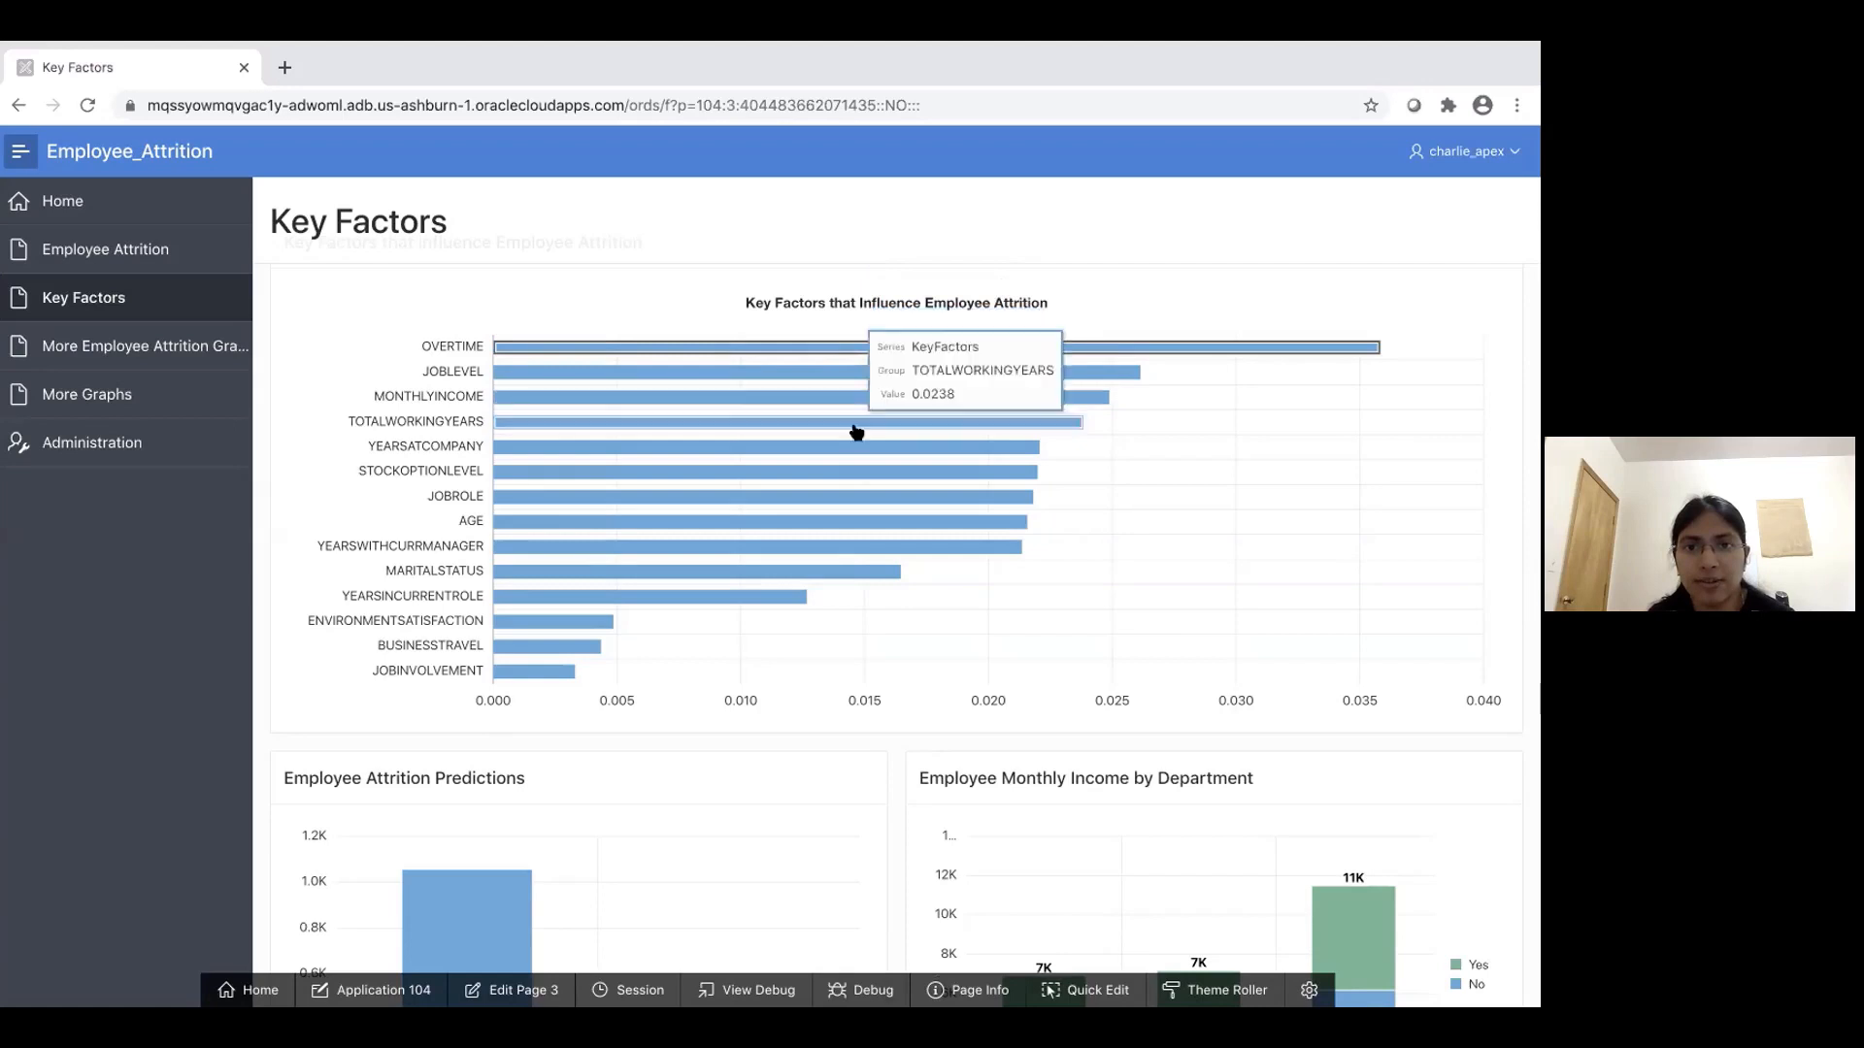
mouse_move(846, 451)
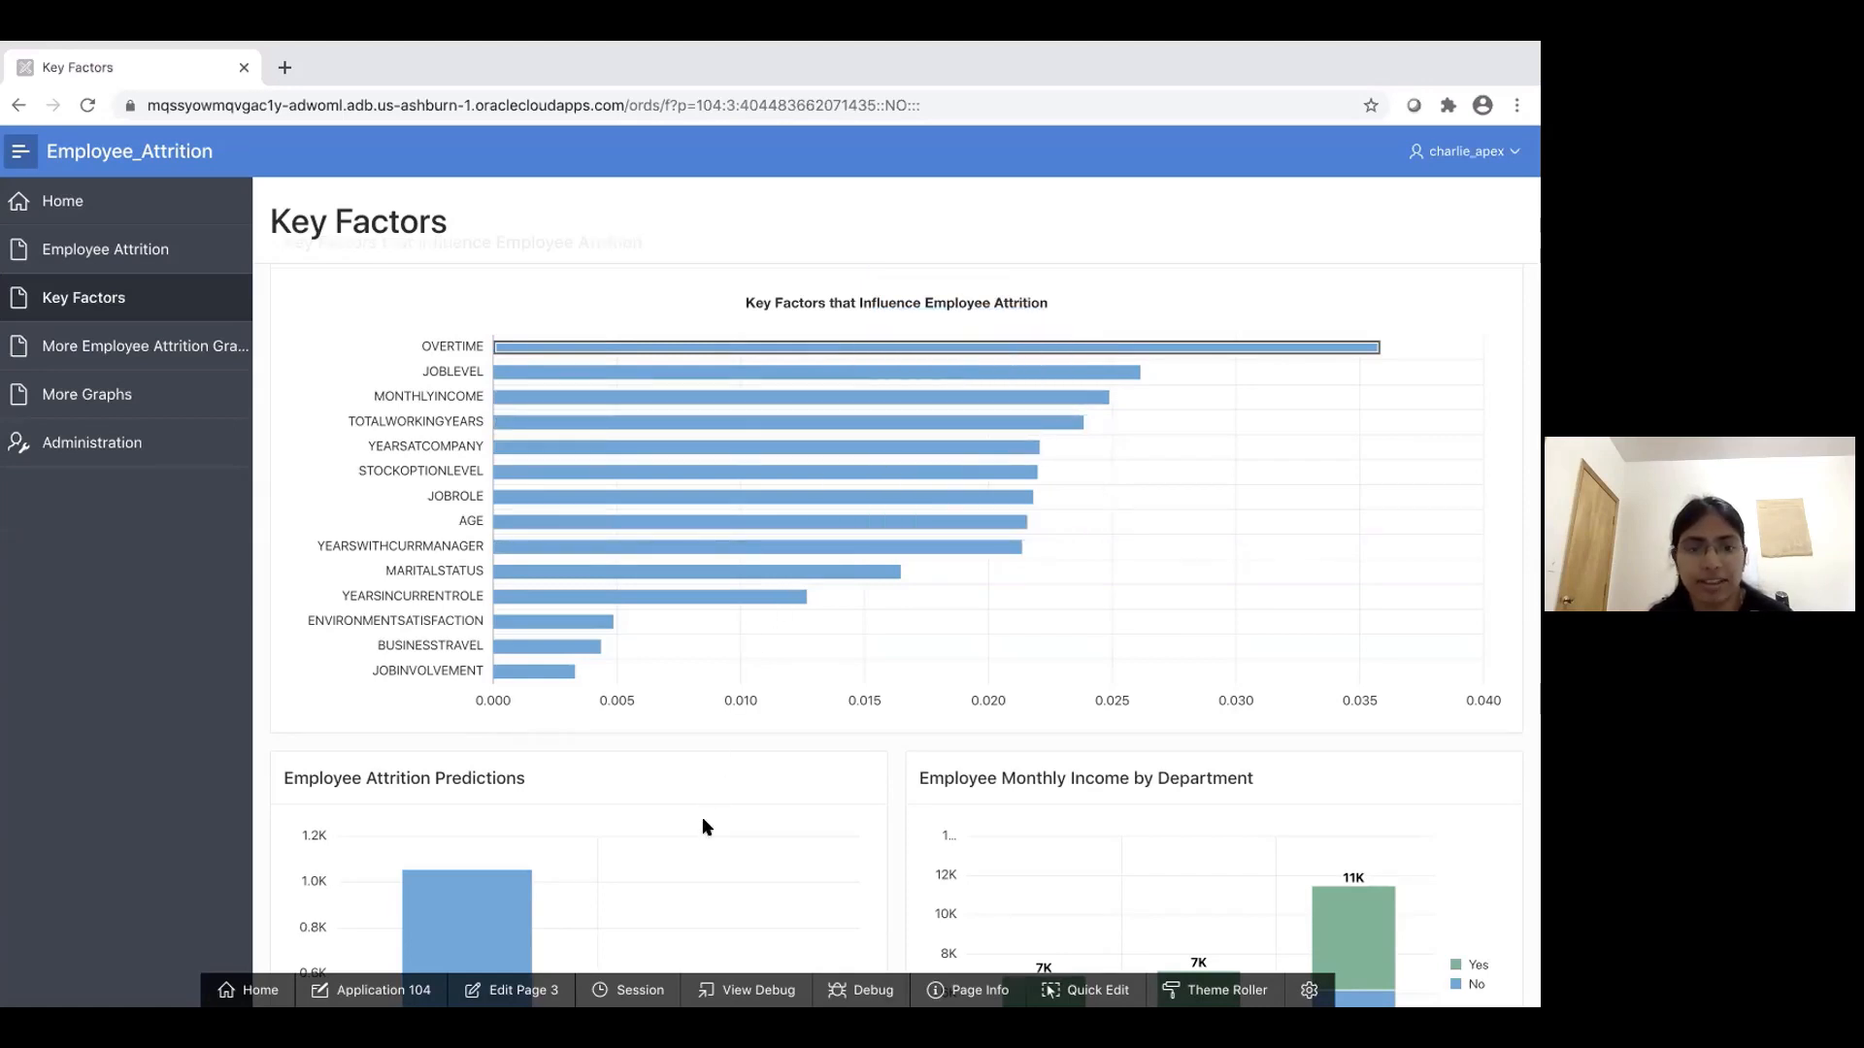
Examine the Employee Attrition Predictions and Employee Monthly Income by Department charts on the Key Factors page.
scroll(702, 818, "down", 3)
scroll(702, 818, "up", 2)
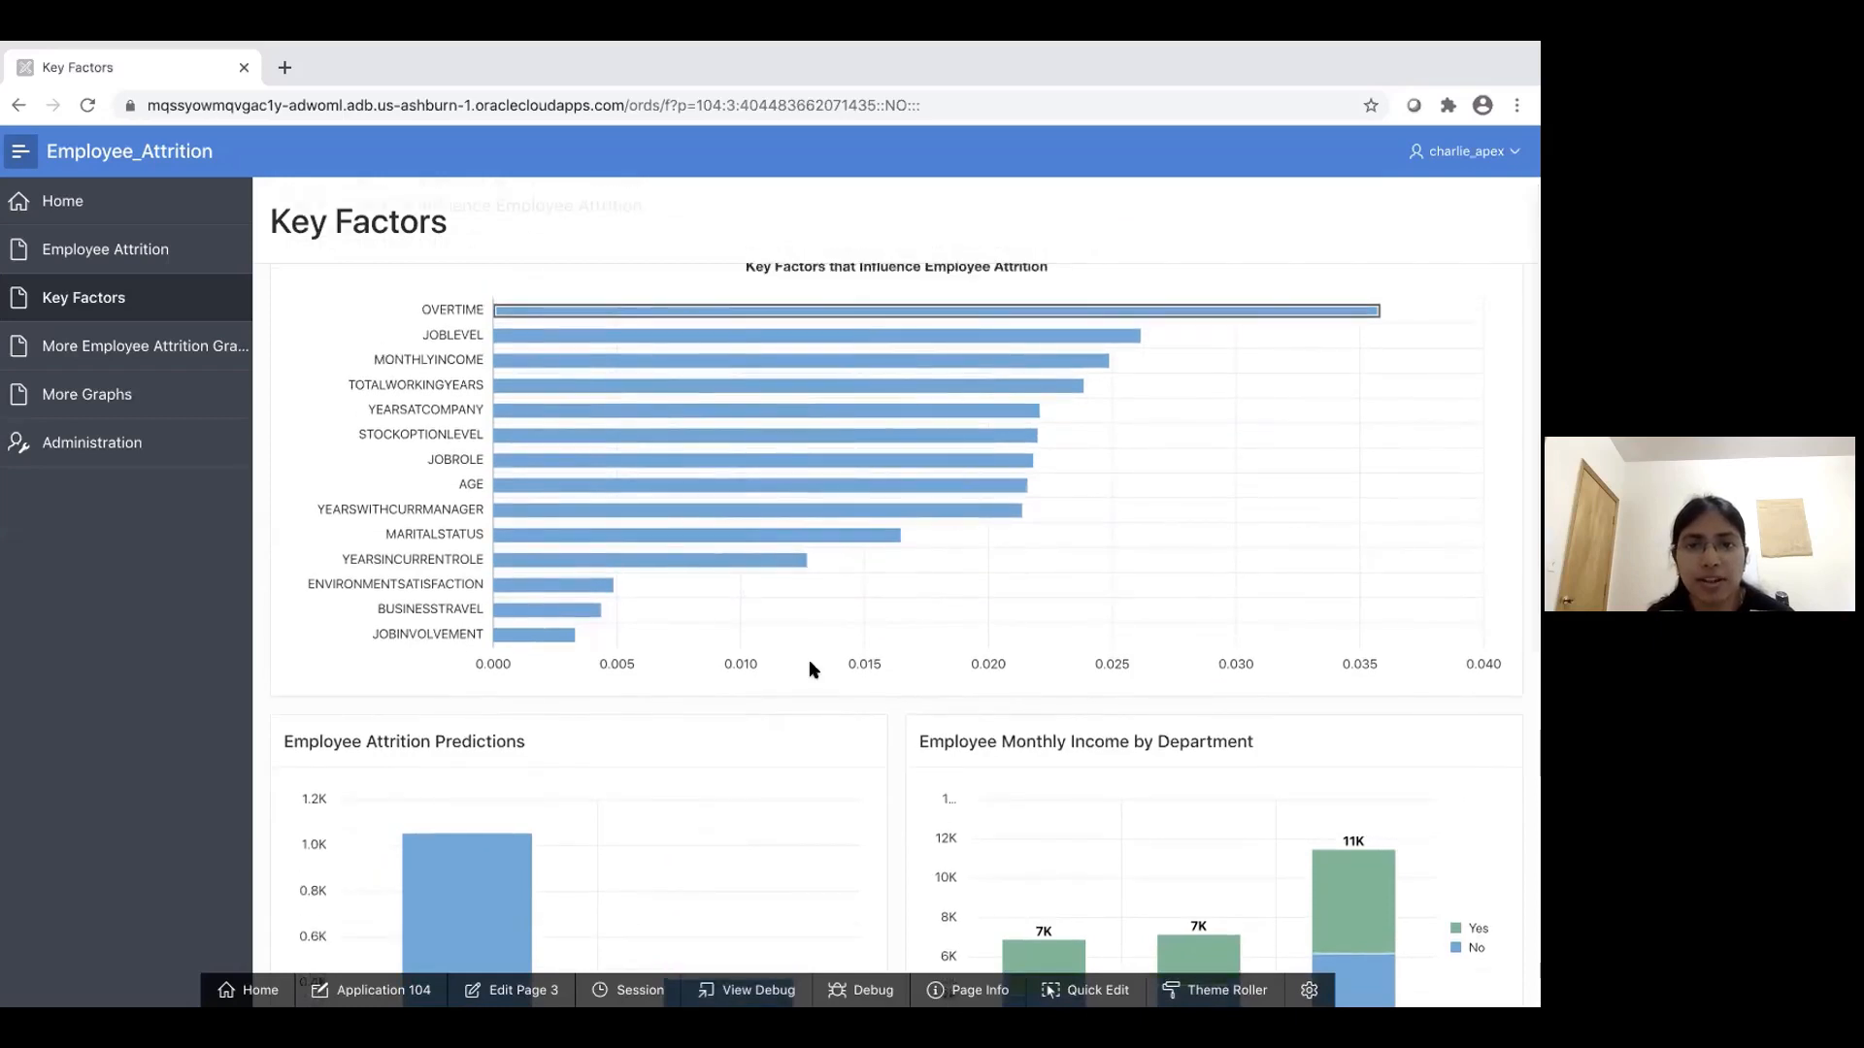
scroll(730, 677, "up", 1)
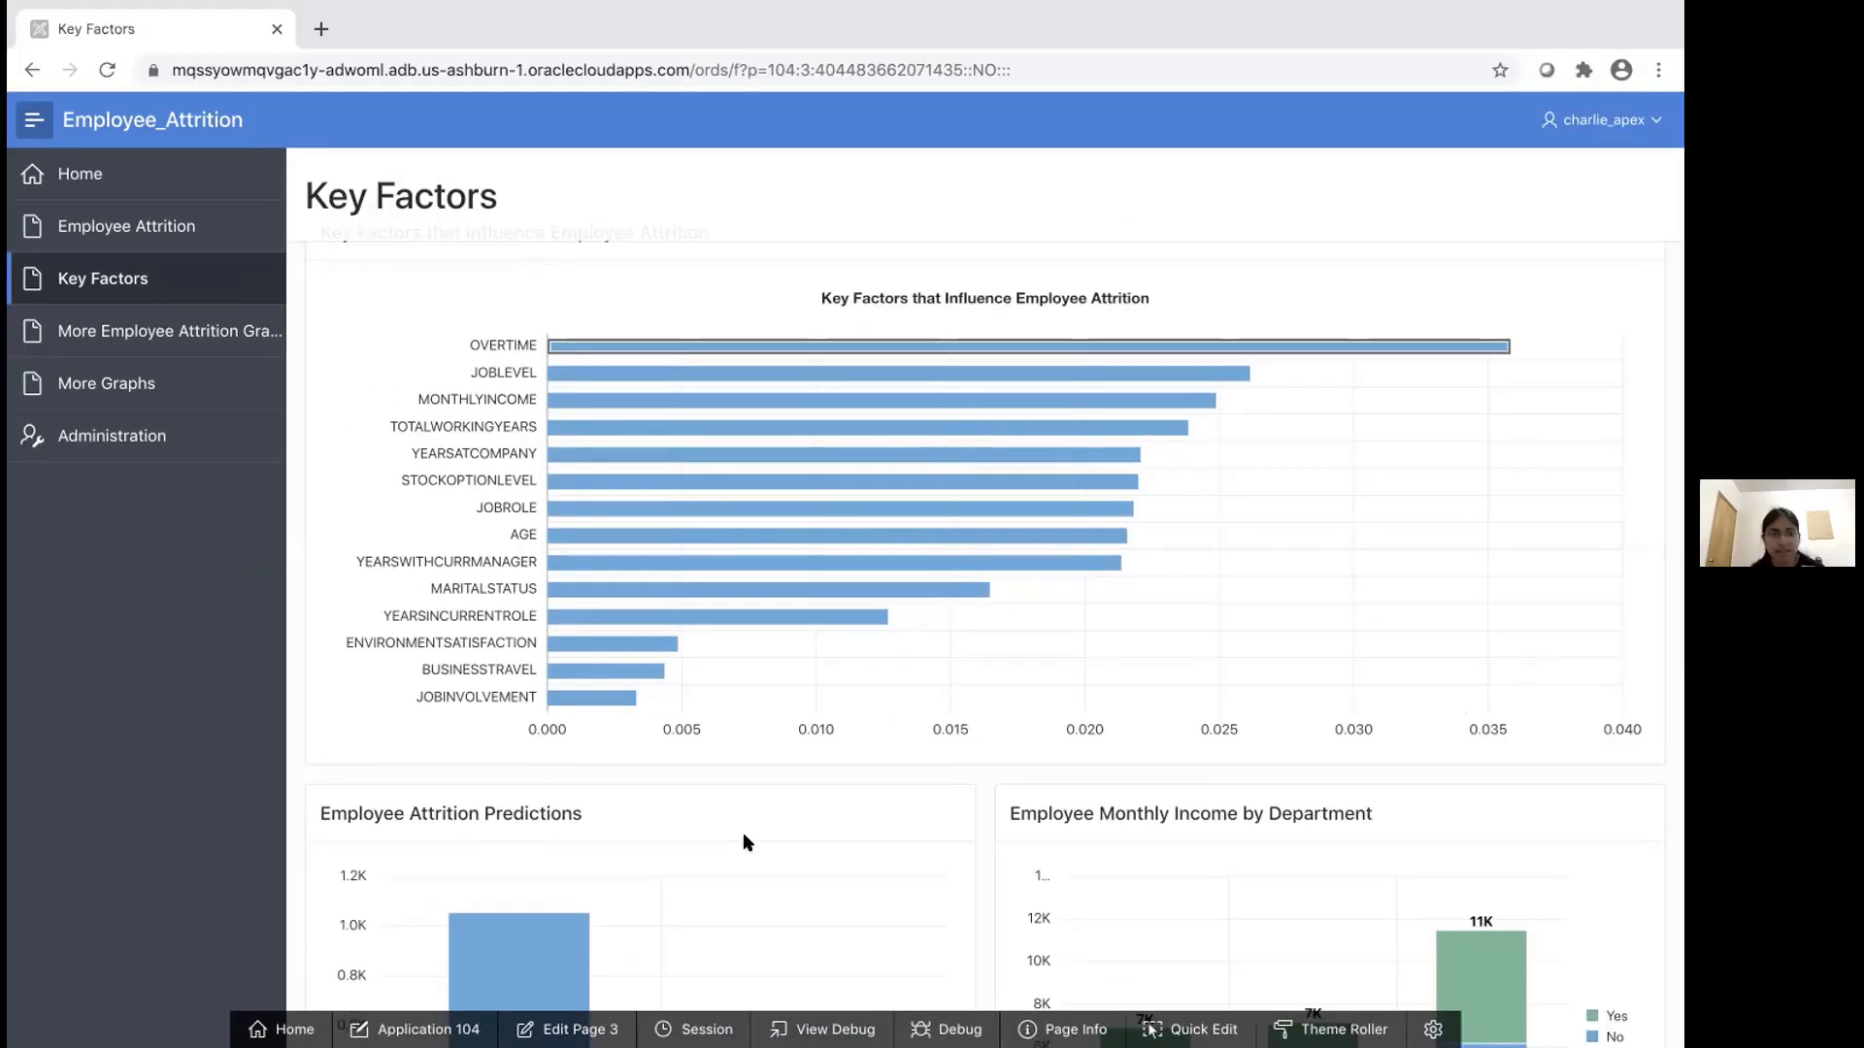
scroll(680, 798, "down", 4)
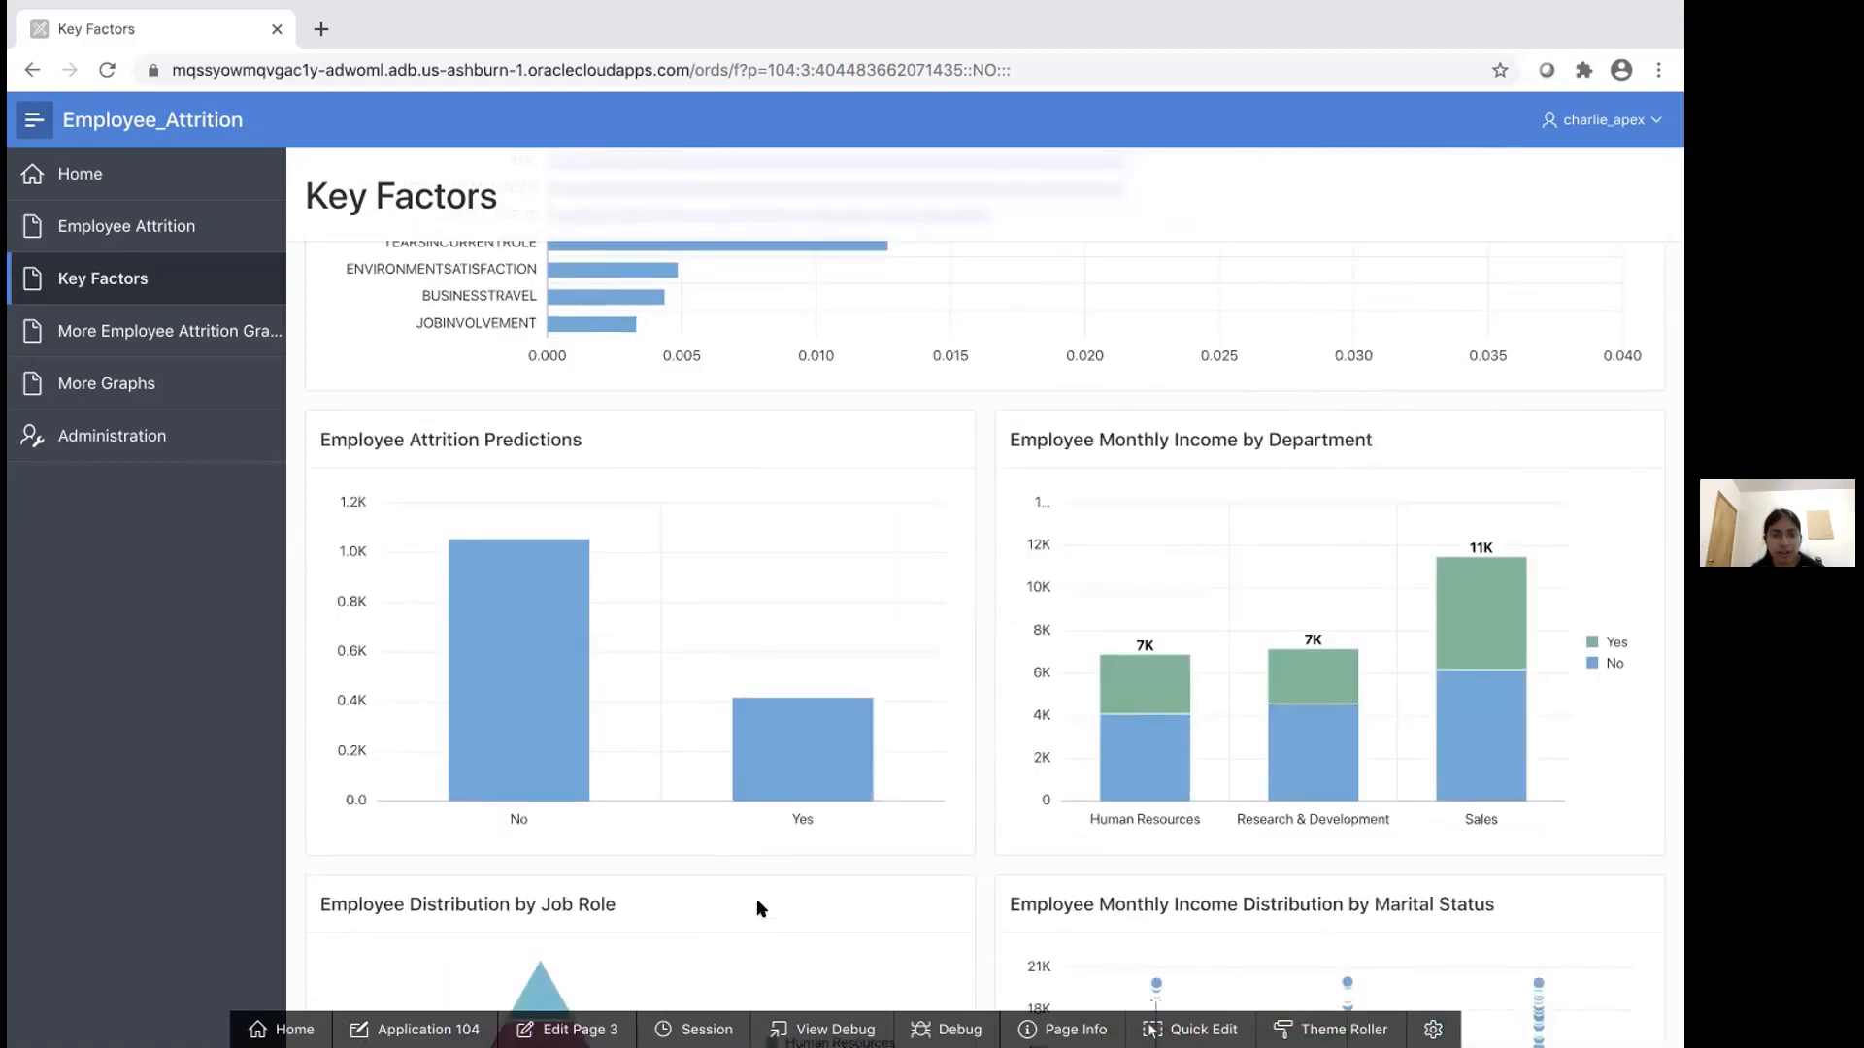
Inspect the Yes and No bars of the attrition predictions chart and the Human Resources bar of the monthly income by department chart.
scroll(760, 895, "down", 1)
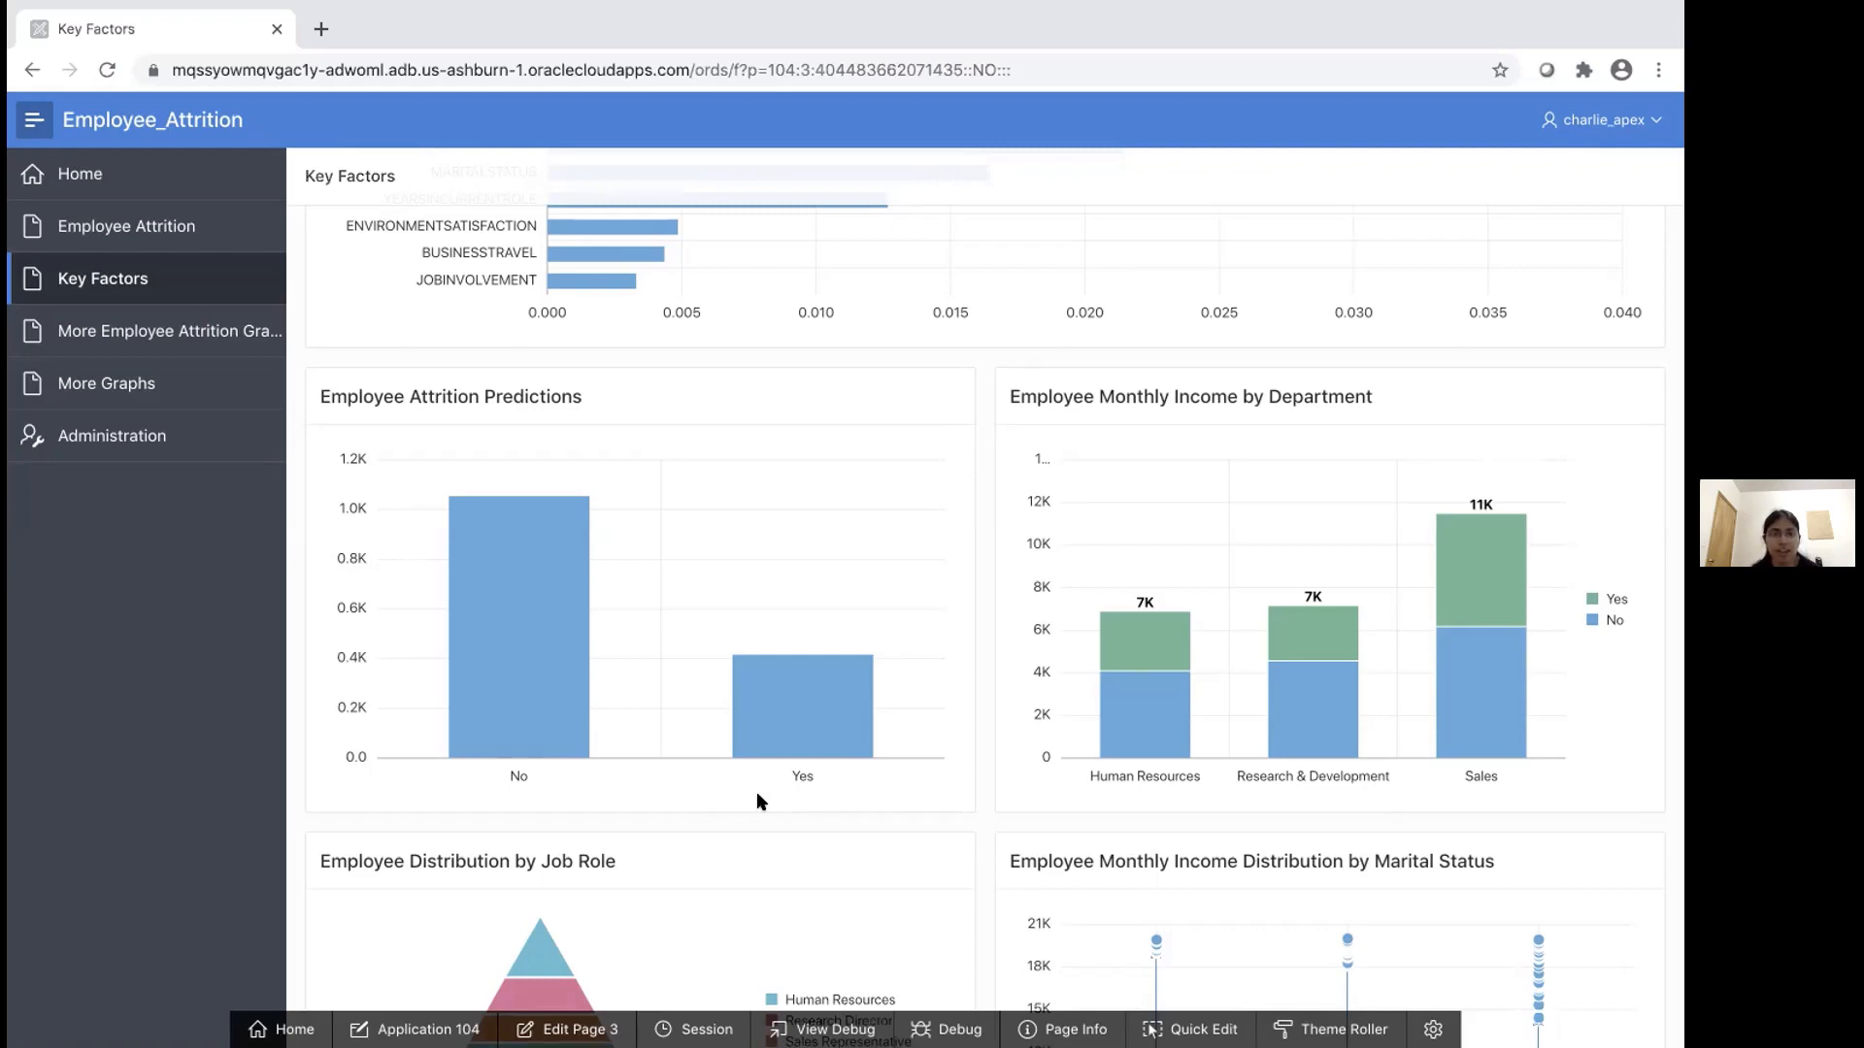
mouse_move(794, 751)
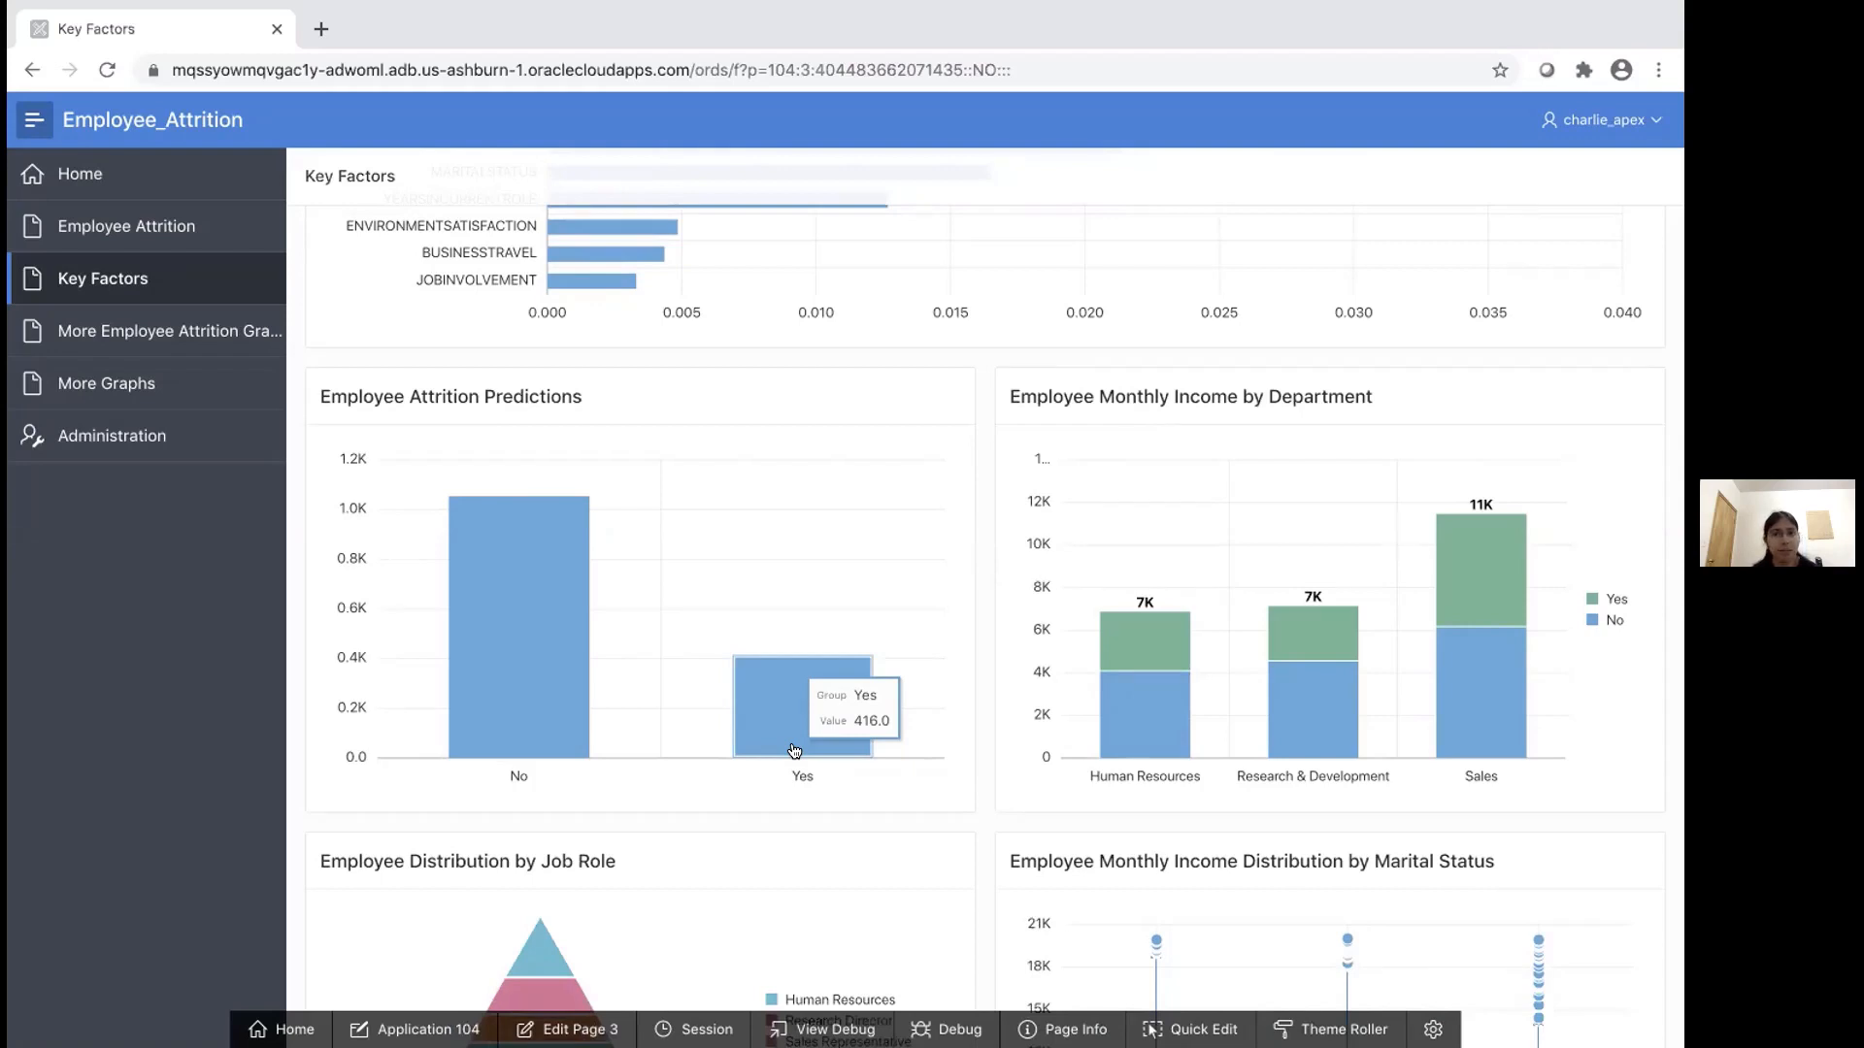
mouse_move(529, 708)
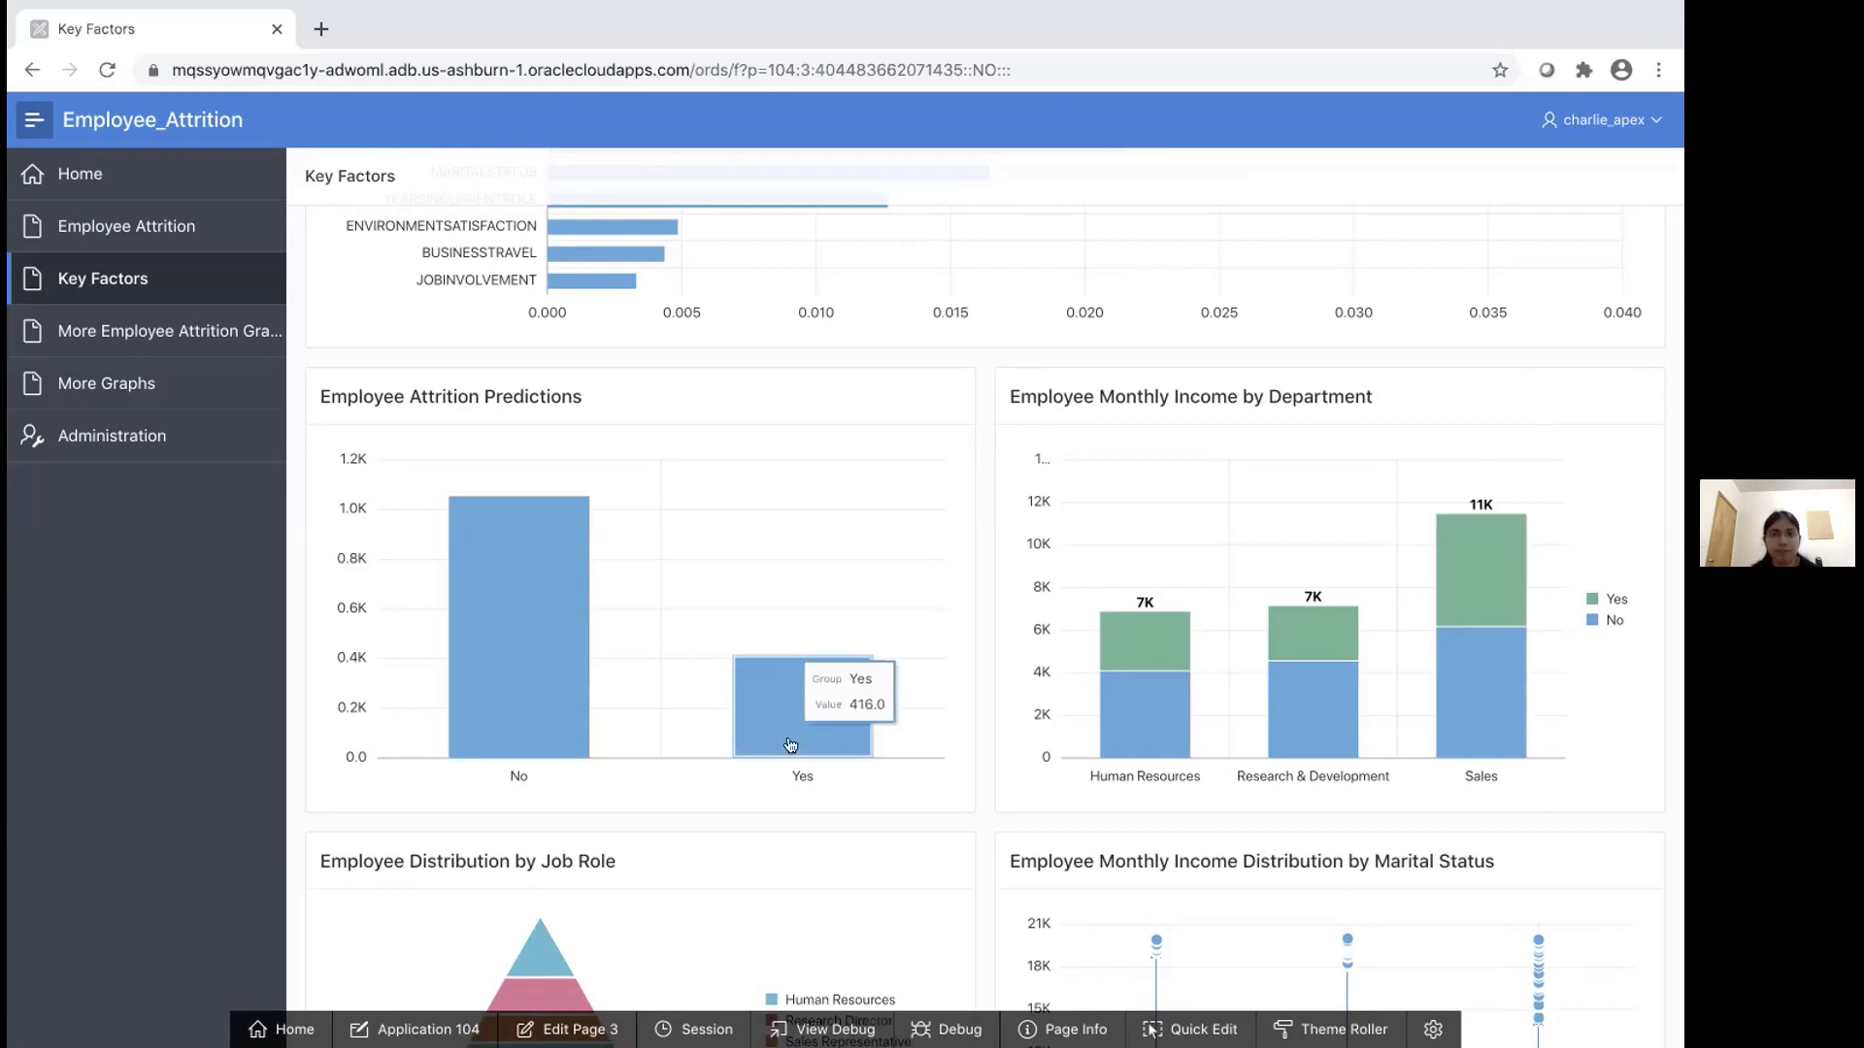
scroll(789, 831, "down", 1)
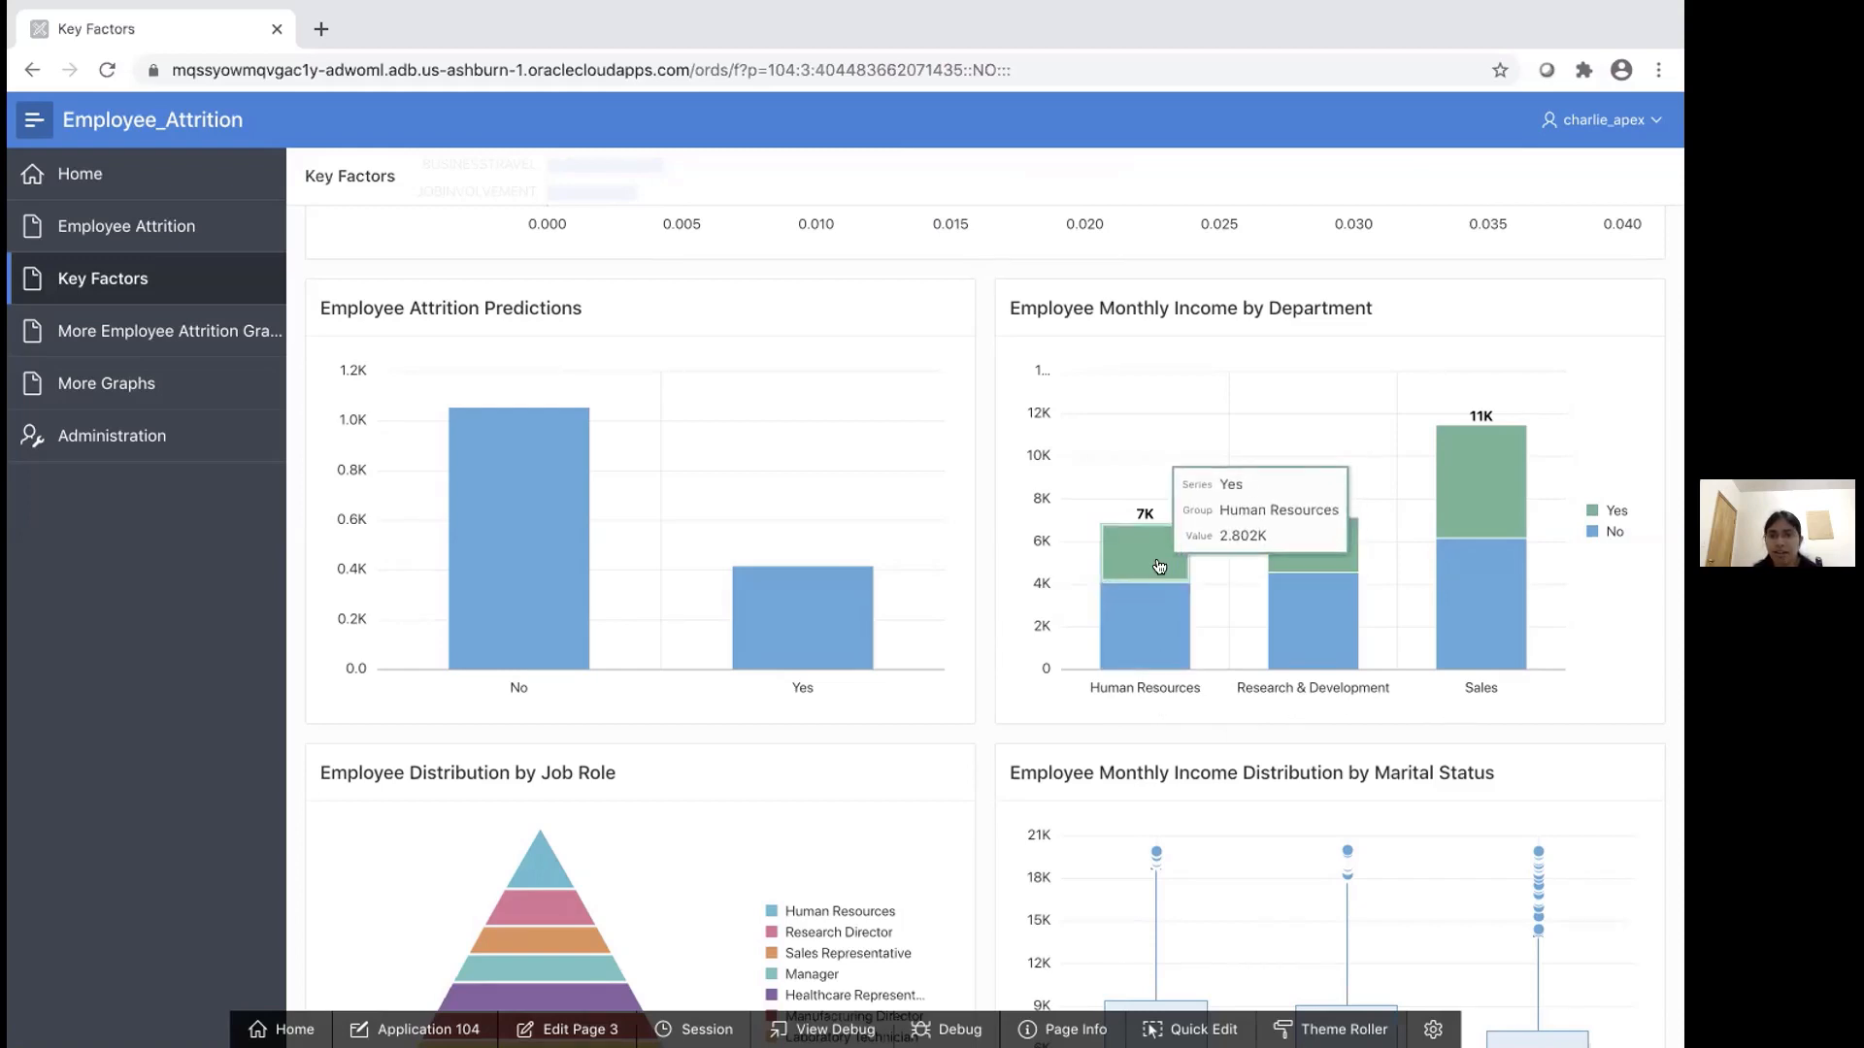
mouse_move(1157, 665)
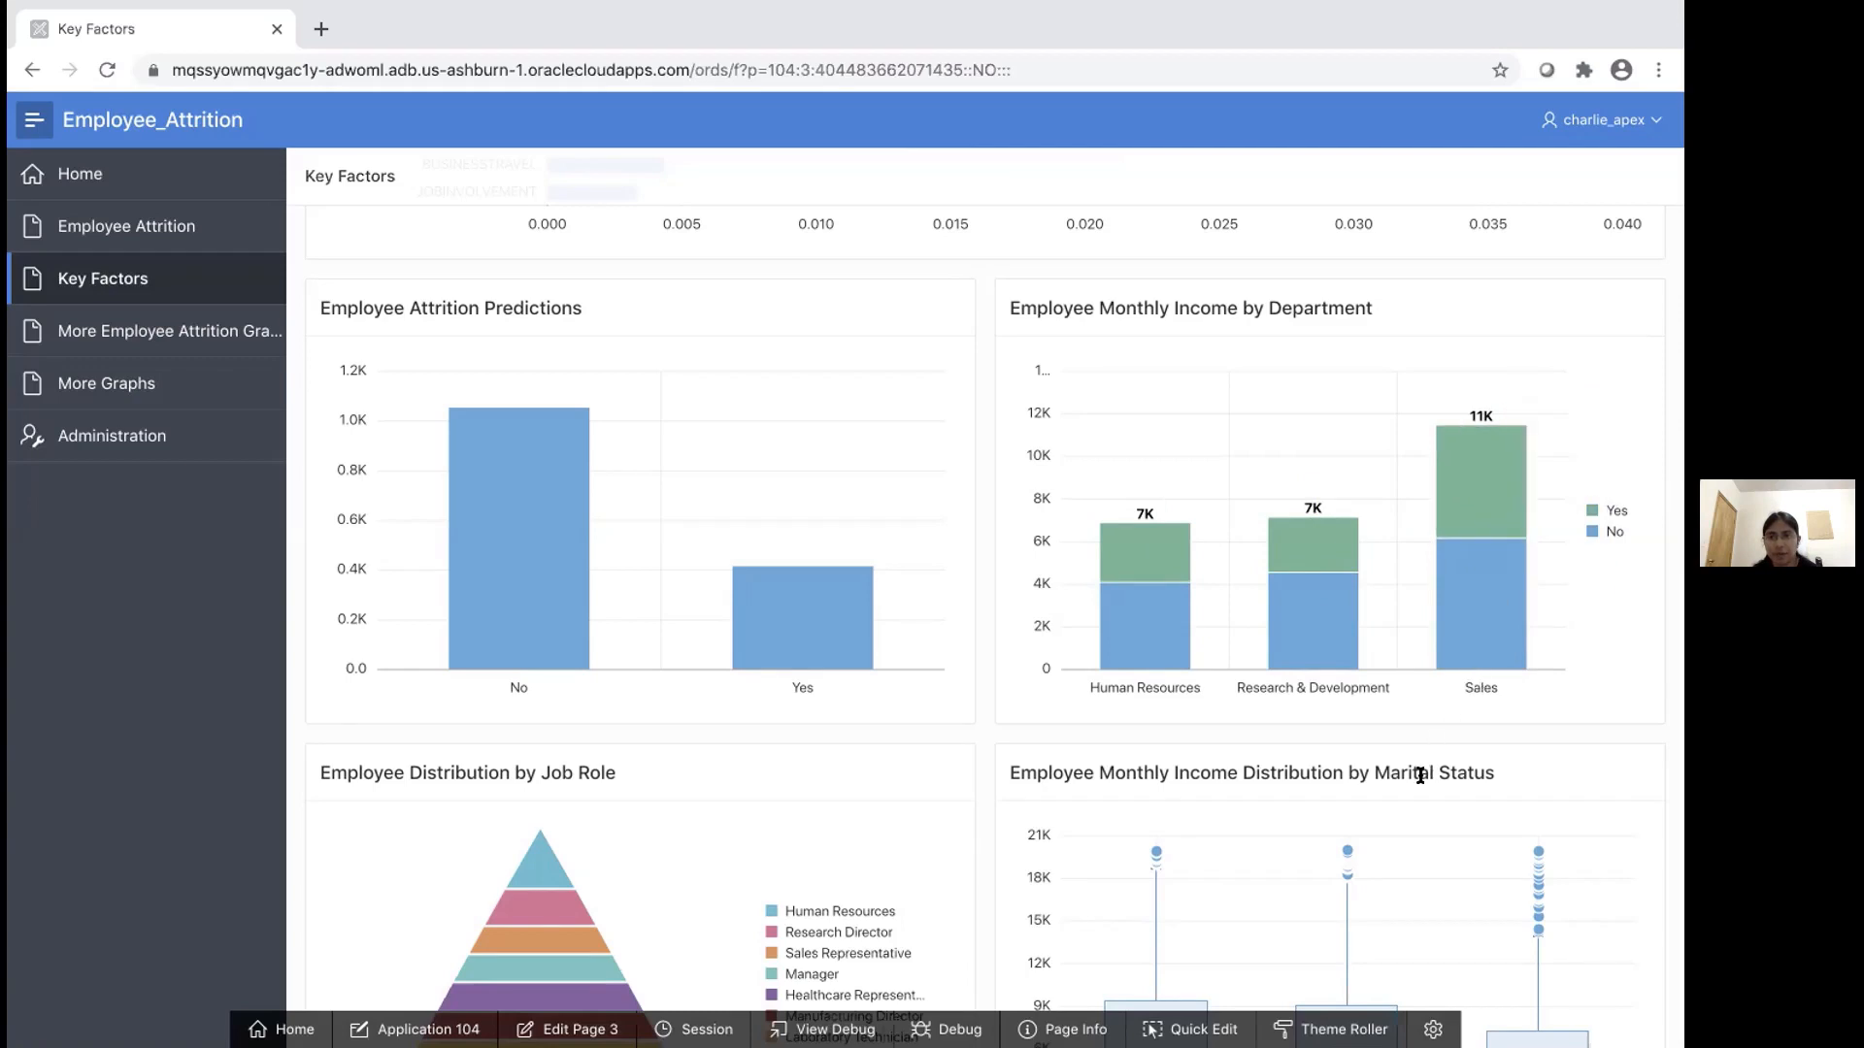
Examine the Employee Distribution by Job Role pyramid and the Employee Monthly Income Distribution by Marital Status box plots.
scroll(1419, 776, "down", 3)
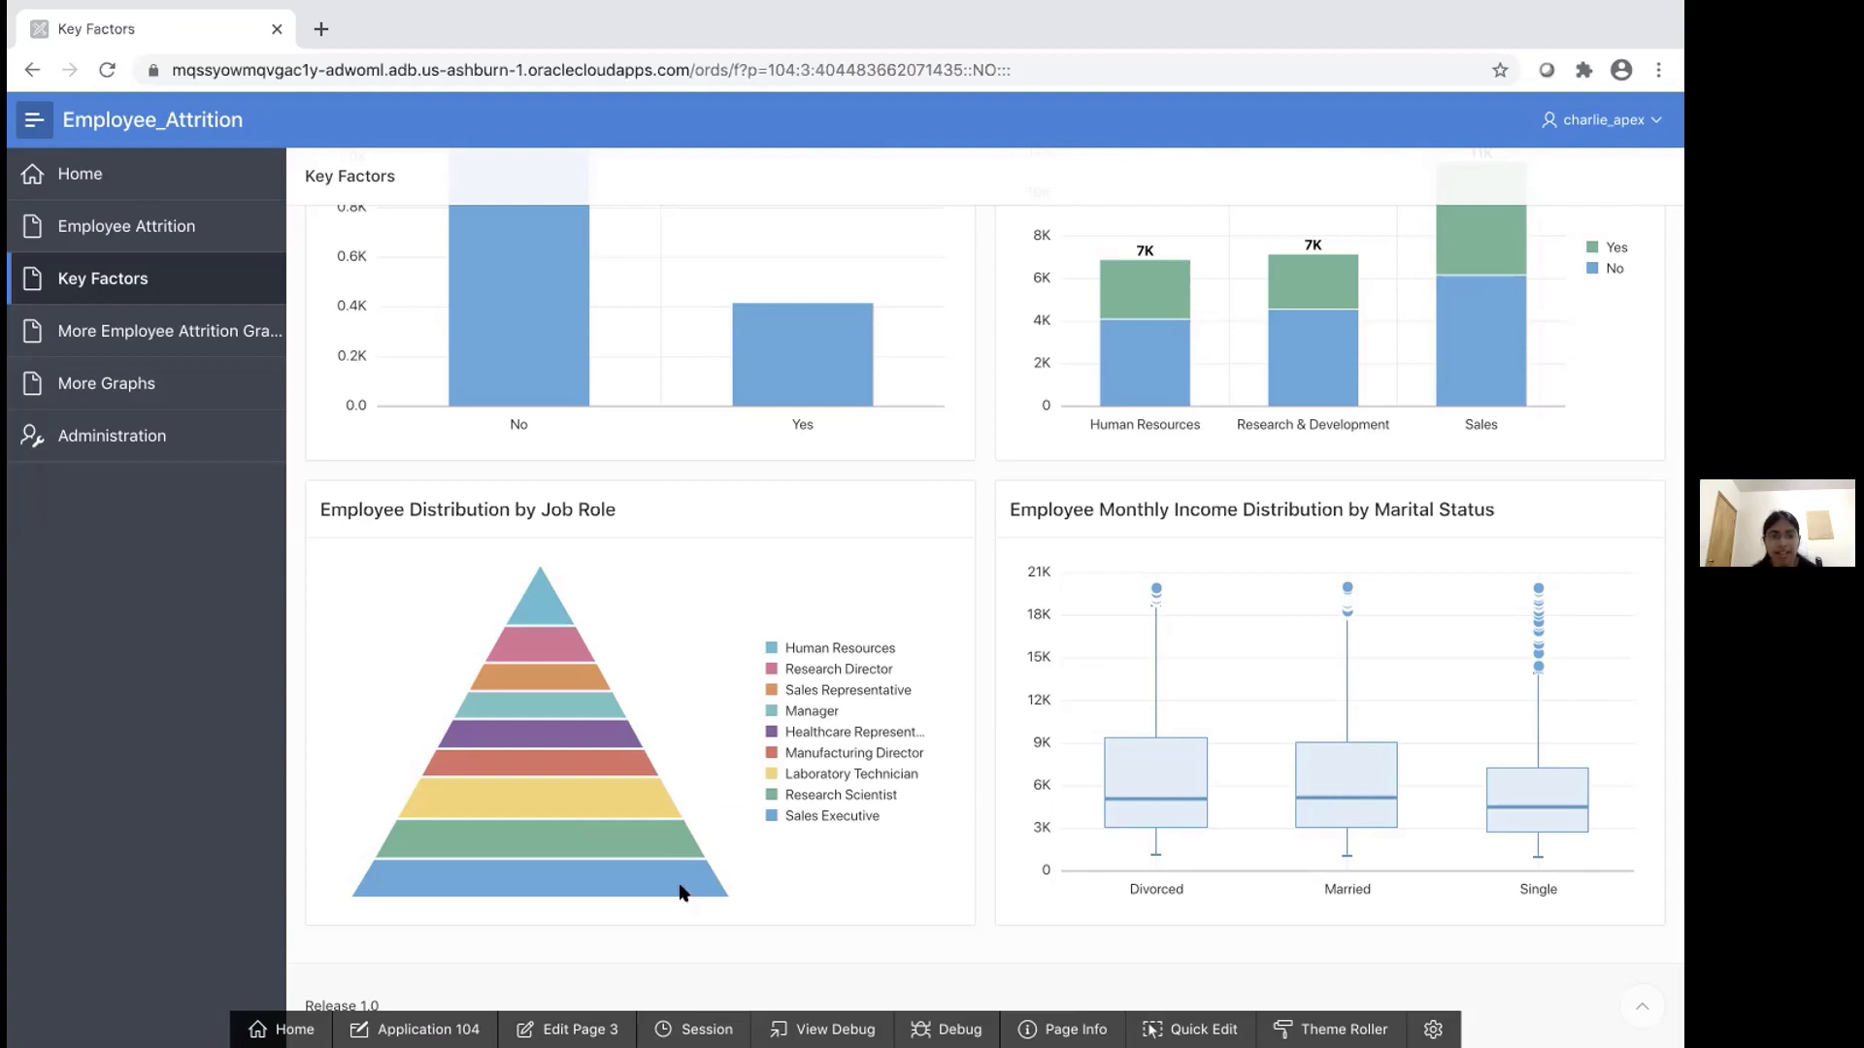
mouse_move(635, 835)
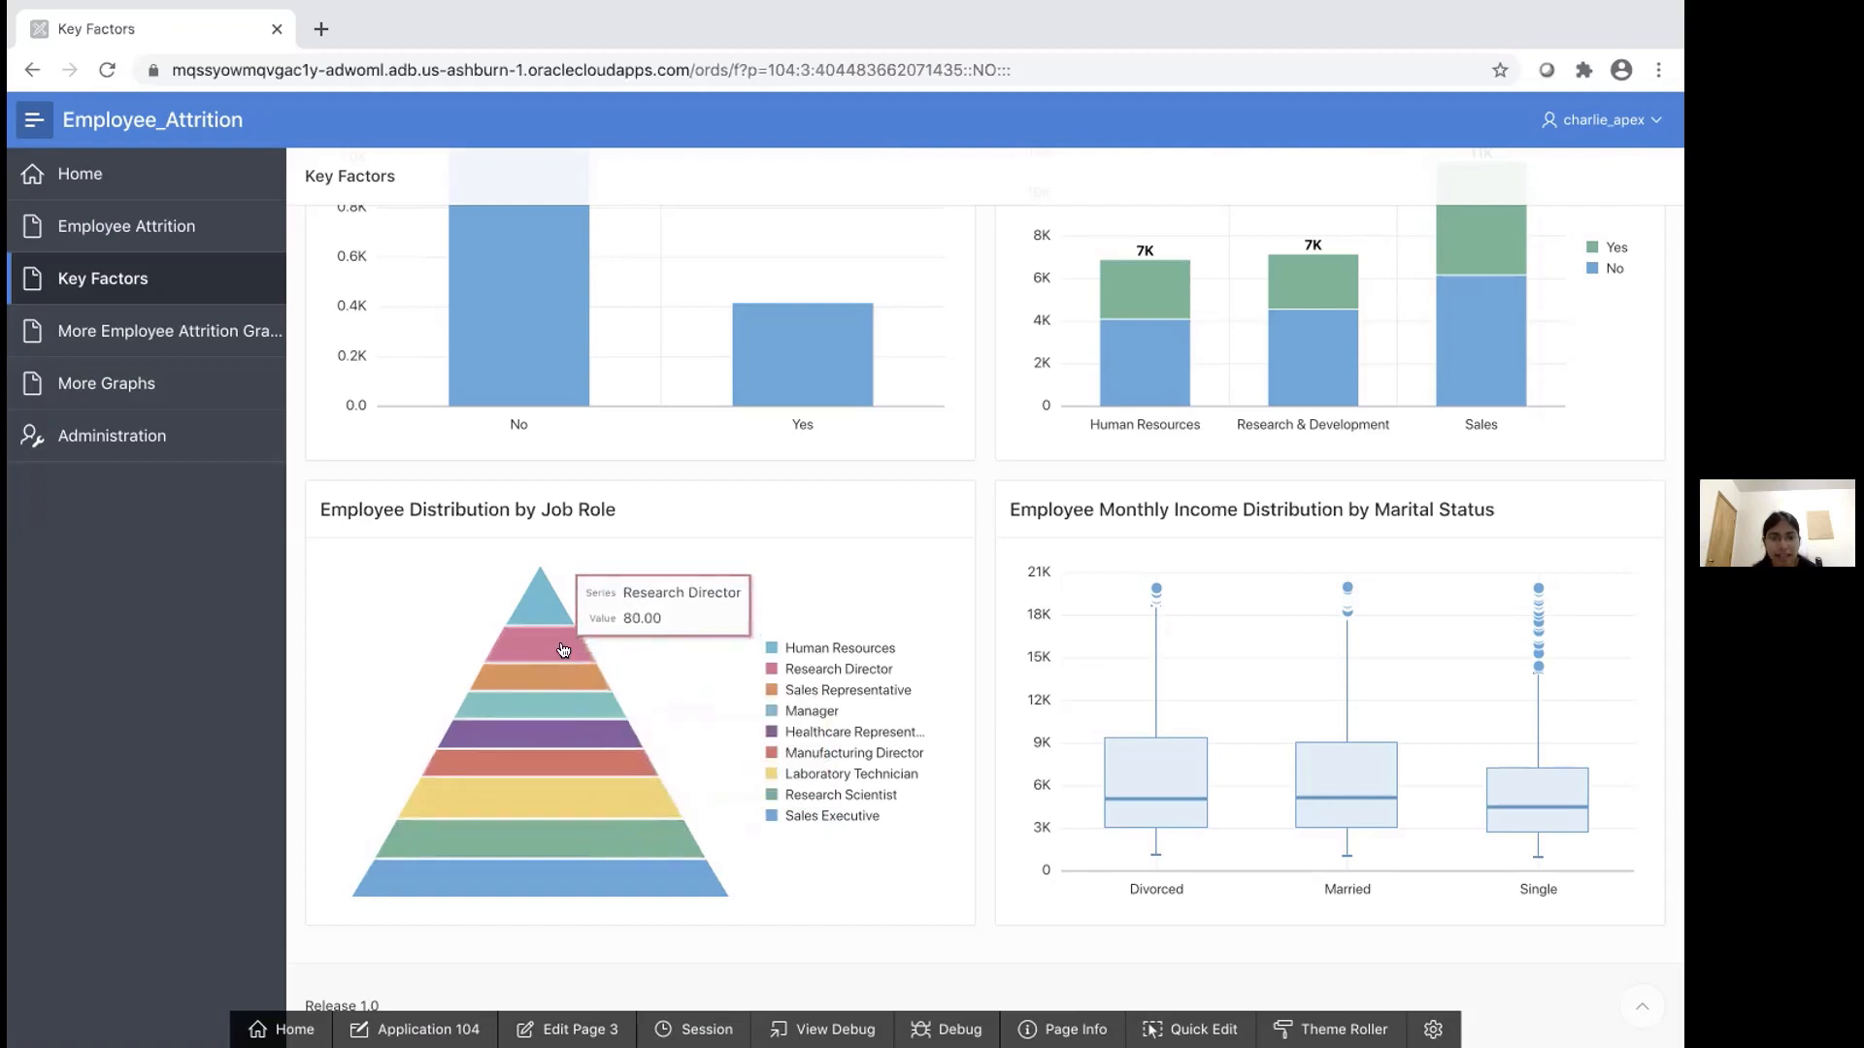
mouse_move(546, 606)
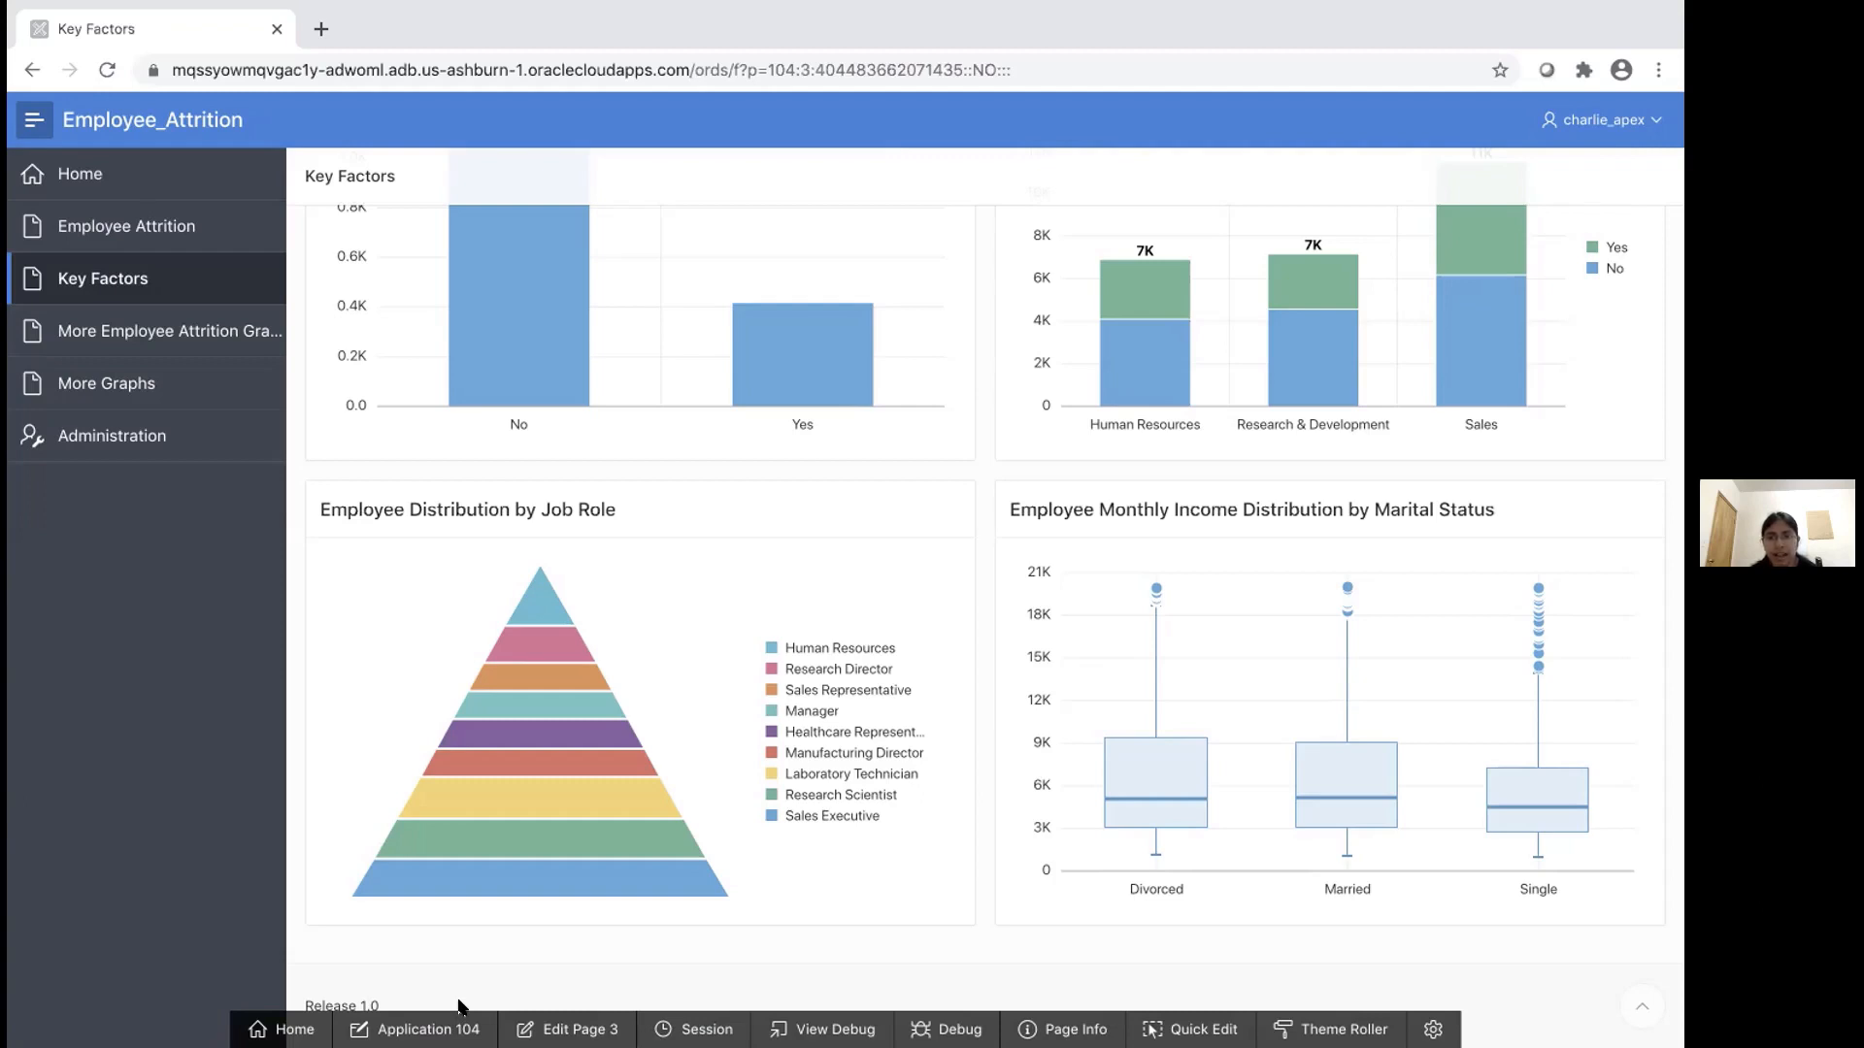
mouse_move(1134, 817)
mouse_move(1160, 776)
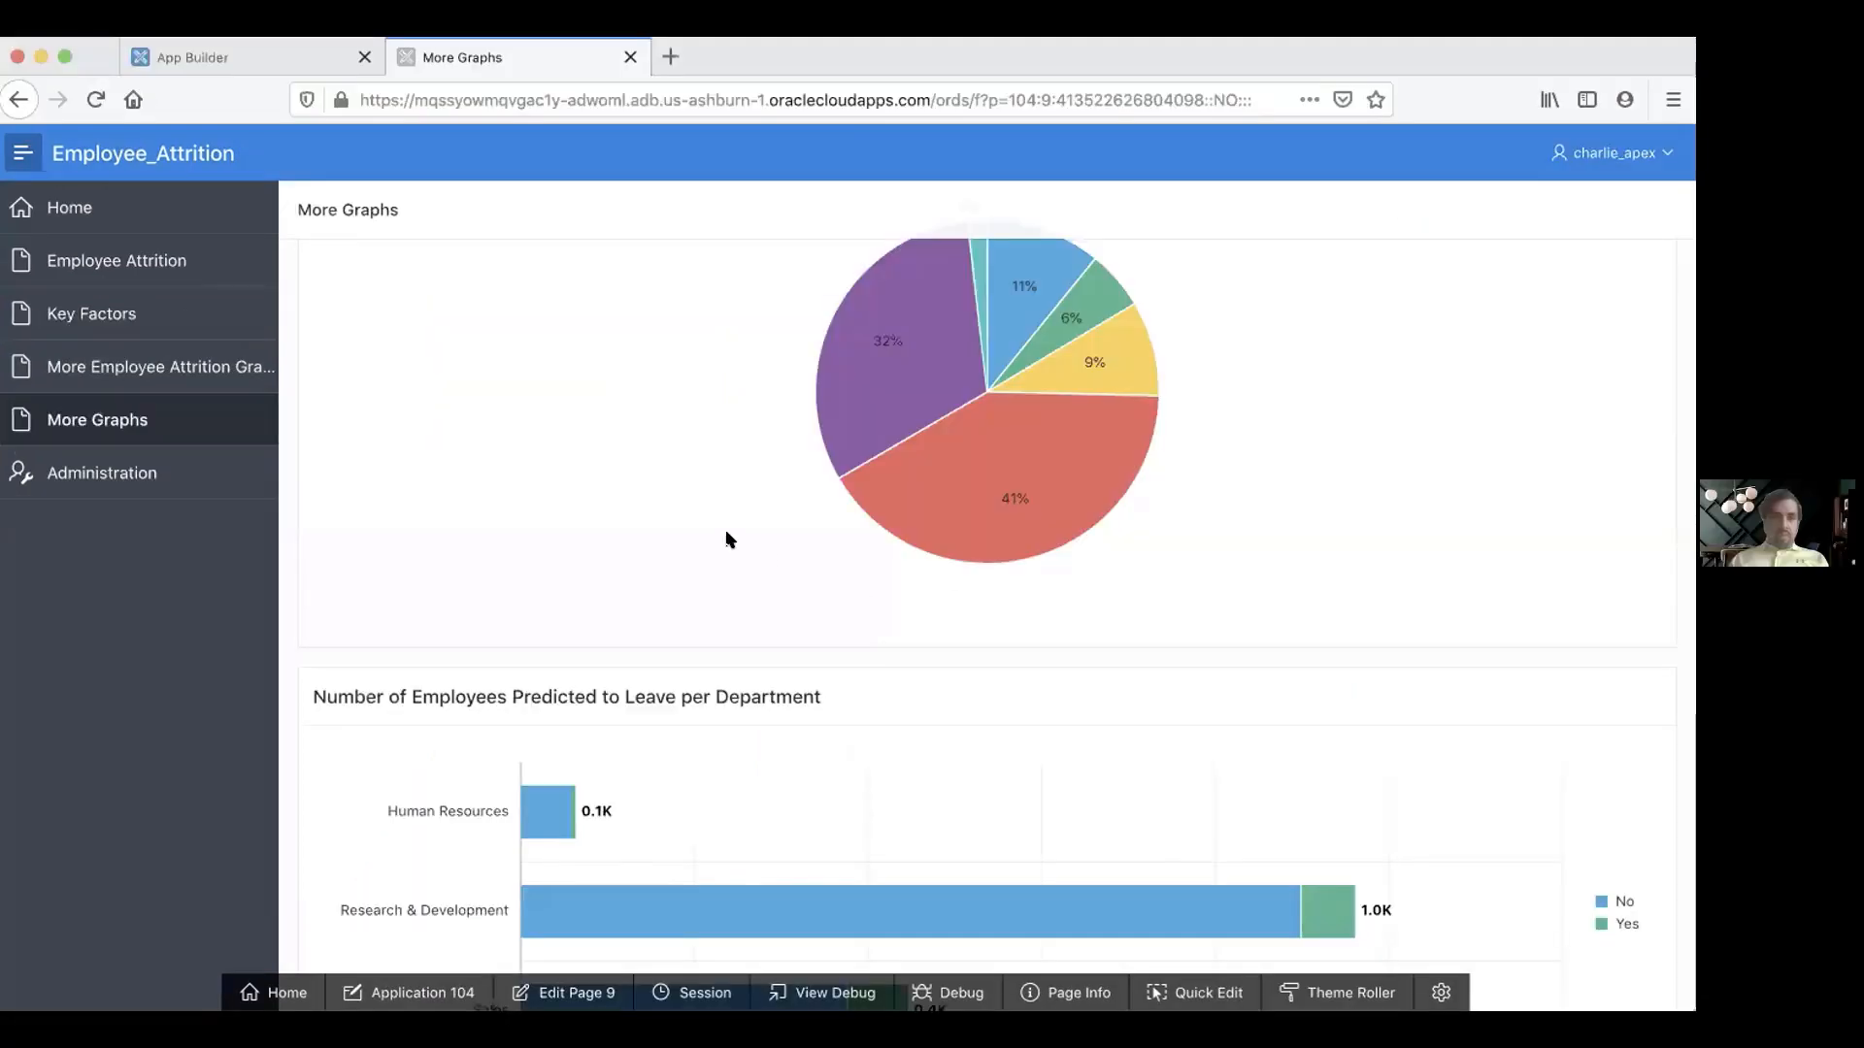
Open the More Employee Attrition Graphs page and explore individual employees in the attrition probability versus years at company chart.
left_click(209, 376)
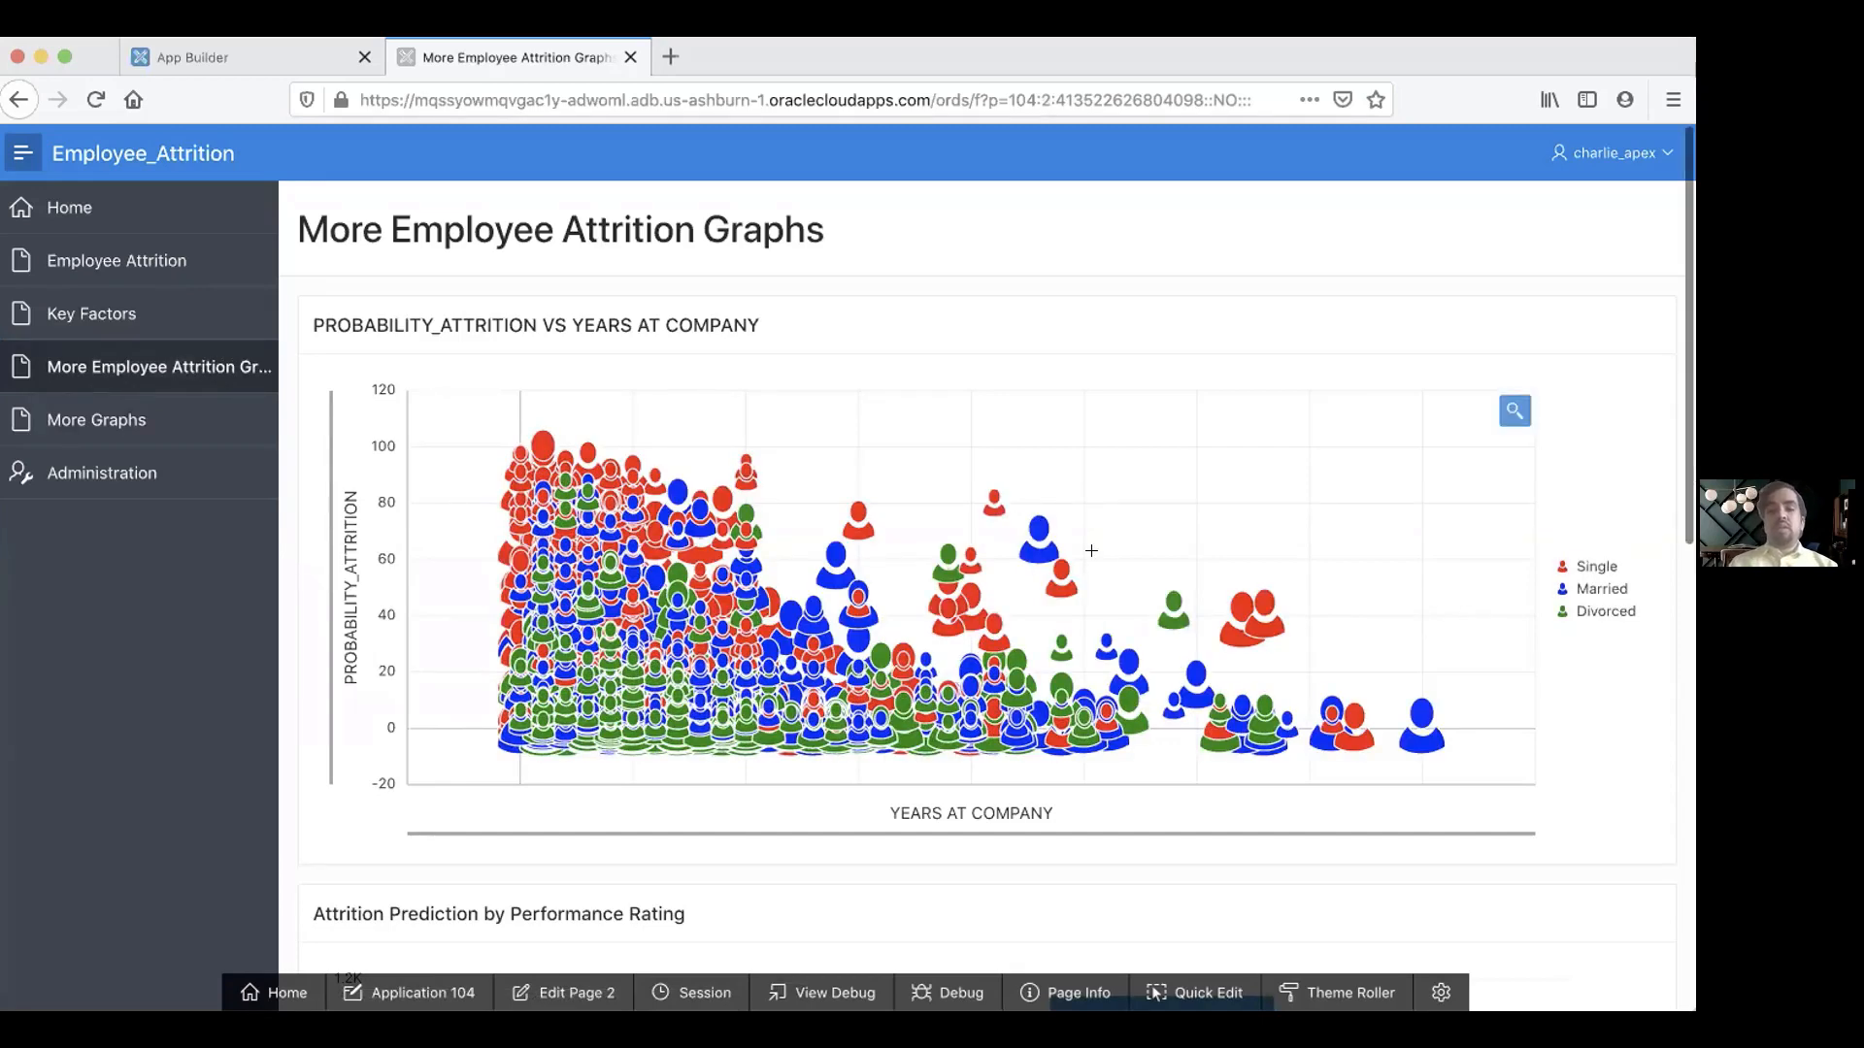
scroll(1091, 550, "up", 3)
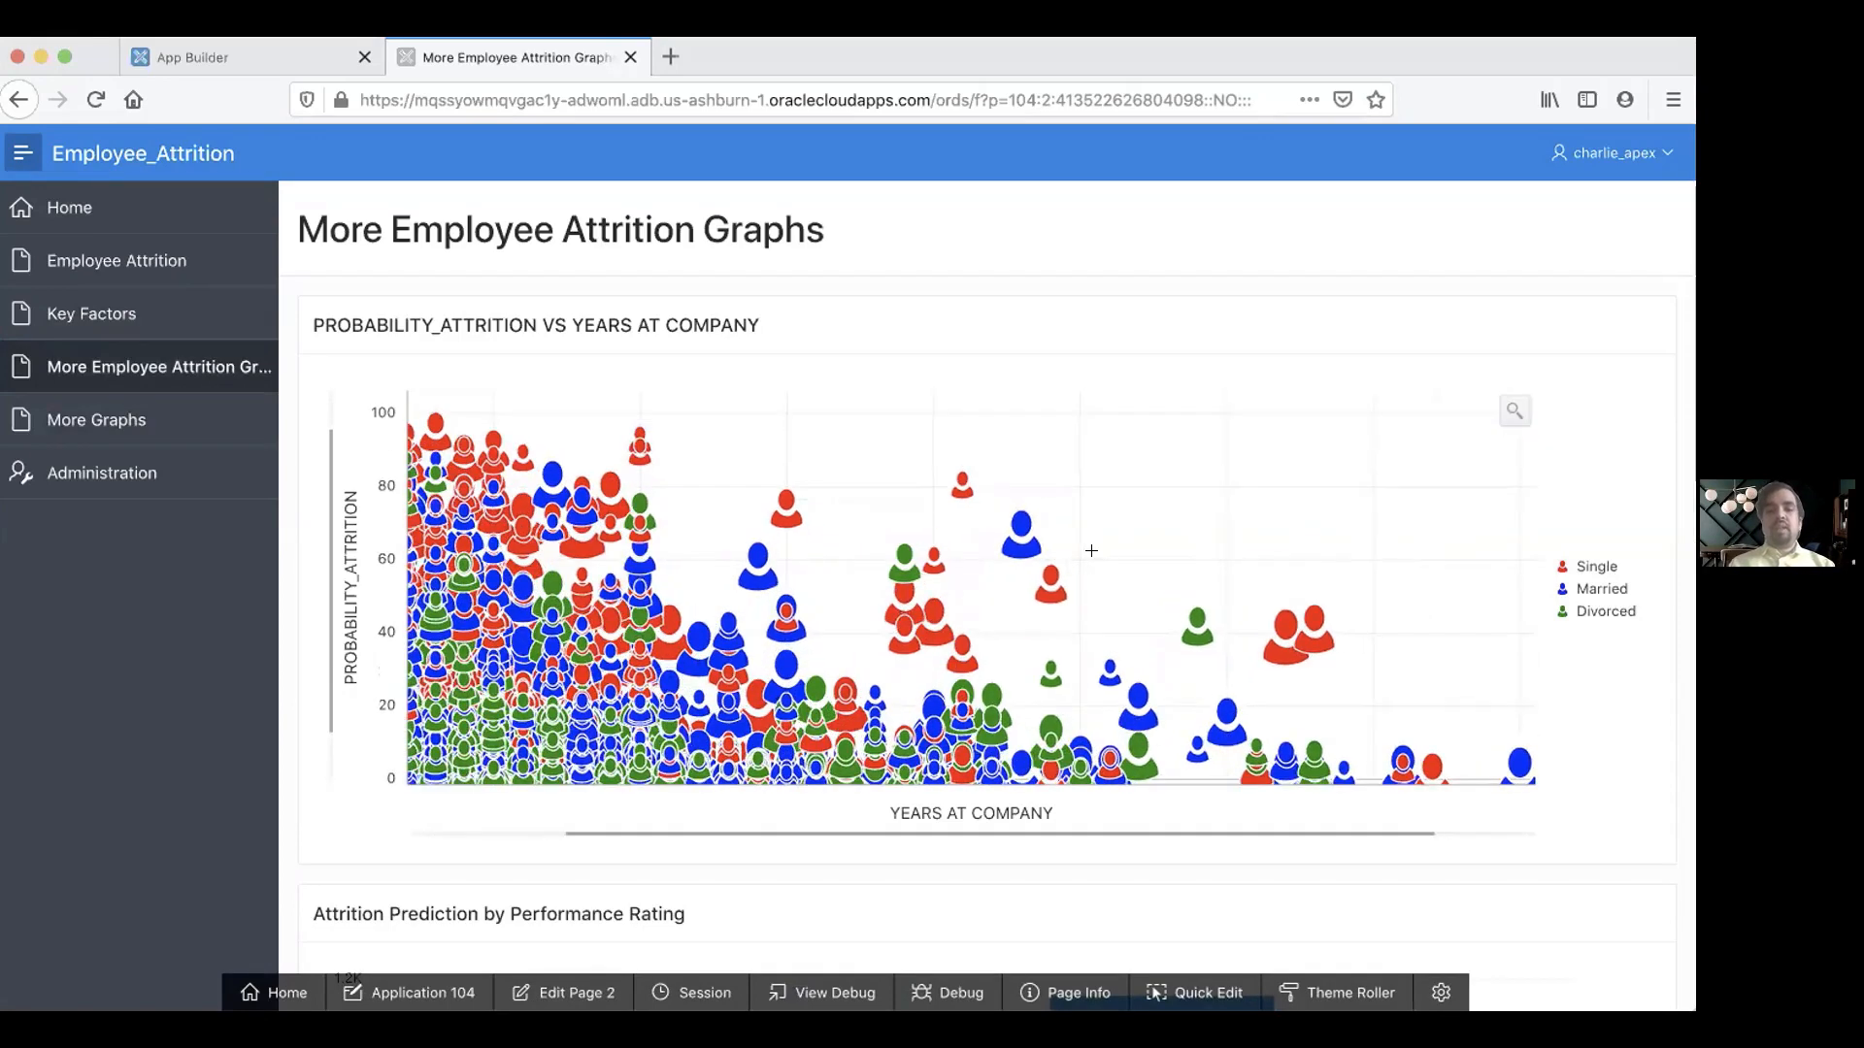
scroll(971, 553, "up", 2)
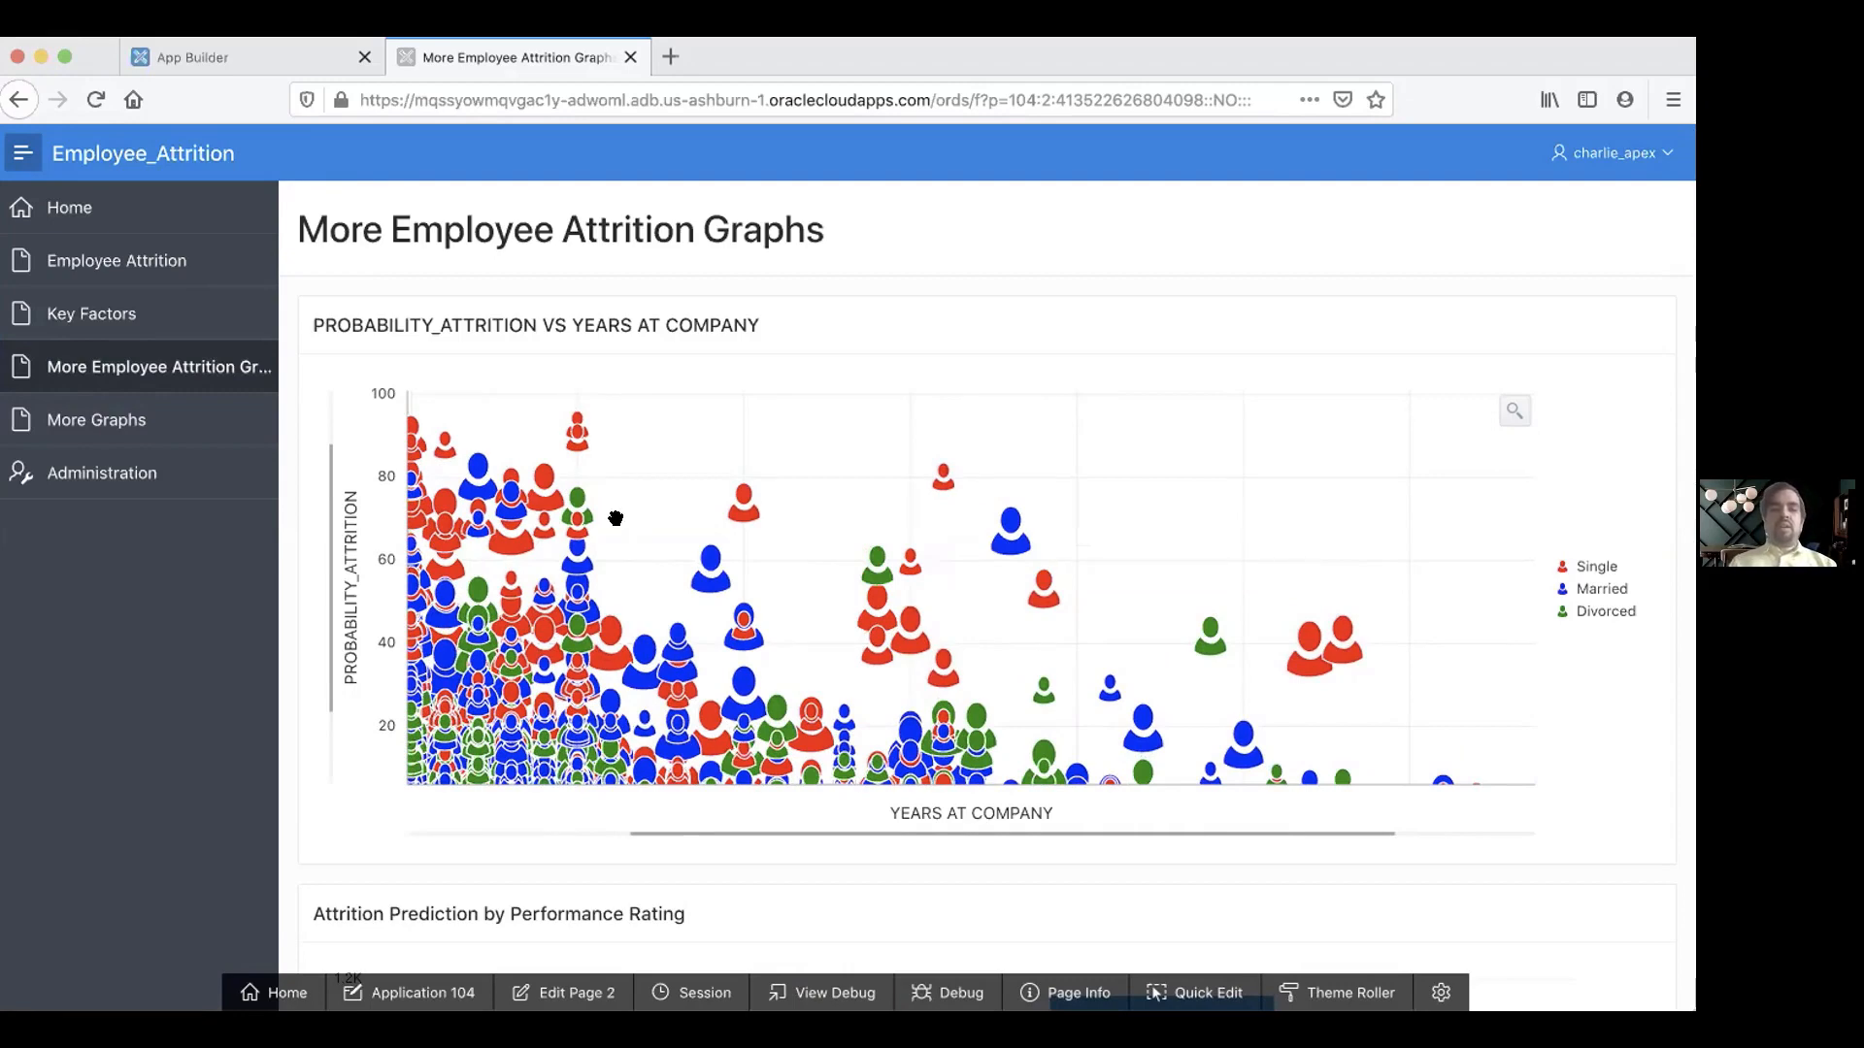
mouse_move(510, 511)
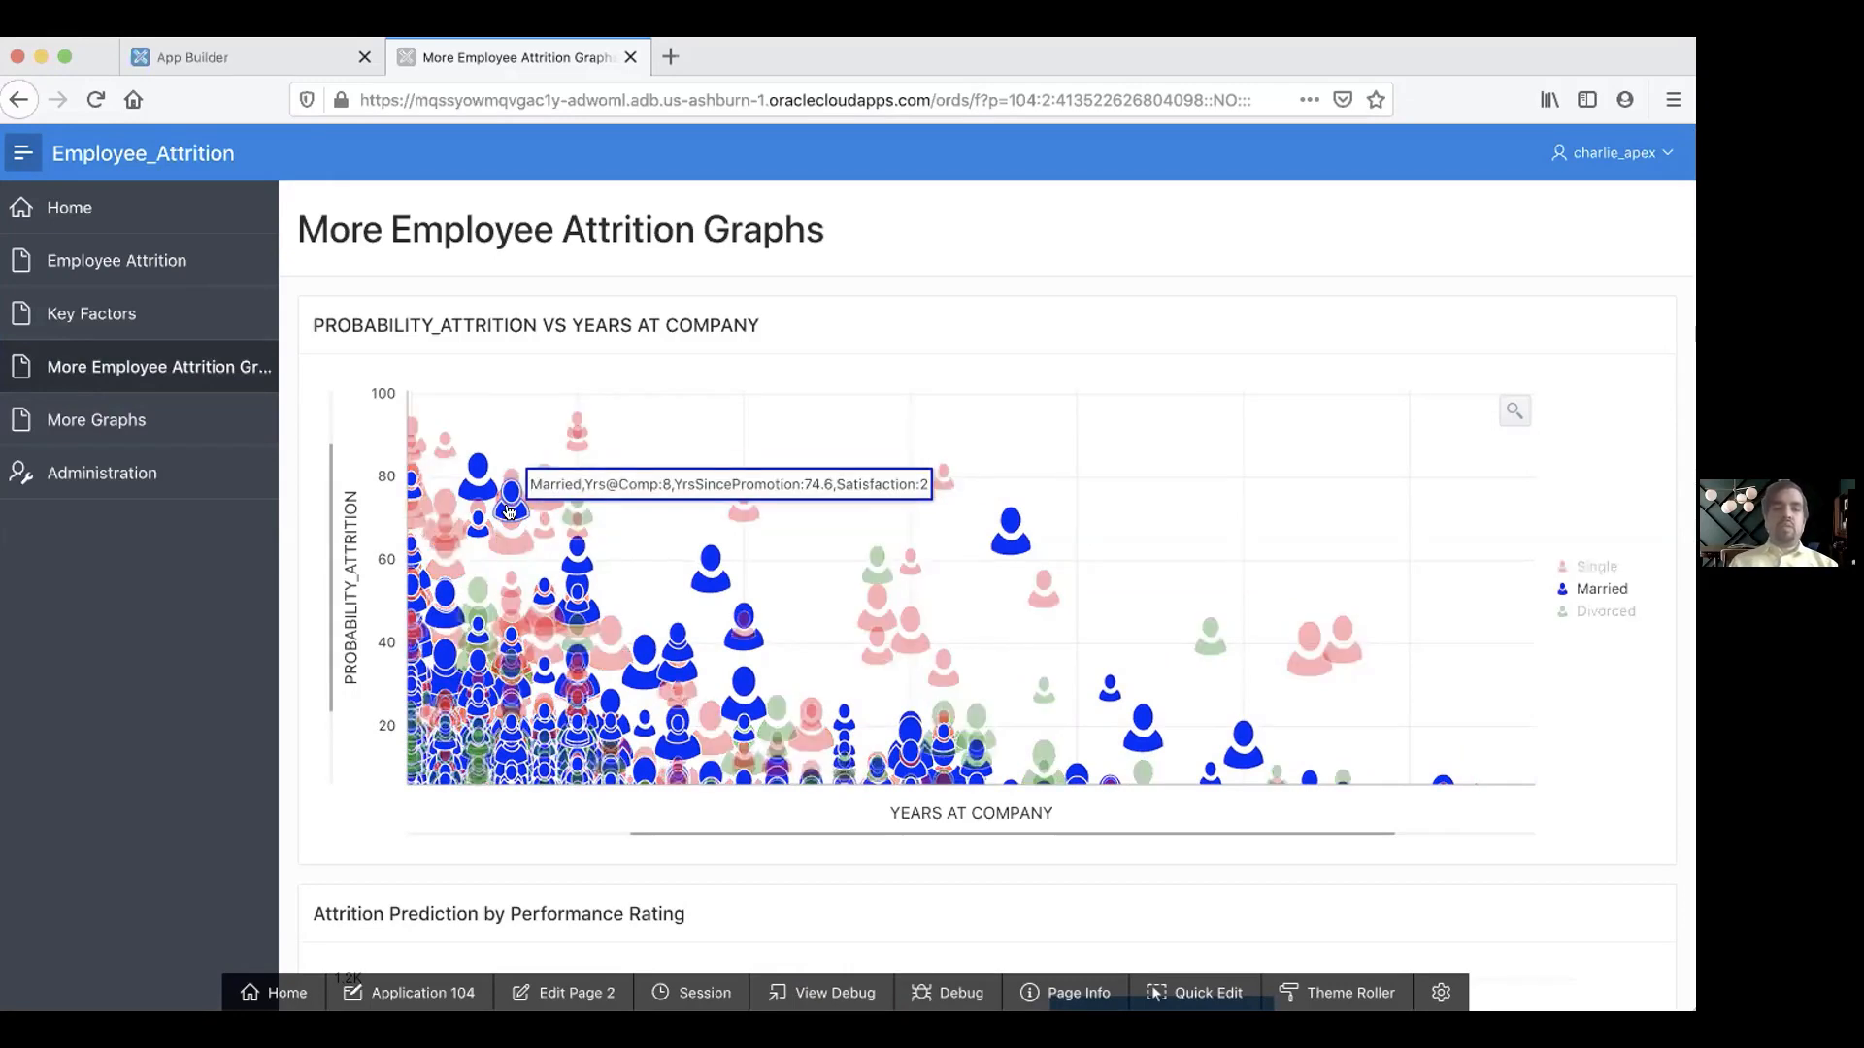
scroll(575, 569, "up", 1)
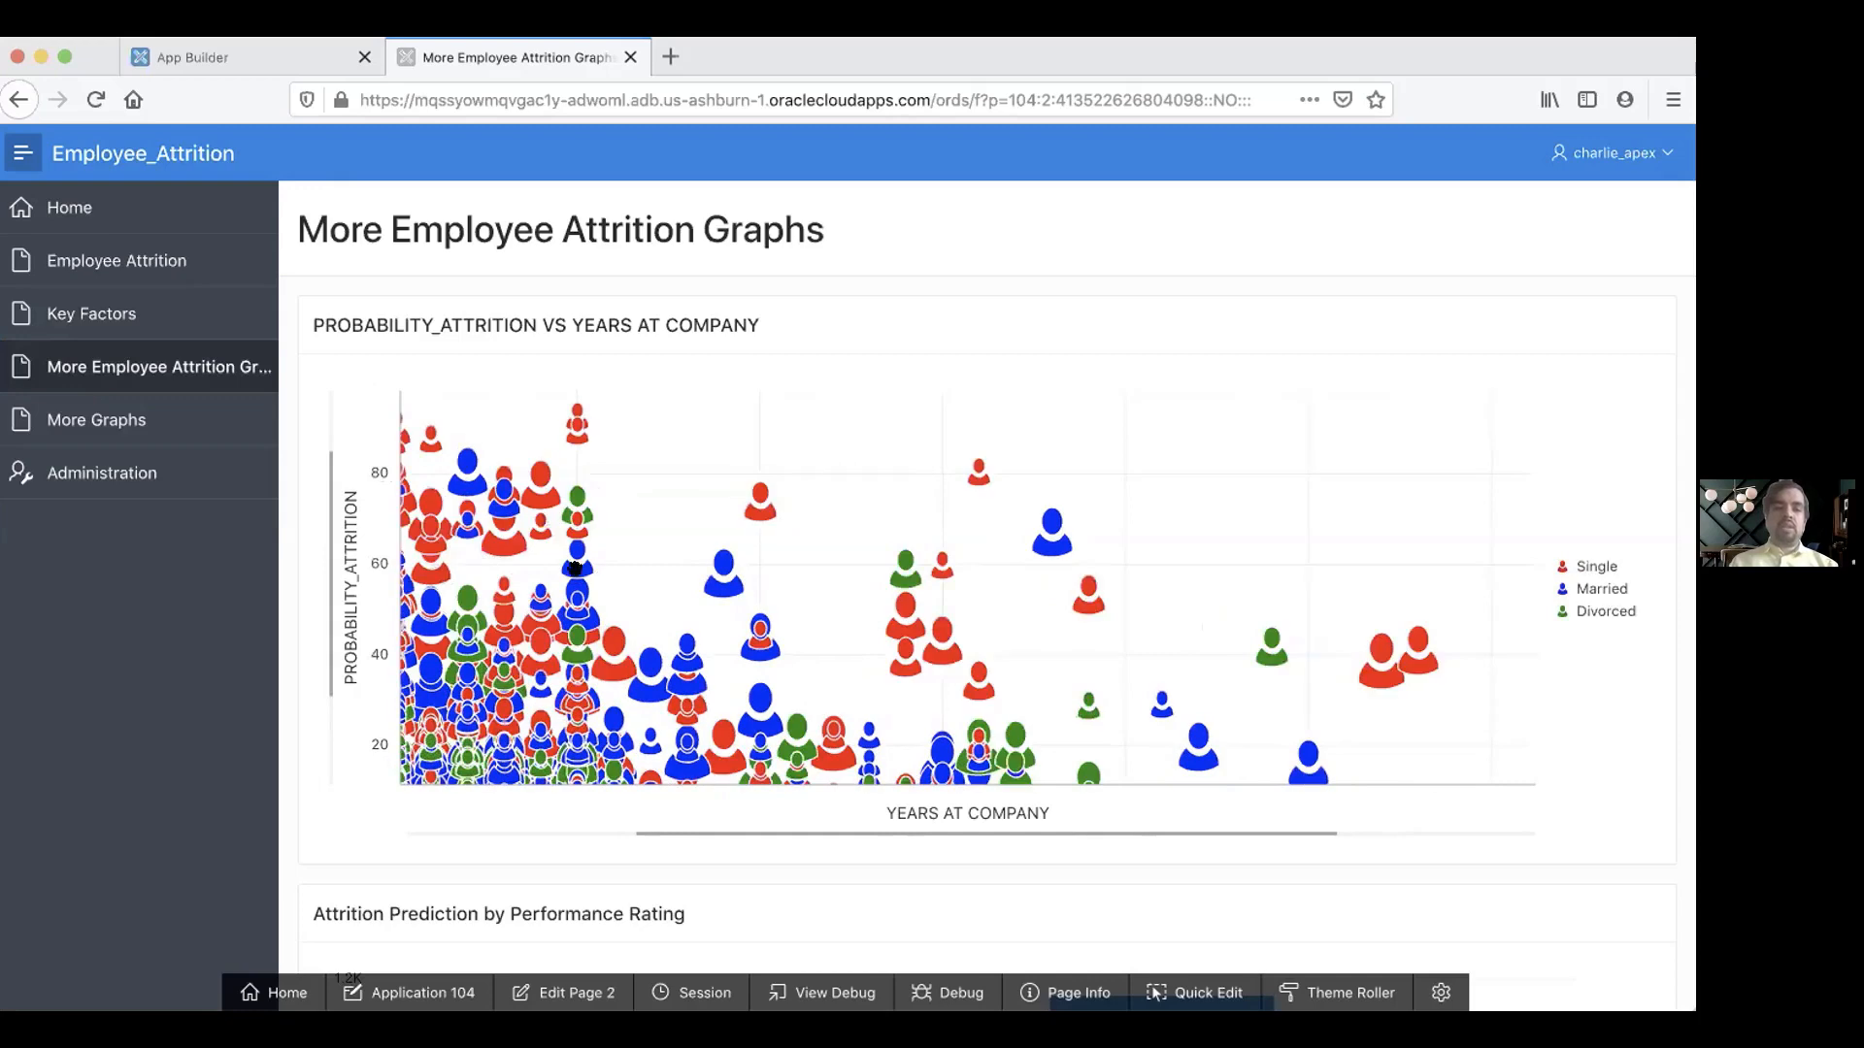
left_click_drag(575, 569, 702, 586)
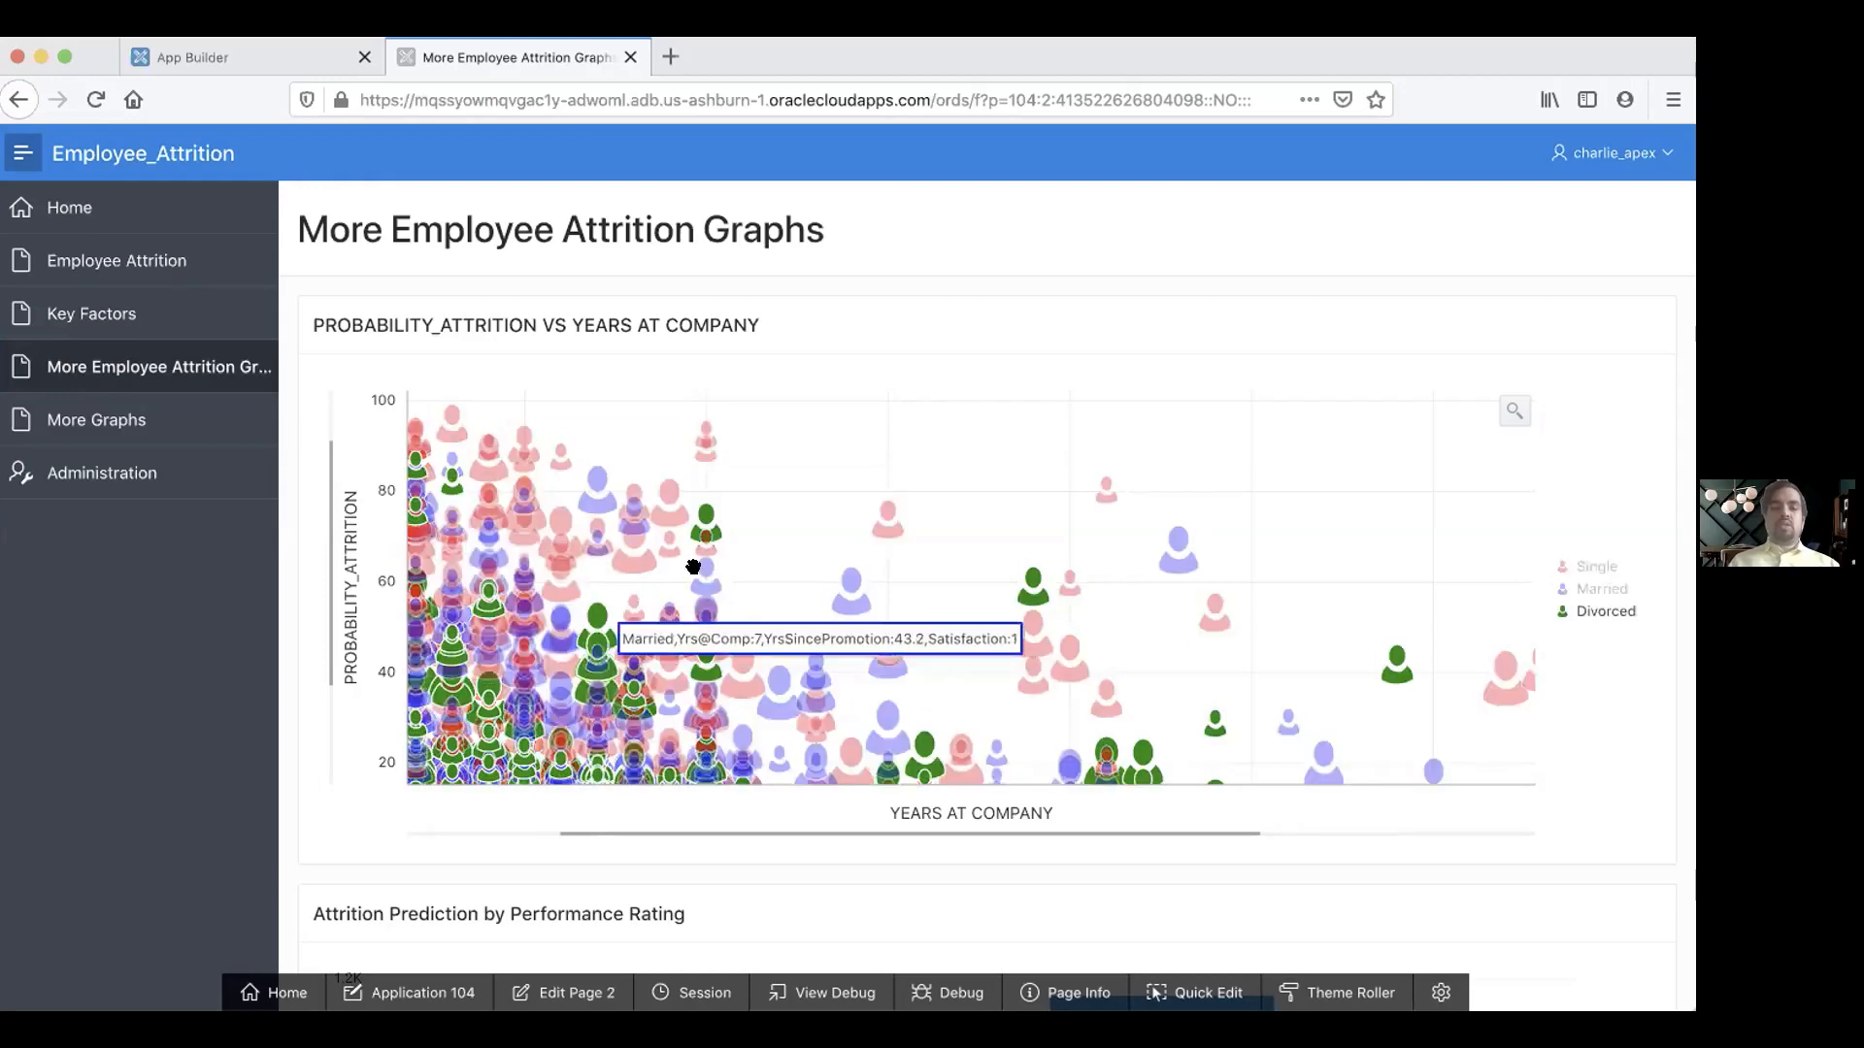
scroll(693, 567, "down", 2)
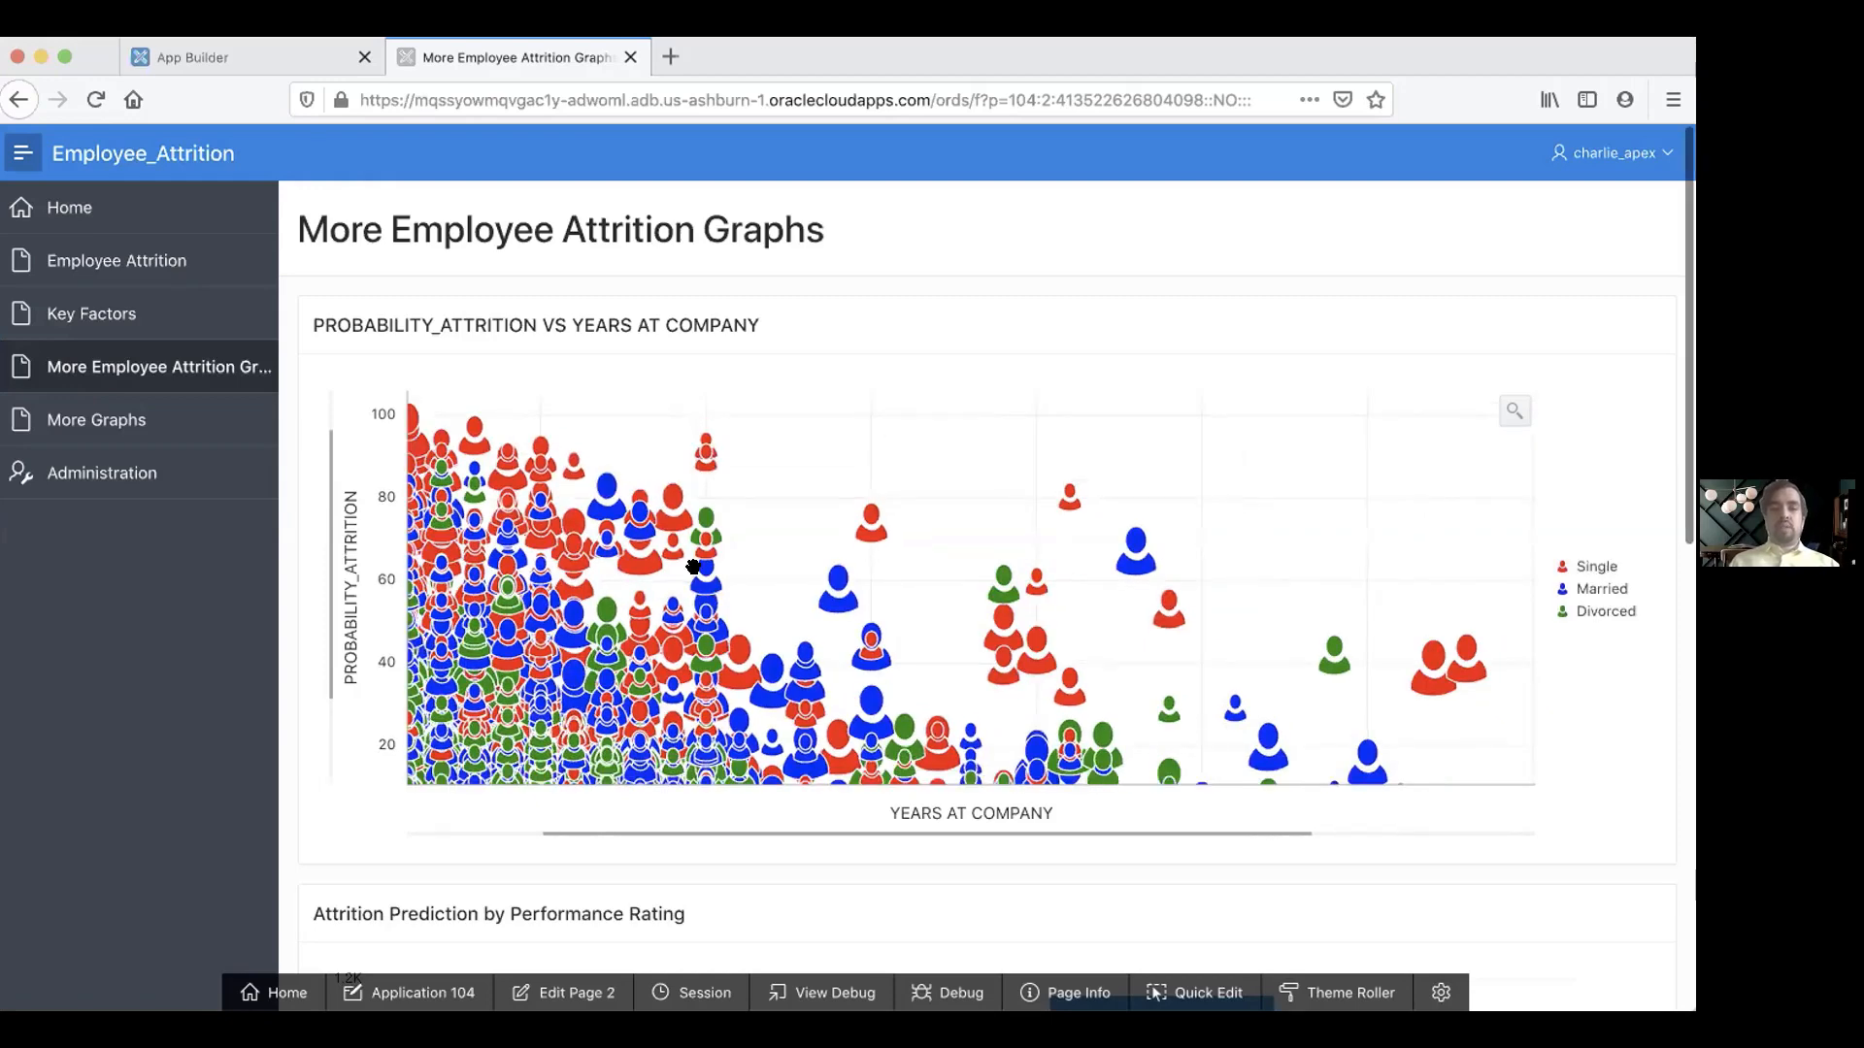
scroll(783, 755, "down", 3)
Compare the Yes and No bars in the Attrition Prediction by Performance Rating chart and view the Job Satisfaction chart.
scroll(766, 935, "down", 10)
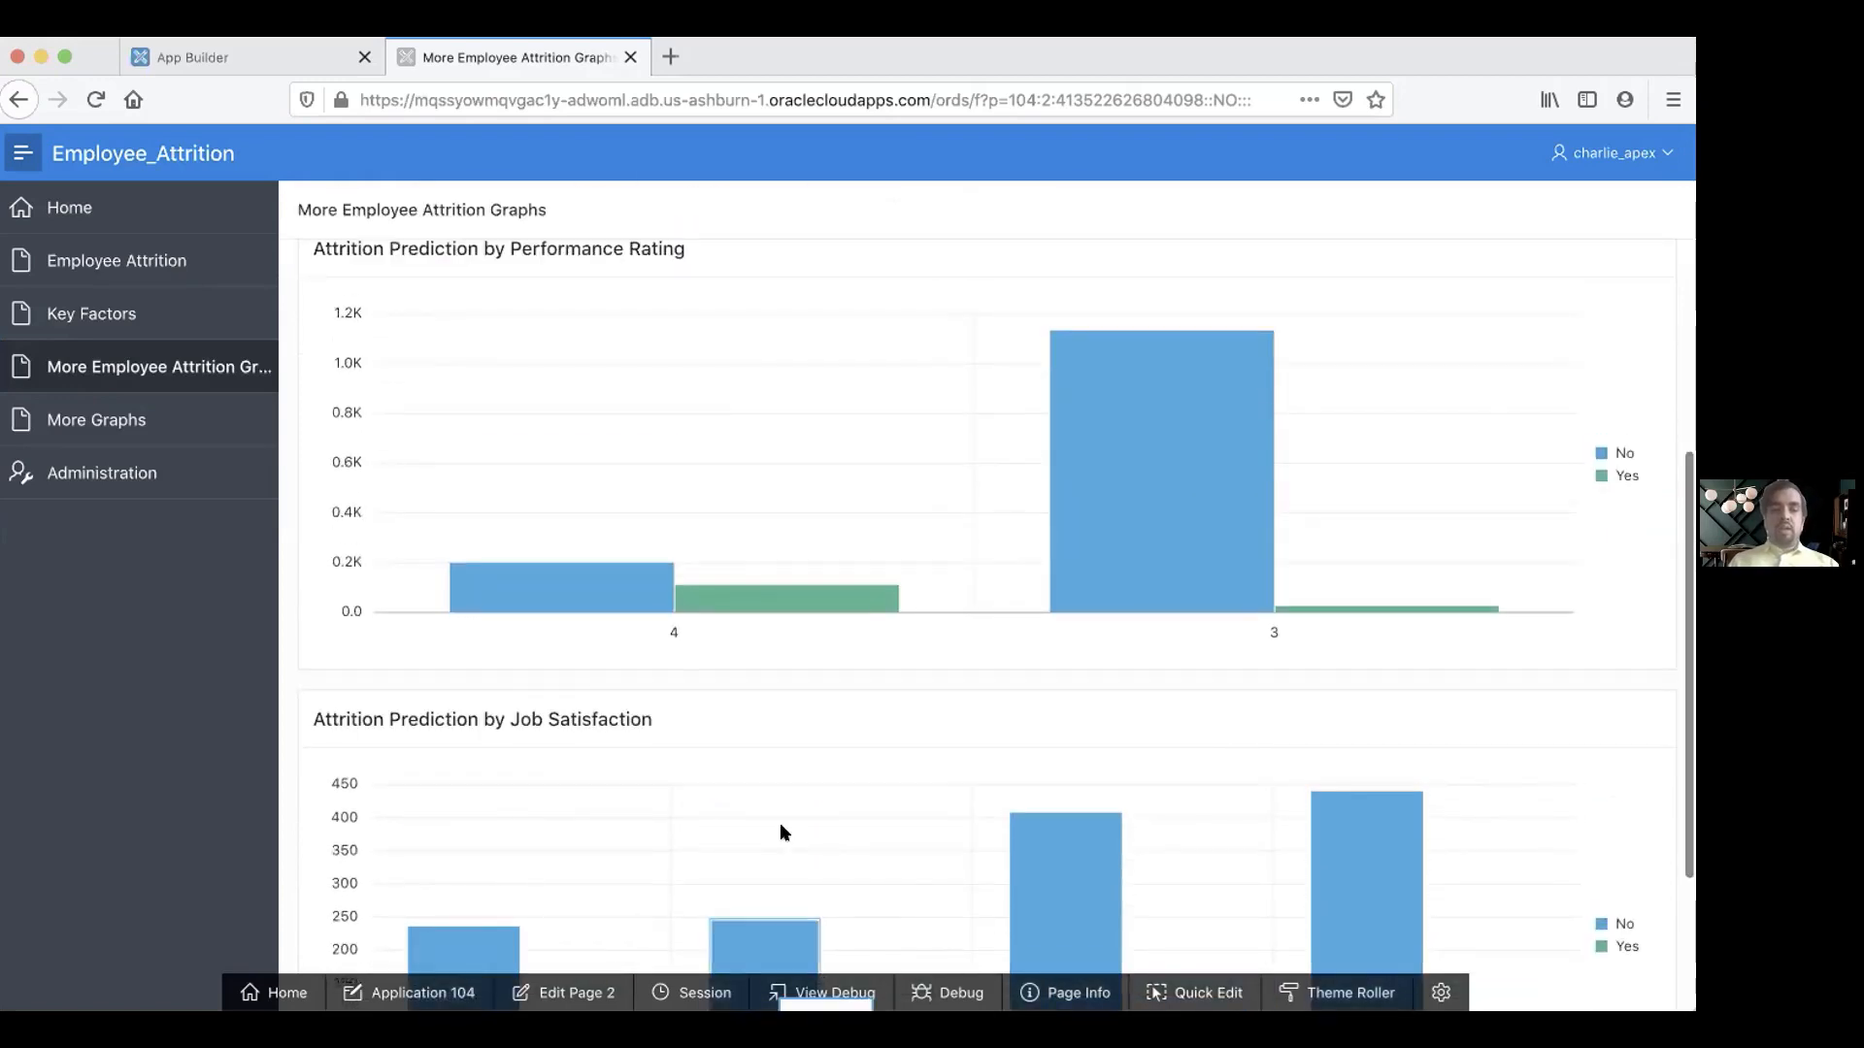
scroll(782, 832, "up", 2)
scroll(783, 832, "up", 1)
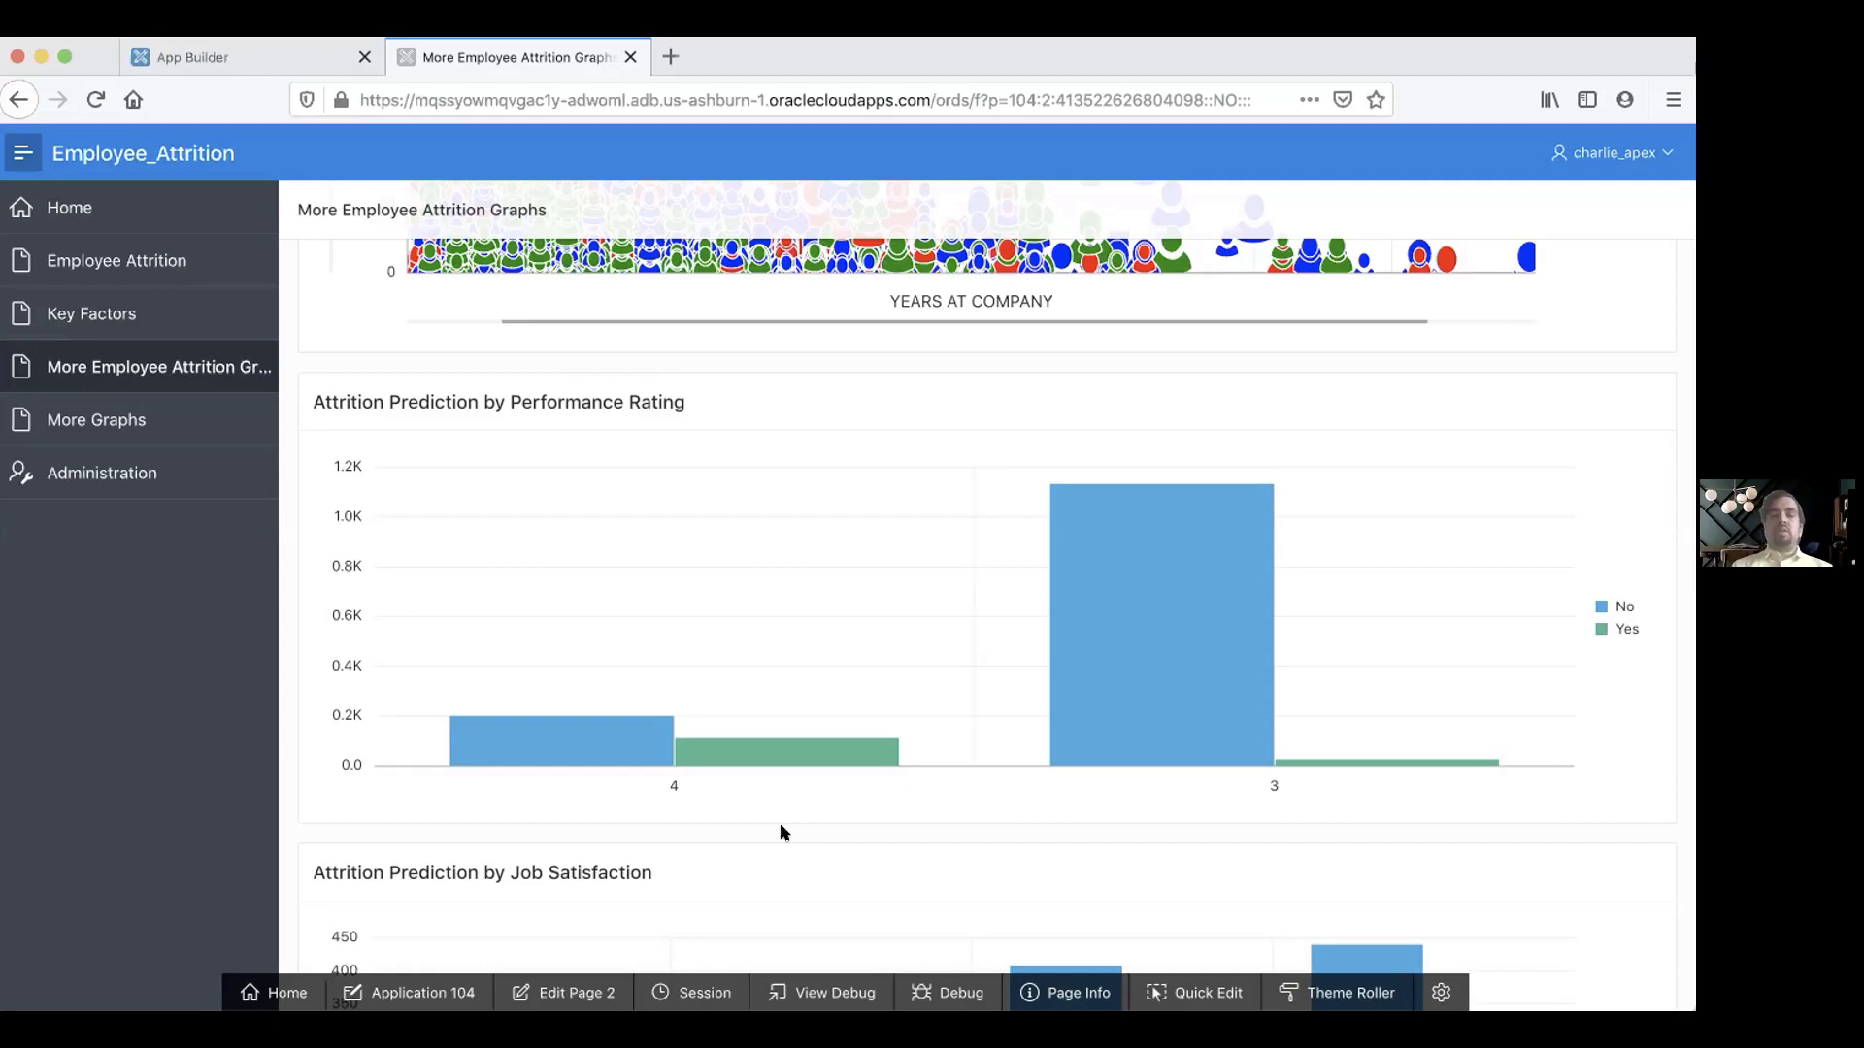
mouse_move(1111, 661)
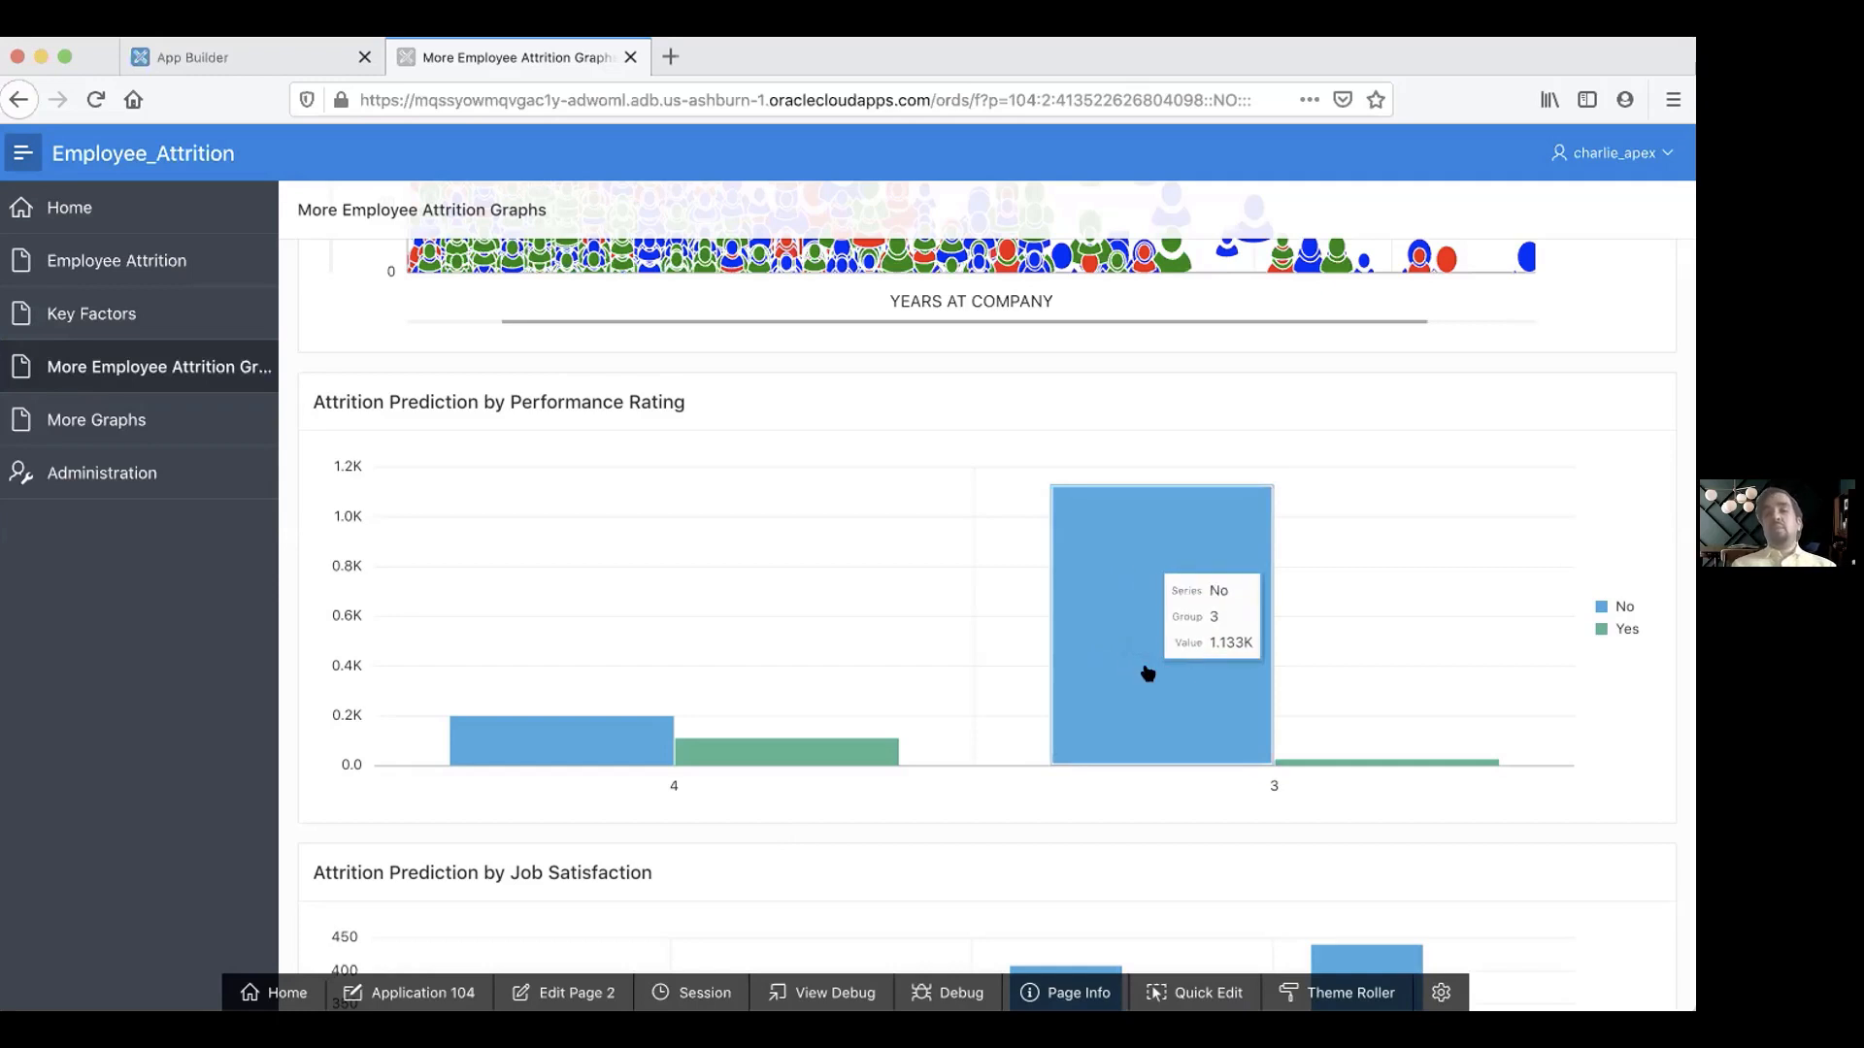
mouse_move(624, 736)
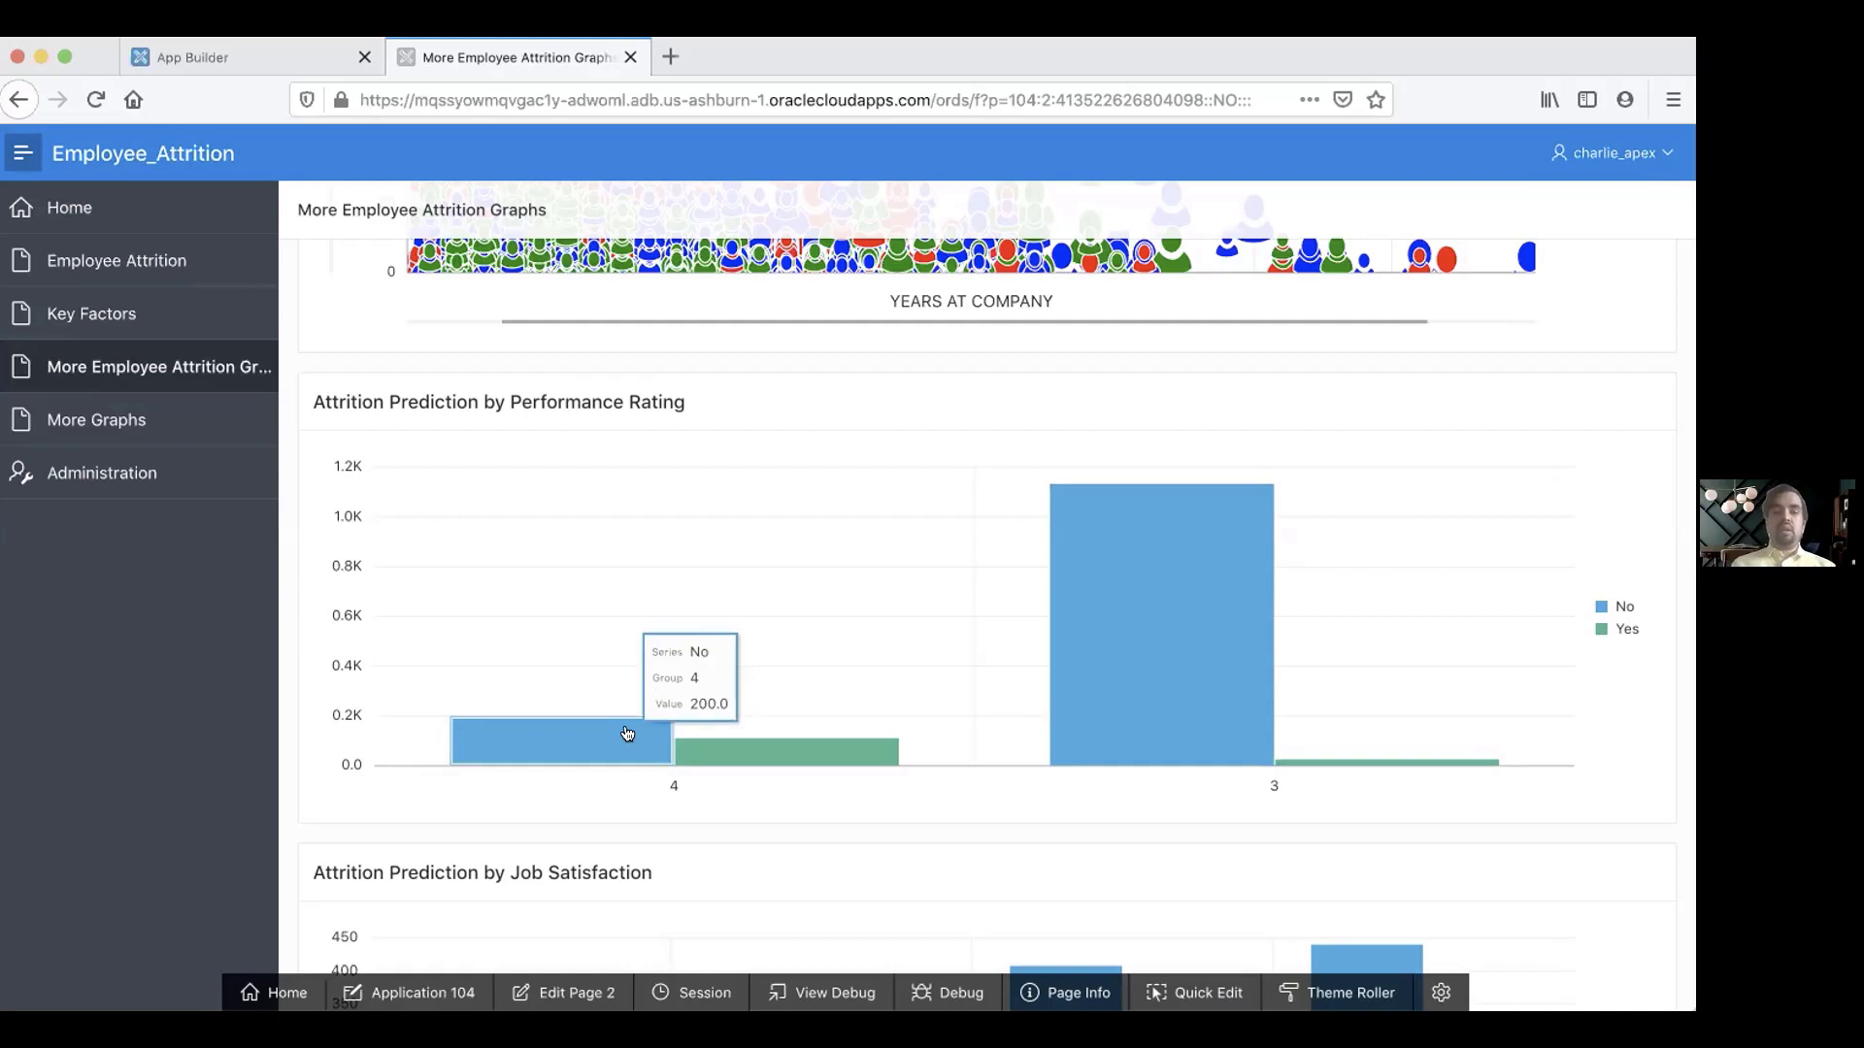
mouse_move(717, 740)
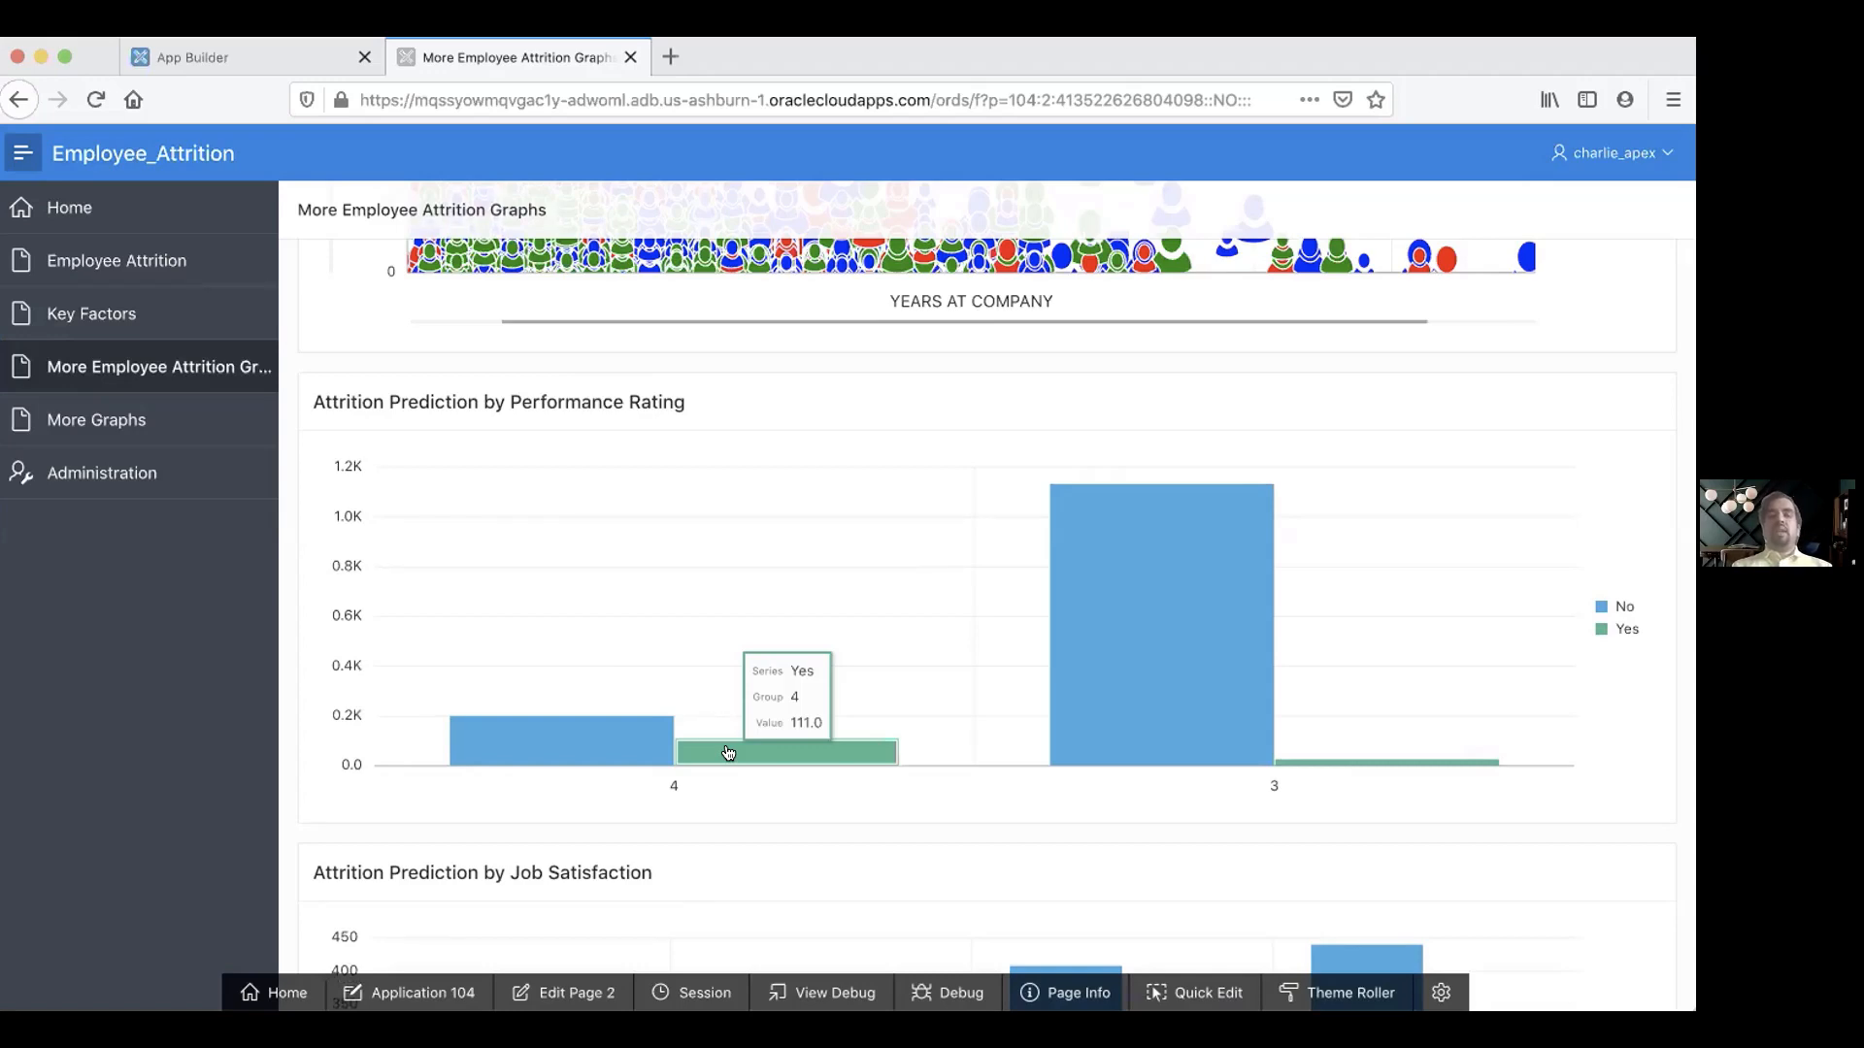
scroll(728, 752, "down", 4)
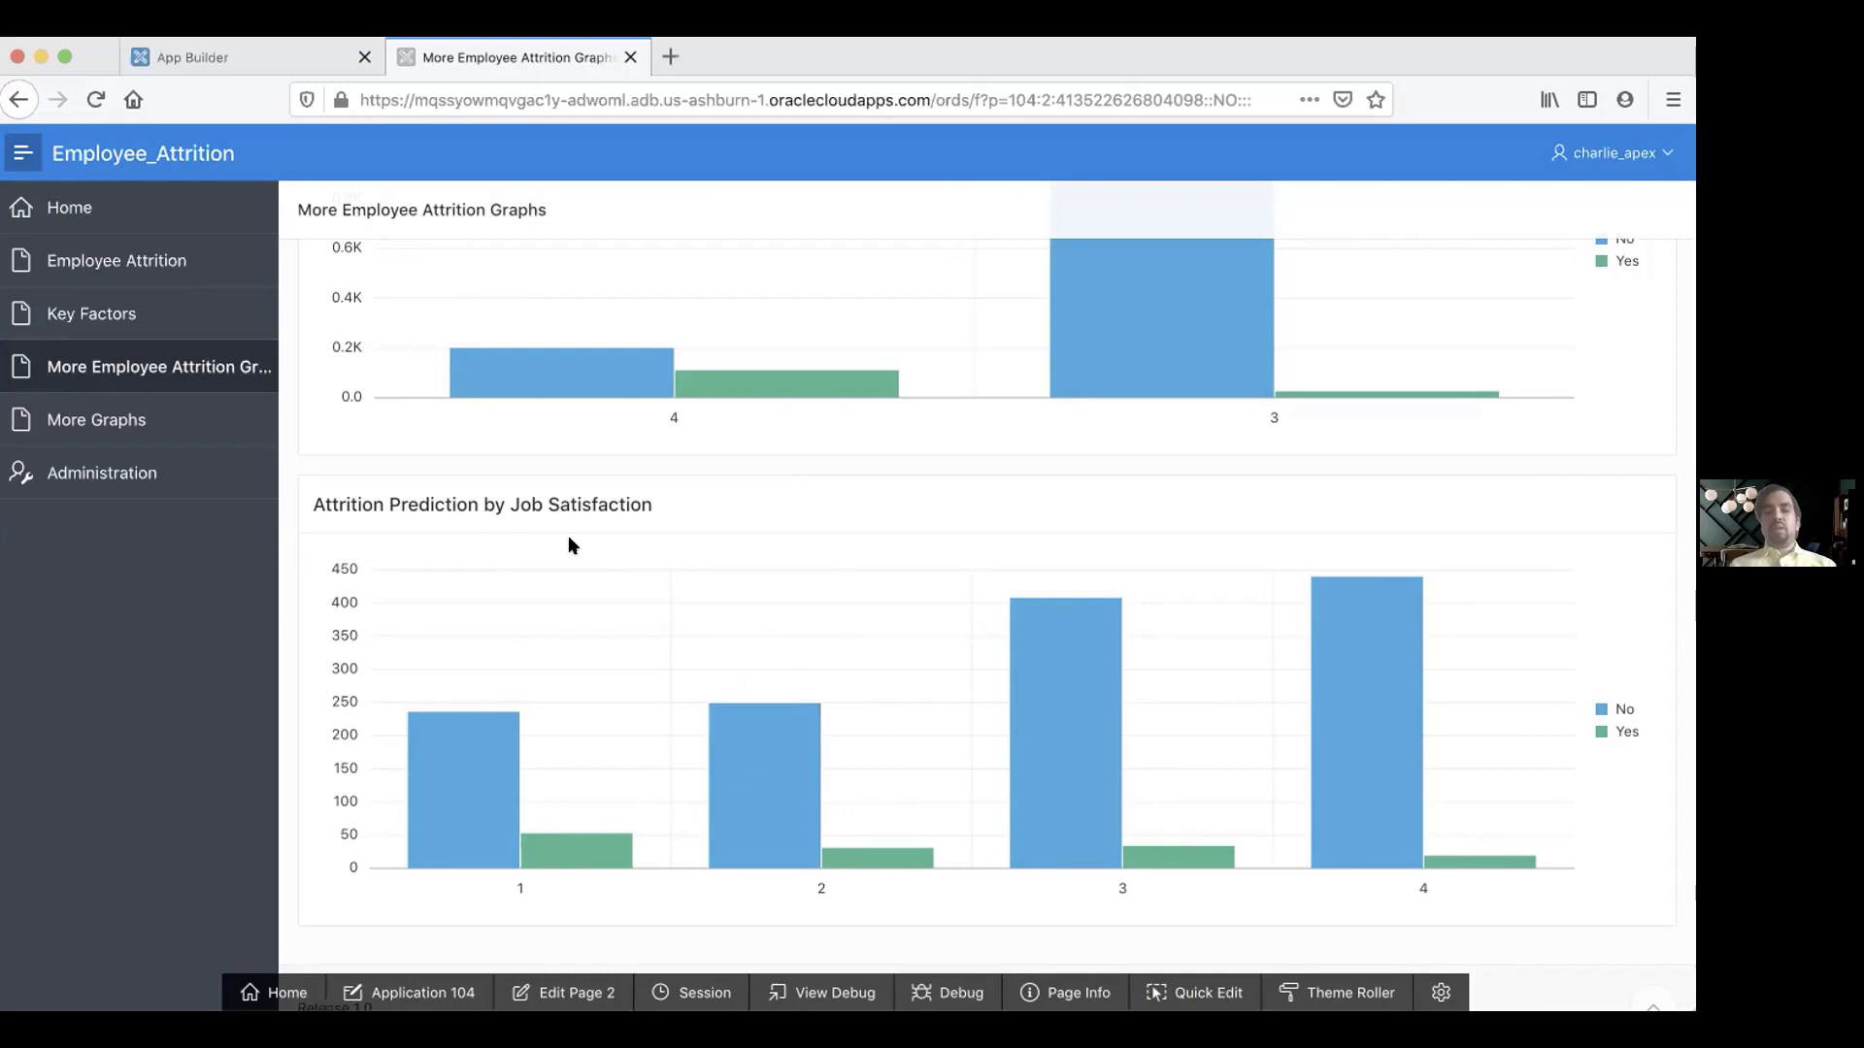
Open the More Graphs page and look over the page list of Application 104 in App Builder.
left_click(152, 420)
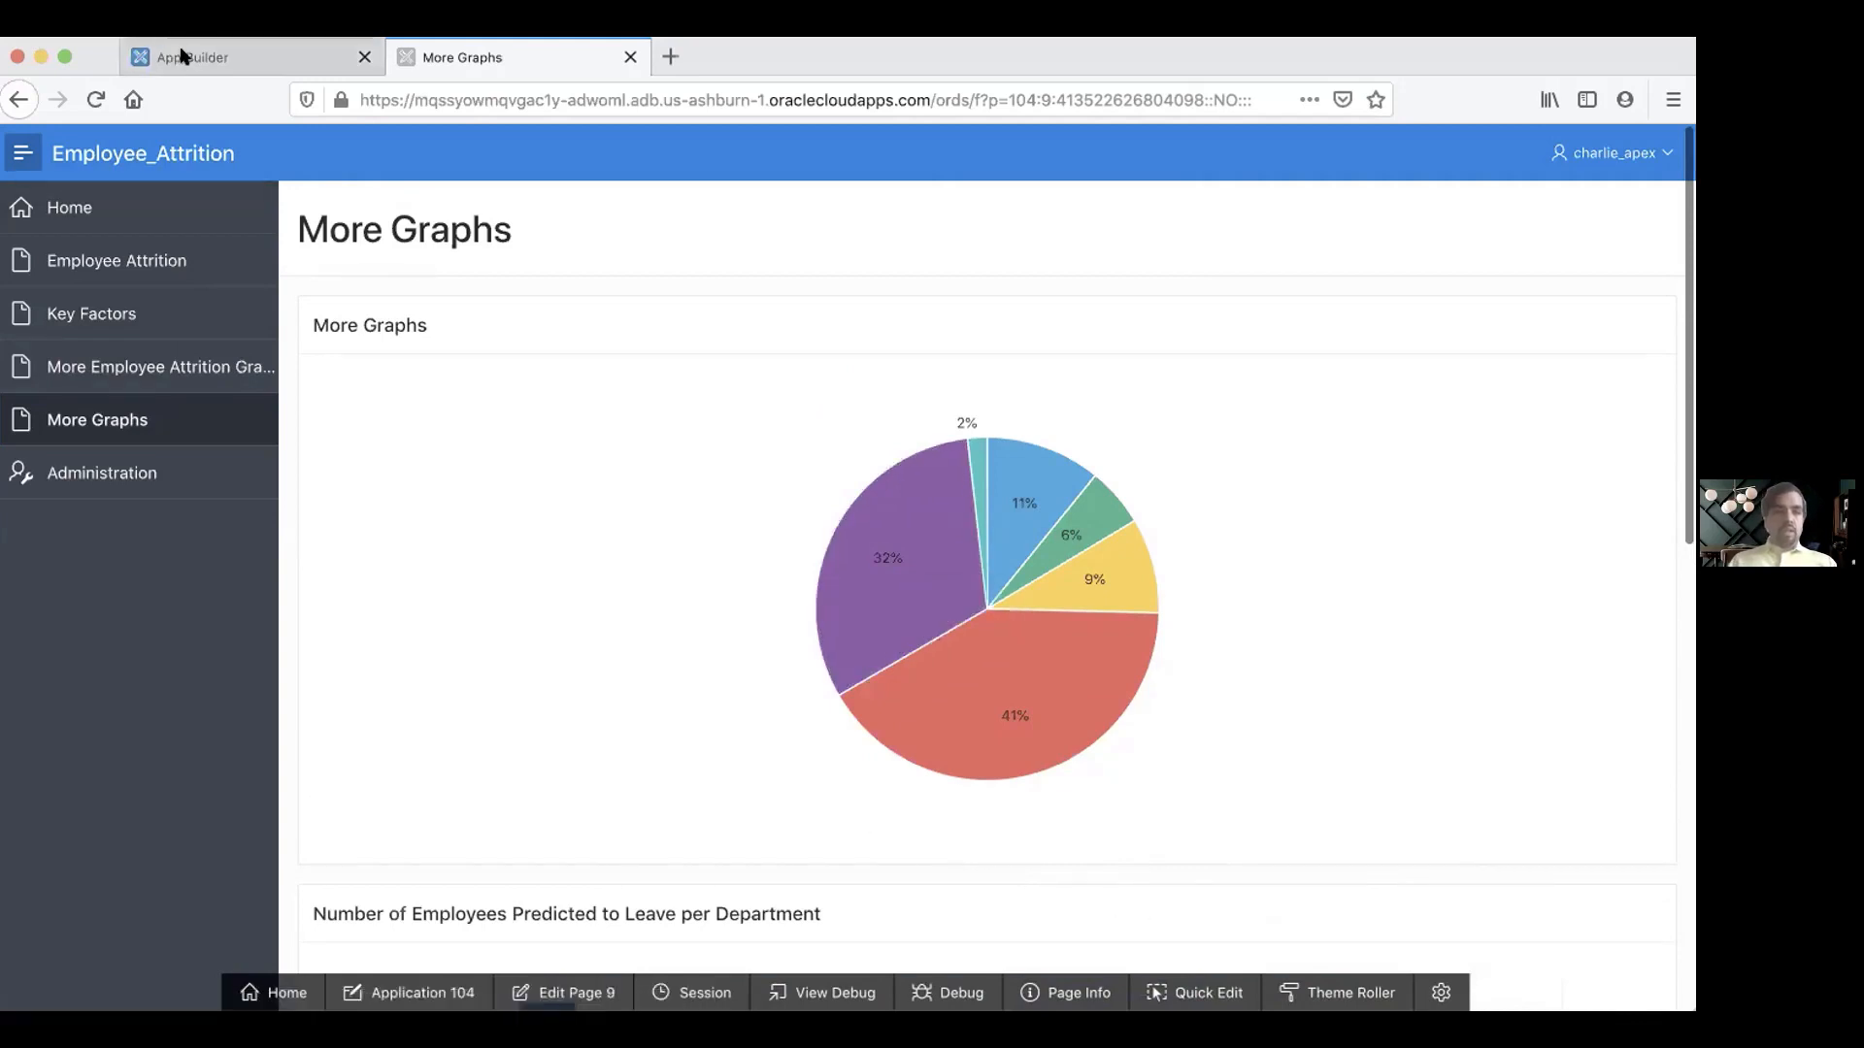
left_click(140, 58)
scroll(506, 512, "down", 2)
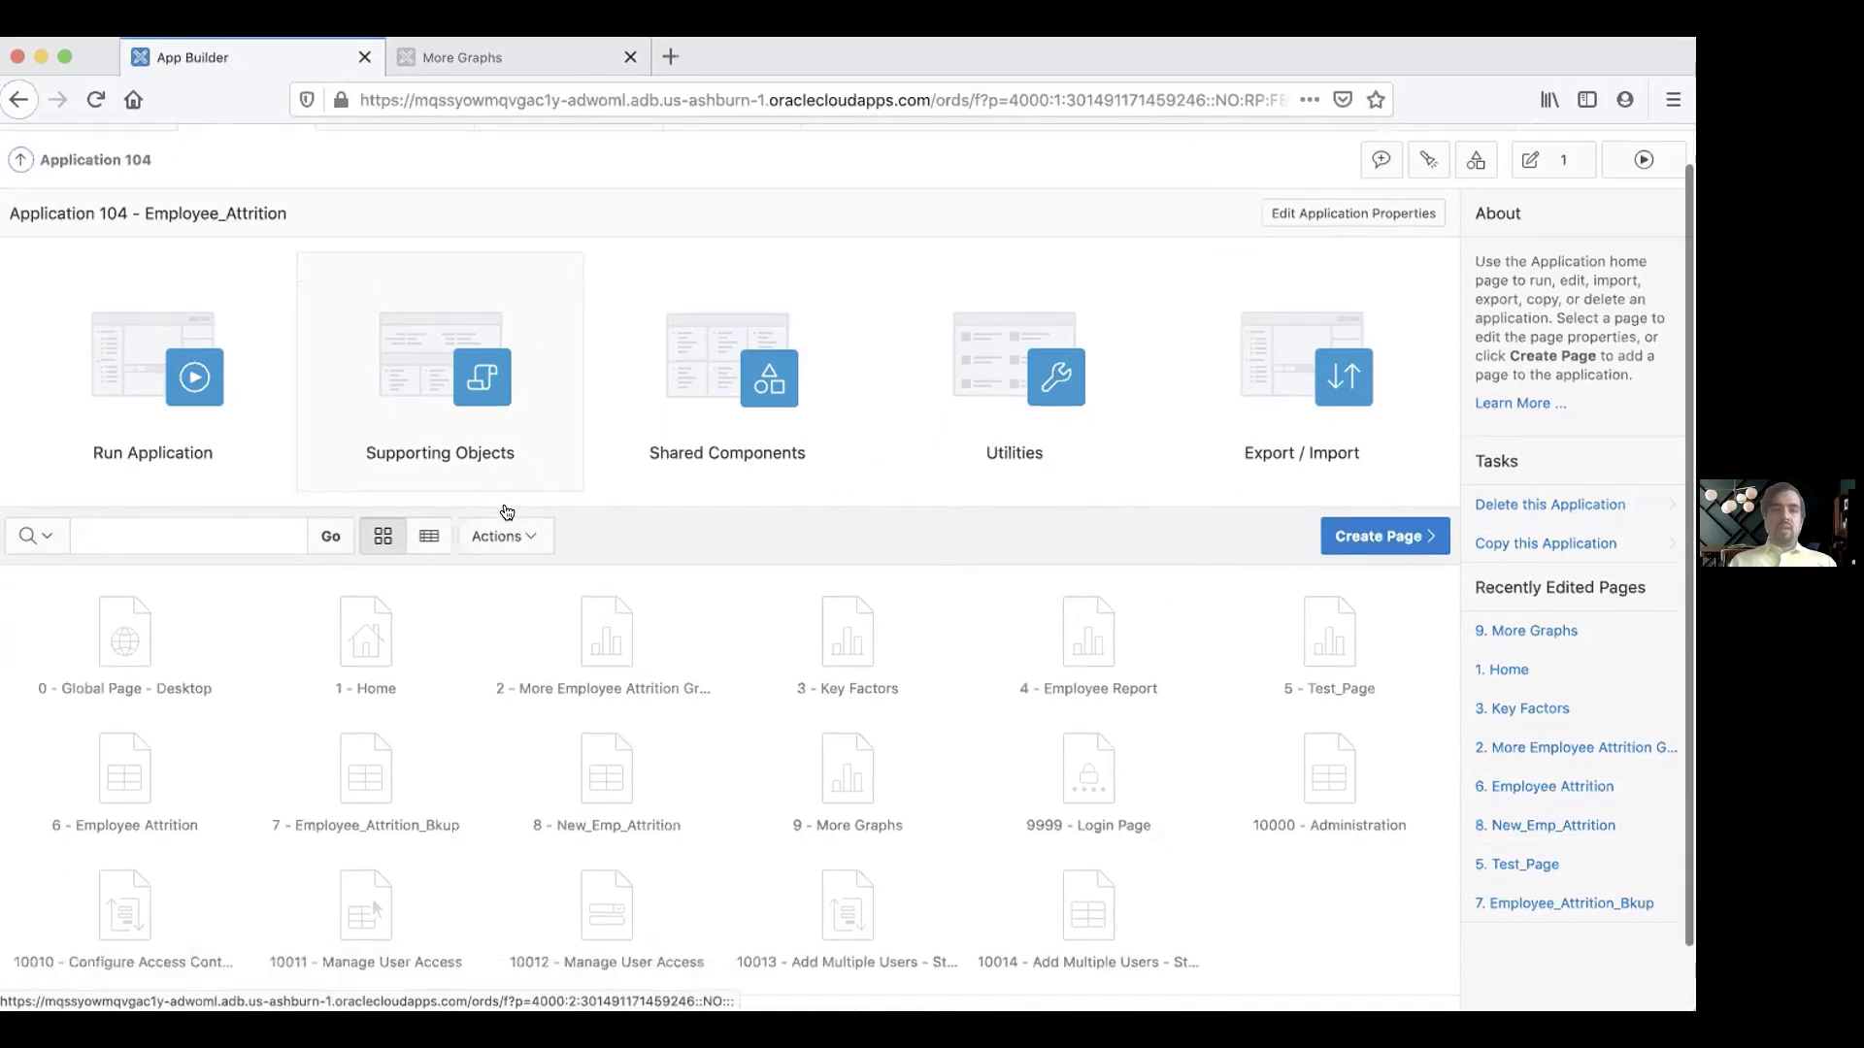
scroll(506, 512, "up", 2)
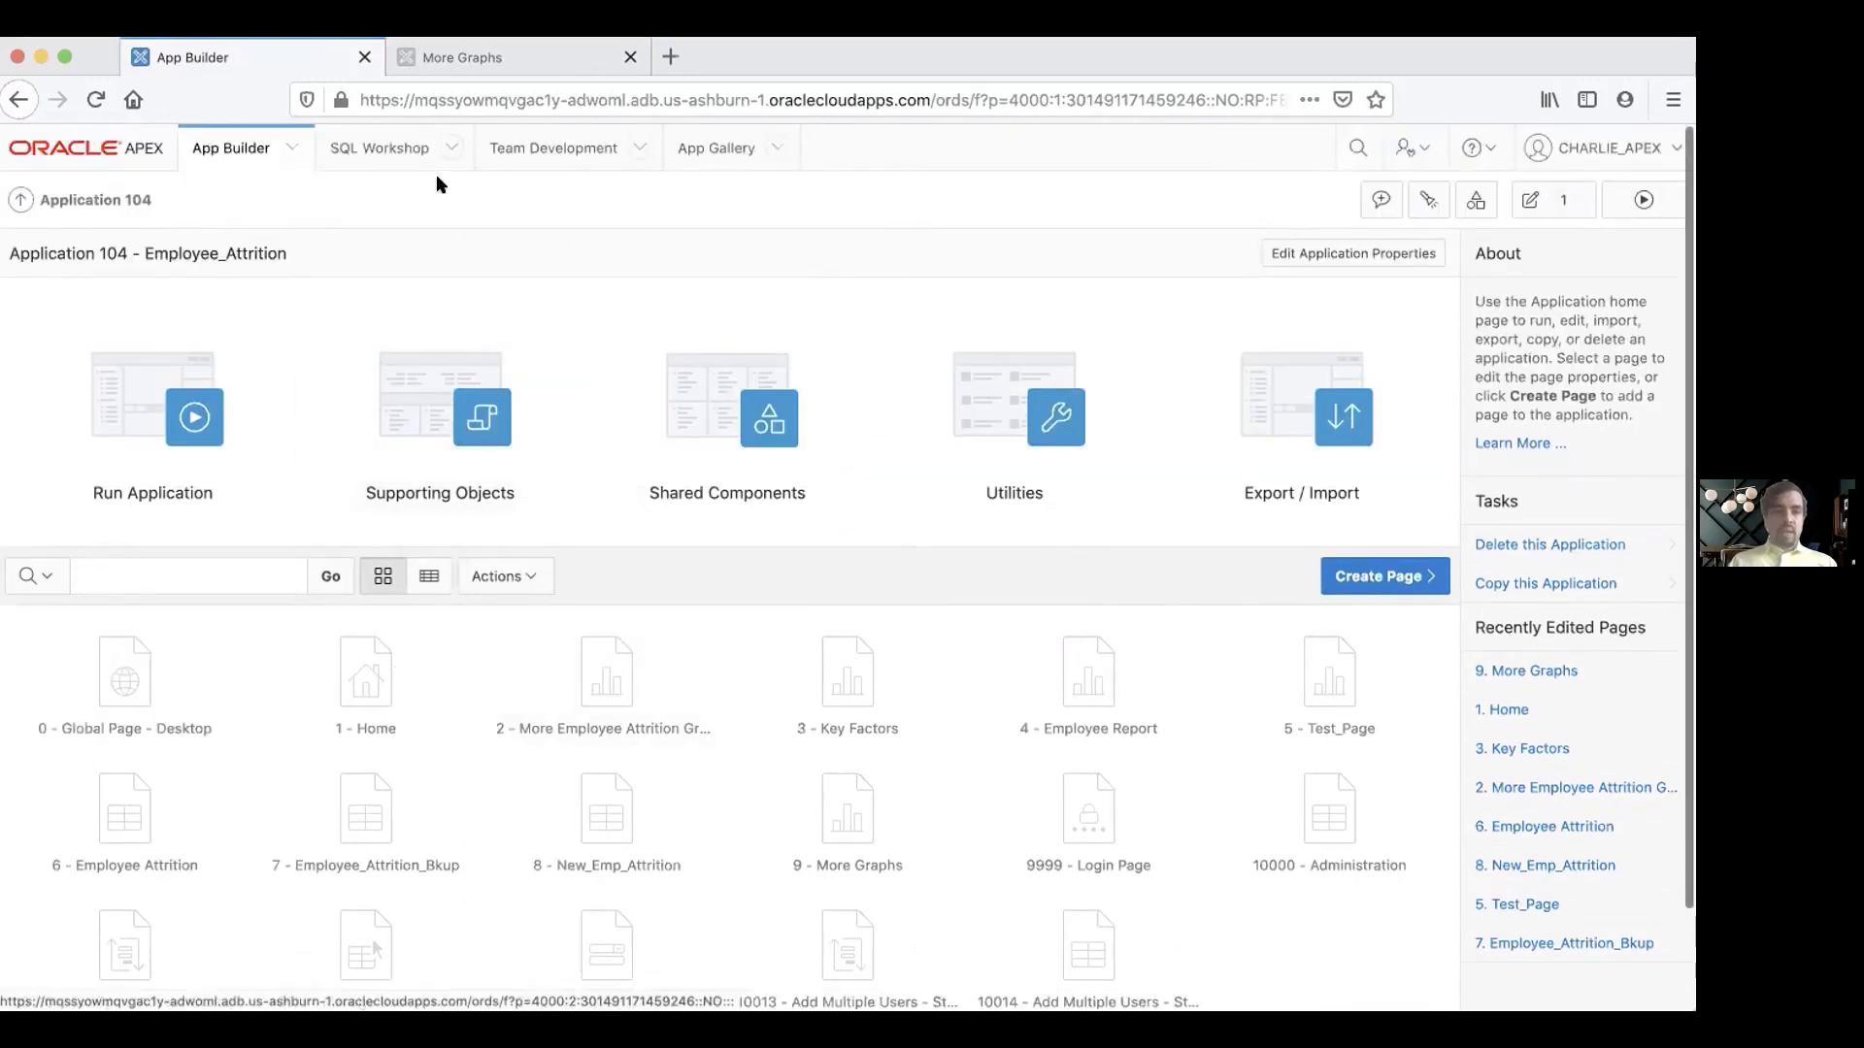
left_click(440, 55)
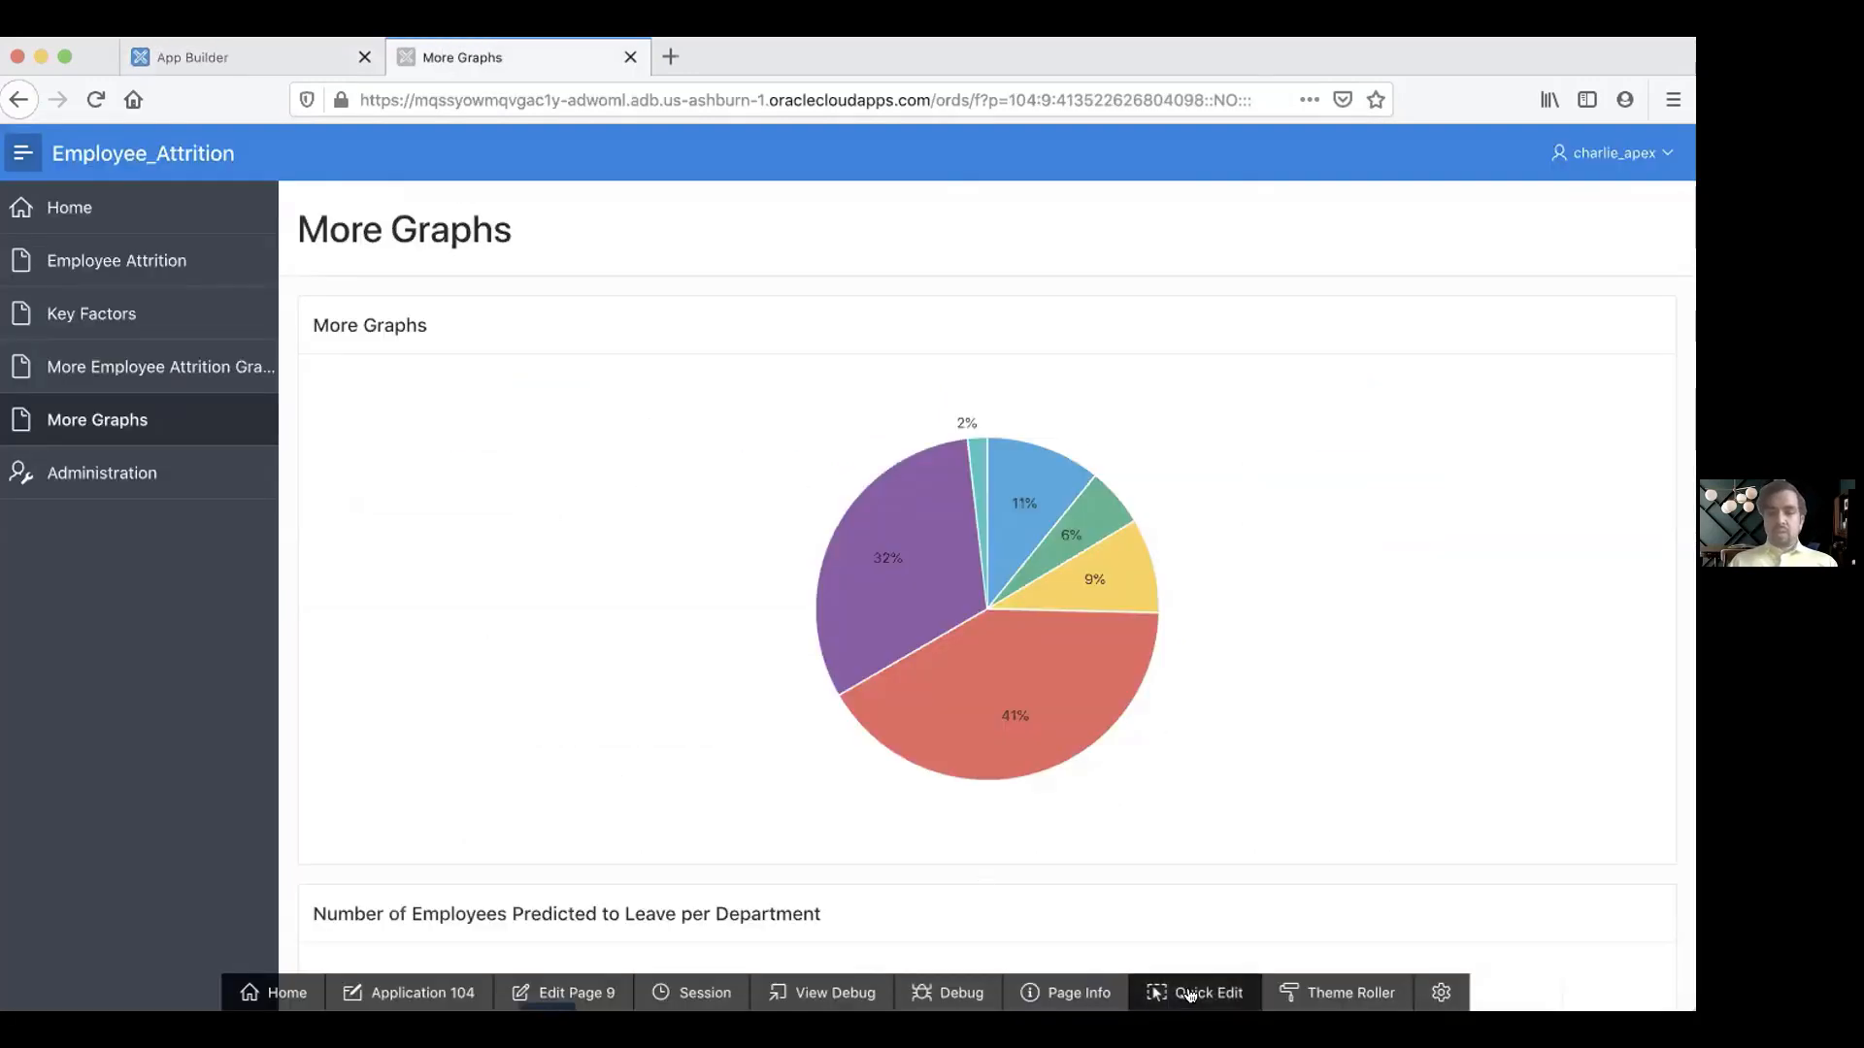
Open the More Graphs pie chart region in Page Designer and add a new Chart region to the page's Content Body.
left_click(1186, 990)
left_click(576, 614)
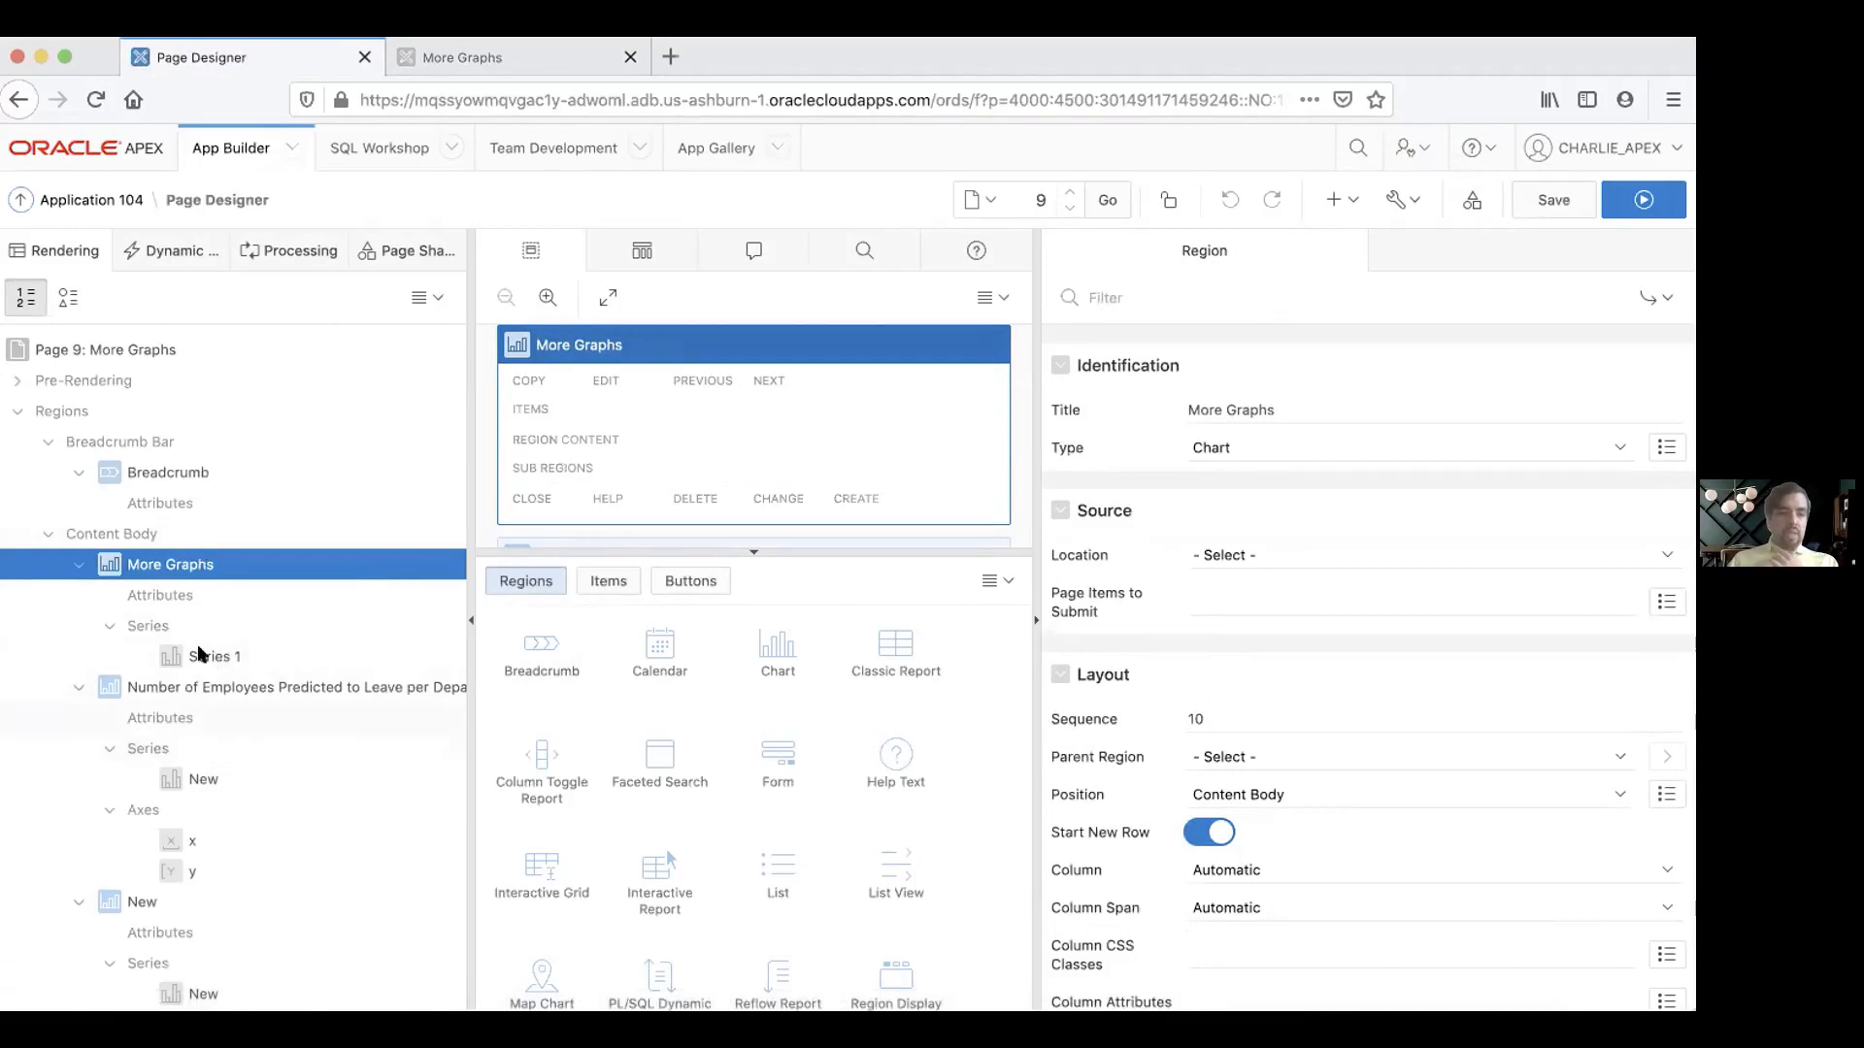
right_click(143, 536)
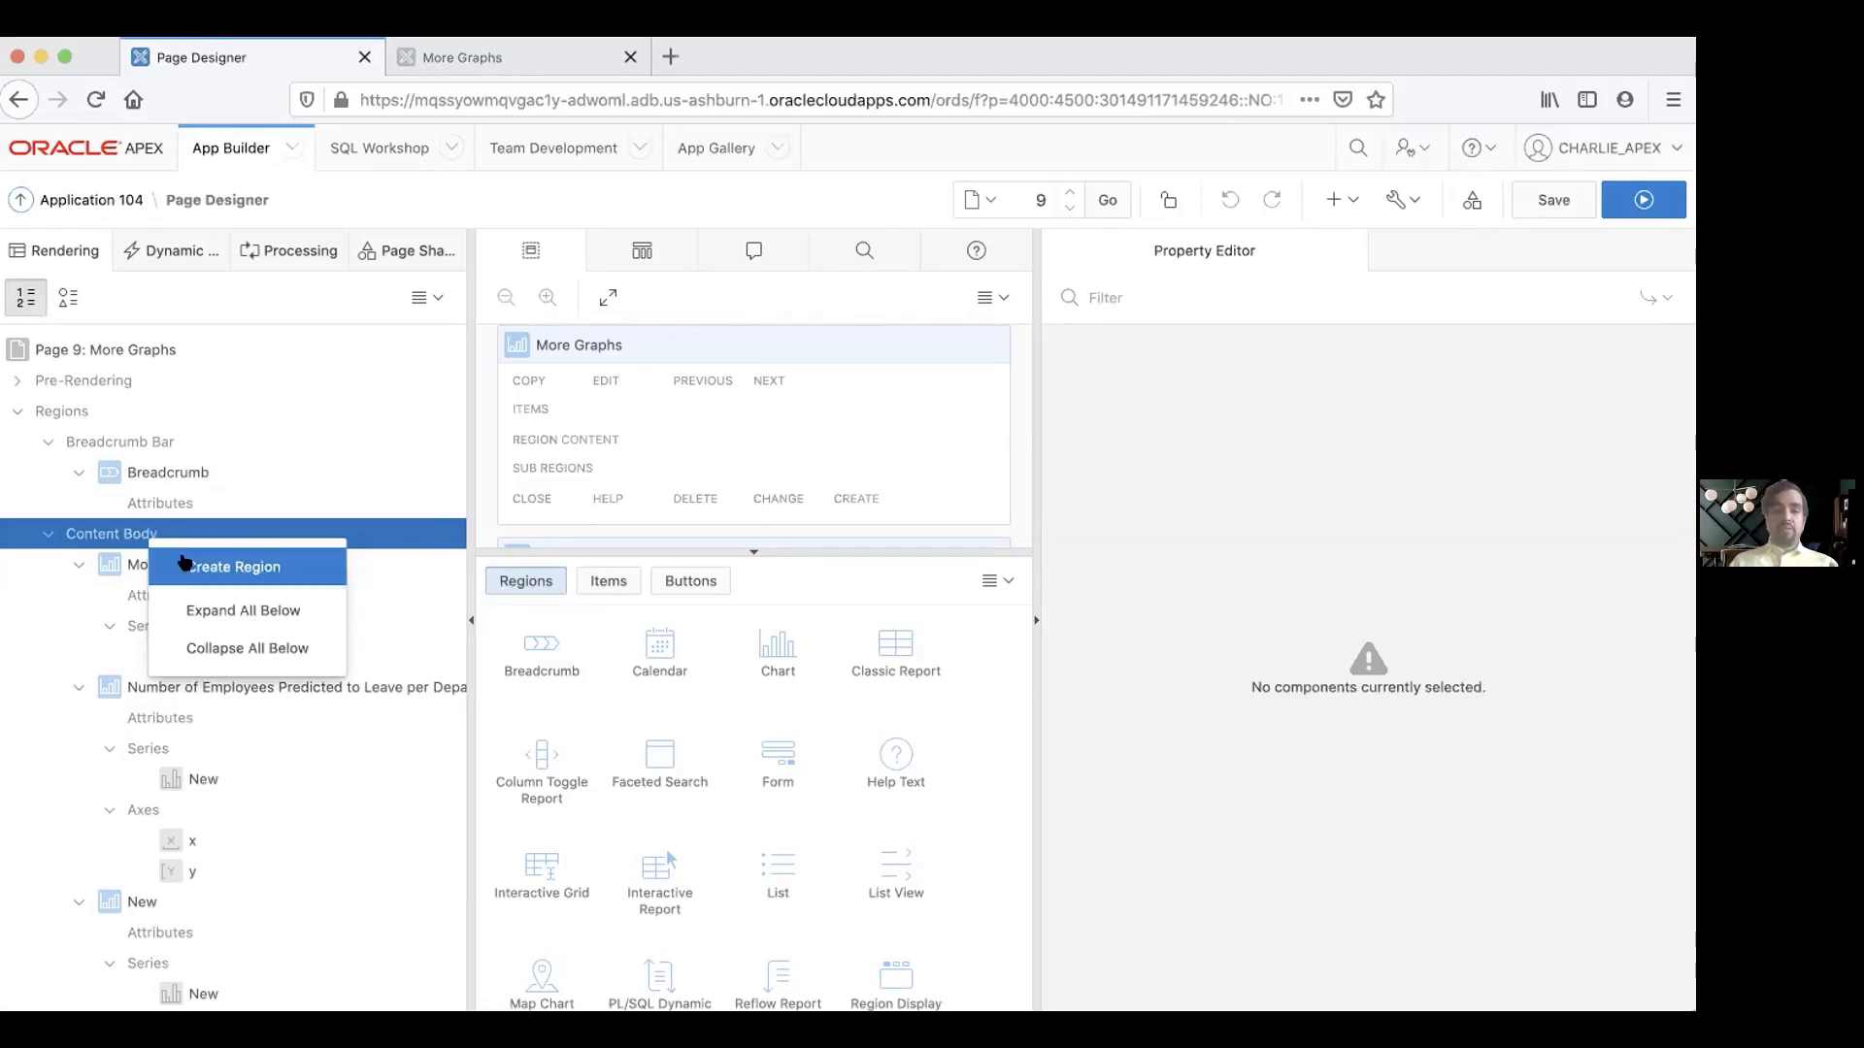
left_click(182, 564)
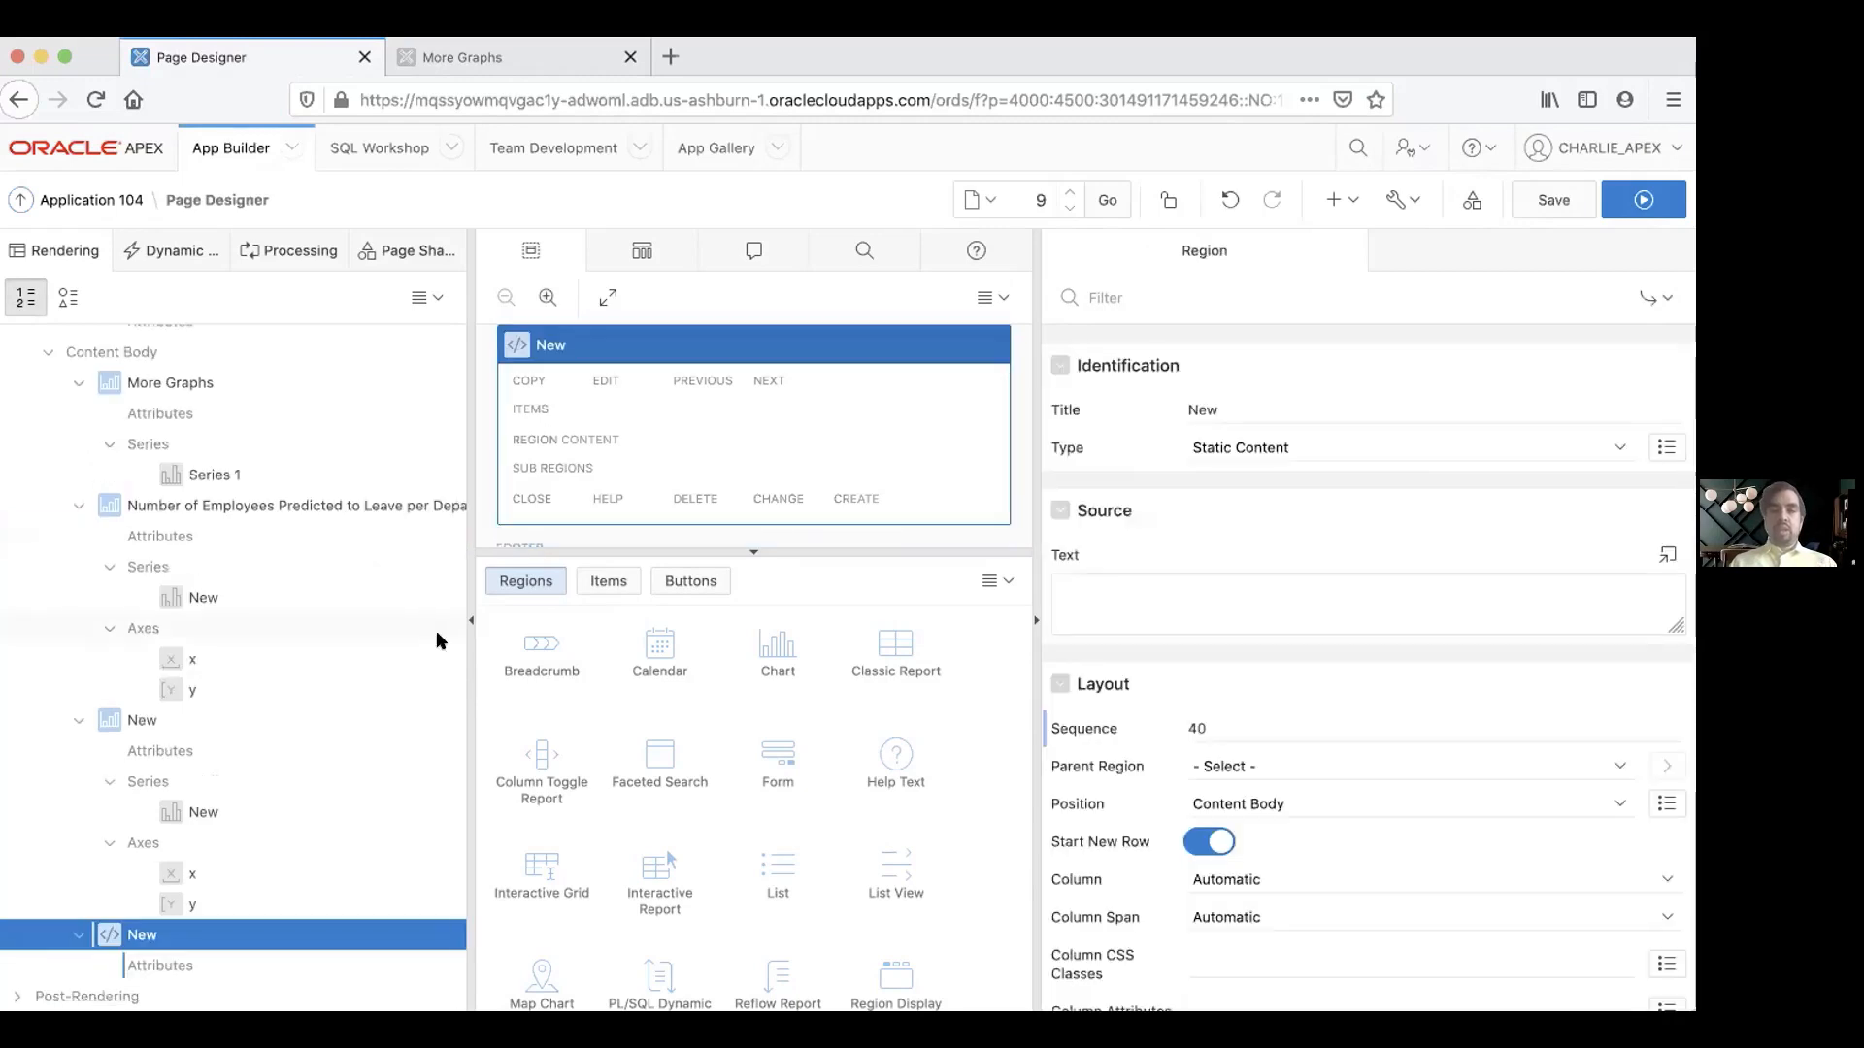
left_click(1281, 452)
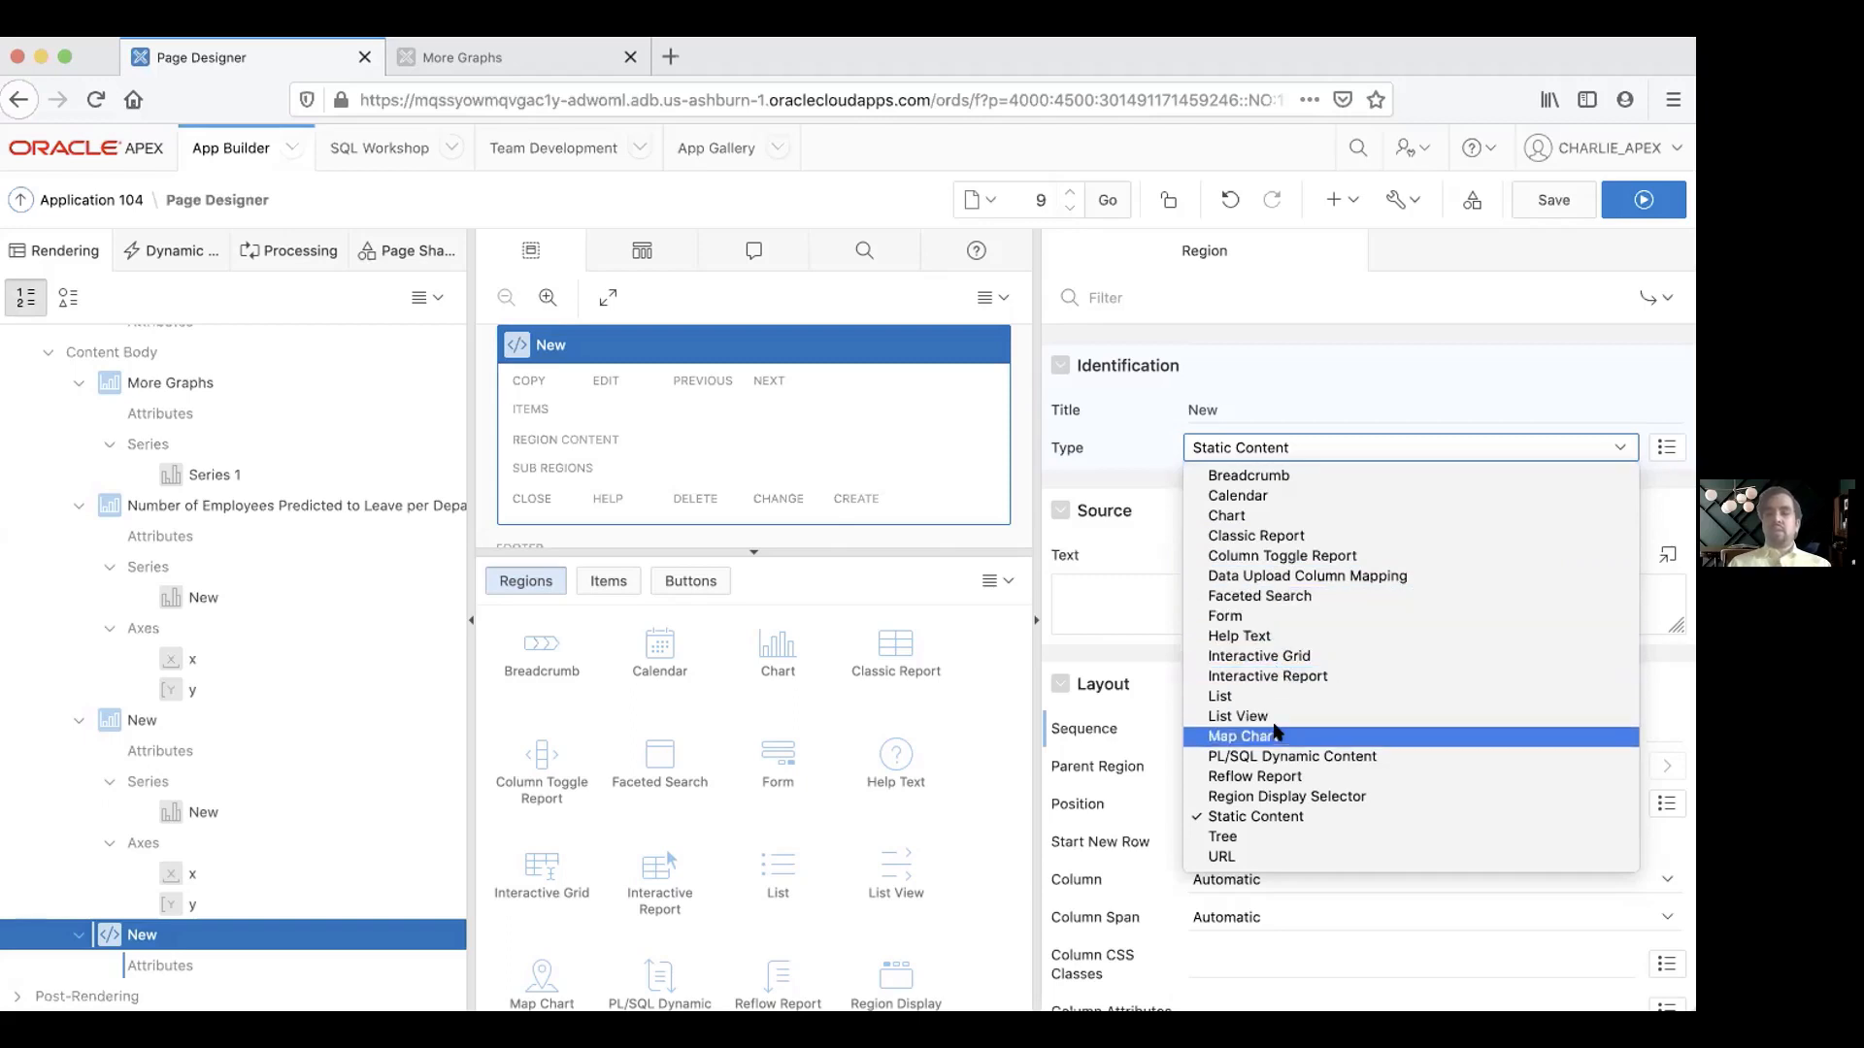
left_click(1267, 515)
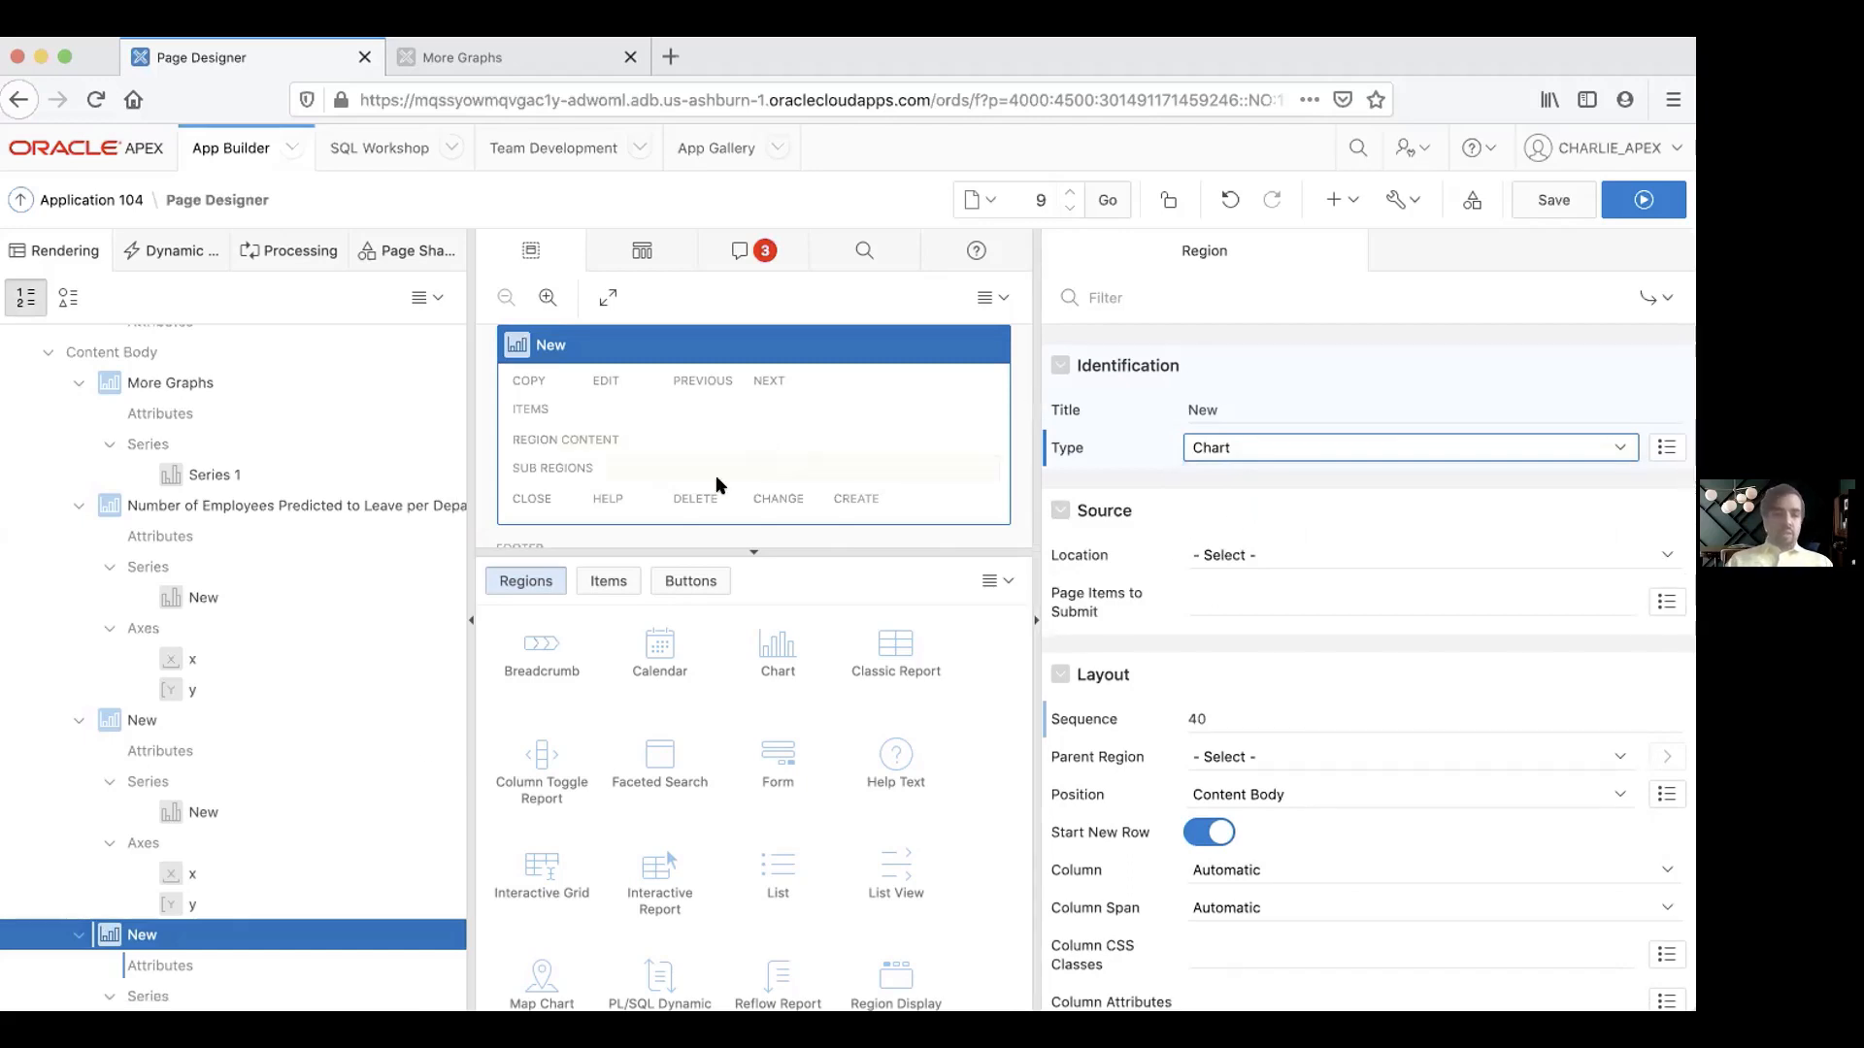
Select the data series of the newly added chart region.
scroll(247, 876, "down", 3)
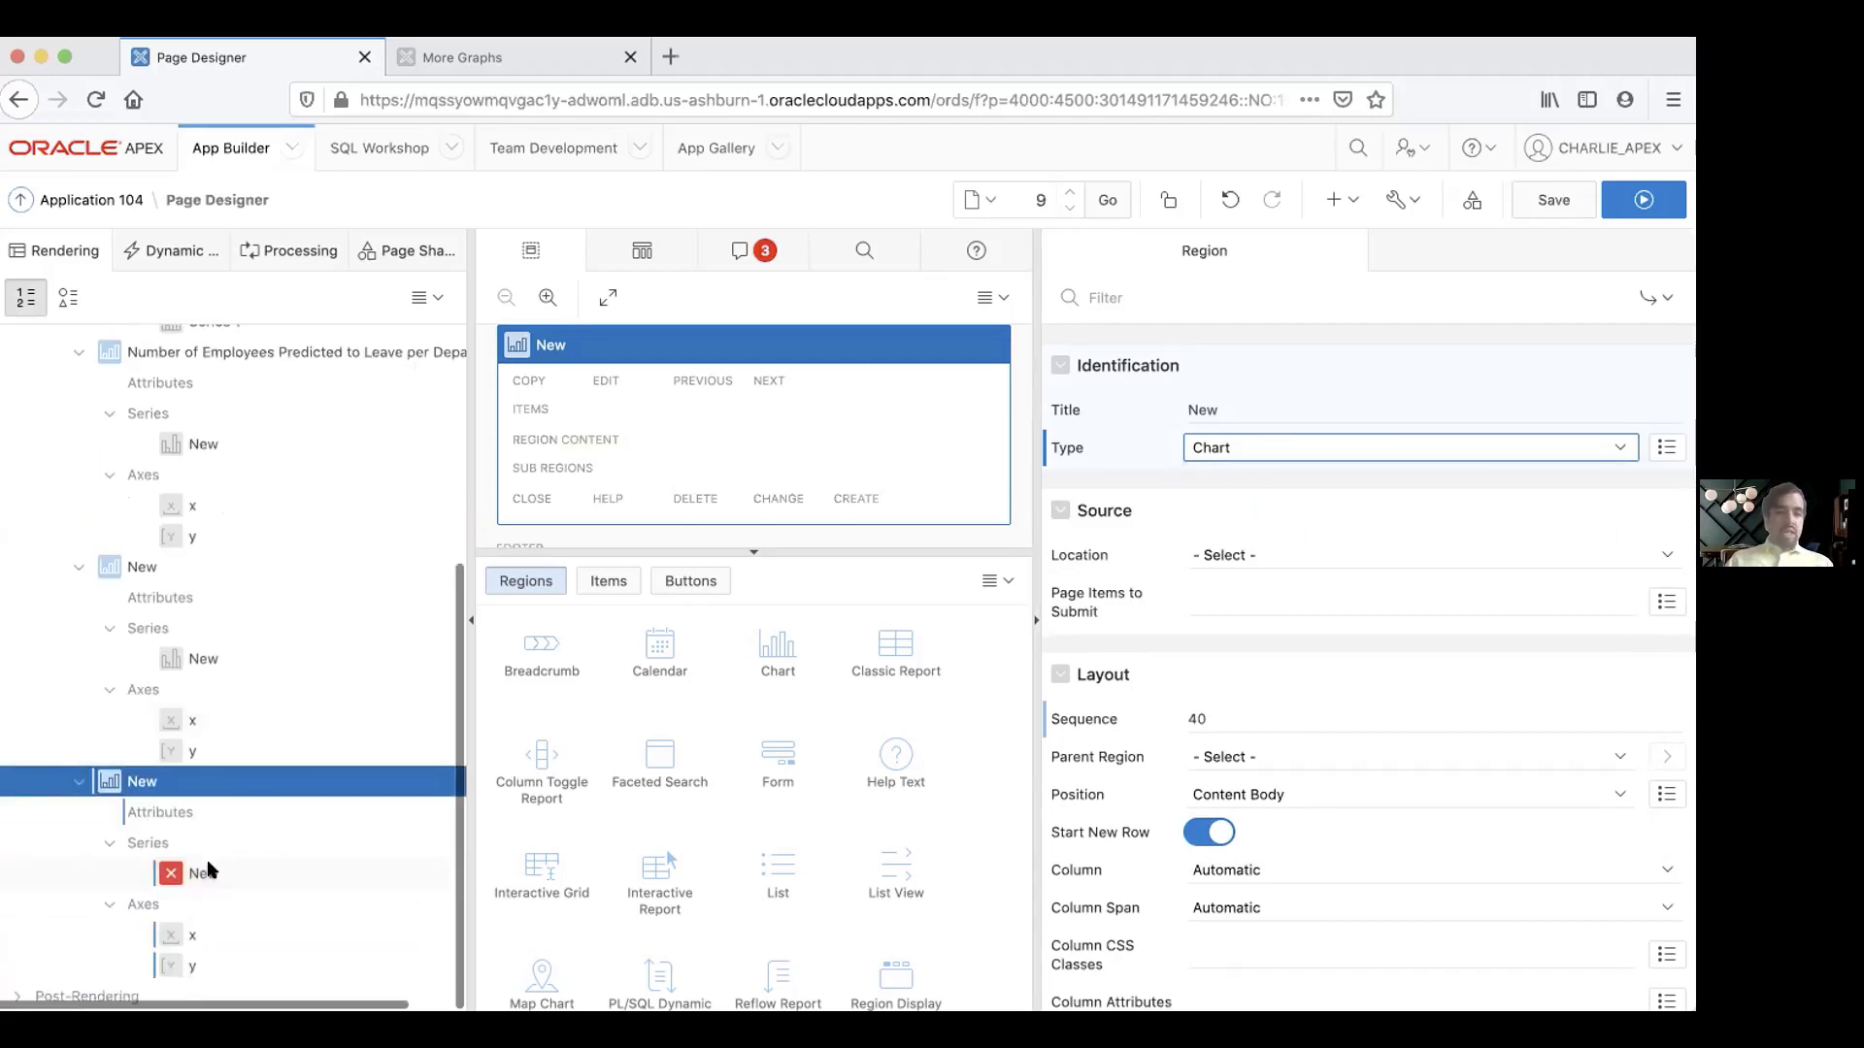
left_click(205, 871)
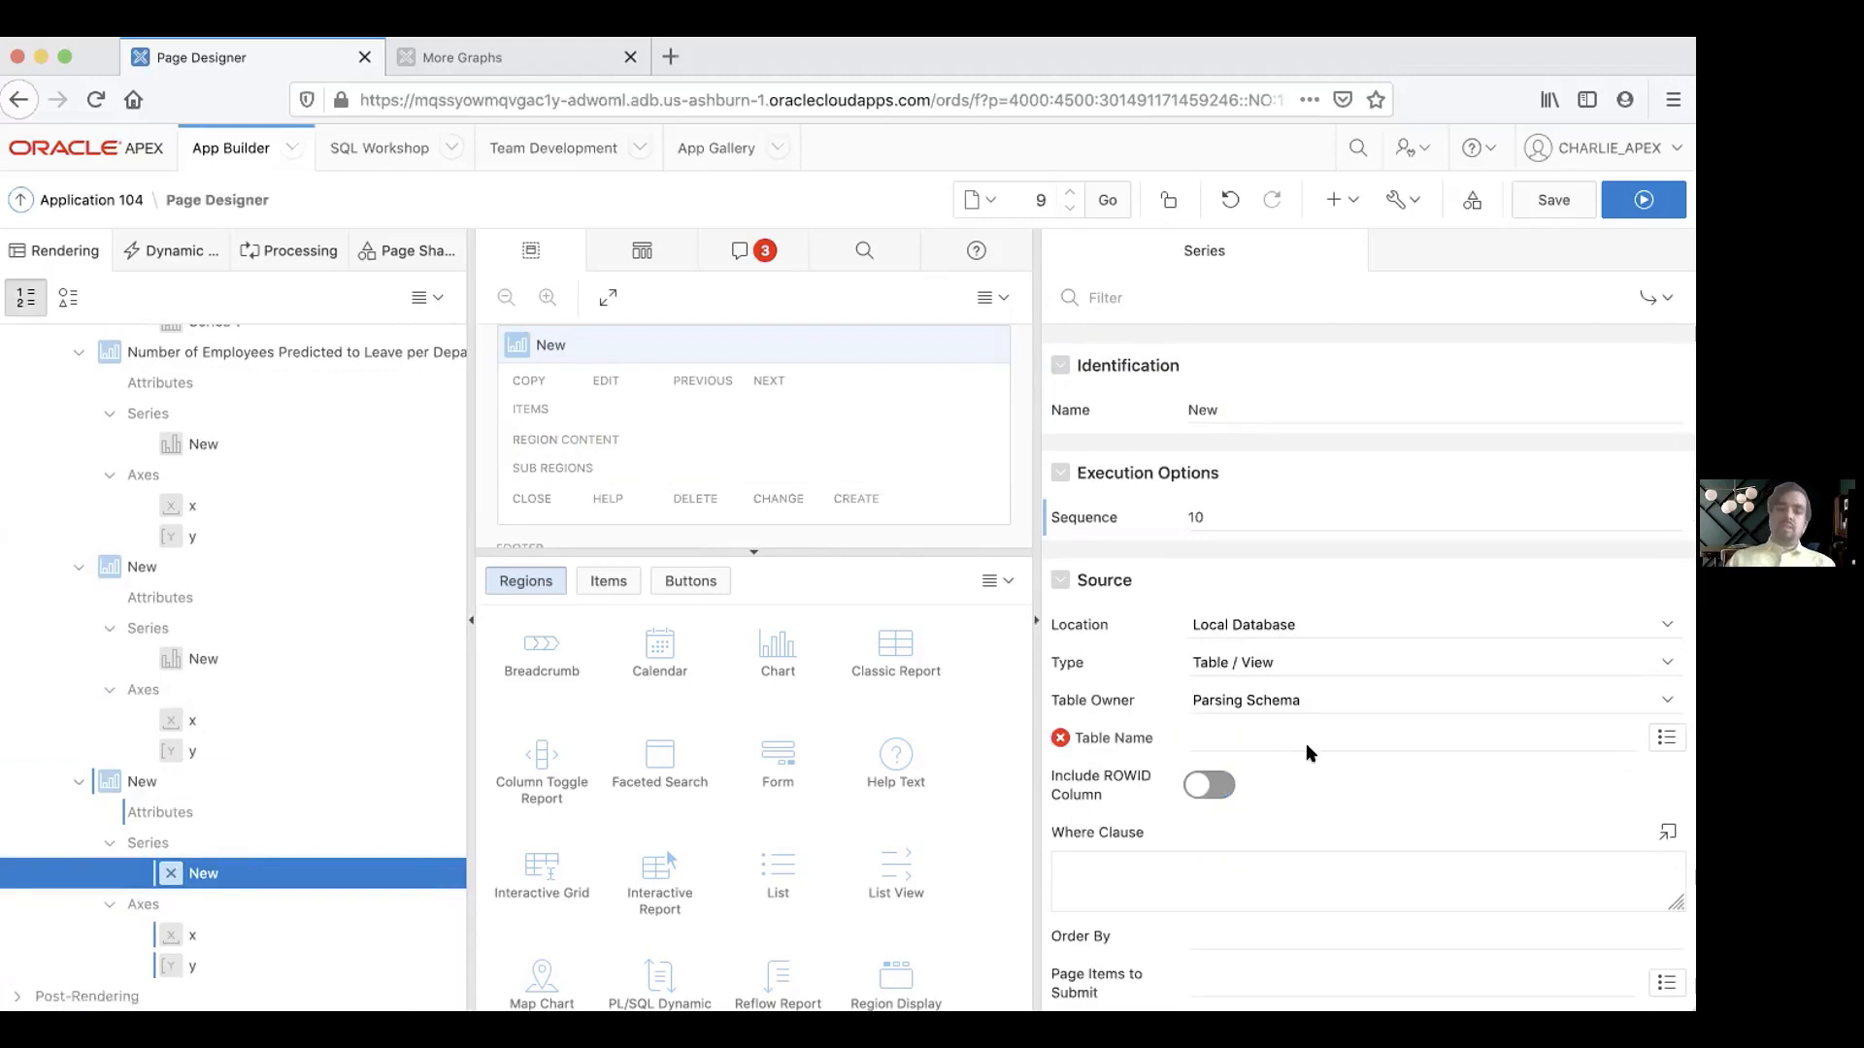
left_click(1342, 735)
type("N")
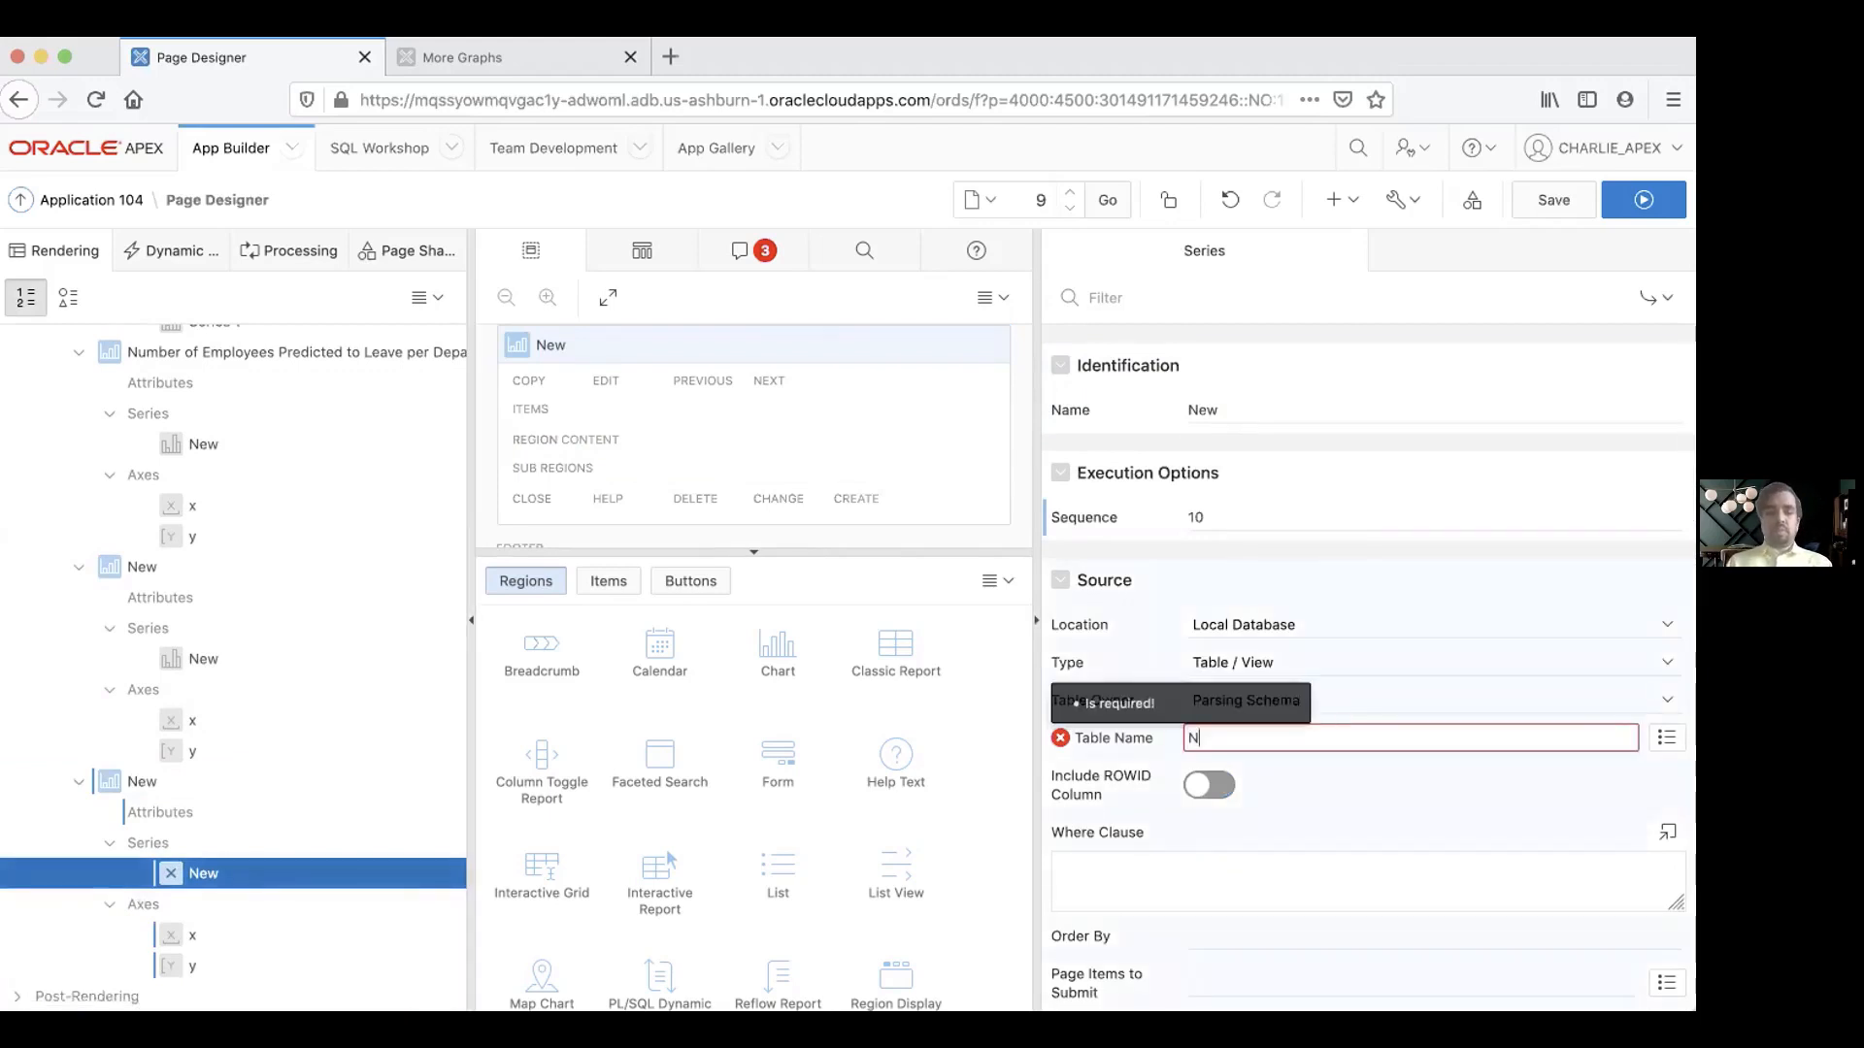
type("EW")
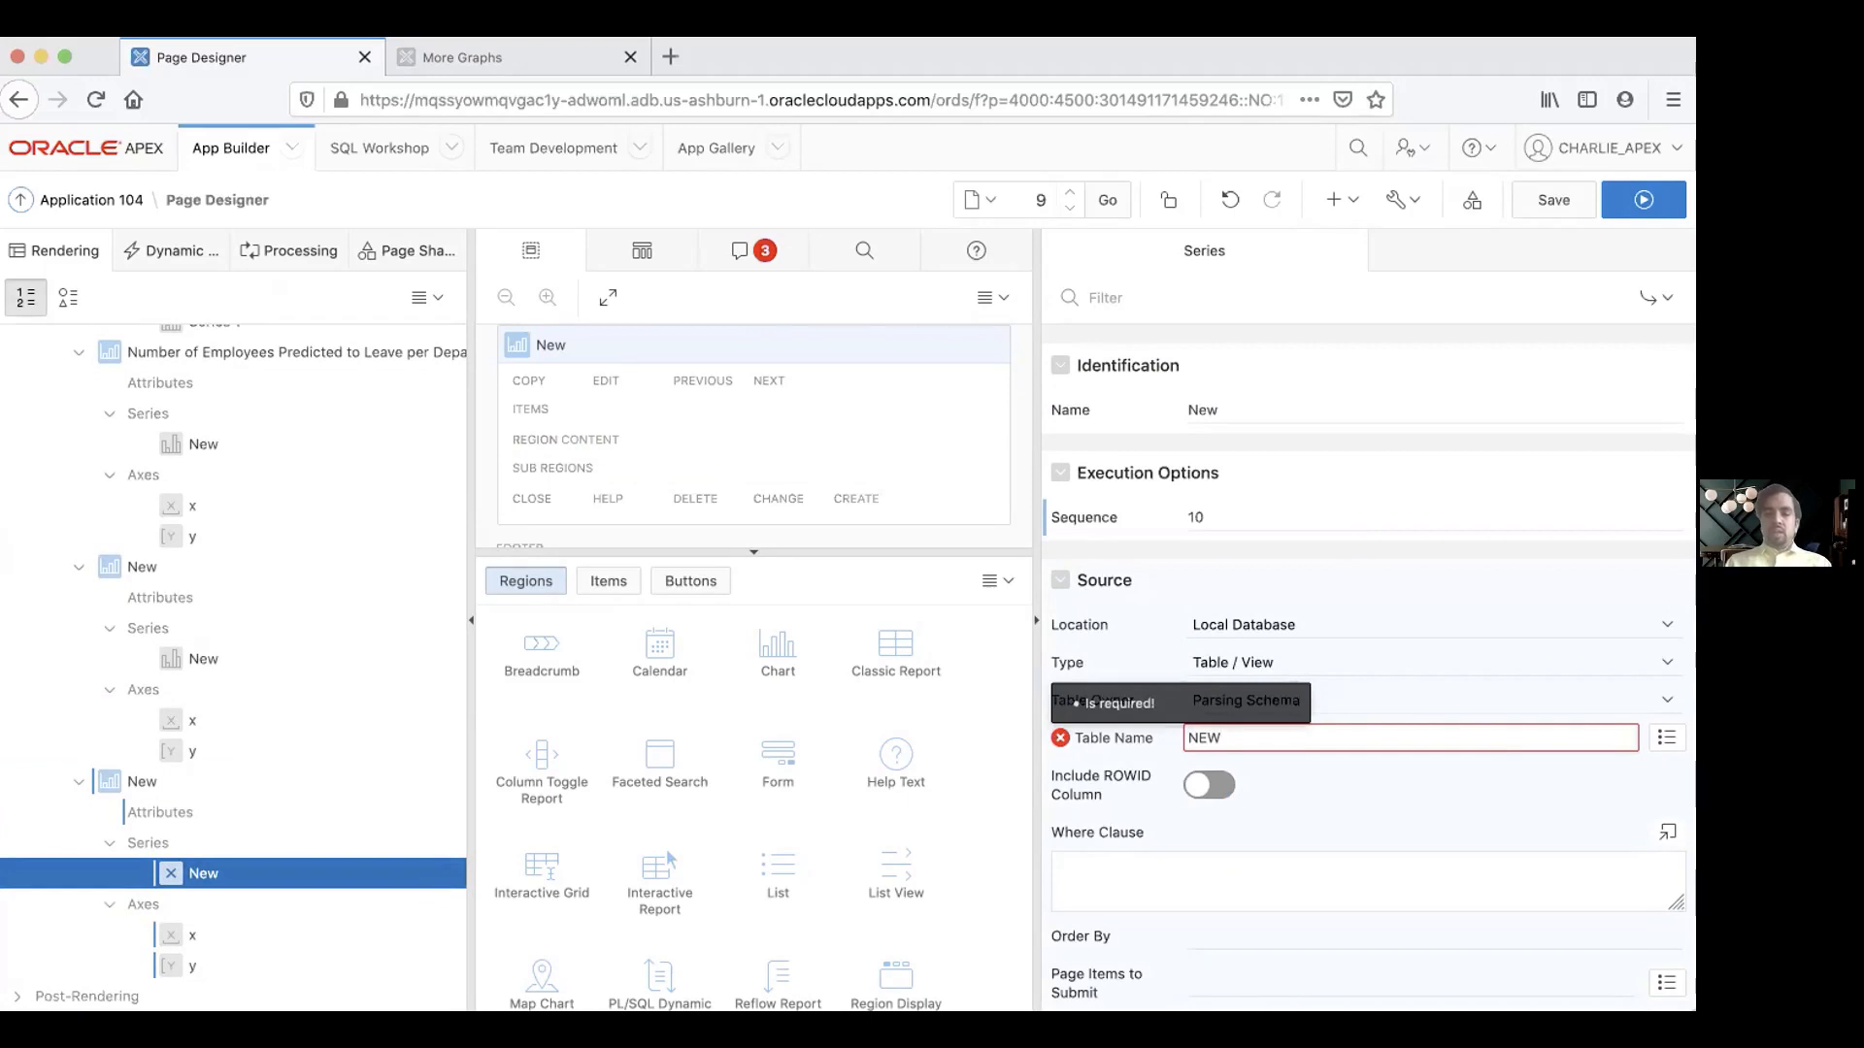
type("_EMPL")
key("BackSpace")
key("BackSpace")
key("BackSpace")
key("BackSpace")
key("BackSpace")
key("BackSpace")
key("BackSpace")
key("BackSpace")
Search the available tables for NEW_EMPLOYEE and set NEW_EMPLOYEES_PREDICTIONS as the series' source table.
left_click(1665, 737)
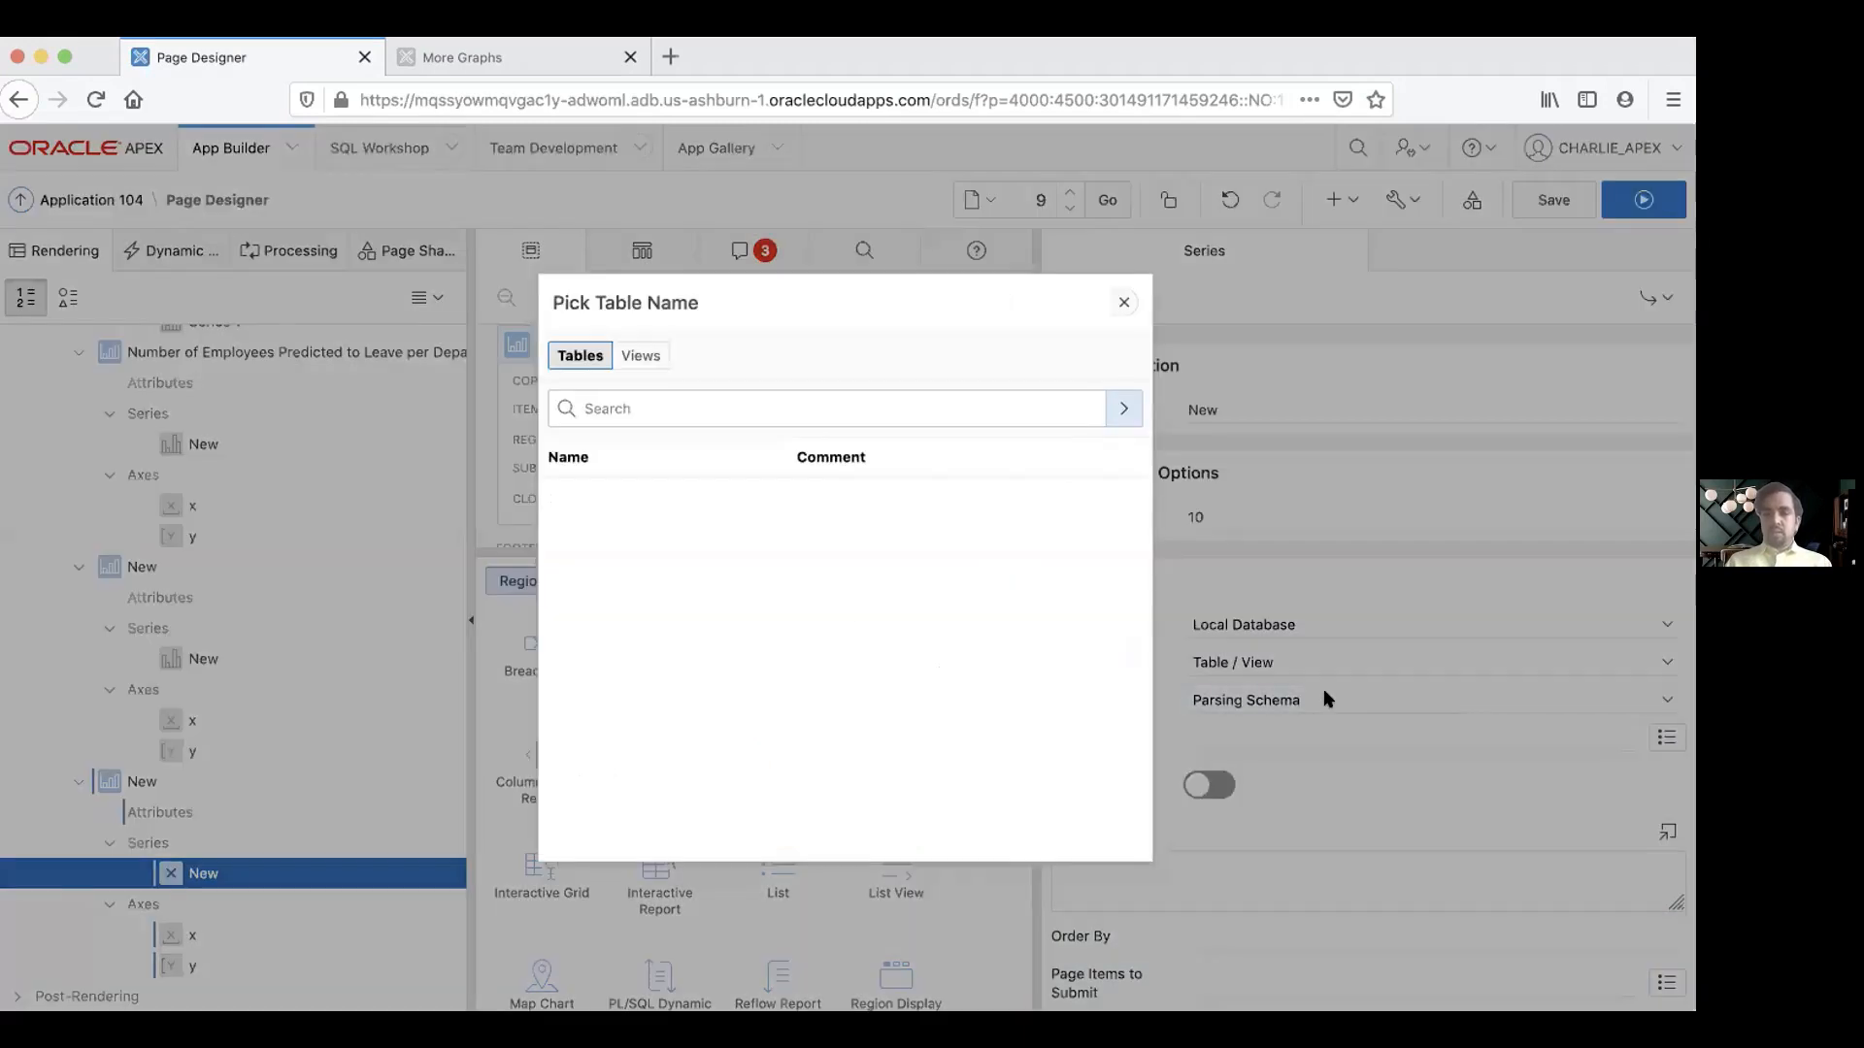
left_click(841, 414)
type("NEW")
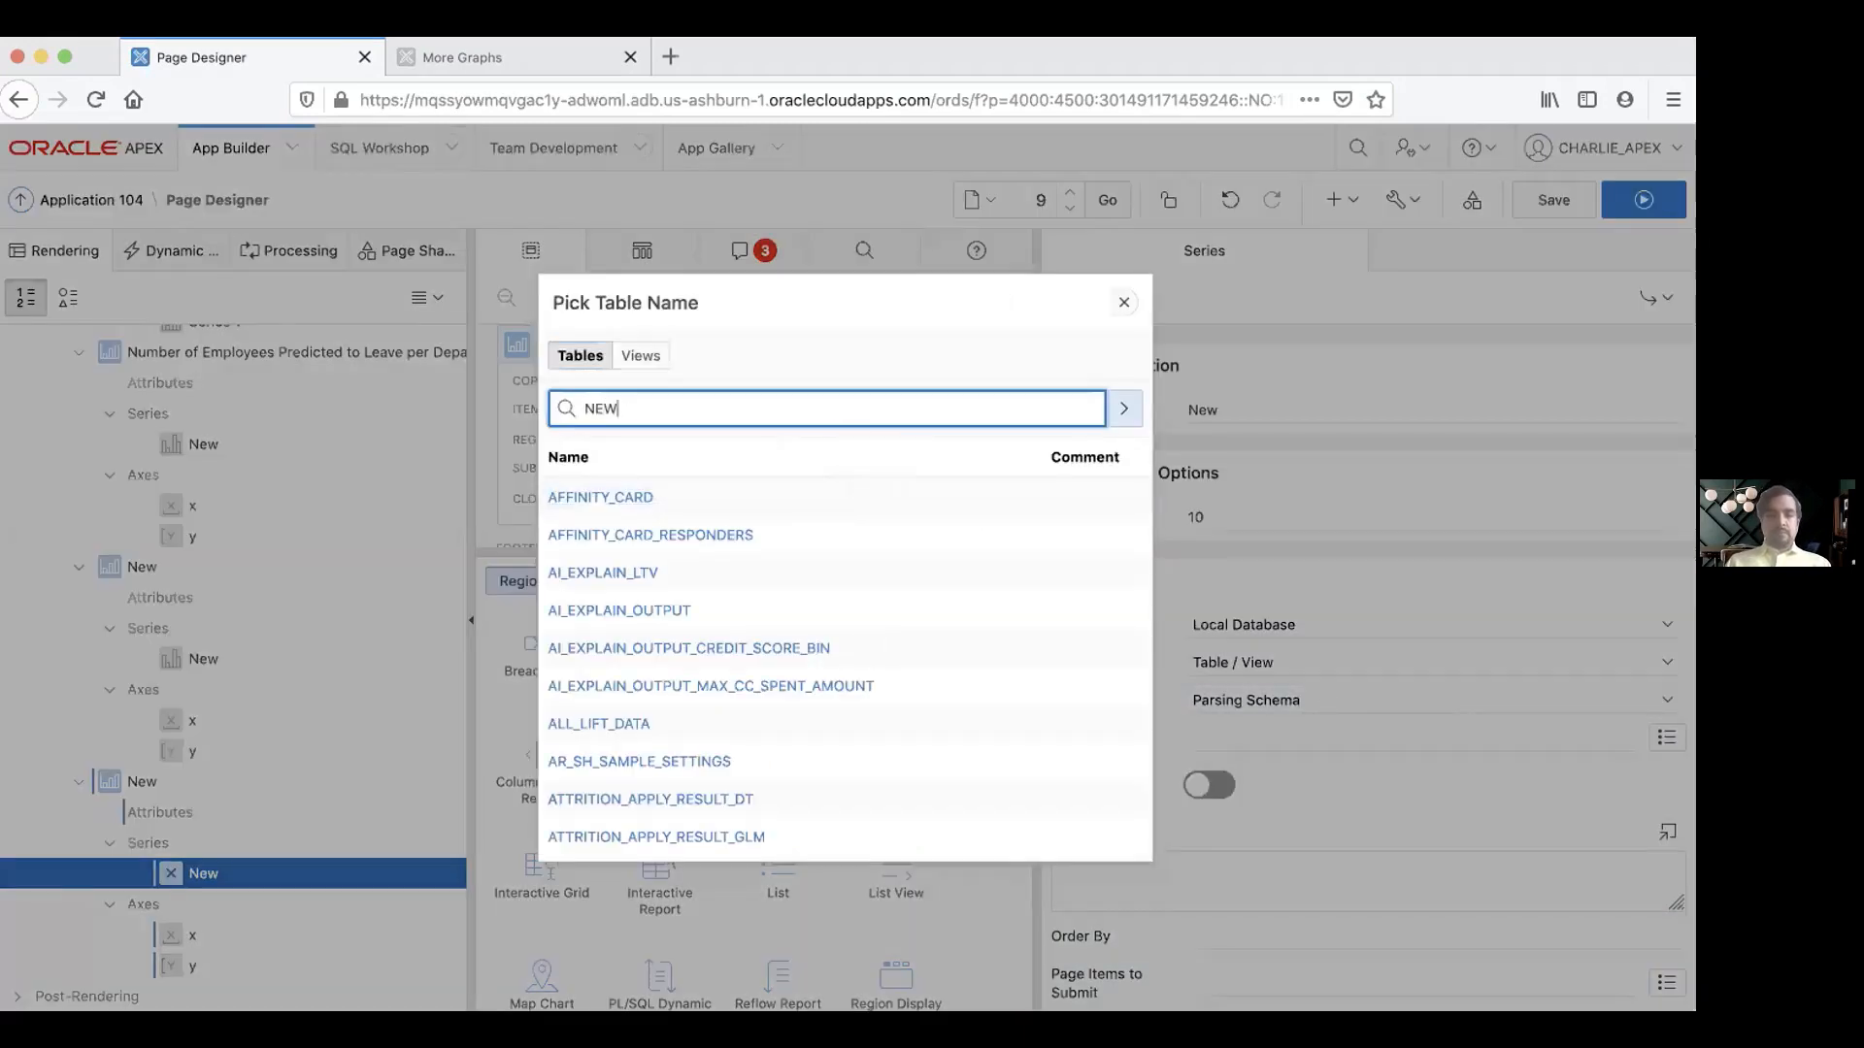
type("_EMPLOYEE")
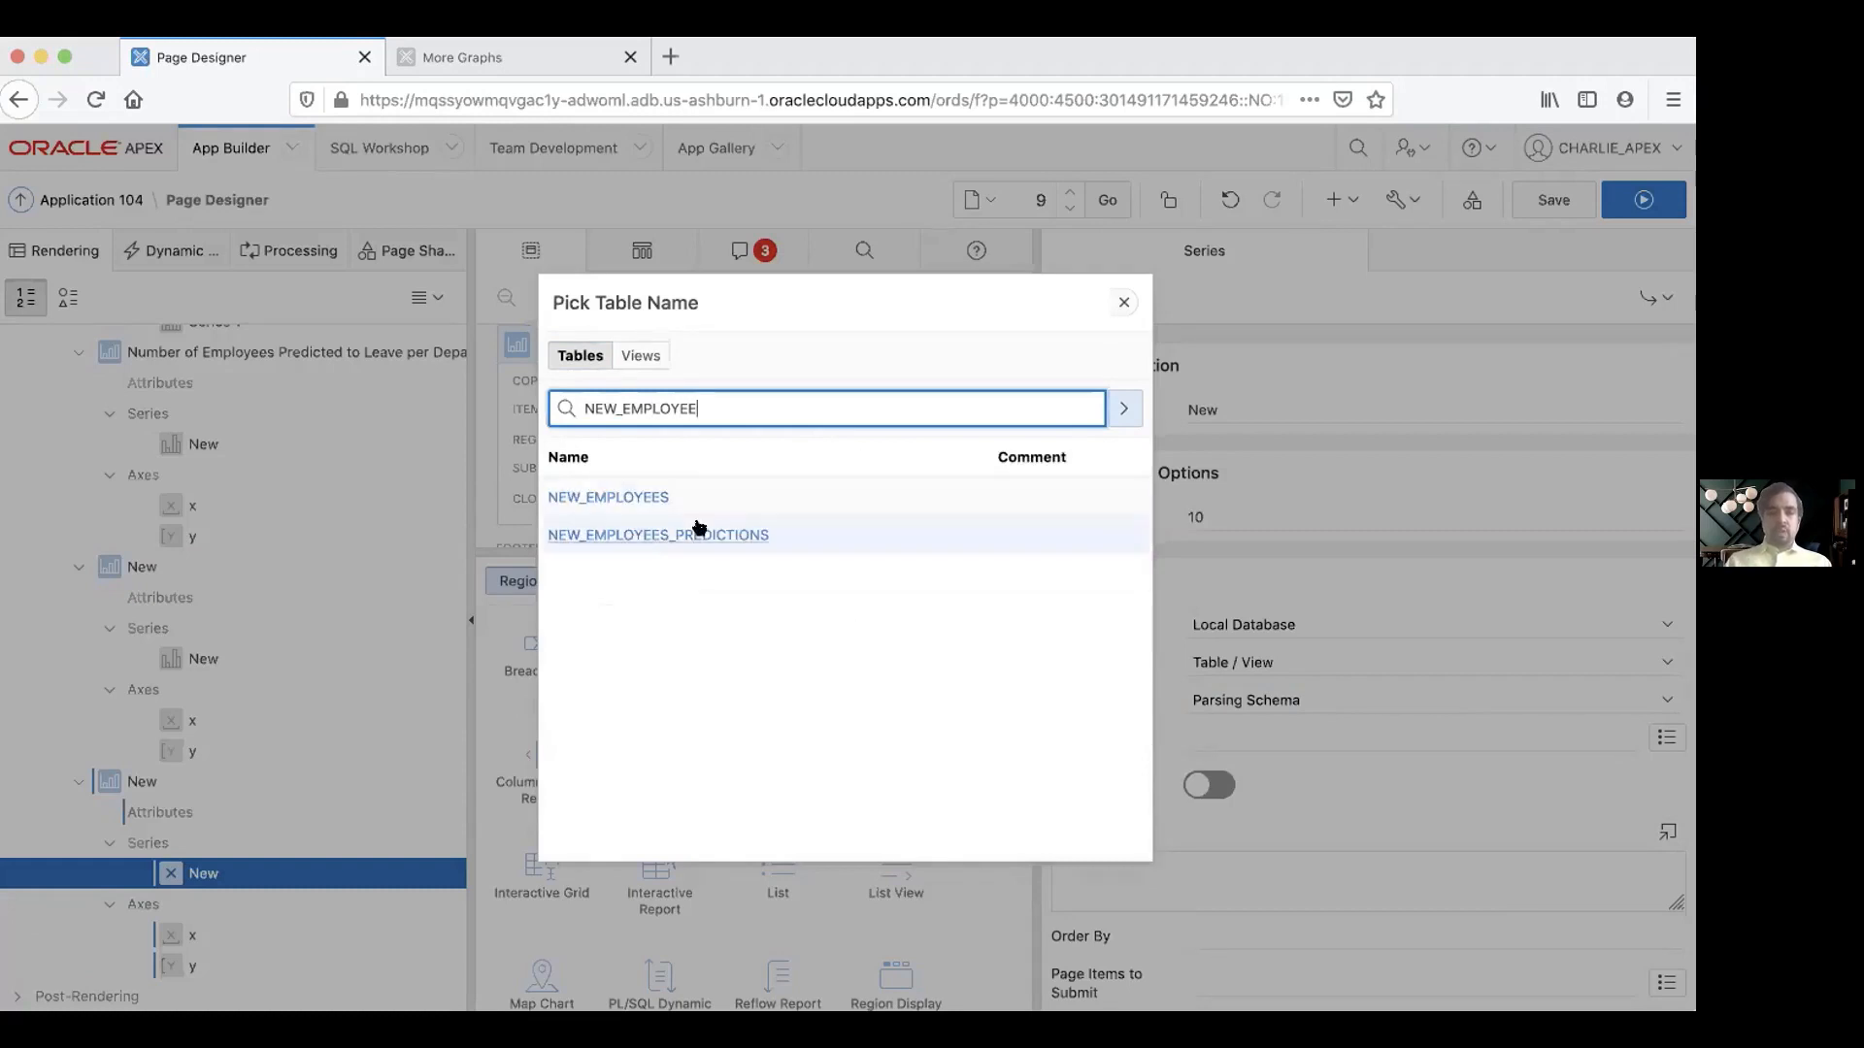
left_click(695, 534)
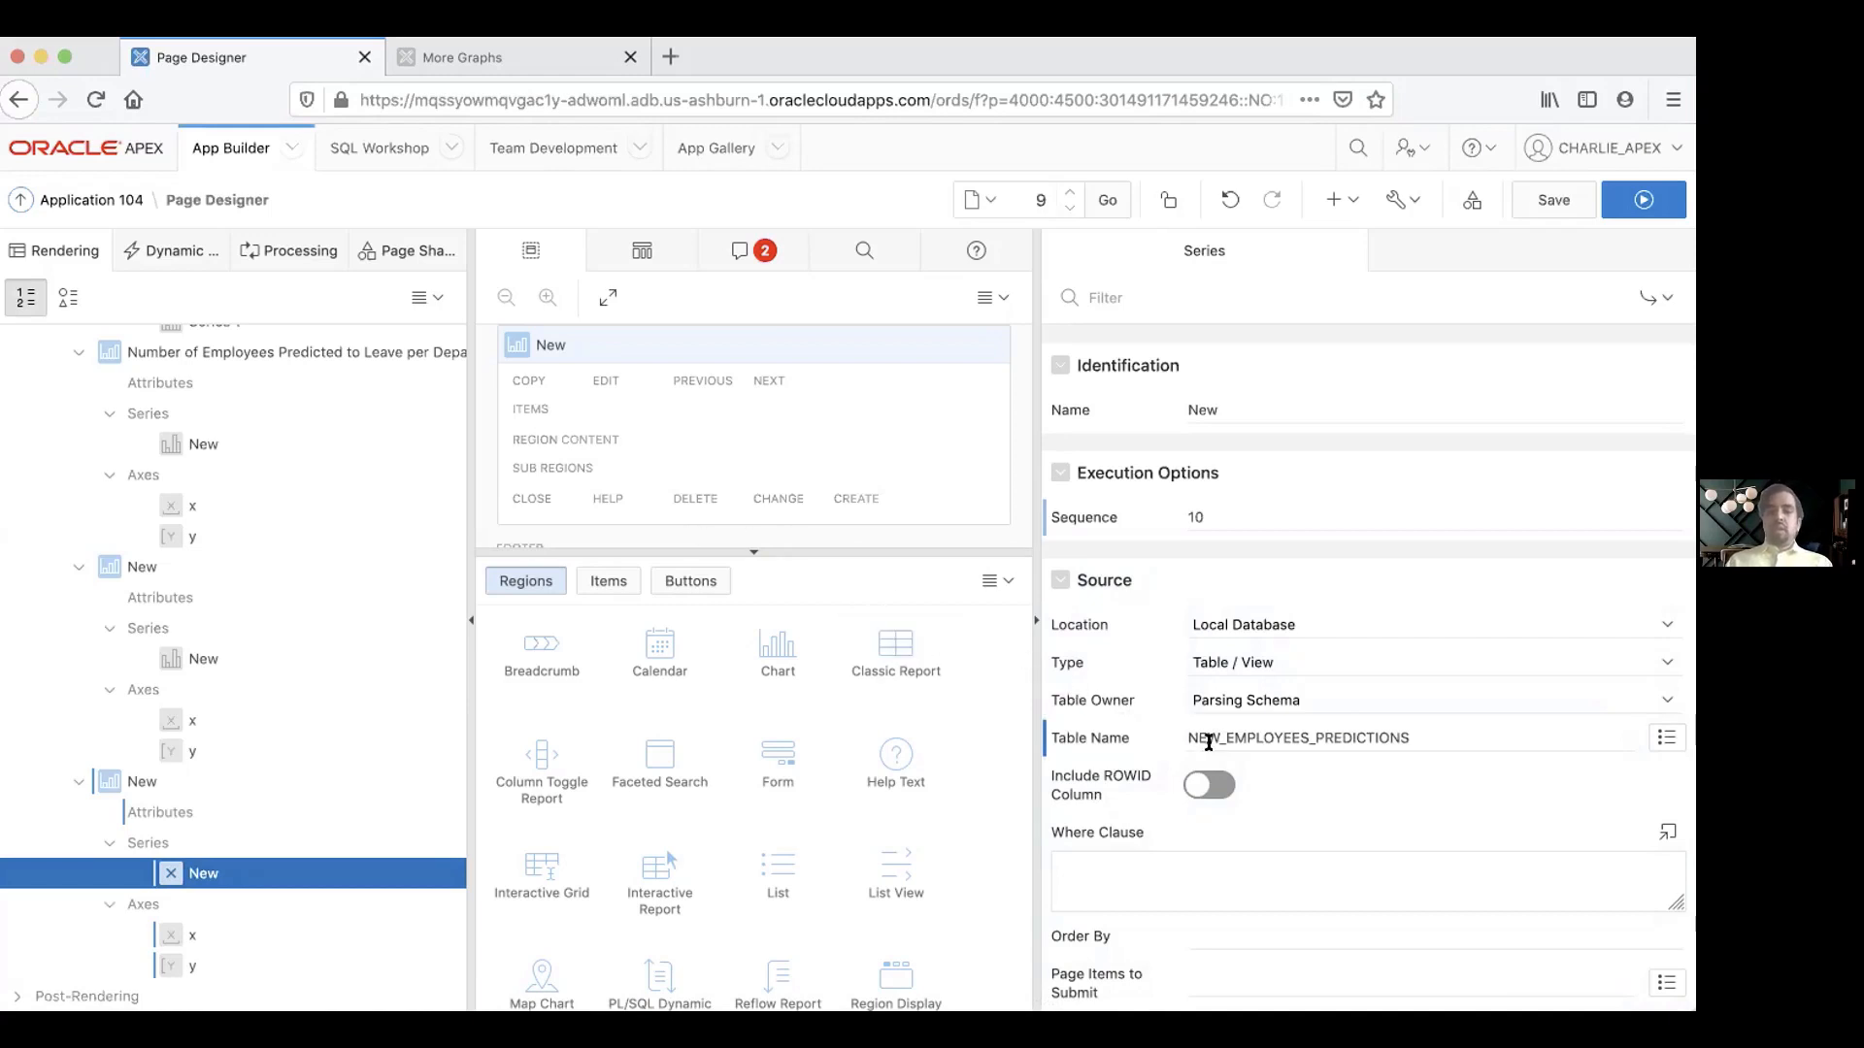
Map the series name to ATTRITION_PREDICTION and the label to DEPARTMENT.
scroll(1254, 813, "down", 3)
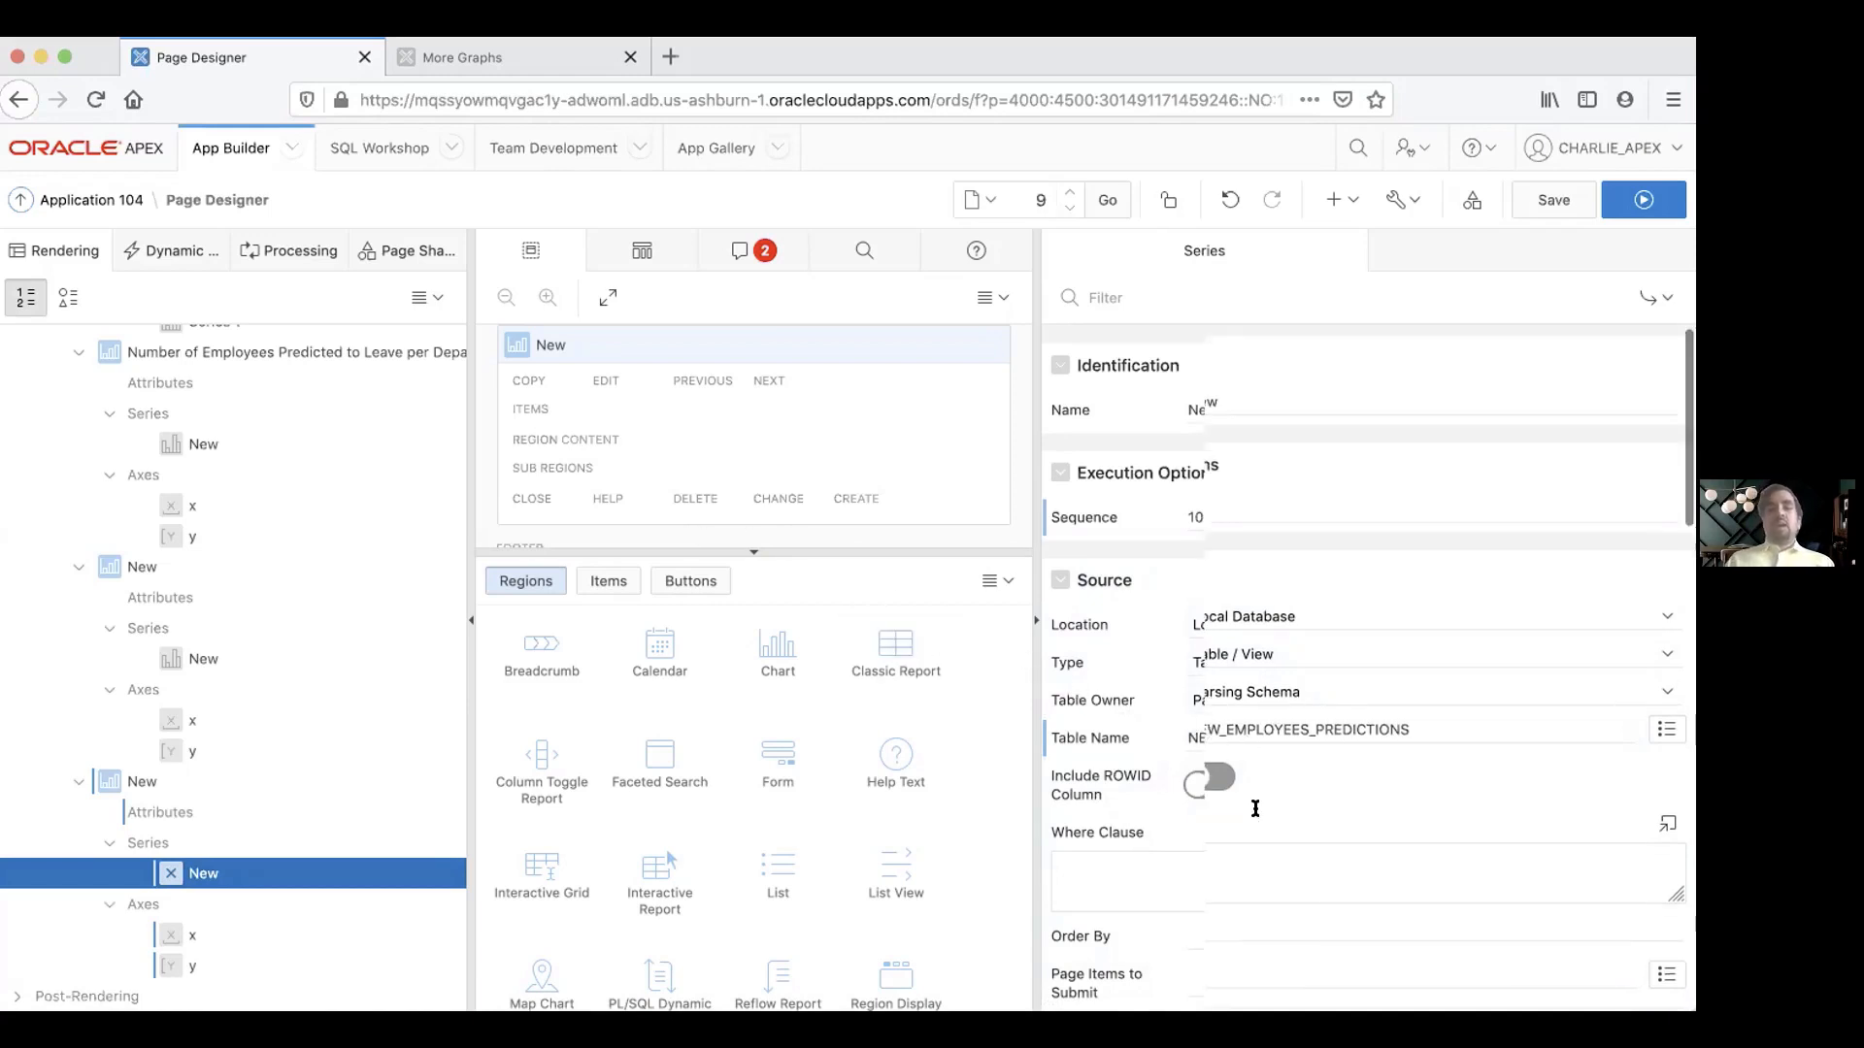
scroll(1255, 818, "down", 3)
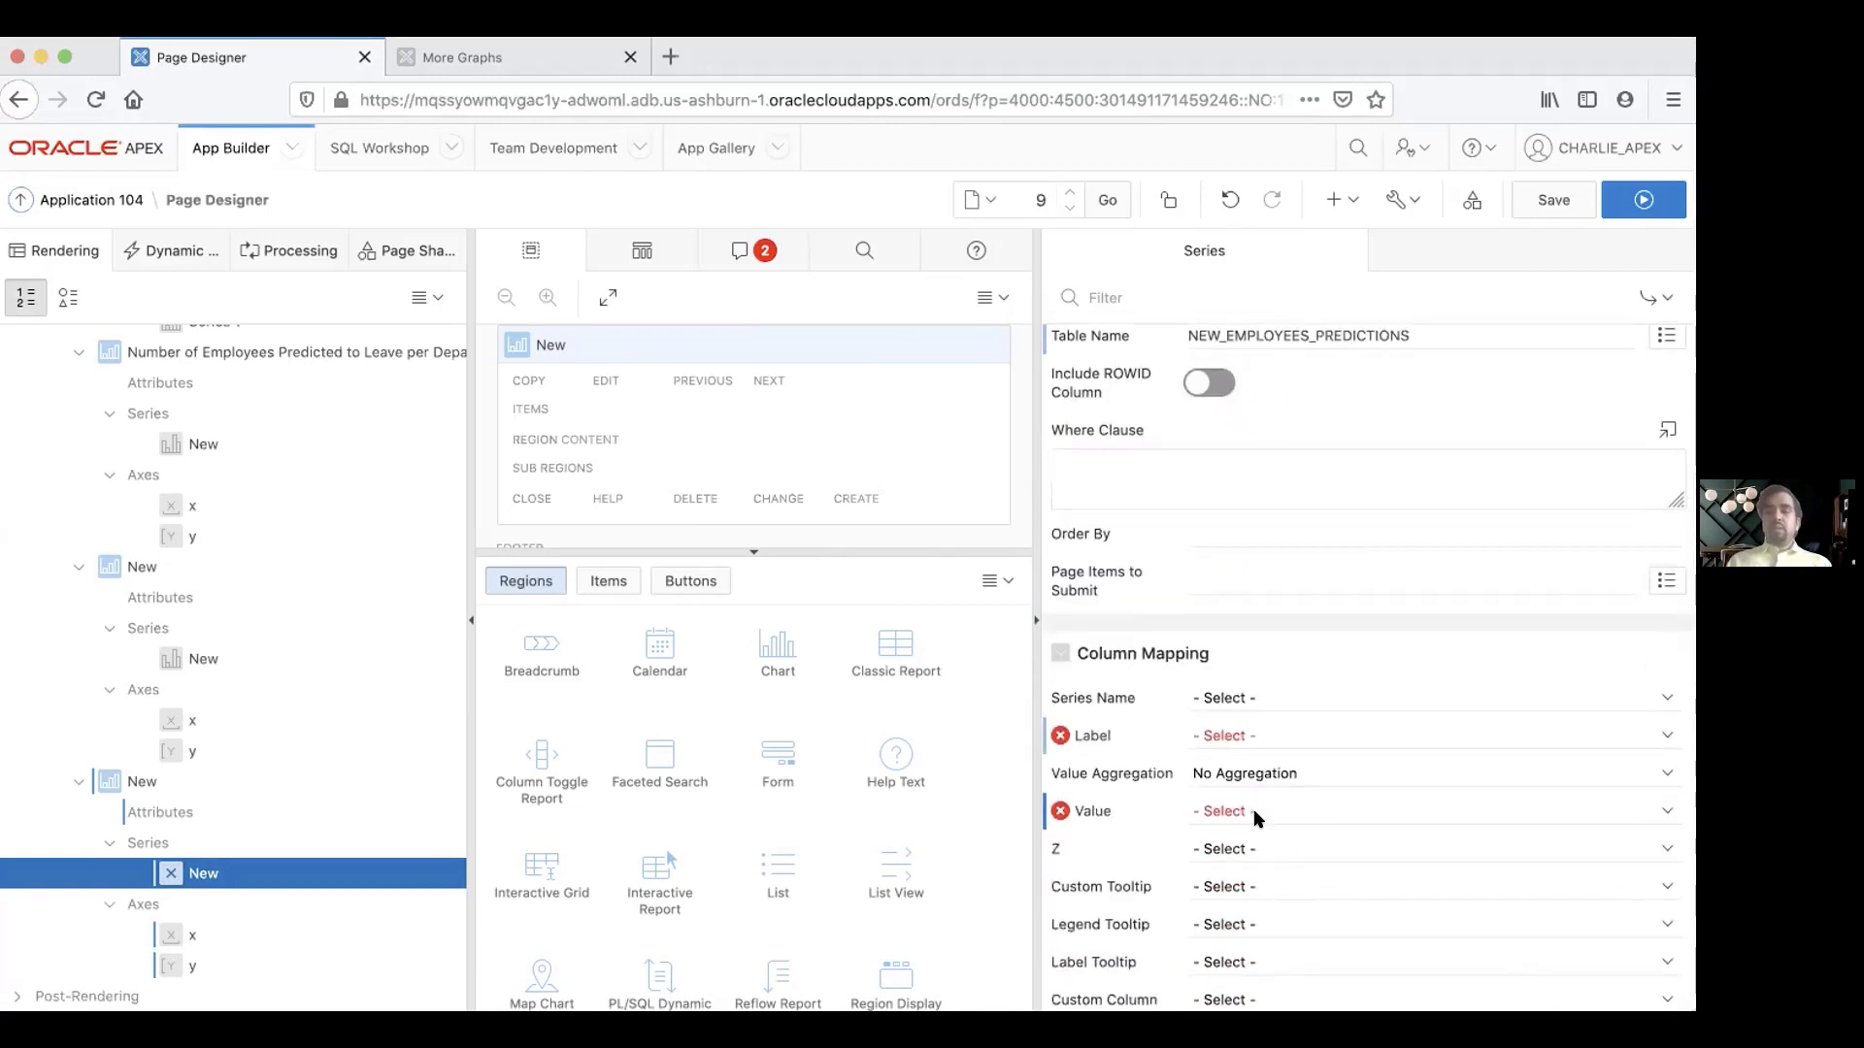
scroll(1254, 818, "down", 1)
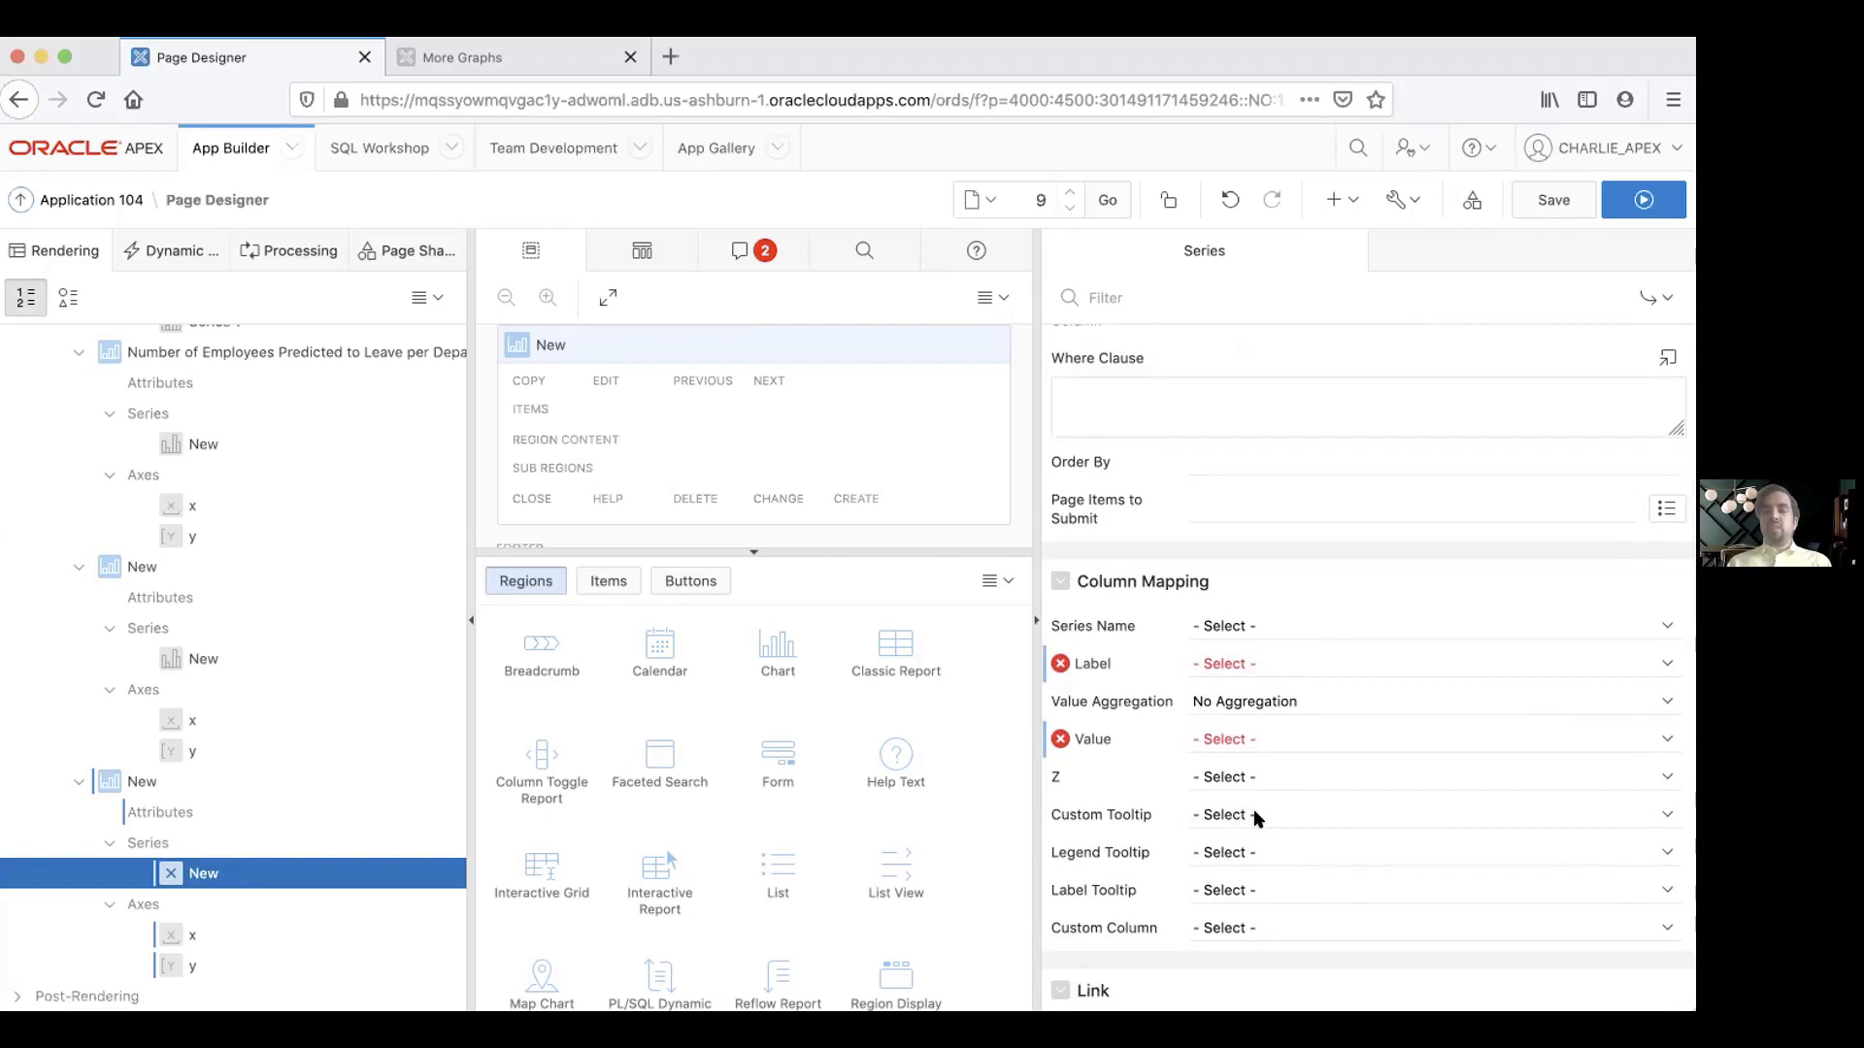
left_click(1238, 626)
scroll(1256, 524, "down", 2)
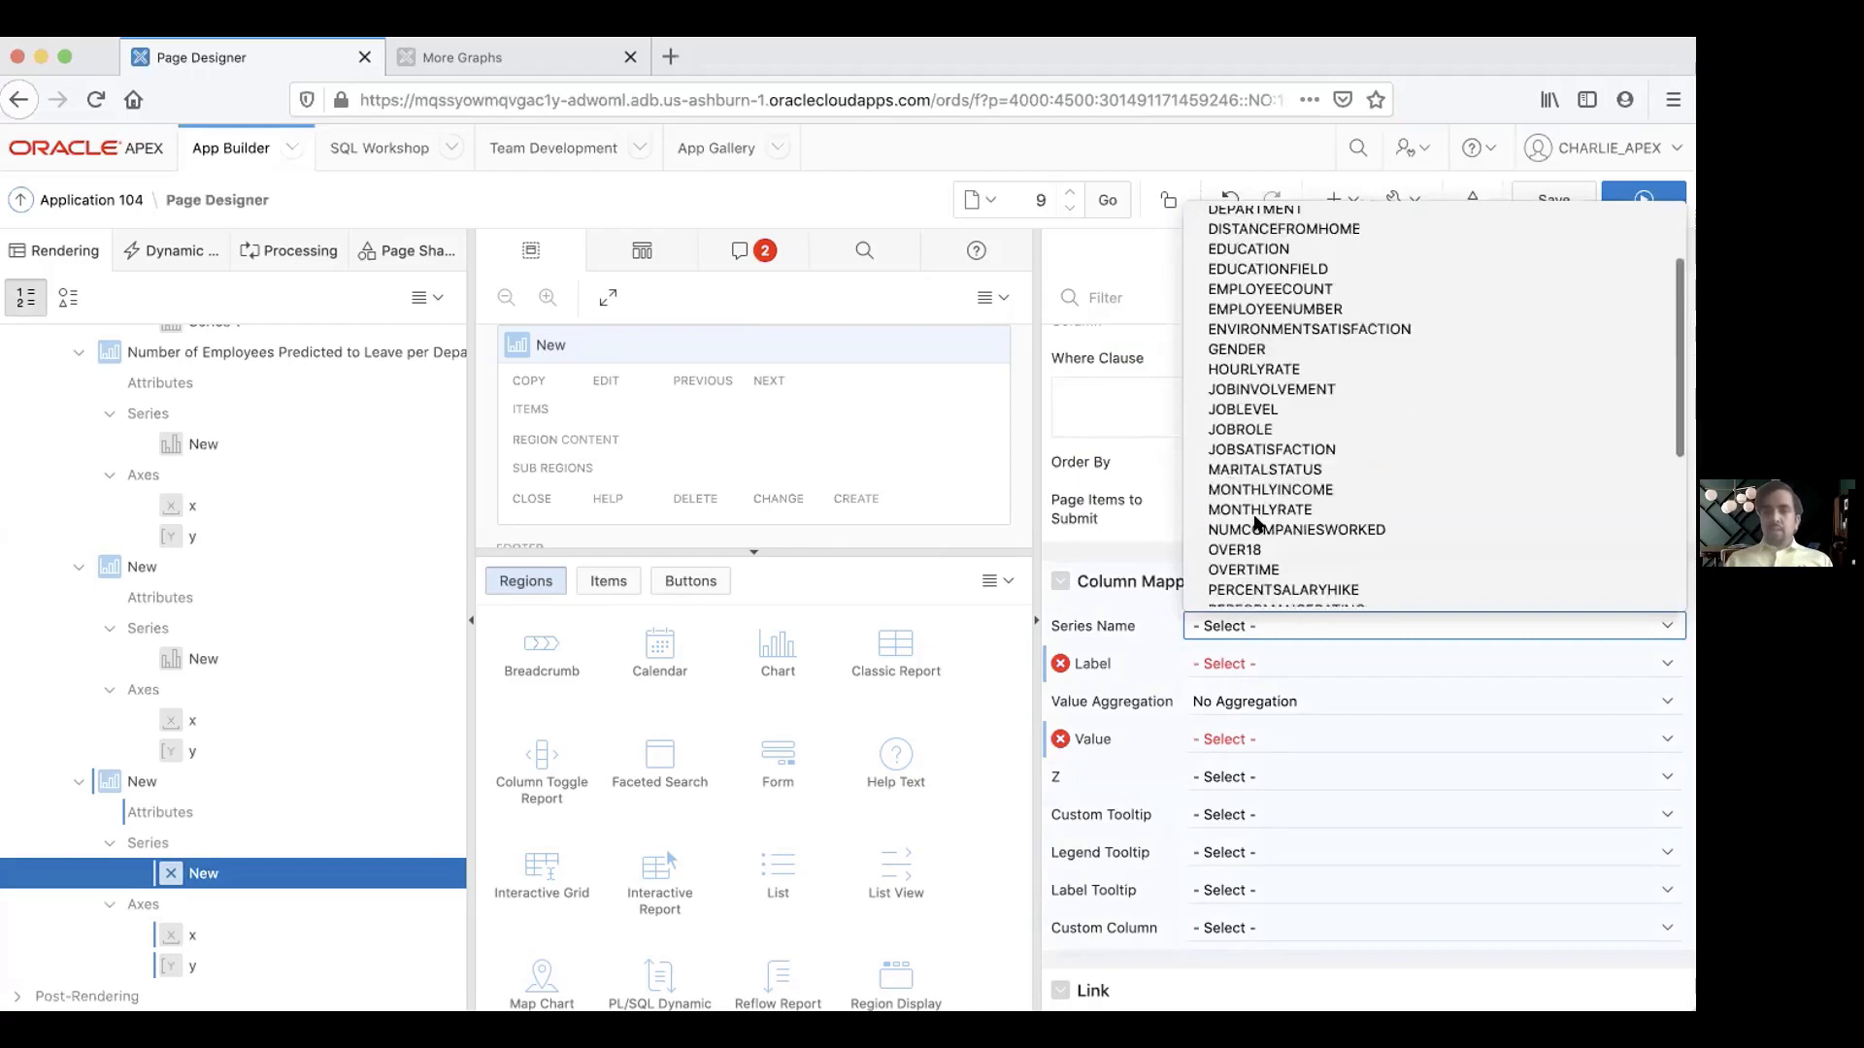
scroll(1255, 524, "down", 5)
left_click(1253, 594)
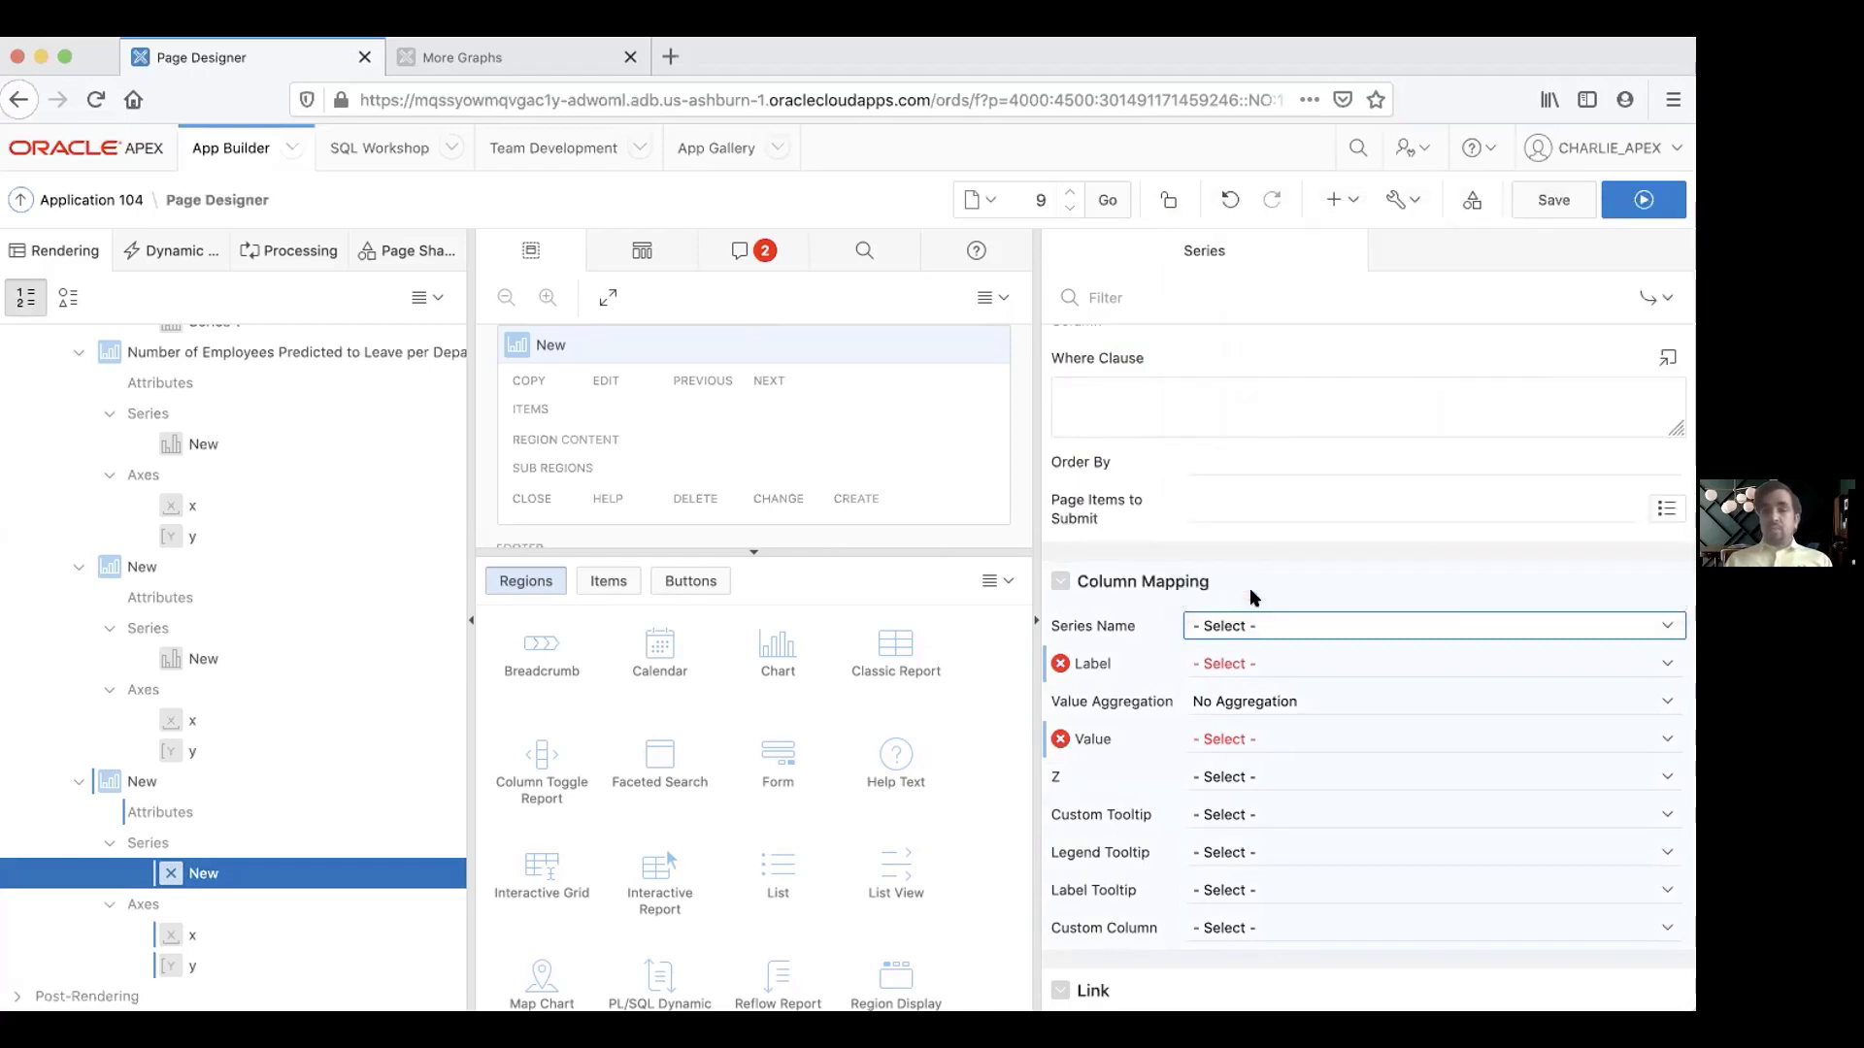
left_click(1239, 664)
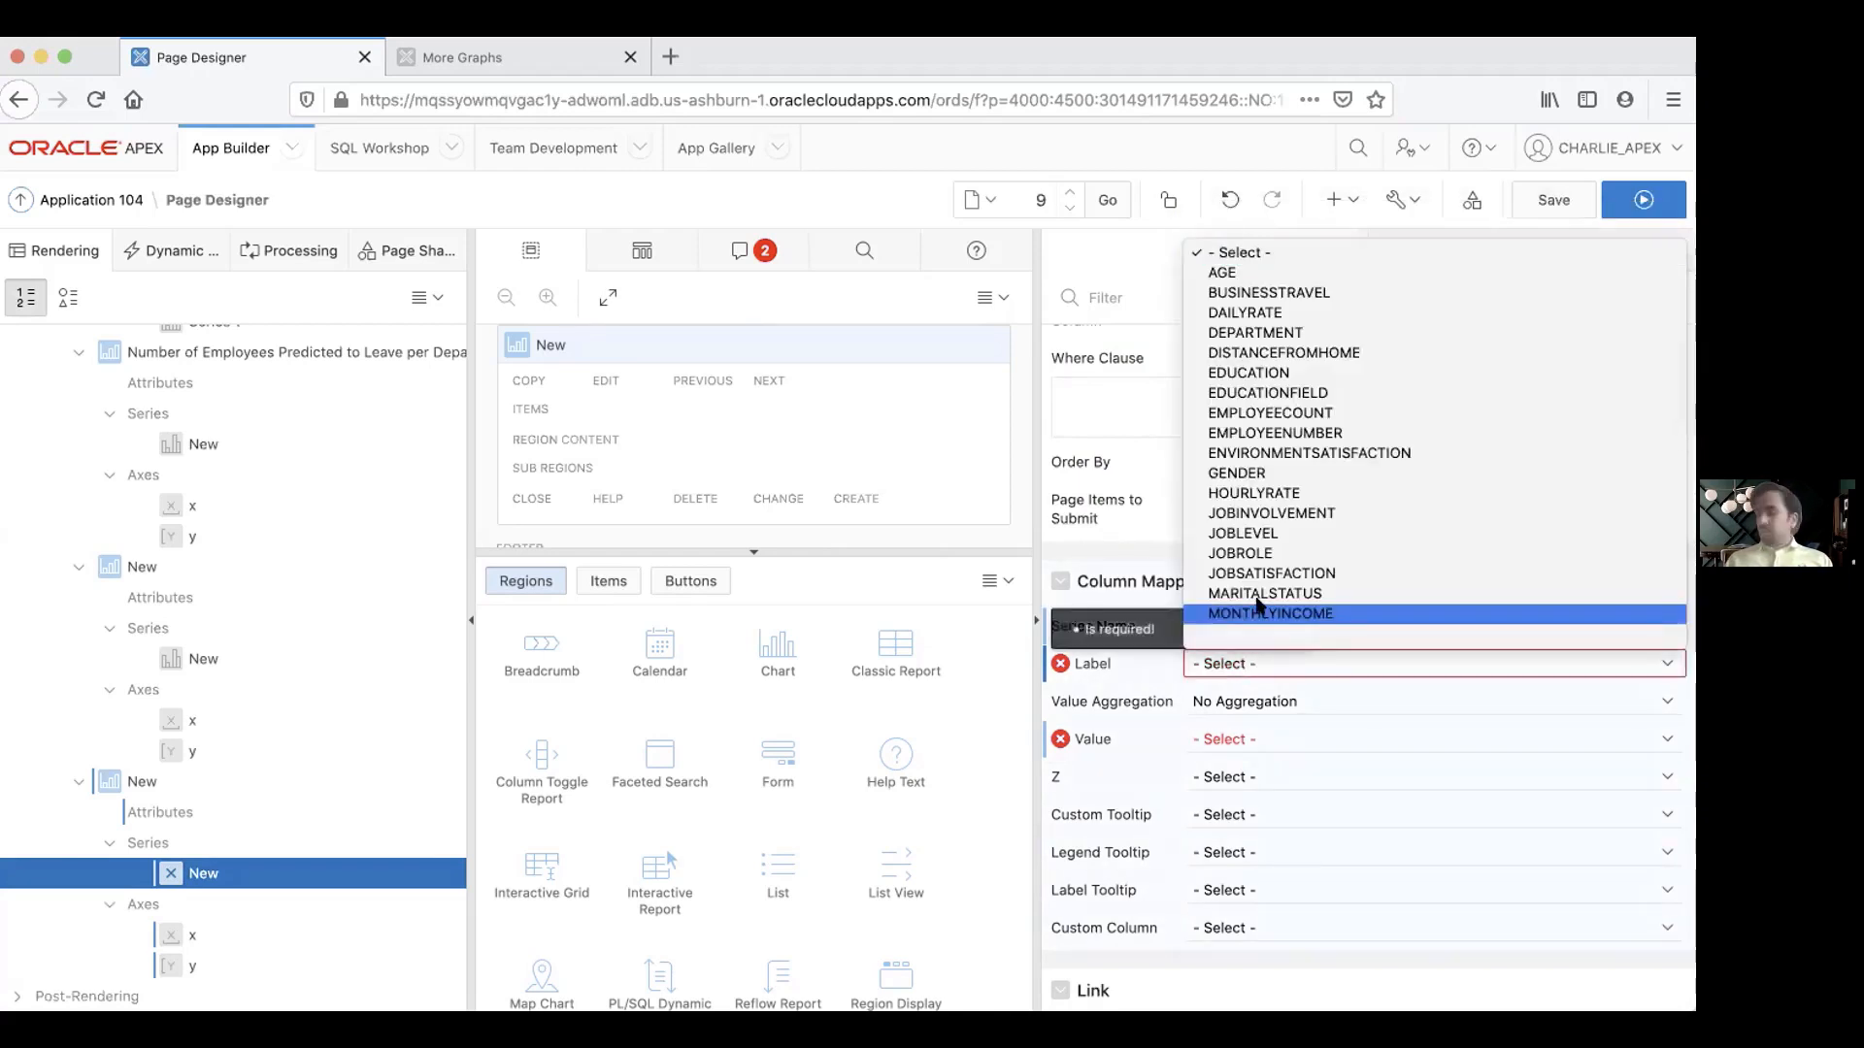
scroll(1256, 600, "down", 1)
scroll(1257, 602, "up", 1)
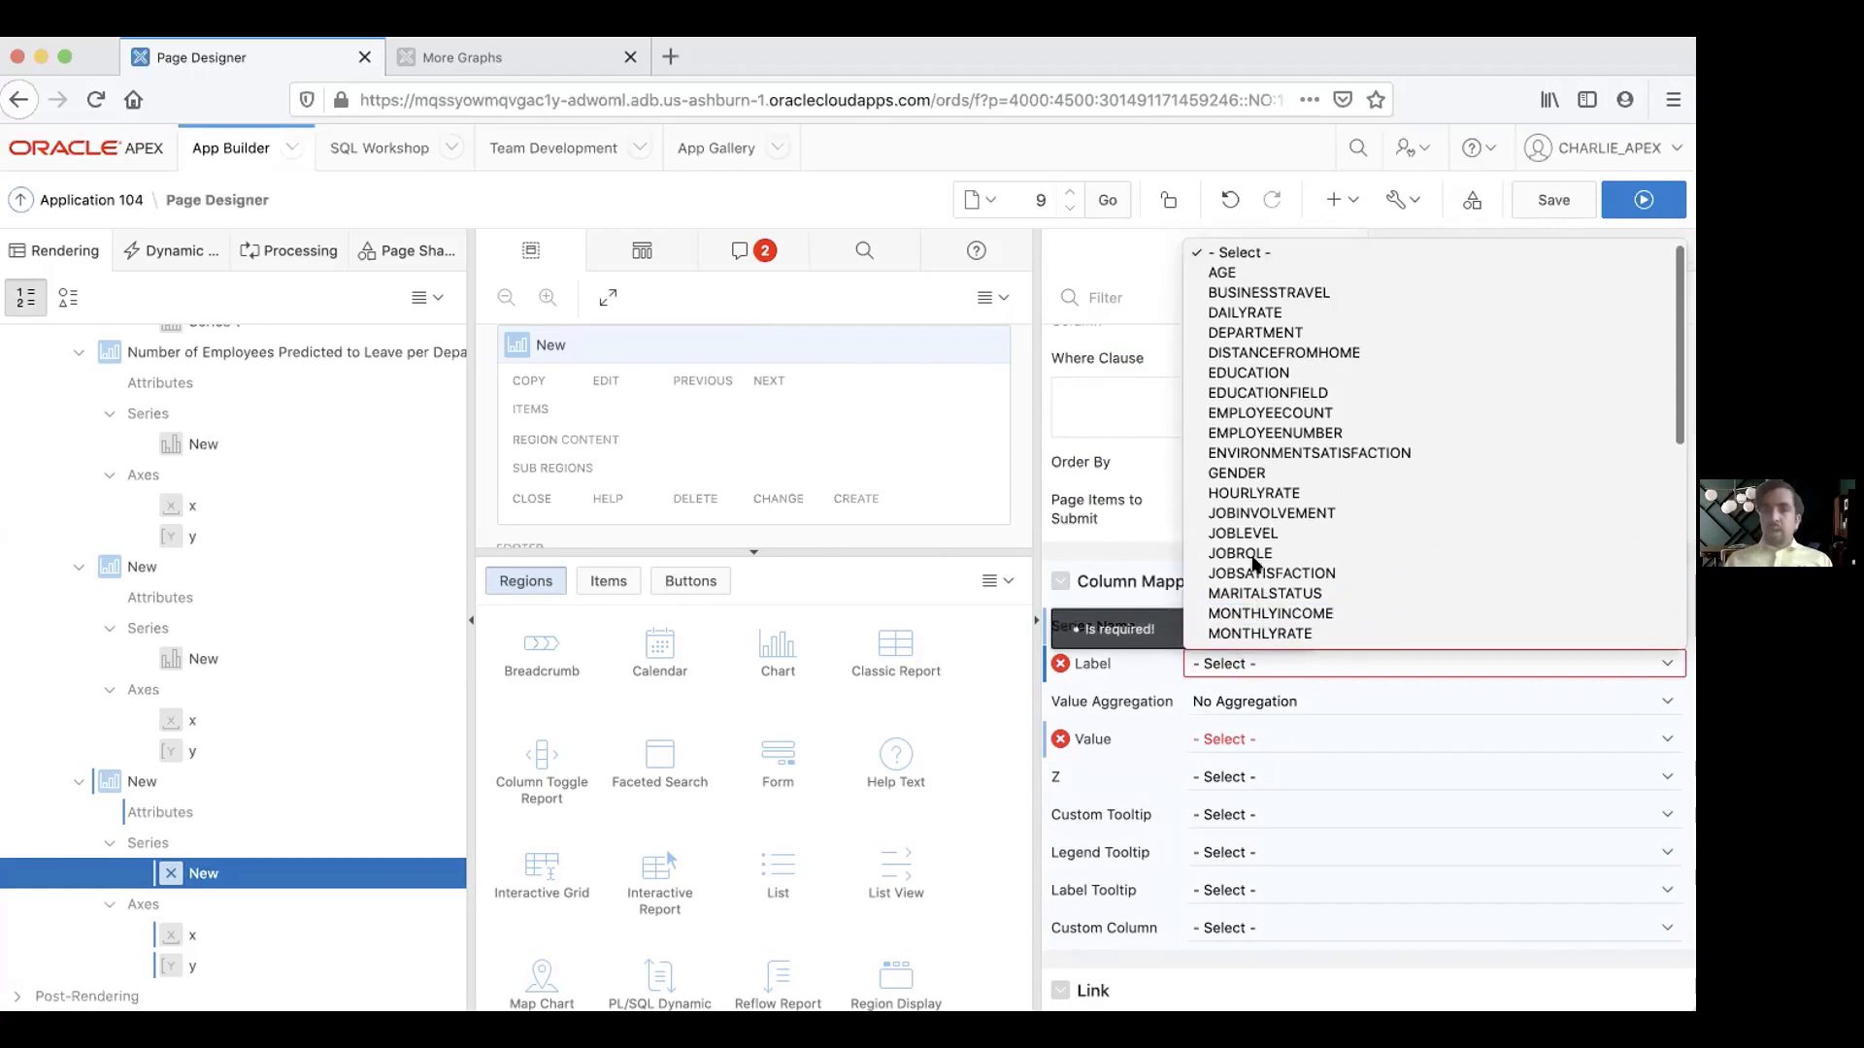
left_click(1270, 332)
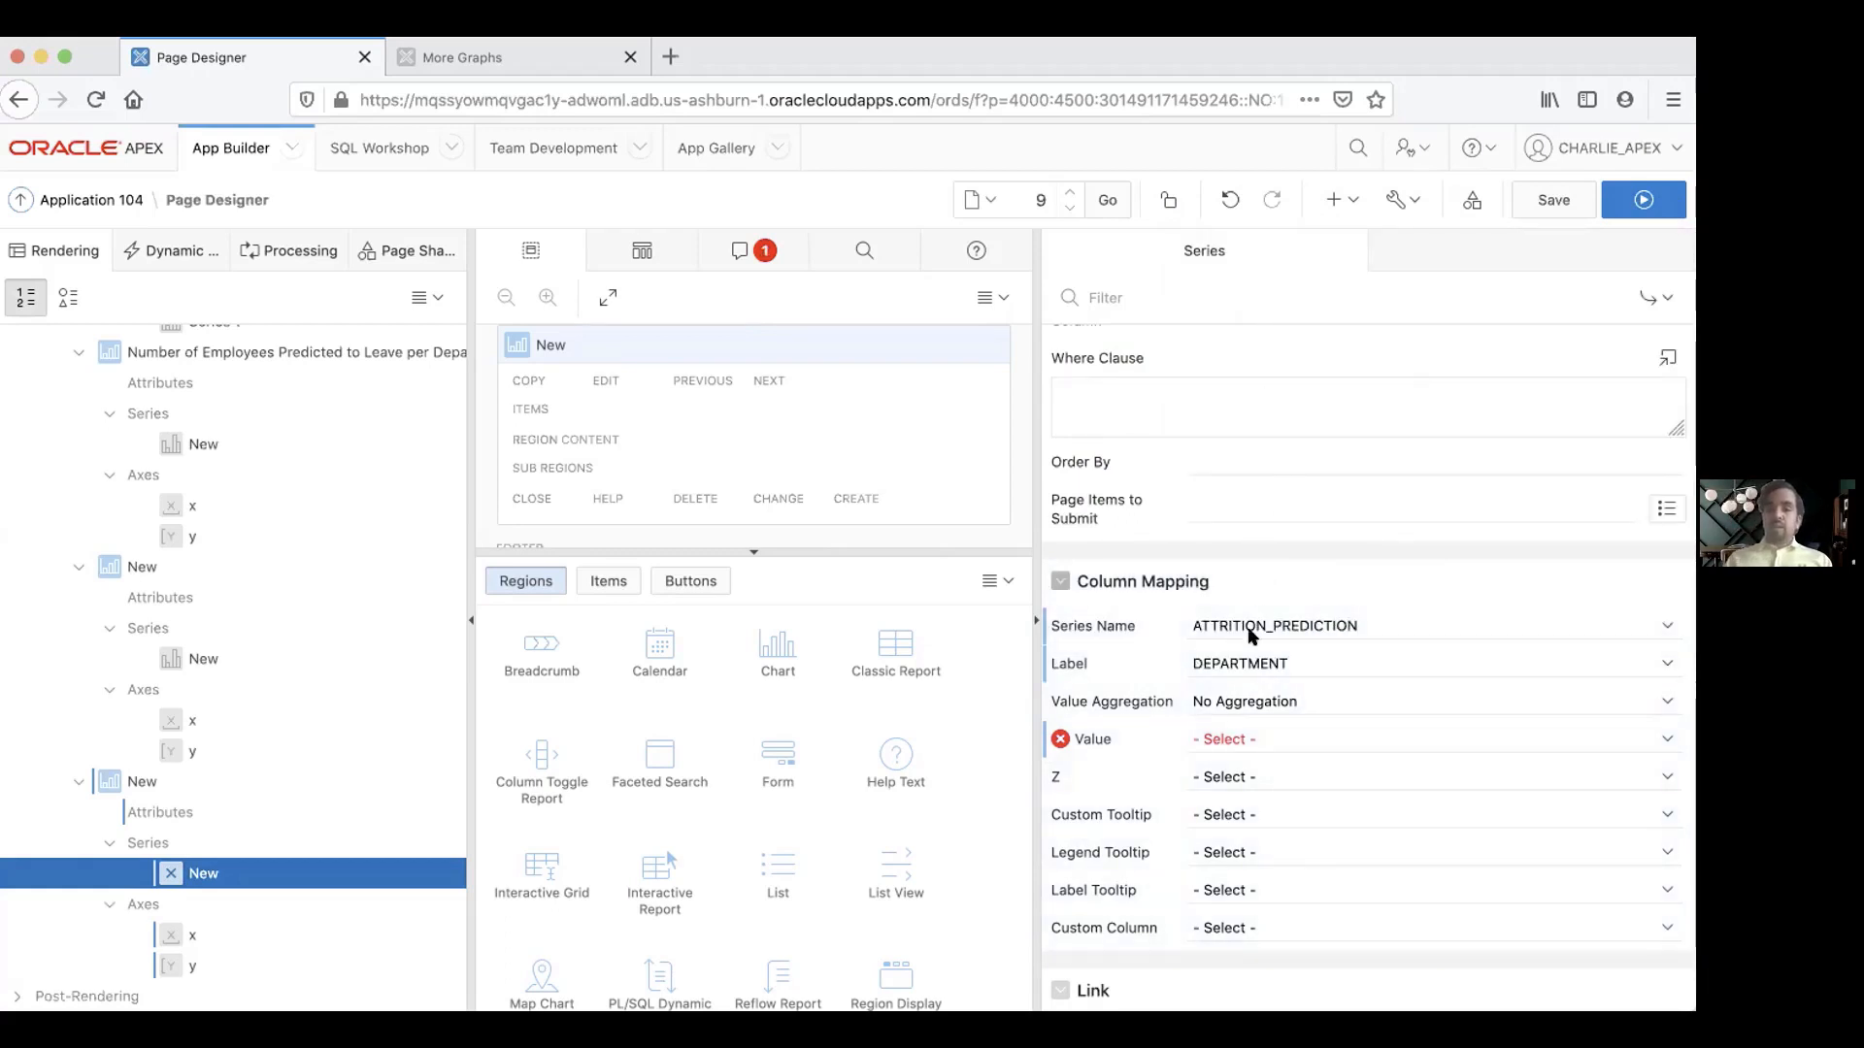
Set the series' value aggregation to Count Distinct and its value column to EMPLOYEENUMBER.
left_click(1241, 703)
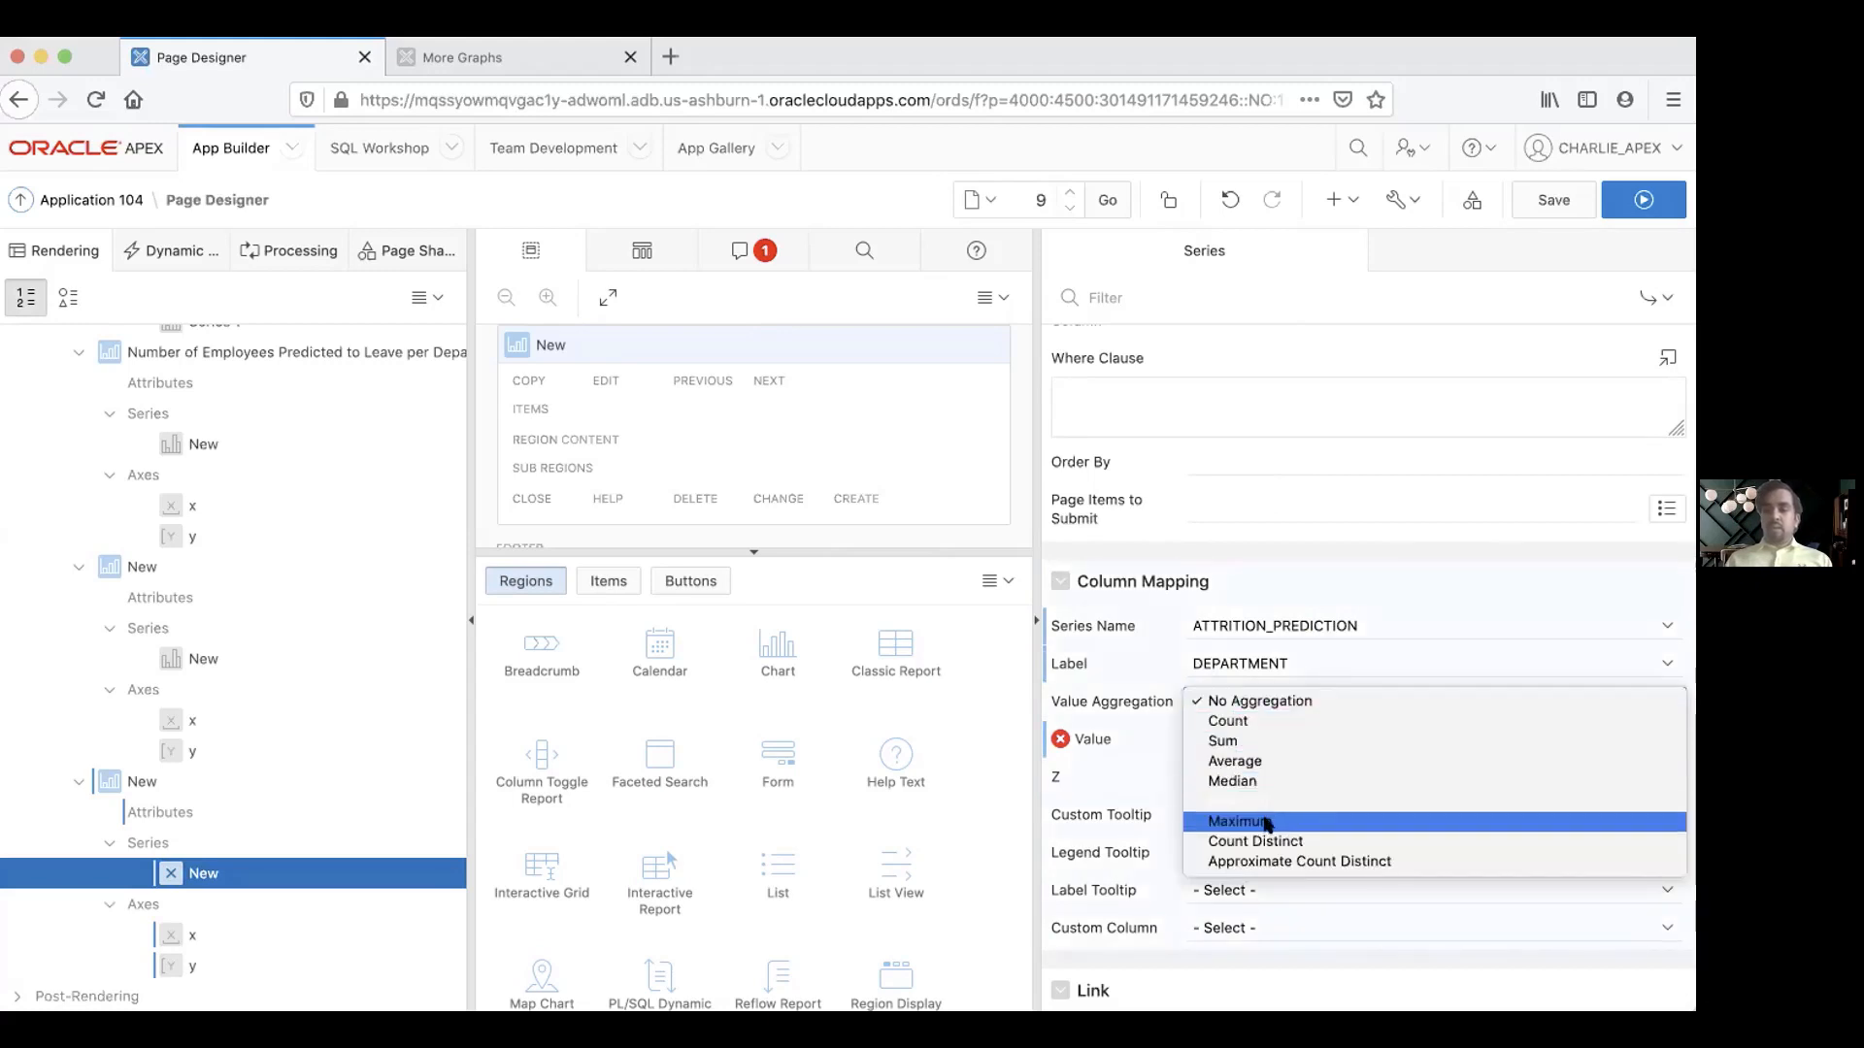
left_click(1266, 841)
scroll(1257, 758, "down", 1)
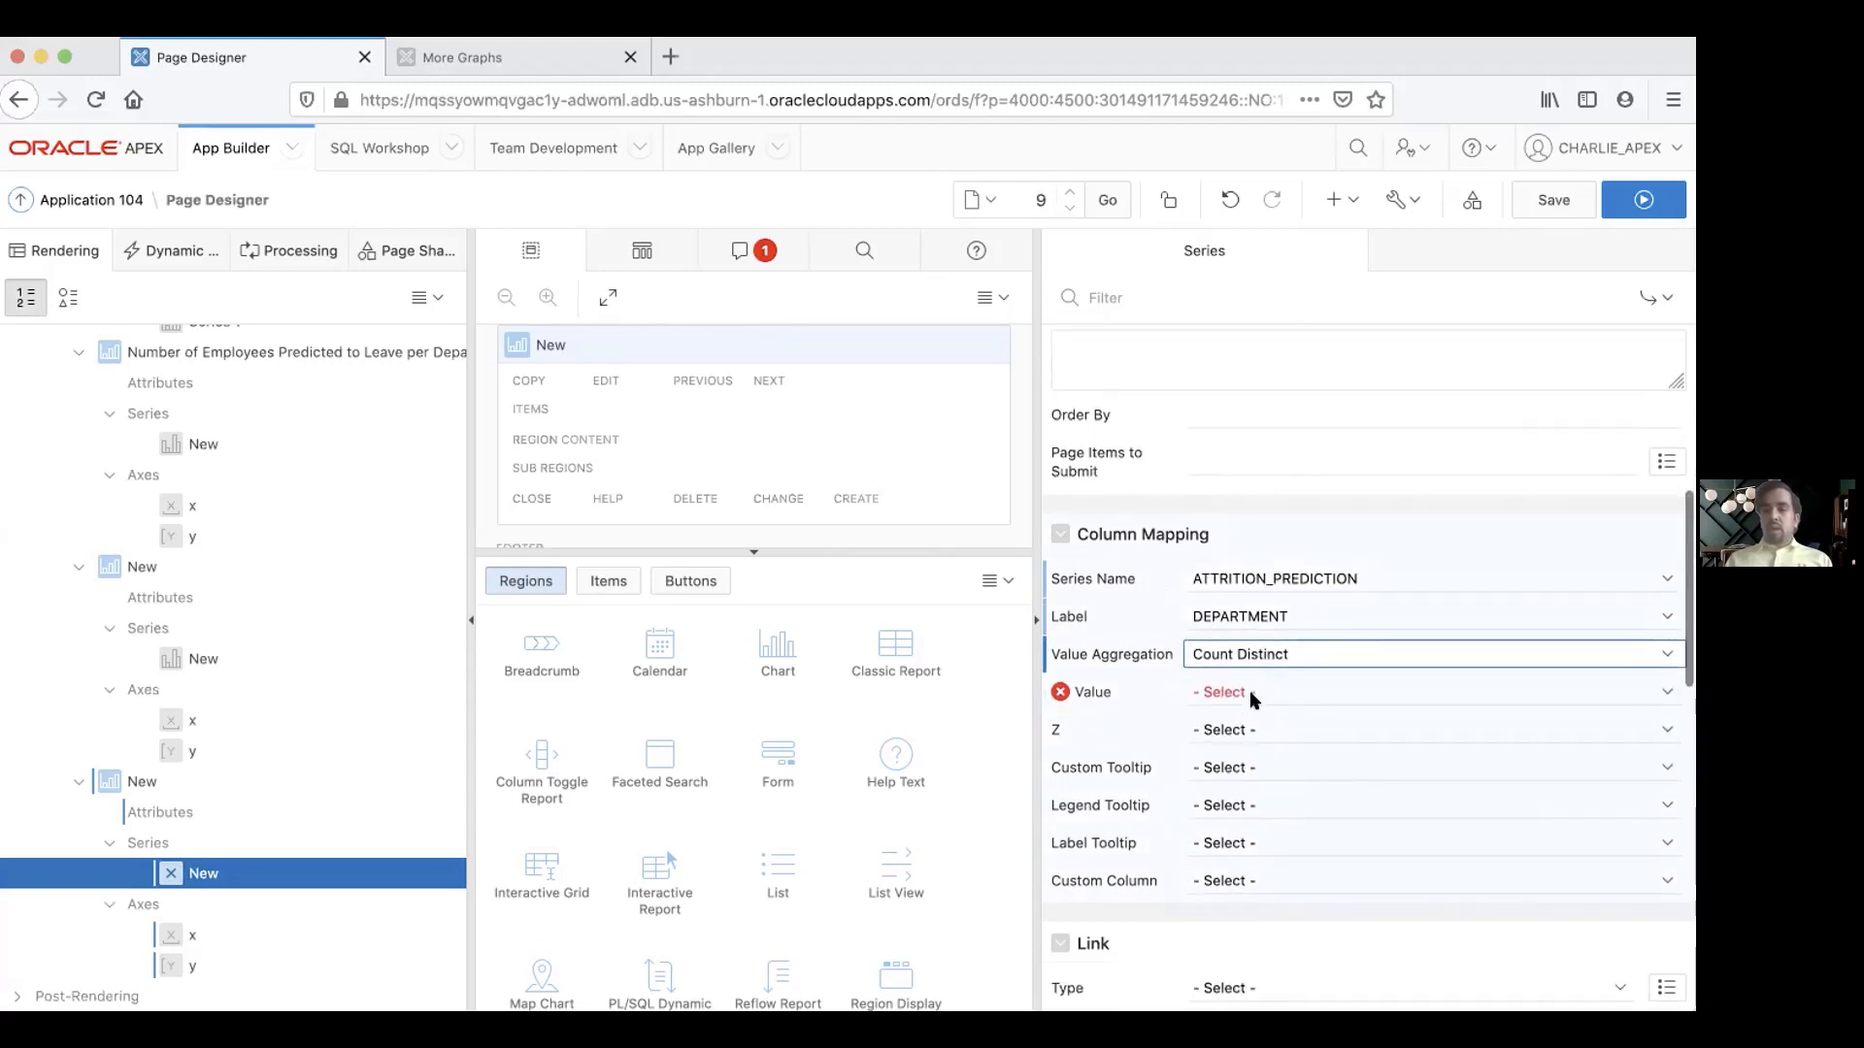
left_click(1249, 687)
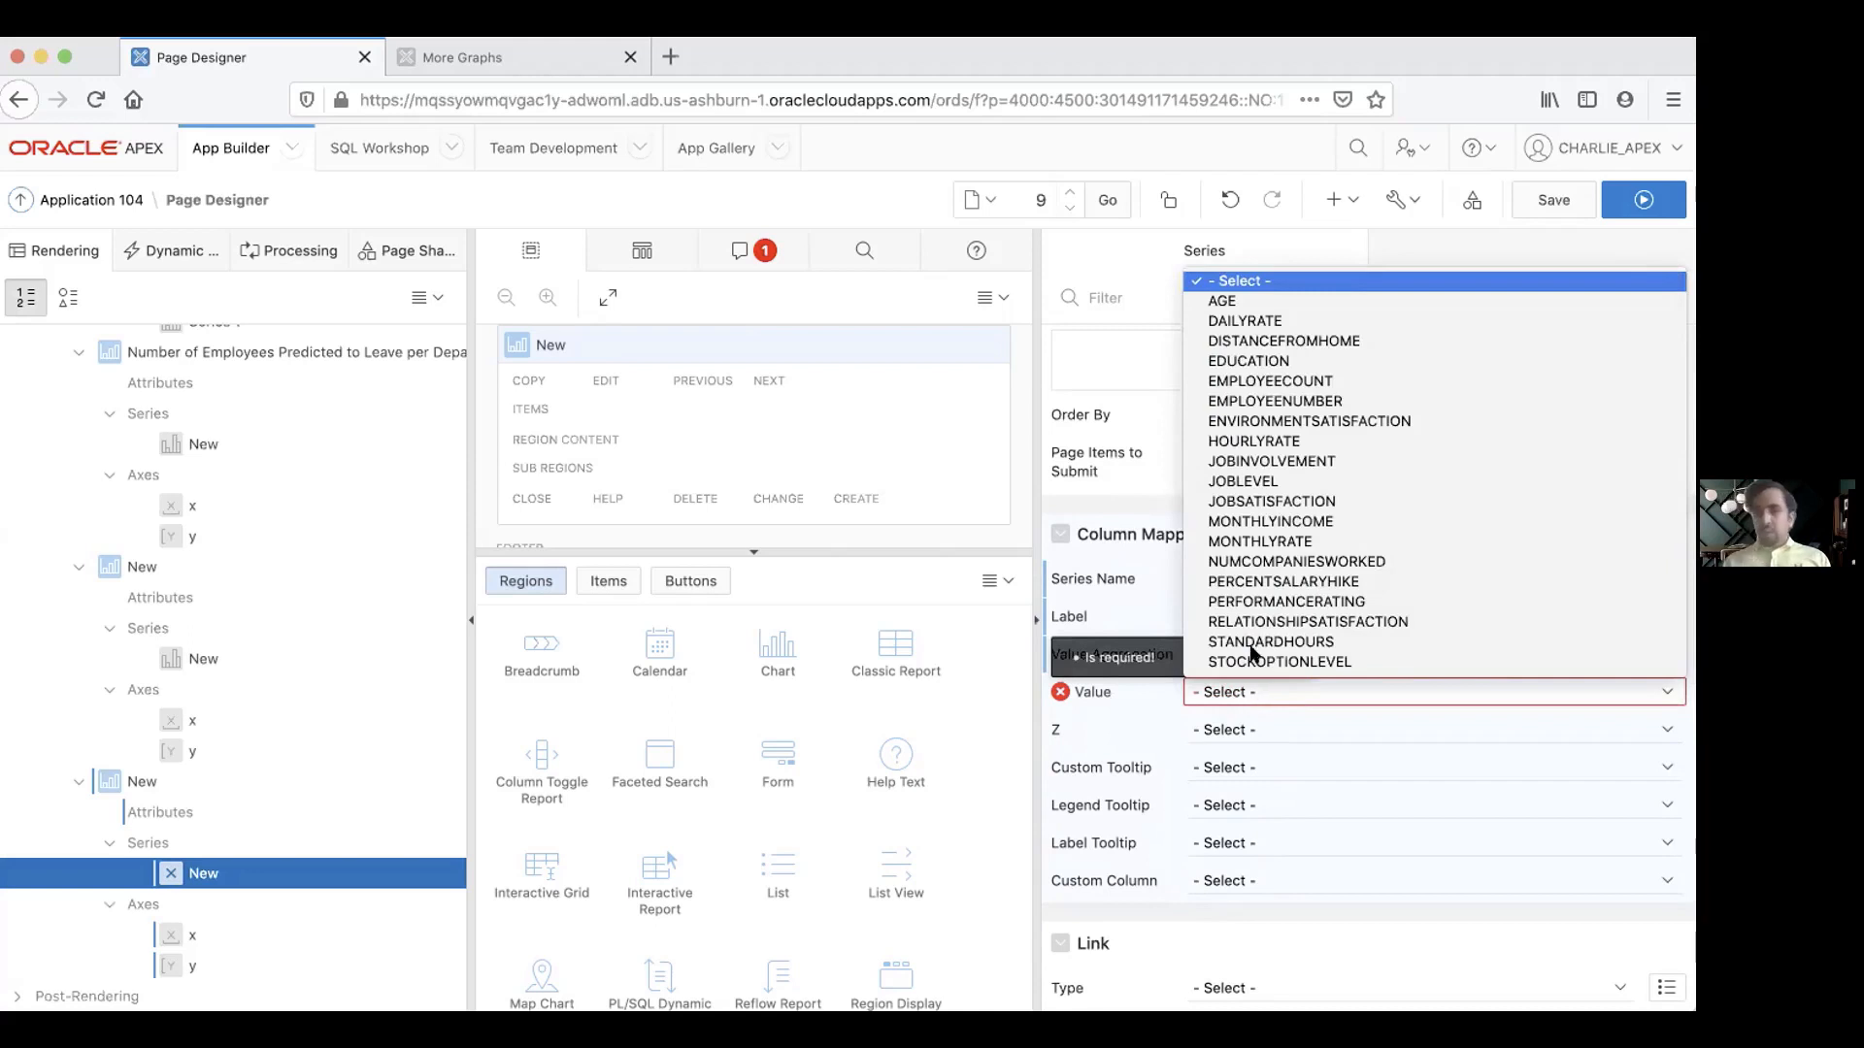
left_click(1273, 401)
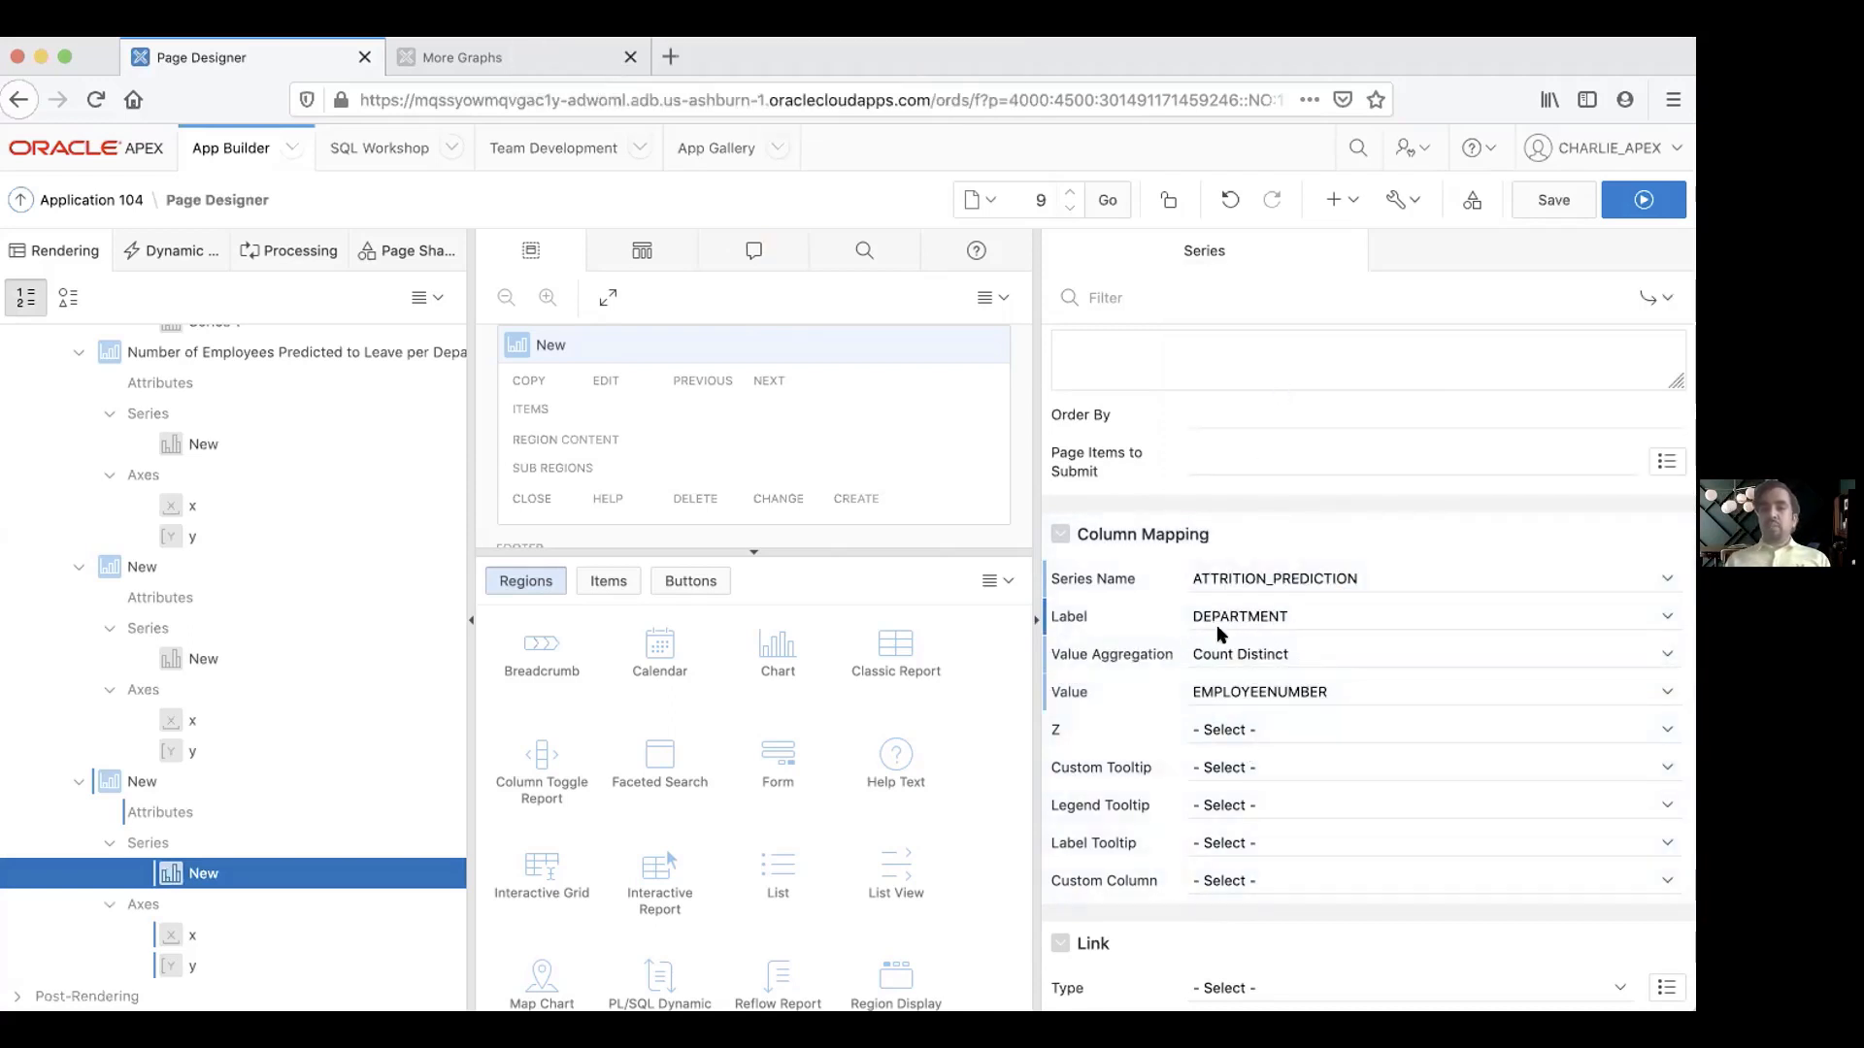
Save the changes to page 9 and run the page.
scroll(1247, 751, "down", 10)
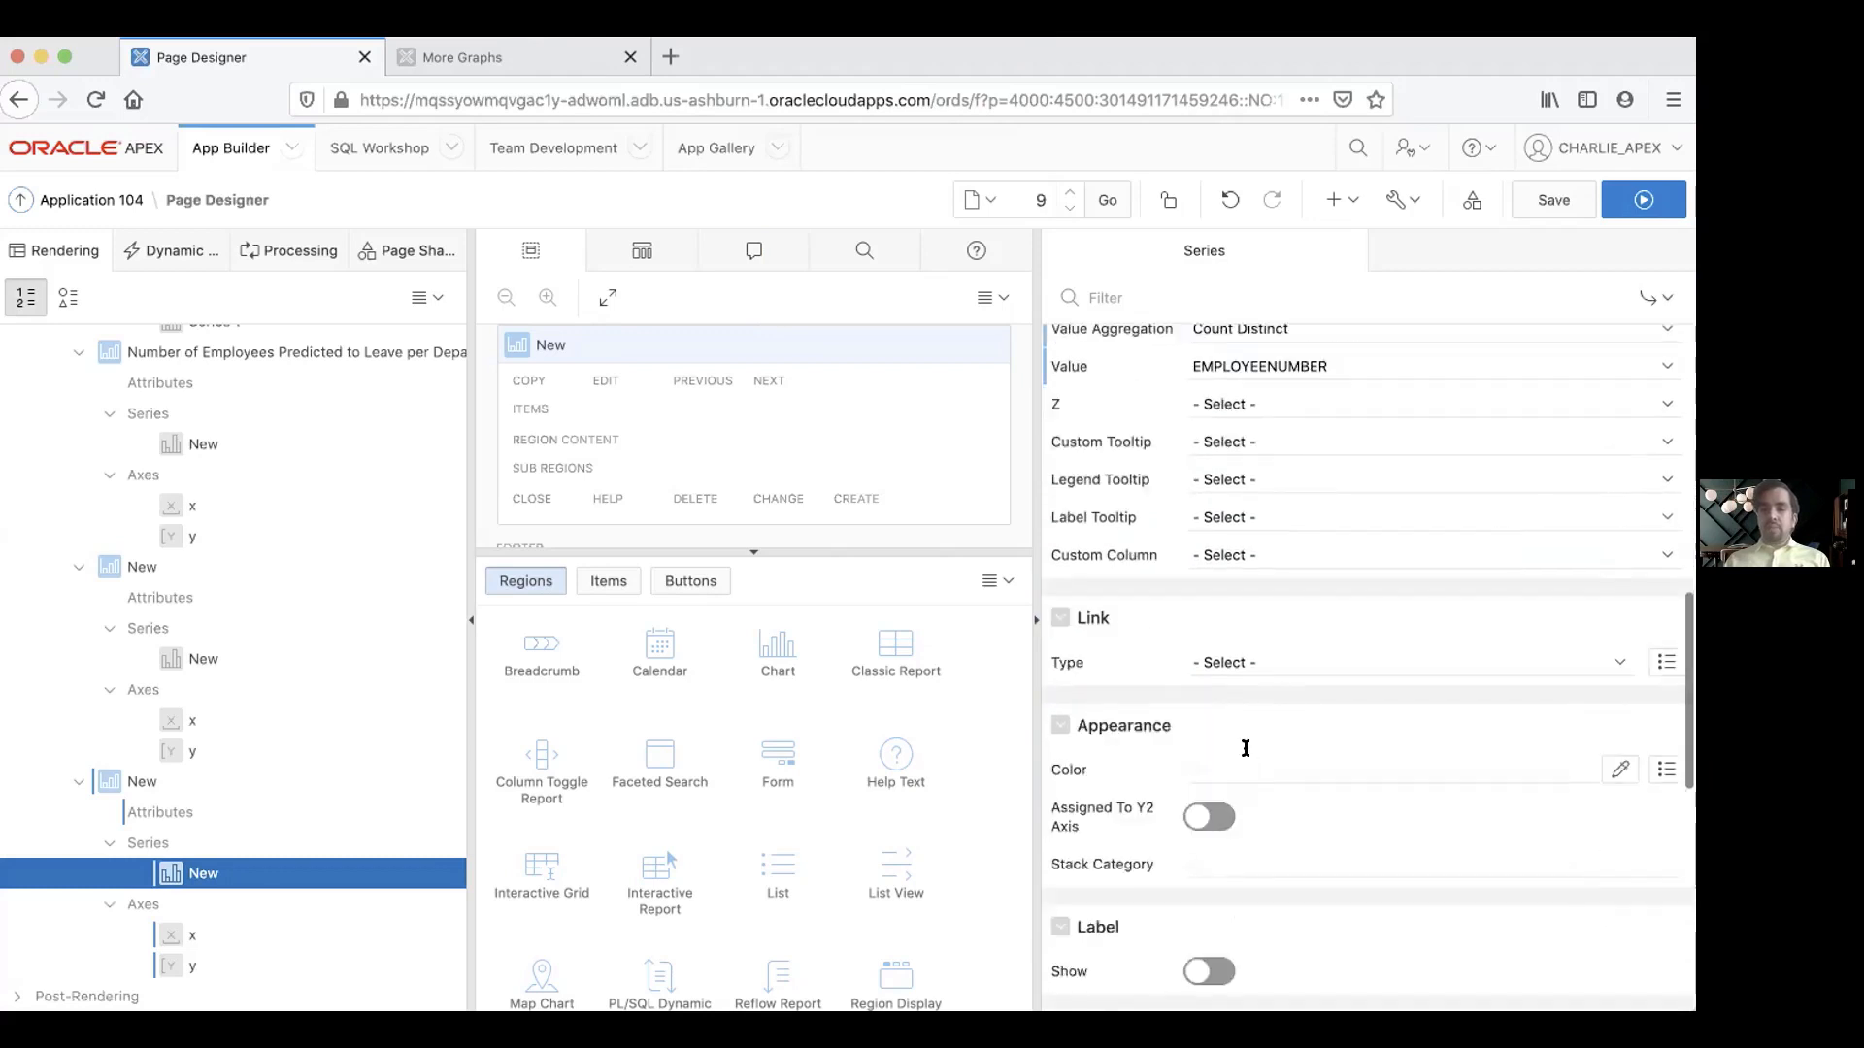
scroll(1246, 751, "up", 12)
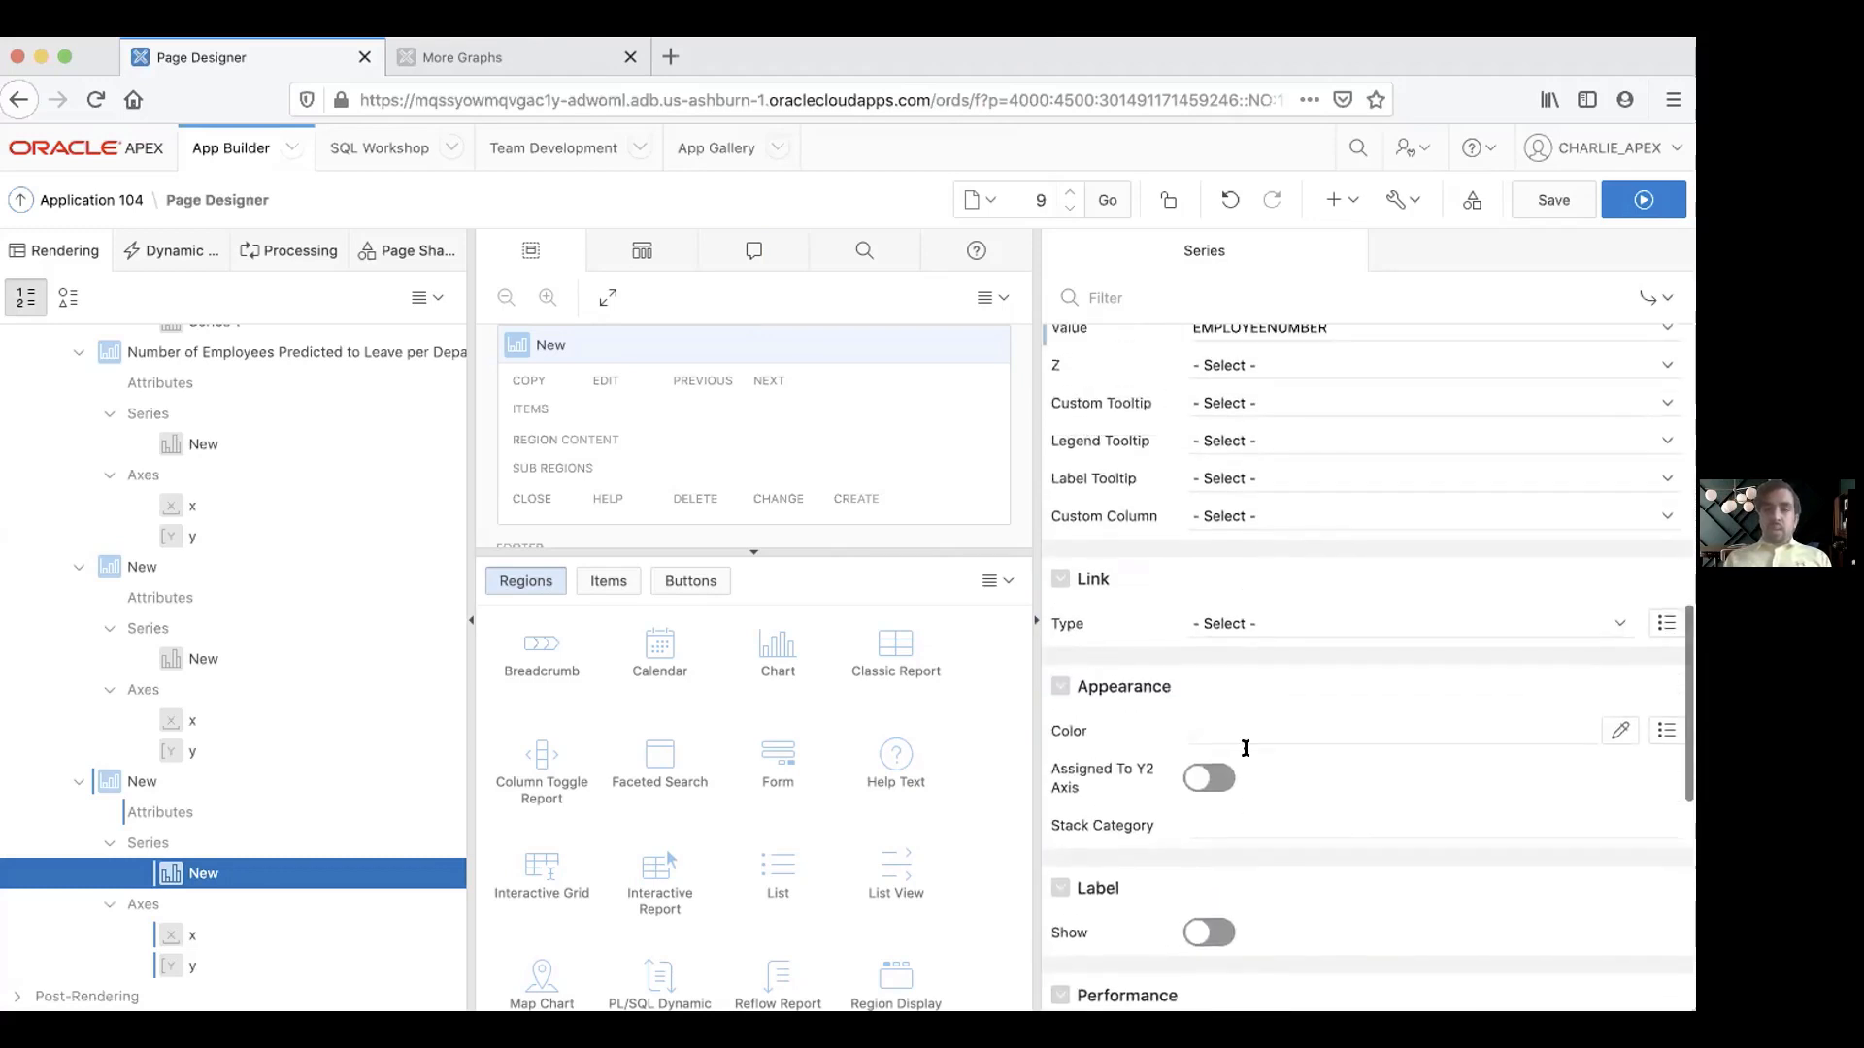
left_click(1546, 200)
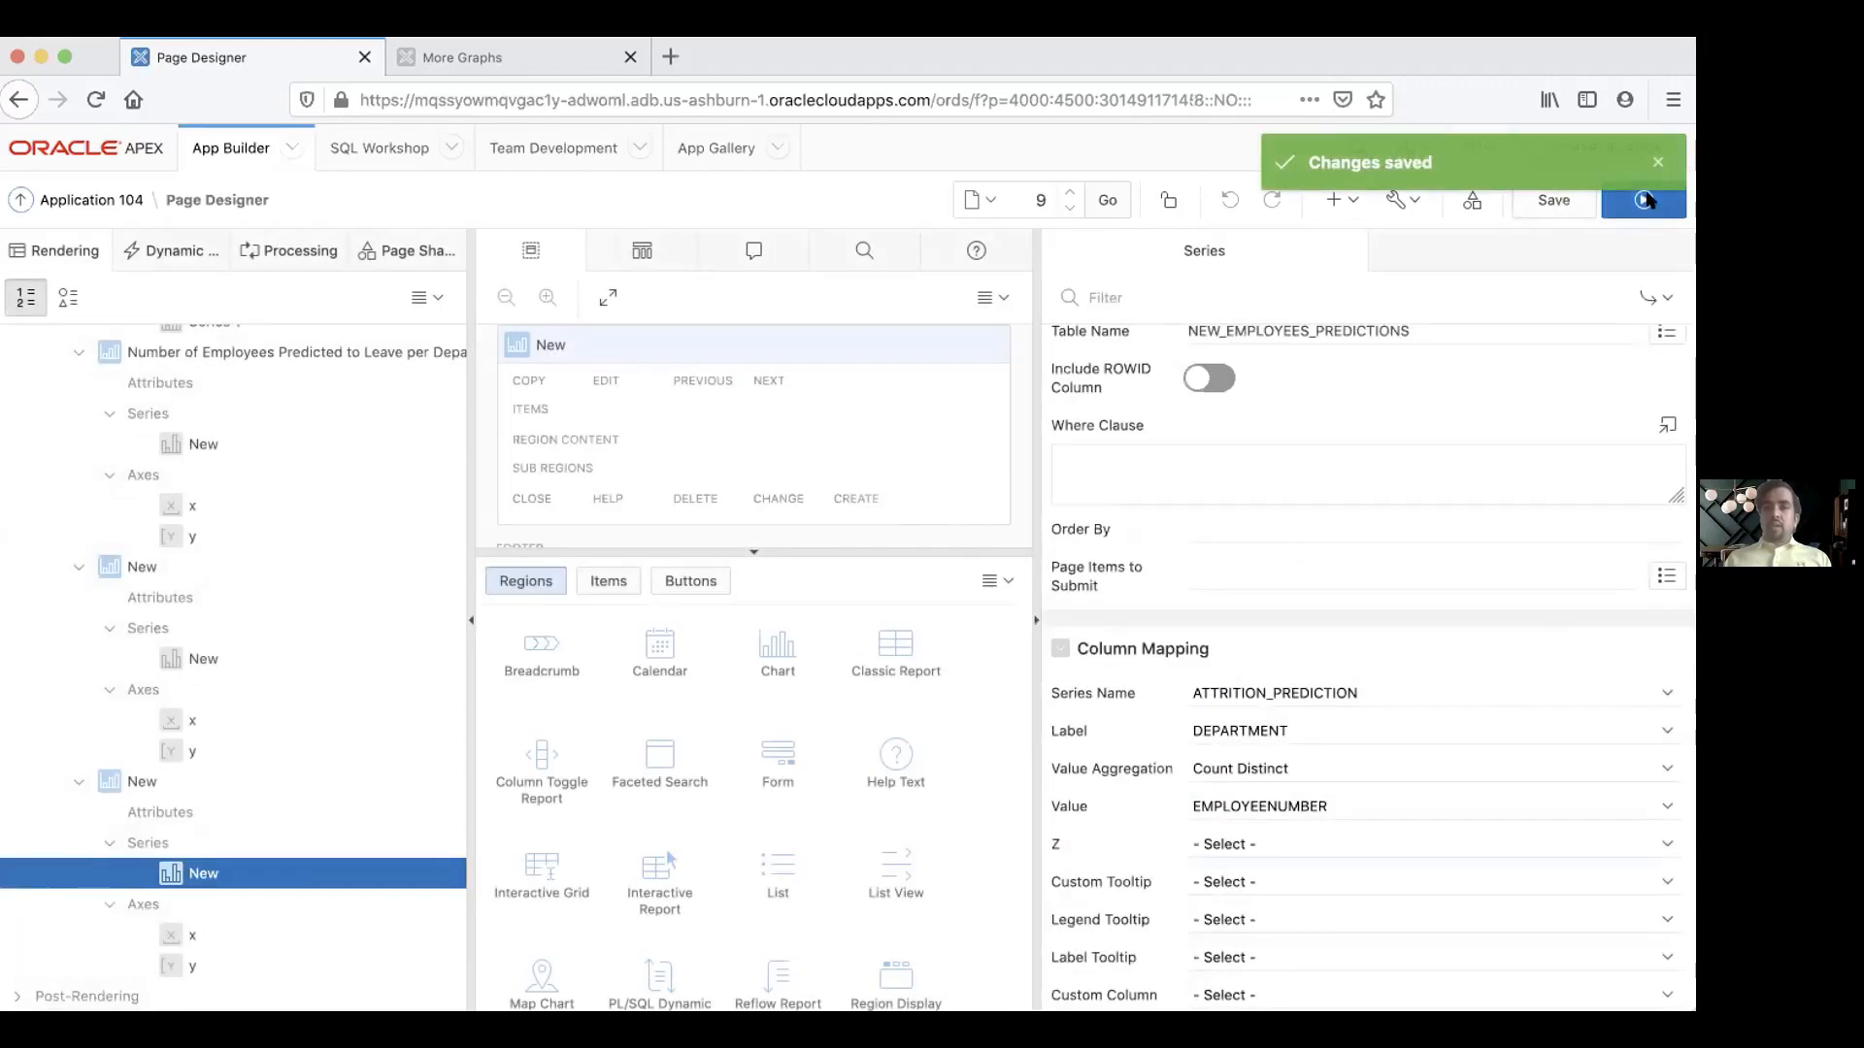
left_click(1645, 200)
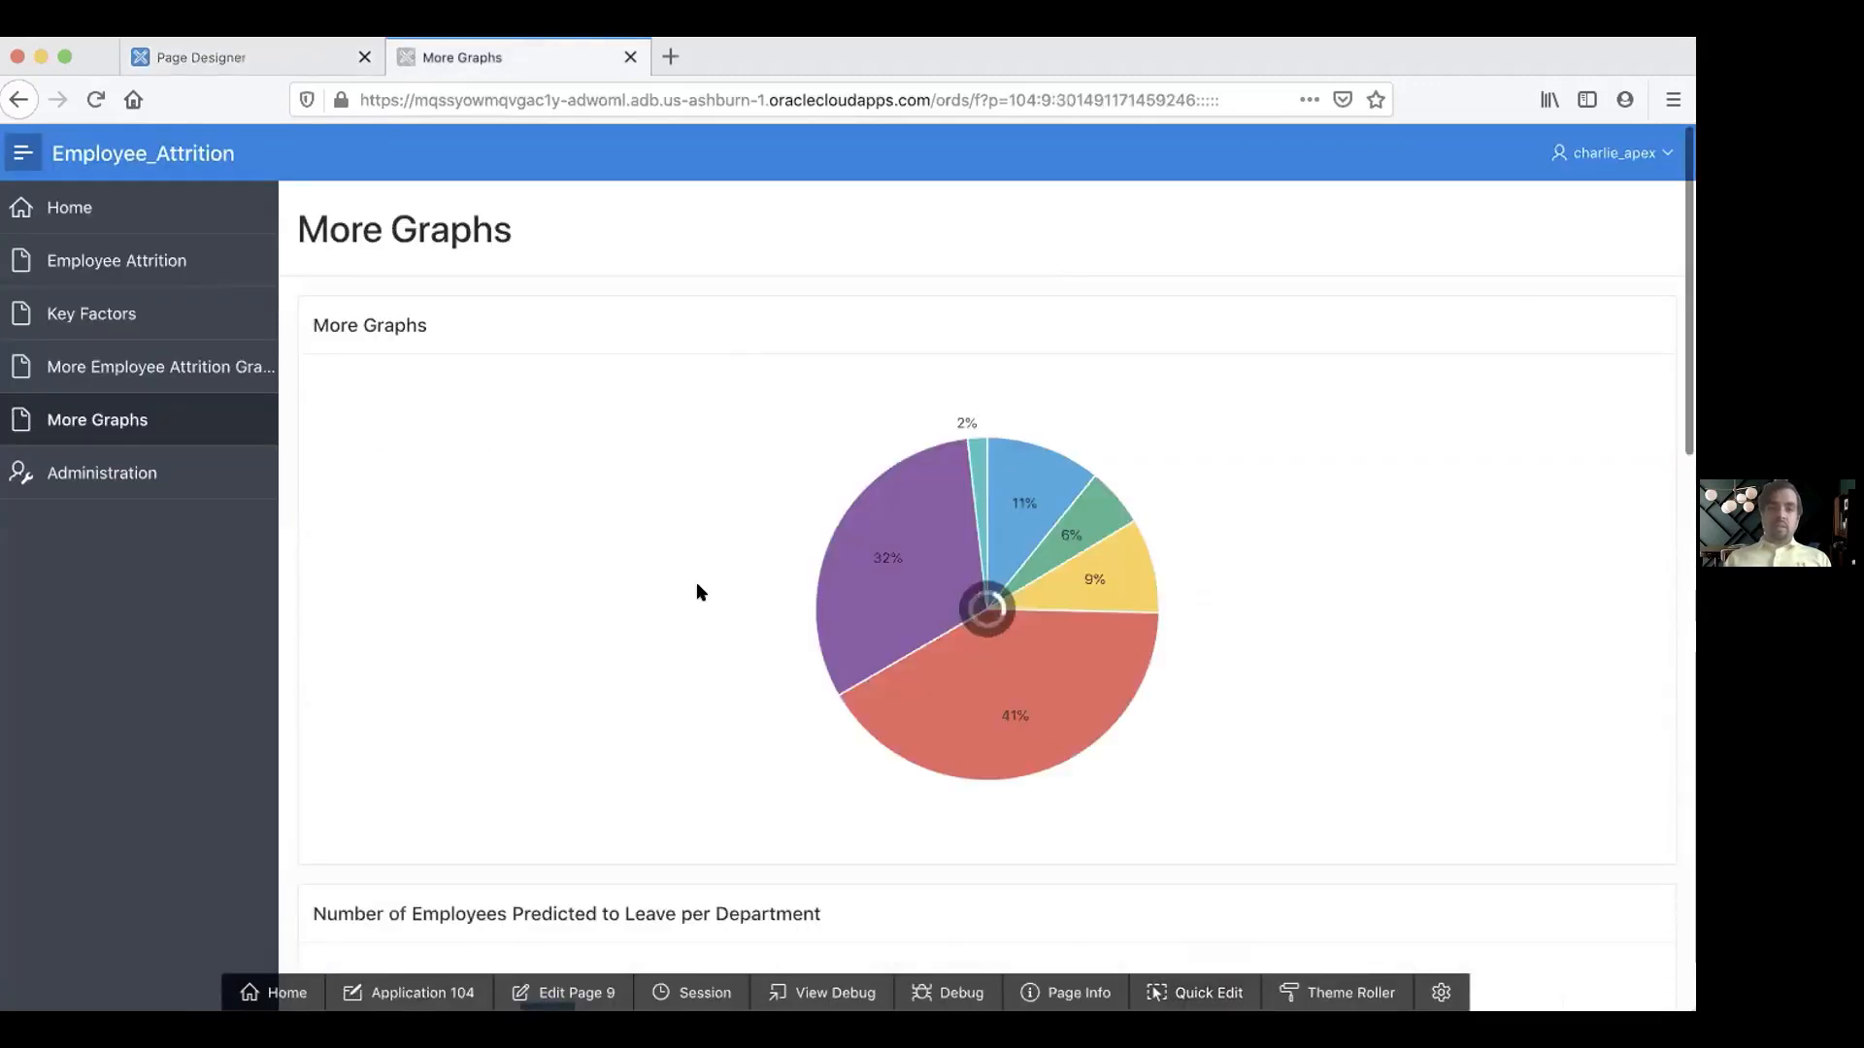
Compare the No and Yes bars of each department in the bar chart titled New on the More Graphs page.
scroll(697, 589, "down", 10)
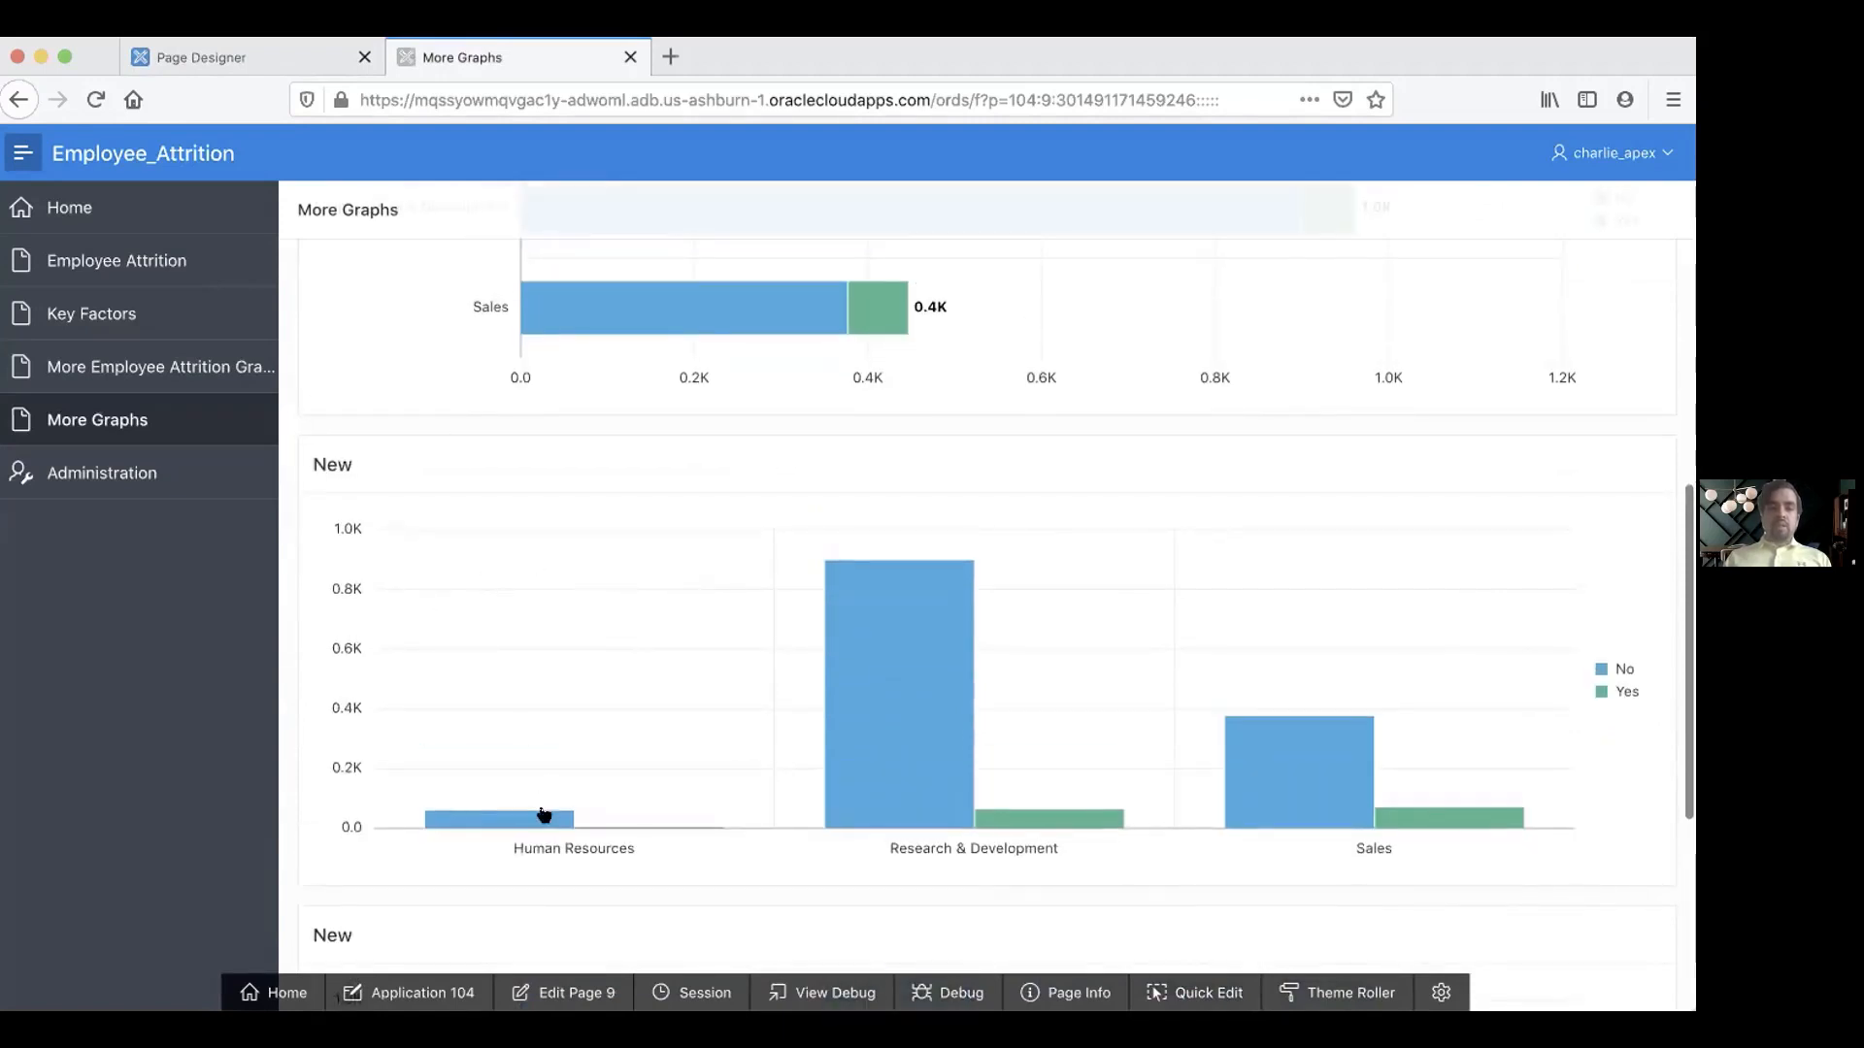
mouse_move(543, 817)
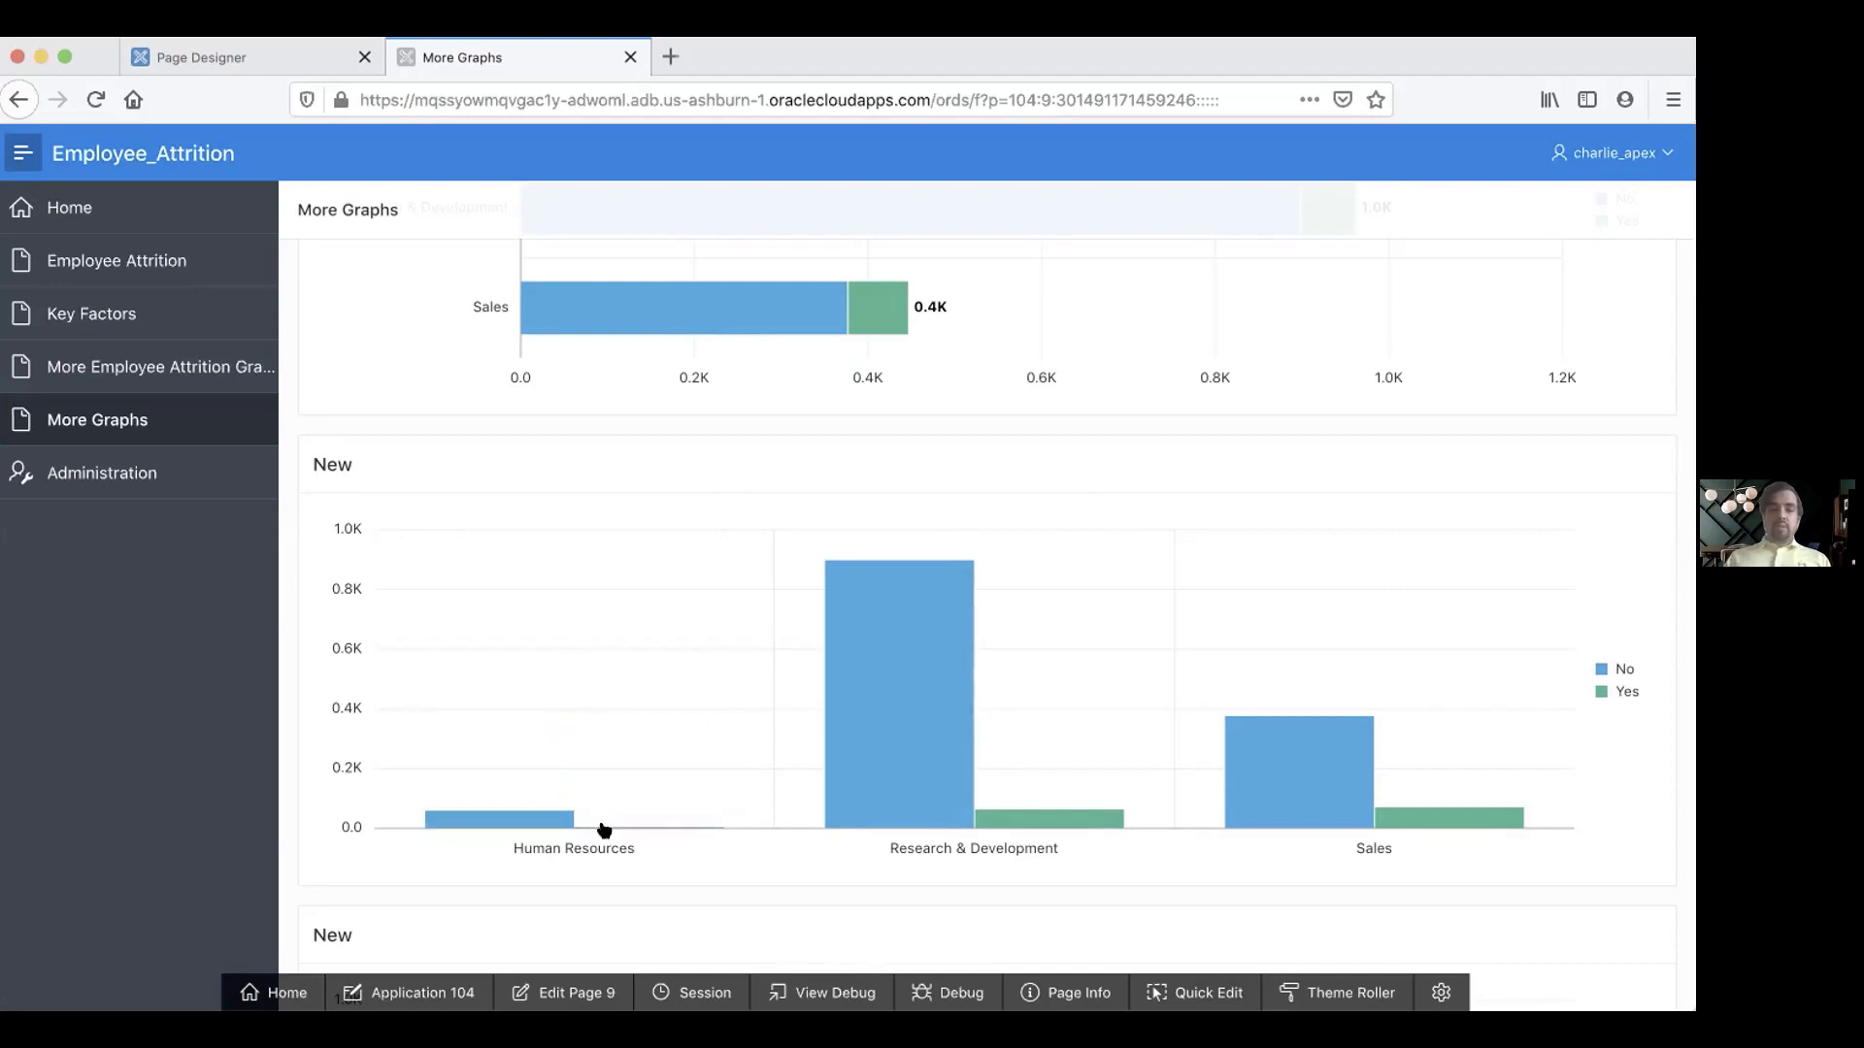
mouse_move(605, 828)
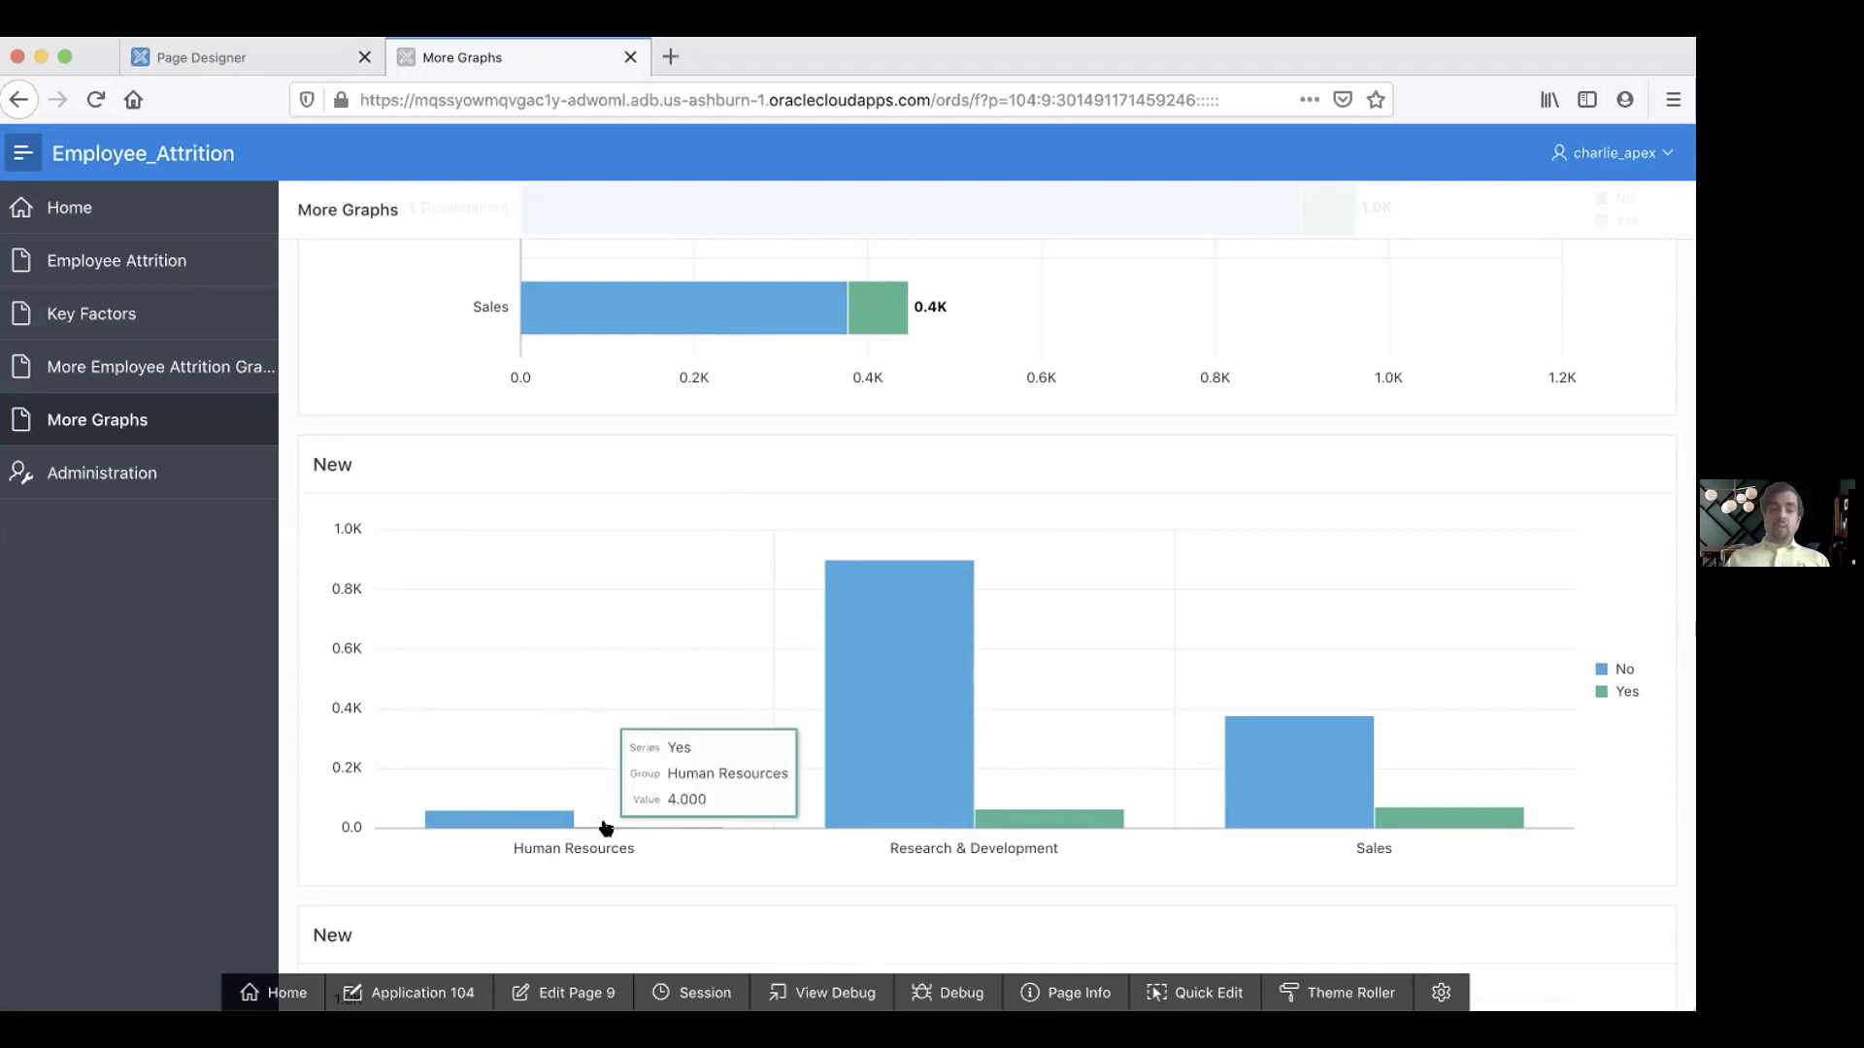
mouse_move(866, 766)
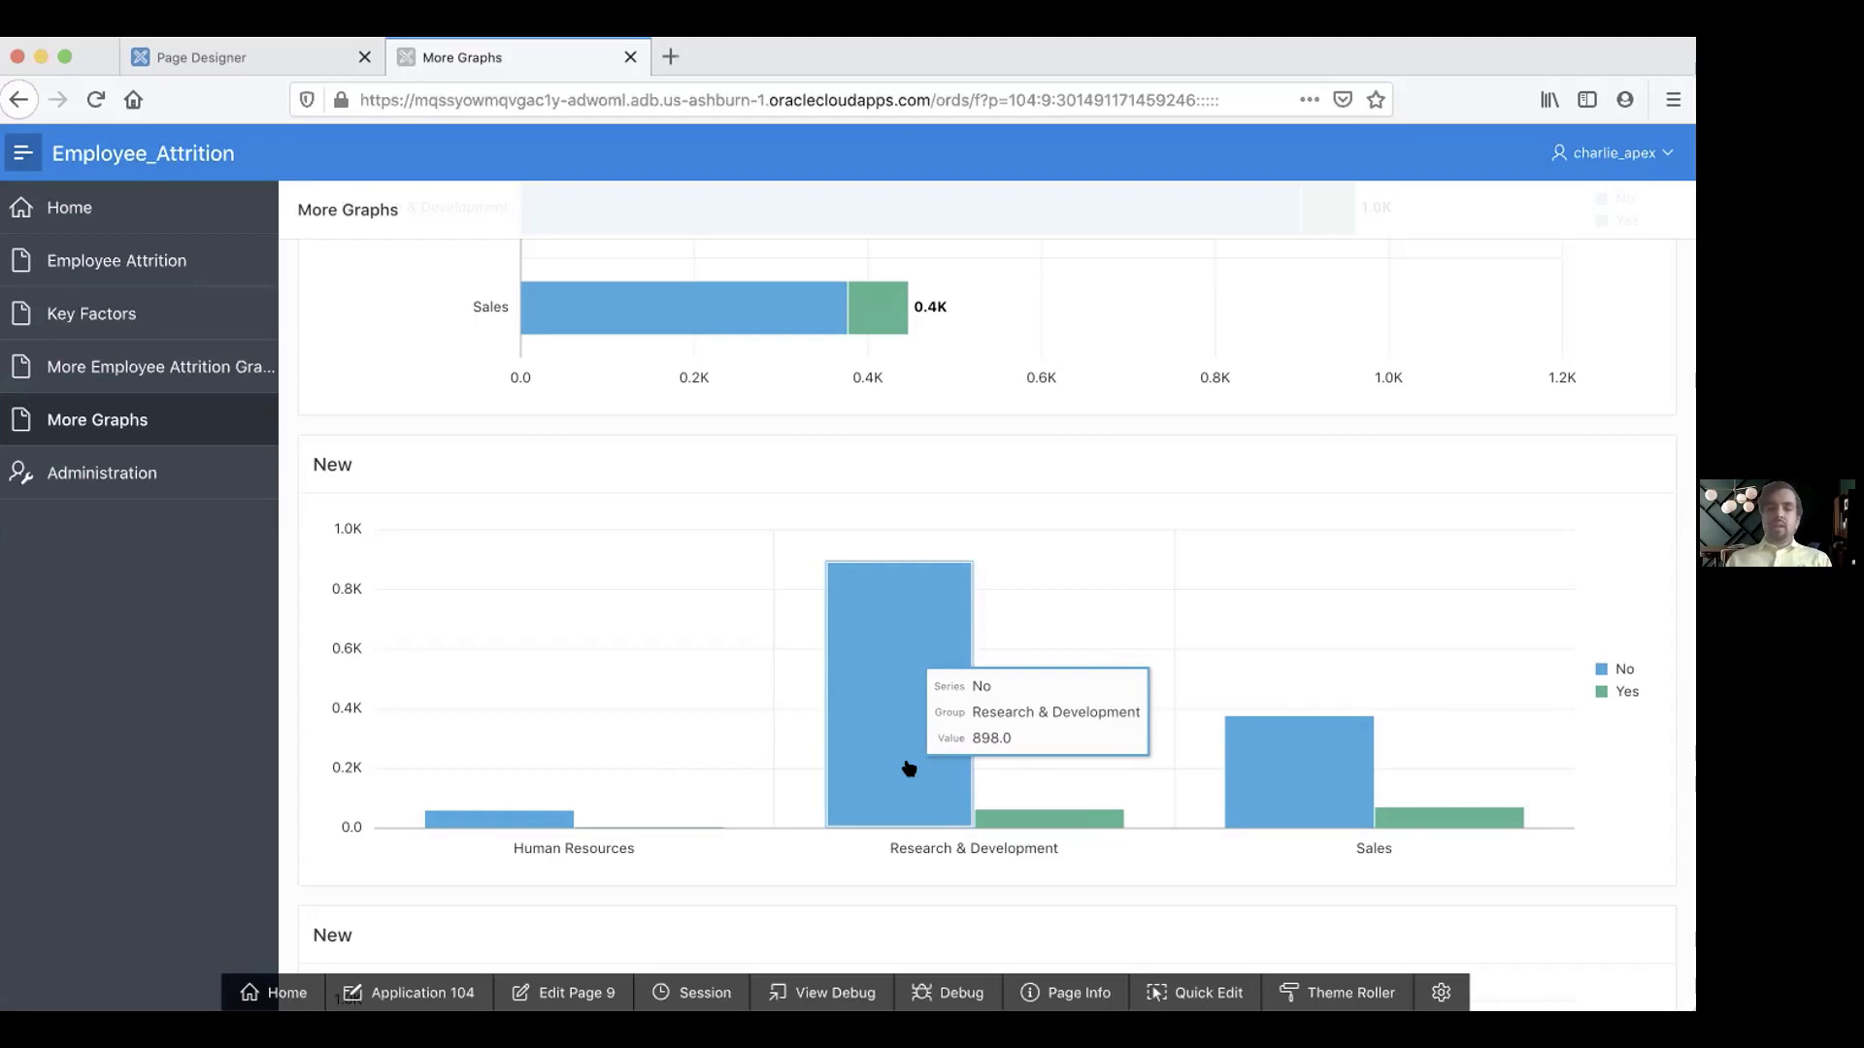
mouse_move(1247, 786)
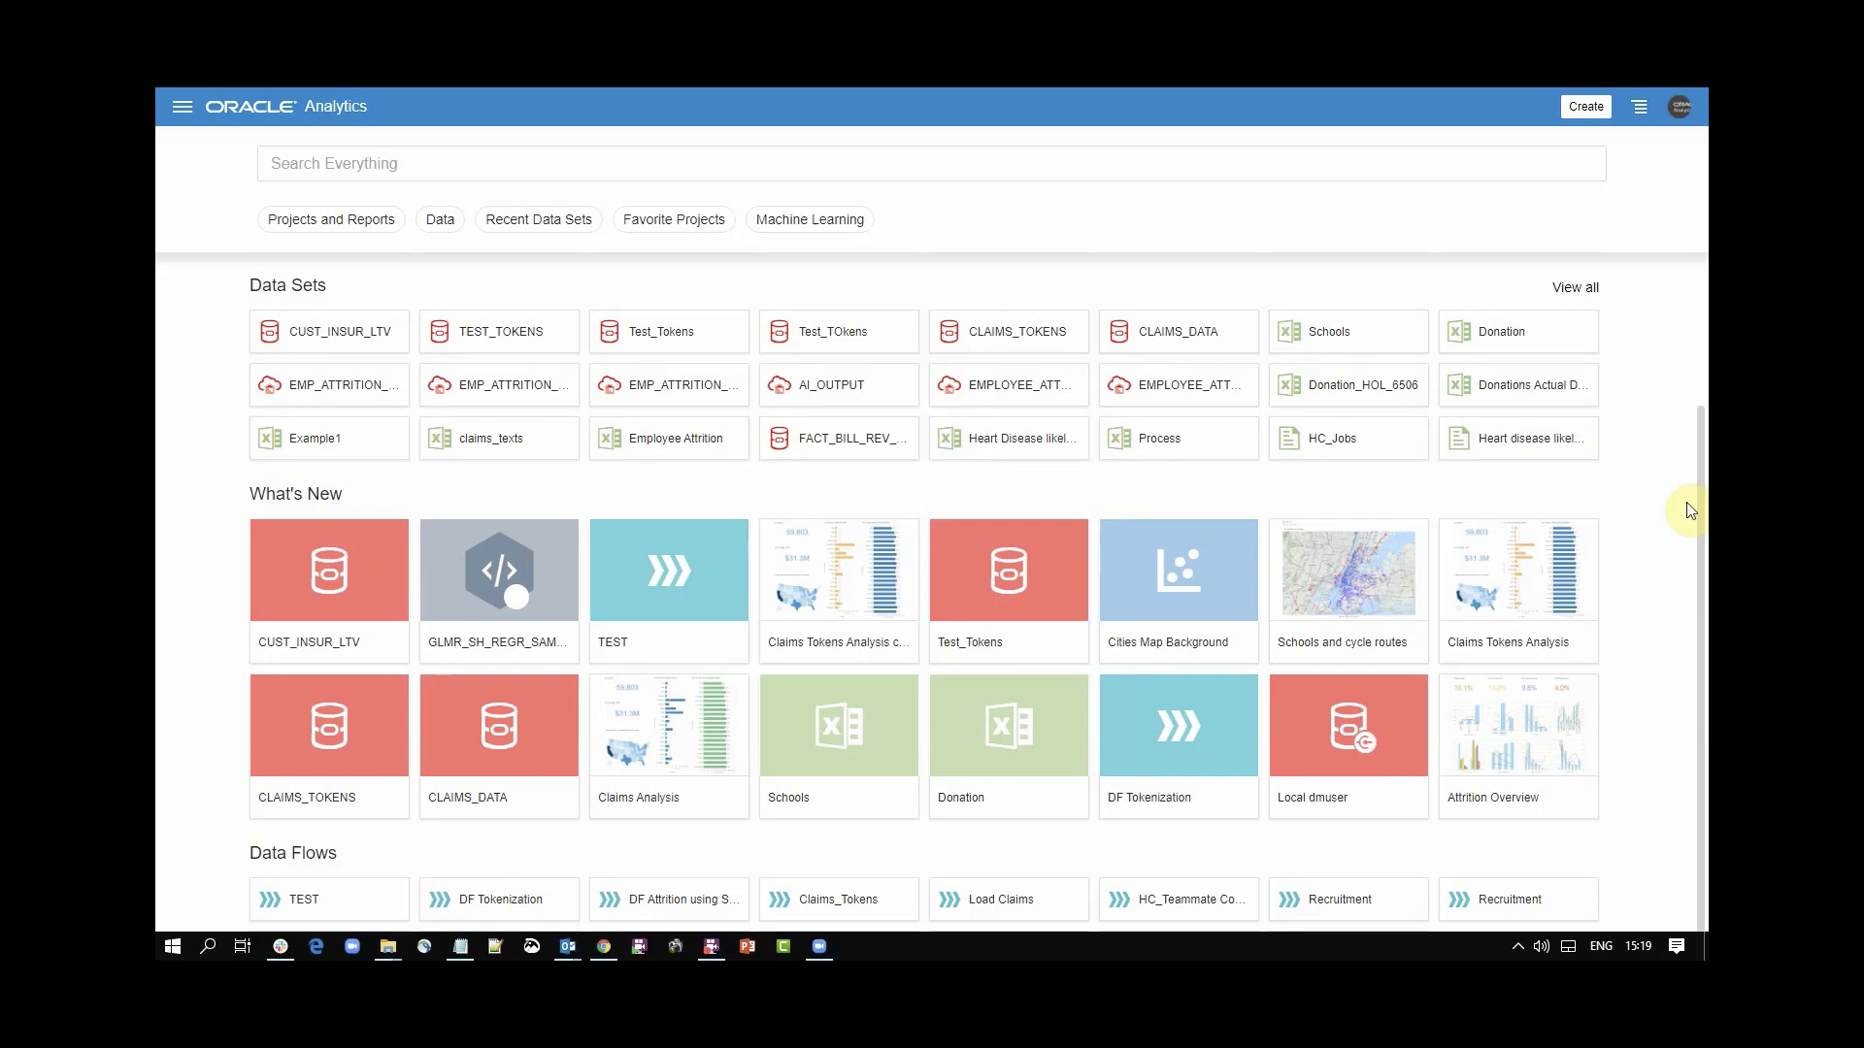
Switch to Oracle Analytics, open a project on the EMPLOYEE_ATTRITION_ACTUAL data set and run Explain on the ATTRITION column.
mouse_move(1071, 389)
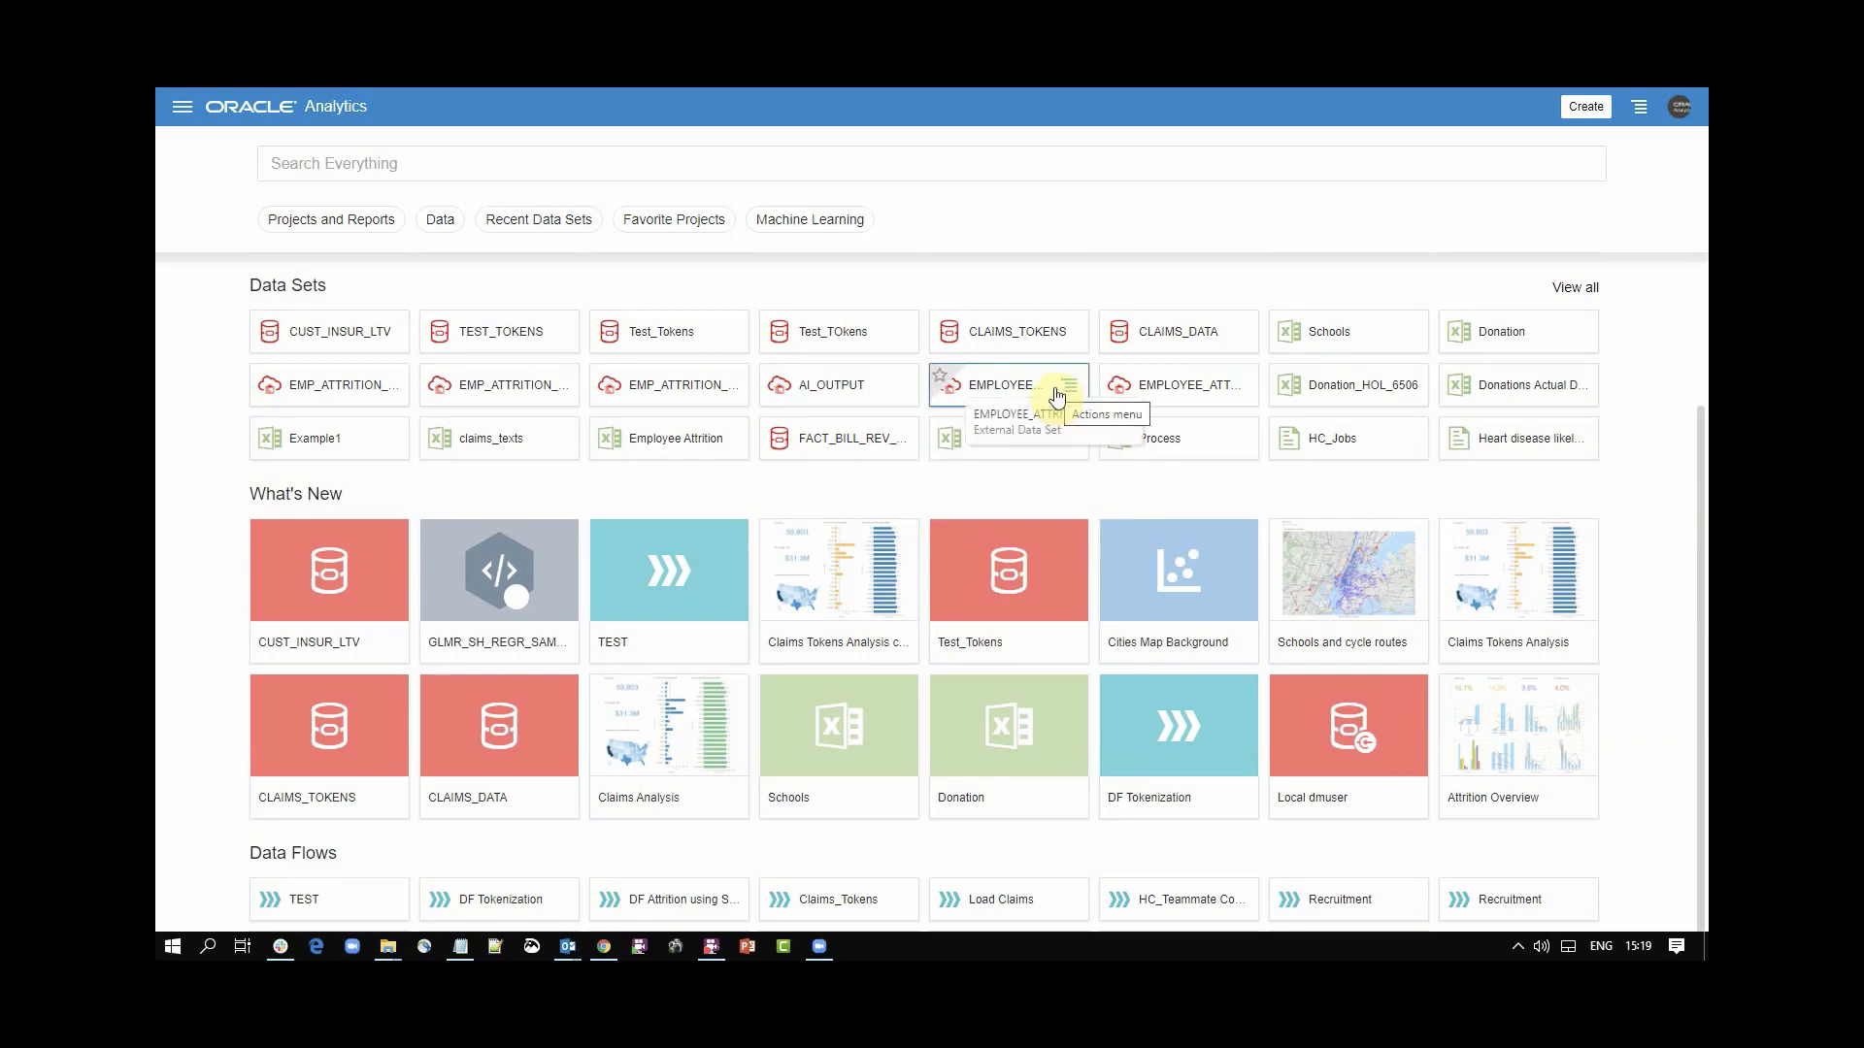
left_click(1065, 388)
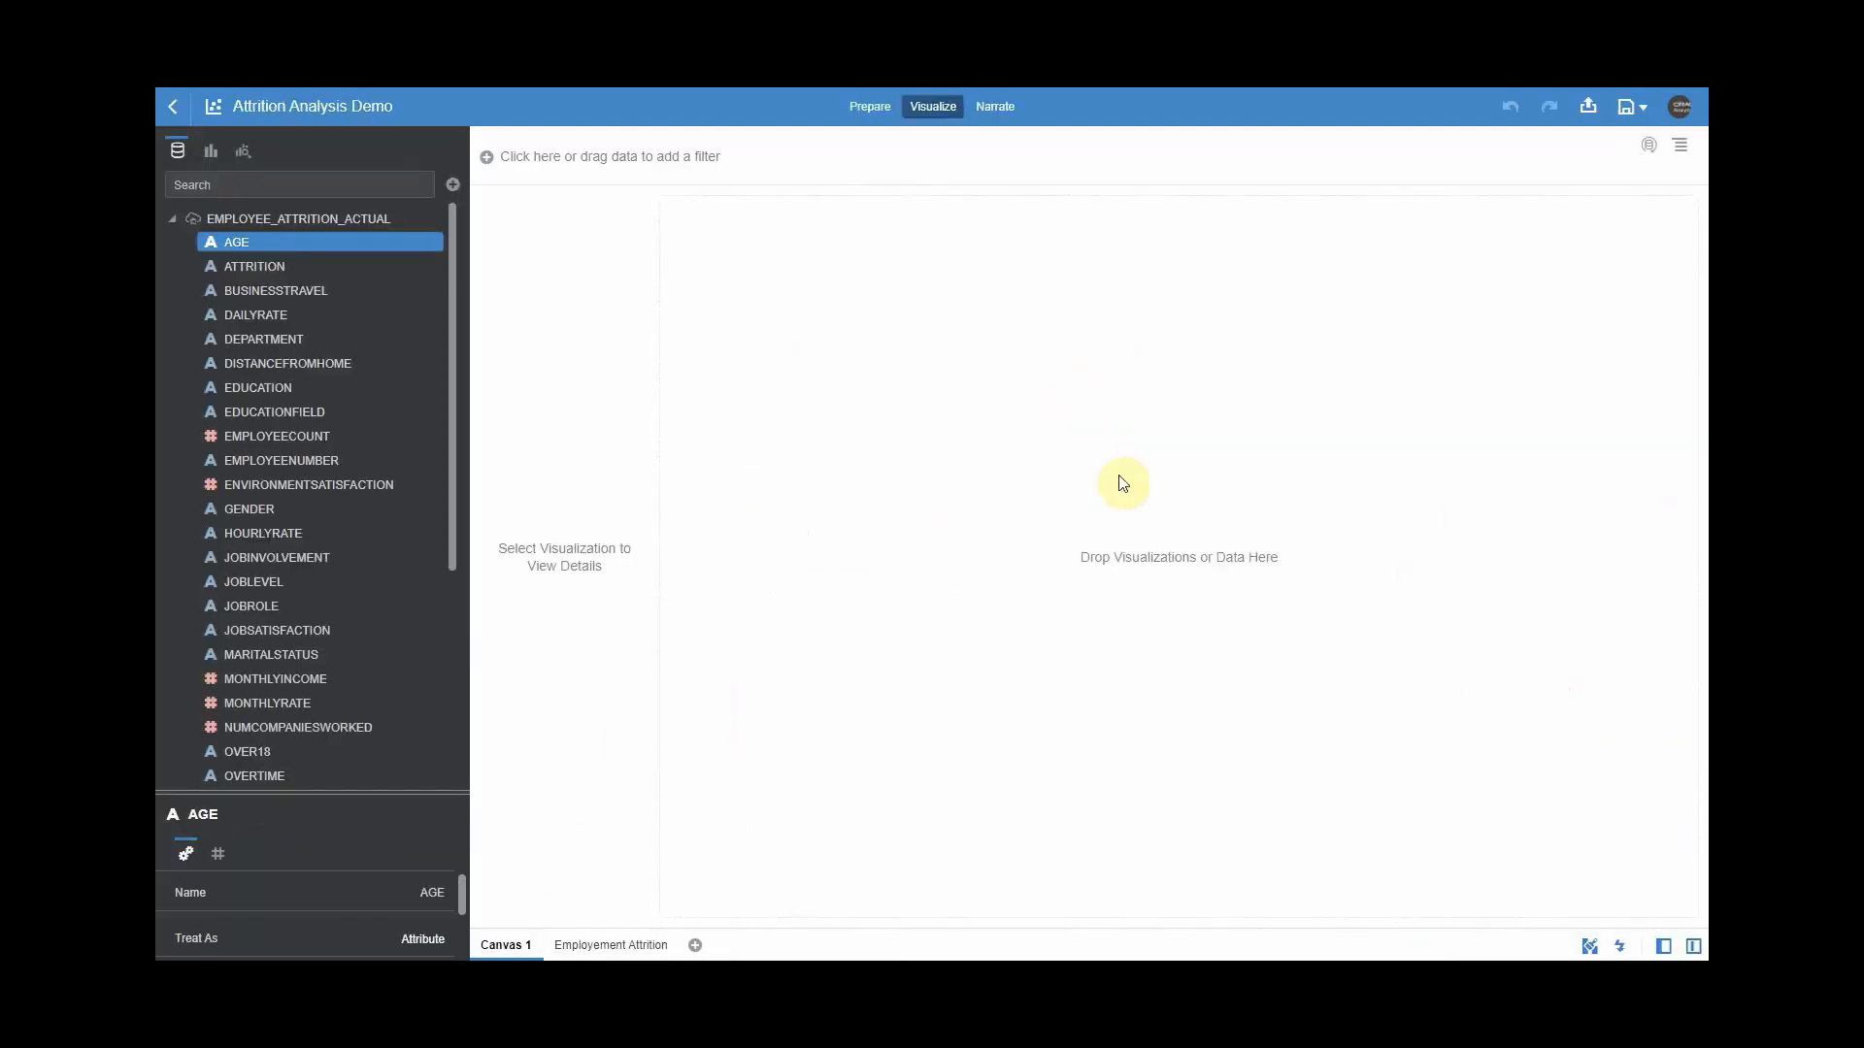
left_click(279, 272)
right_click(280, 262)
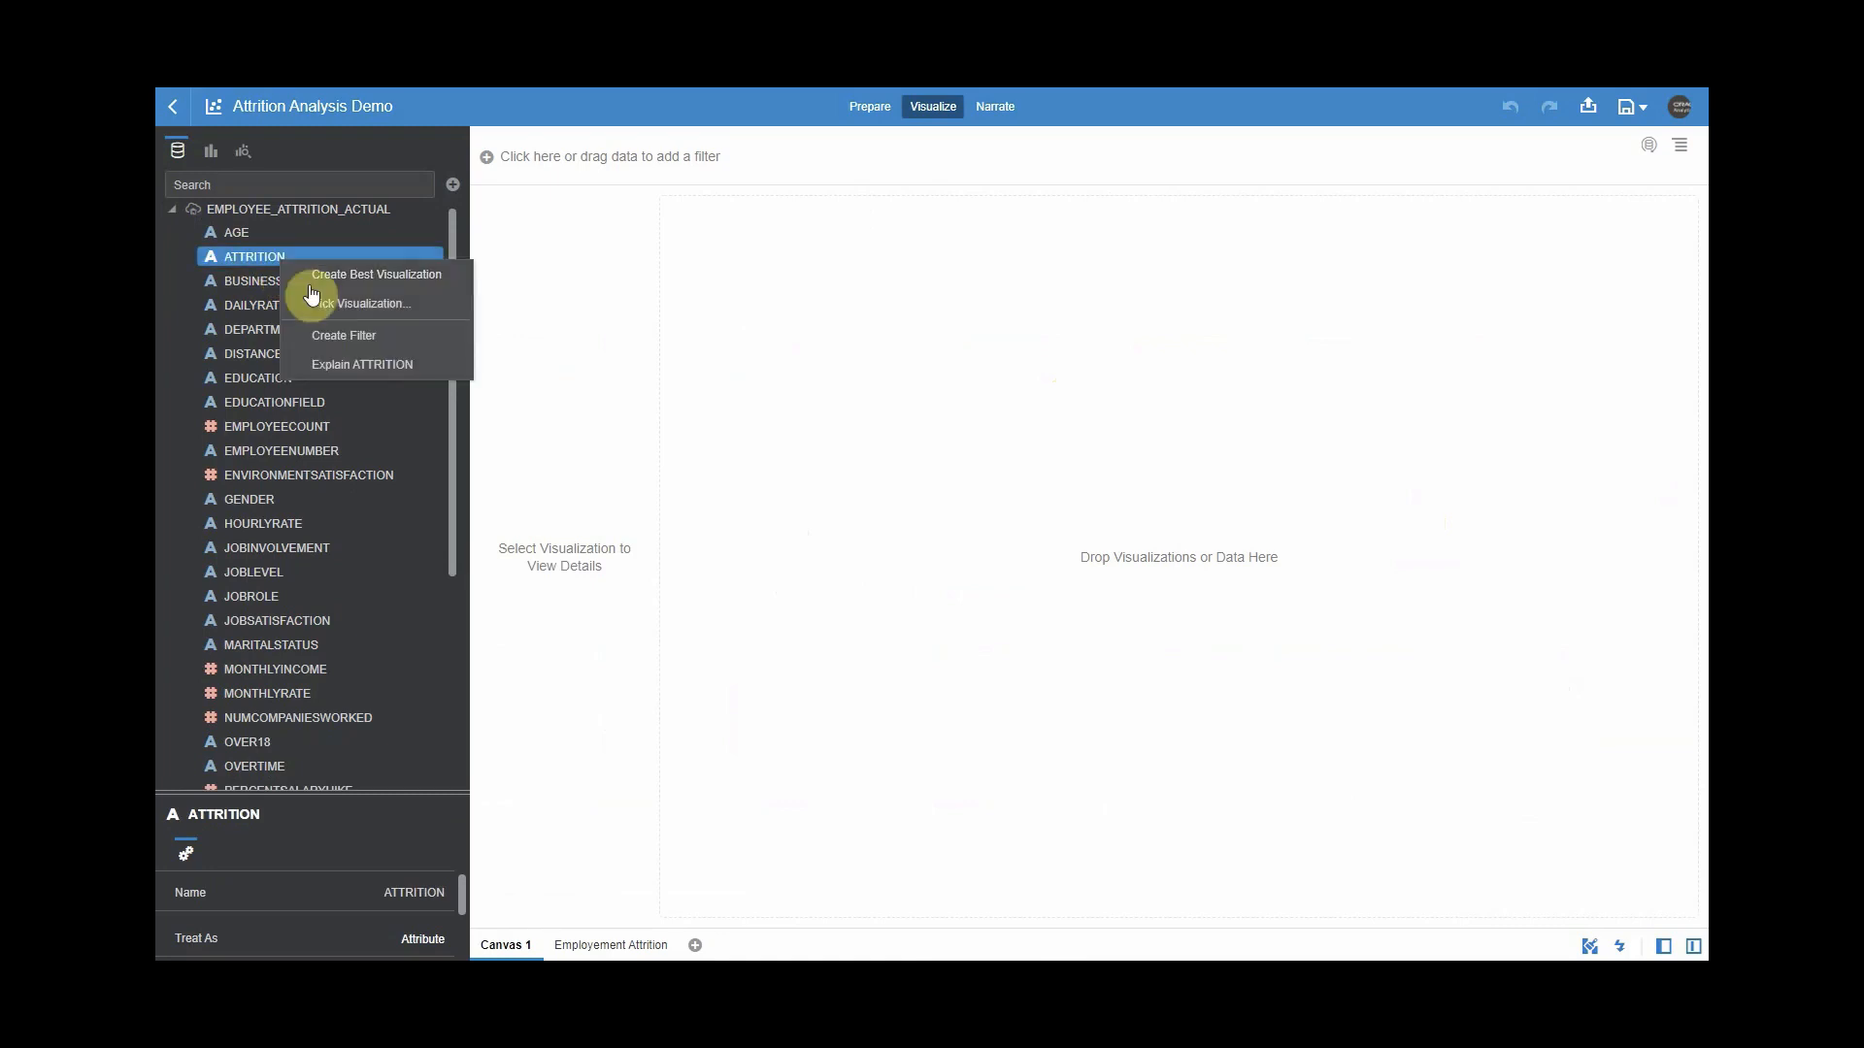
left_click(385, 366)
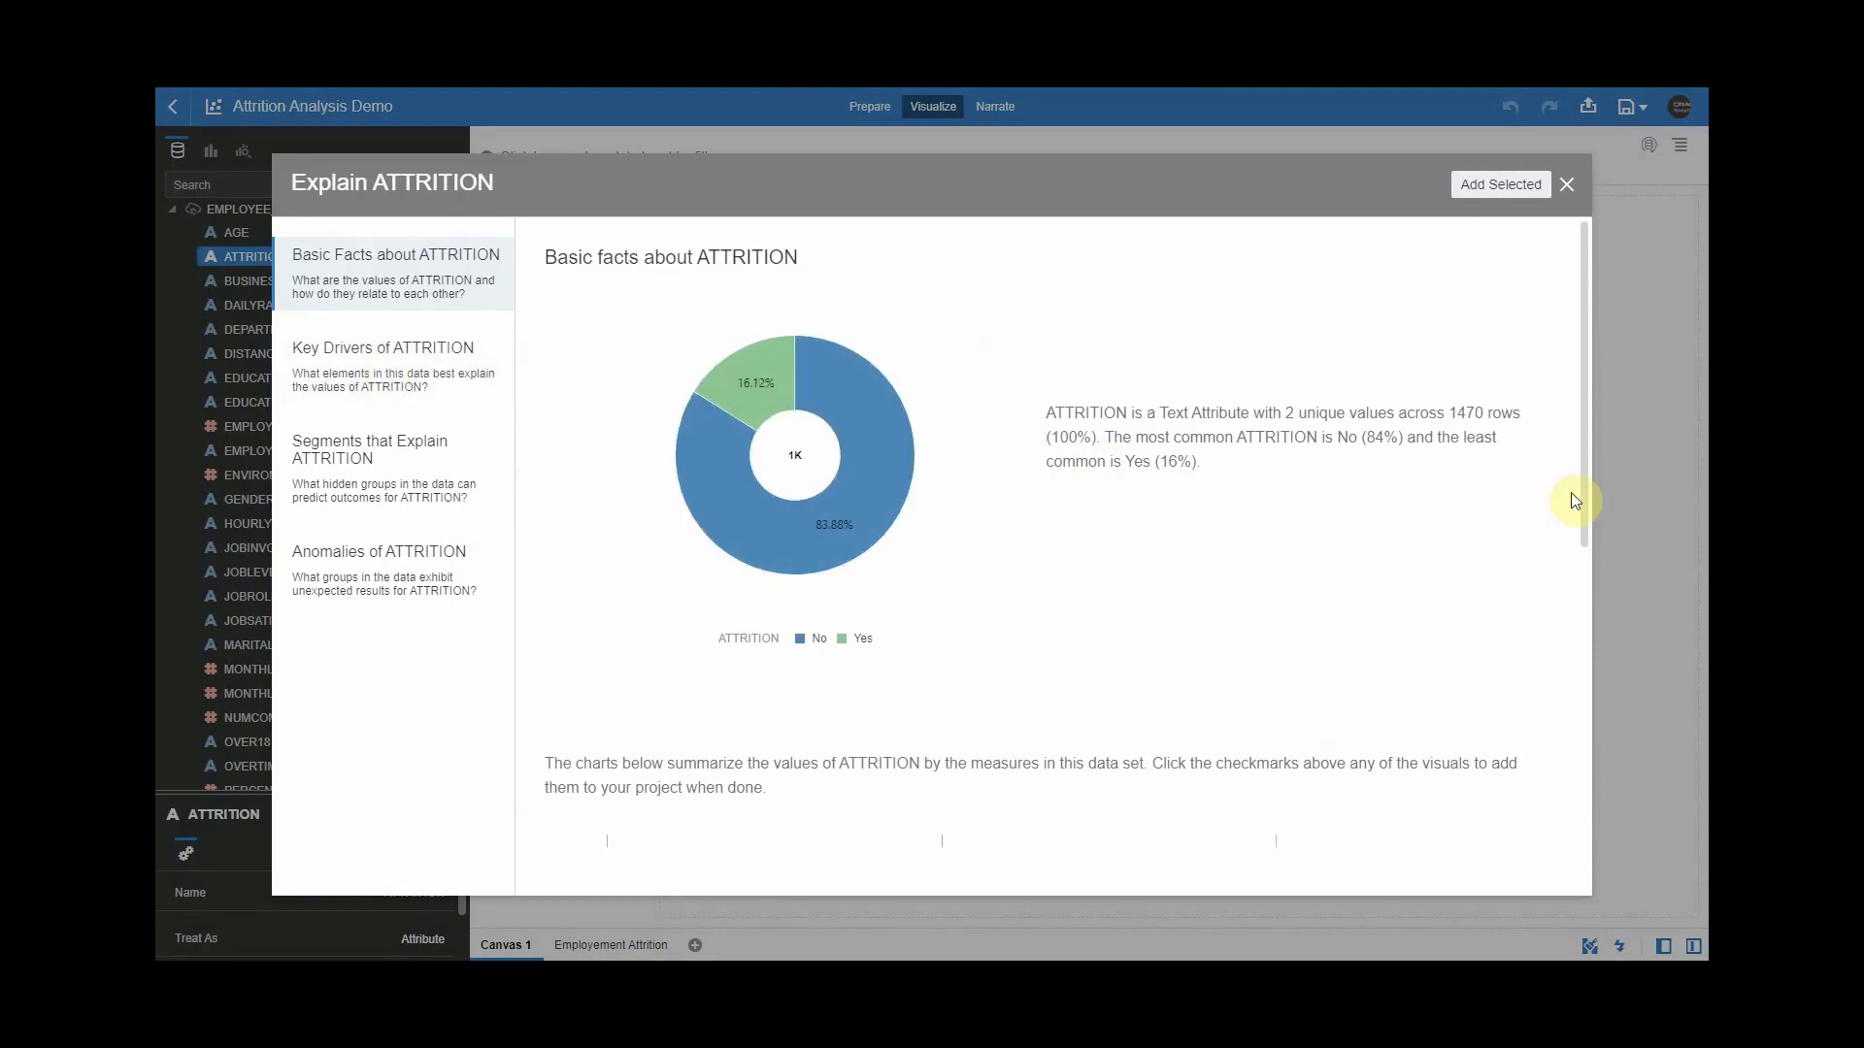
Review the basic facts charts about ATTRITION and display its key drivers.
left_click_drag(1588, 492, 1596, 757)
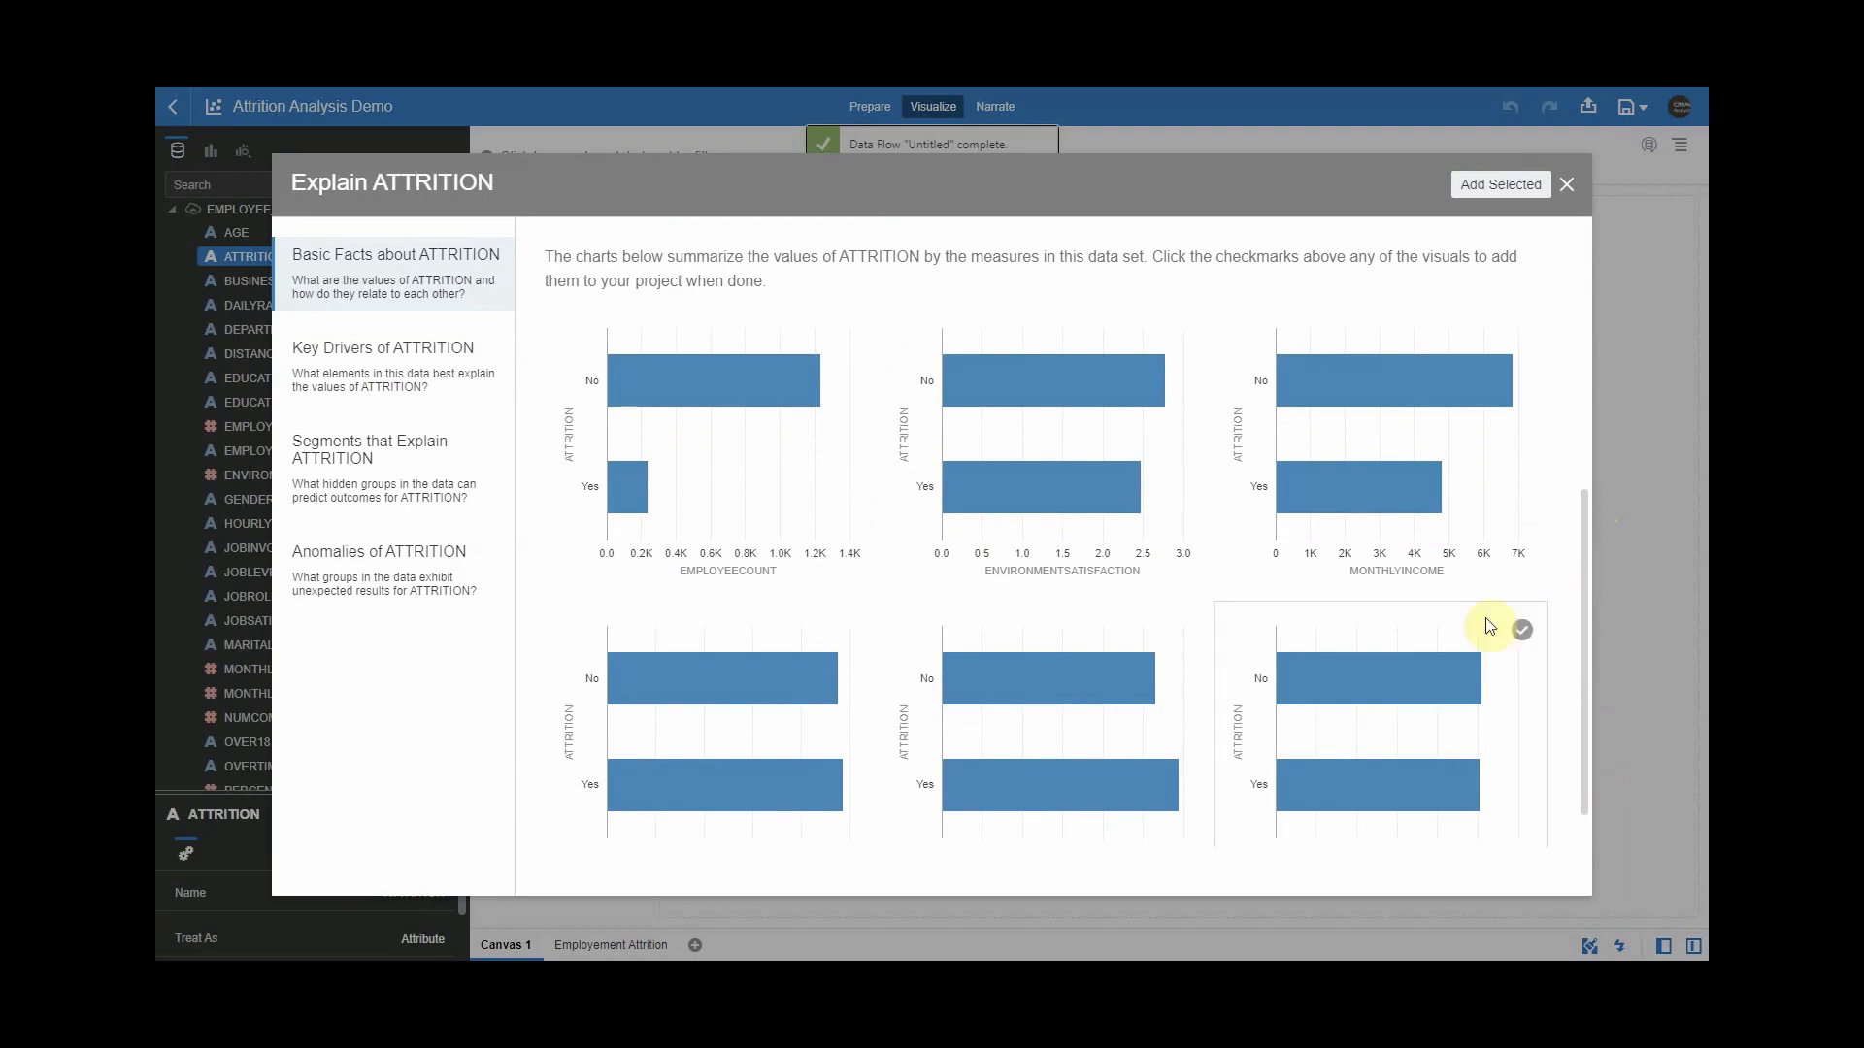
left_click(402, 382)
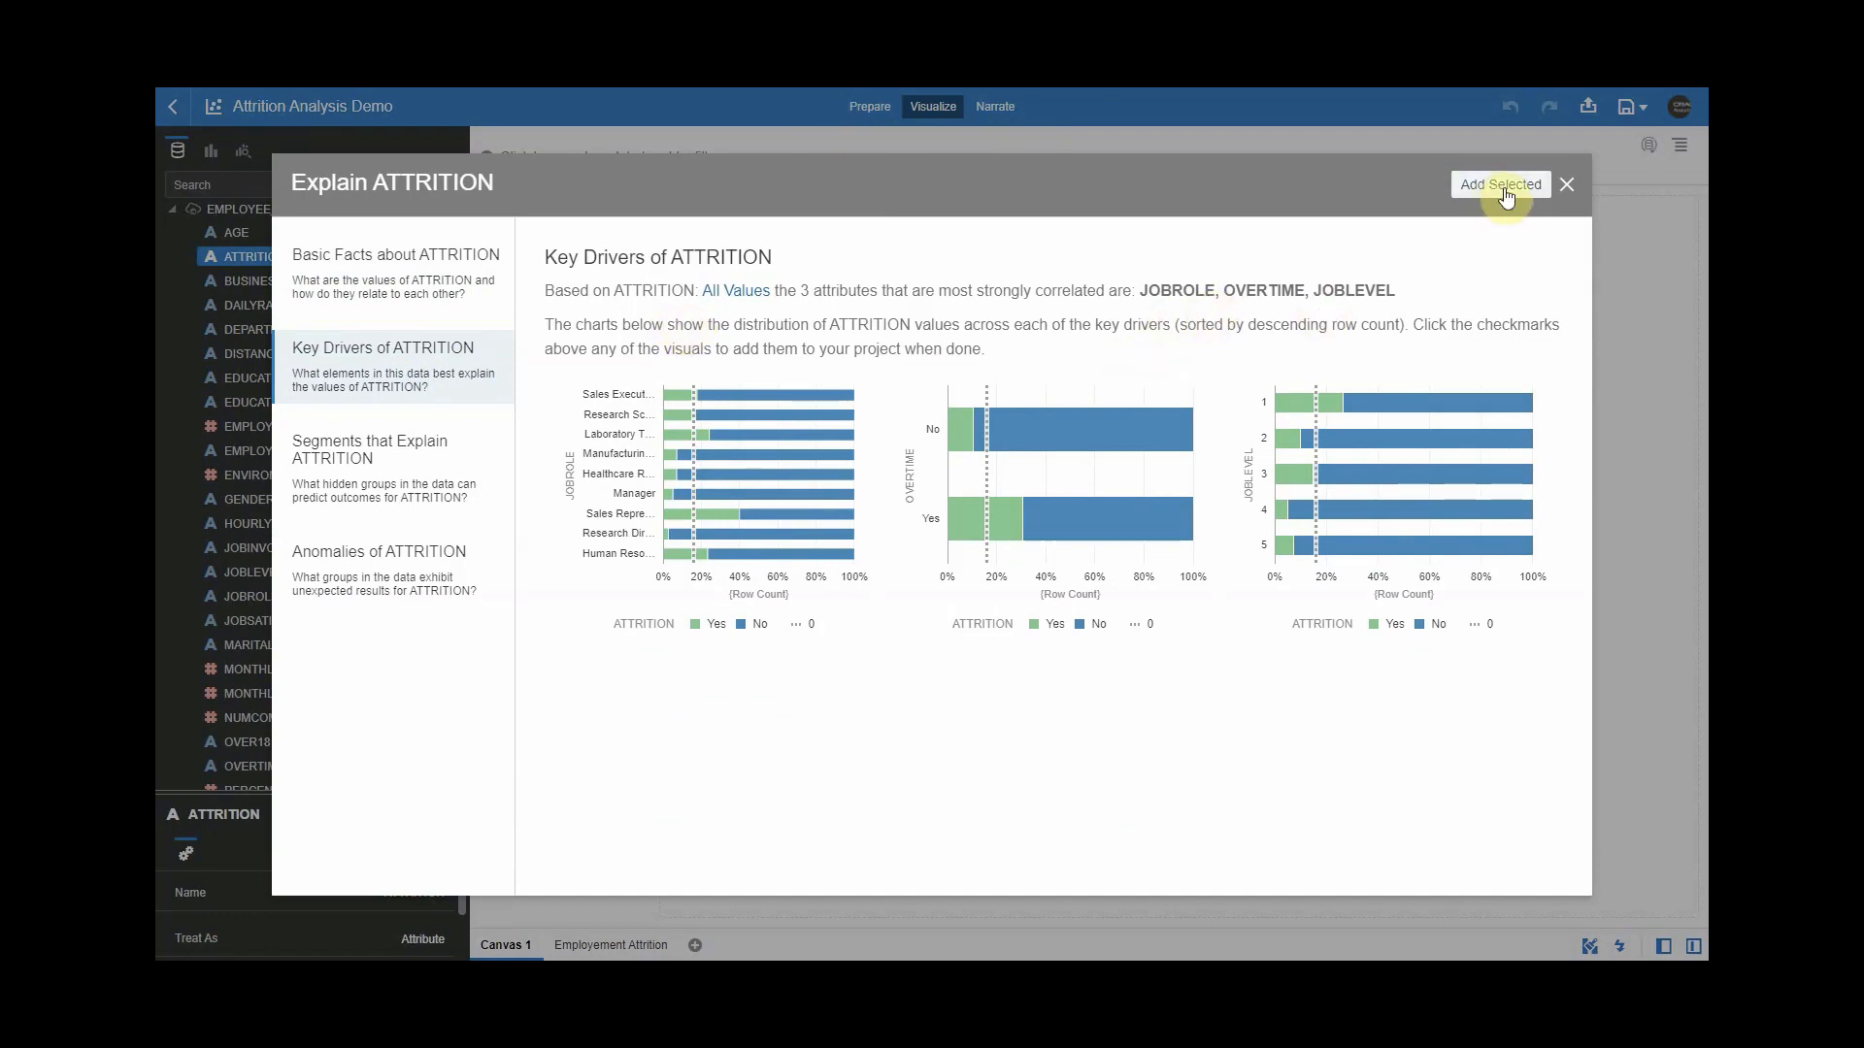
Close the ATTRITION explanation and create the best visualization for EMPLOYEECOUNT on Canvas 1.
left_click(1565, 186)
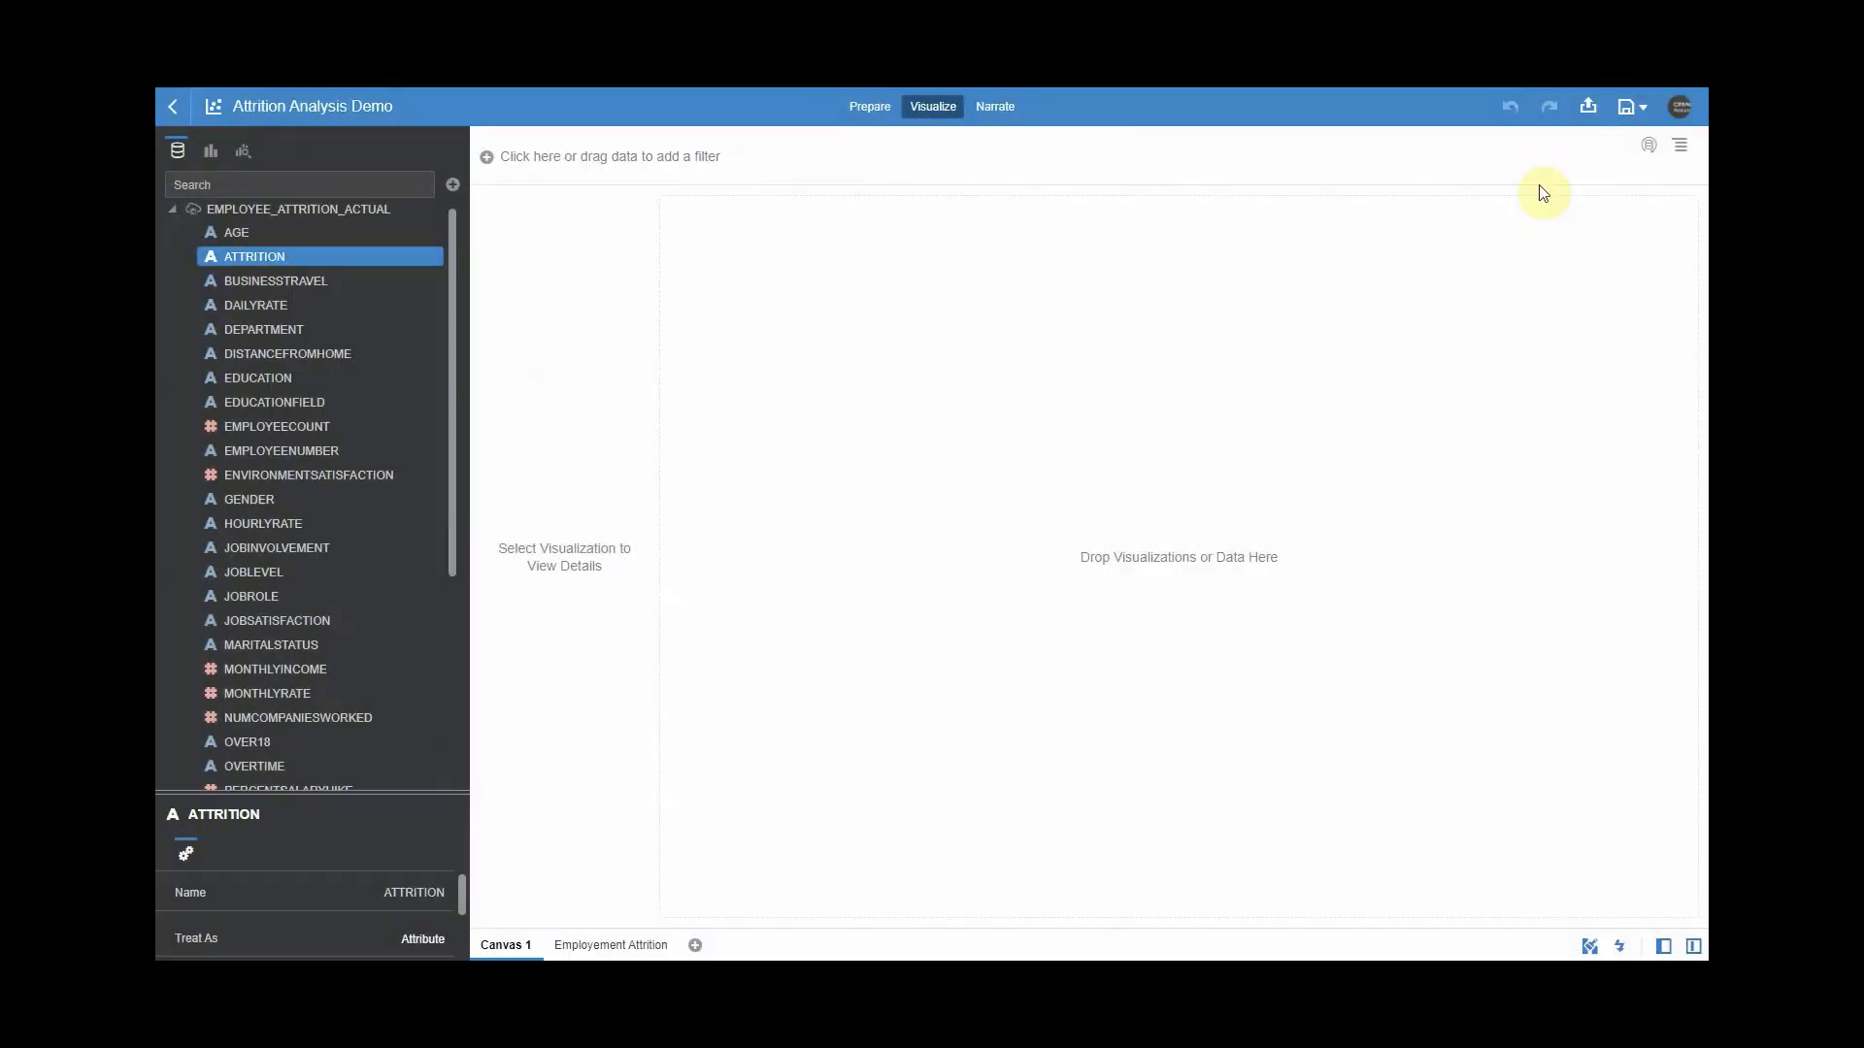
right_click(324, 427)
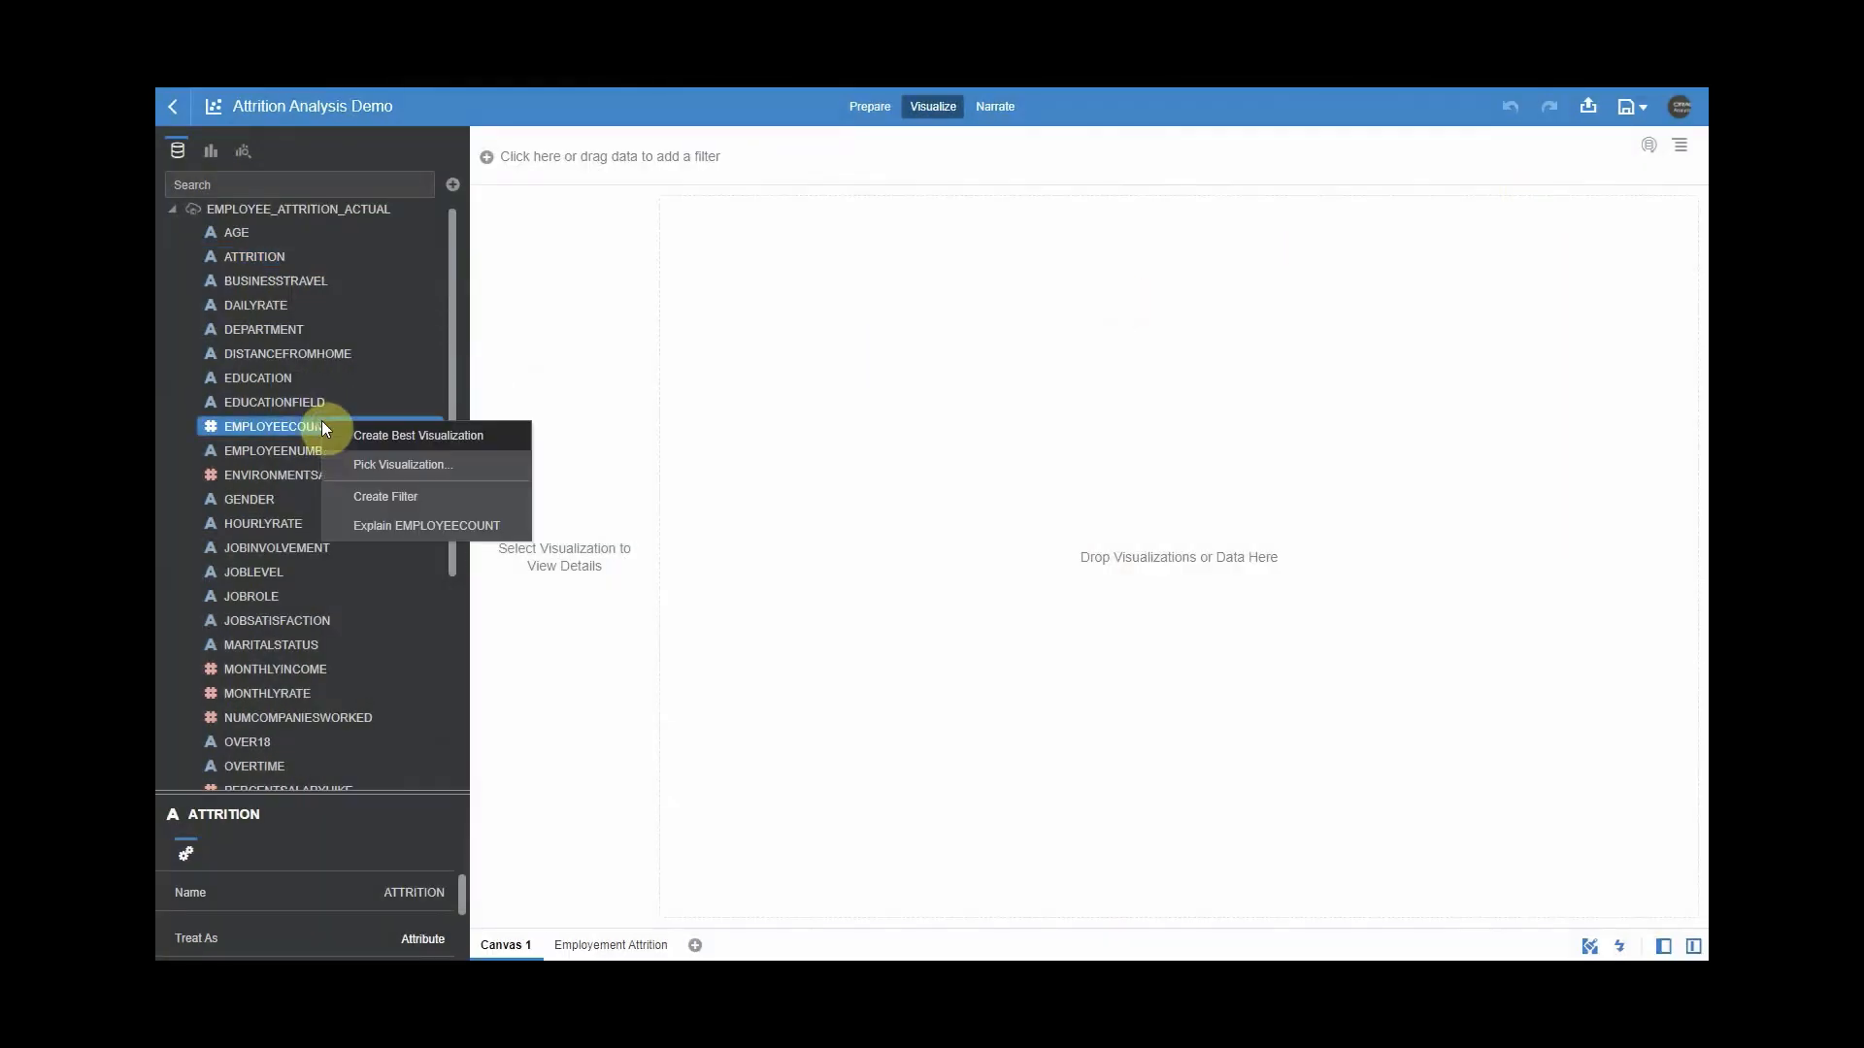
left_click(377, 446)
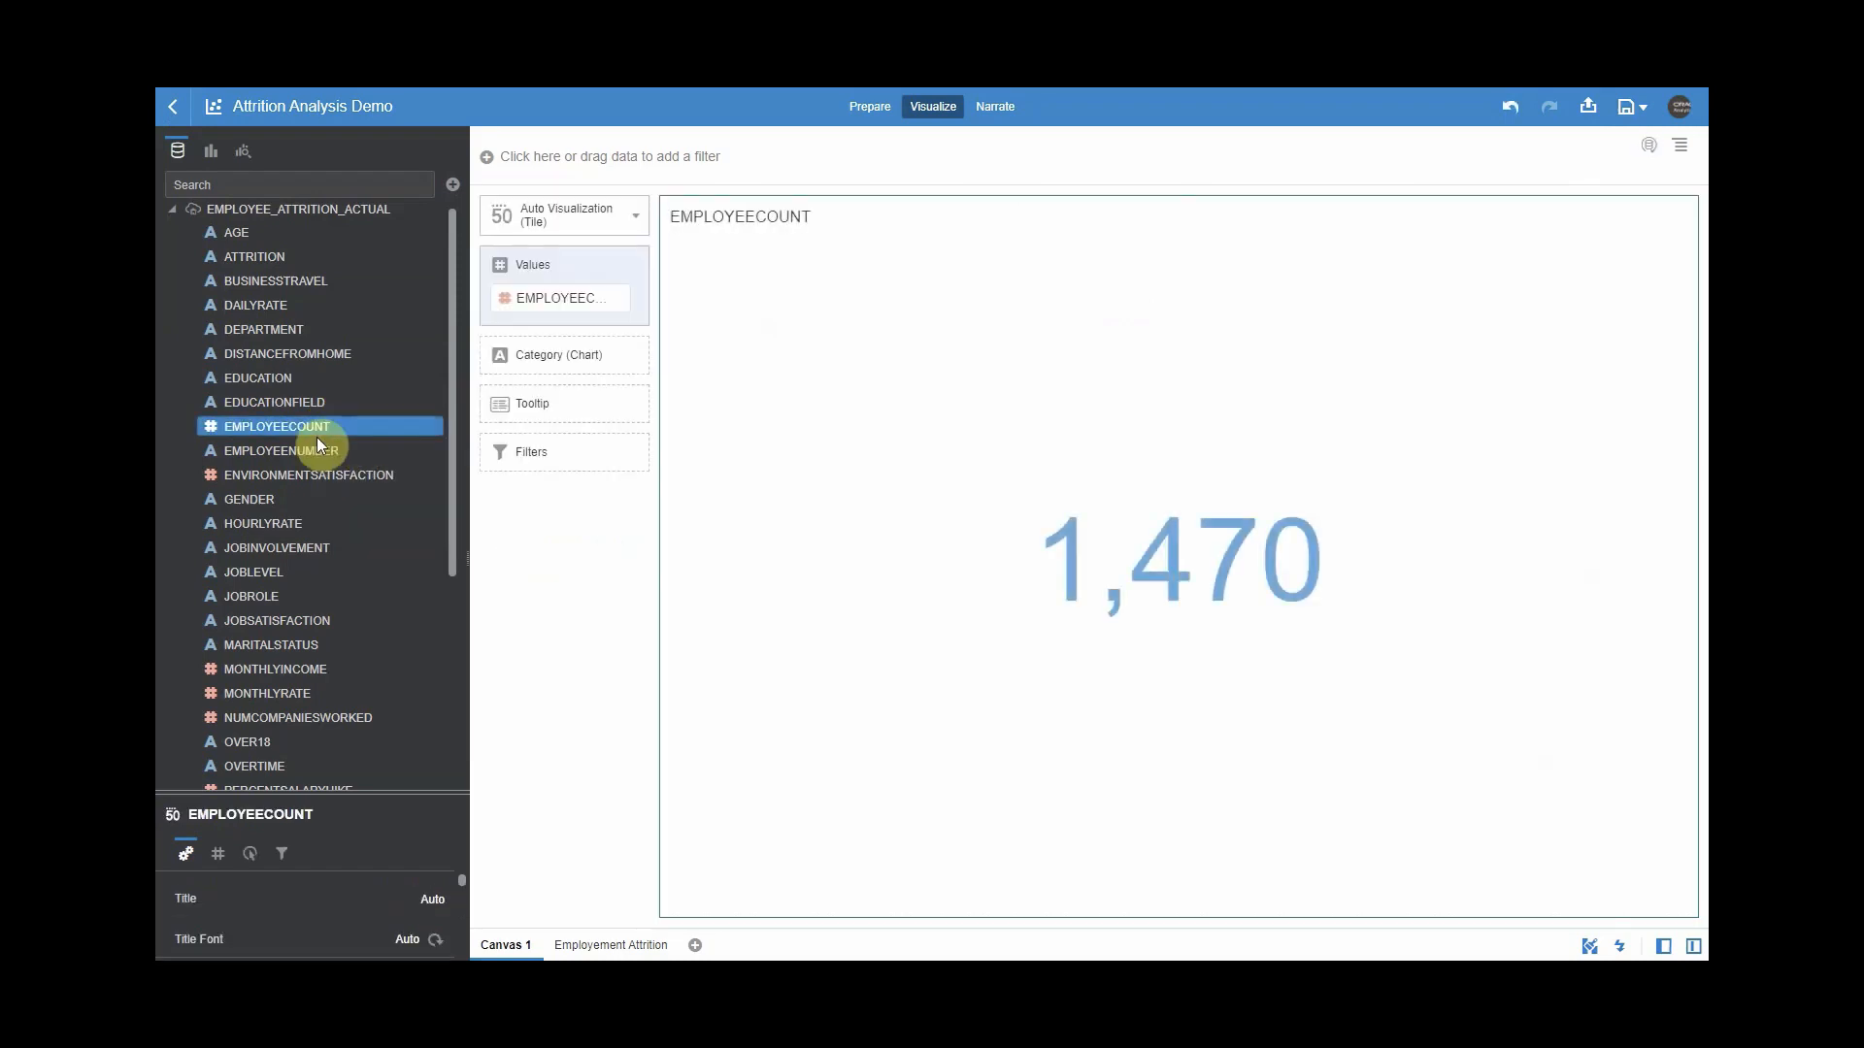
Run Explain on EMPLOYEECOUNT and mark its charts by AGE, ATTRITION, BUSINESSTRAVEL, DISTANCEFROMHOME and DEPARTMENT for adding.
right_click(317, 438)
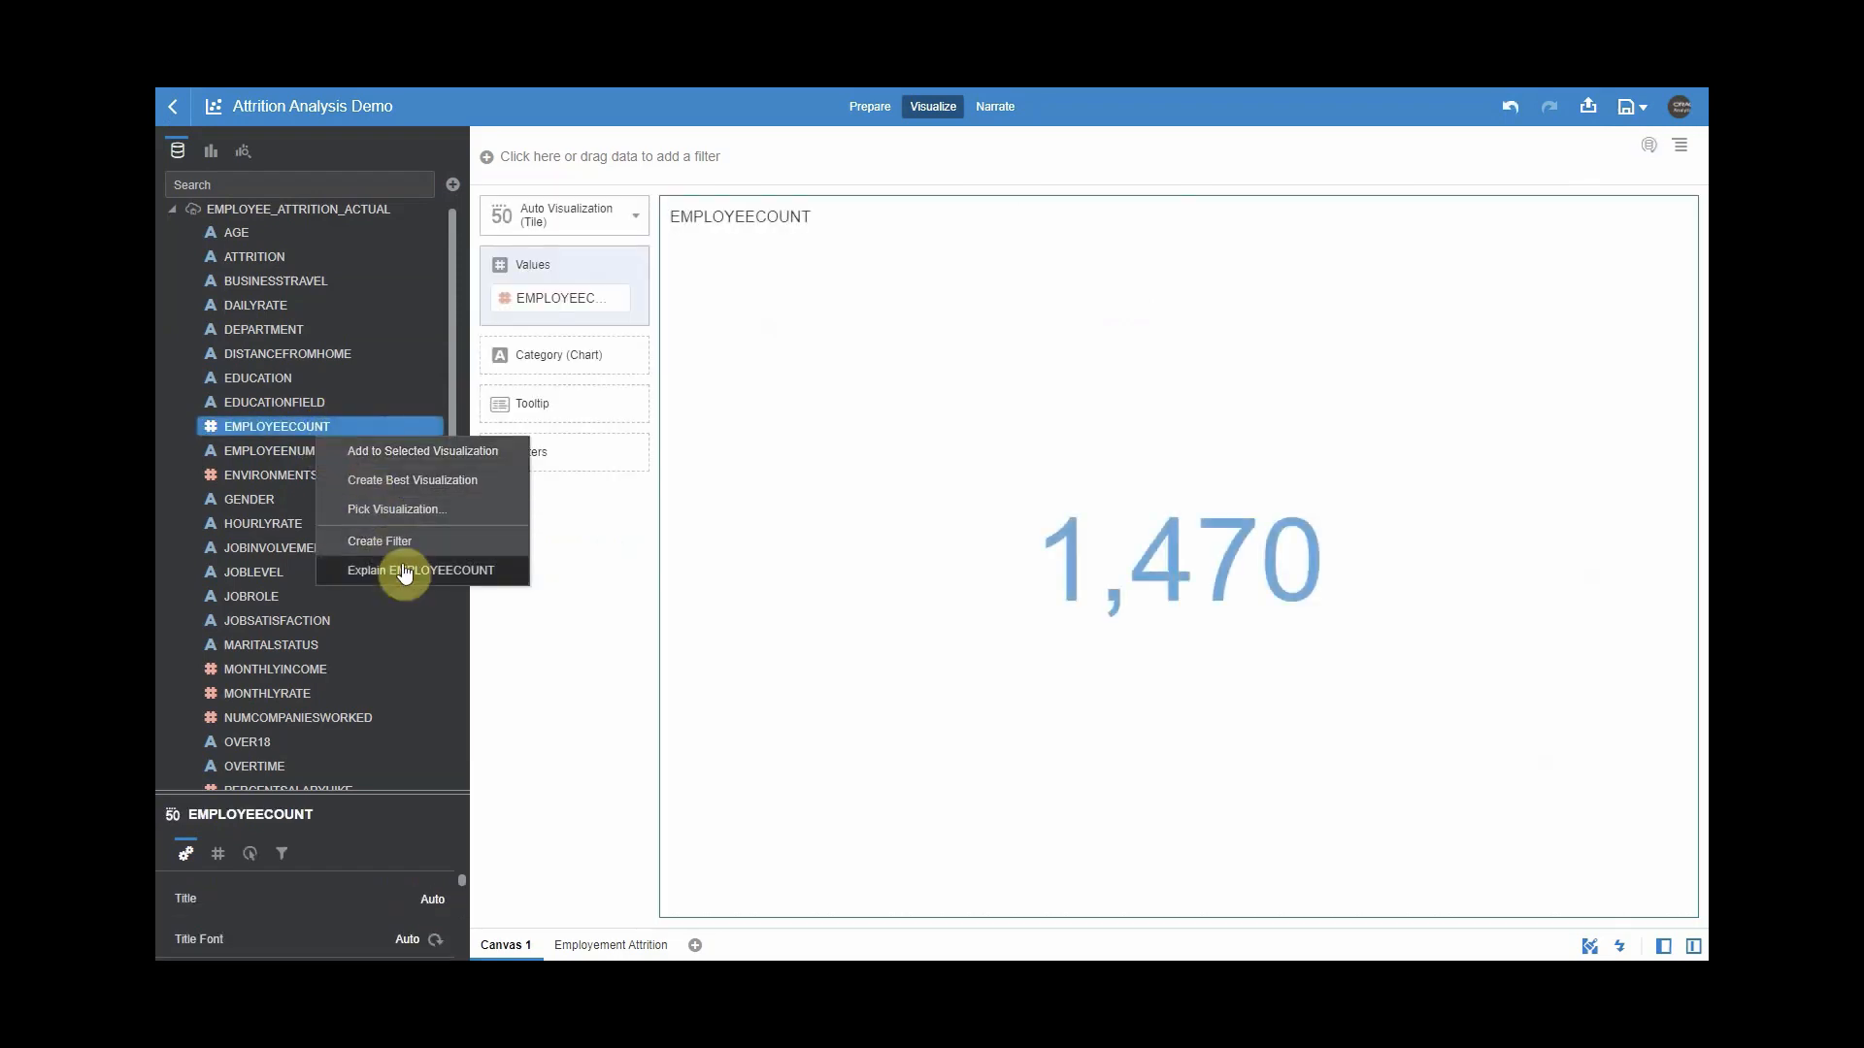
left_click(405, 571)
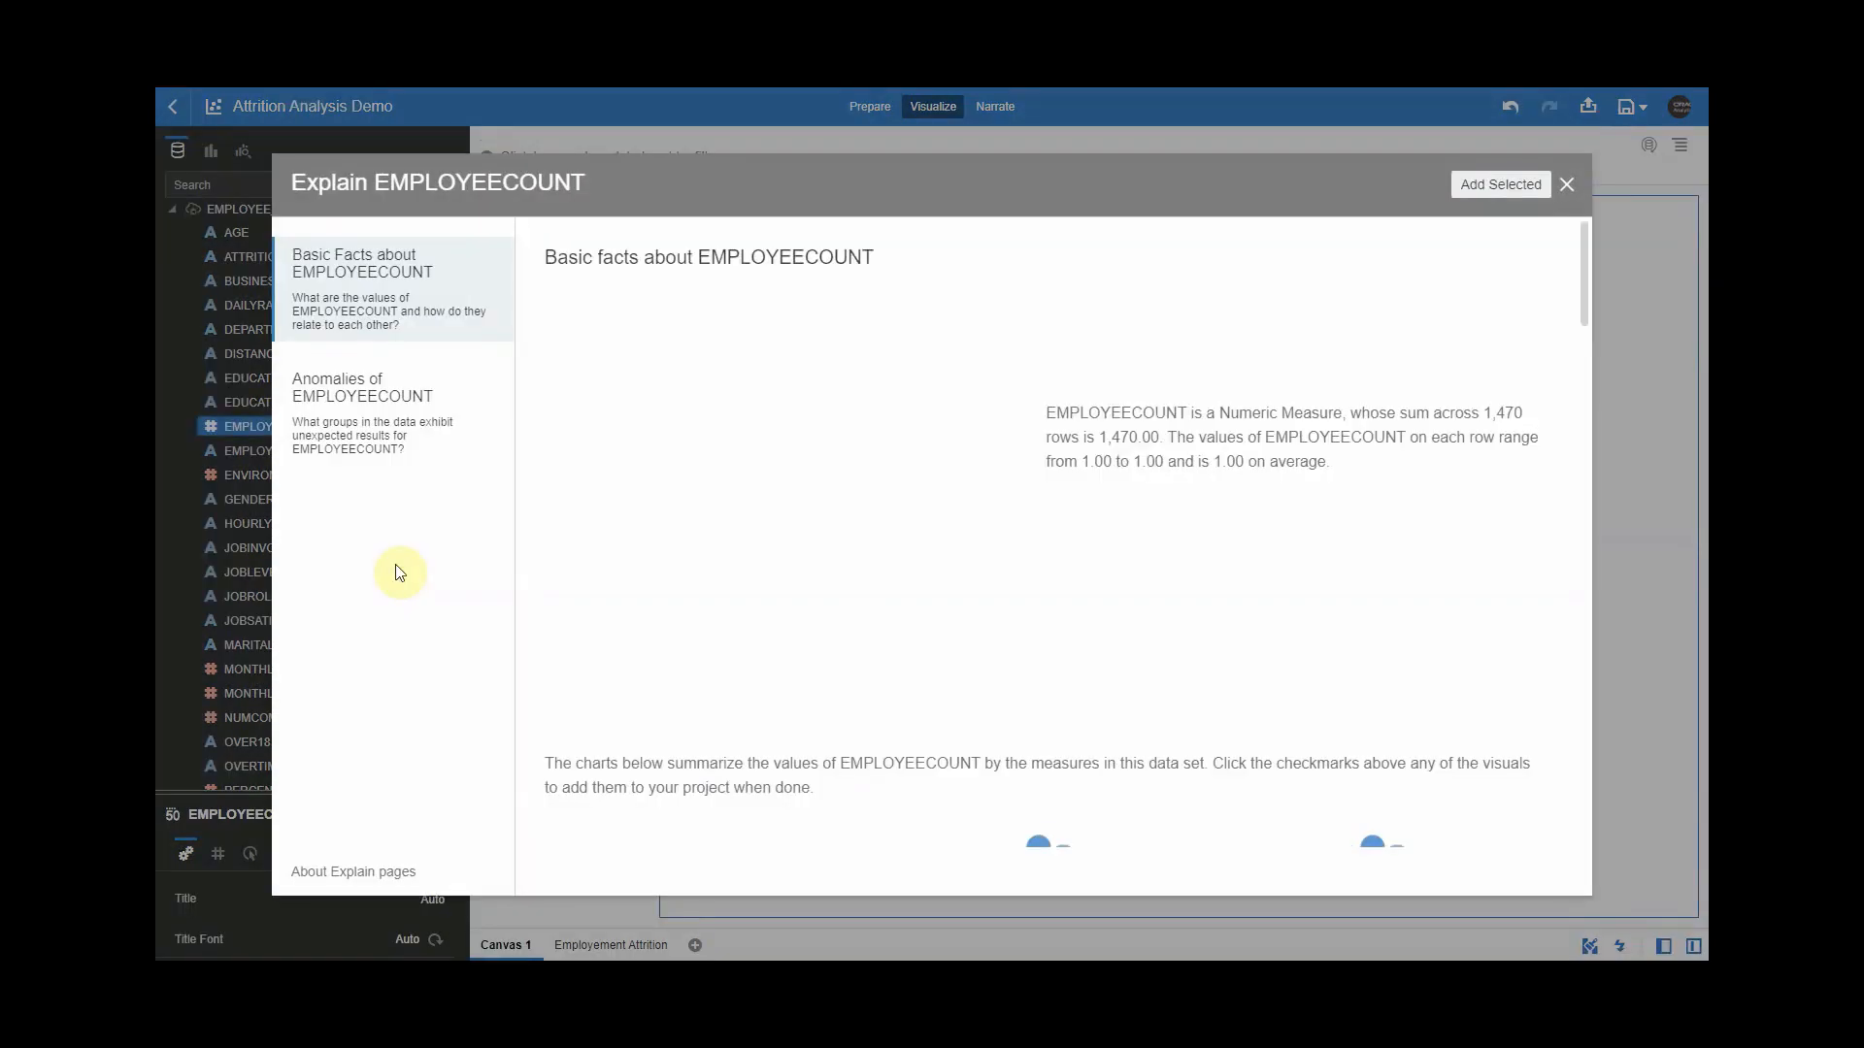
scroll(912, 521, "down", 1)
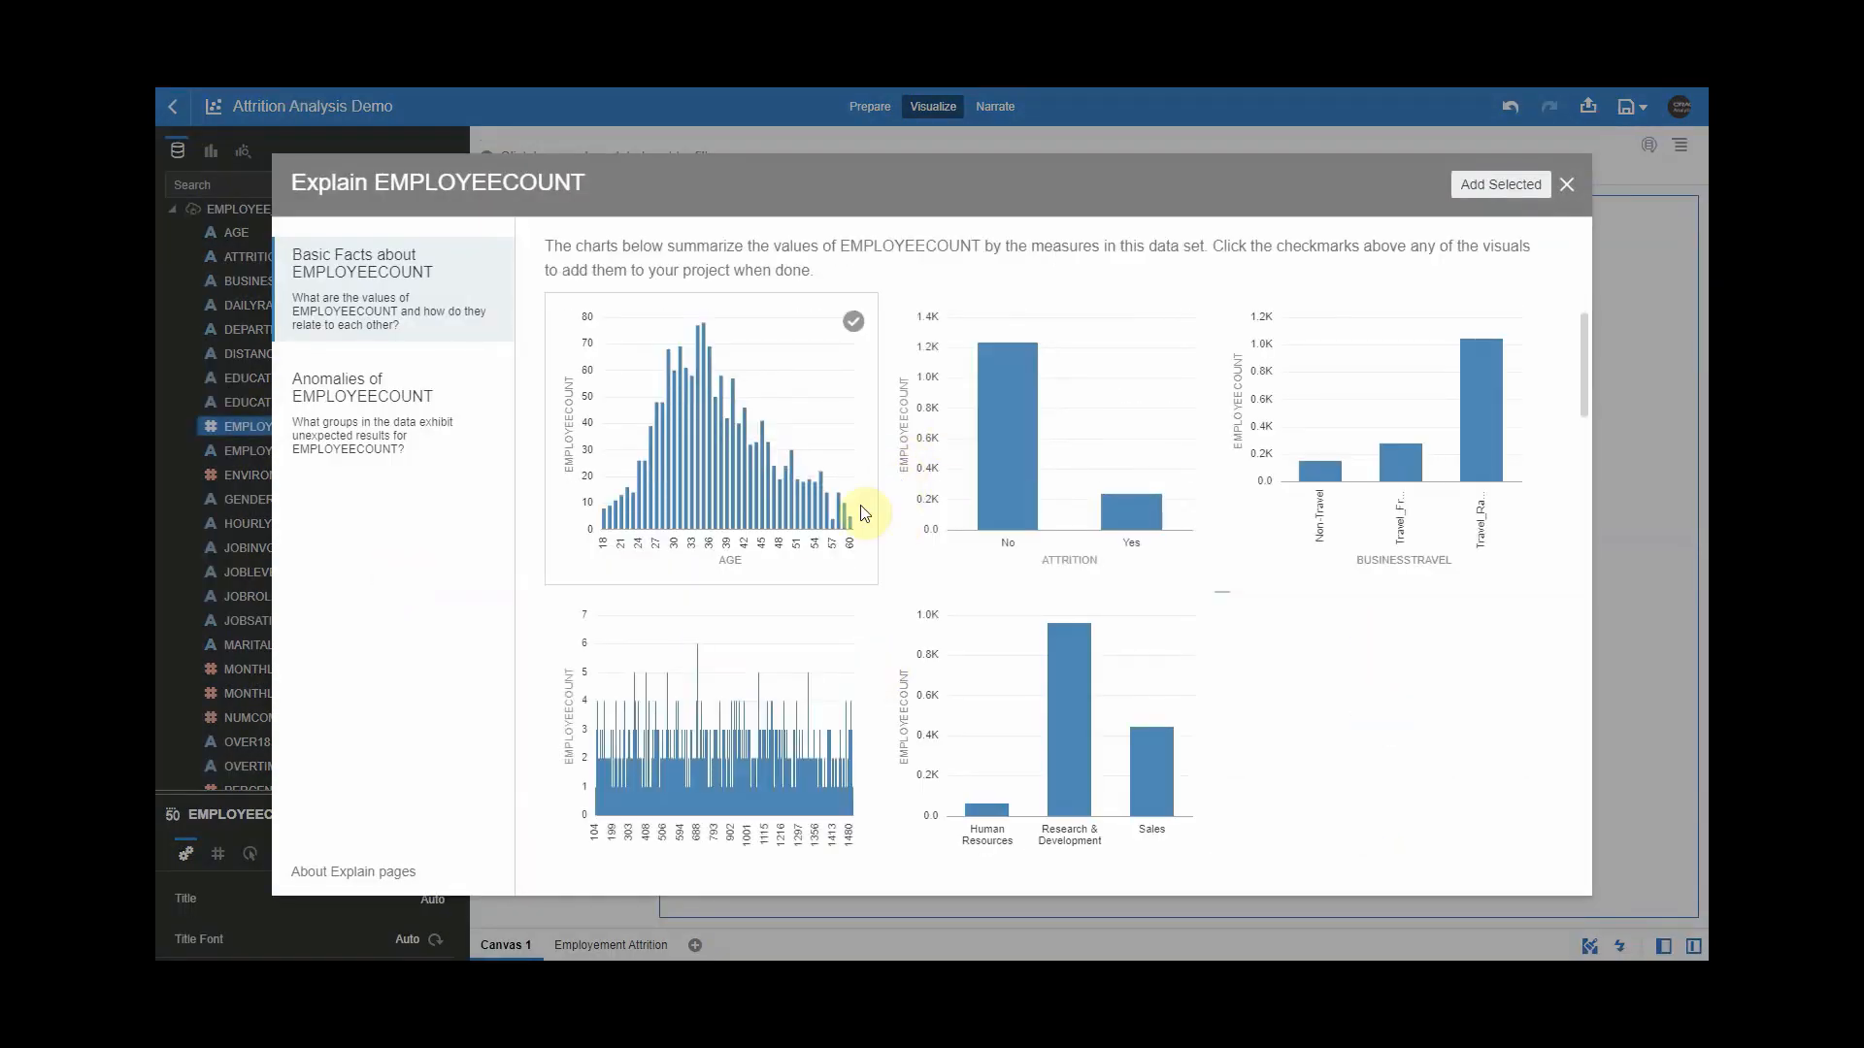
left_click(853, 321)
left_click(1188, 321)
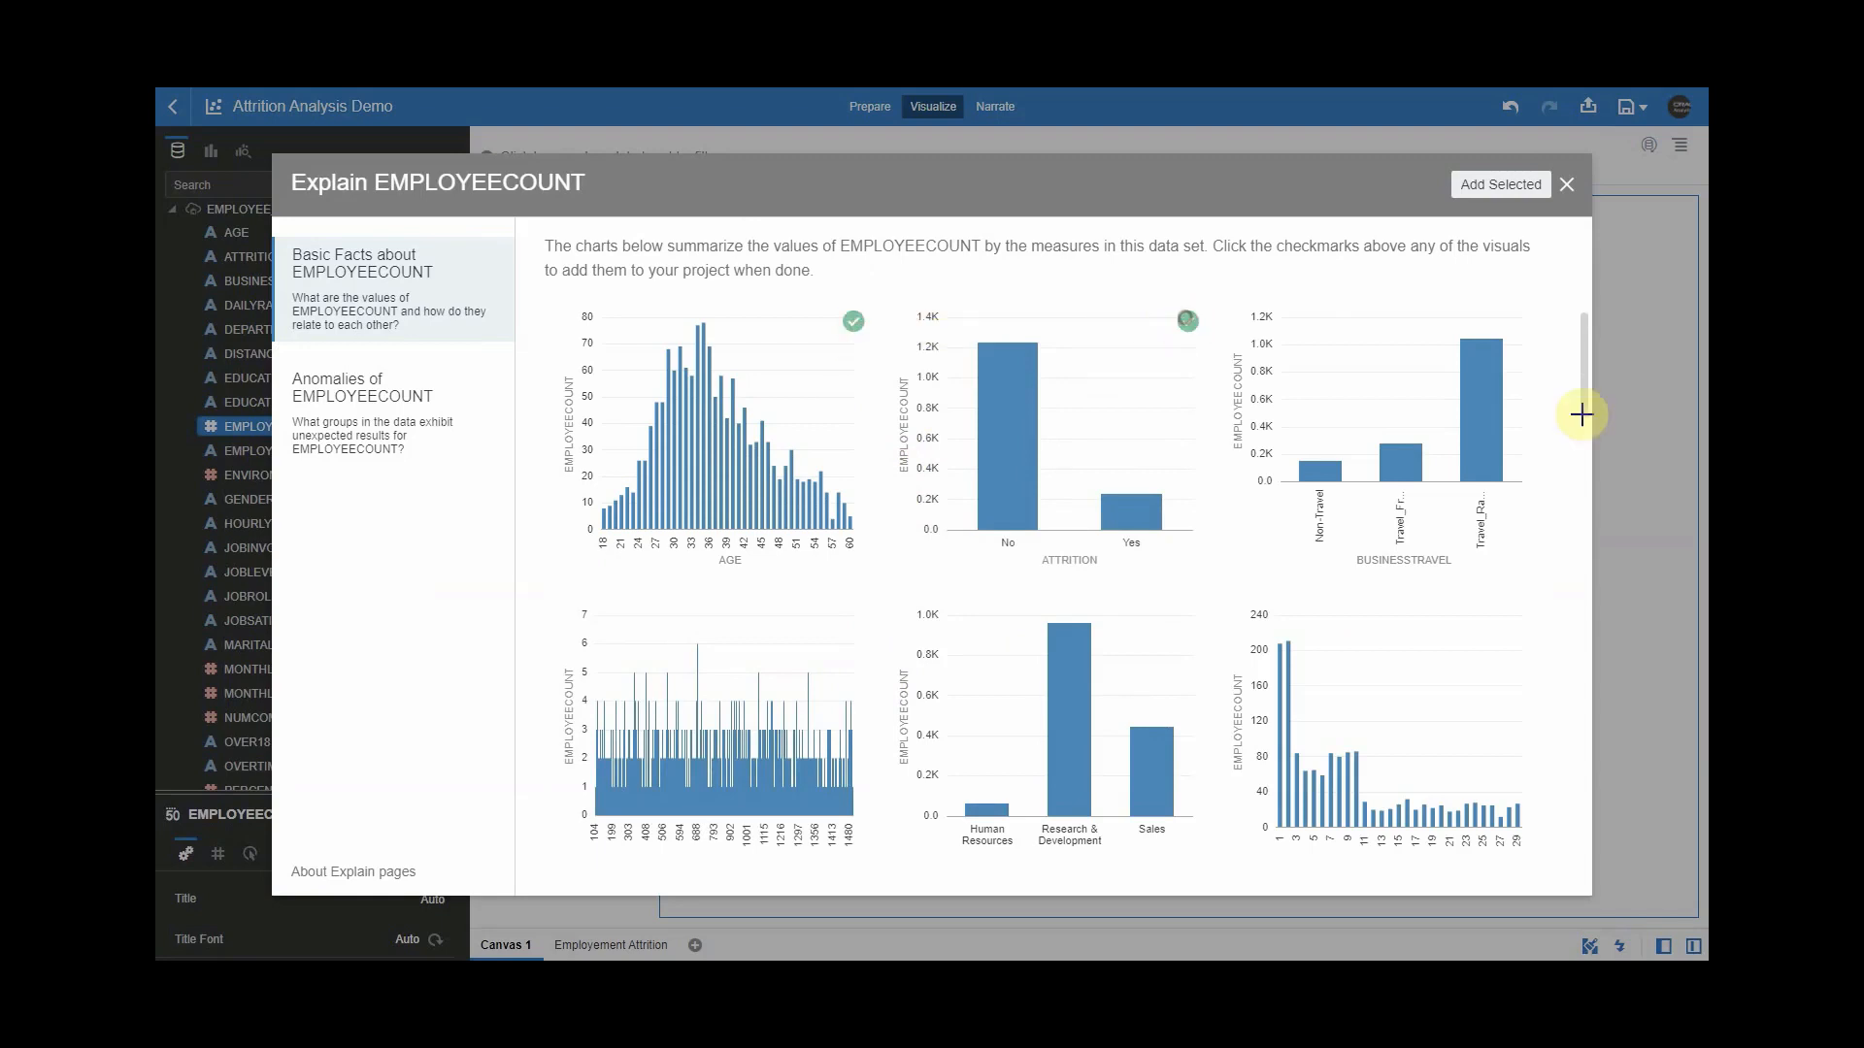
left_click(1526, 322)
left_click(1521, 620)
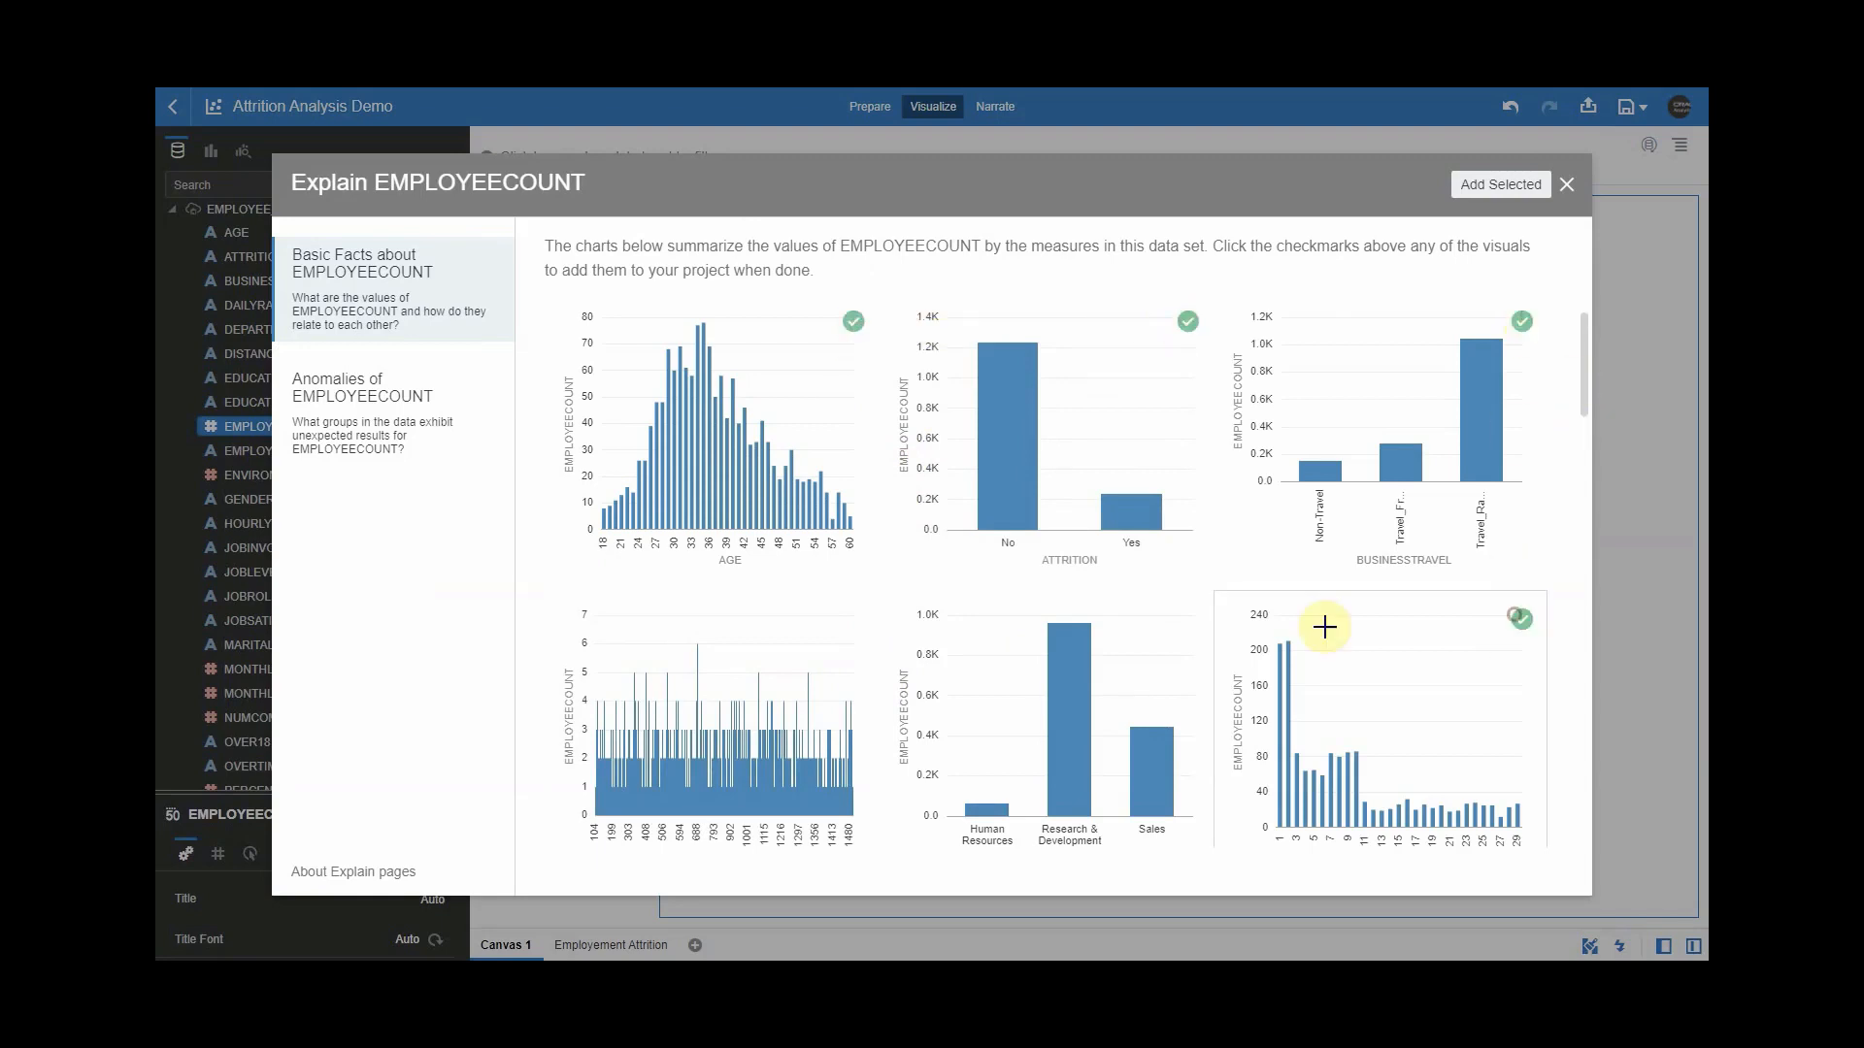
left_click(1190, 621)
Also mark the EDUCATIONFIELD and EDUCATION charts and add all selected charts to the project.
scroll(1190, 625, "down", 3)
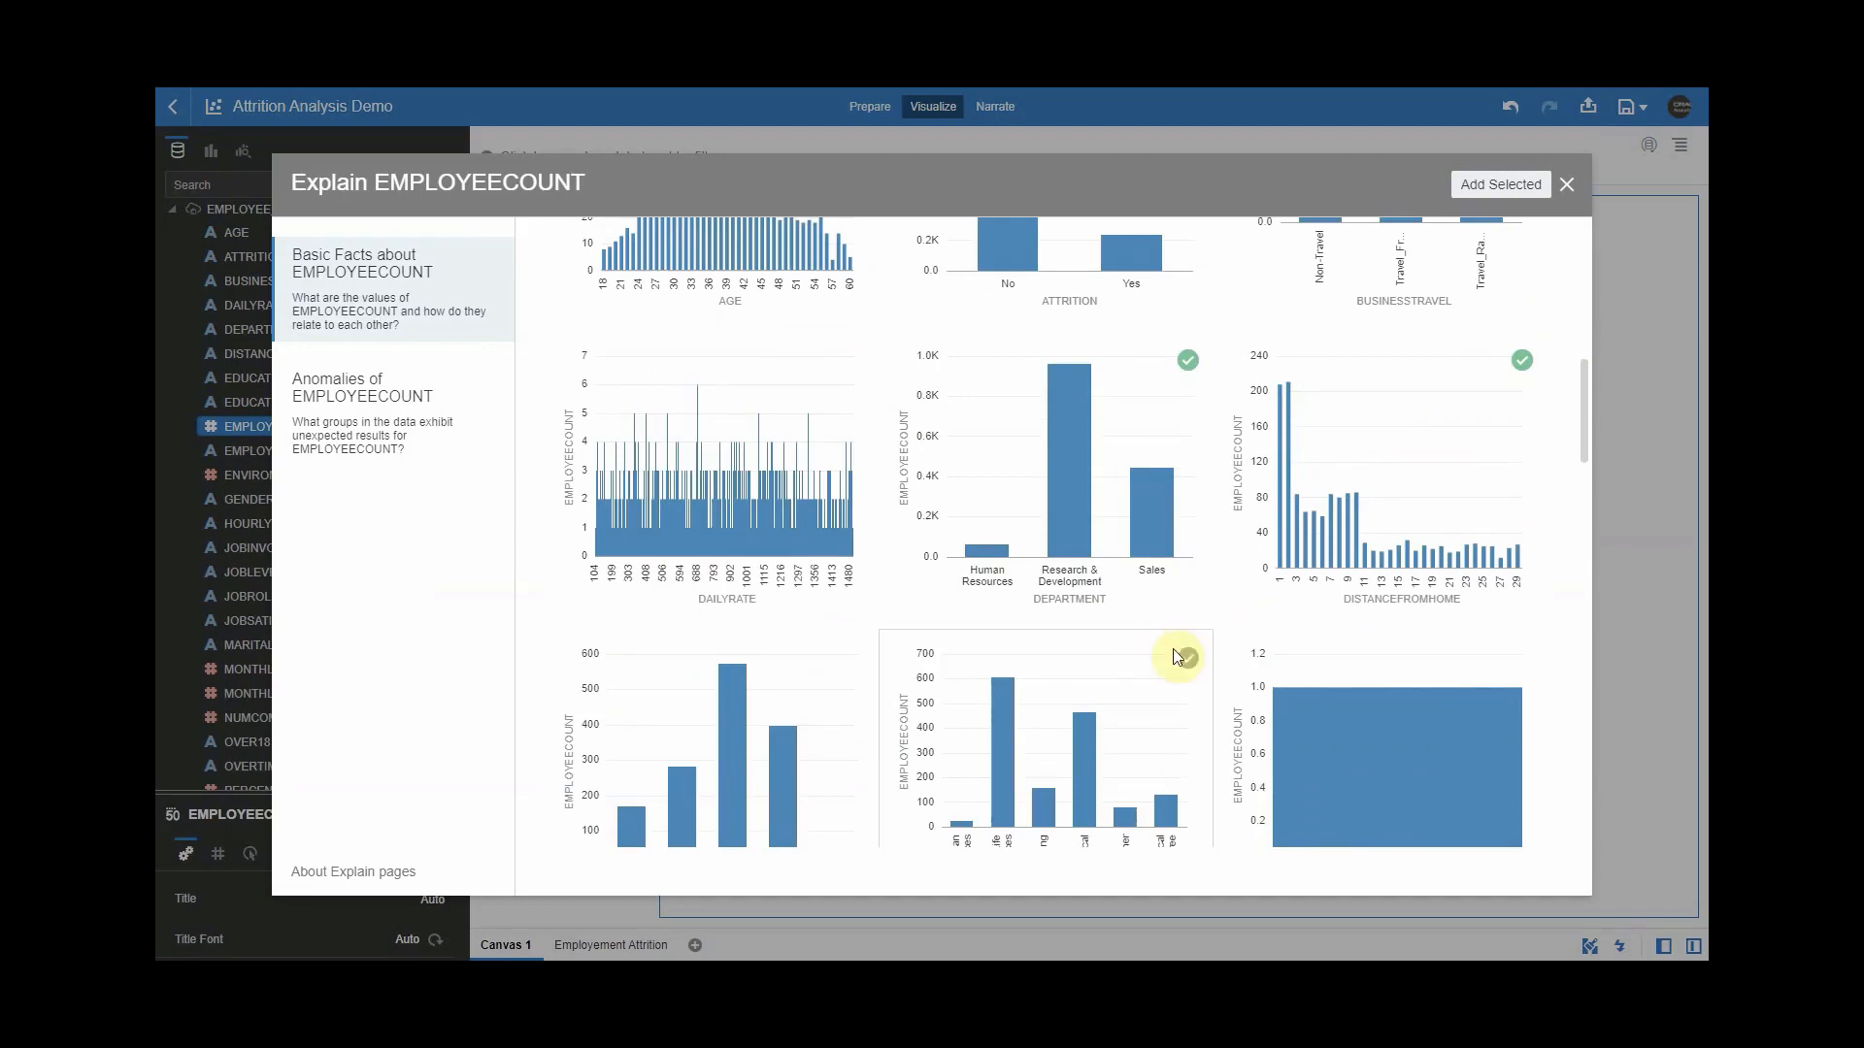
left_click(1187, 658)
left_click(851, 656)
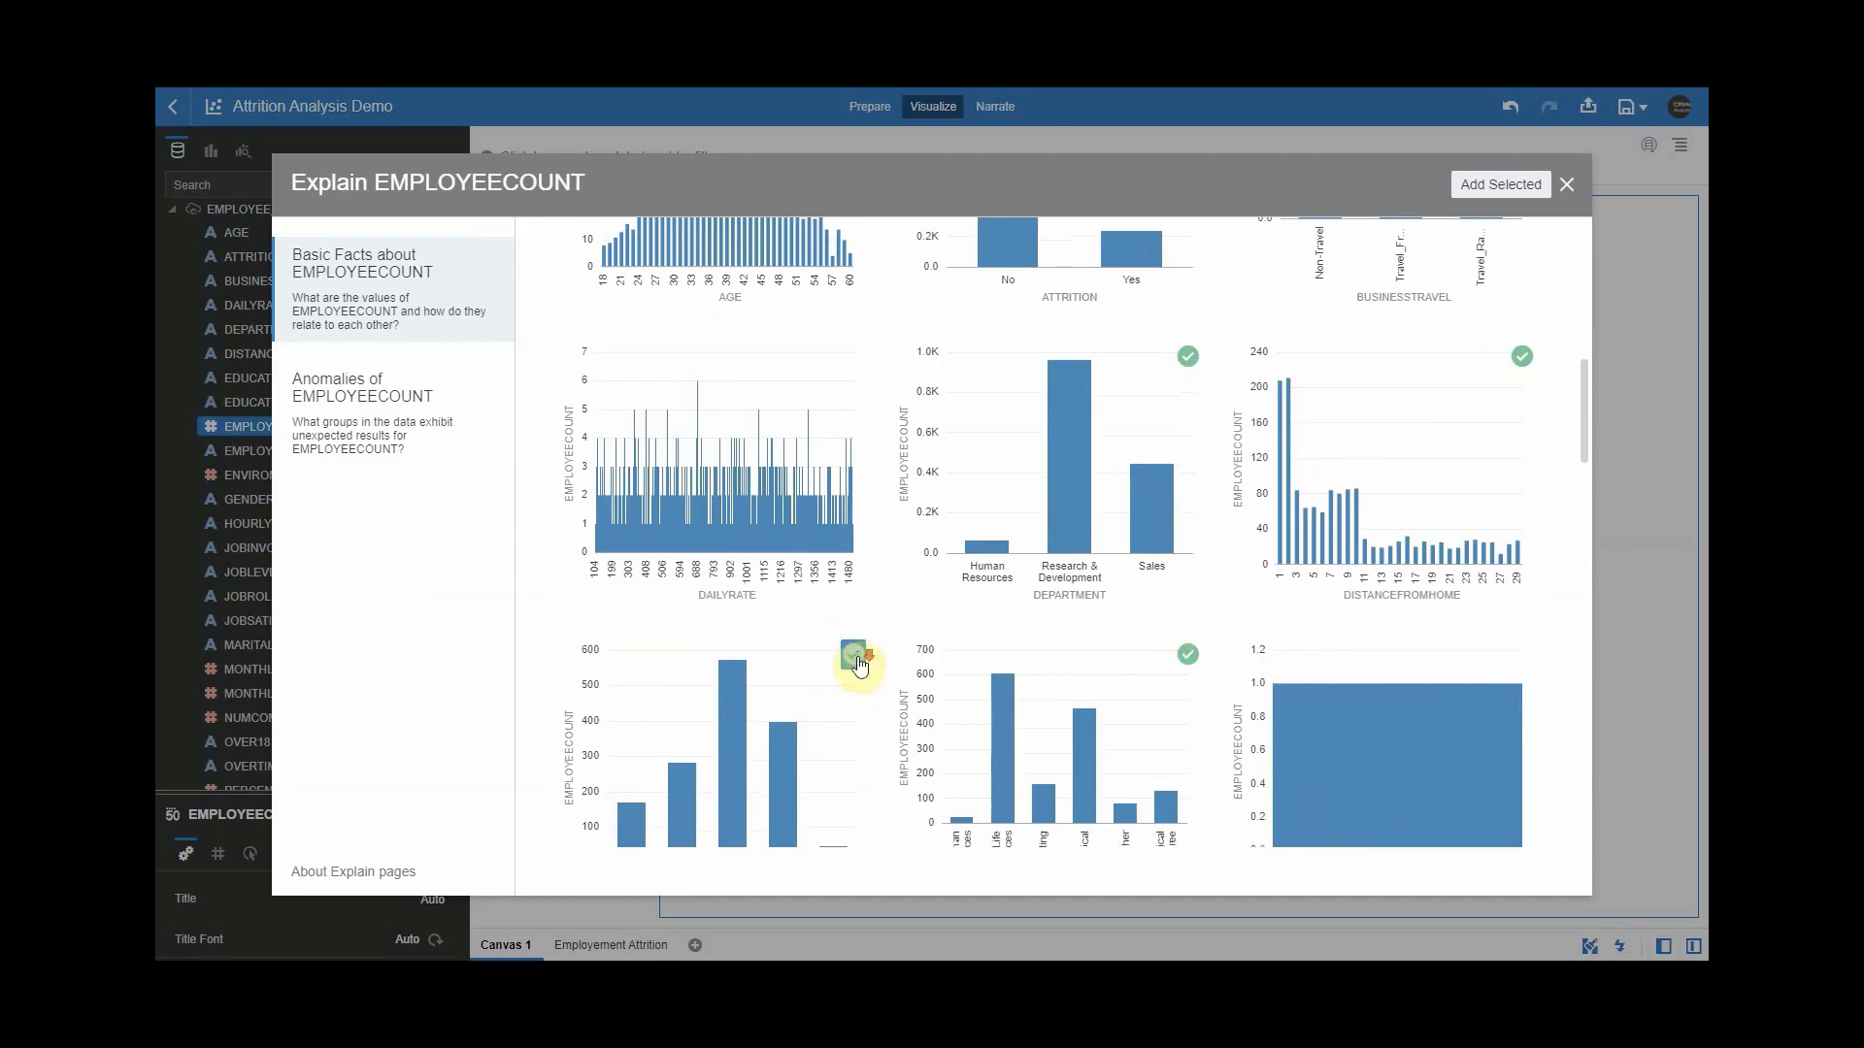
scroll(852, 653, "down", 3)
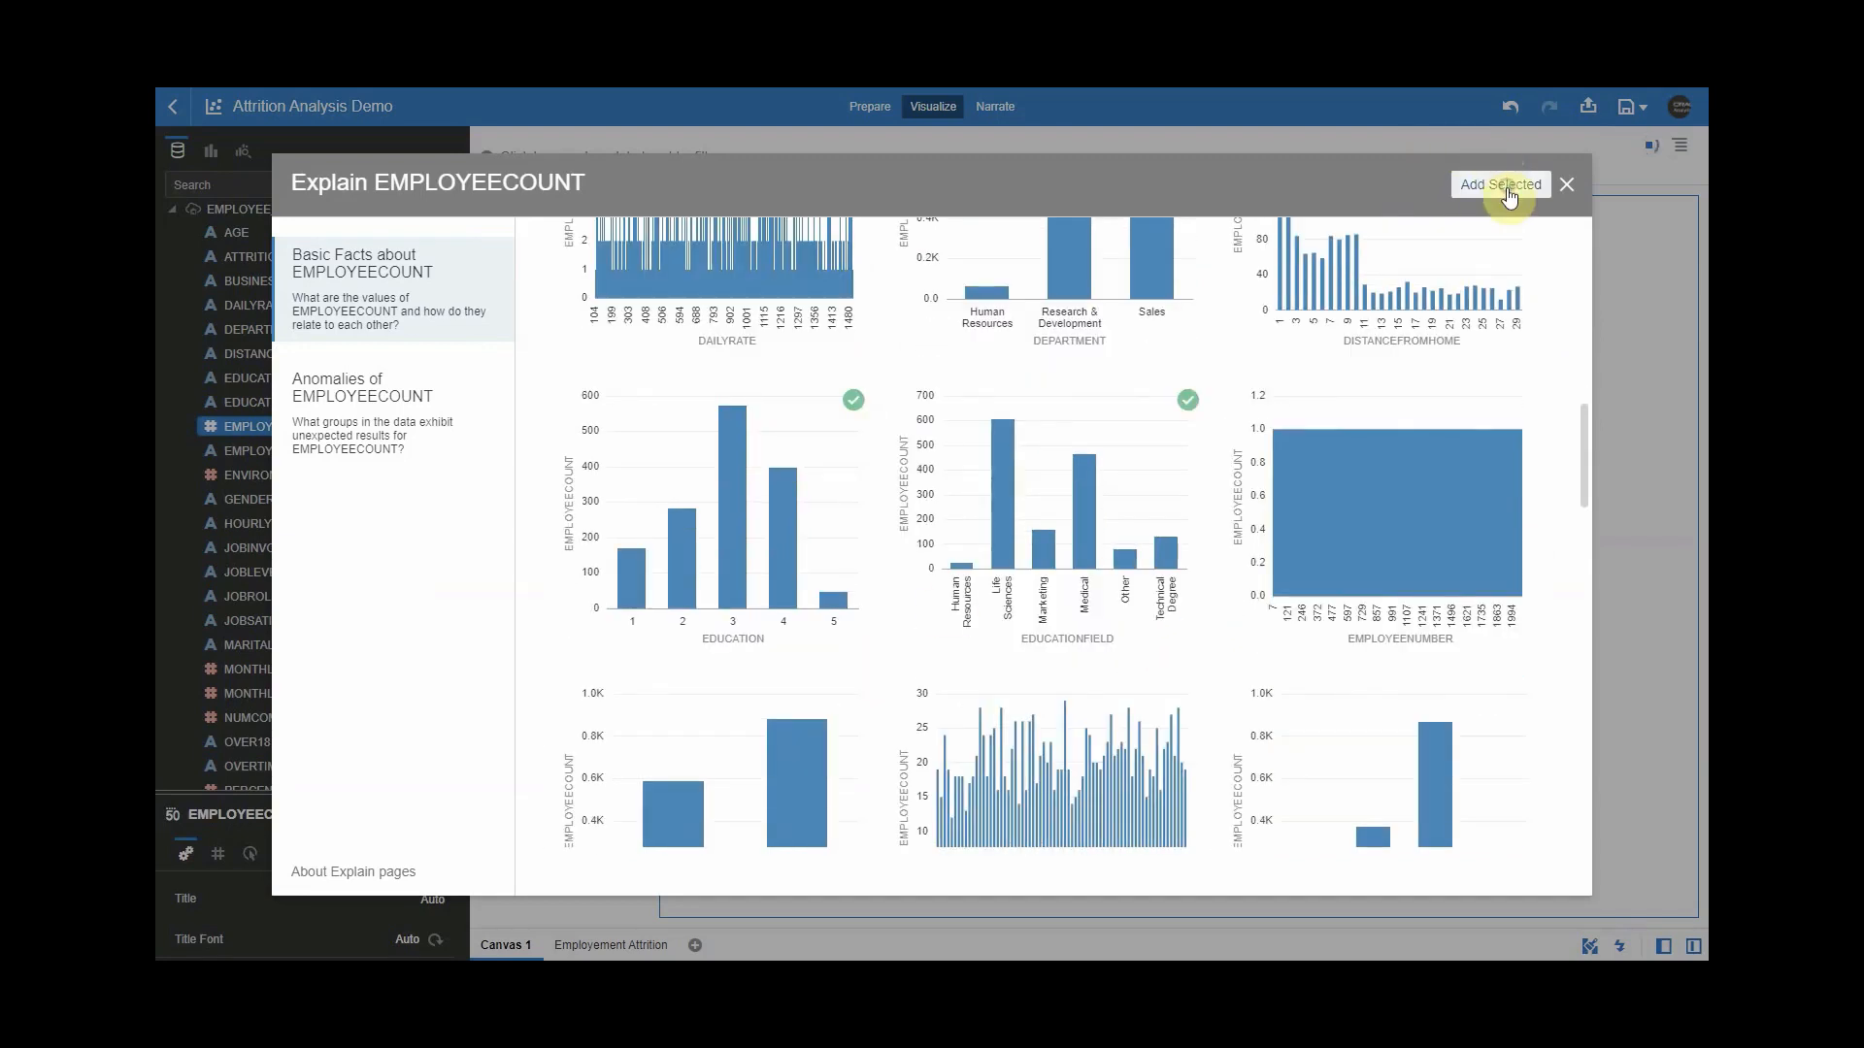
left_click(1500, 184)
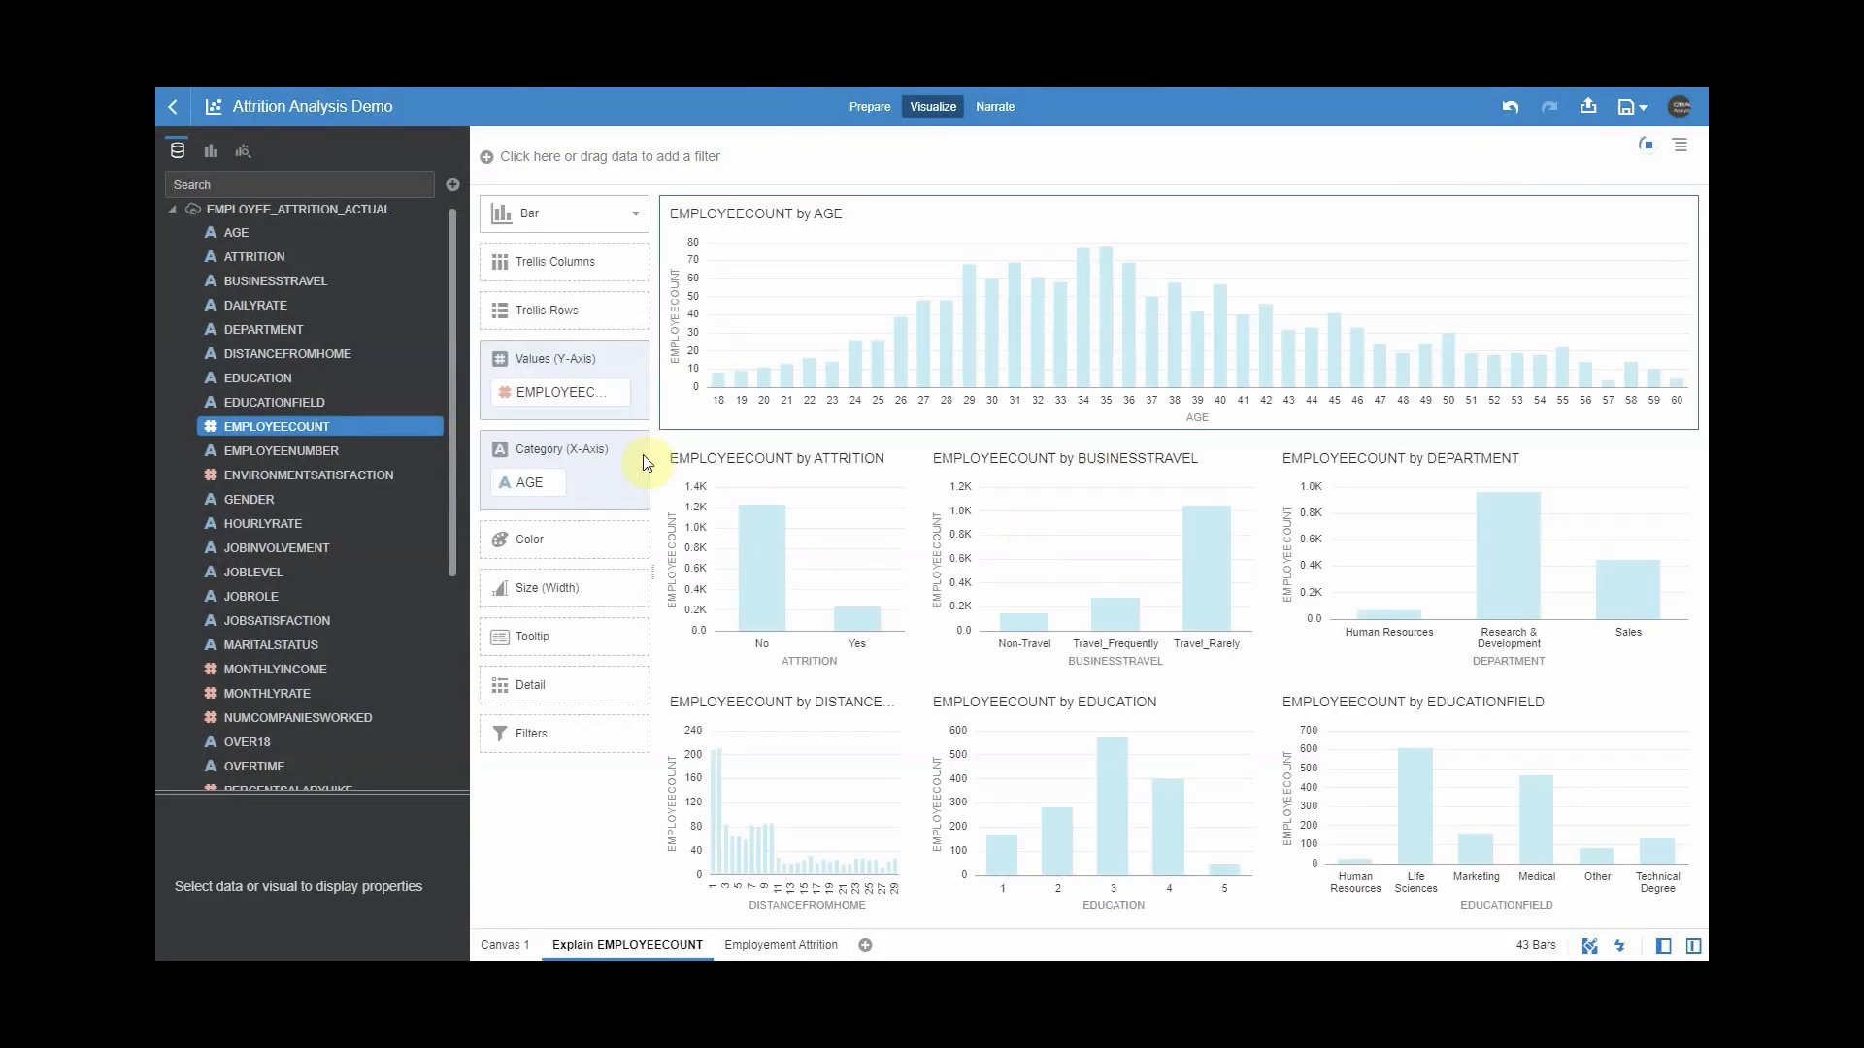
Inspect the formula of the Attrition Rate calculation under My Calculations, then close it without saving.
left_click(177, 211)
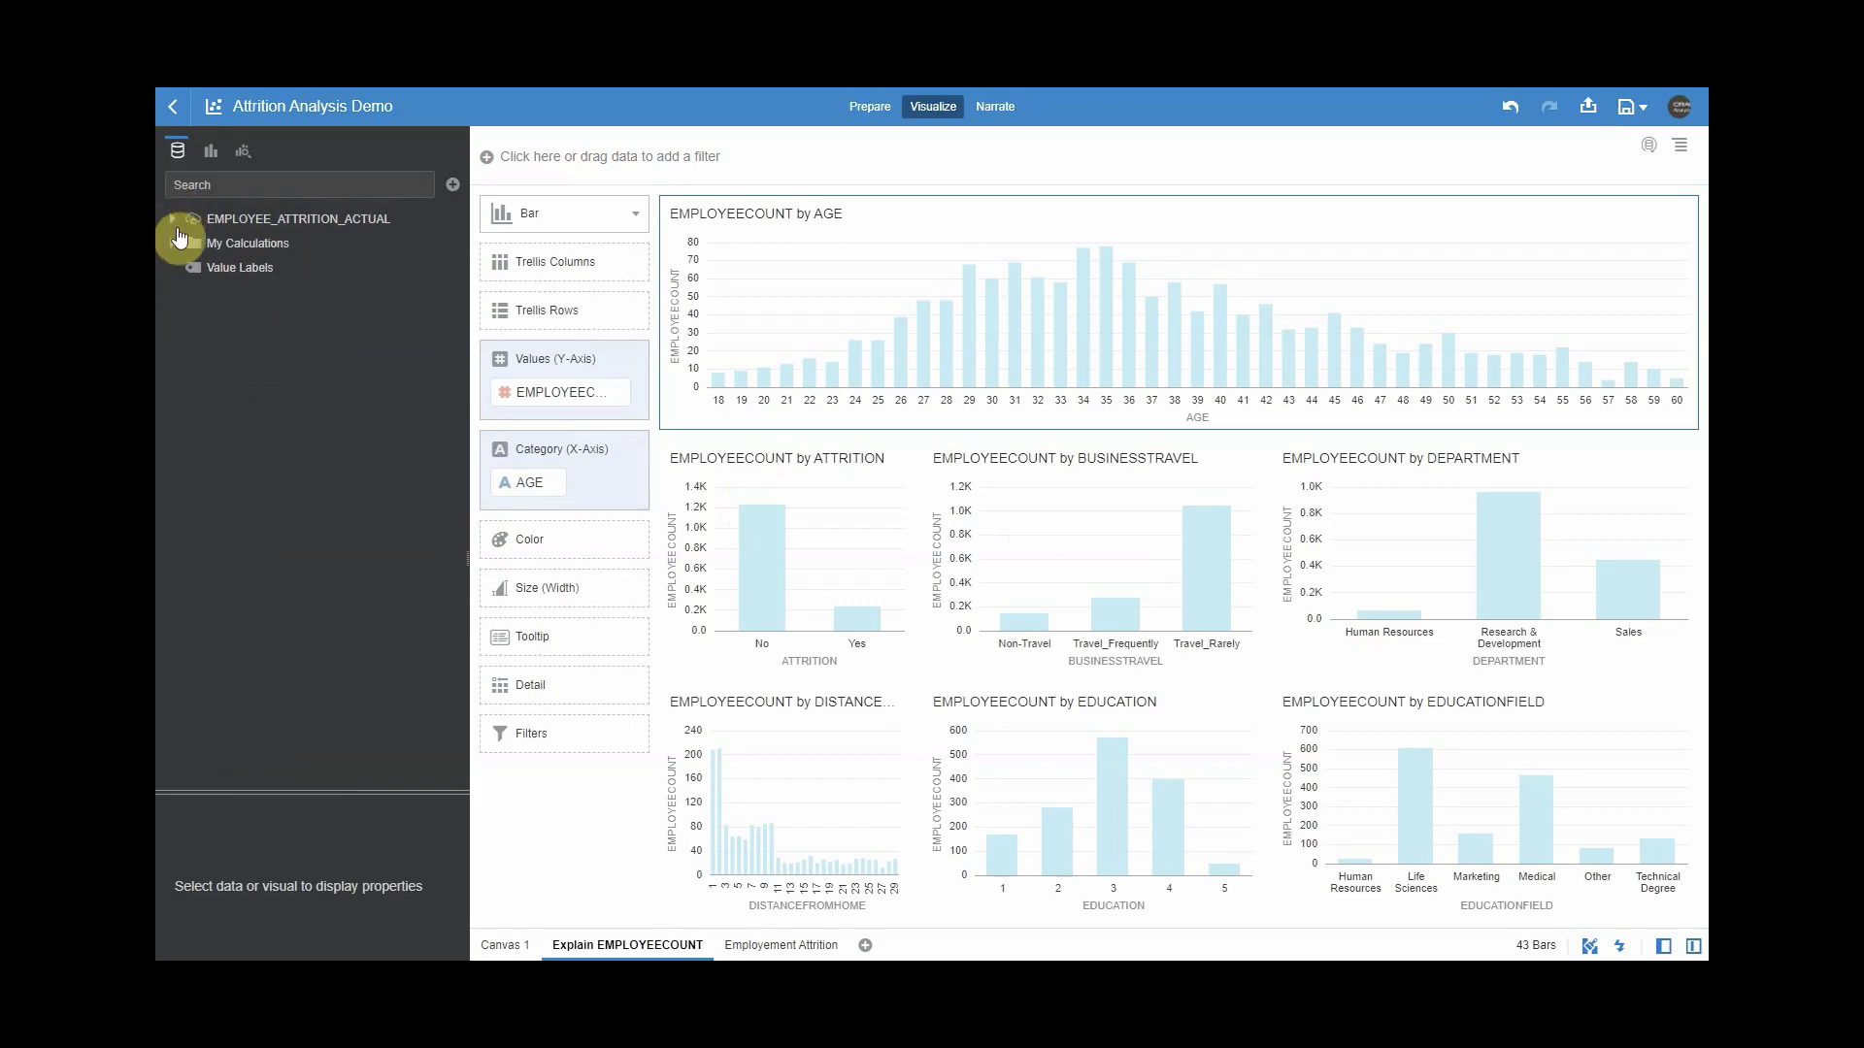
left_click(172, 245)
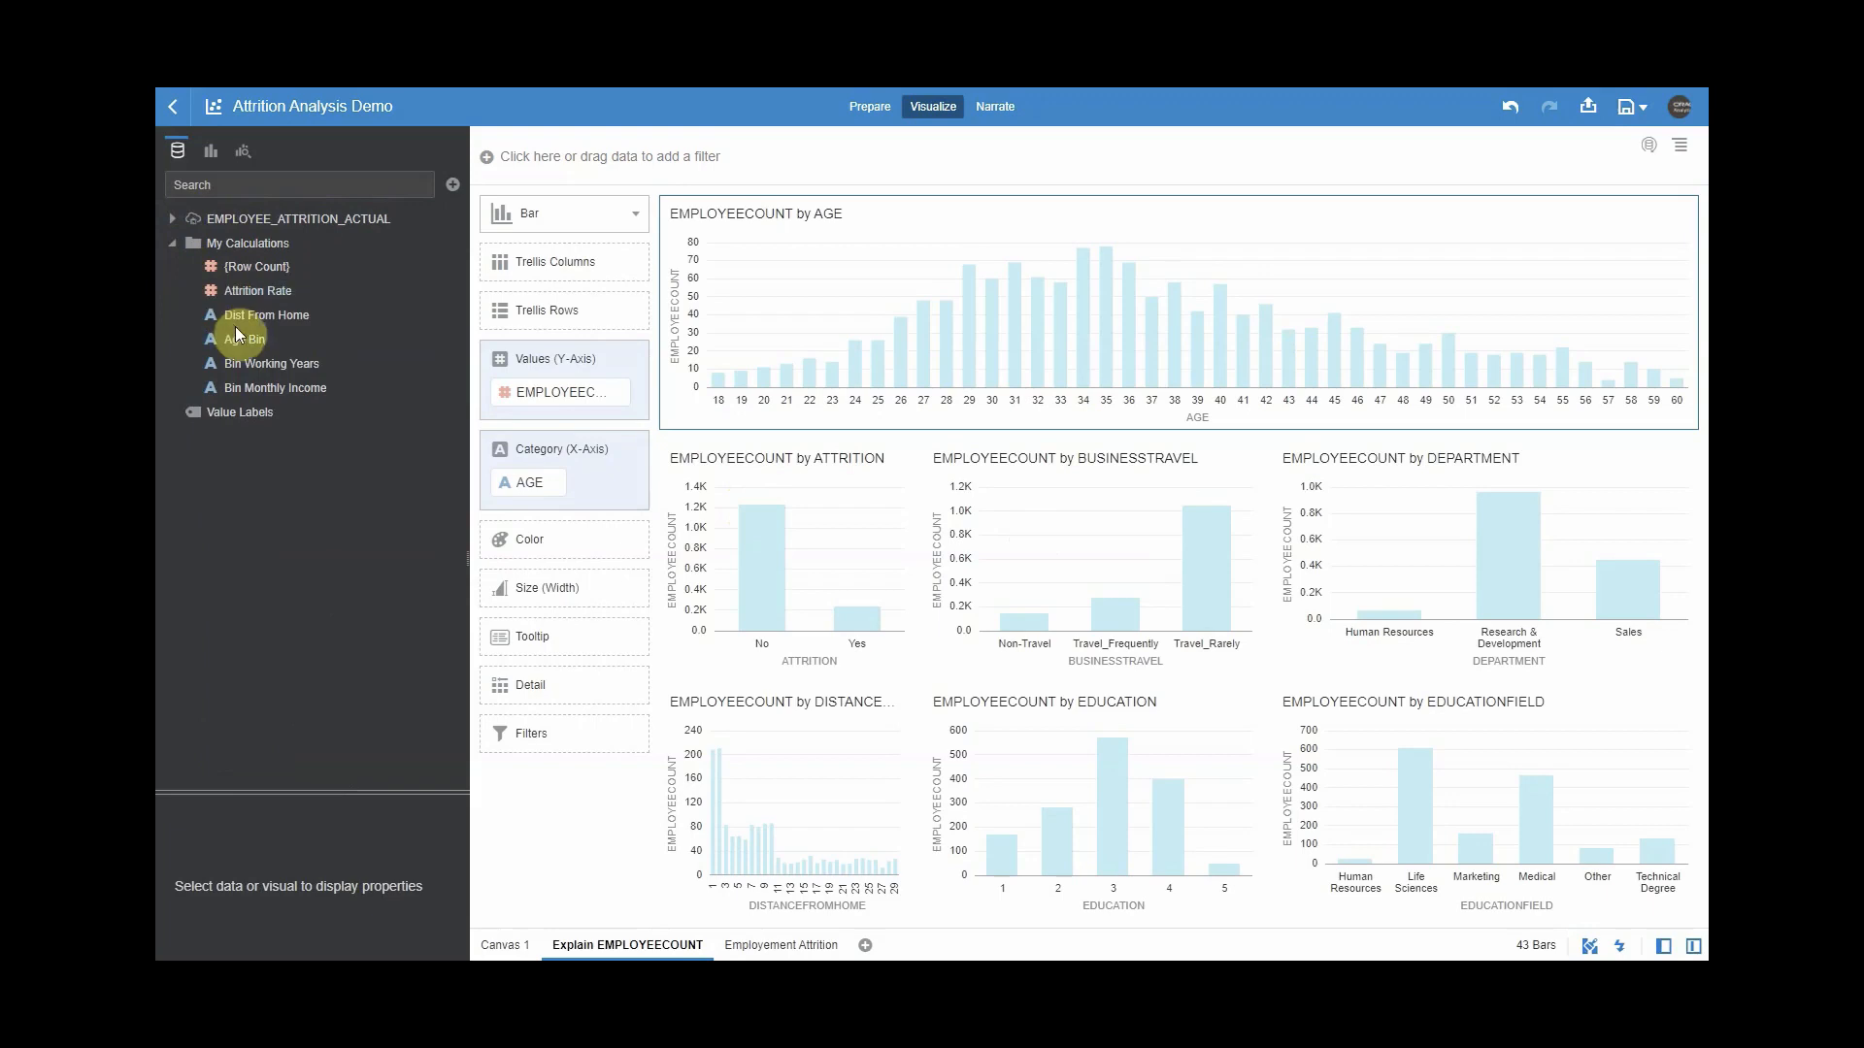
right_click(255, 295)
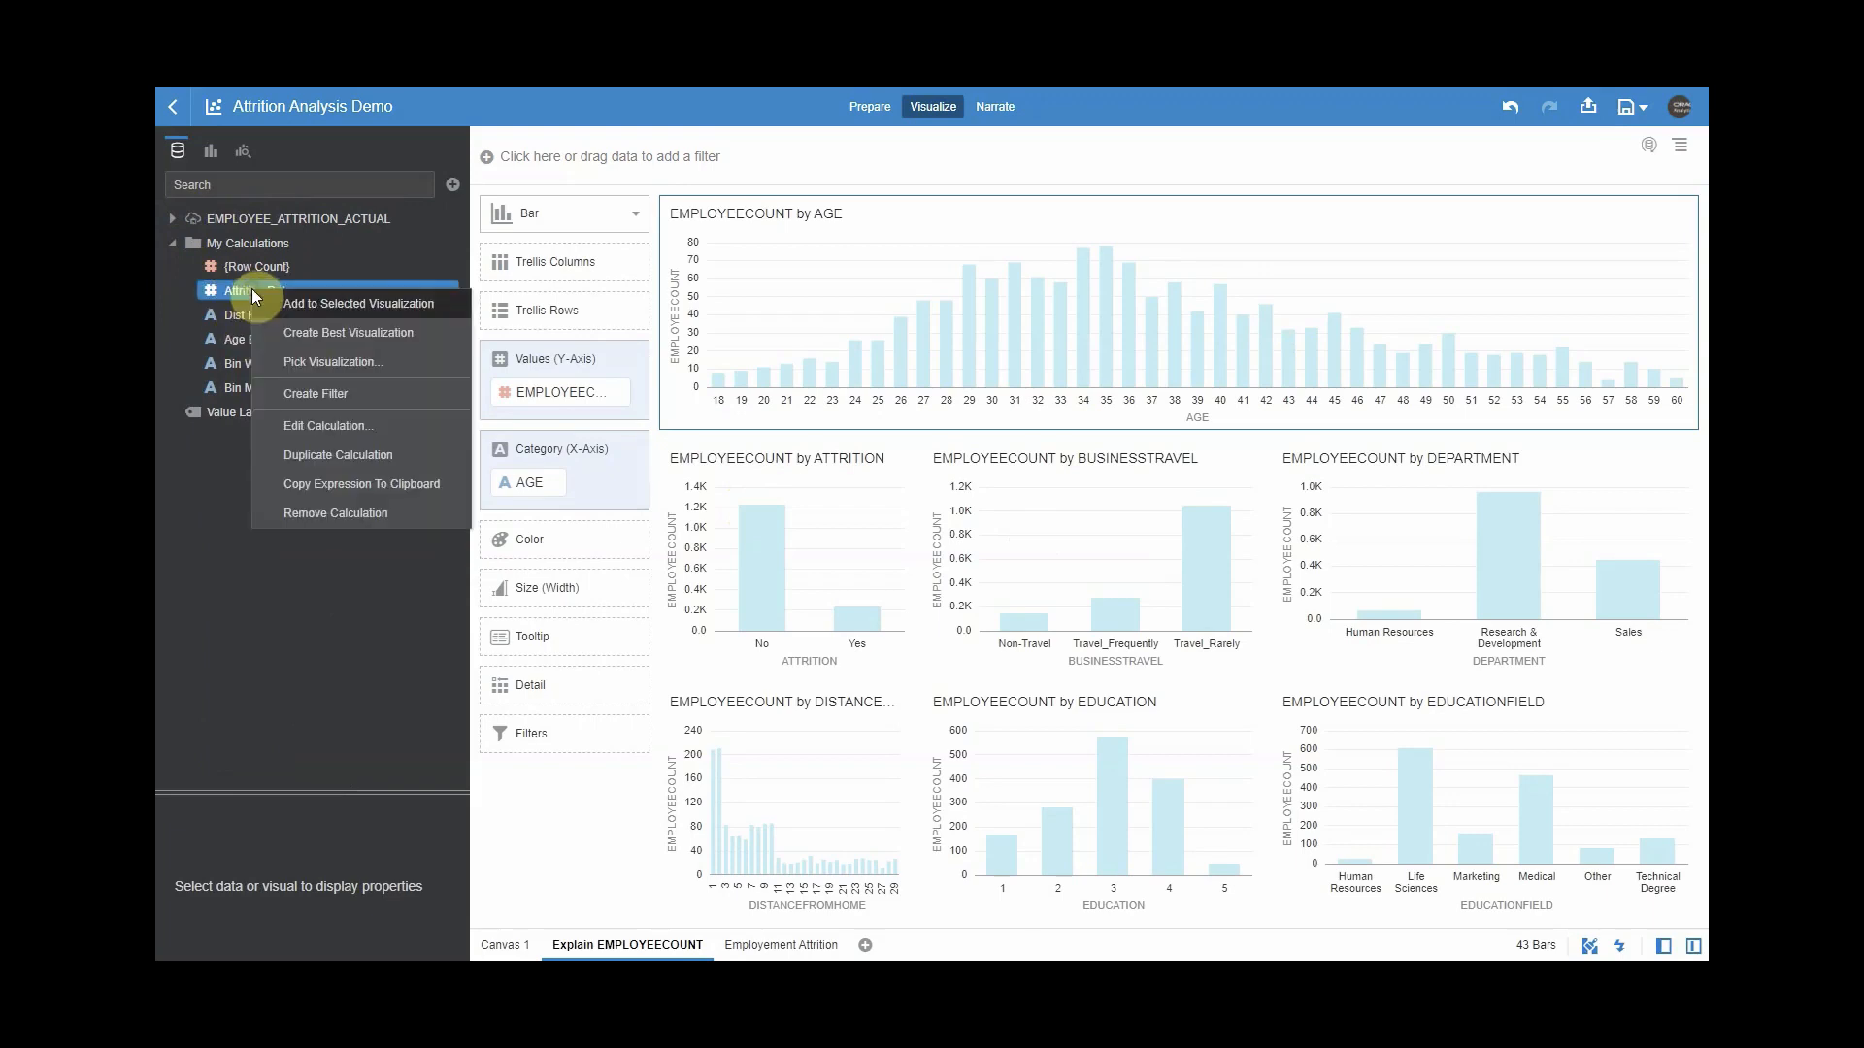
left_click(338, 432)
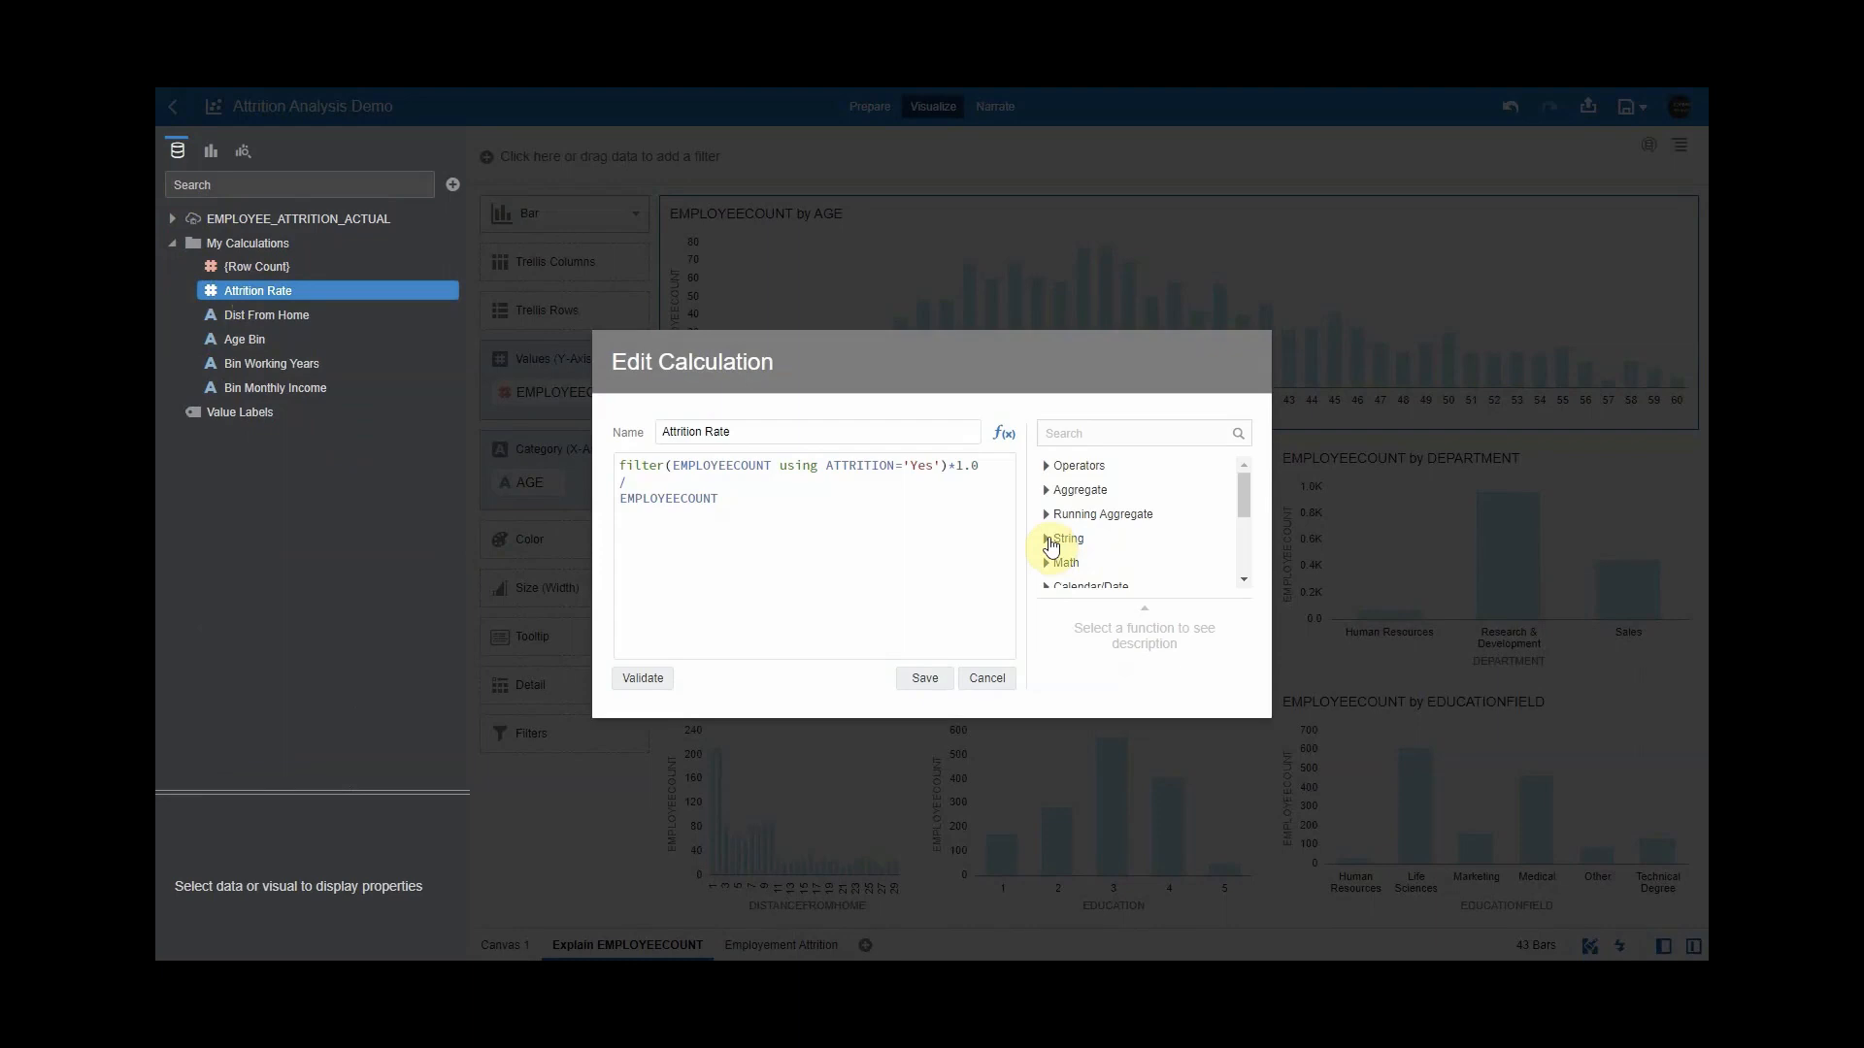
left_click_drag(998, 468, 820, 457)
left_click(947, 506)
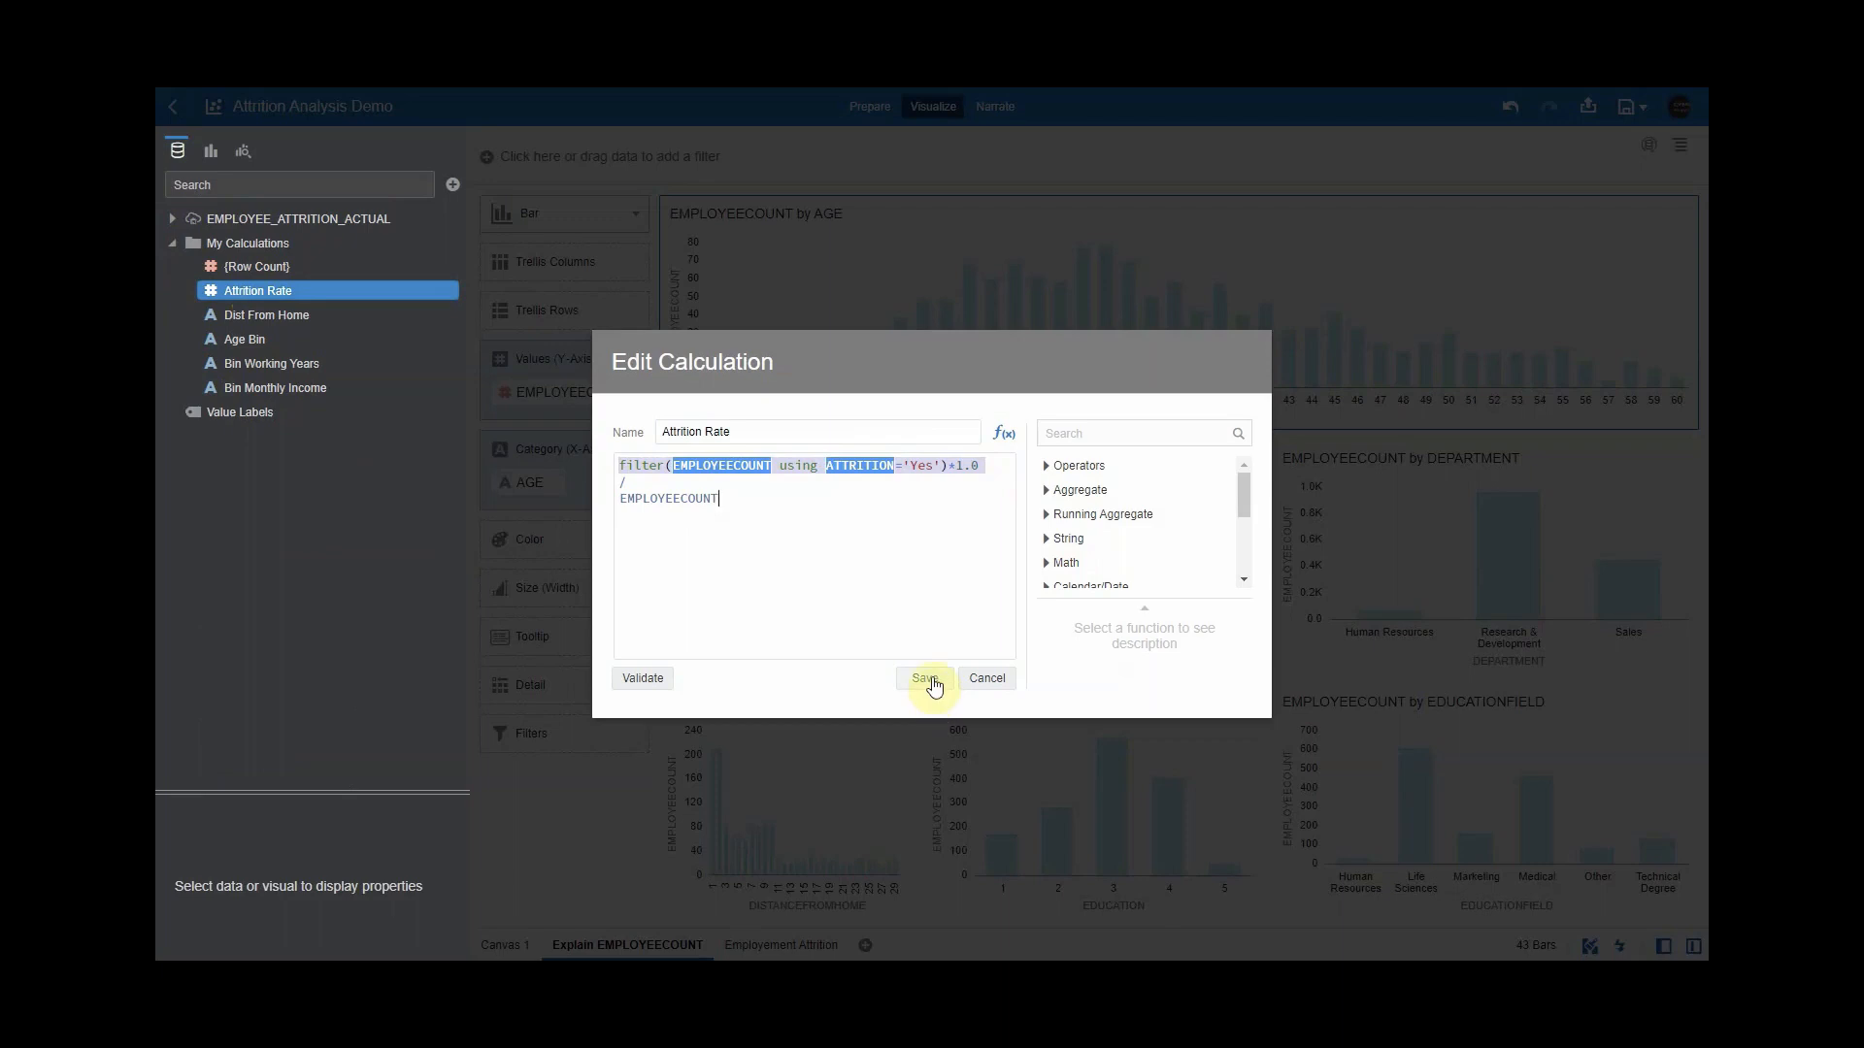
left_click(984, 677)
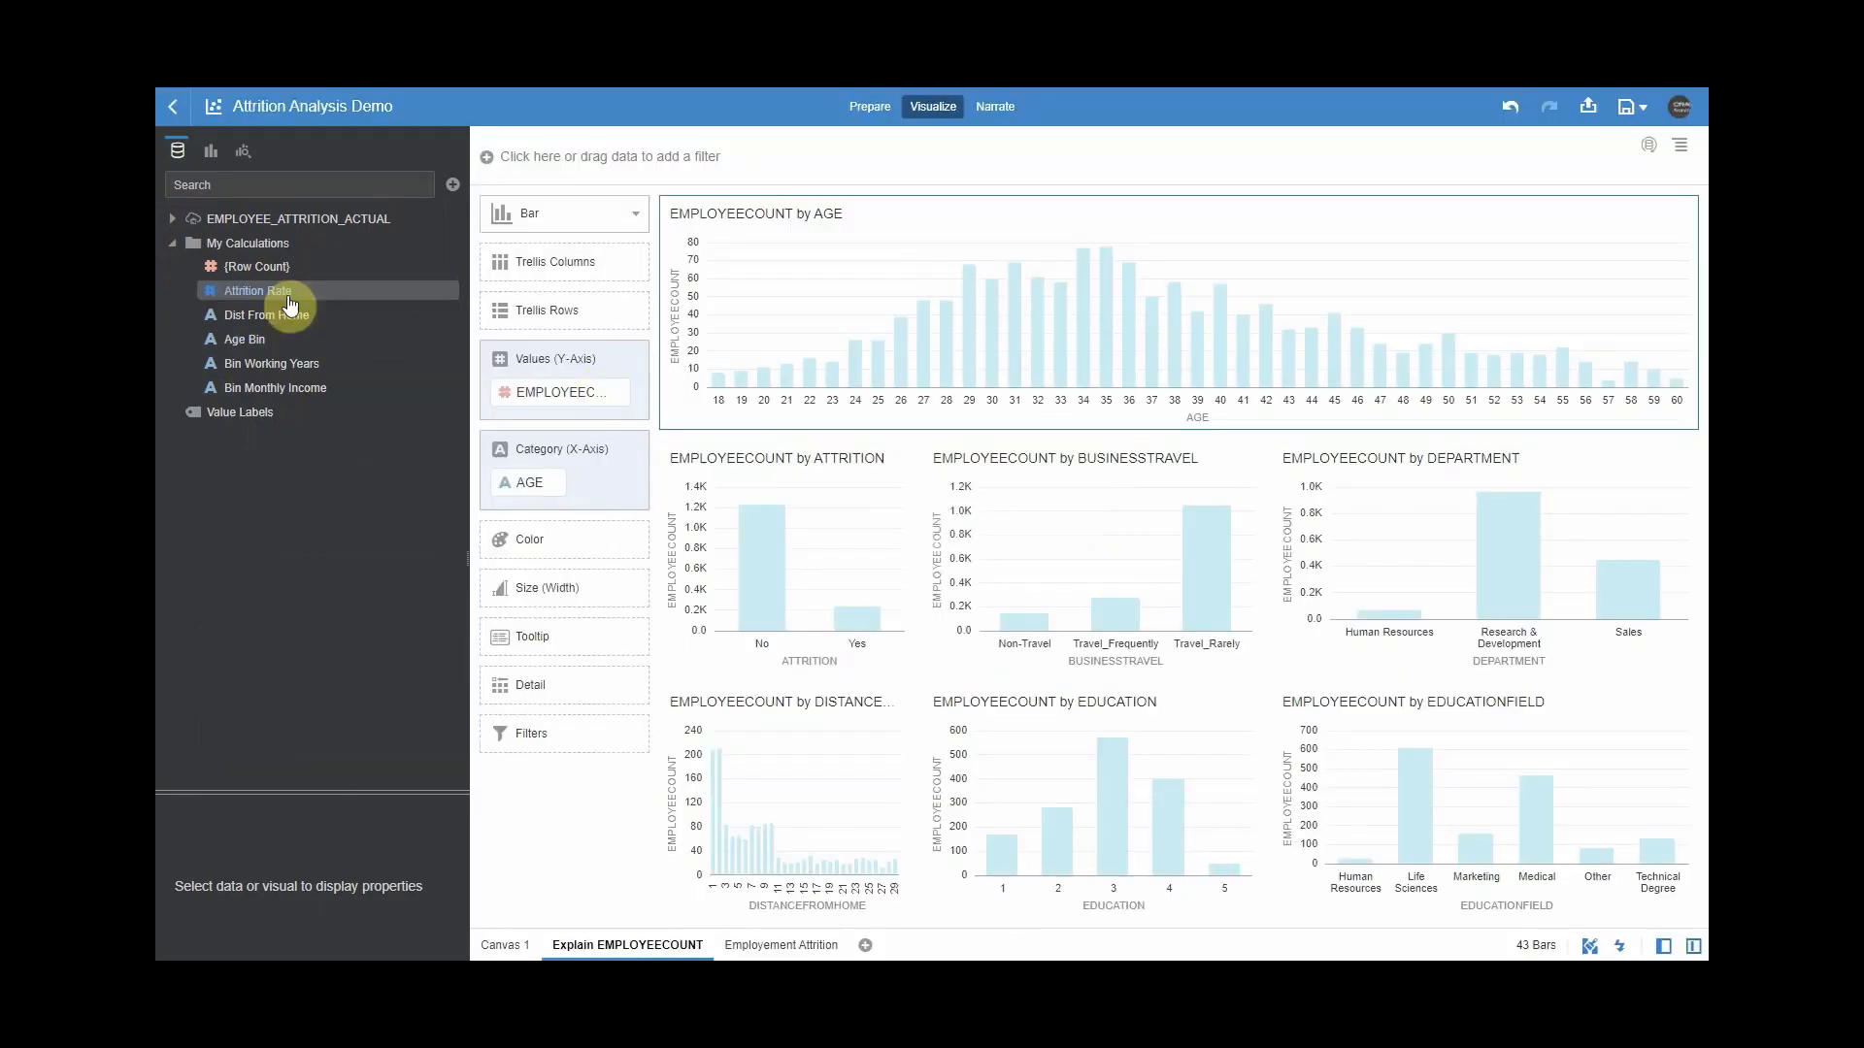
Add Attrition Rate to the EMPLOYEECOUNT by BUSINESSTRAVEL chart as a line plotted on the Y2 axis.
left_click_drag(289, 304, 541, 419)
left_click(544, 427)
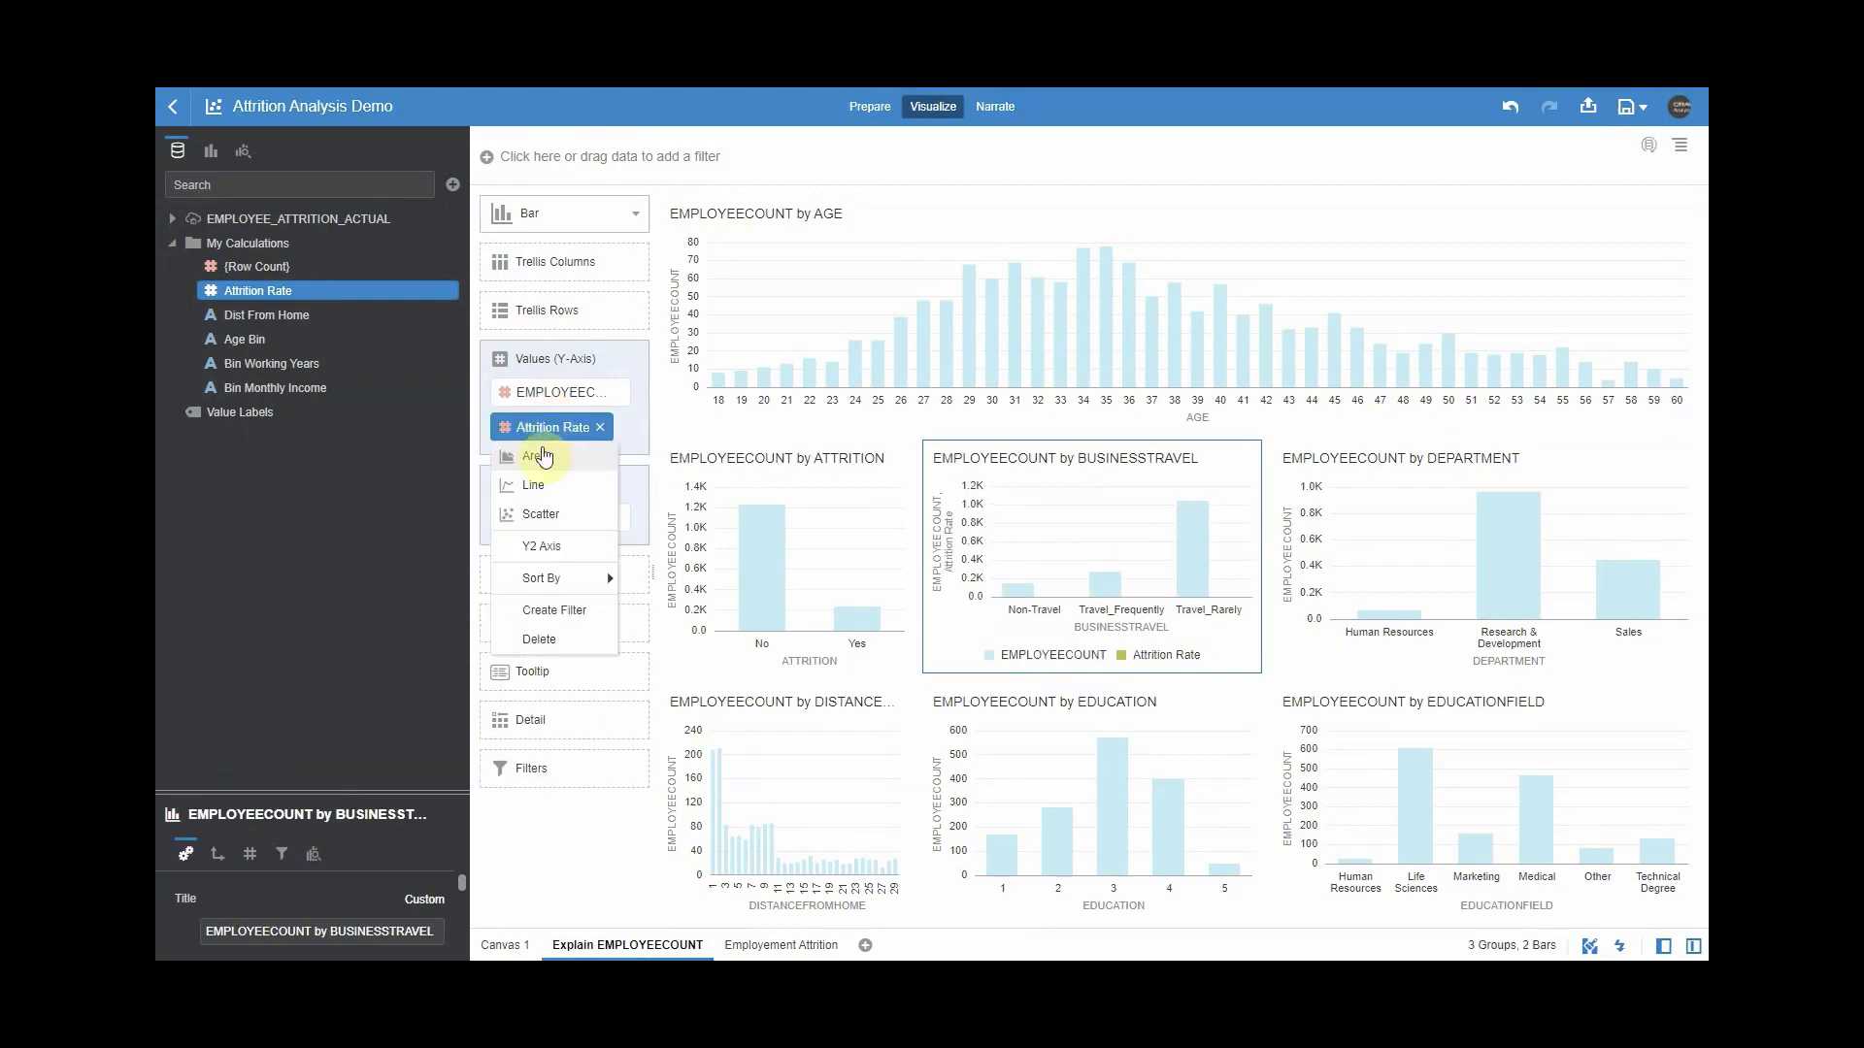
left_click(540, 545)
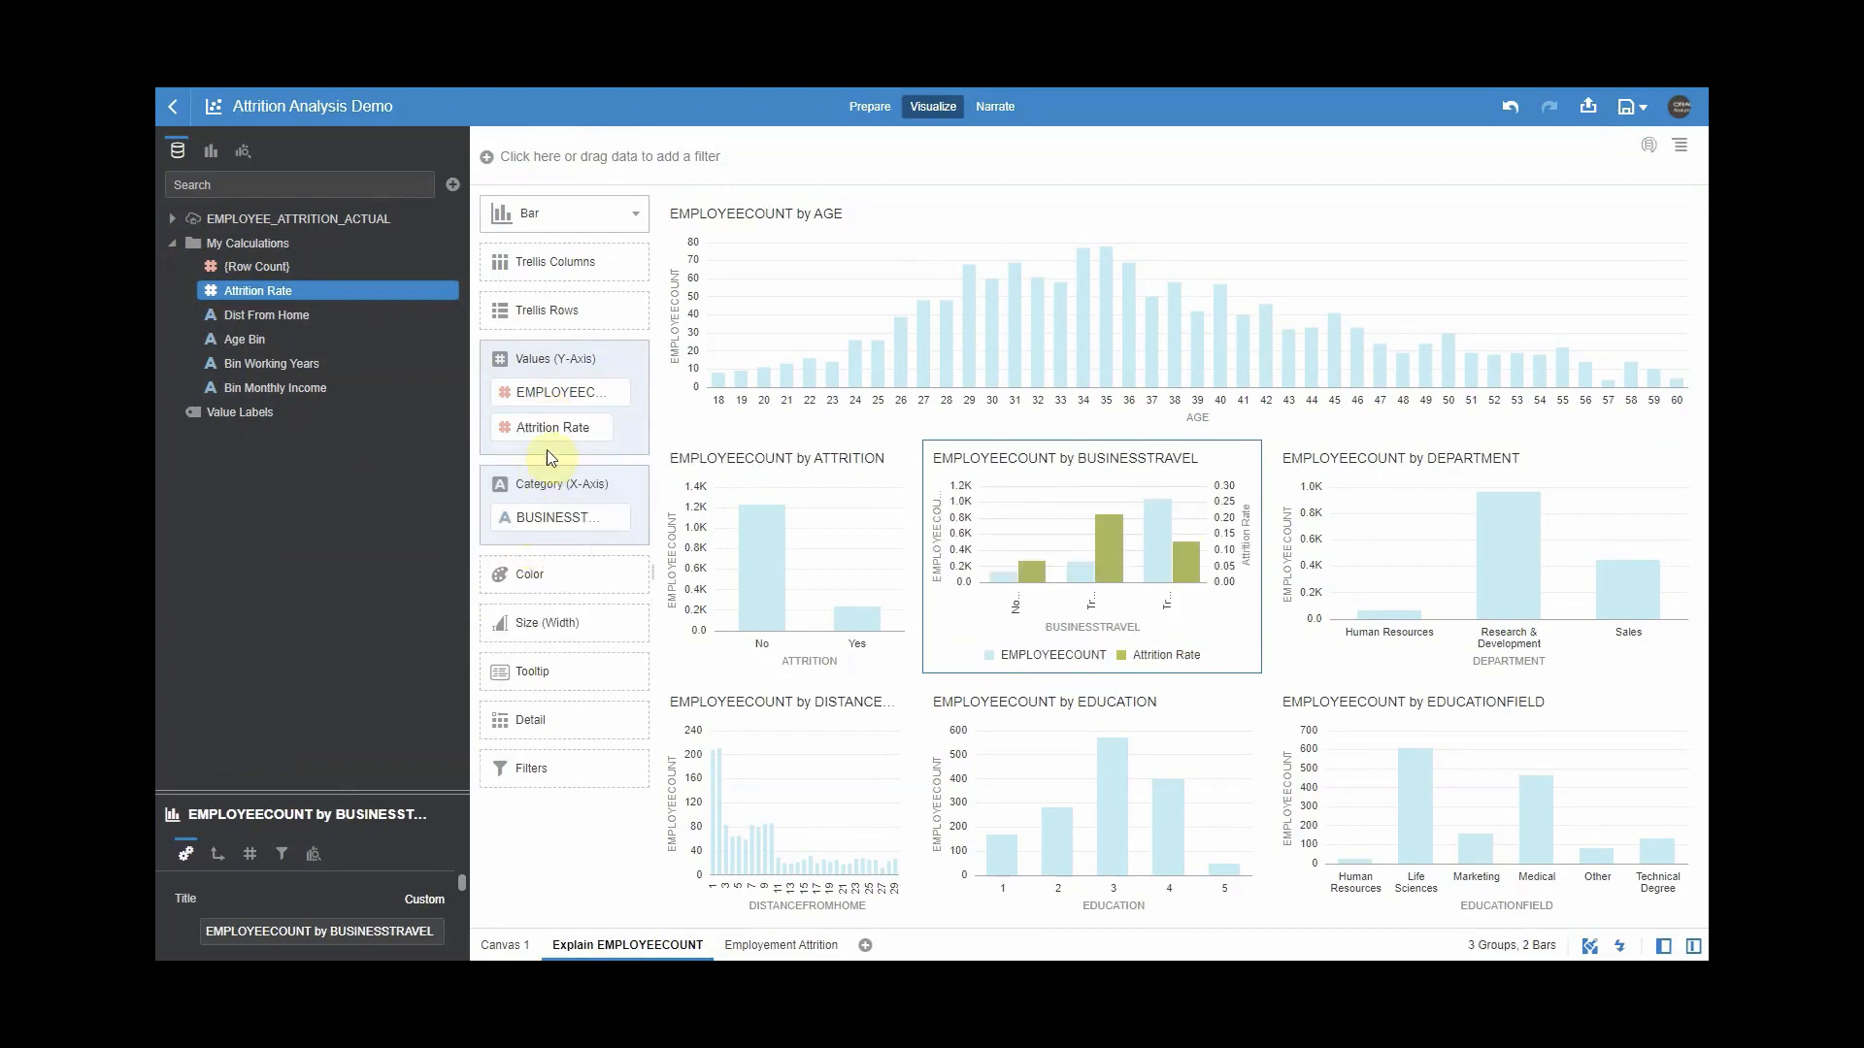
left_click(555, 428)
left_click(544, 487)
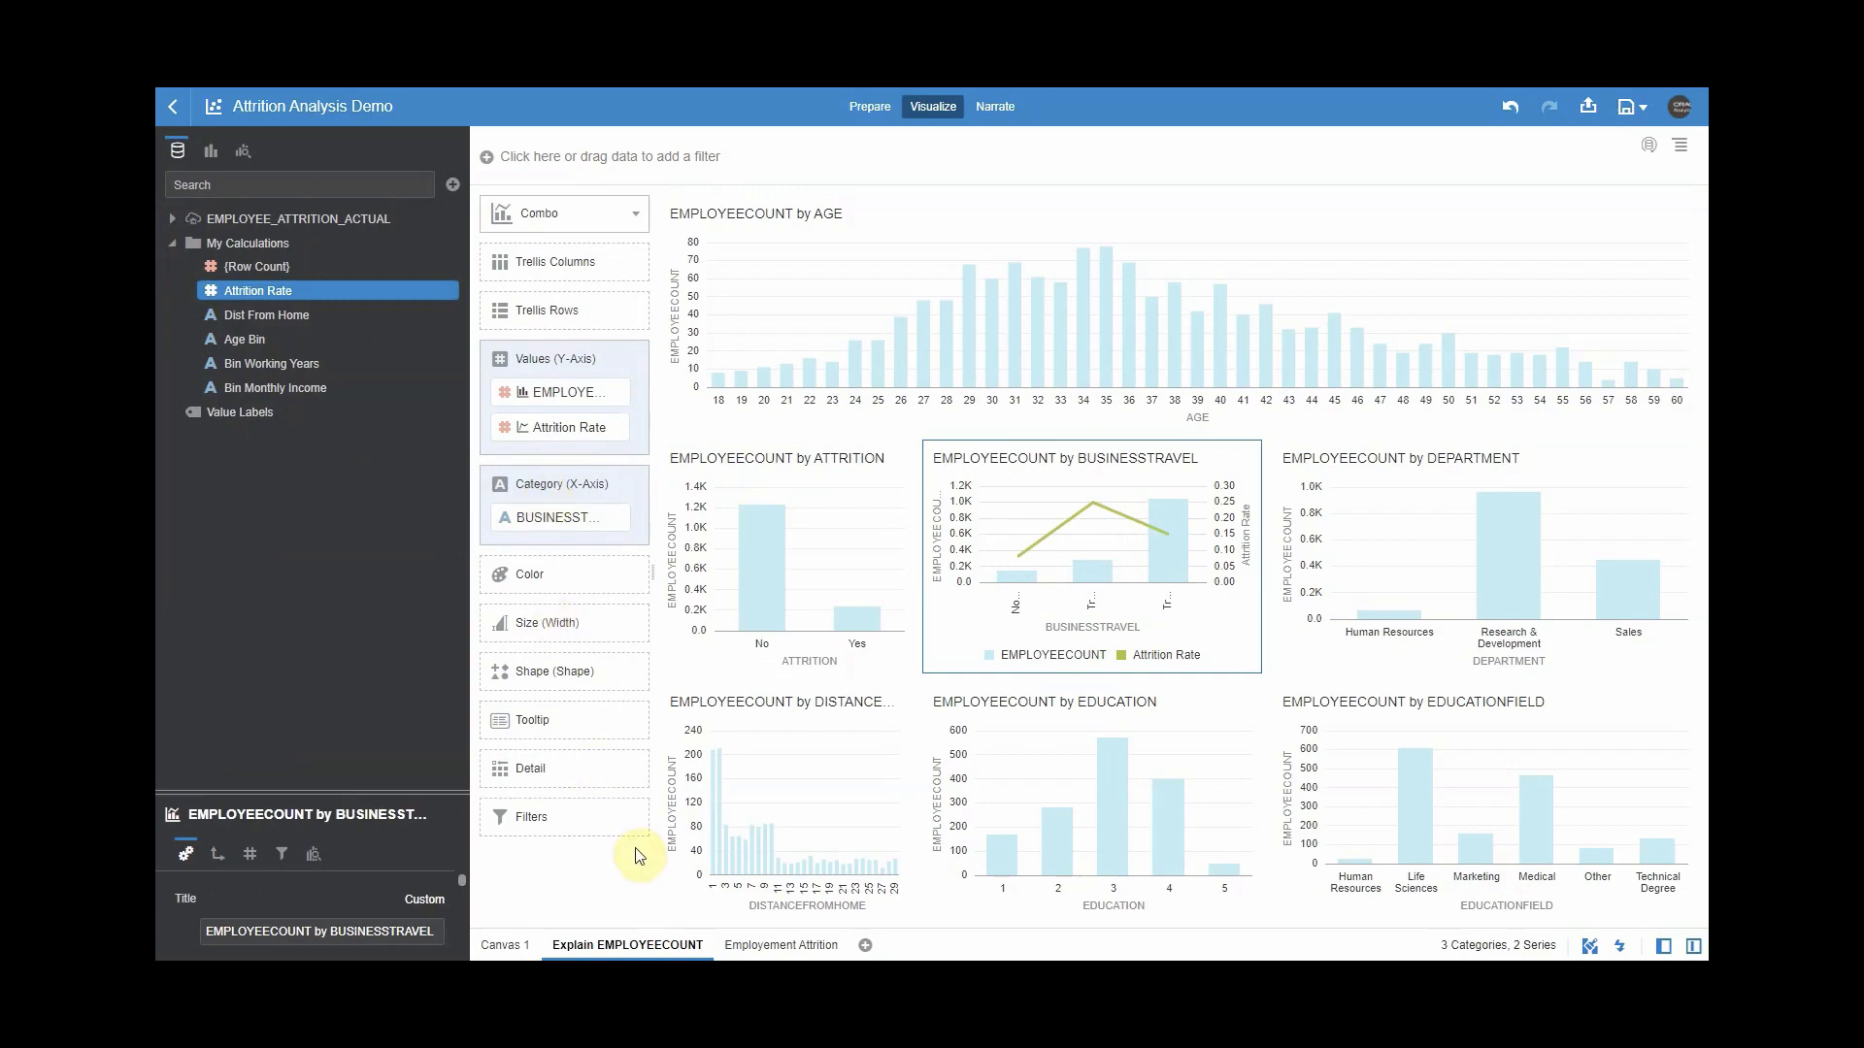
Show the Employement Attrition canvas and hide the data and visualization settings panes to enlarge the charts.
left_click(744, 950)
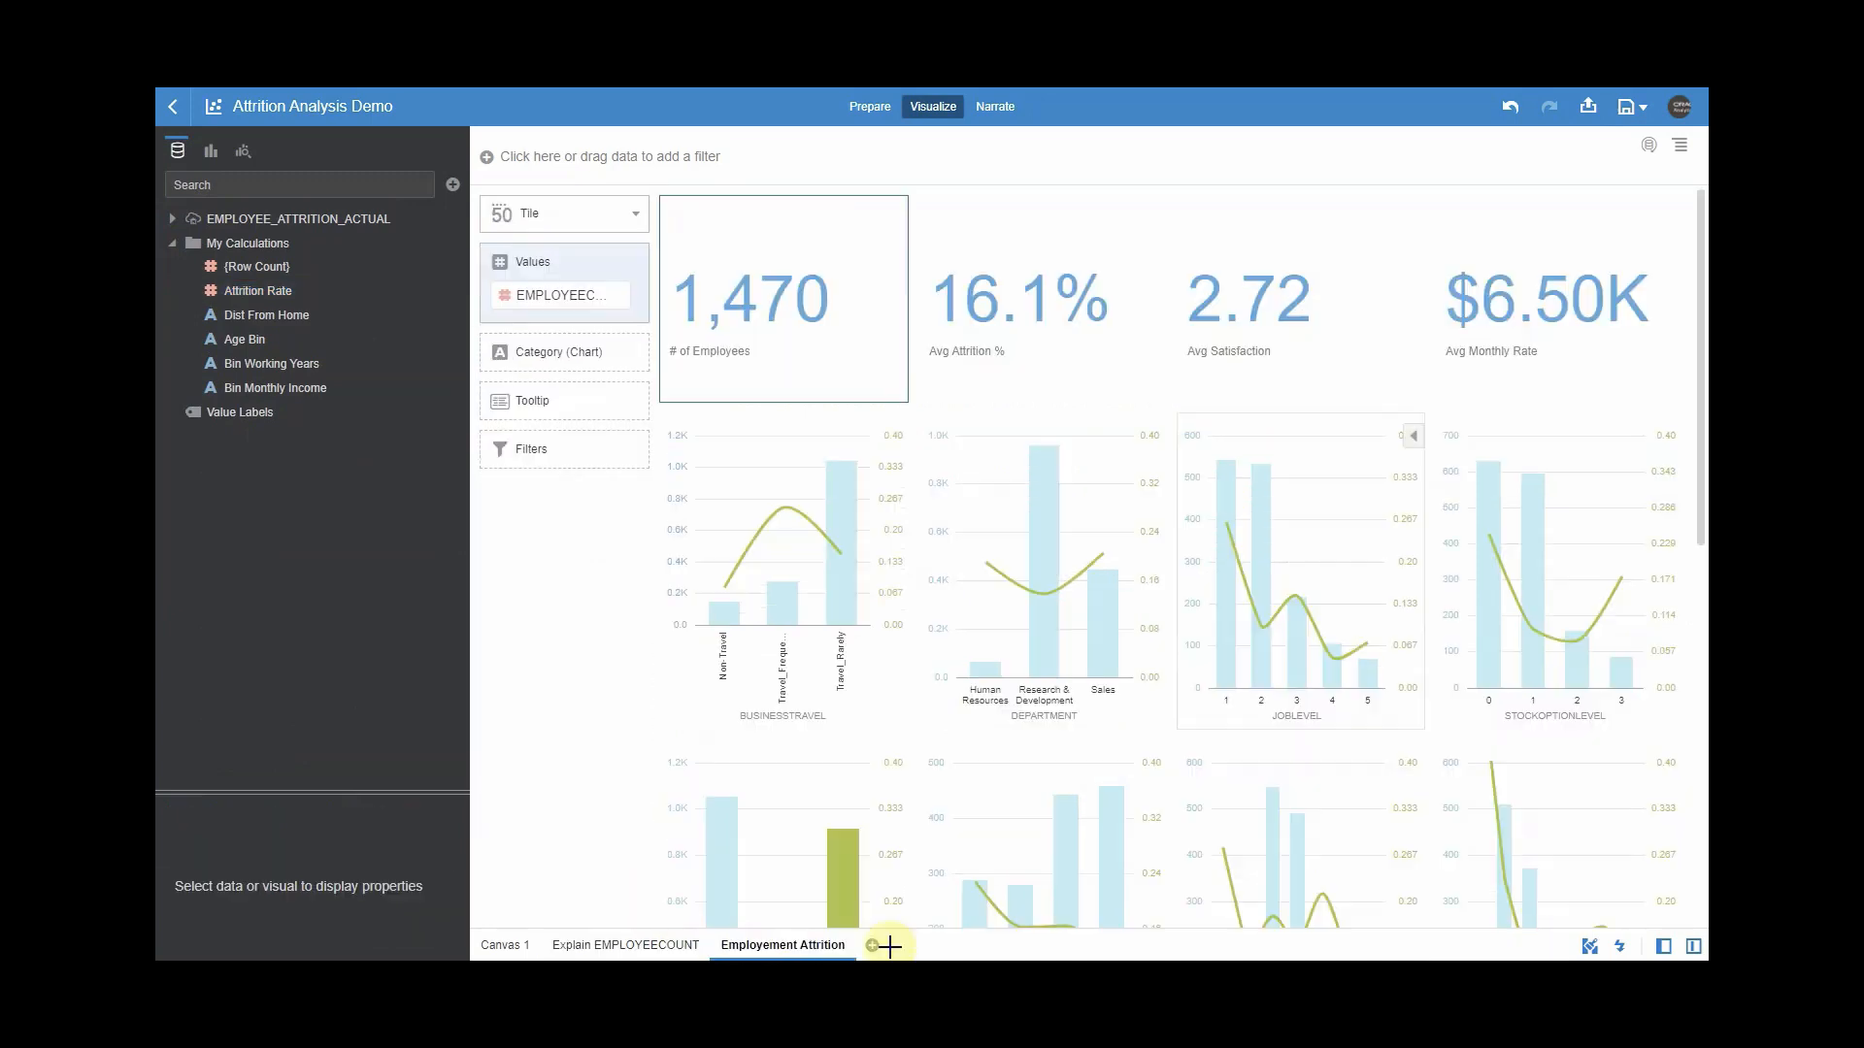
left_click(1666, 949)
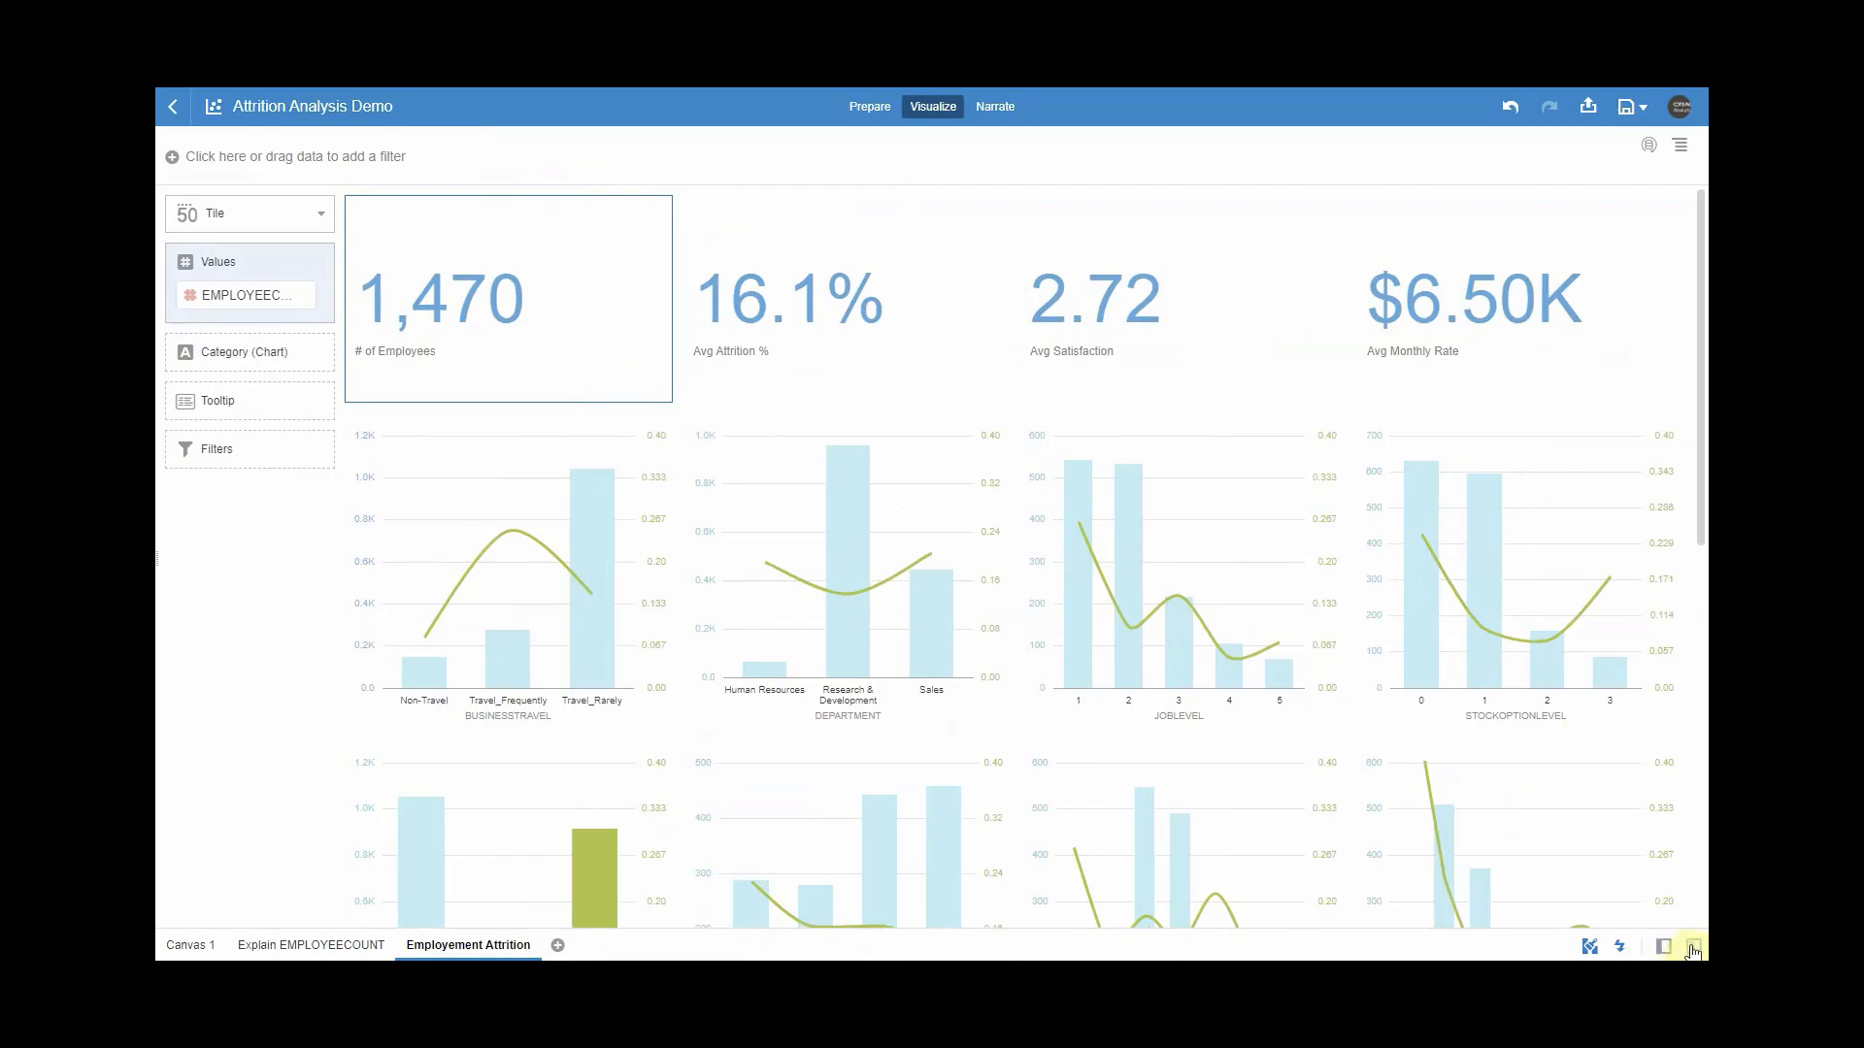
left_click(1693, 947)
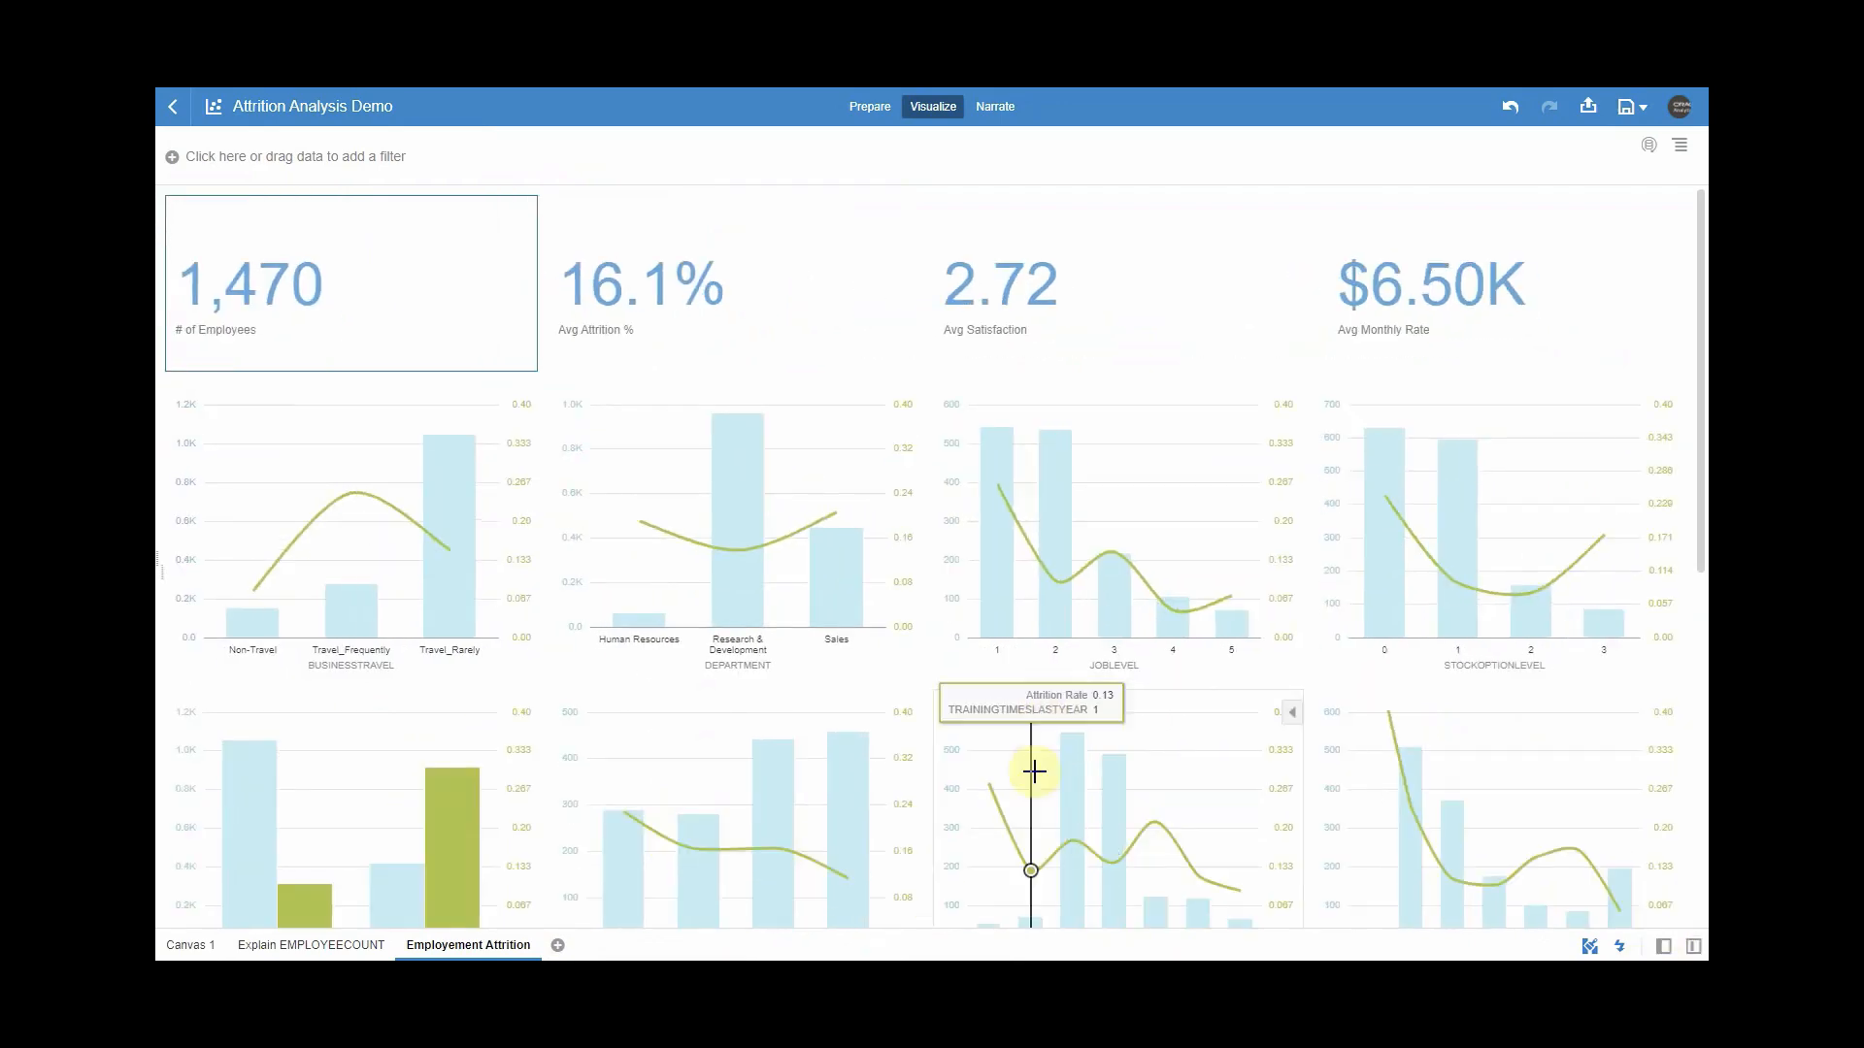
Examine attrition rates and employee counts across the stock option level, department, business travel and marital status charts.
mouse_move(1700, 346)
left_mouse_down()
mouse_move(1703, 716)
mouse_move(1701, 360)
left_mouse_up()
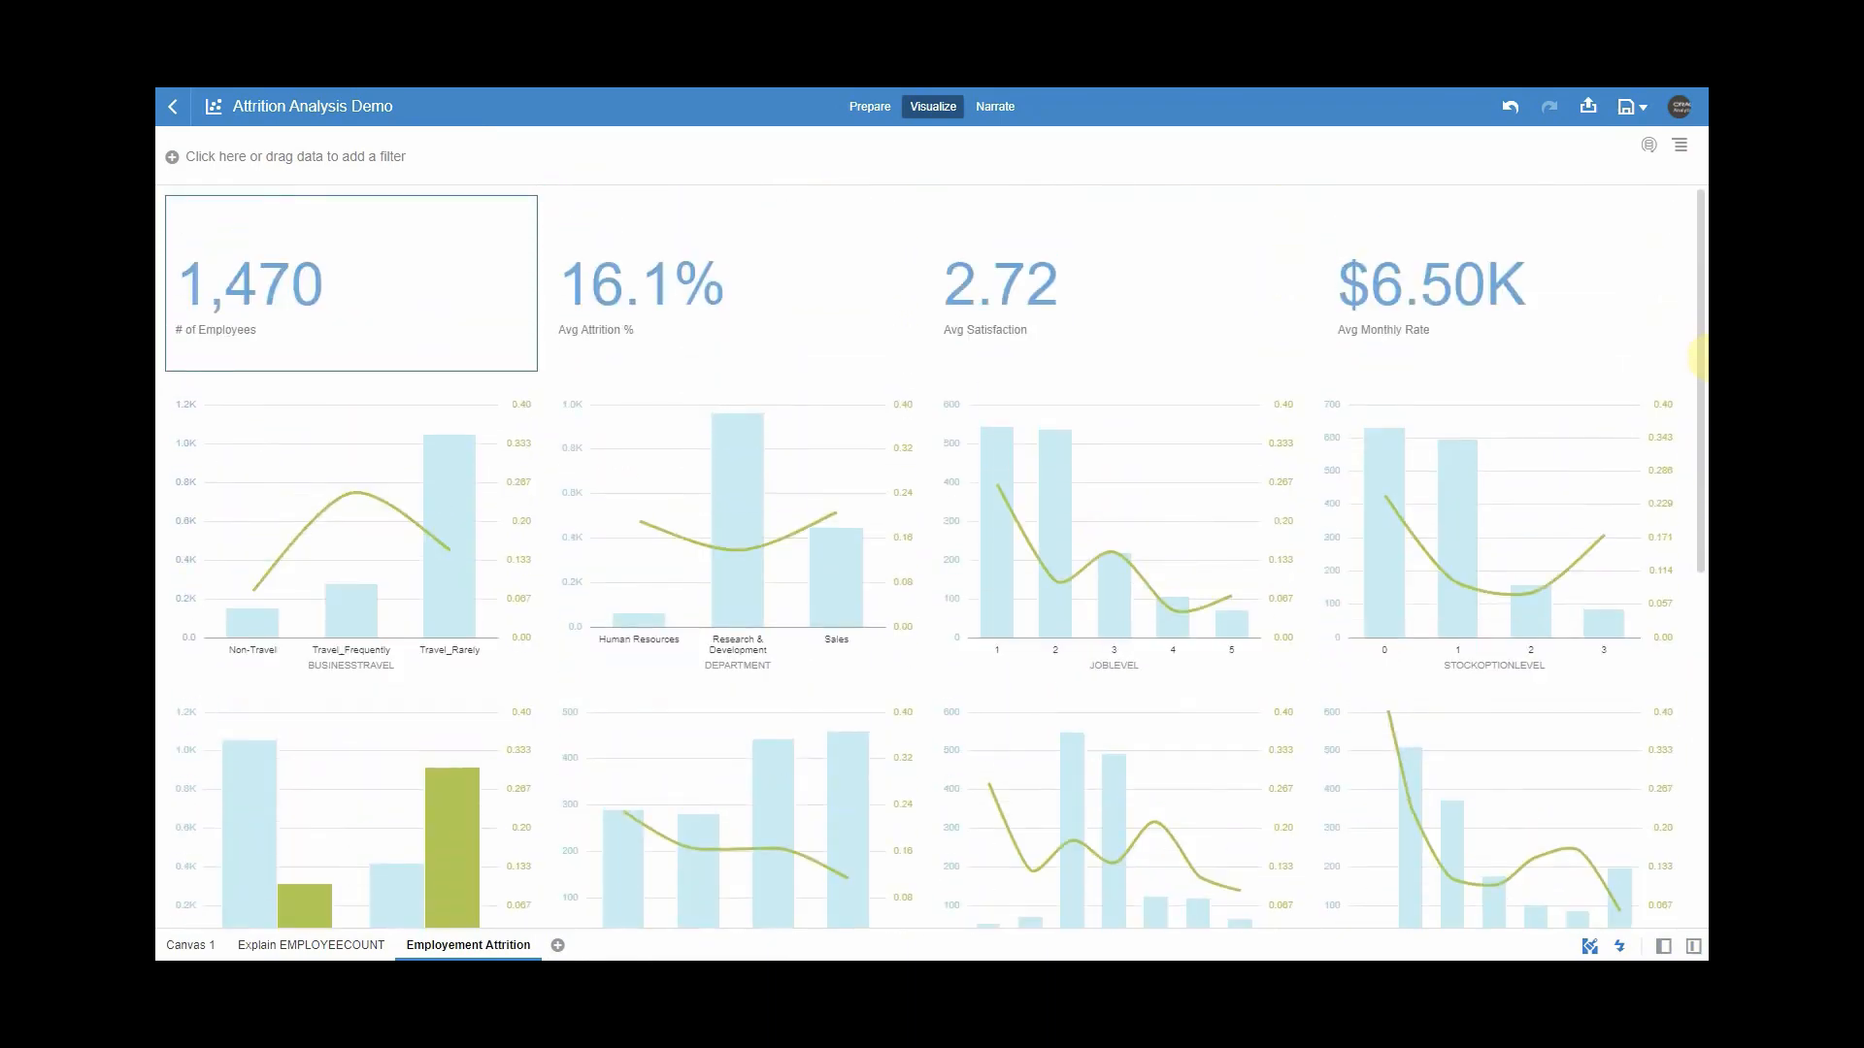
mouse_move(1390, 525)
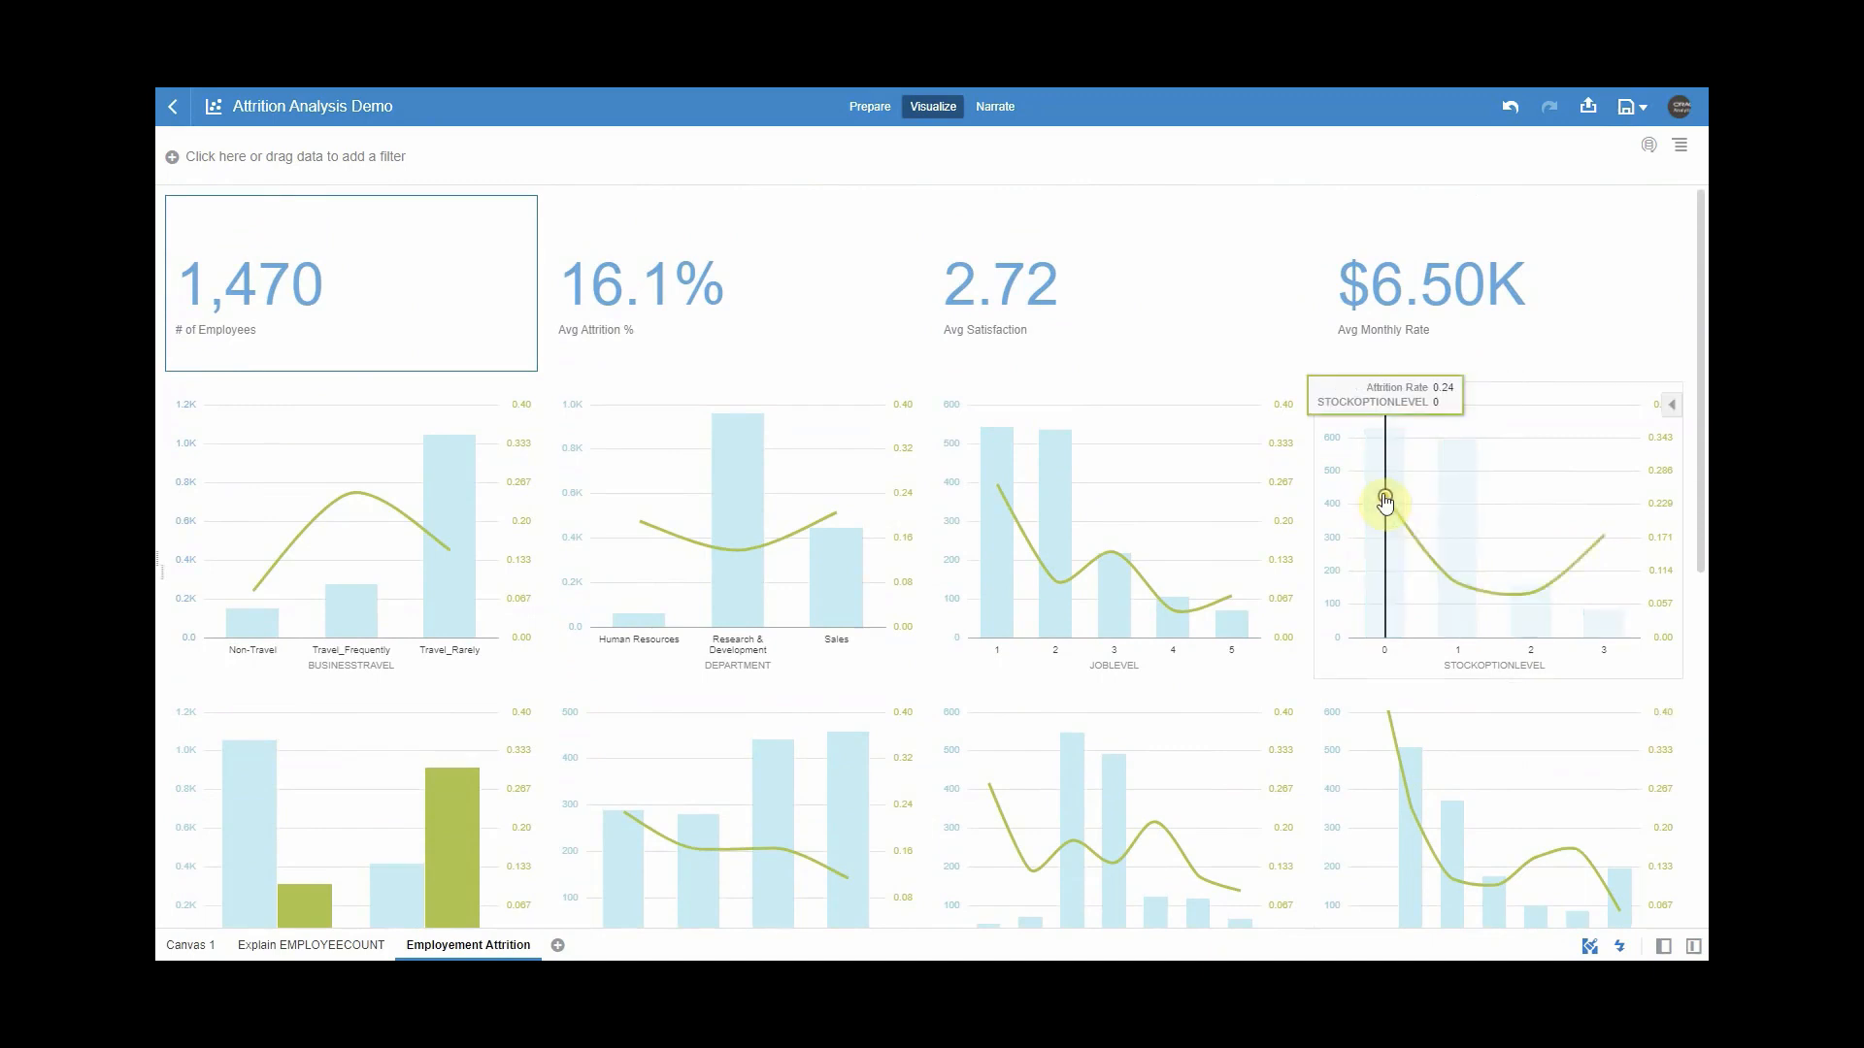
mouse_move(850, 532)
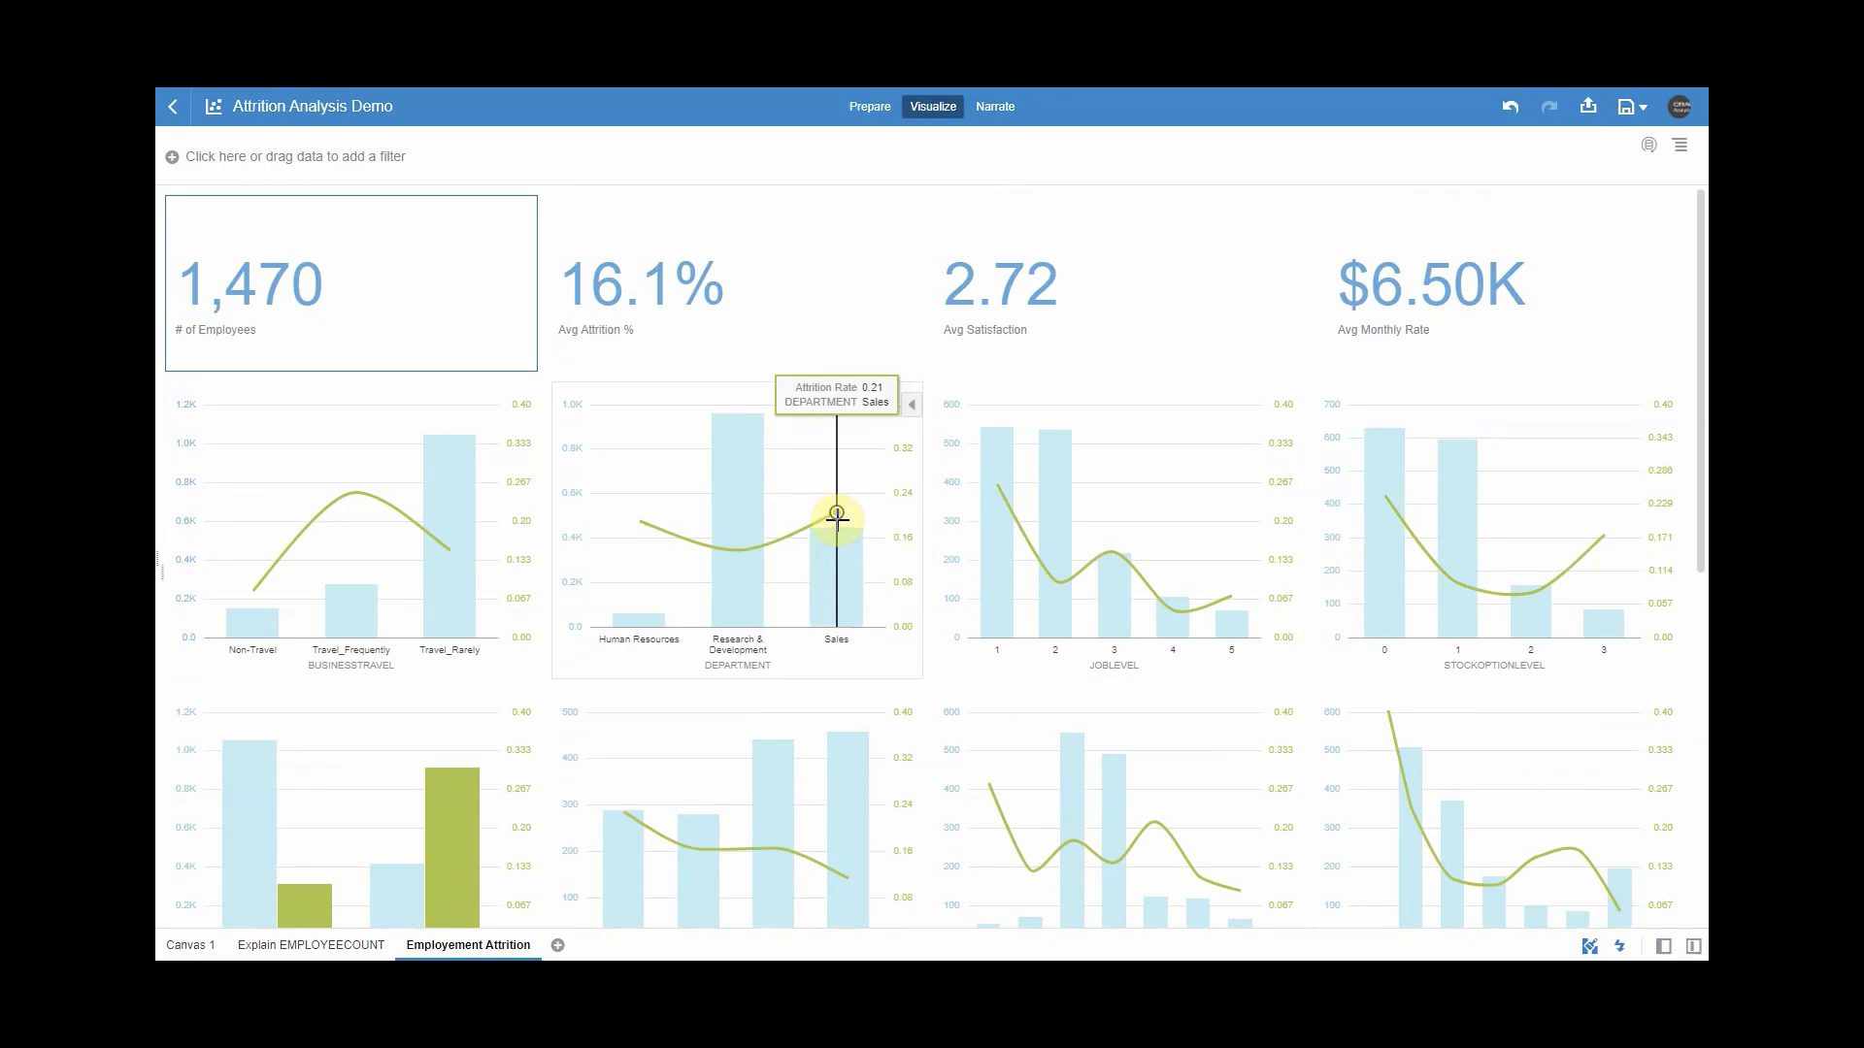
mouse_move(325, 537)
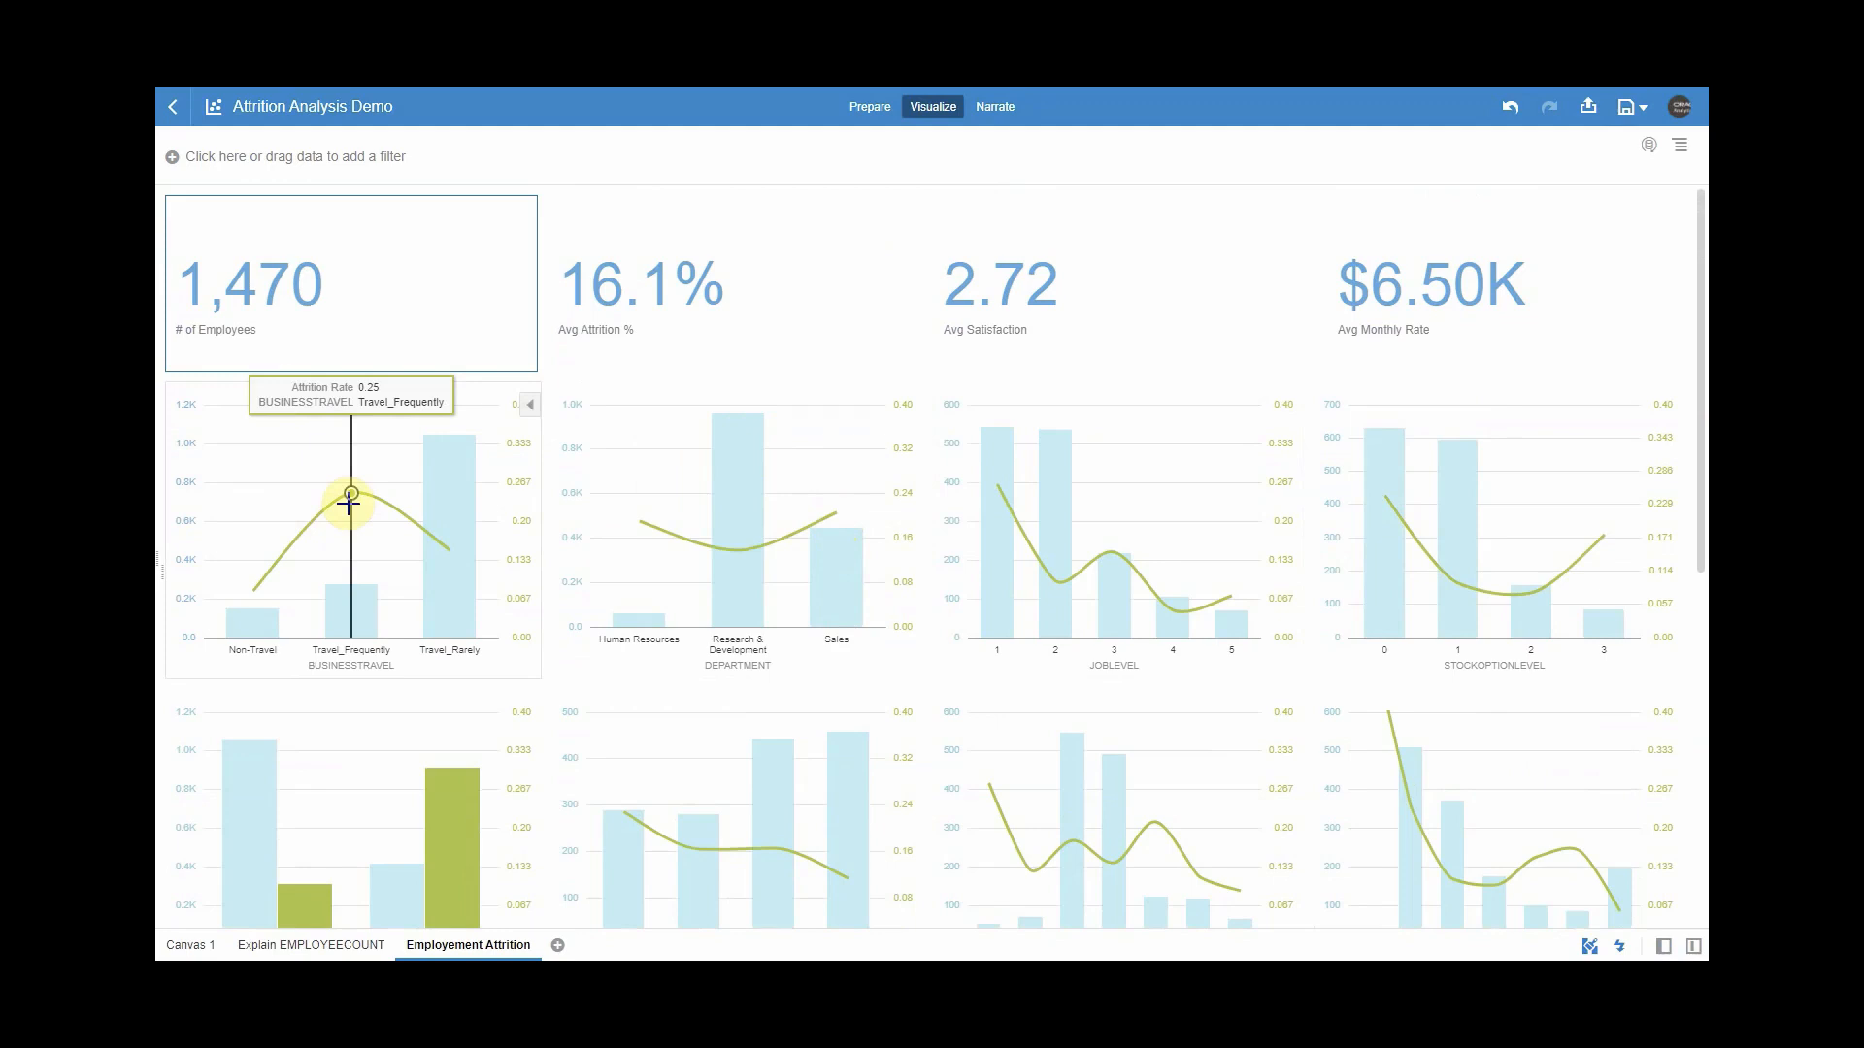
scroll(1068, 746, "down", 3)
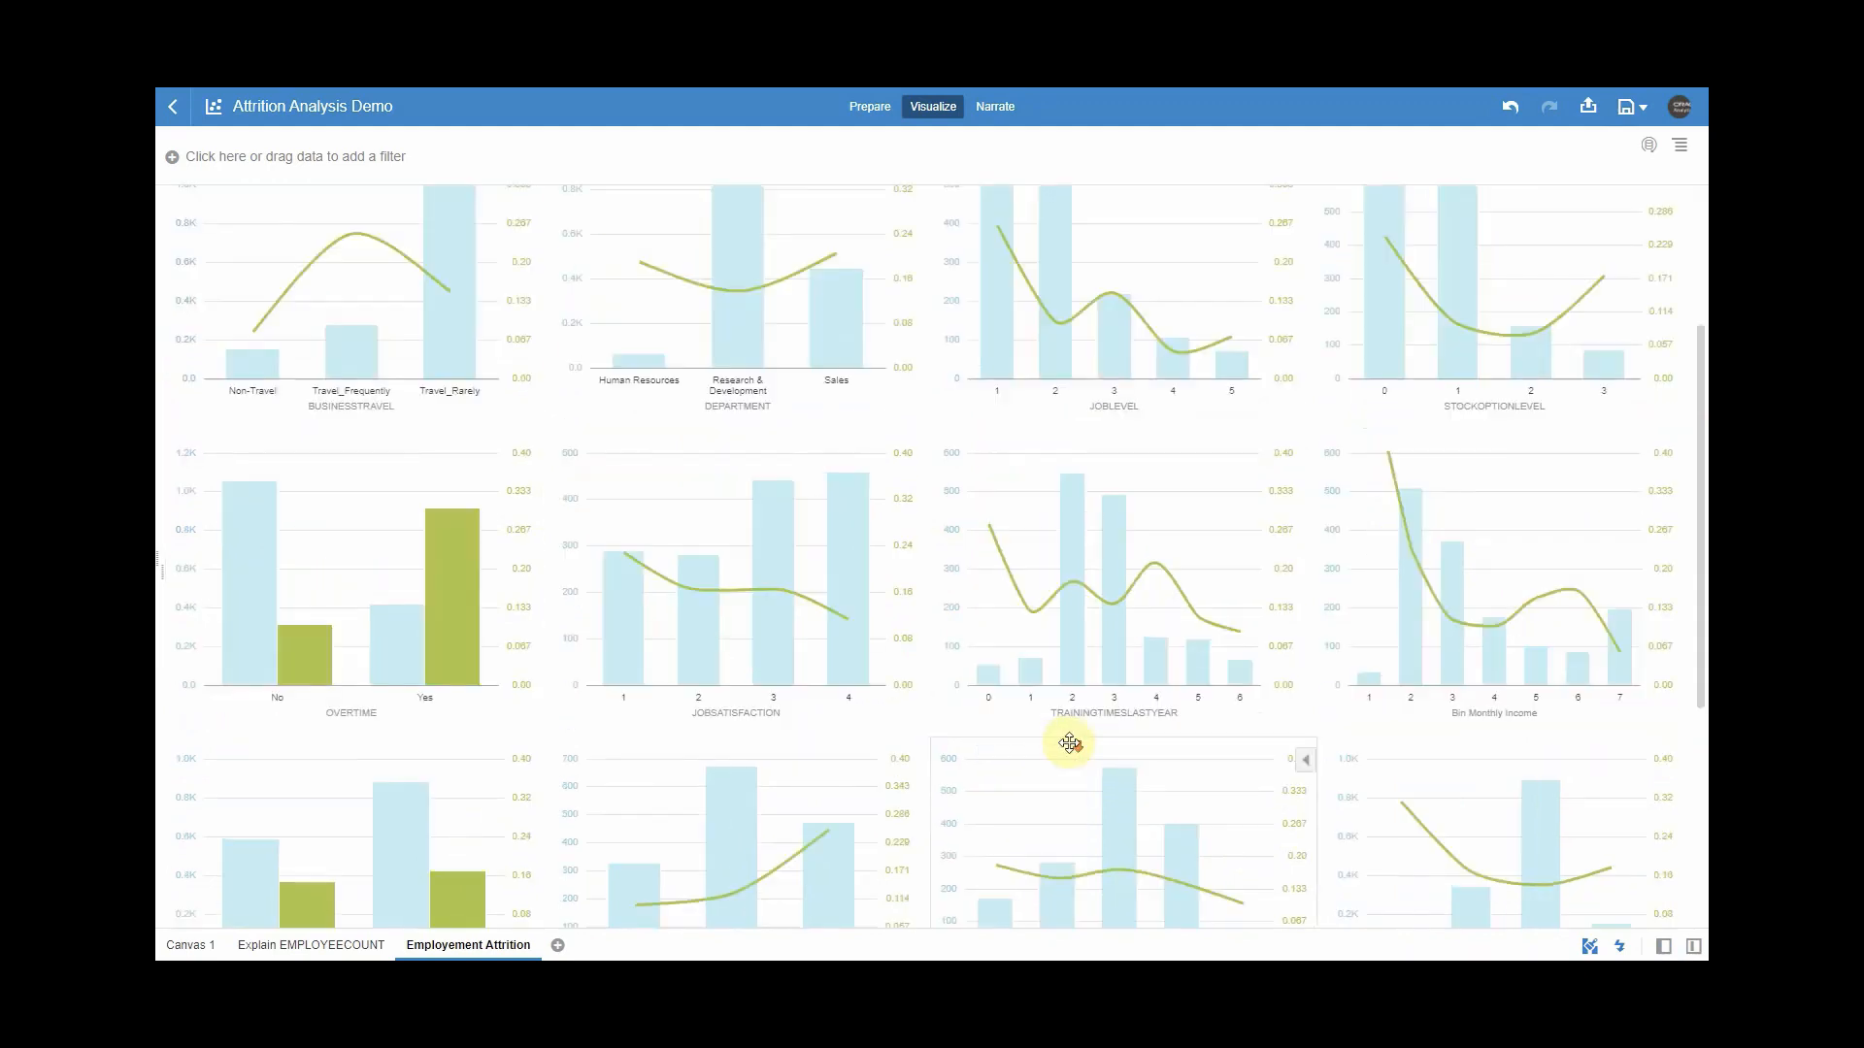
scroll(1068, 743, "down", 3)
mouse_move(828, 665)
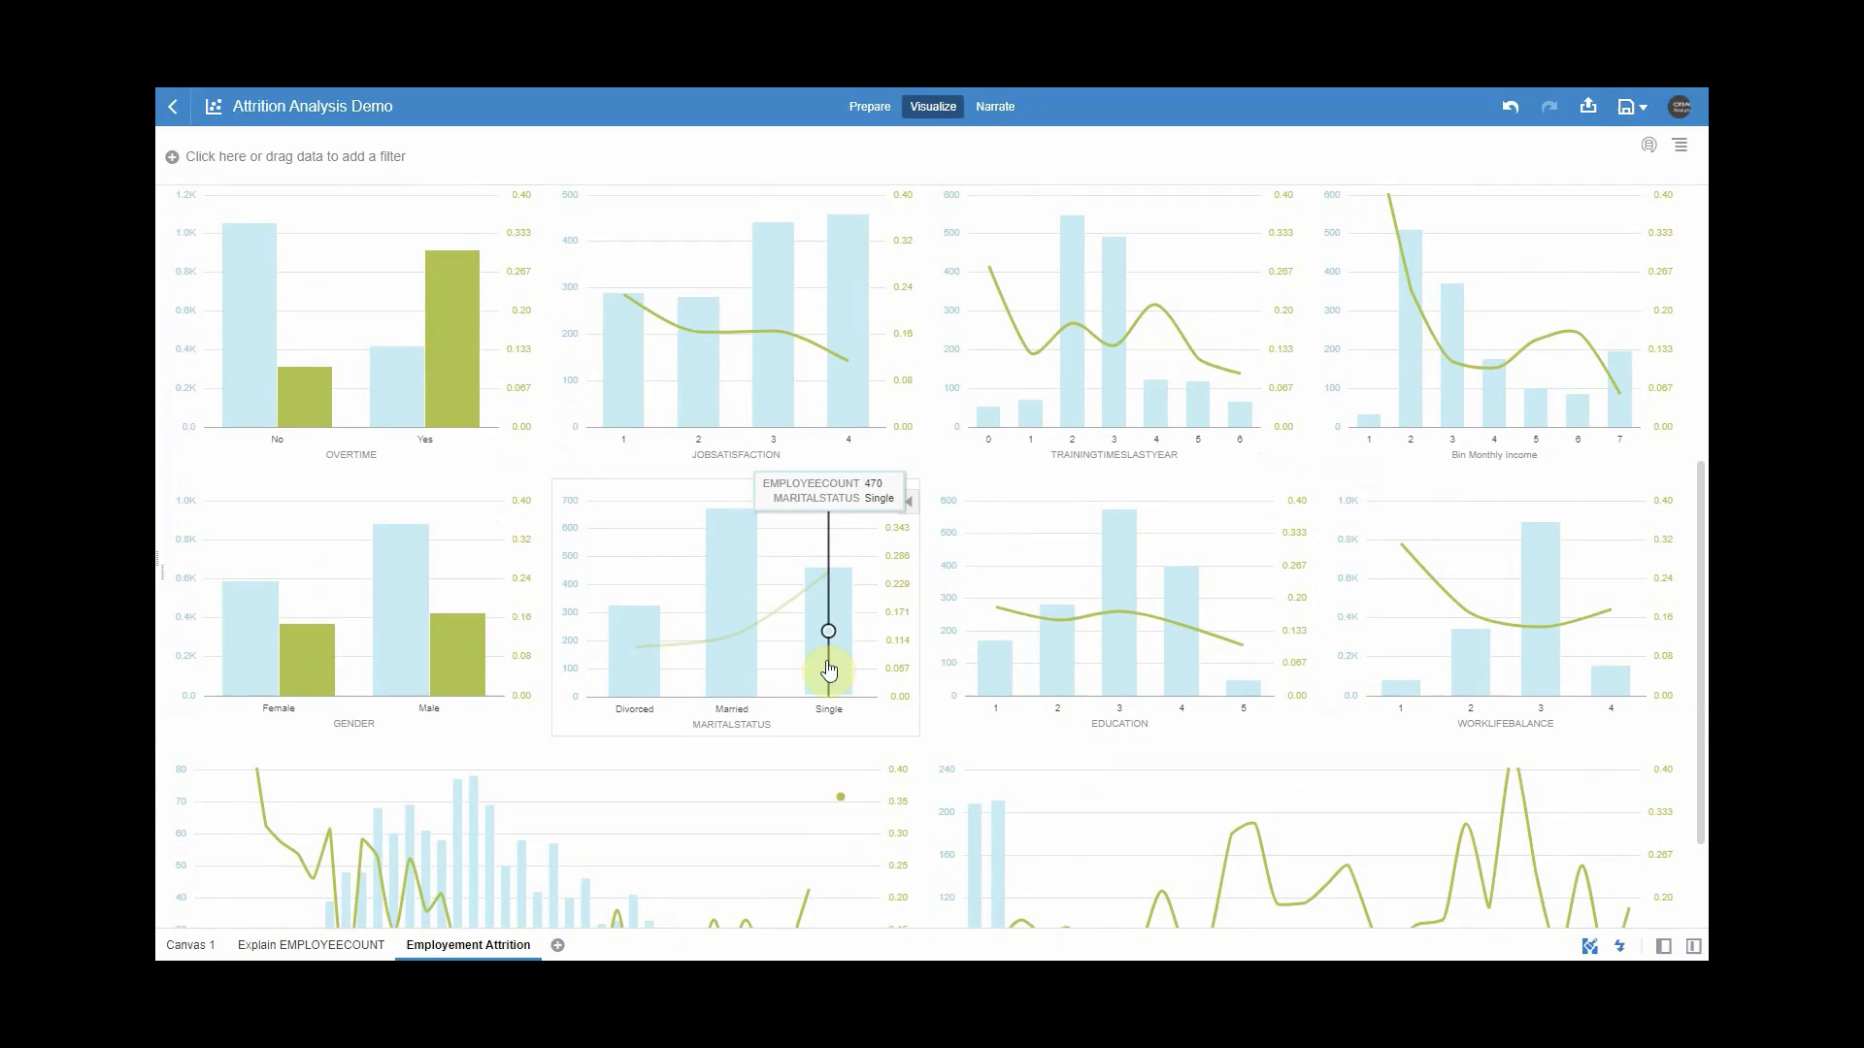
Filter the whole canvas to Single employees using the MARITALSTATUS chart and review the filtered tiles and charts.
right_click(802, 505)
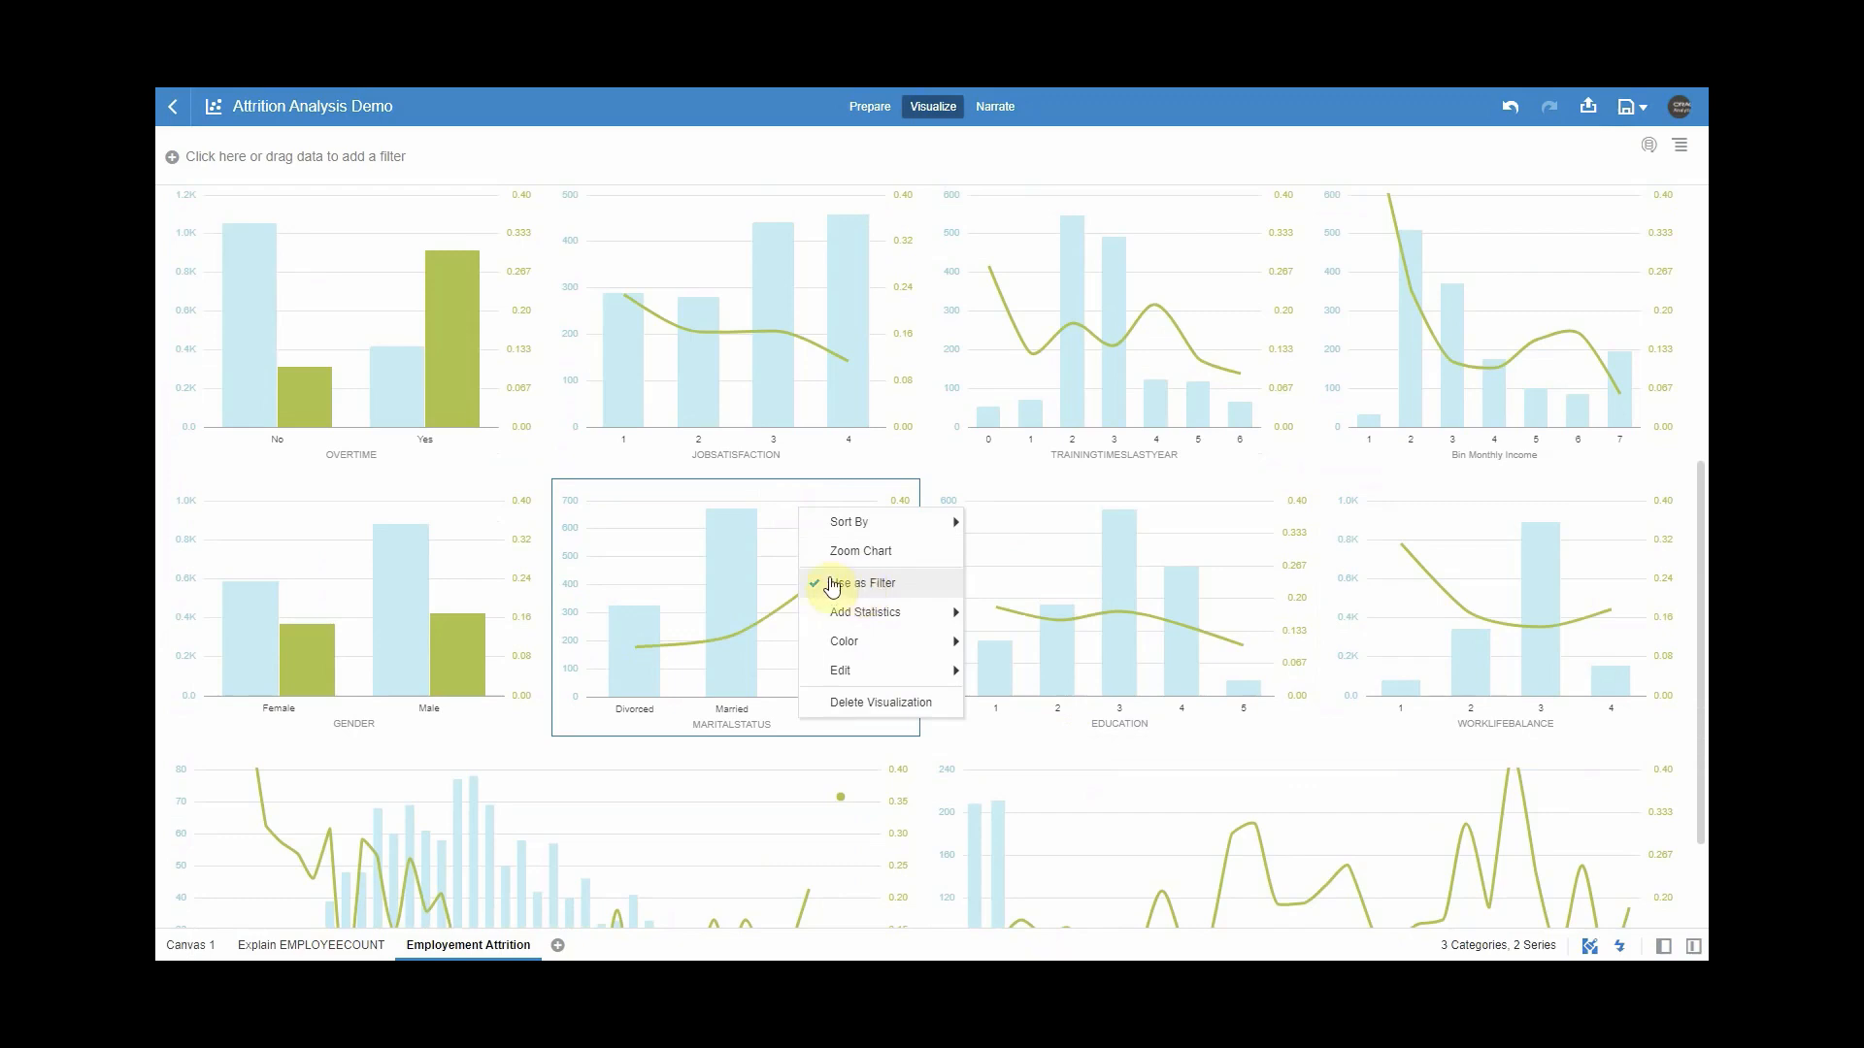
left_click(641, 552)
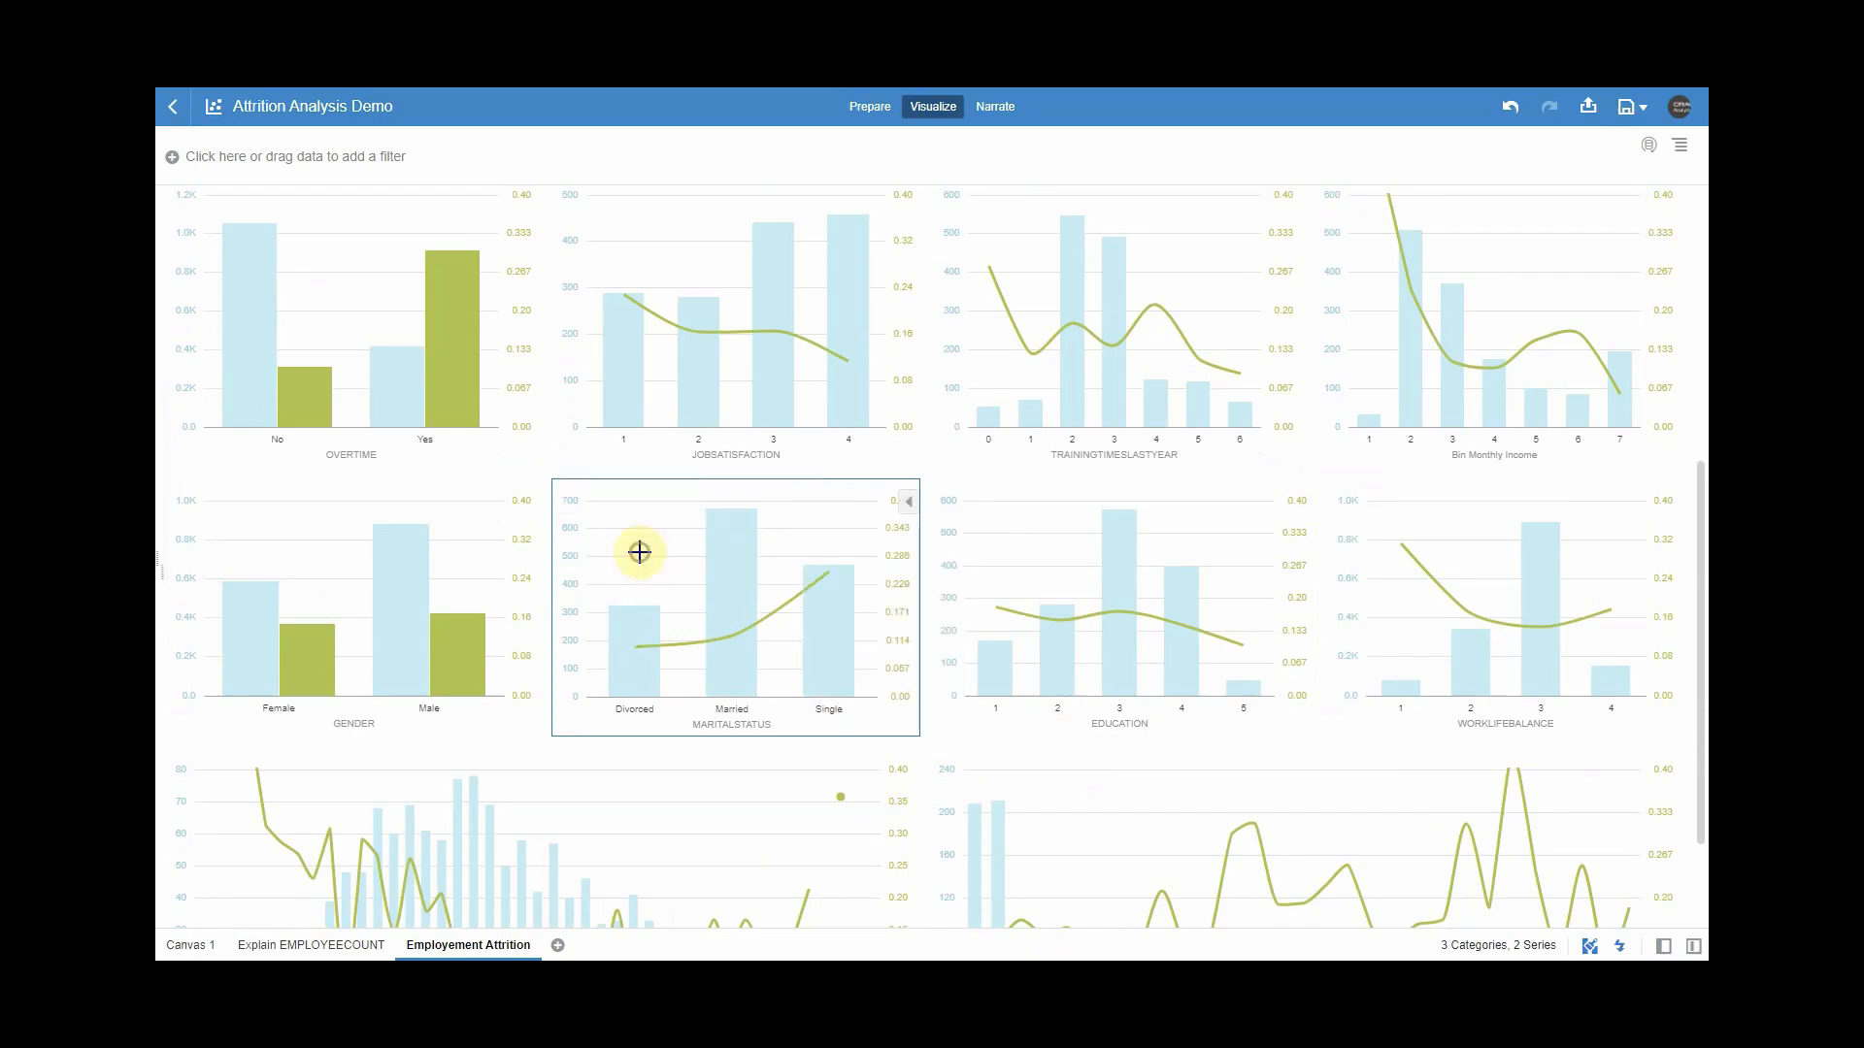
left_click(826, 636)
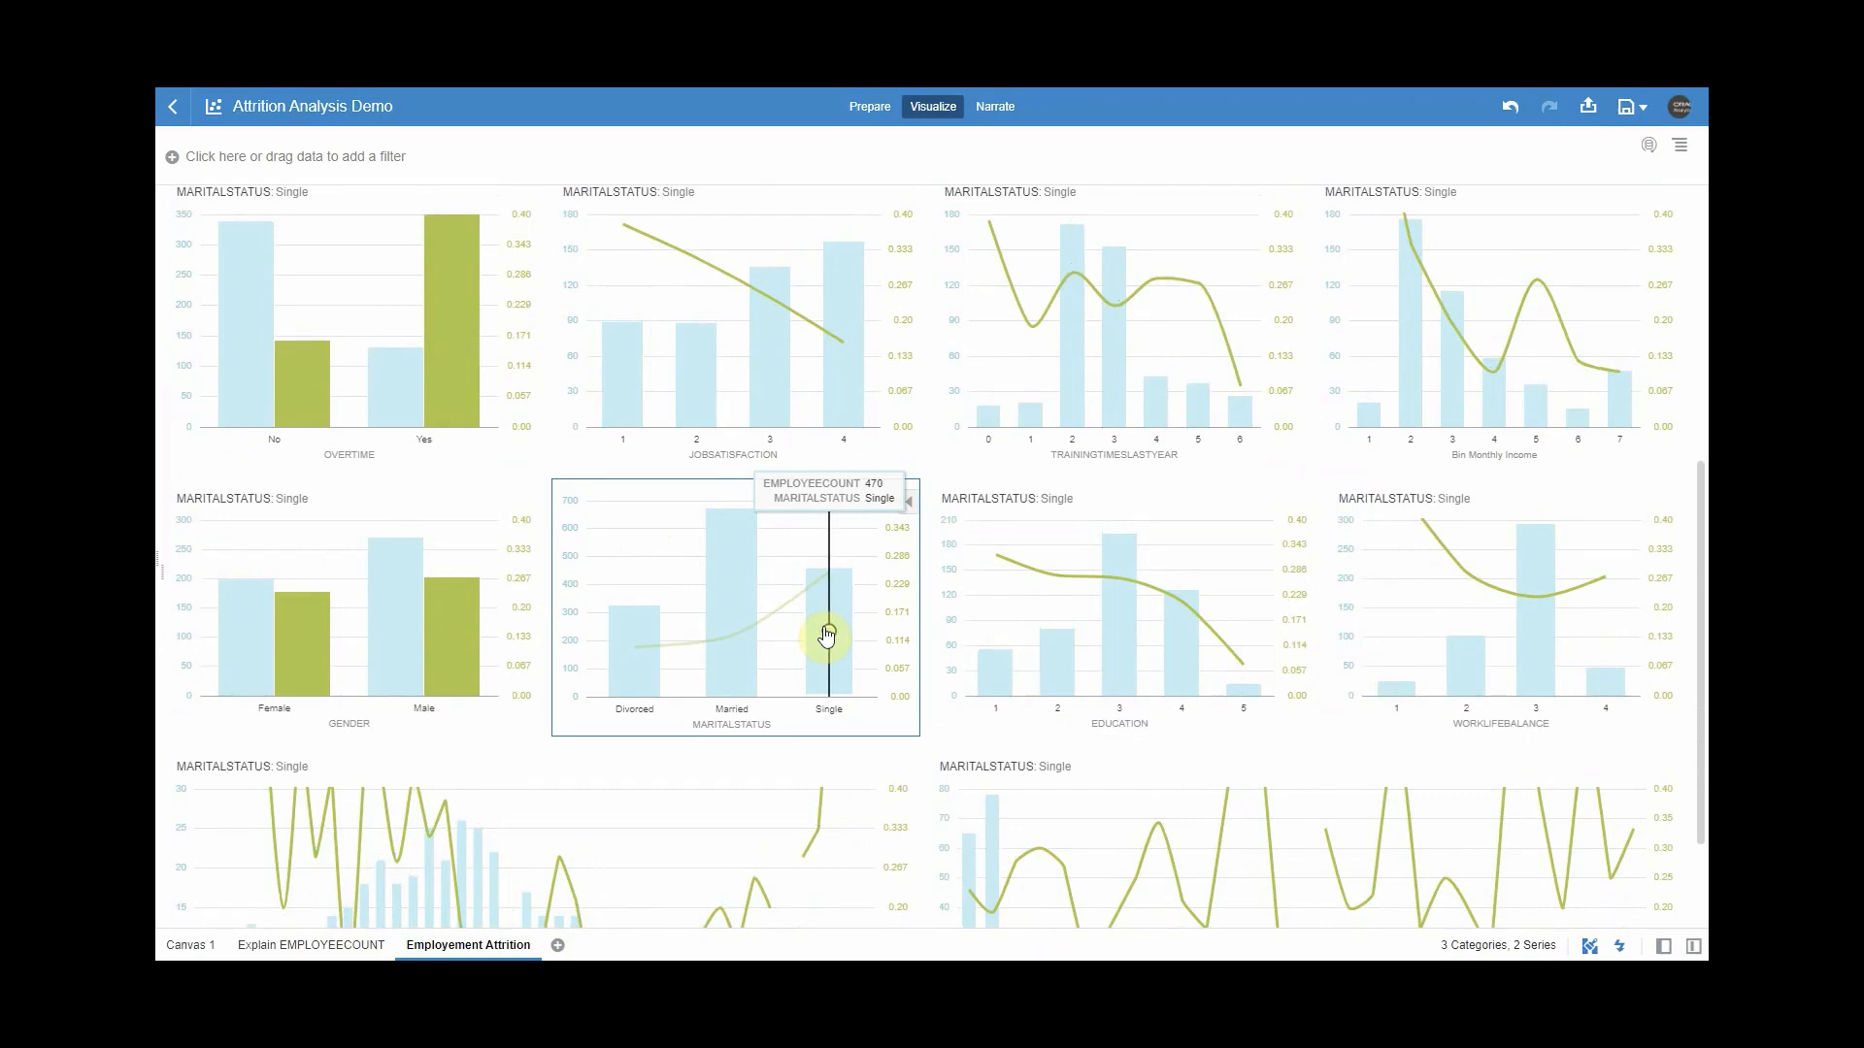
scroll(1197, 474, "up", 3)
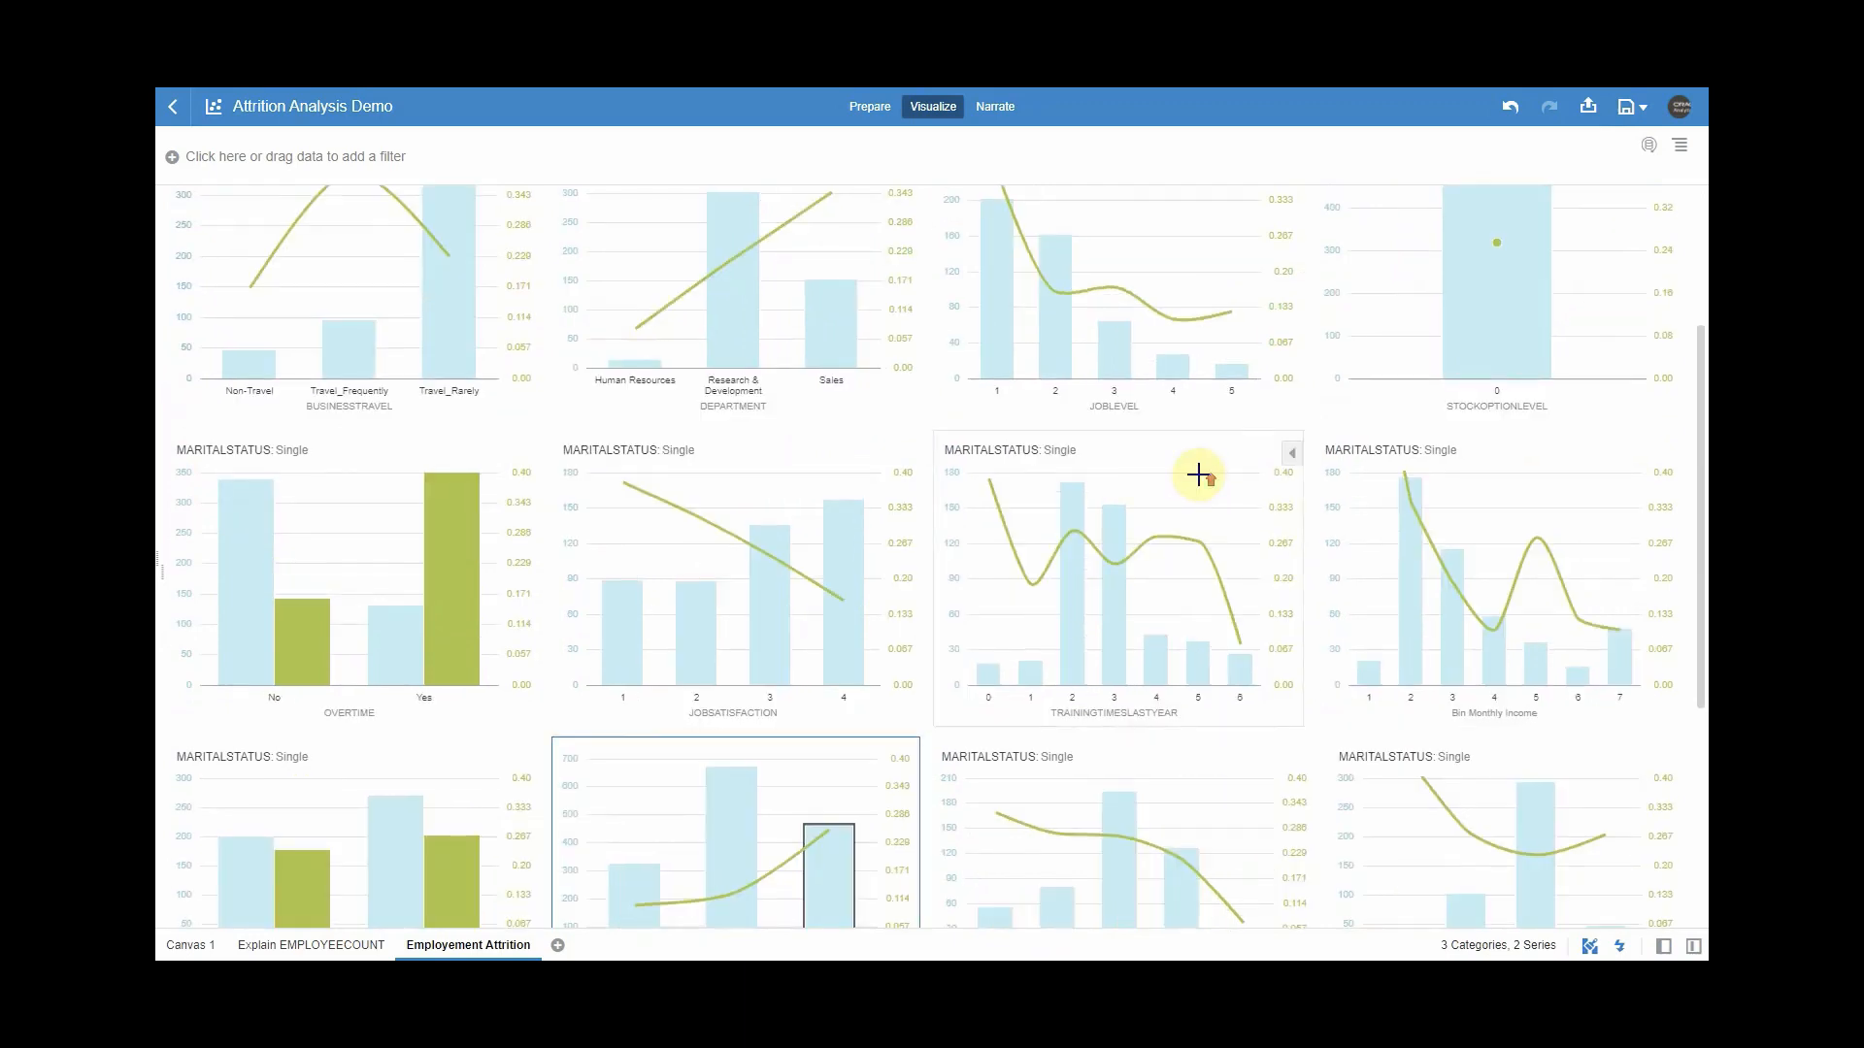
scroll(1198, 474, "up", 3)
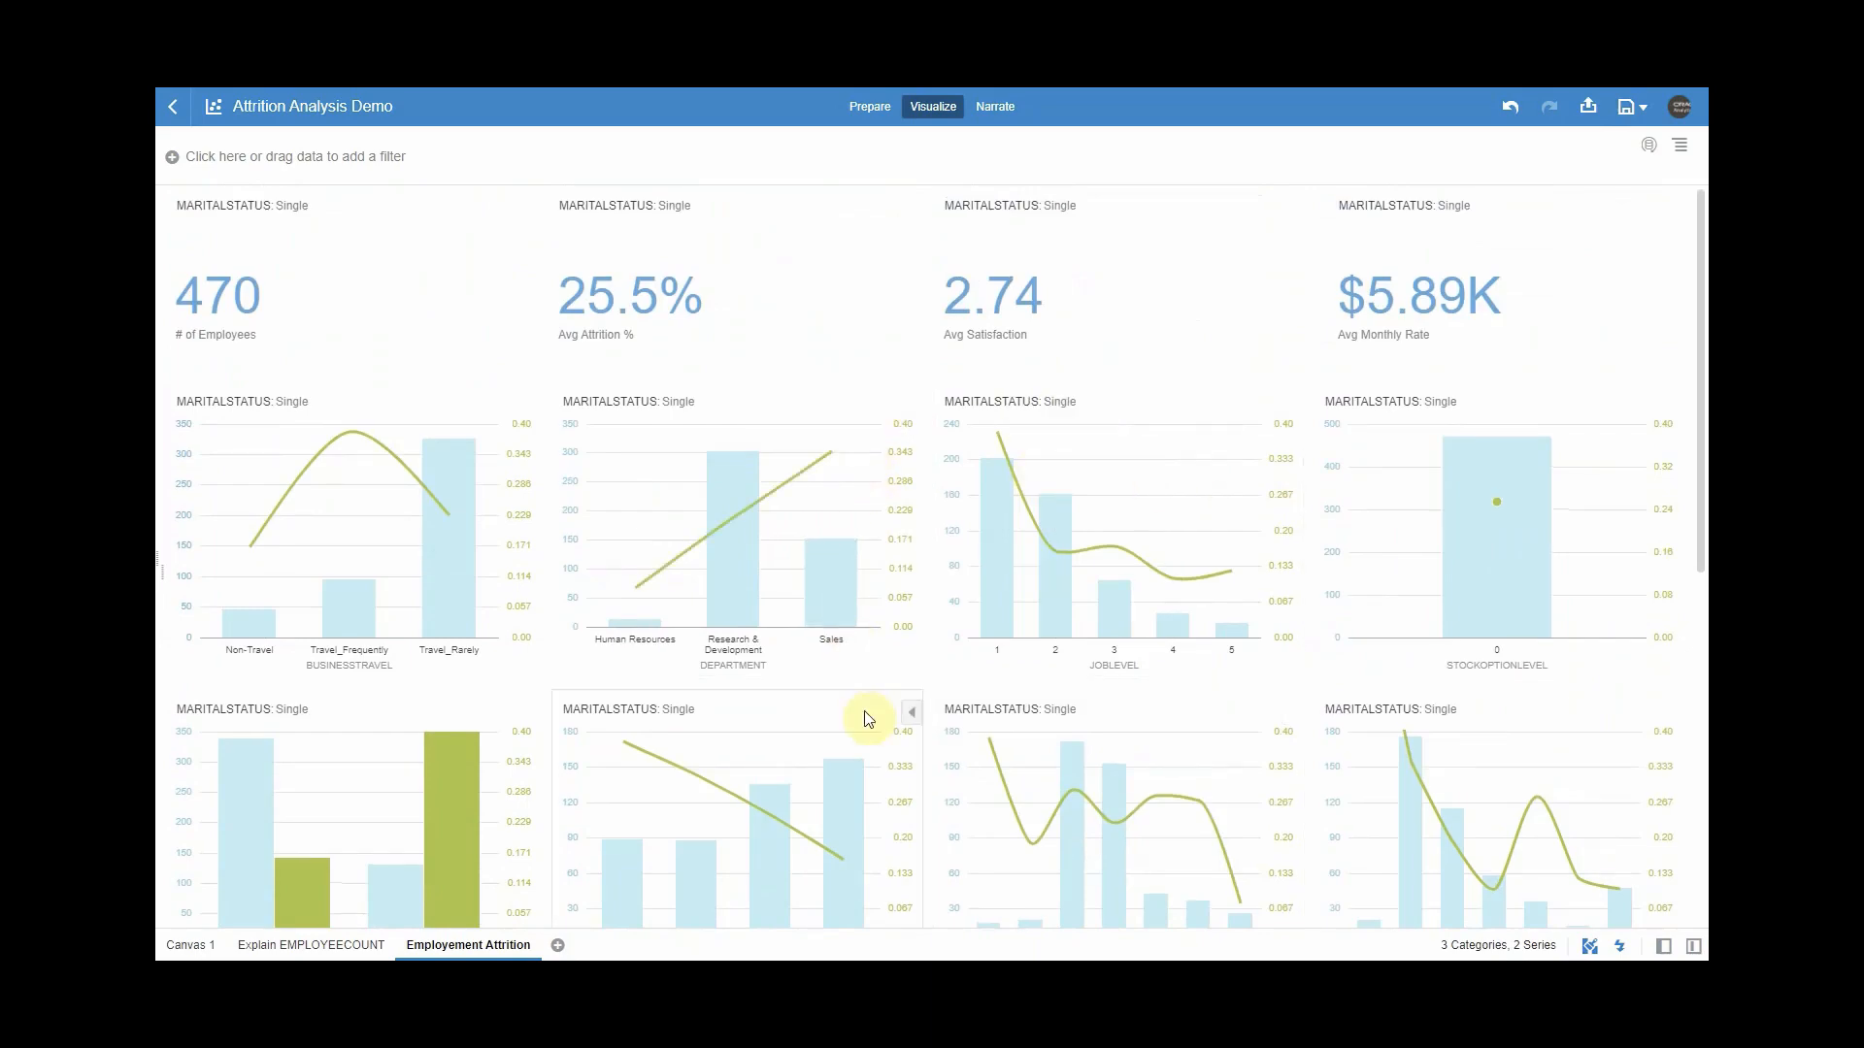
Filter the whole canvas to Married employees using the MARITALSTATUS chart and review the filtered tiles and charts.
scroll(865, 715, "down", 8)
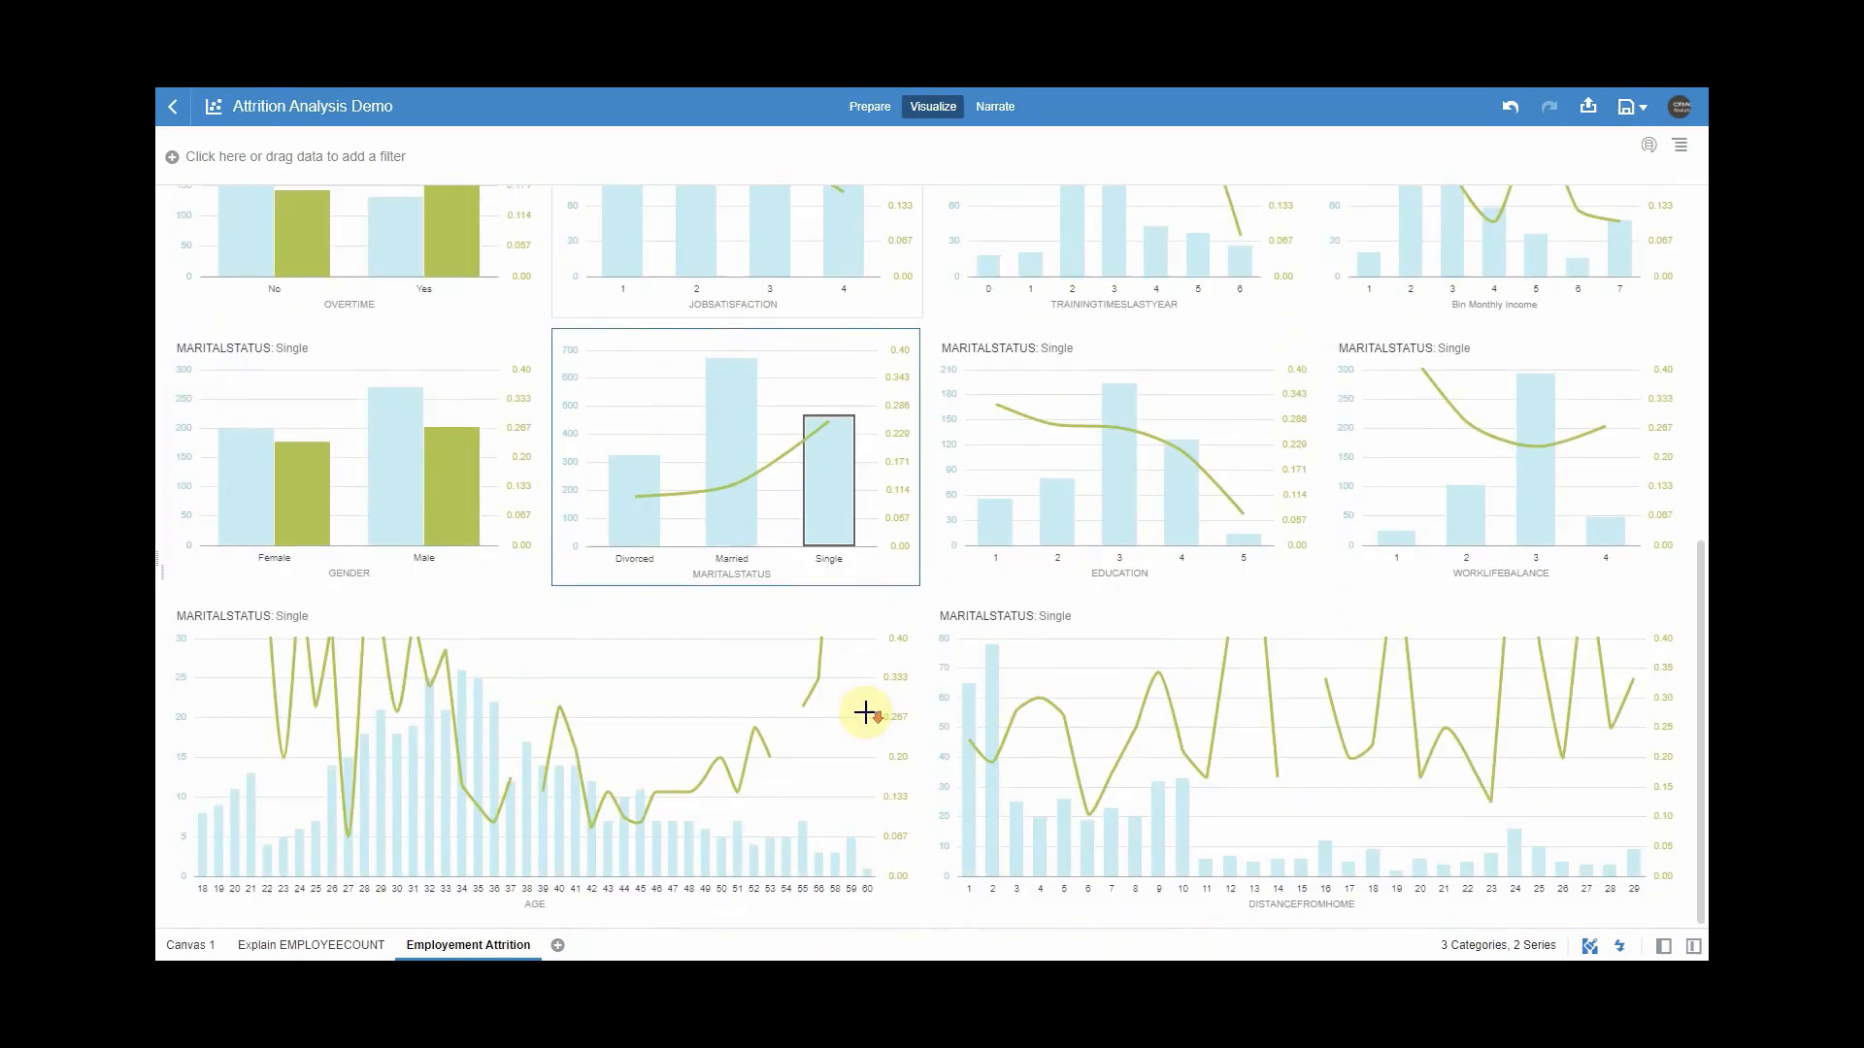
left_click(732, 532)
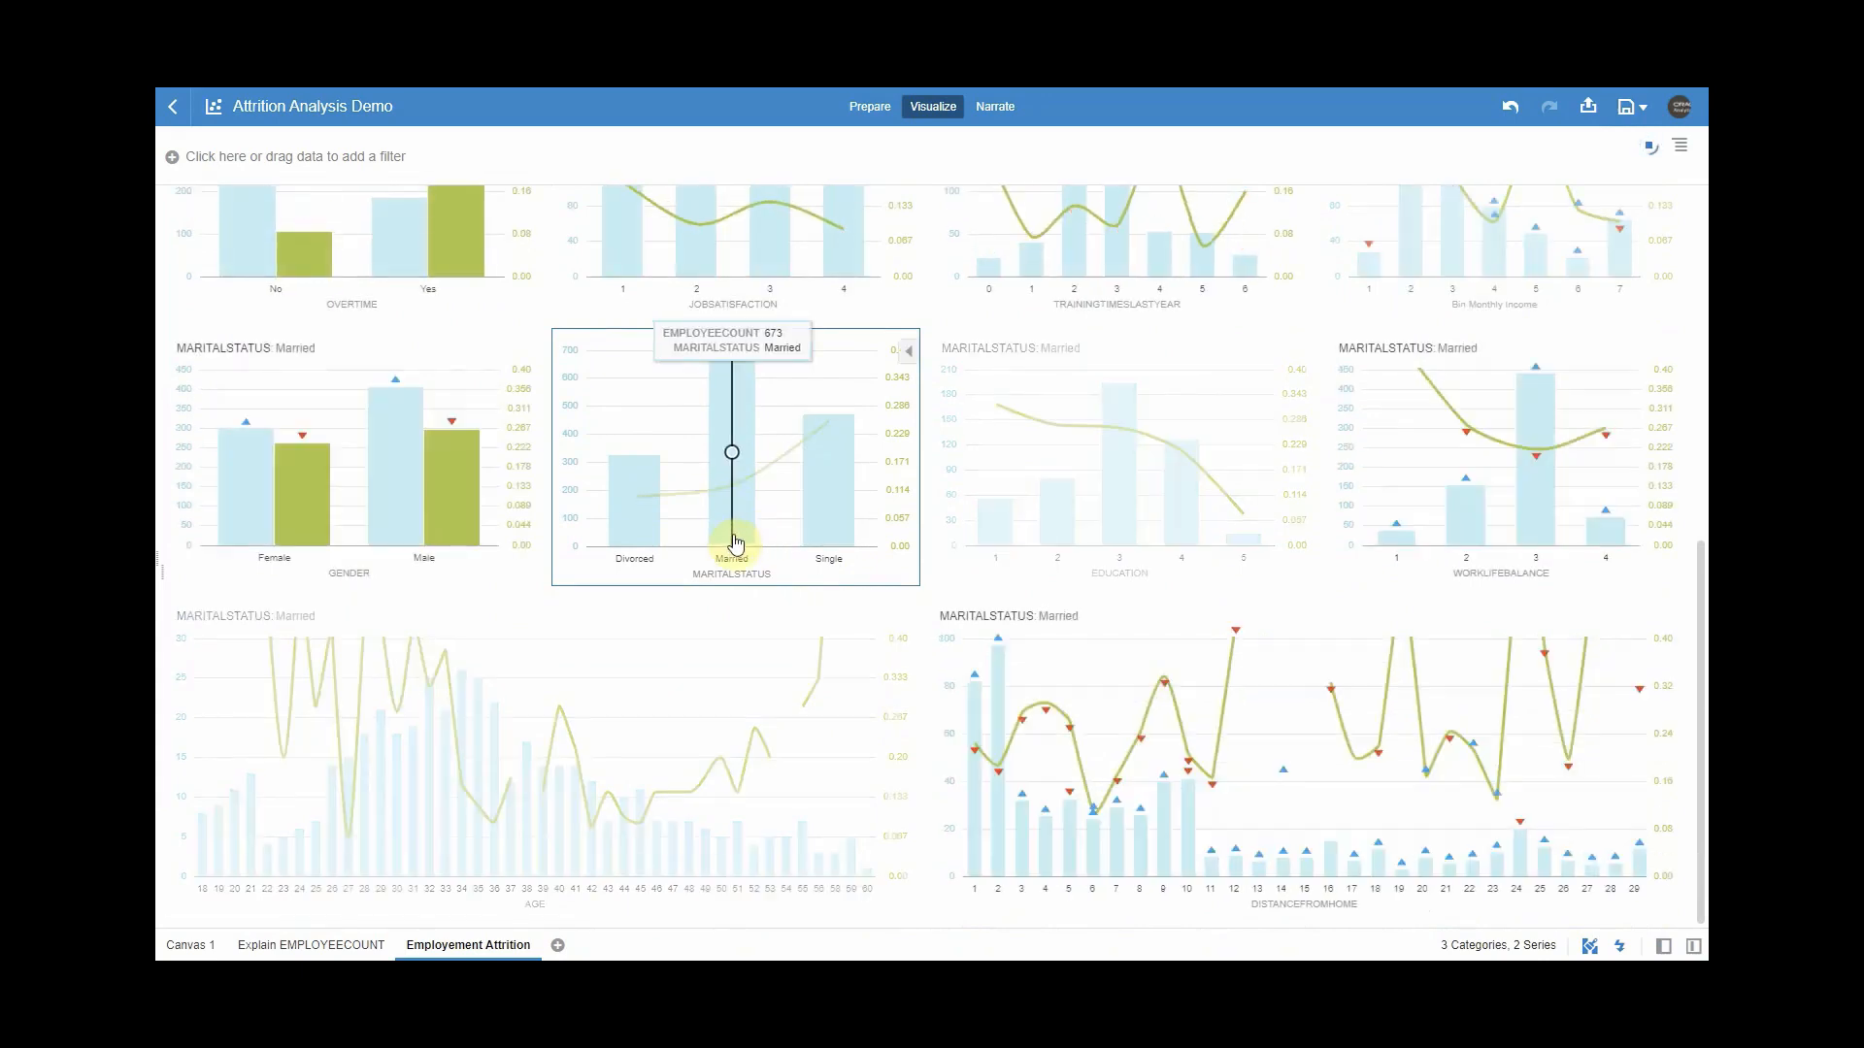
scroll(735, 543, "up", 3)
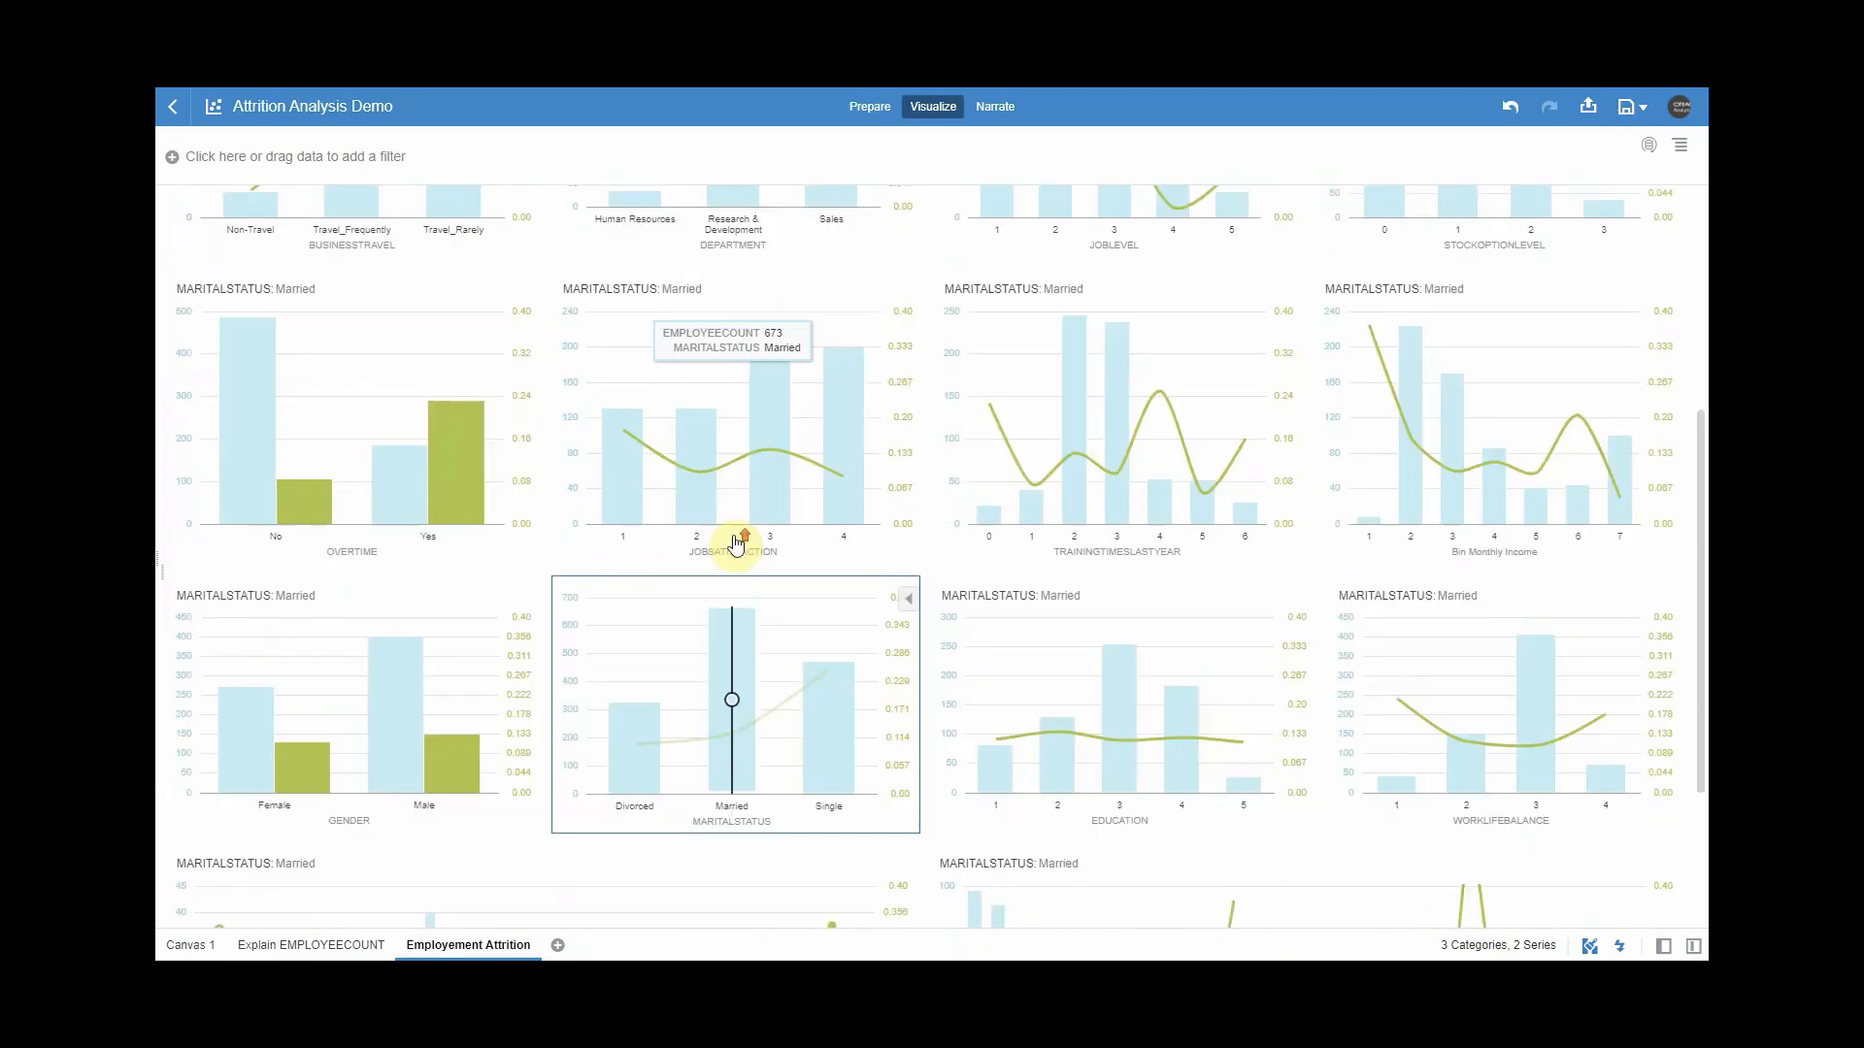
scroll(735, 543, "up", 5)
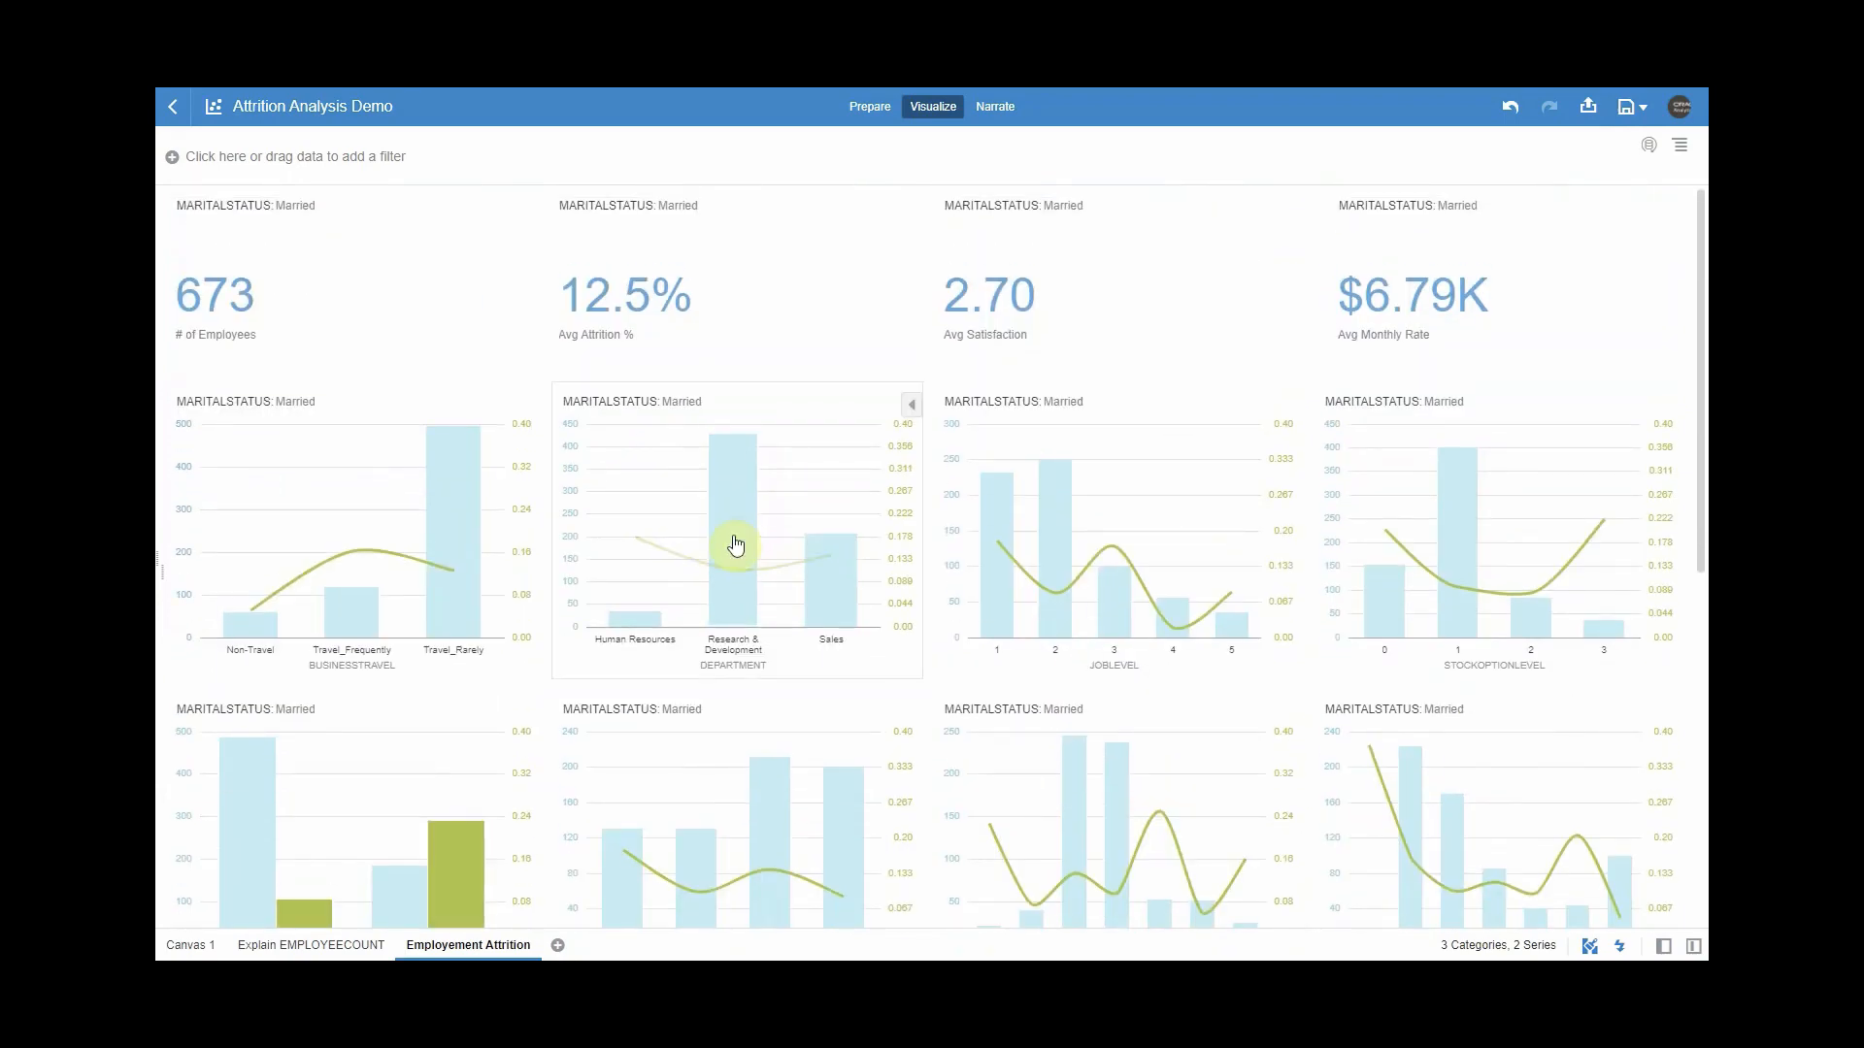
Leave the Attrition Analysis Demo project without saving and select ATTRITION_MODEL_SVM from the ADW PM connection as the ML model to register.
left_click(182, 114)
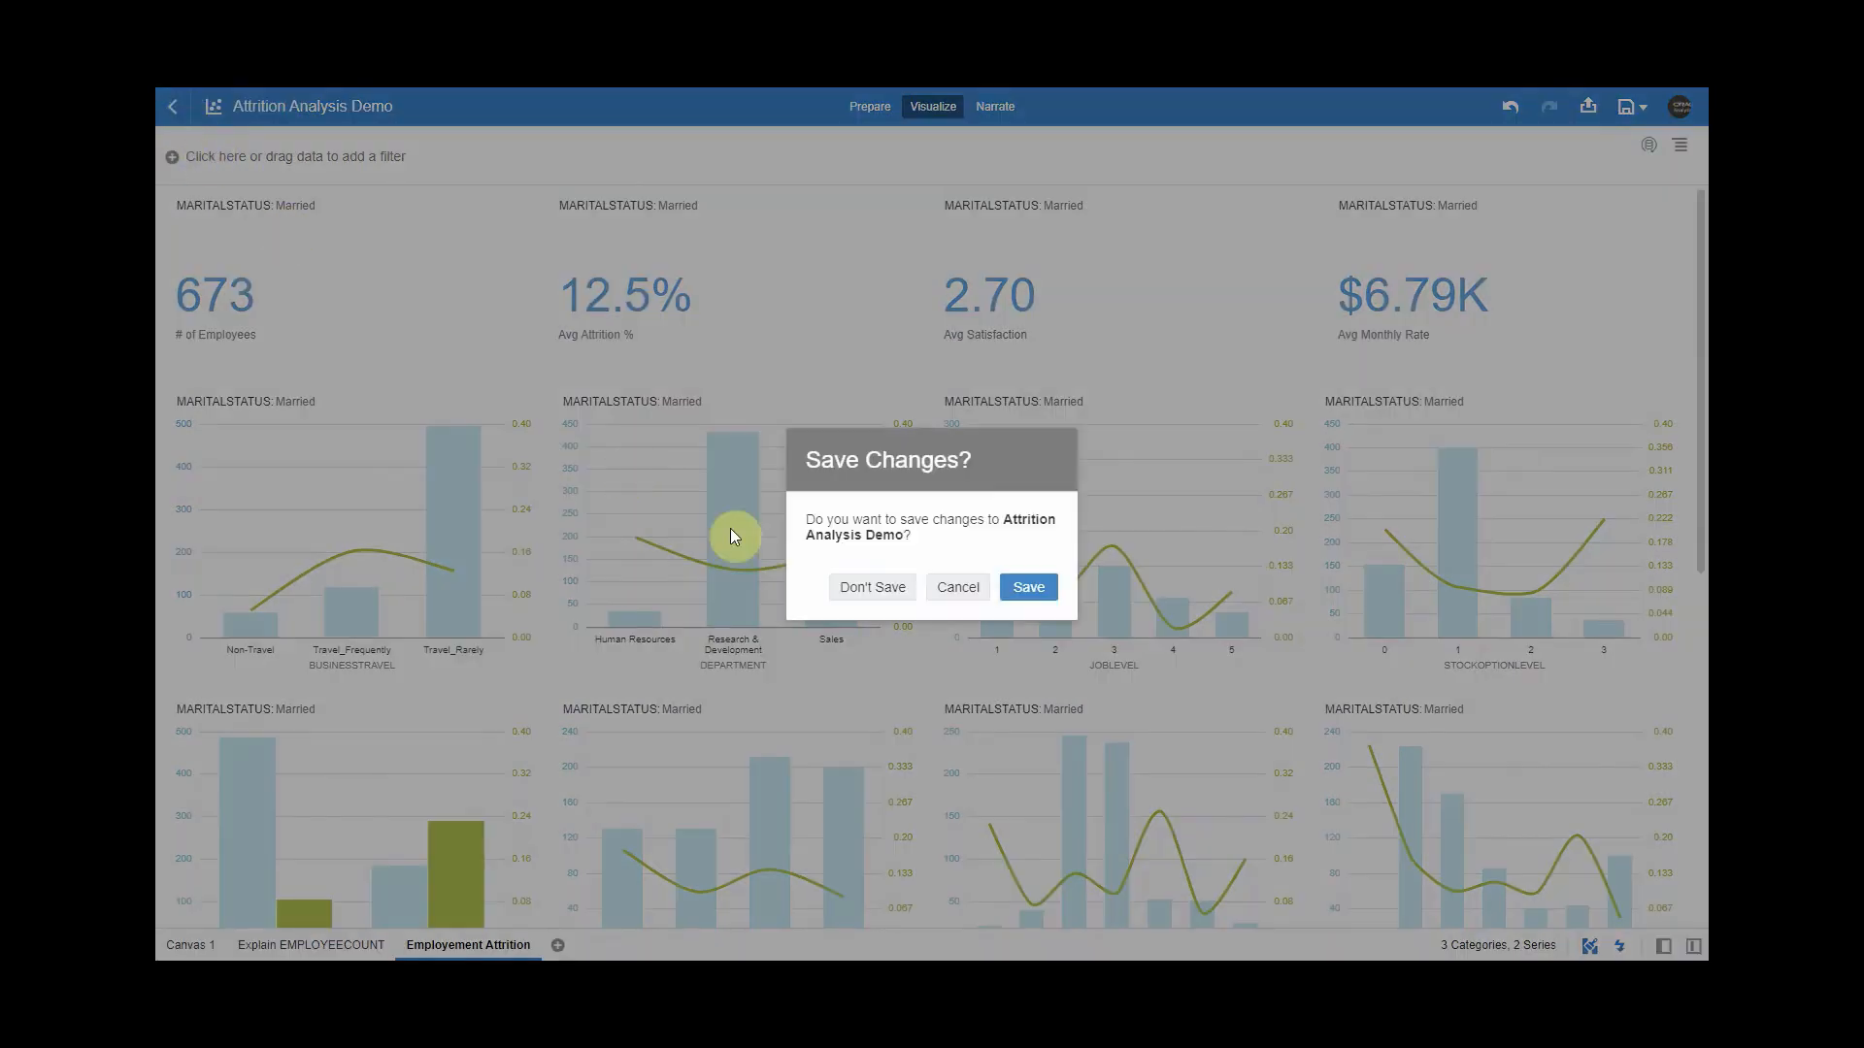
left_click(870, 587)
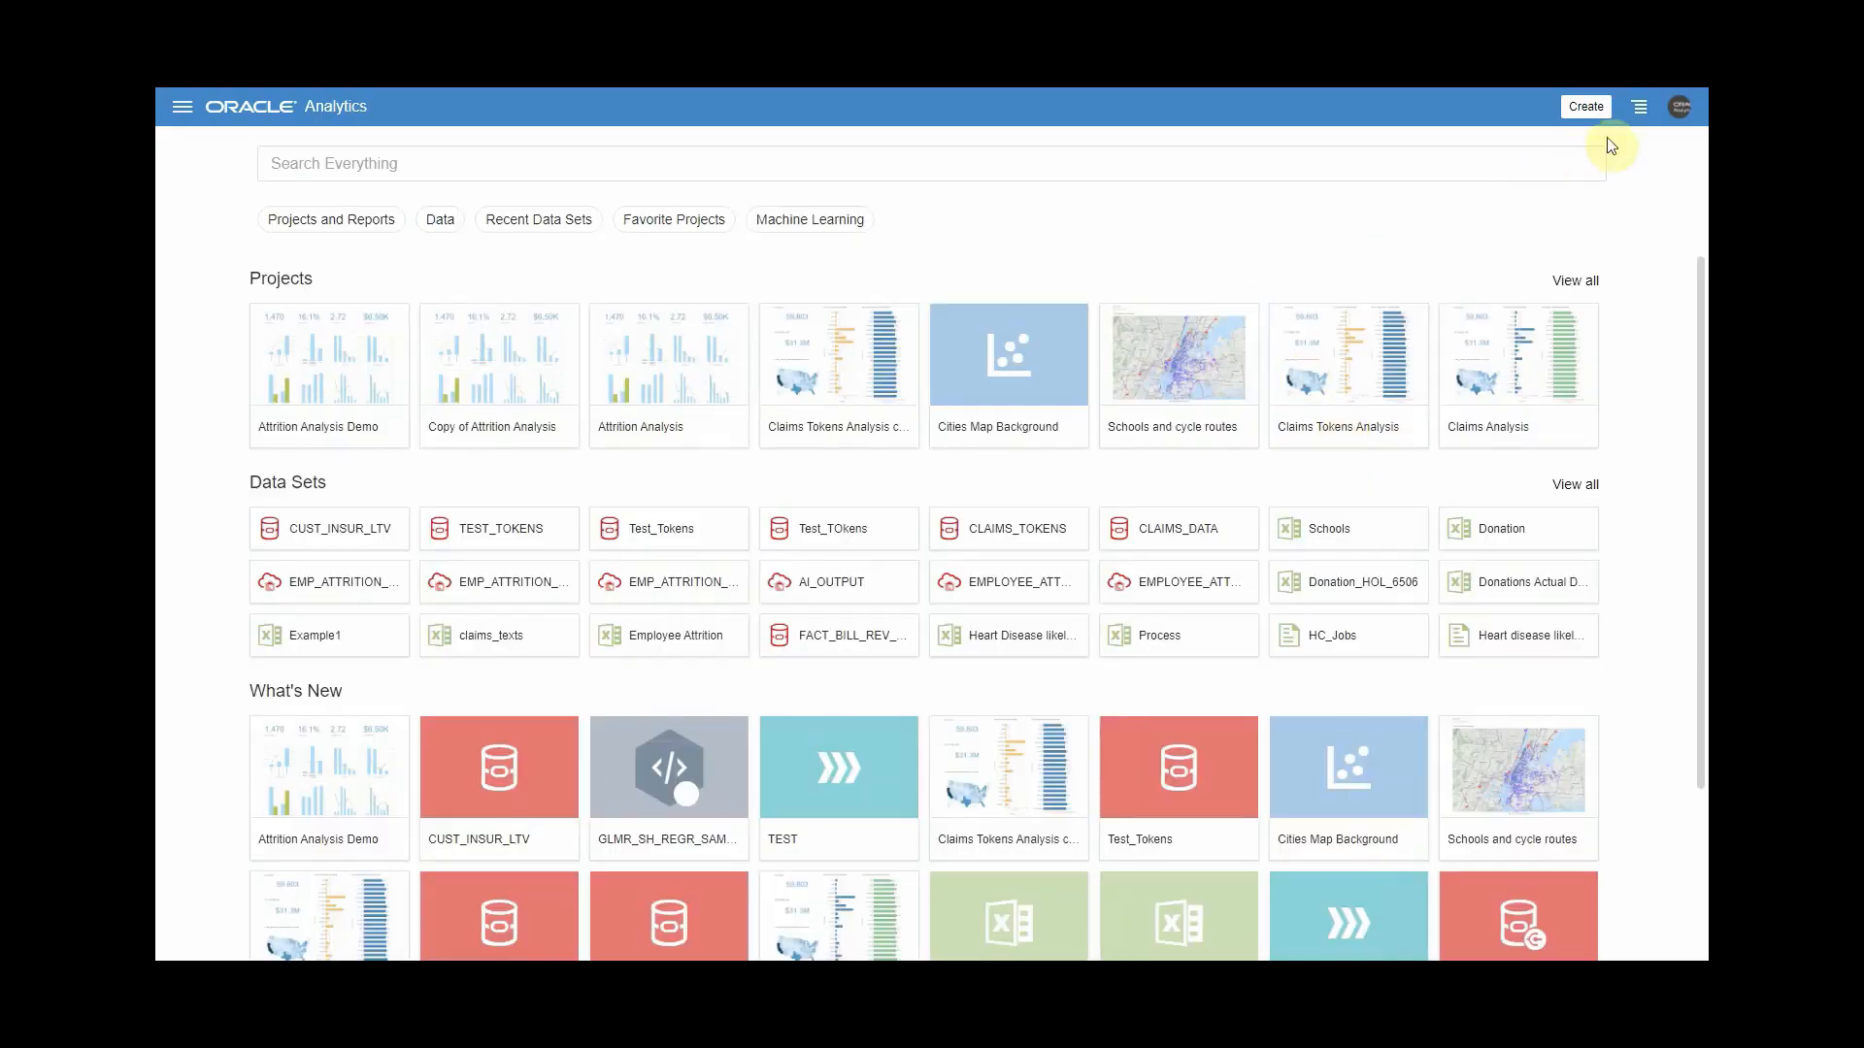
left_click(1639, 110)
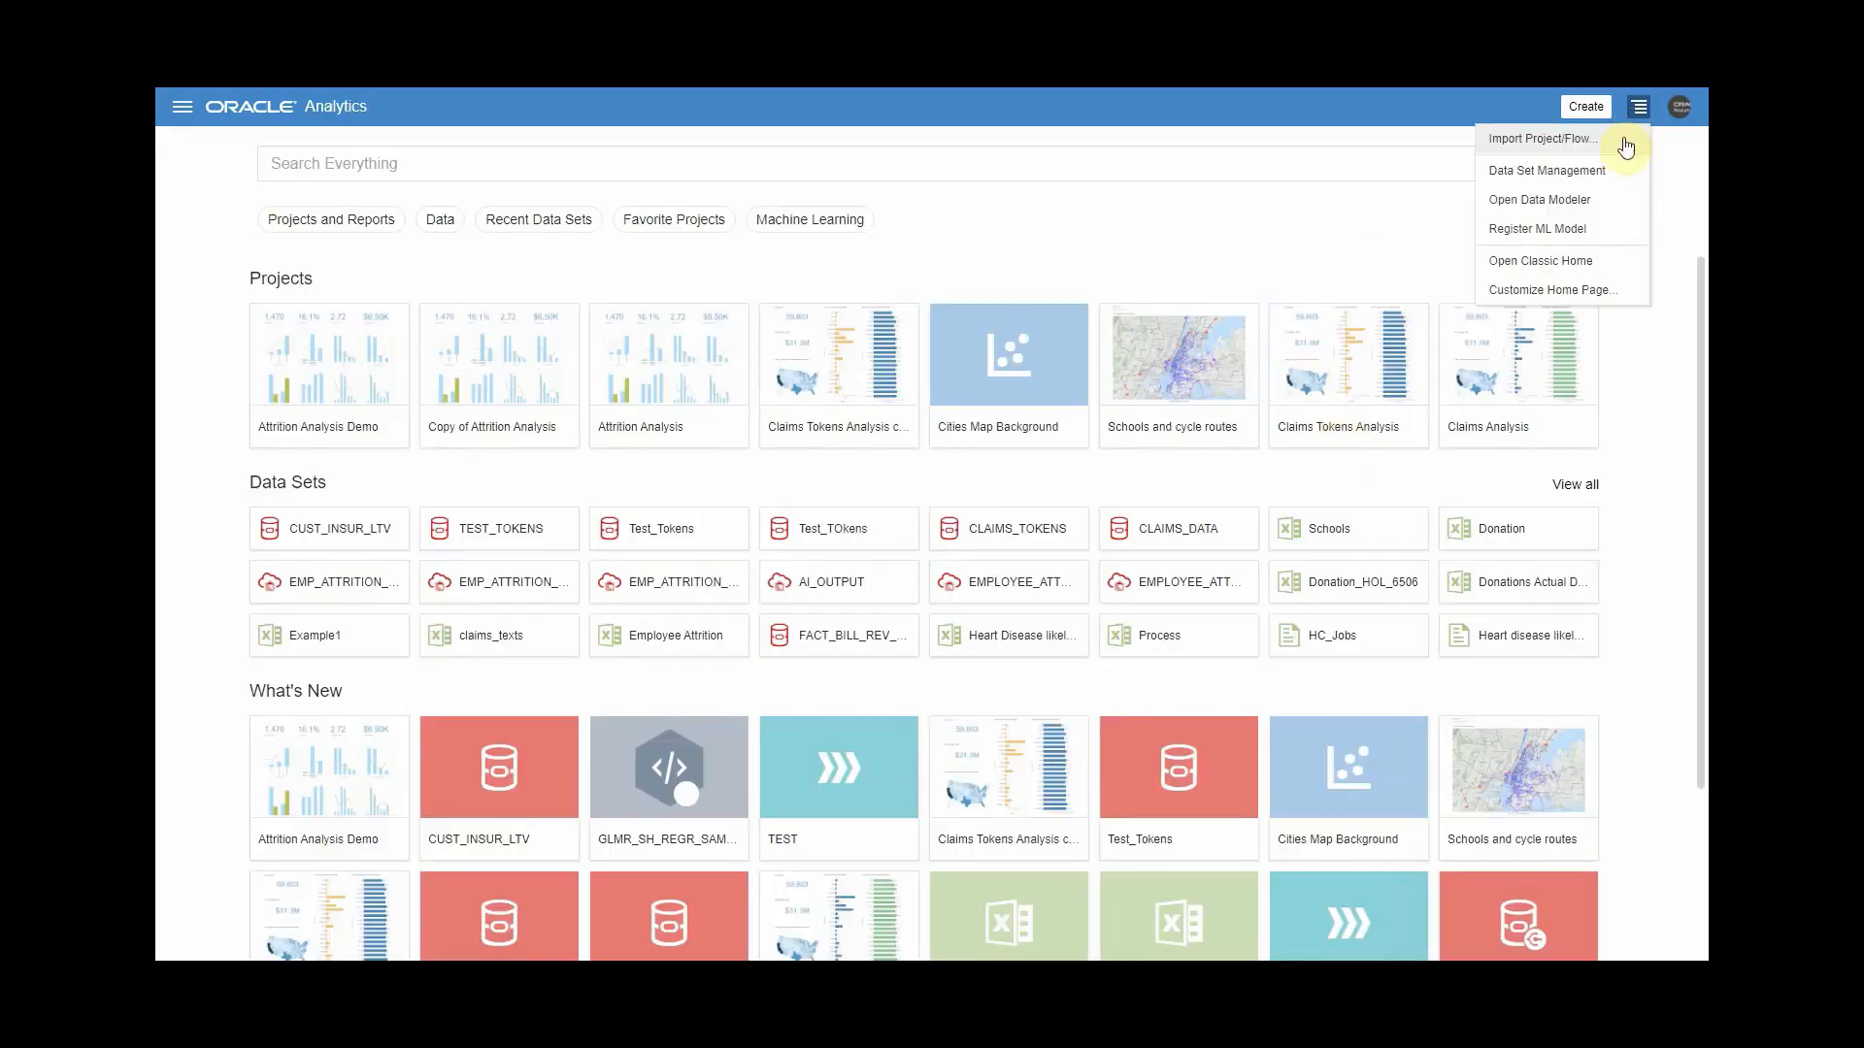
left_click(1589, 229)
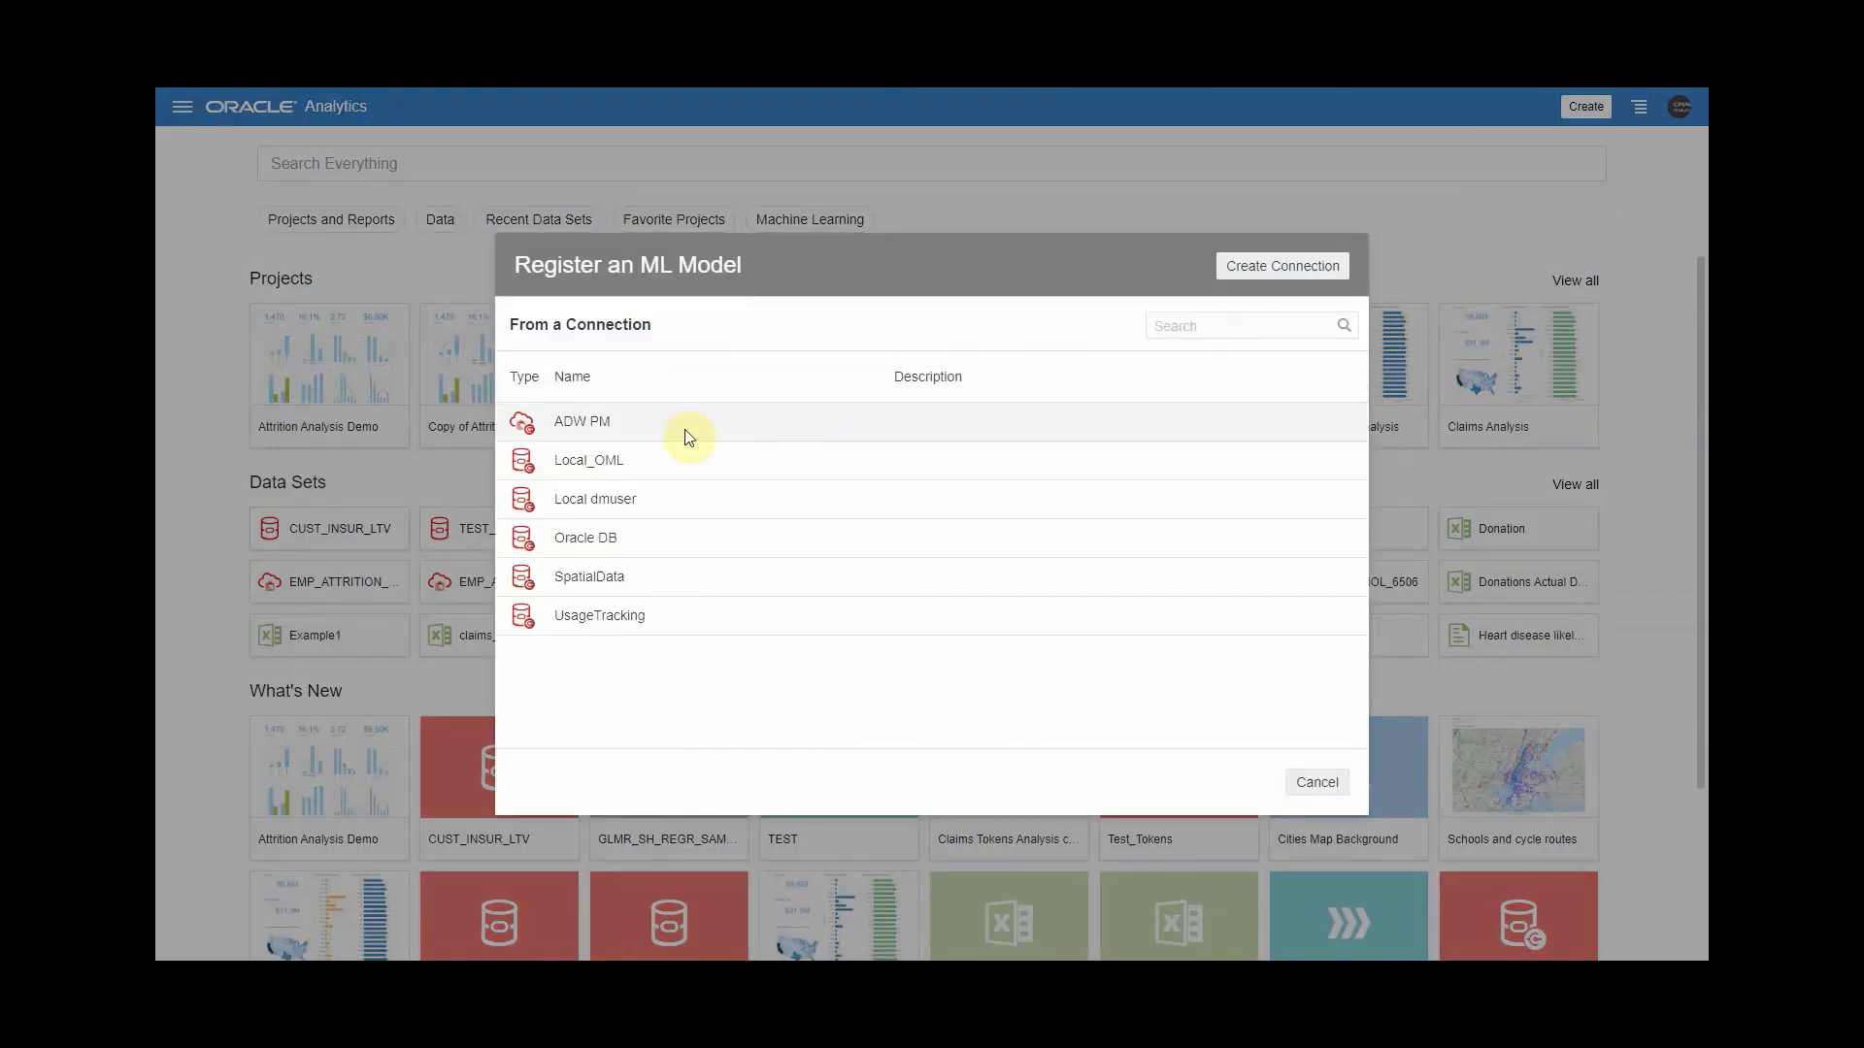
left_click(601, 424)
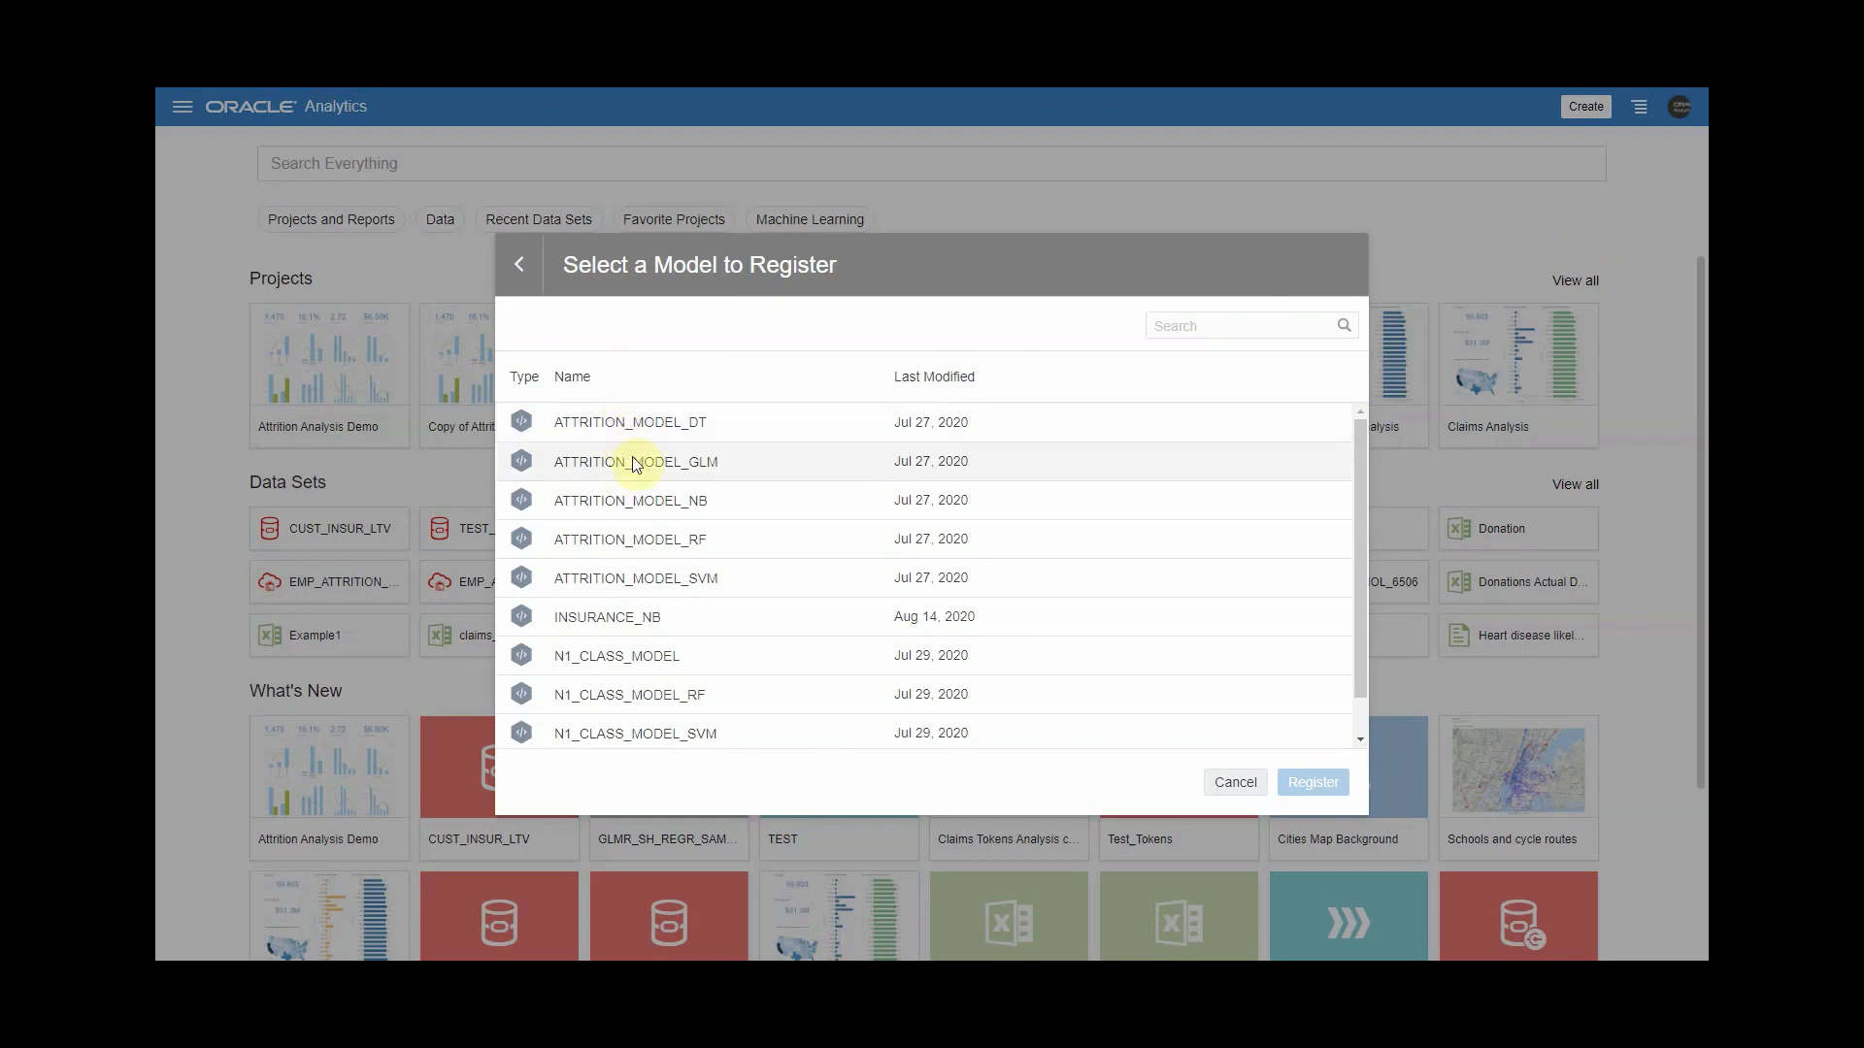
left_click(666, 580)
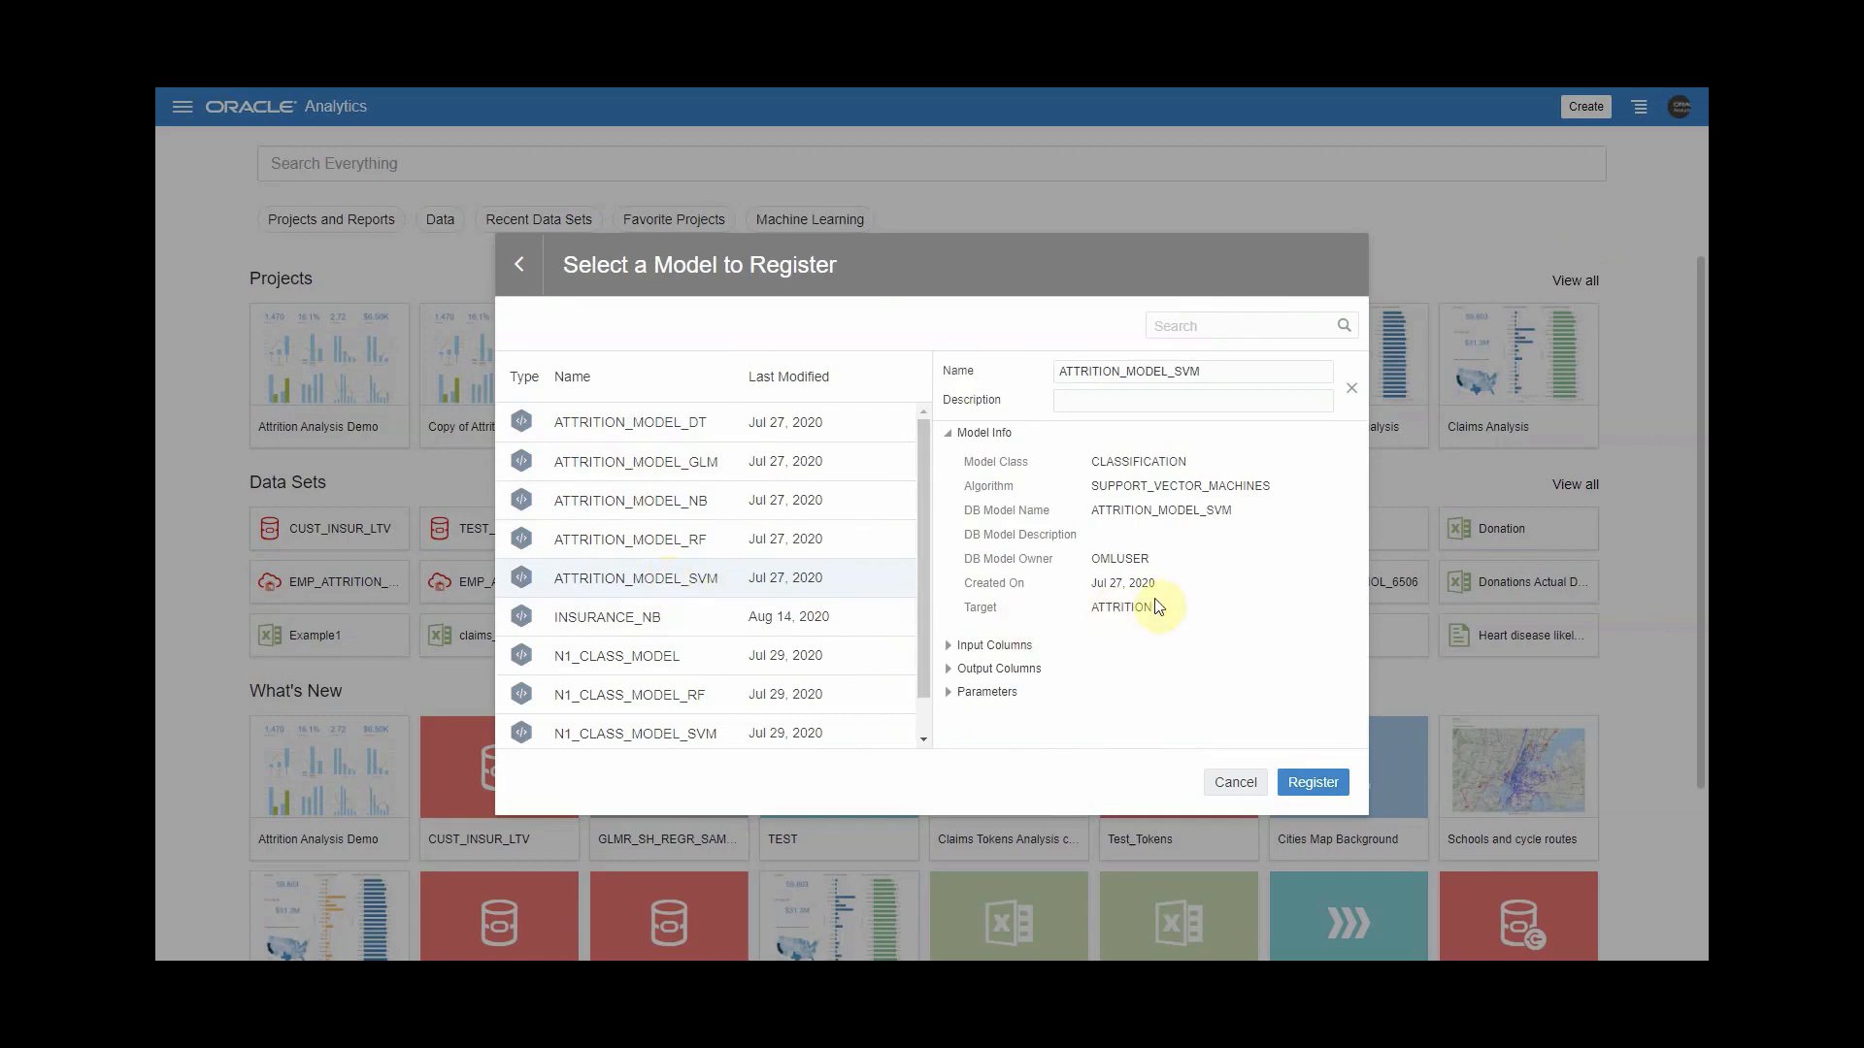
Examine the input columns, output columns and parameters of ATTRITION_MODEL_SVM.
left_click(953, 645)
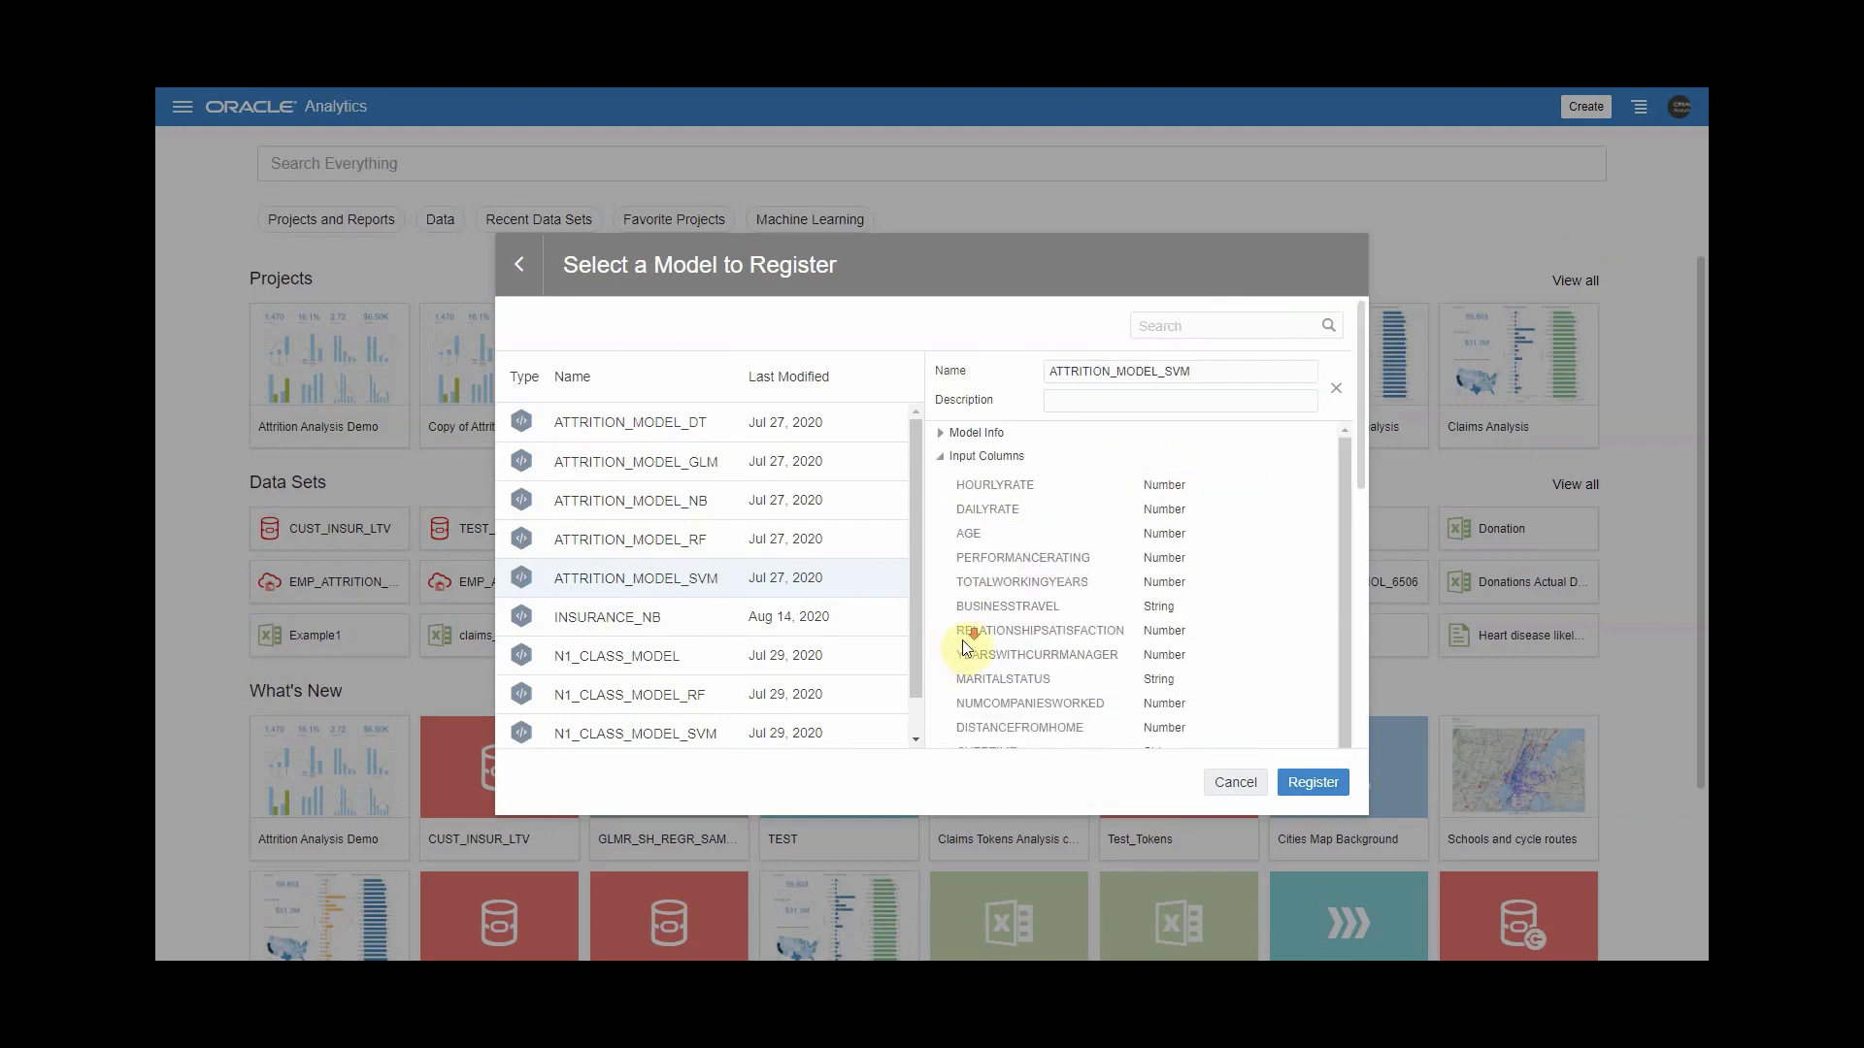
scroll(963, 639, "down", 8)
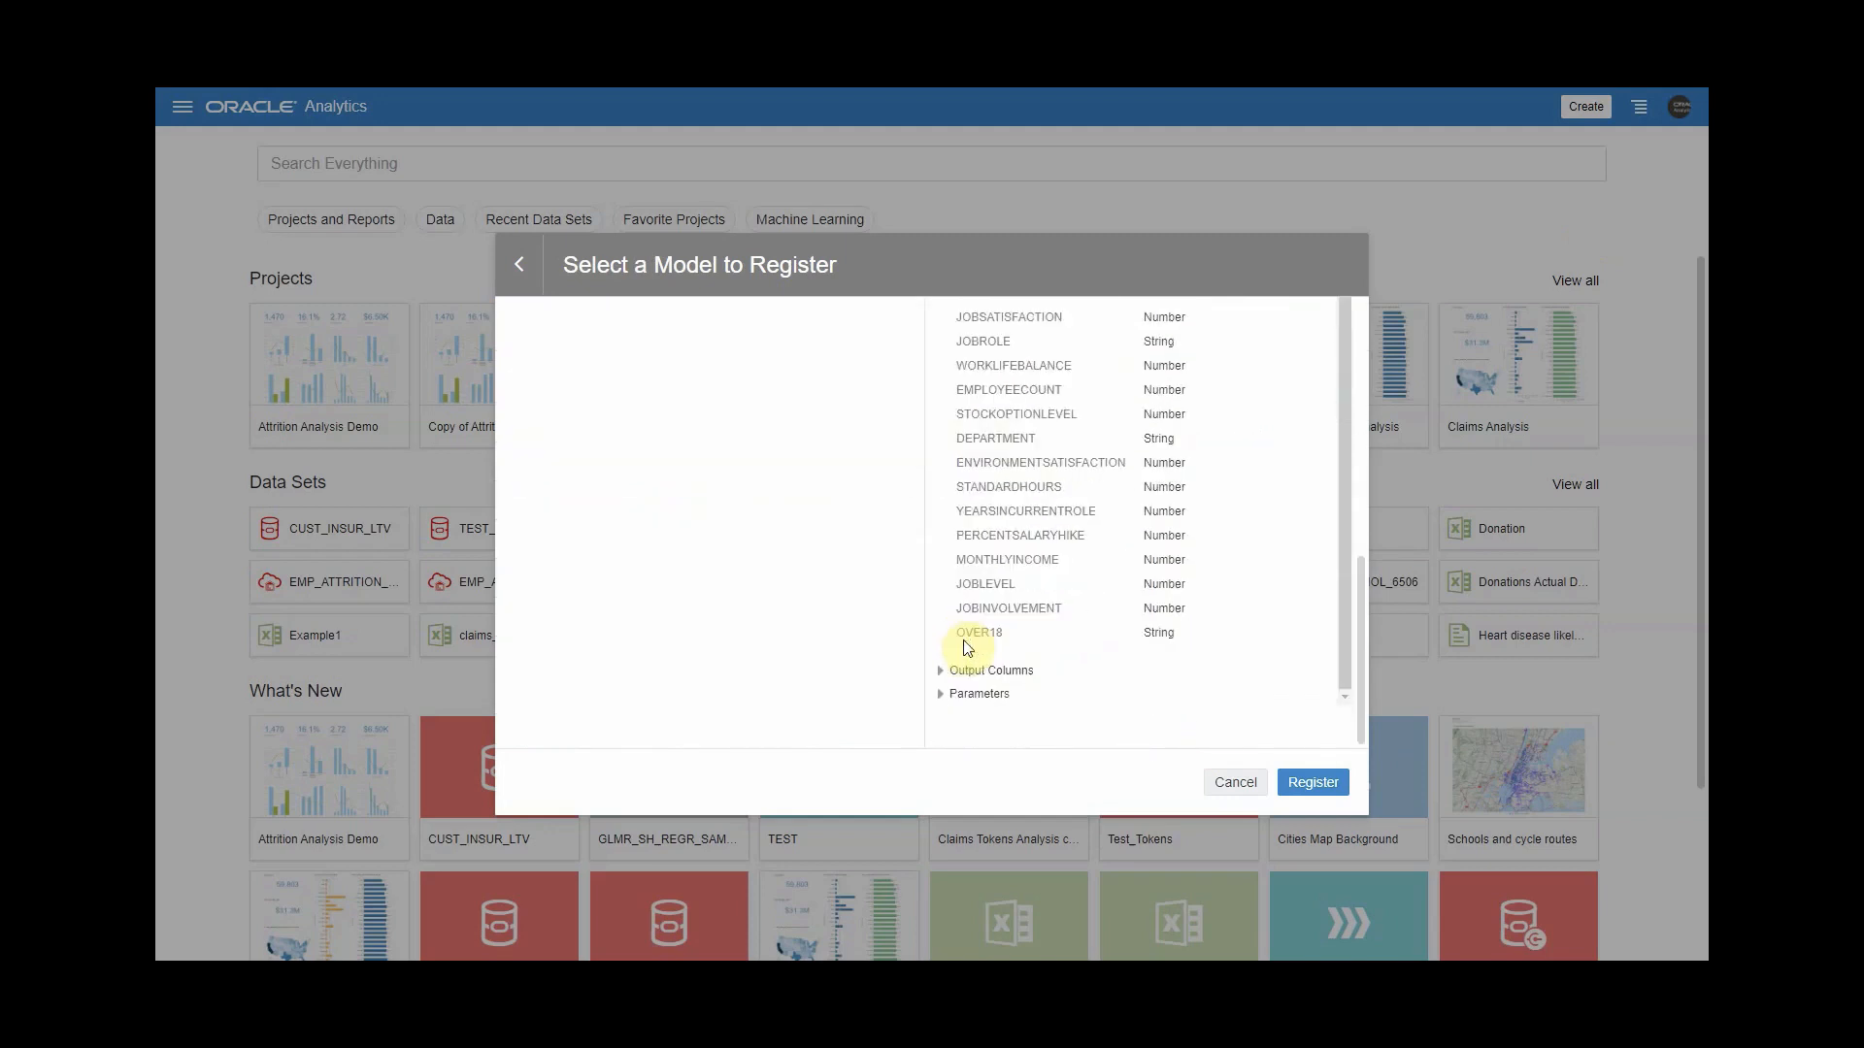
left_click(941, 671)
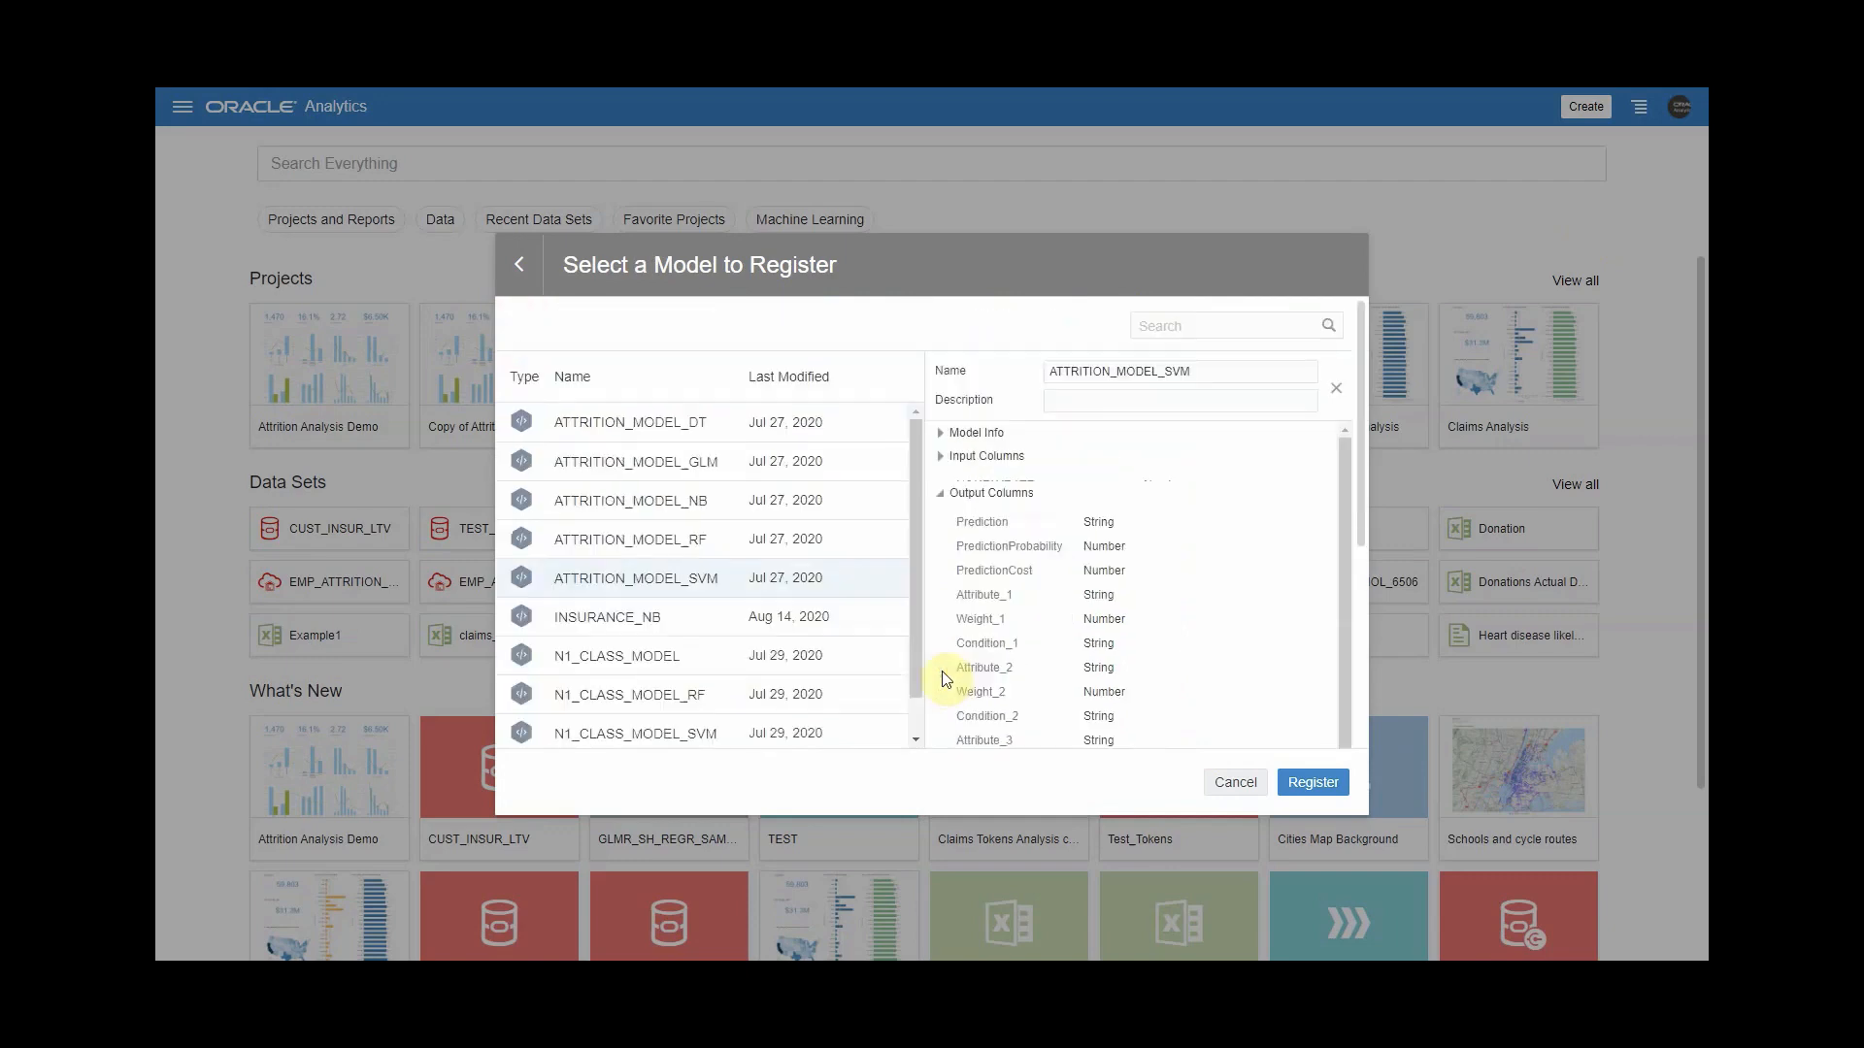
left_click(942, 482)
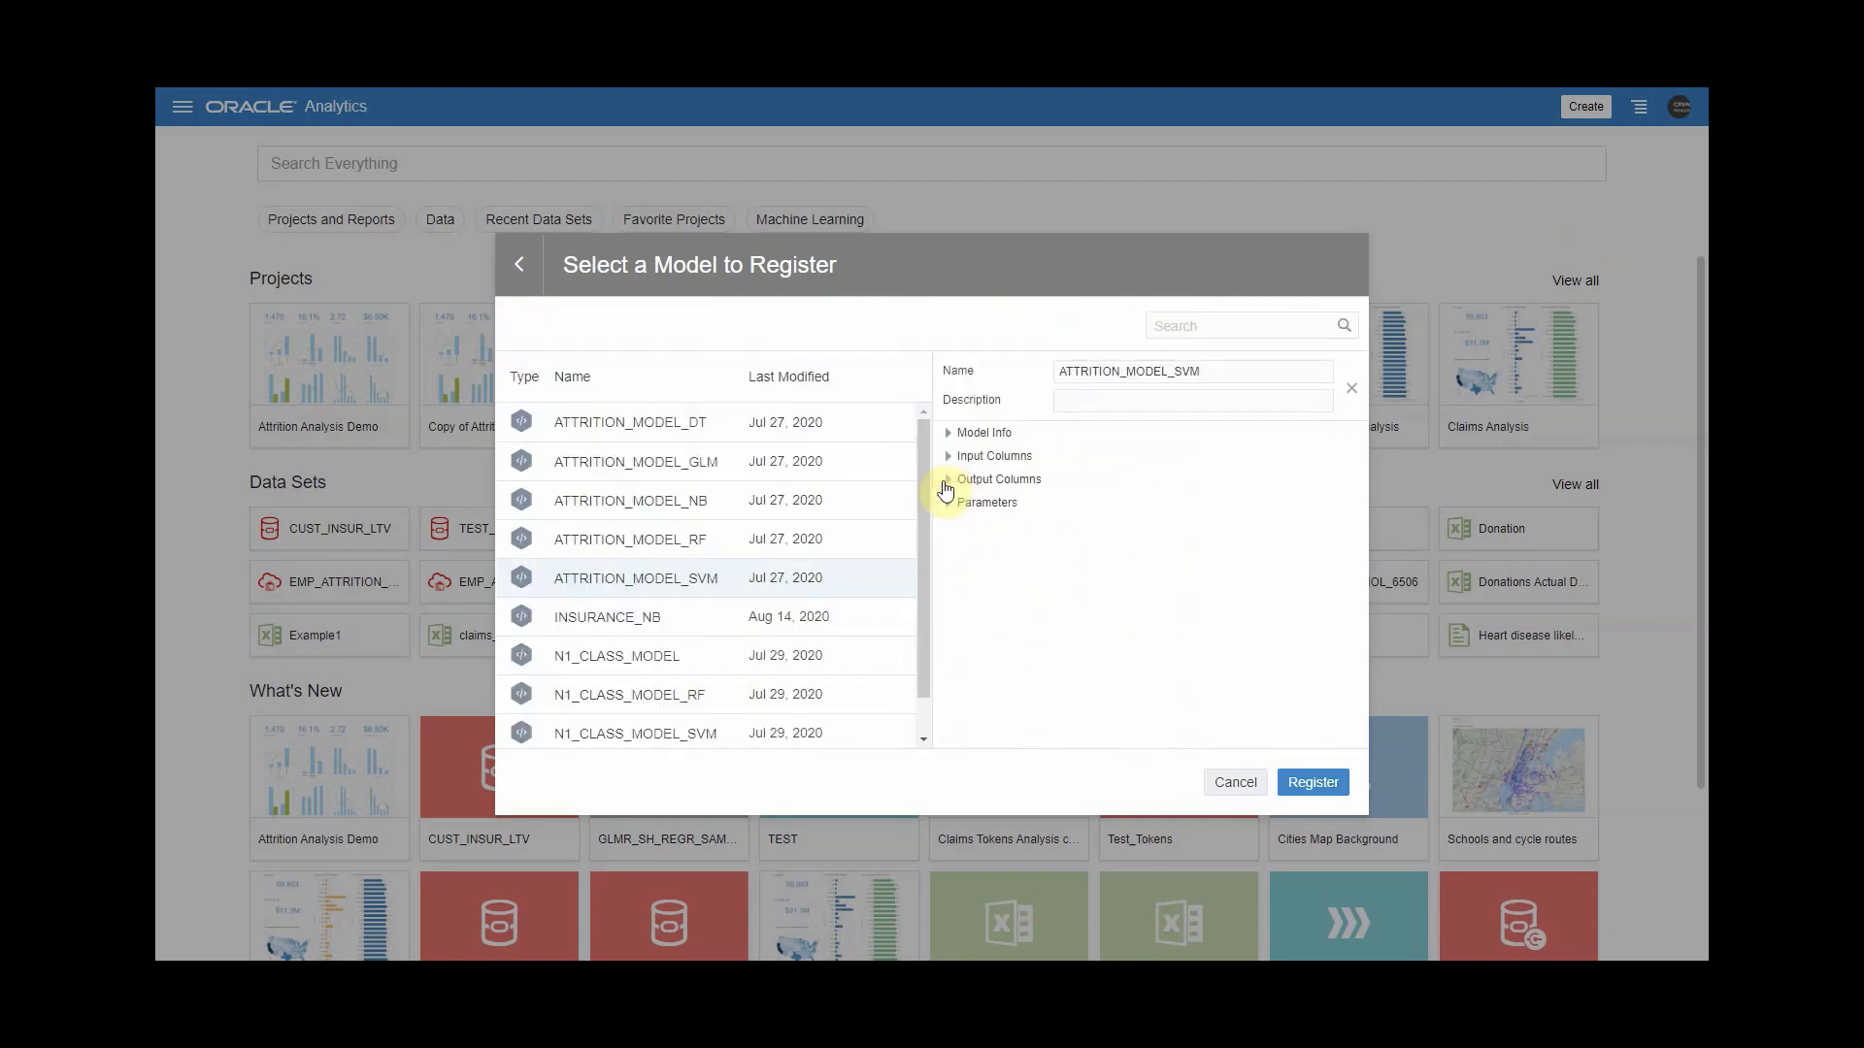
left_click(944, 503)
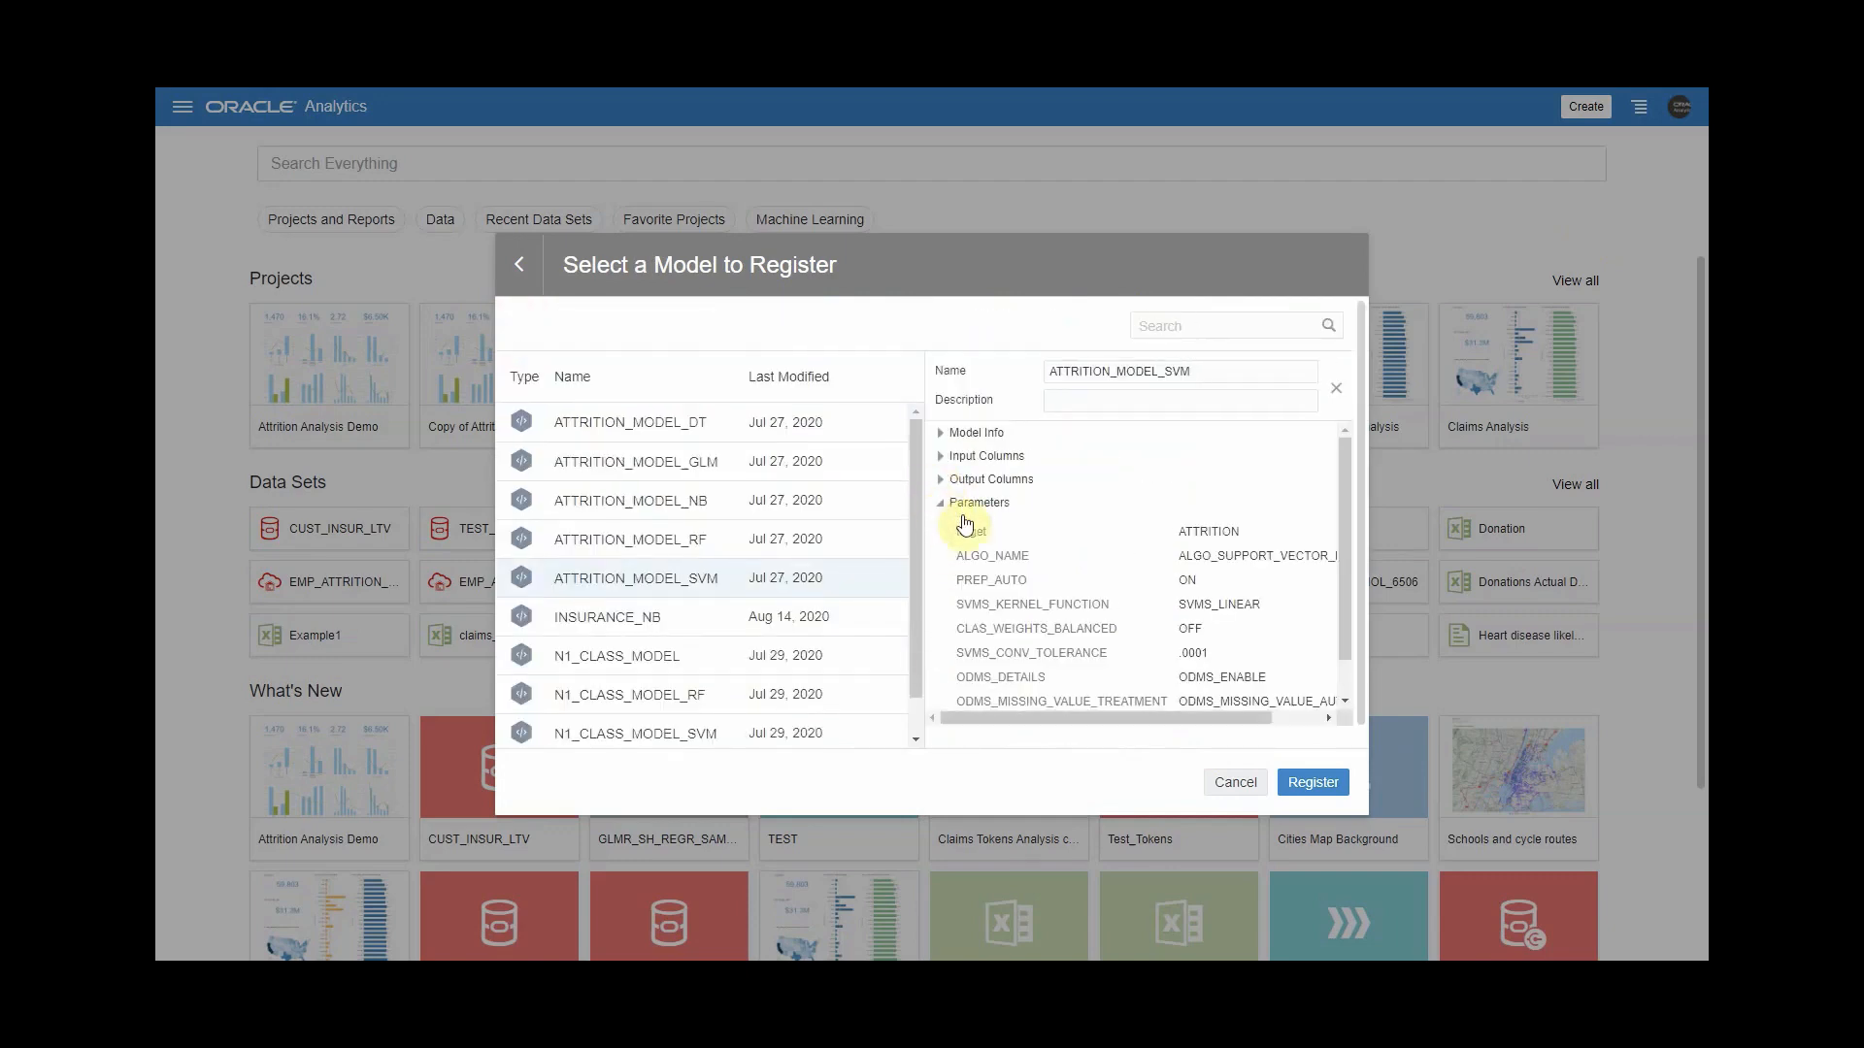
scroll(967, 525, "down", 1)
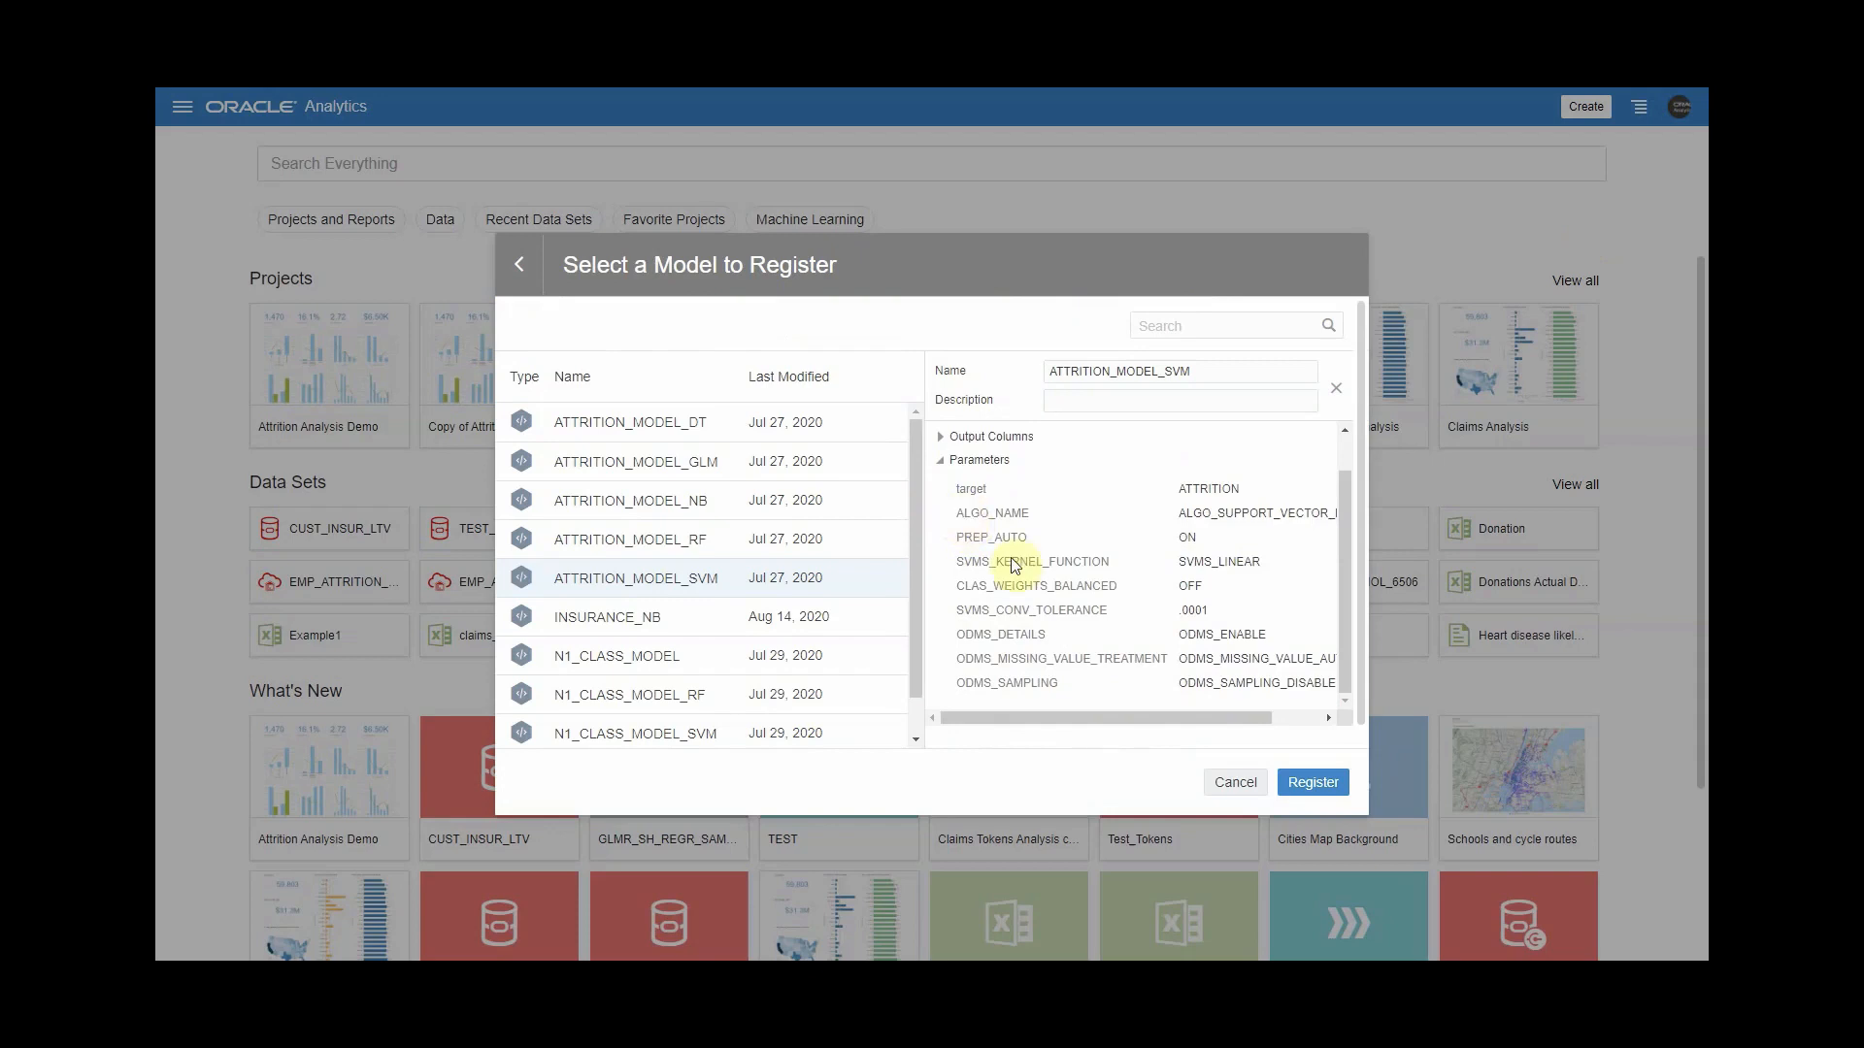
scroll(1214, 599, "up", 1)
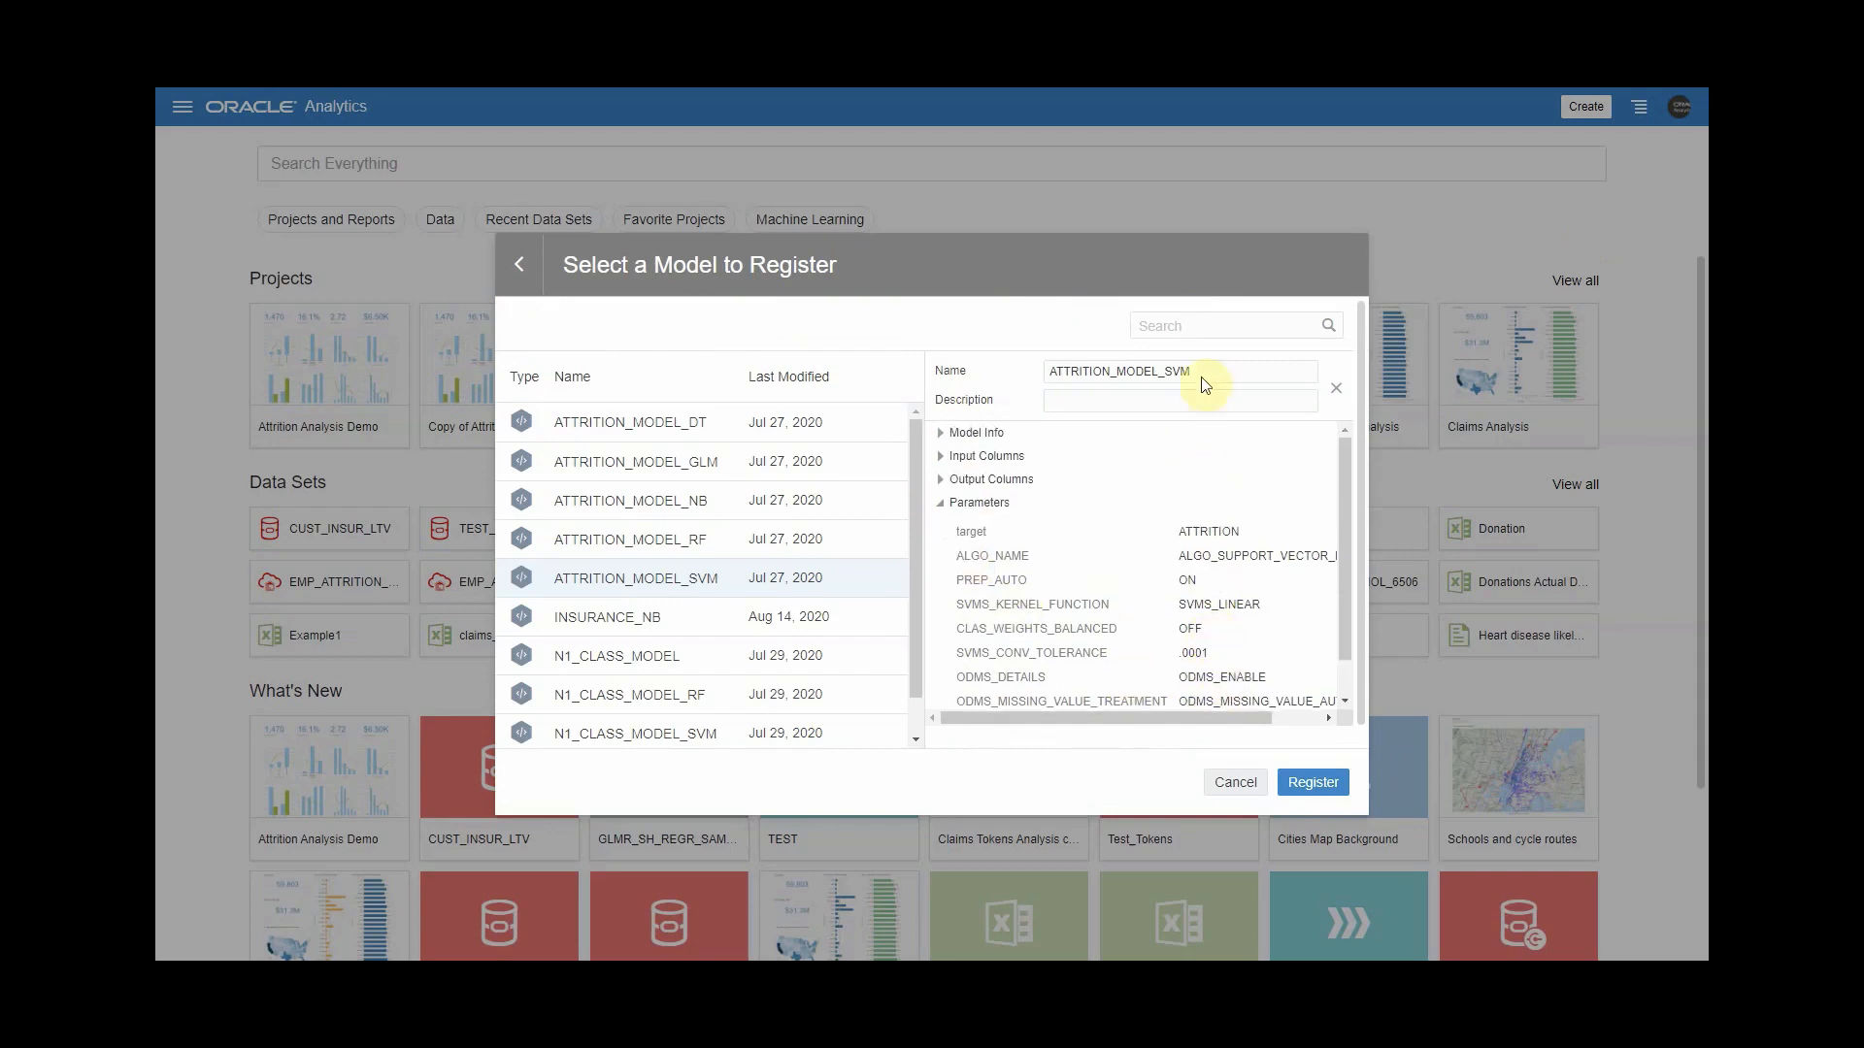
Rename the selected model as Demo Model and register it.
left_click_drag(1209, 372, 1019, 361)
type("Demo Model")
left_click(1345, 791)
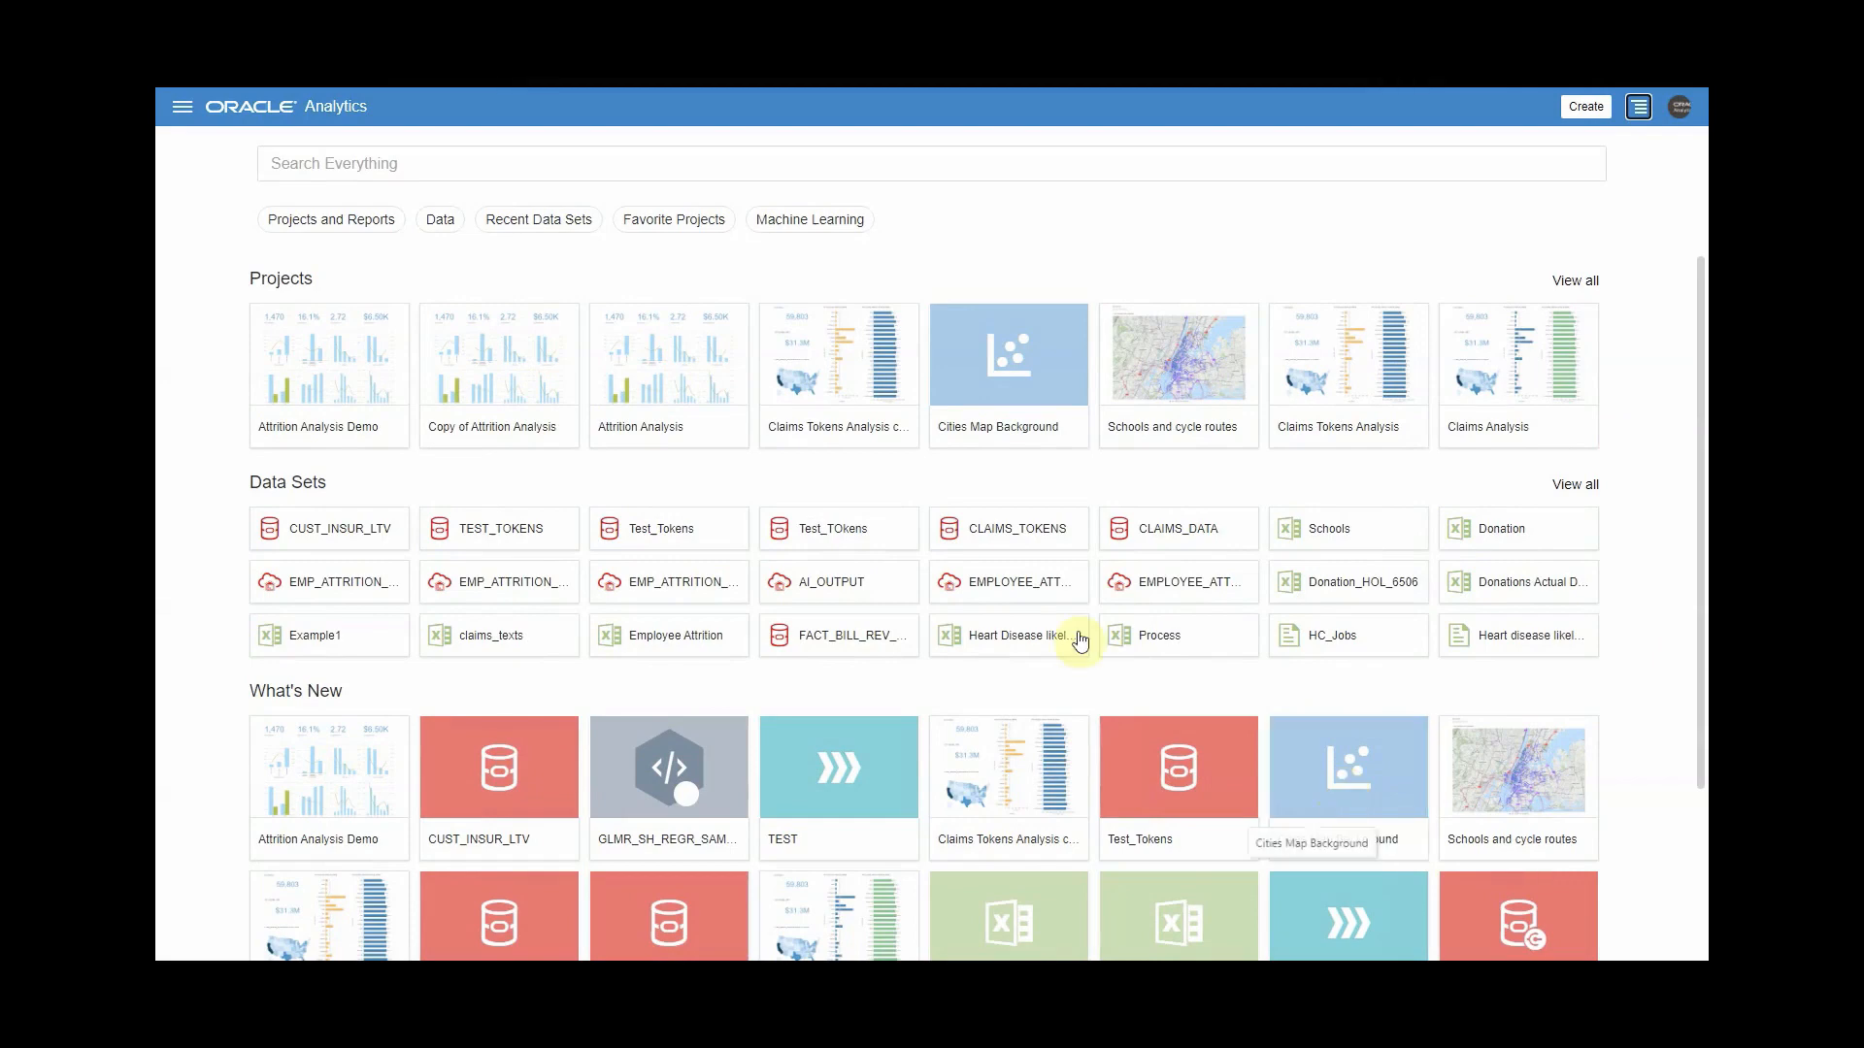
Inspect the registered Demo Model on the Machine Learning page, reviewing its general, access, details and related information.
left_click(178, 113)
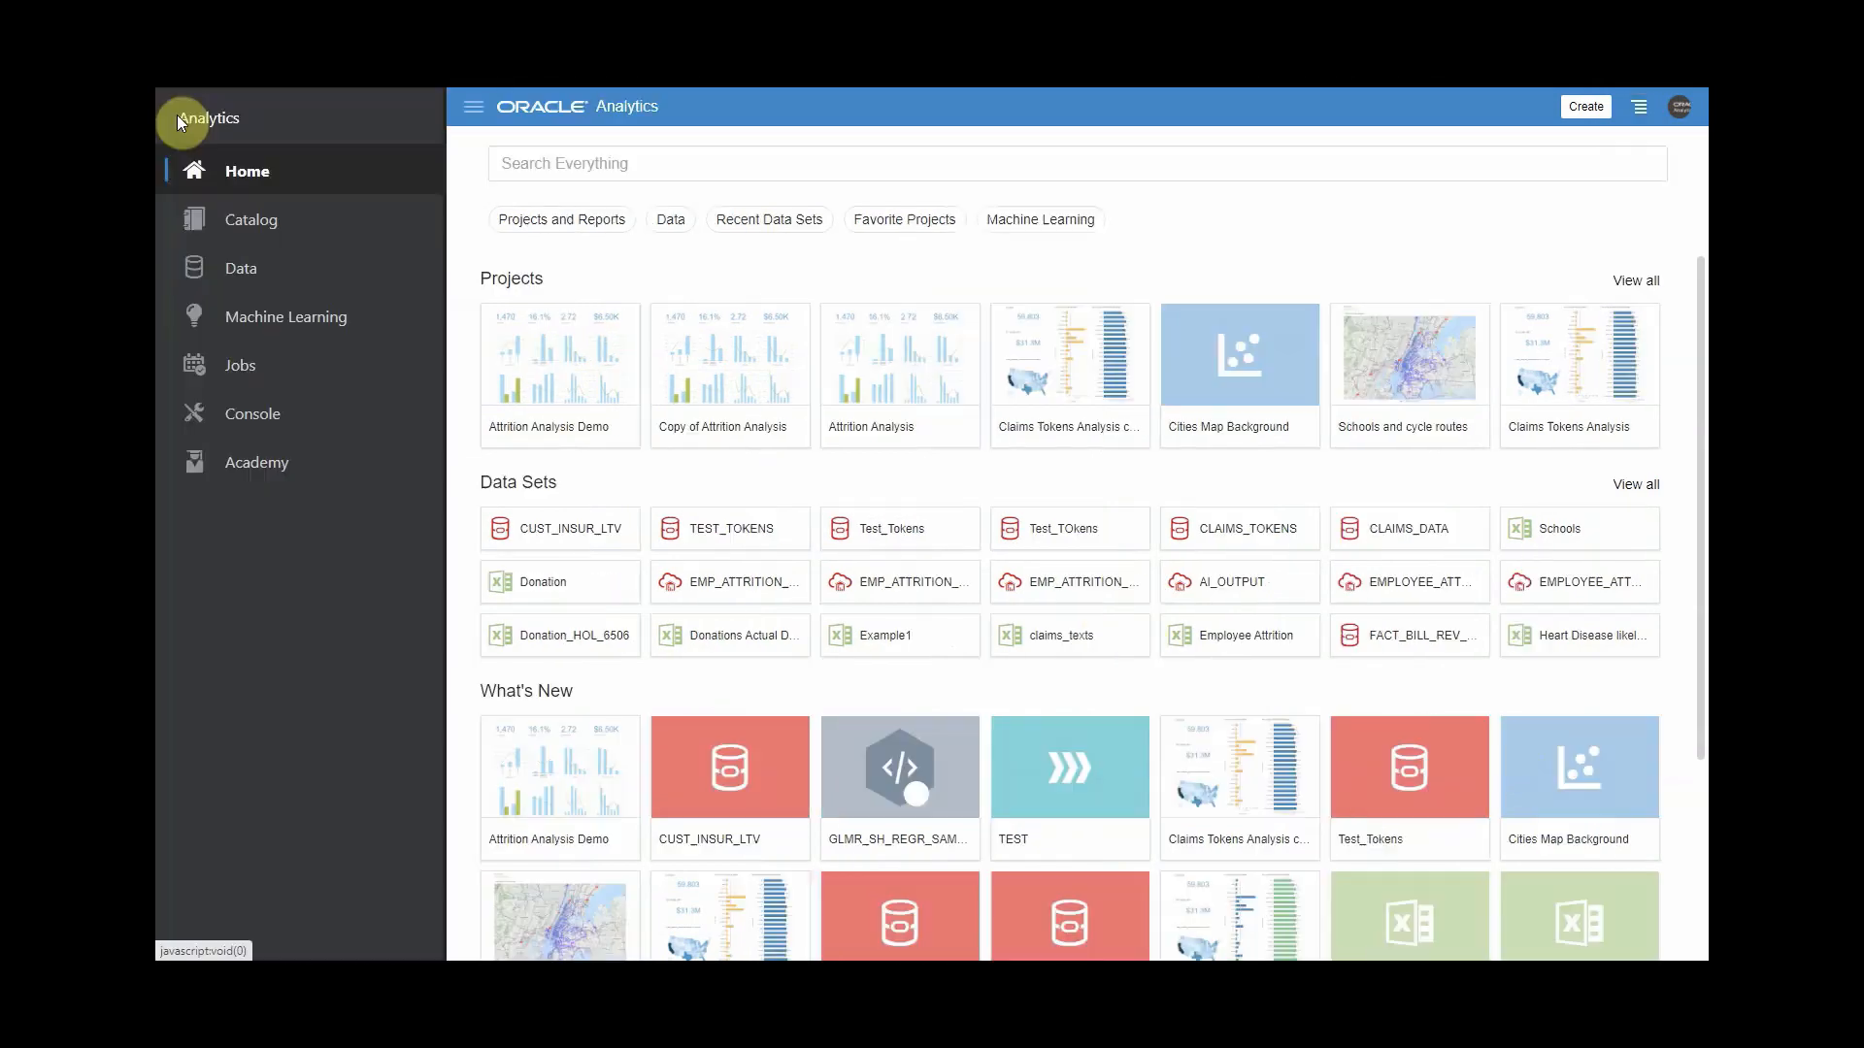
left_click(219, 321)
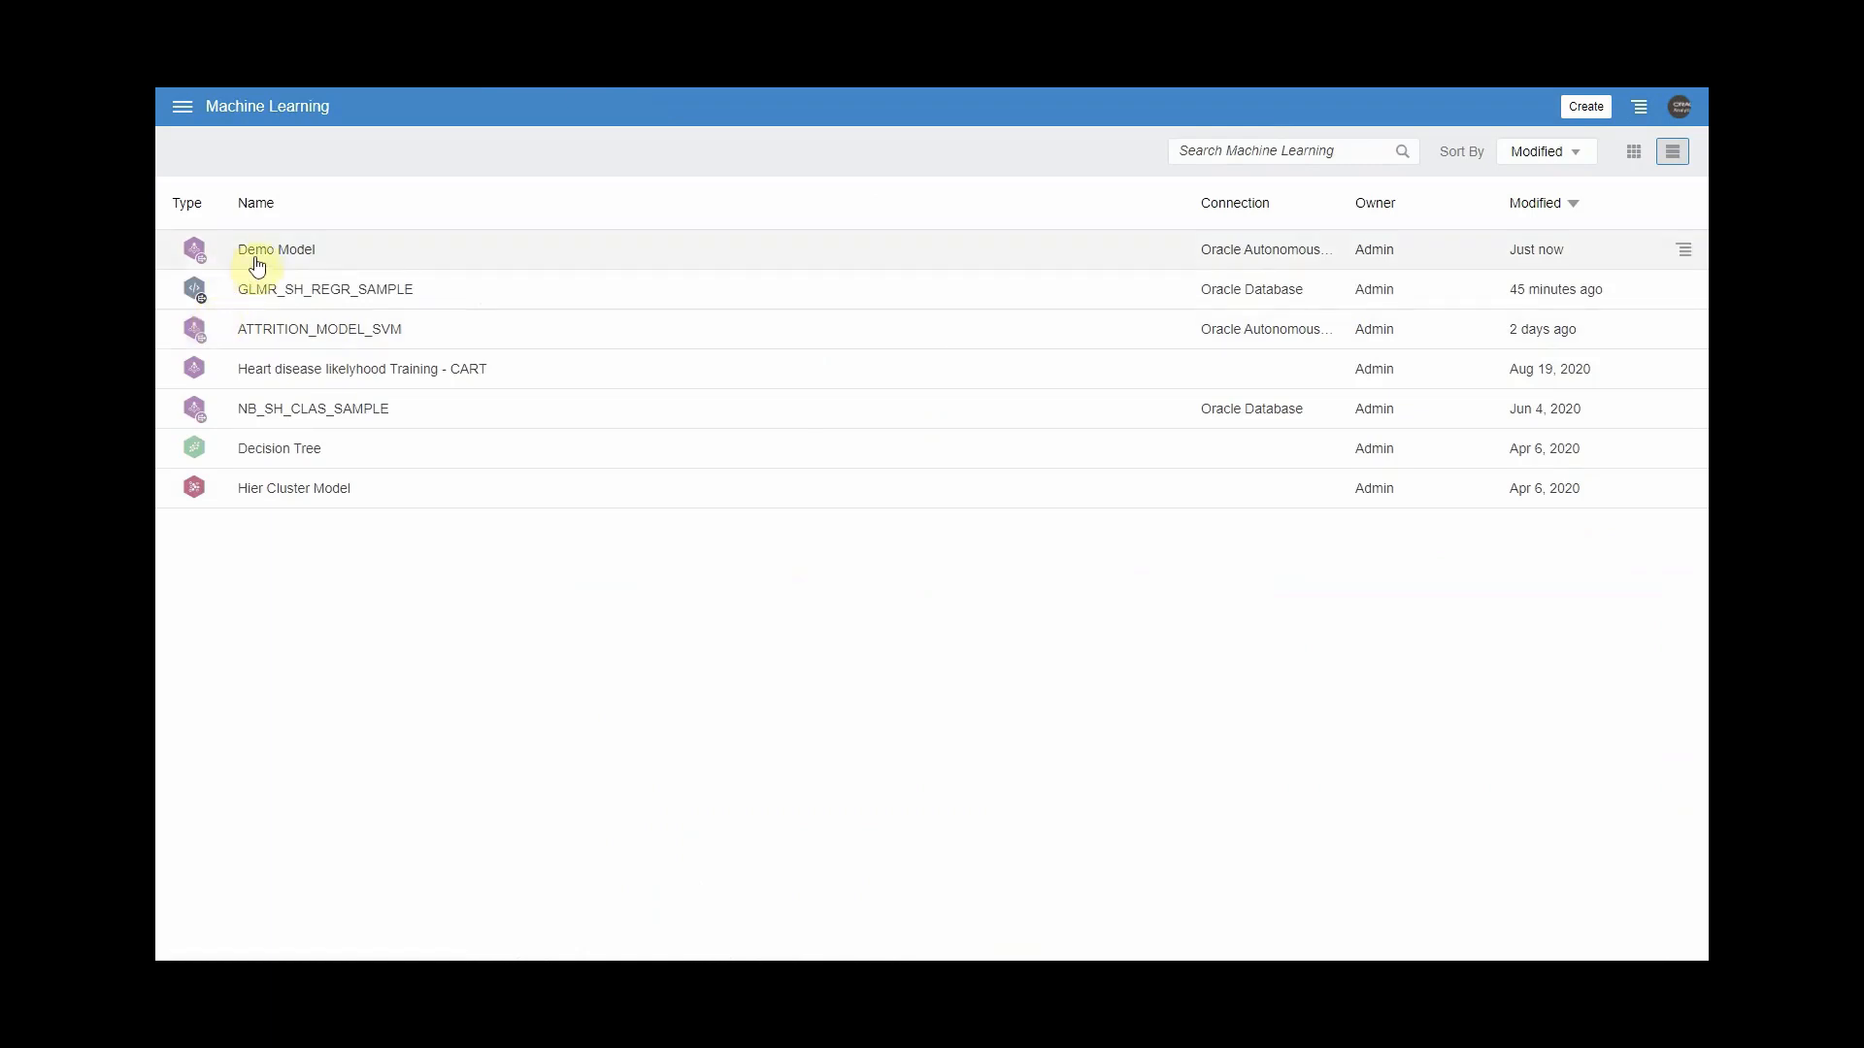
right_click(257, 265)
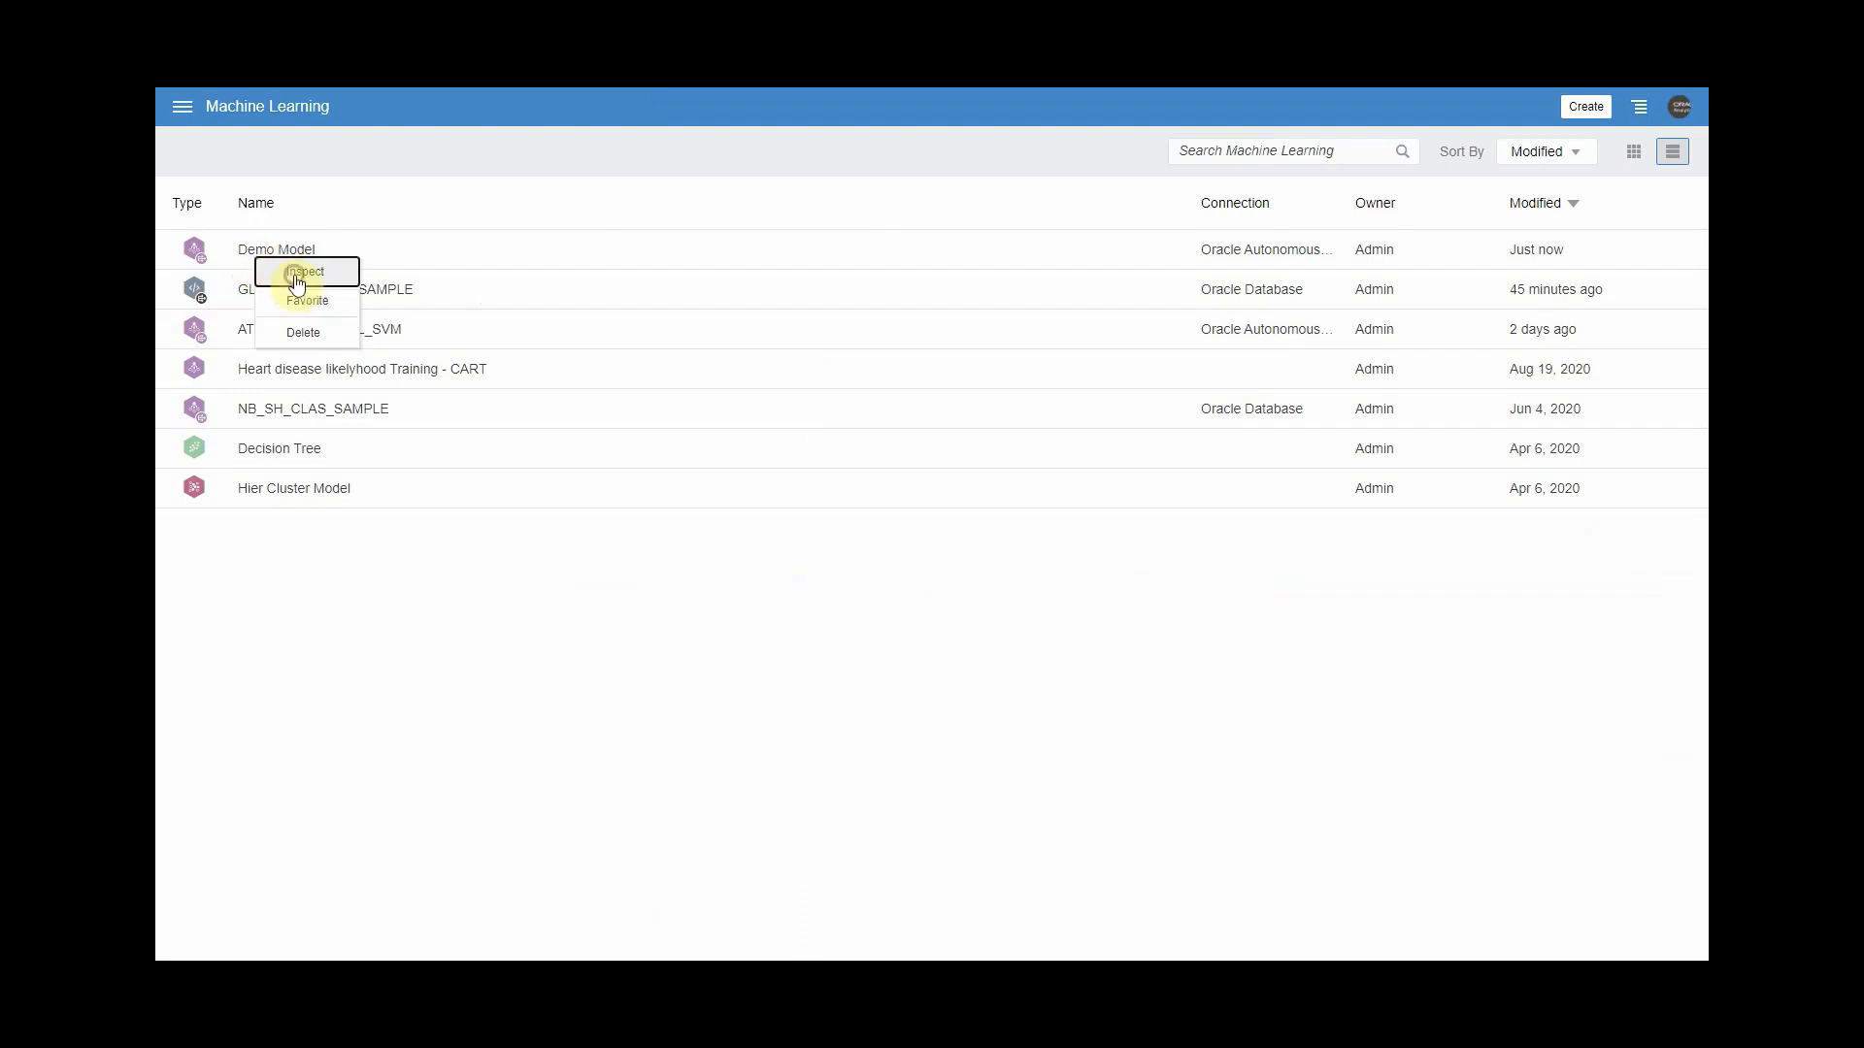
left_click(298, 280)
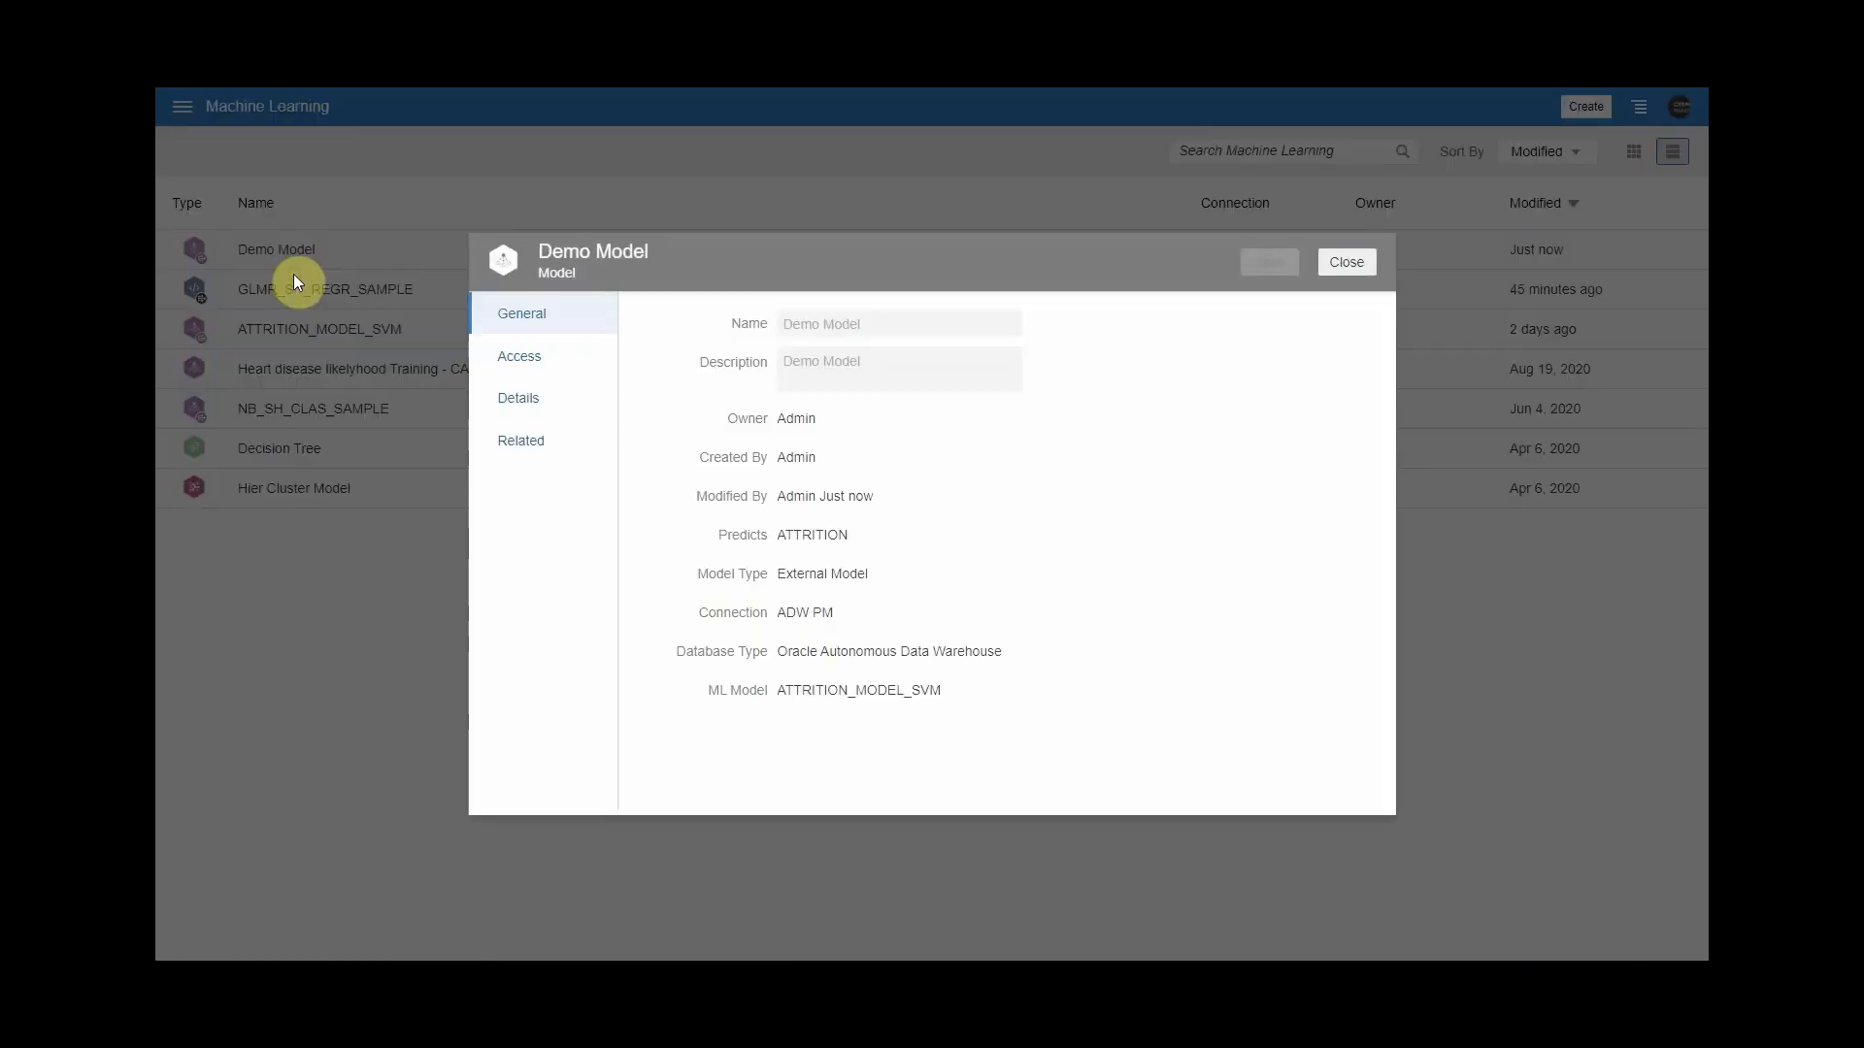
left_click(538, 371)
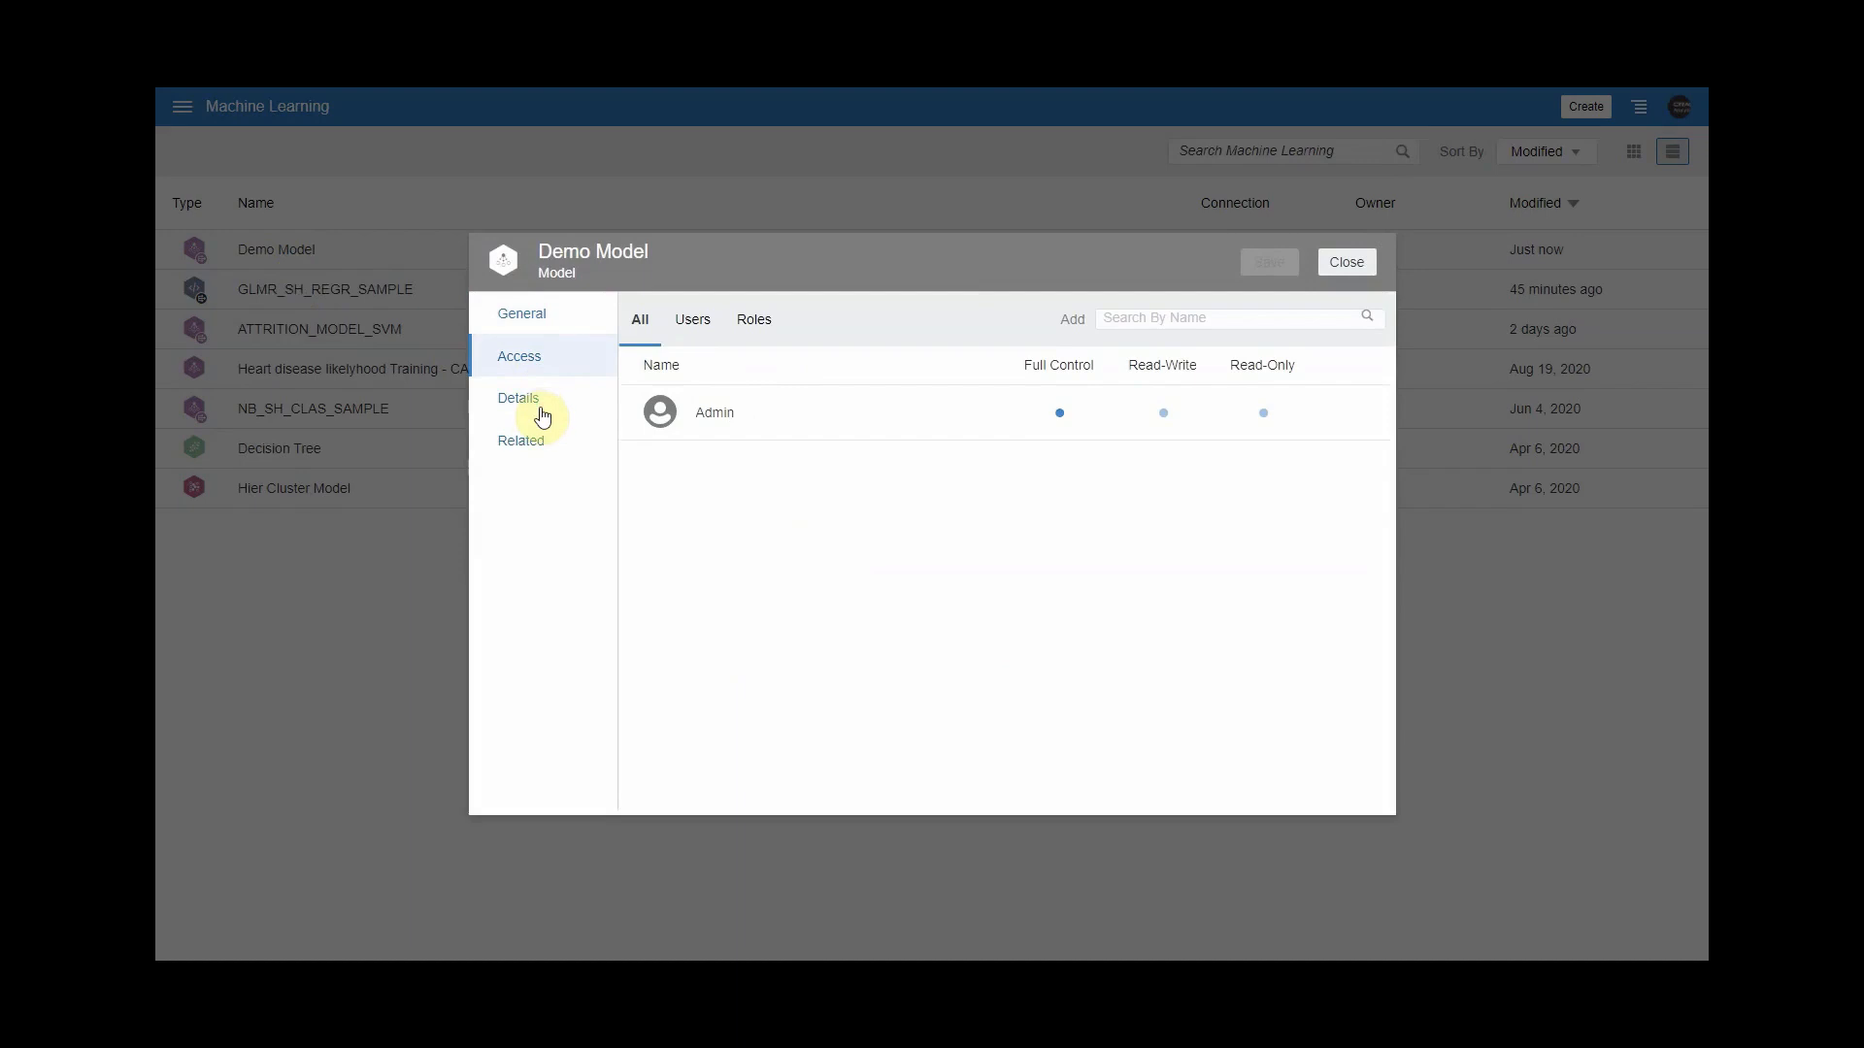
left_click(543, 418)
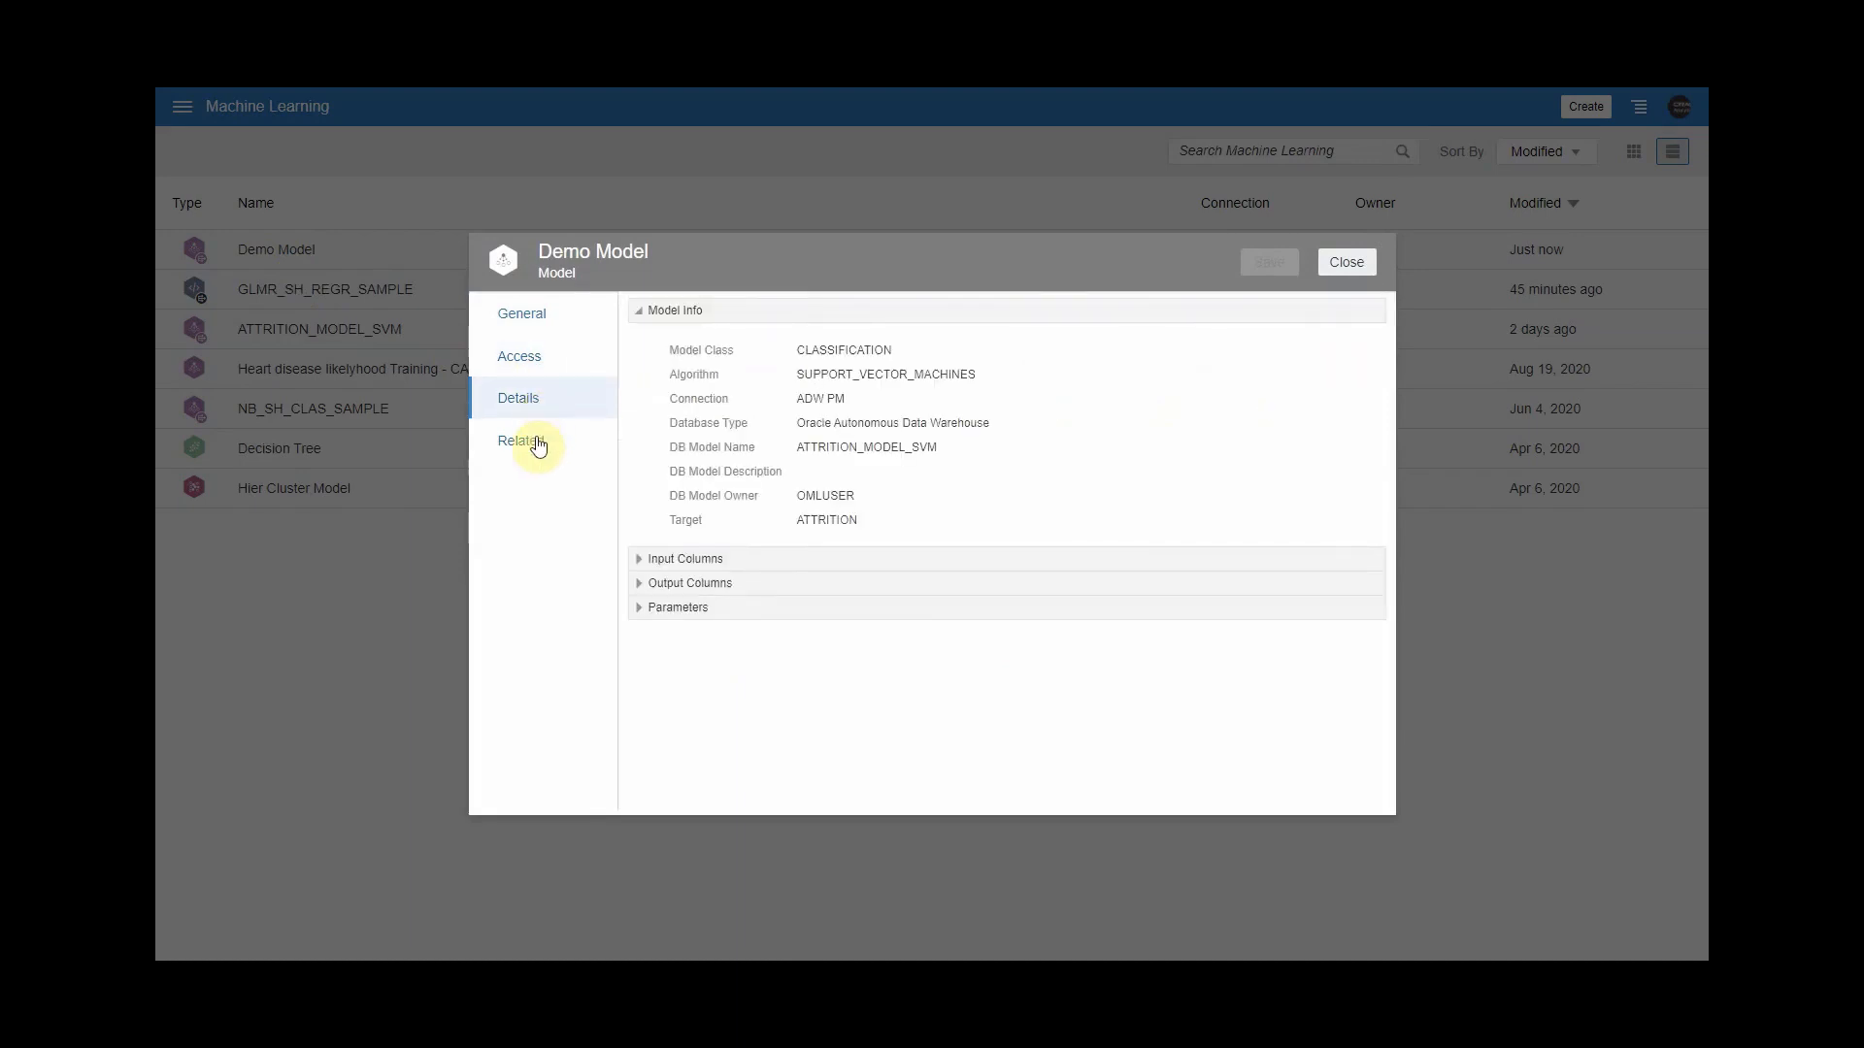
left_click(533, 449)
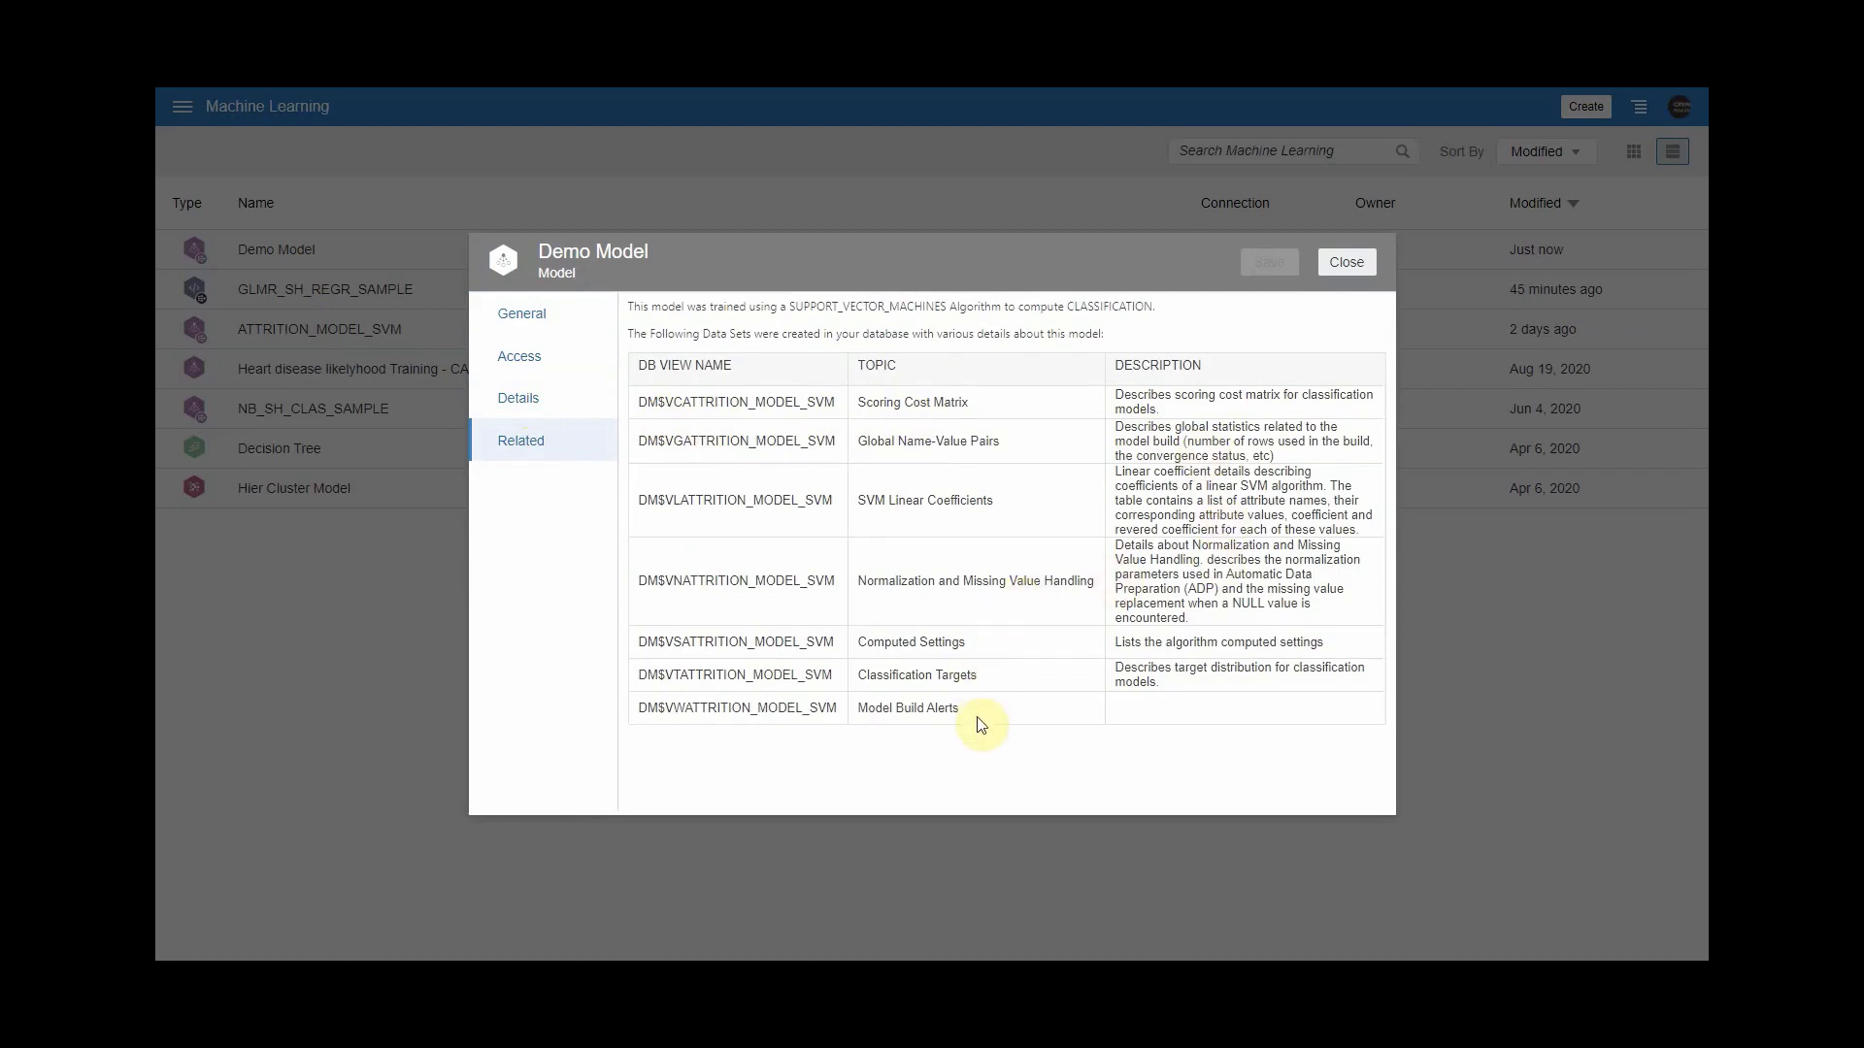
left_click(1345, 264)
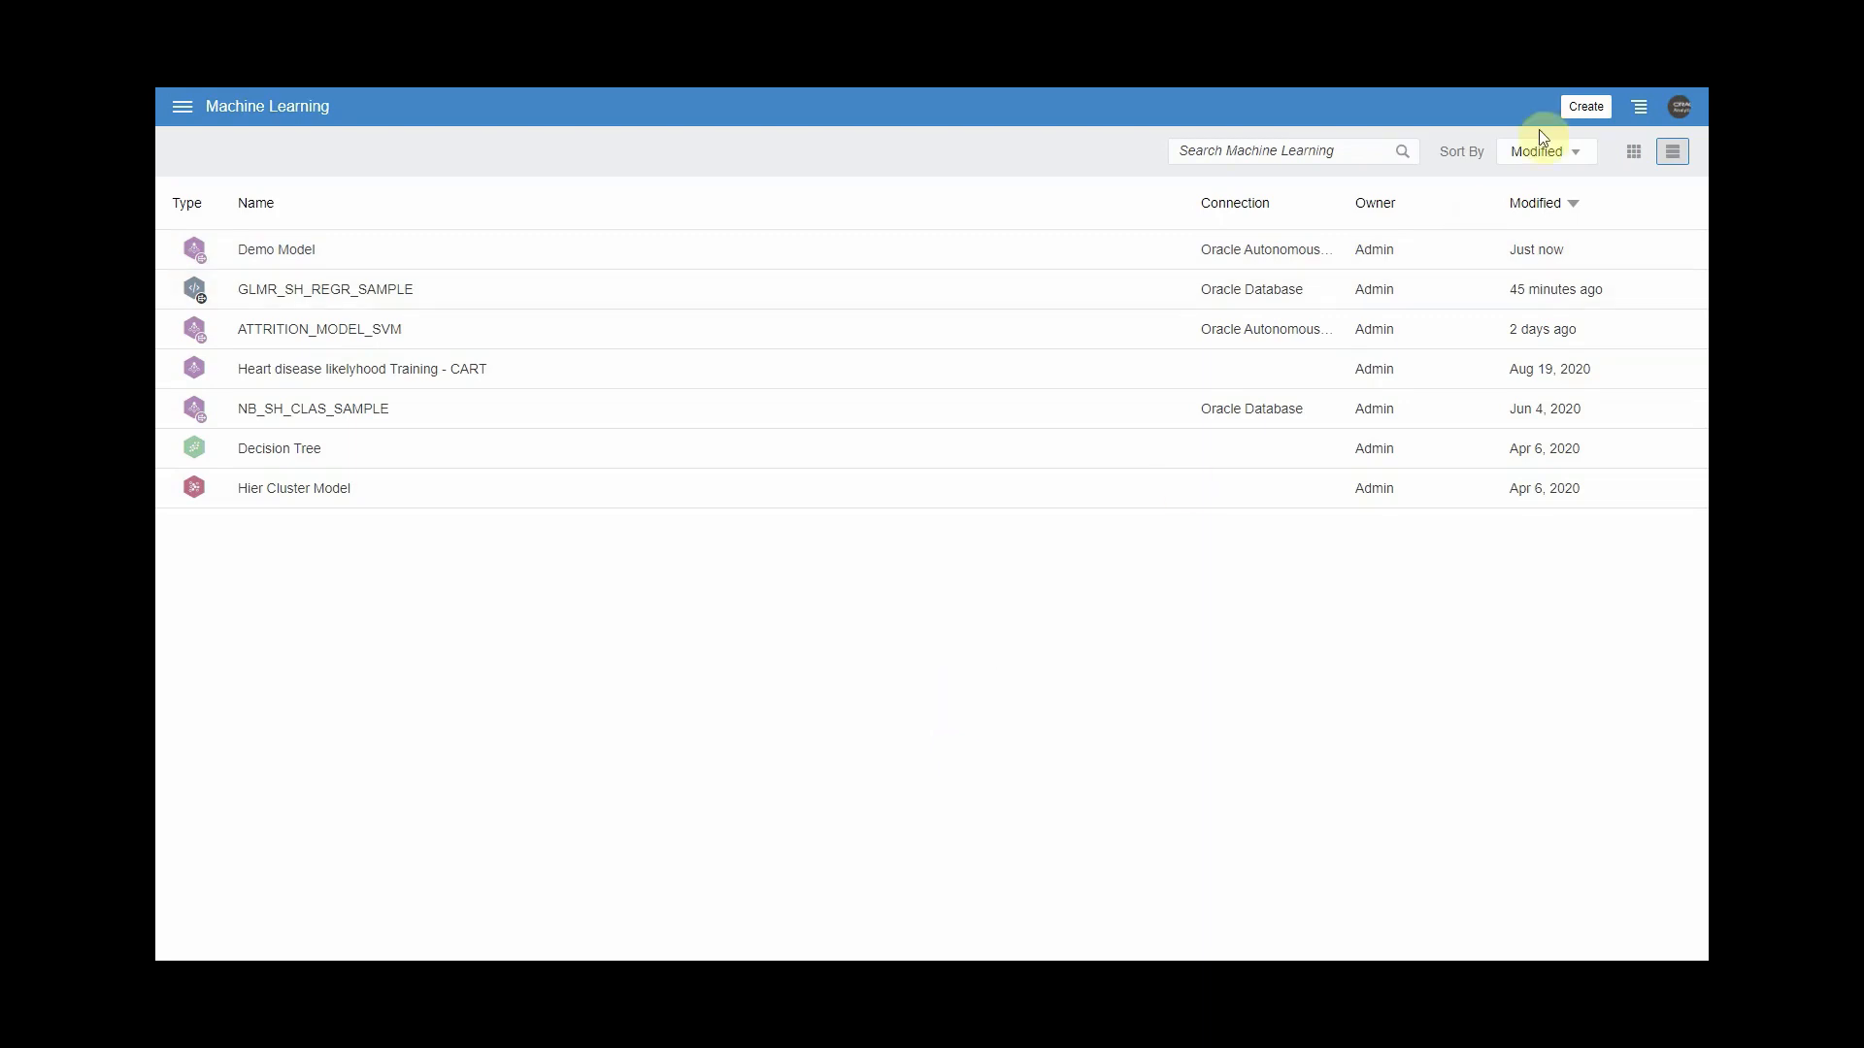
Create a data flow that uses the EMPLOYEE_ATTRITION_ACTUAL data set as its source.
left_click(1578, 111)
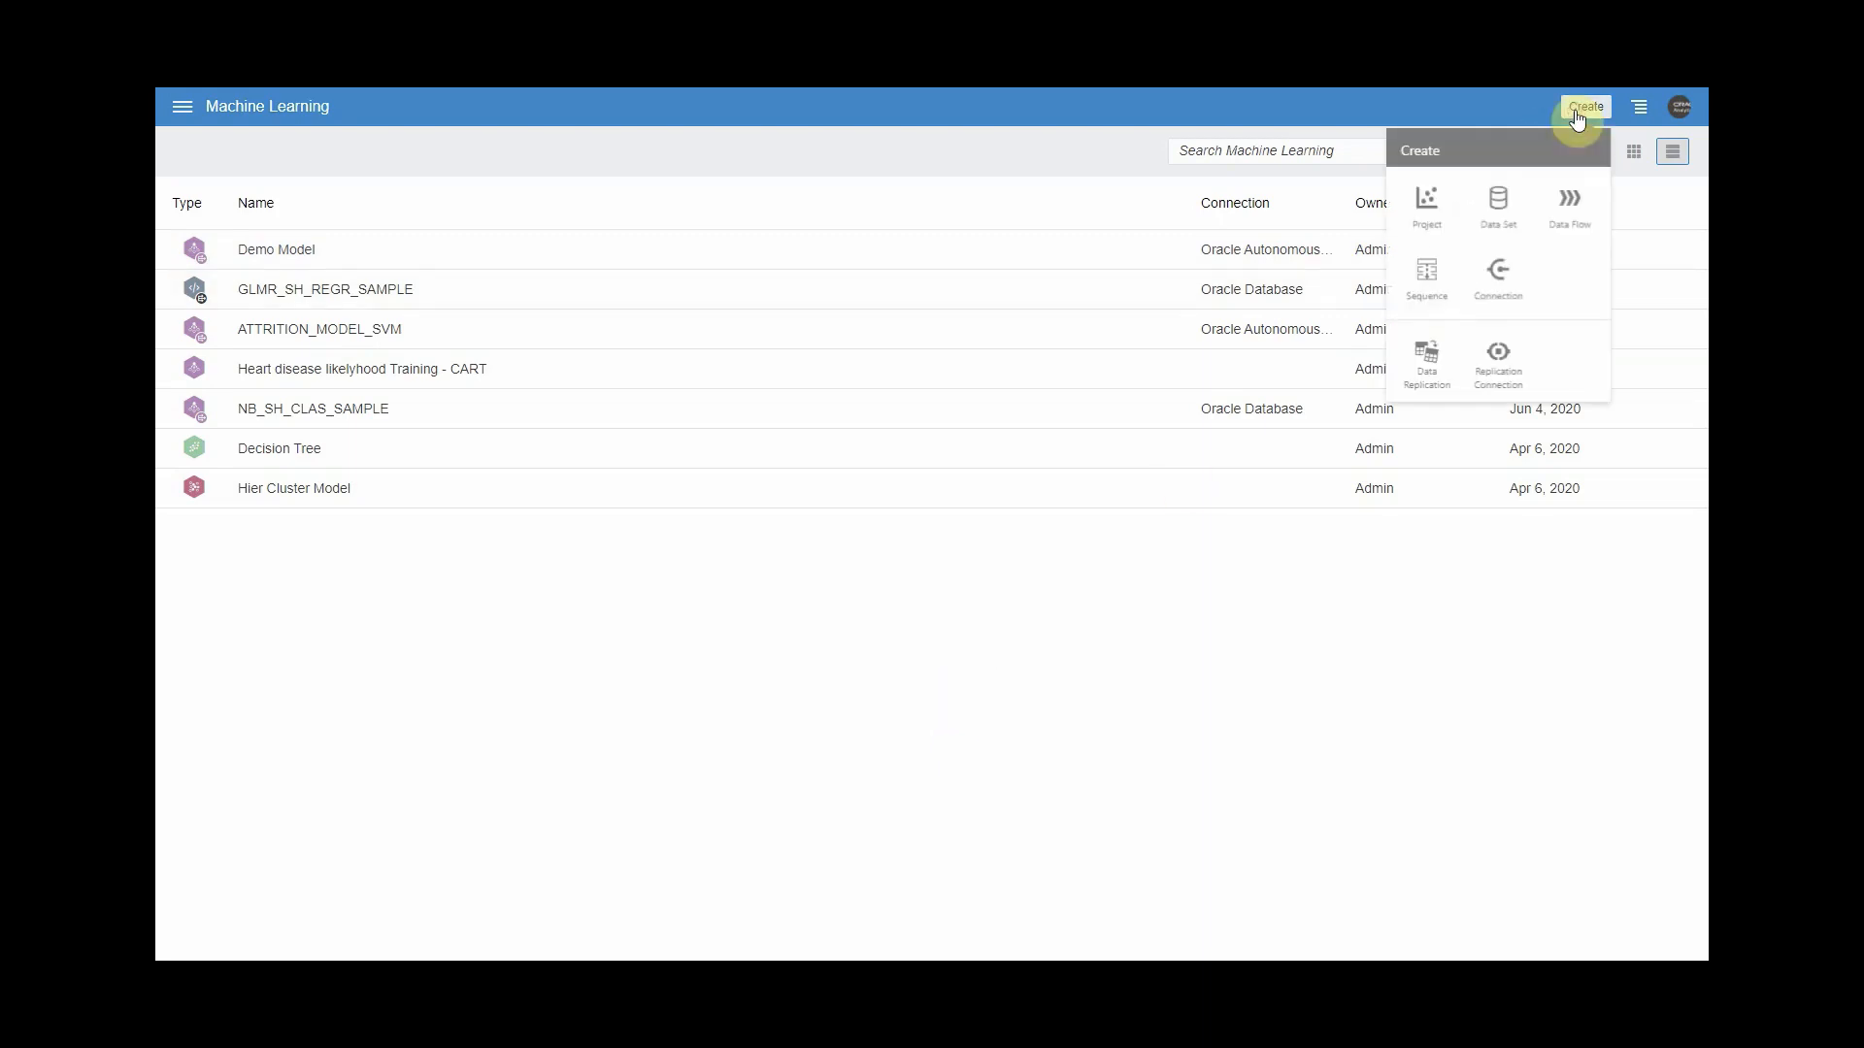
left_click(1571, 210)
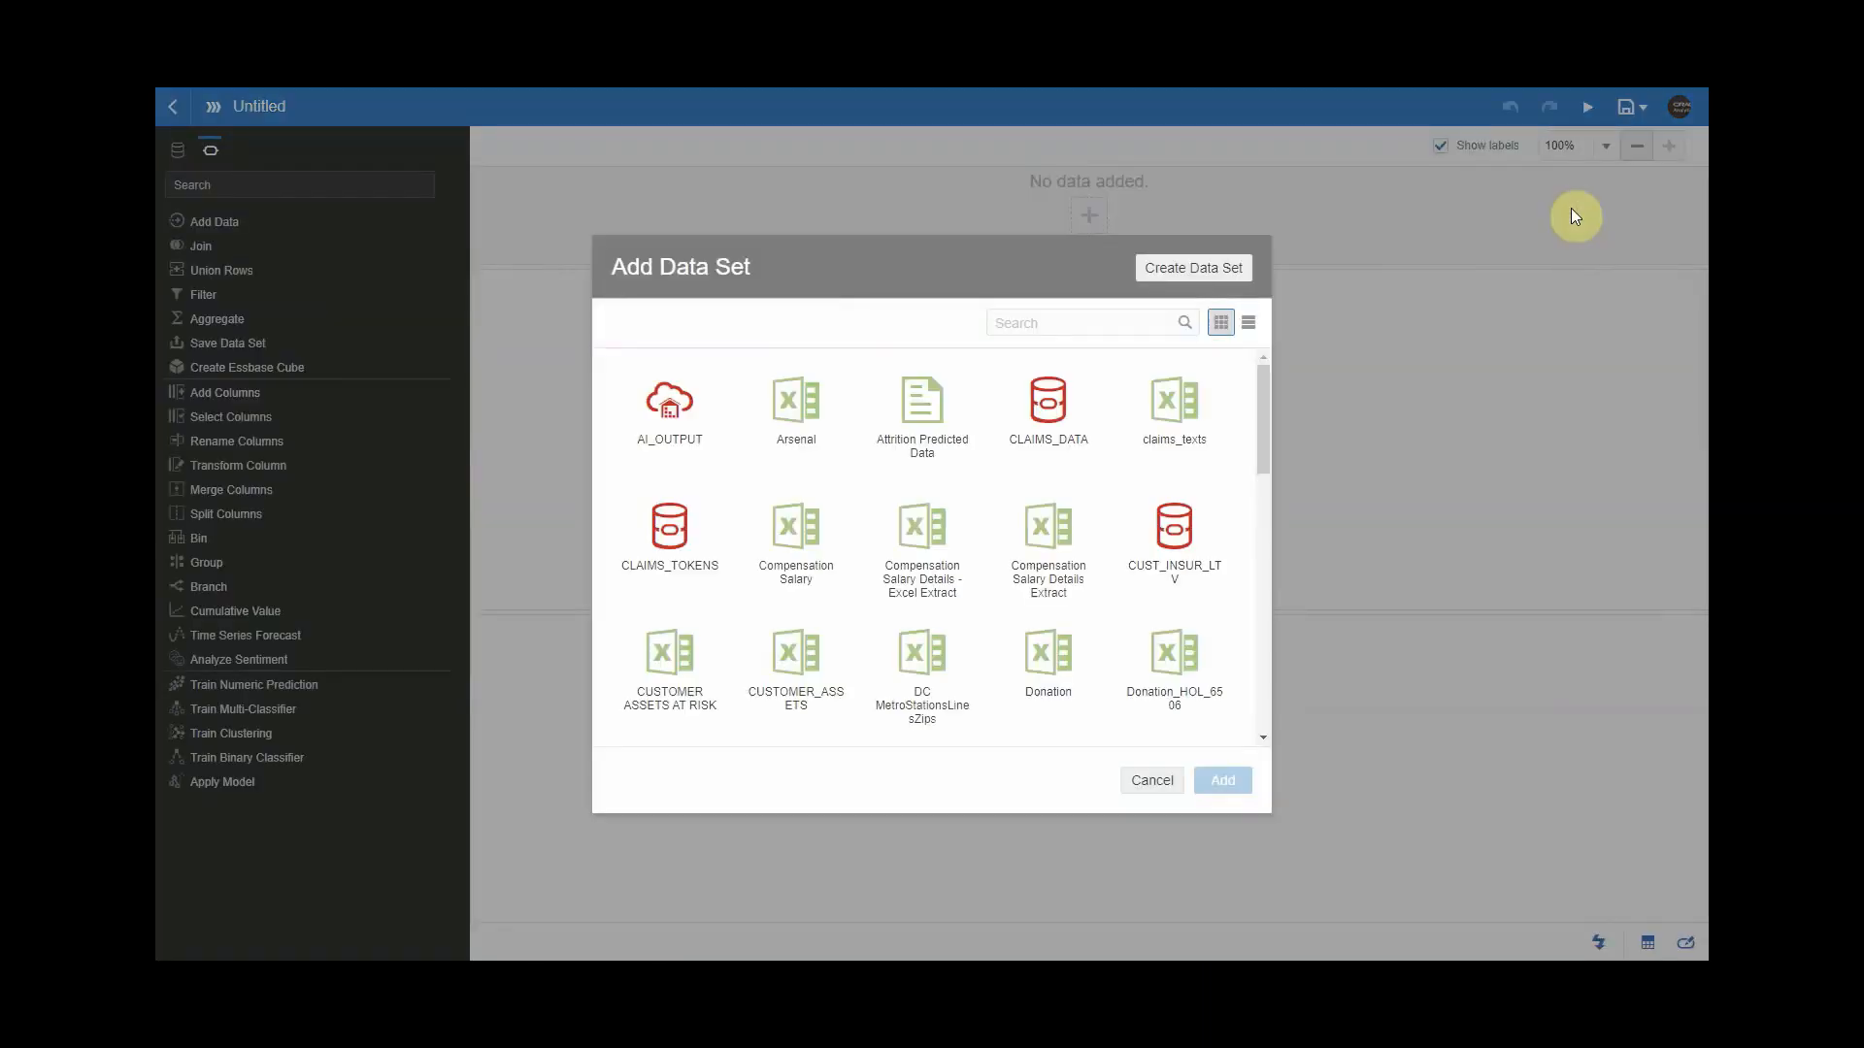
left_click(1140, 320)
type("actu")
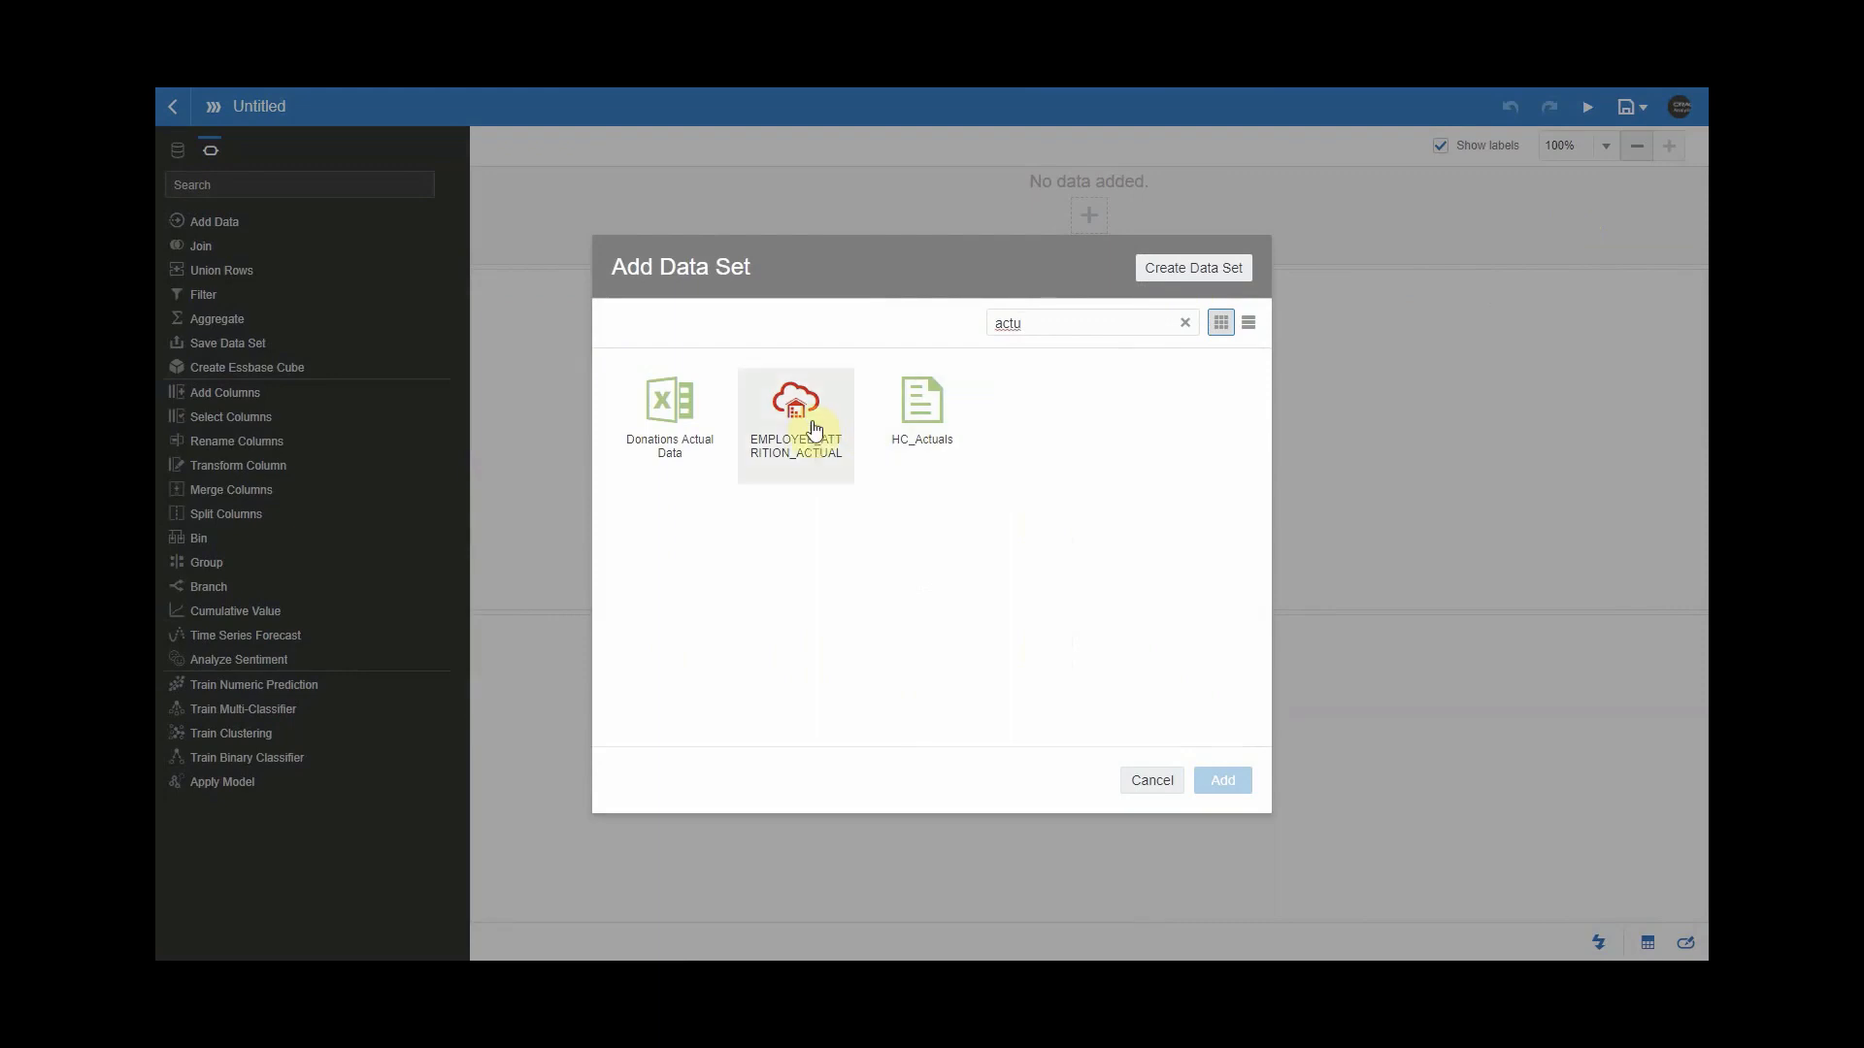
left_click(804, 417)
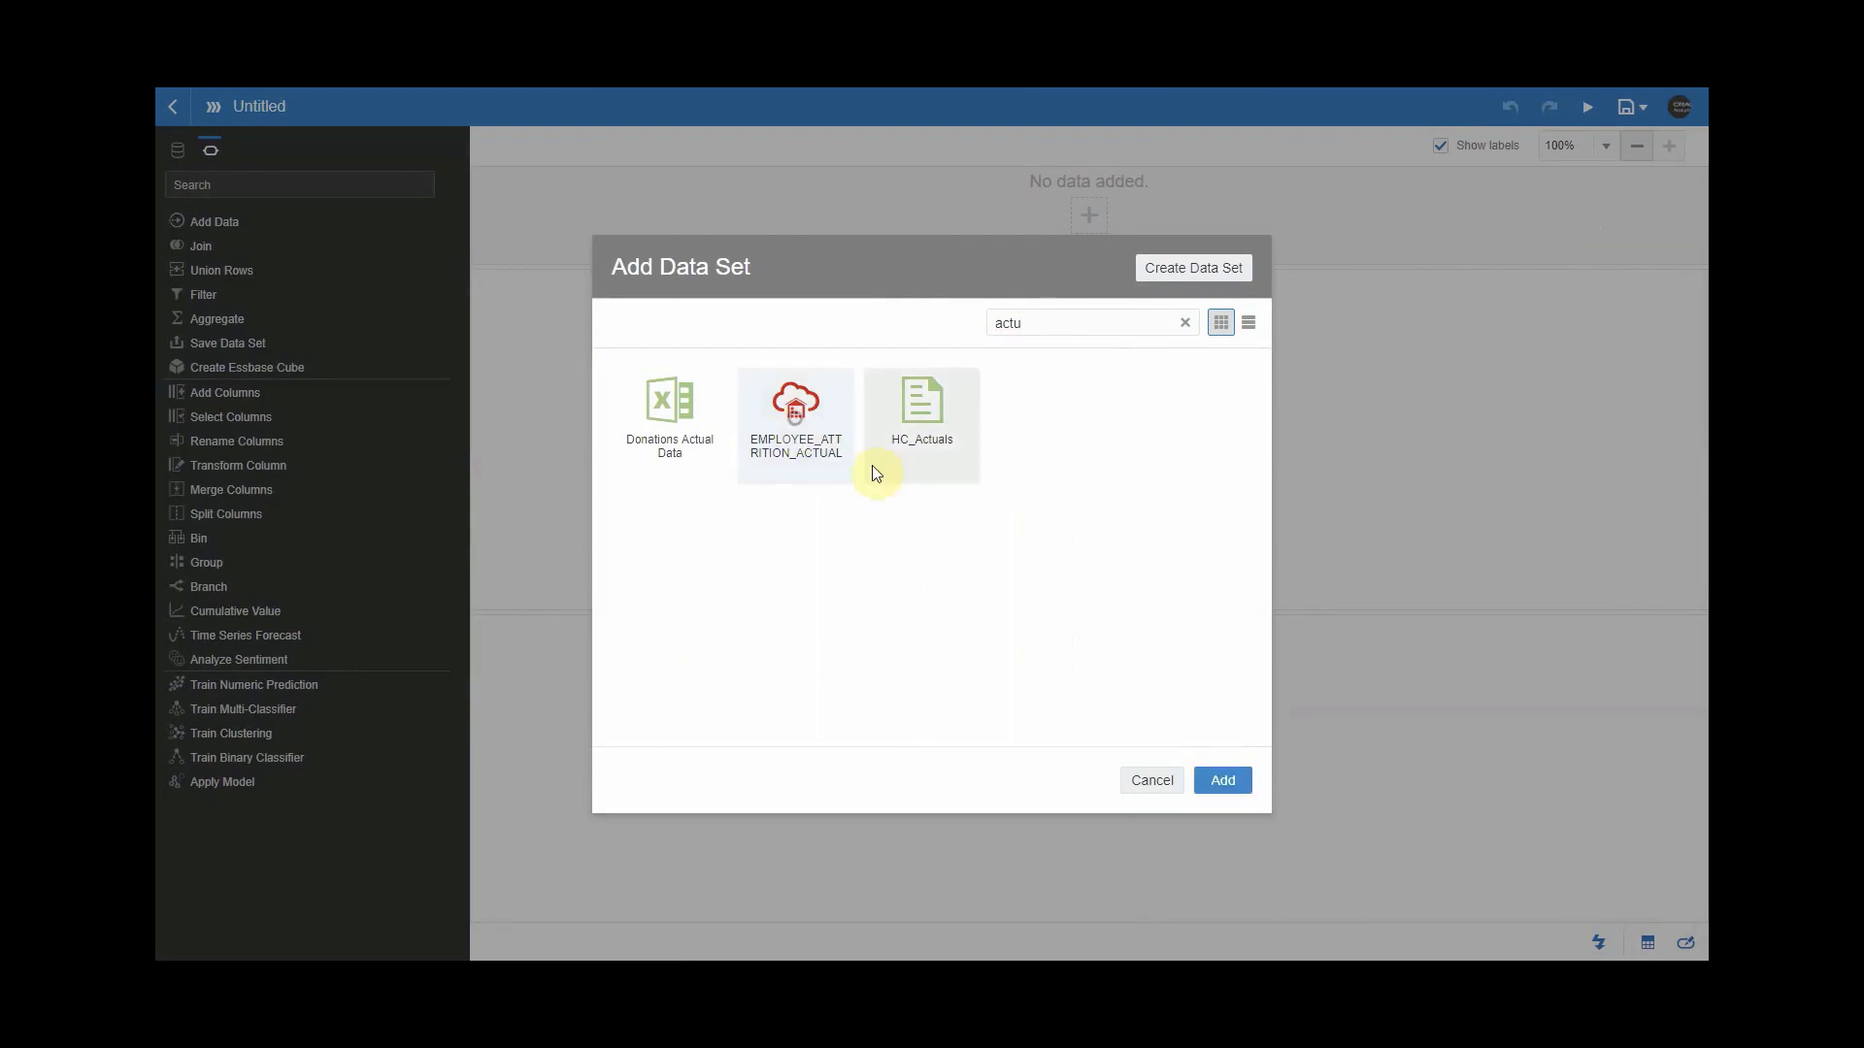
left_click(1211, 783)
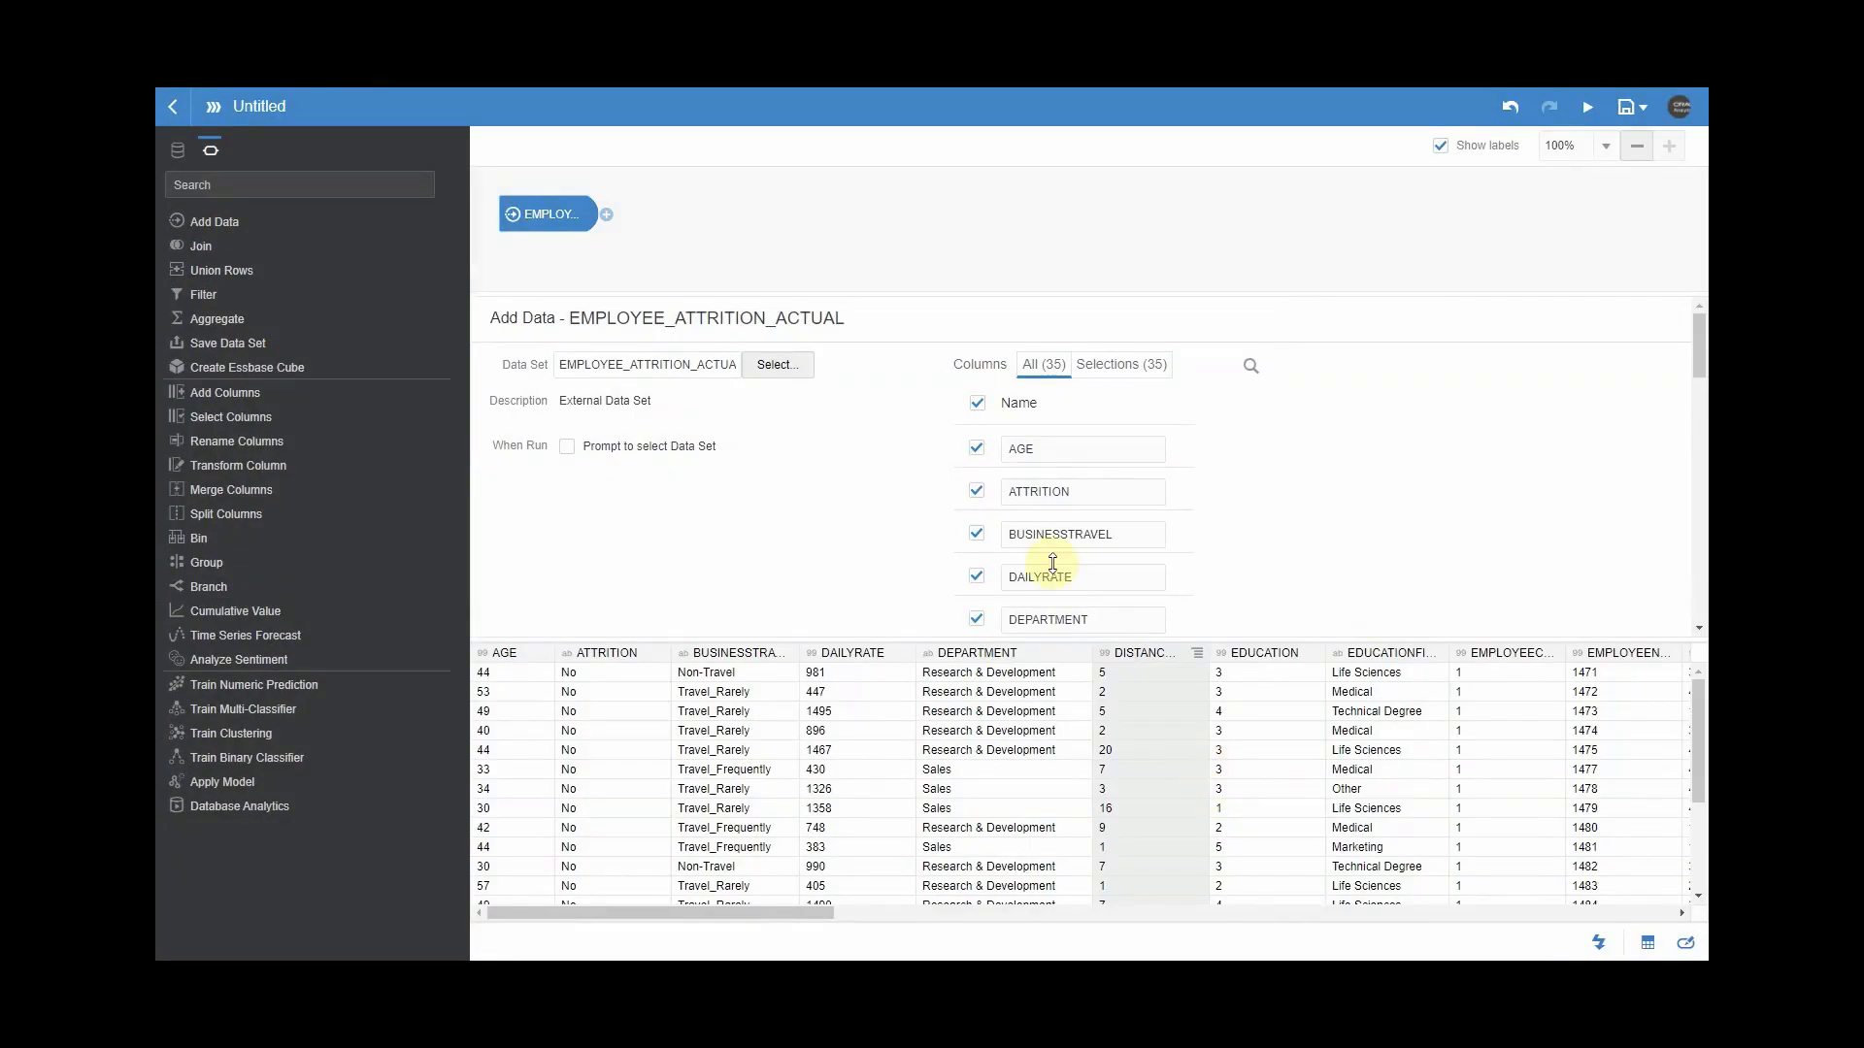
Add an Apply Model step after the EMPLOYEE_ATTRITION_ACTUAL data, using Demo Model.
left_click(606, 214)
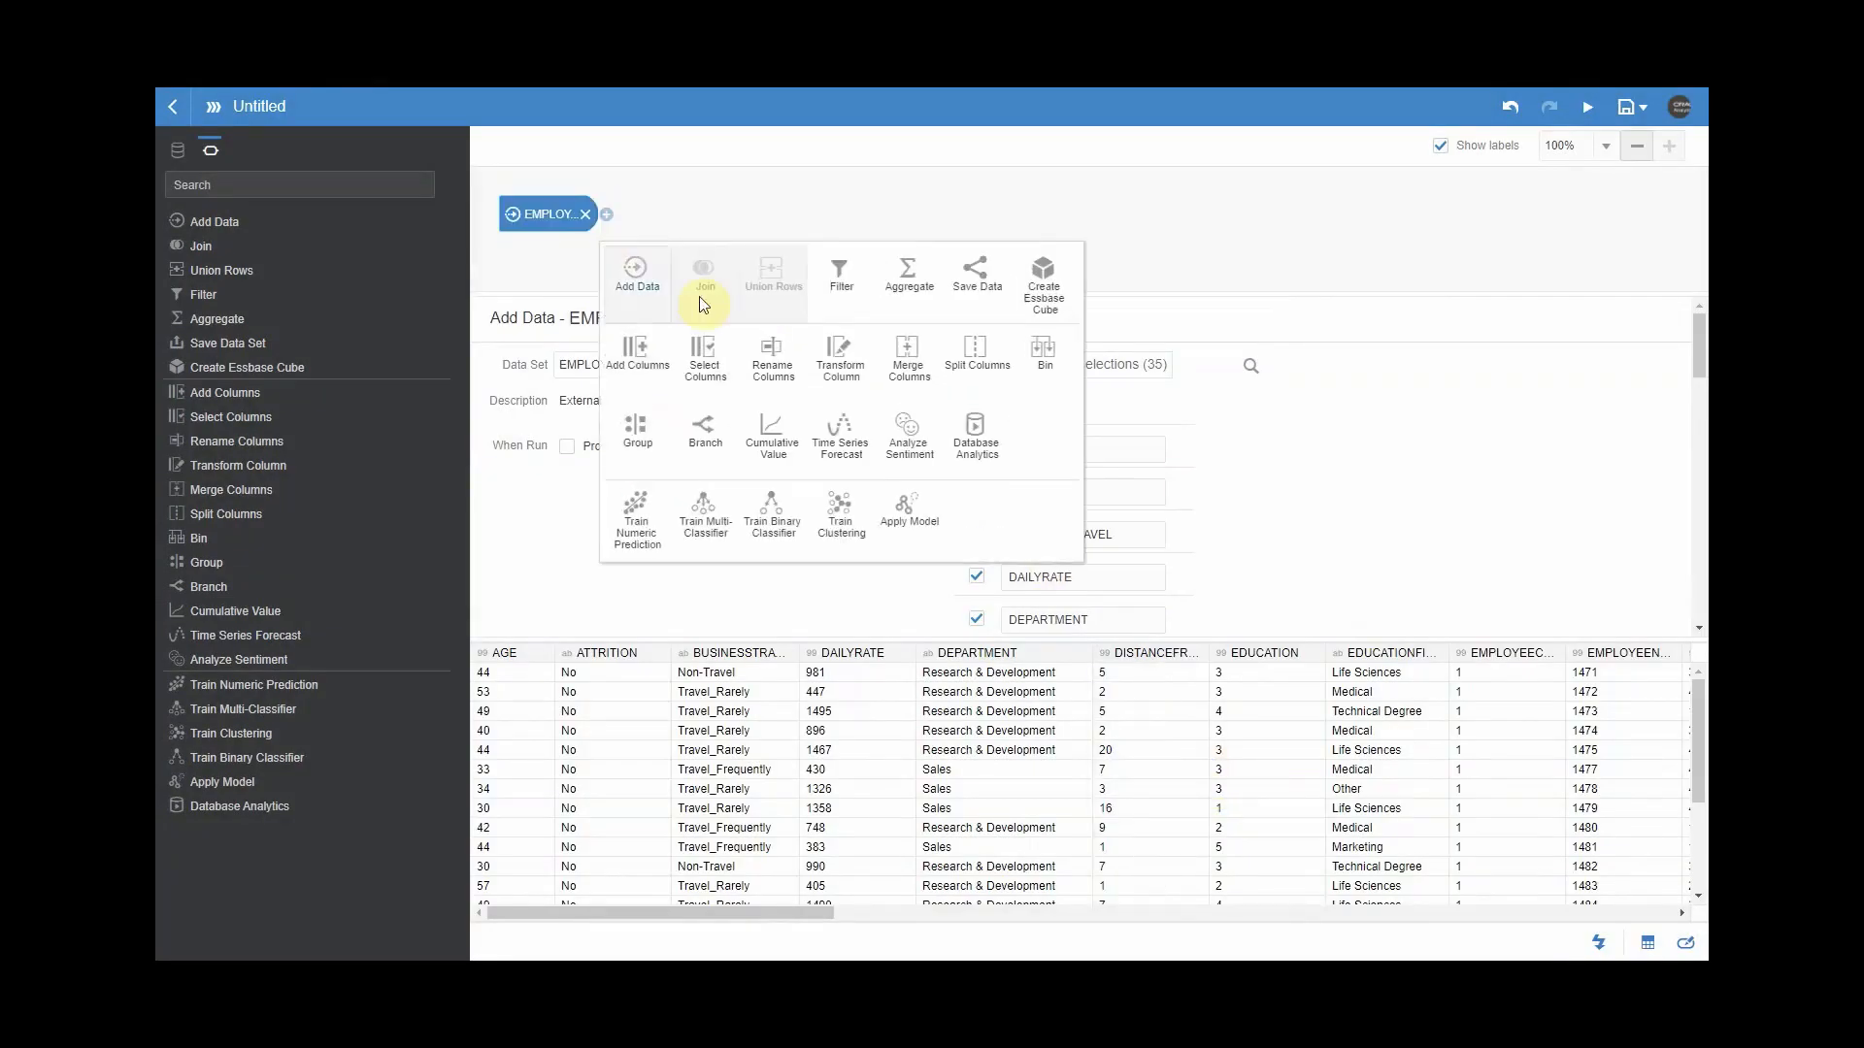
left_click(915, 531)
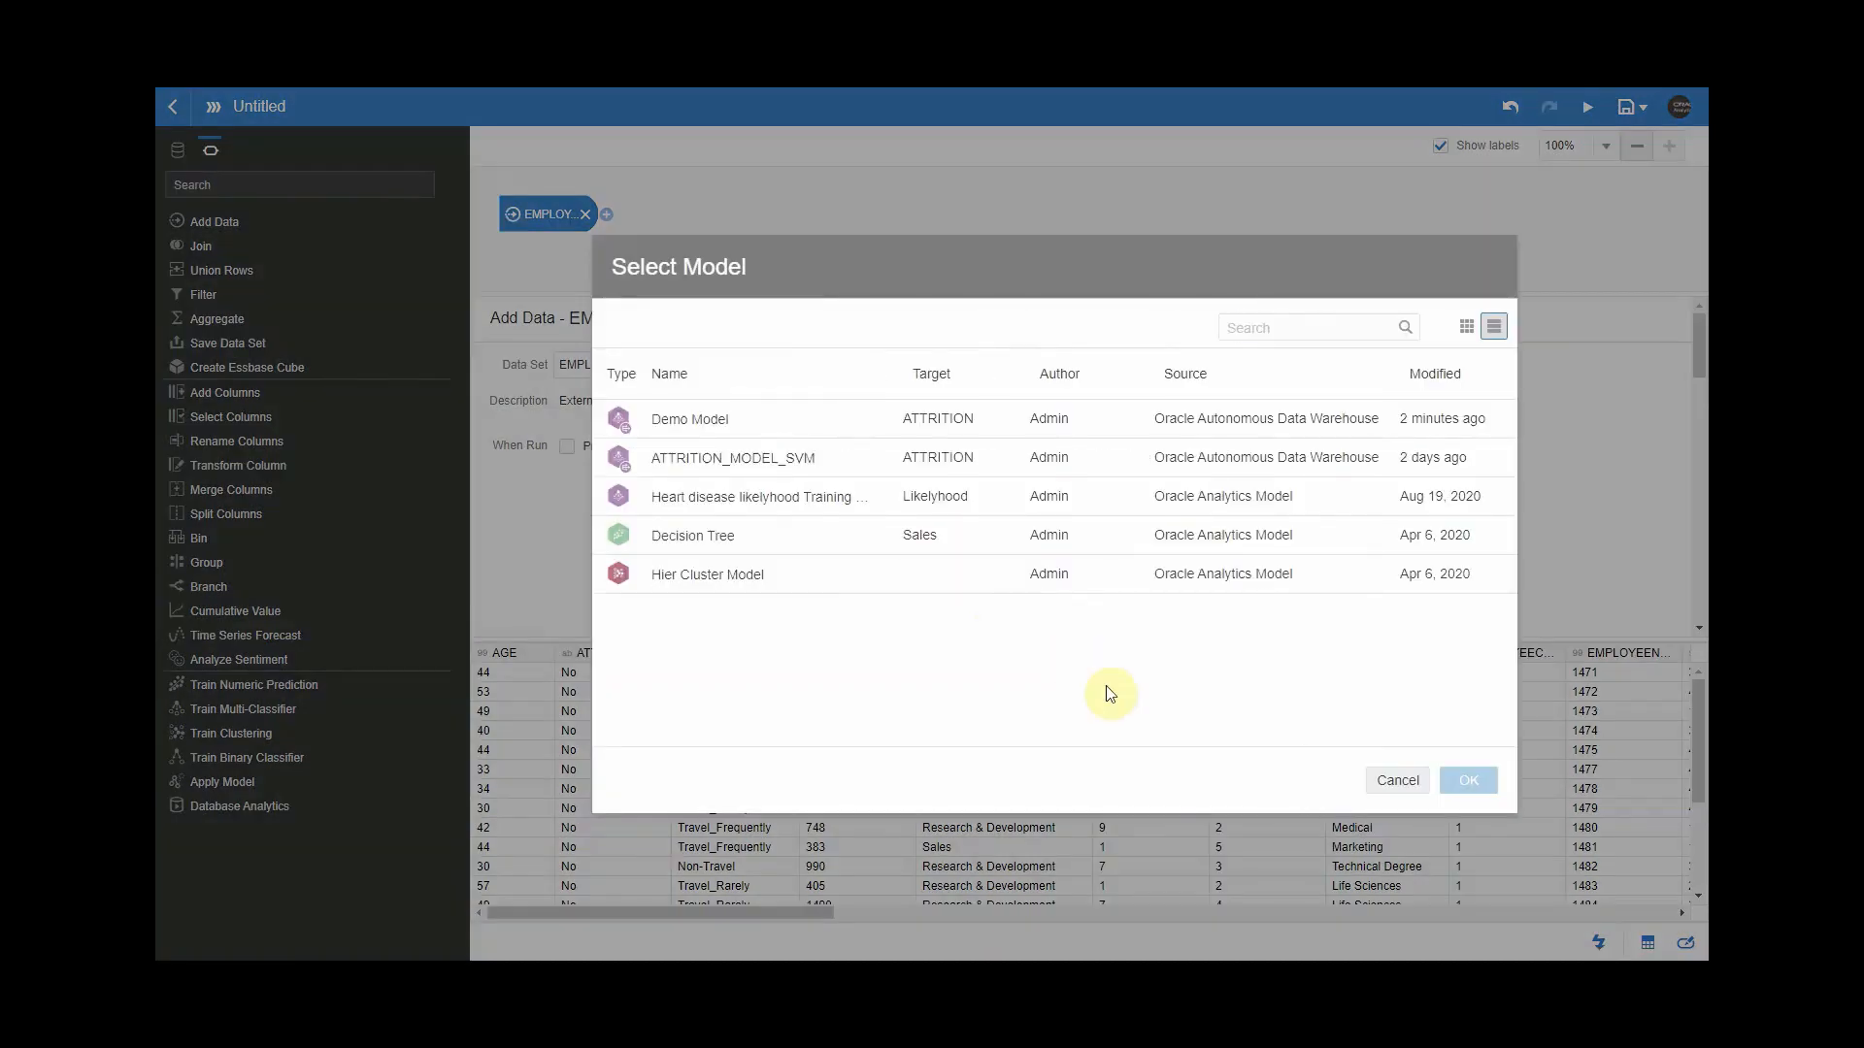
left_click(727, 422)
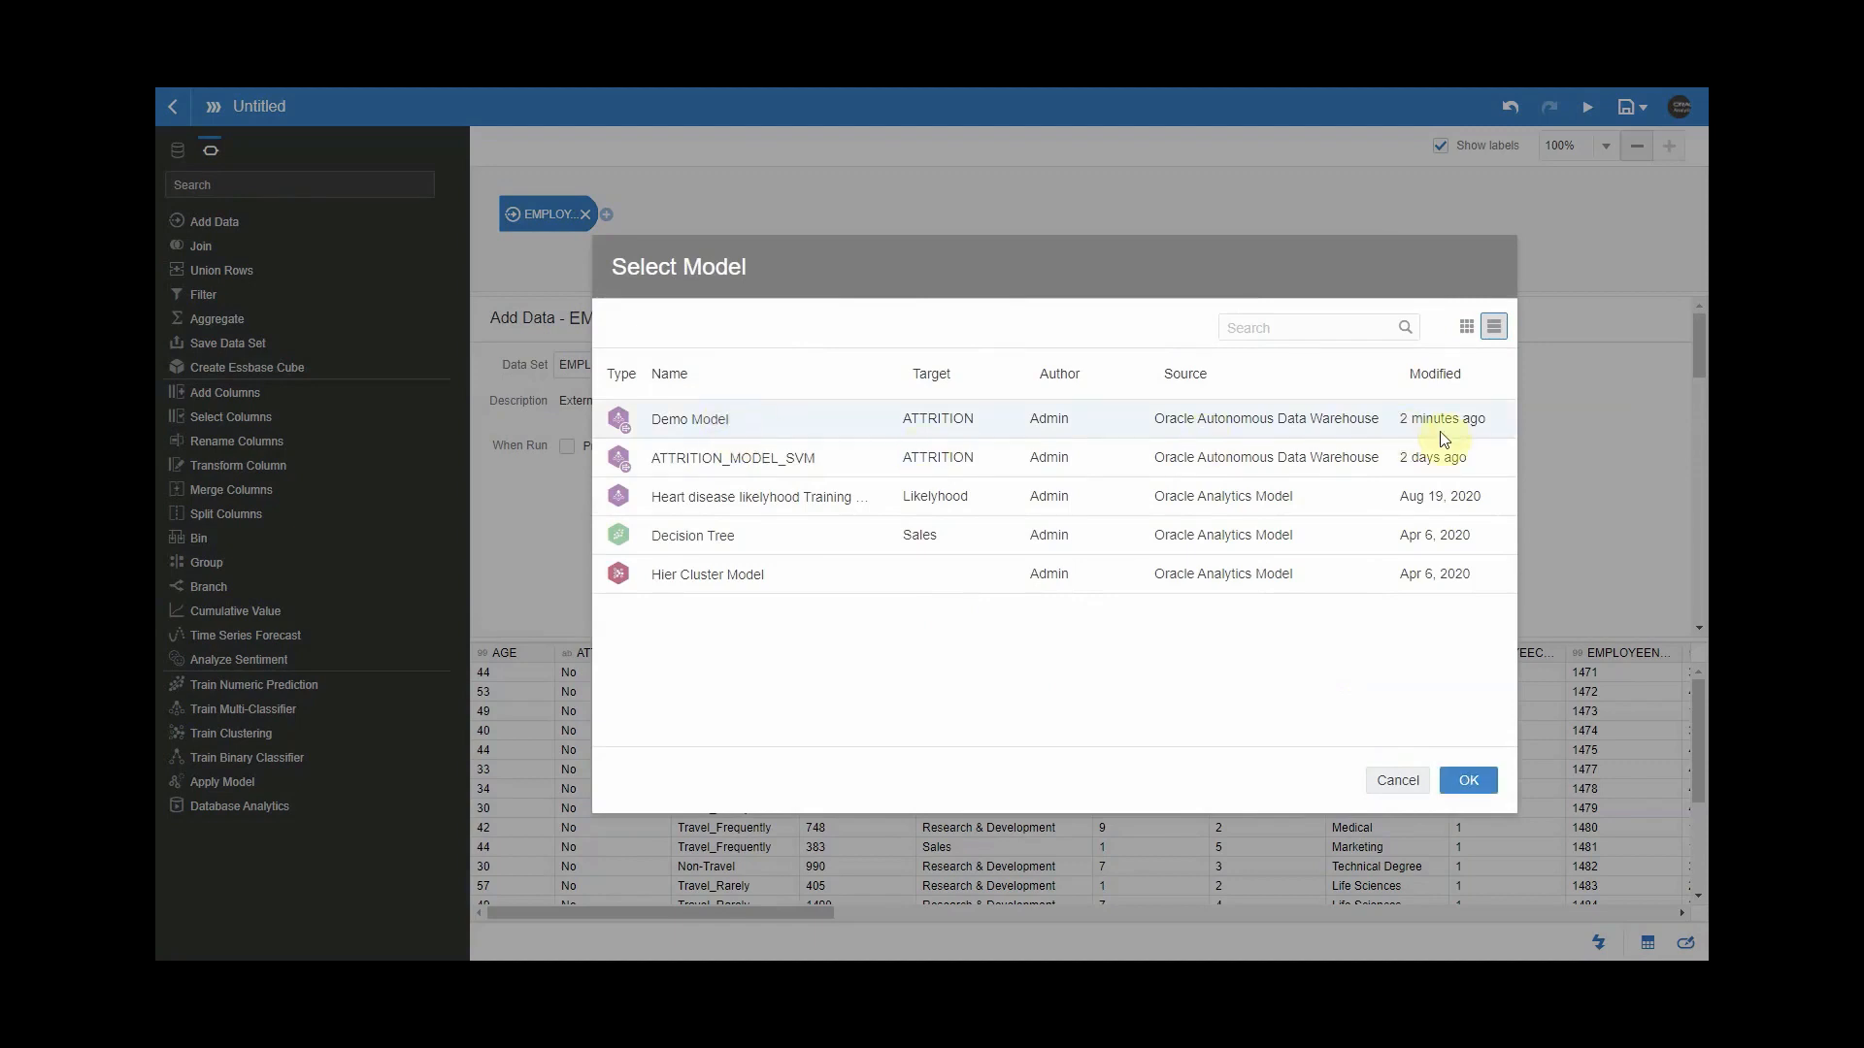
left_click(1469, 780)
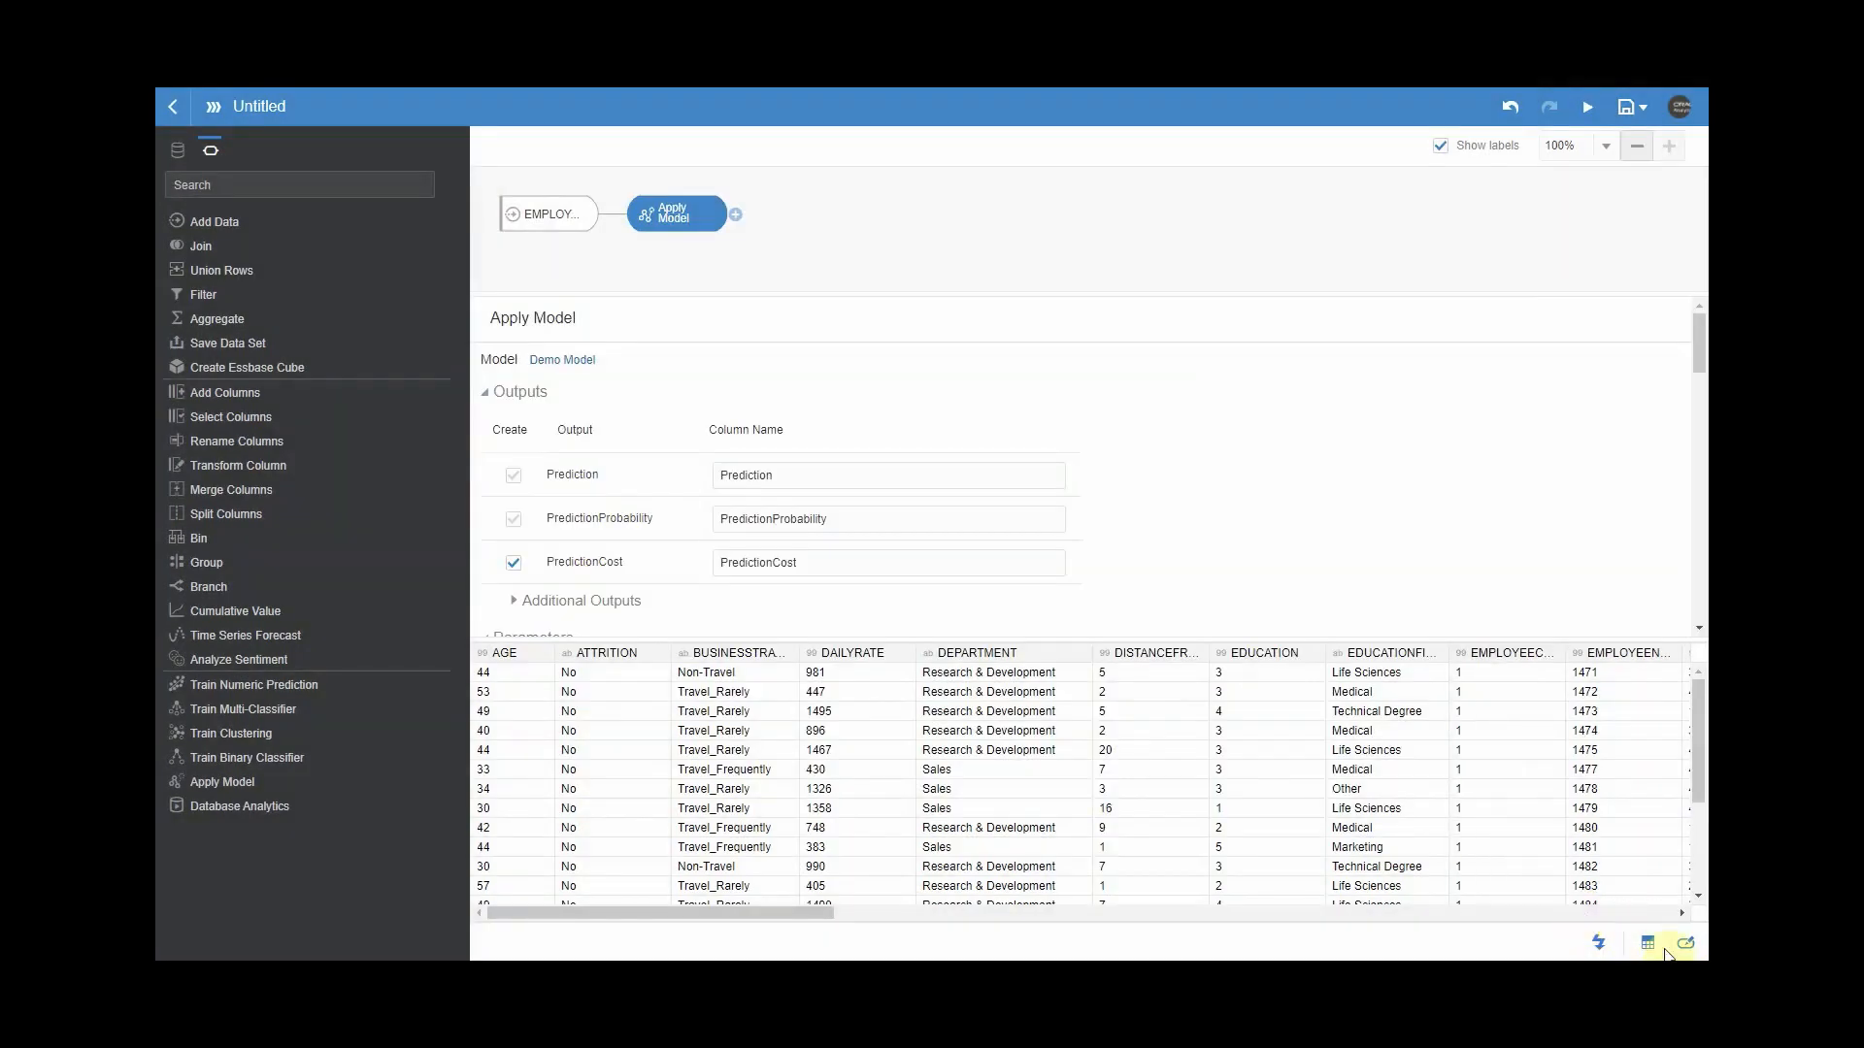
Hide the data preview and examine the Apply Model step's input column mappings and its Cost Model parameter.
left_click(1647, 942)
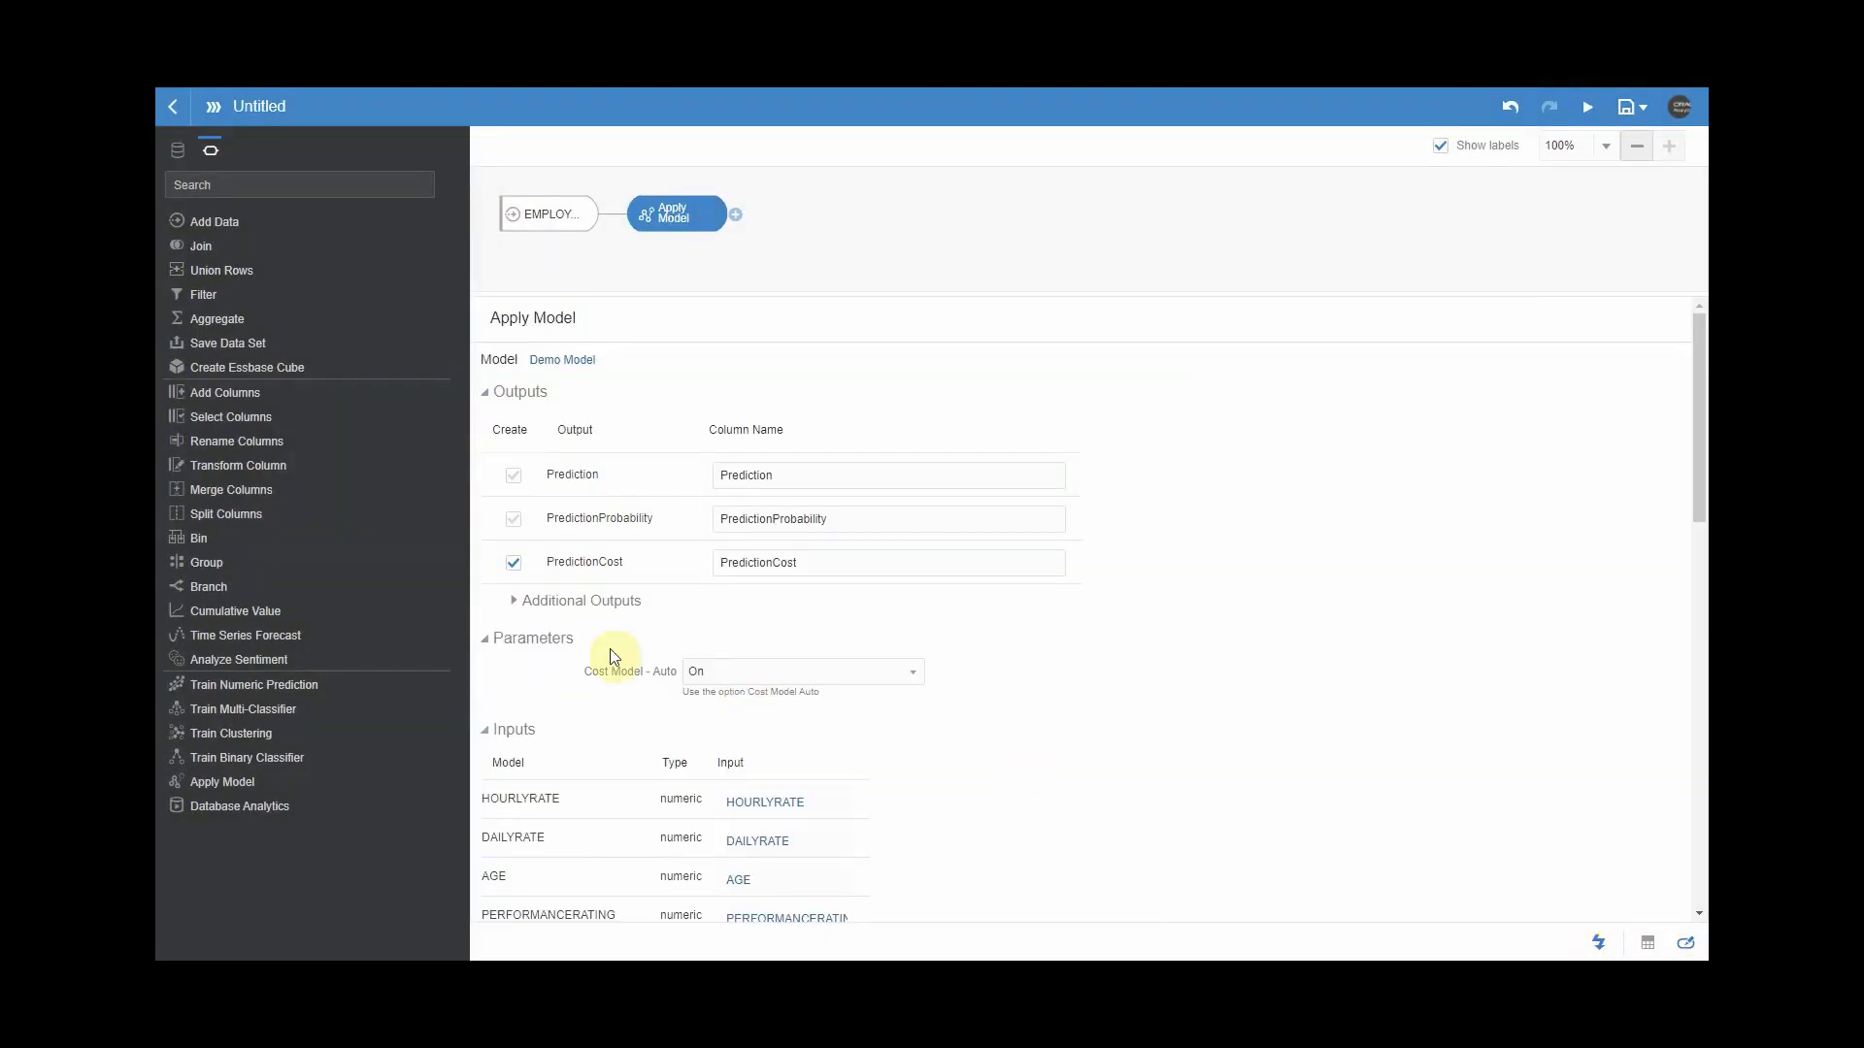
left_click(487, 730)
left_click(485, 395)
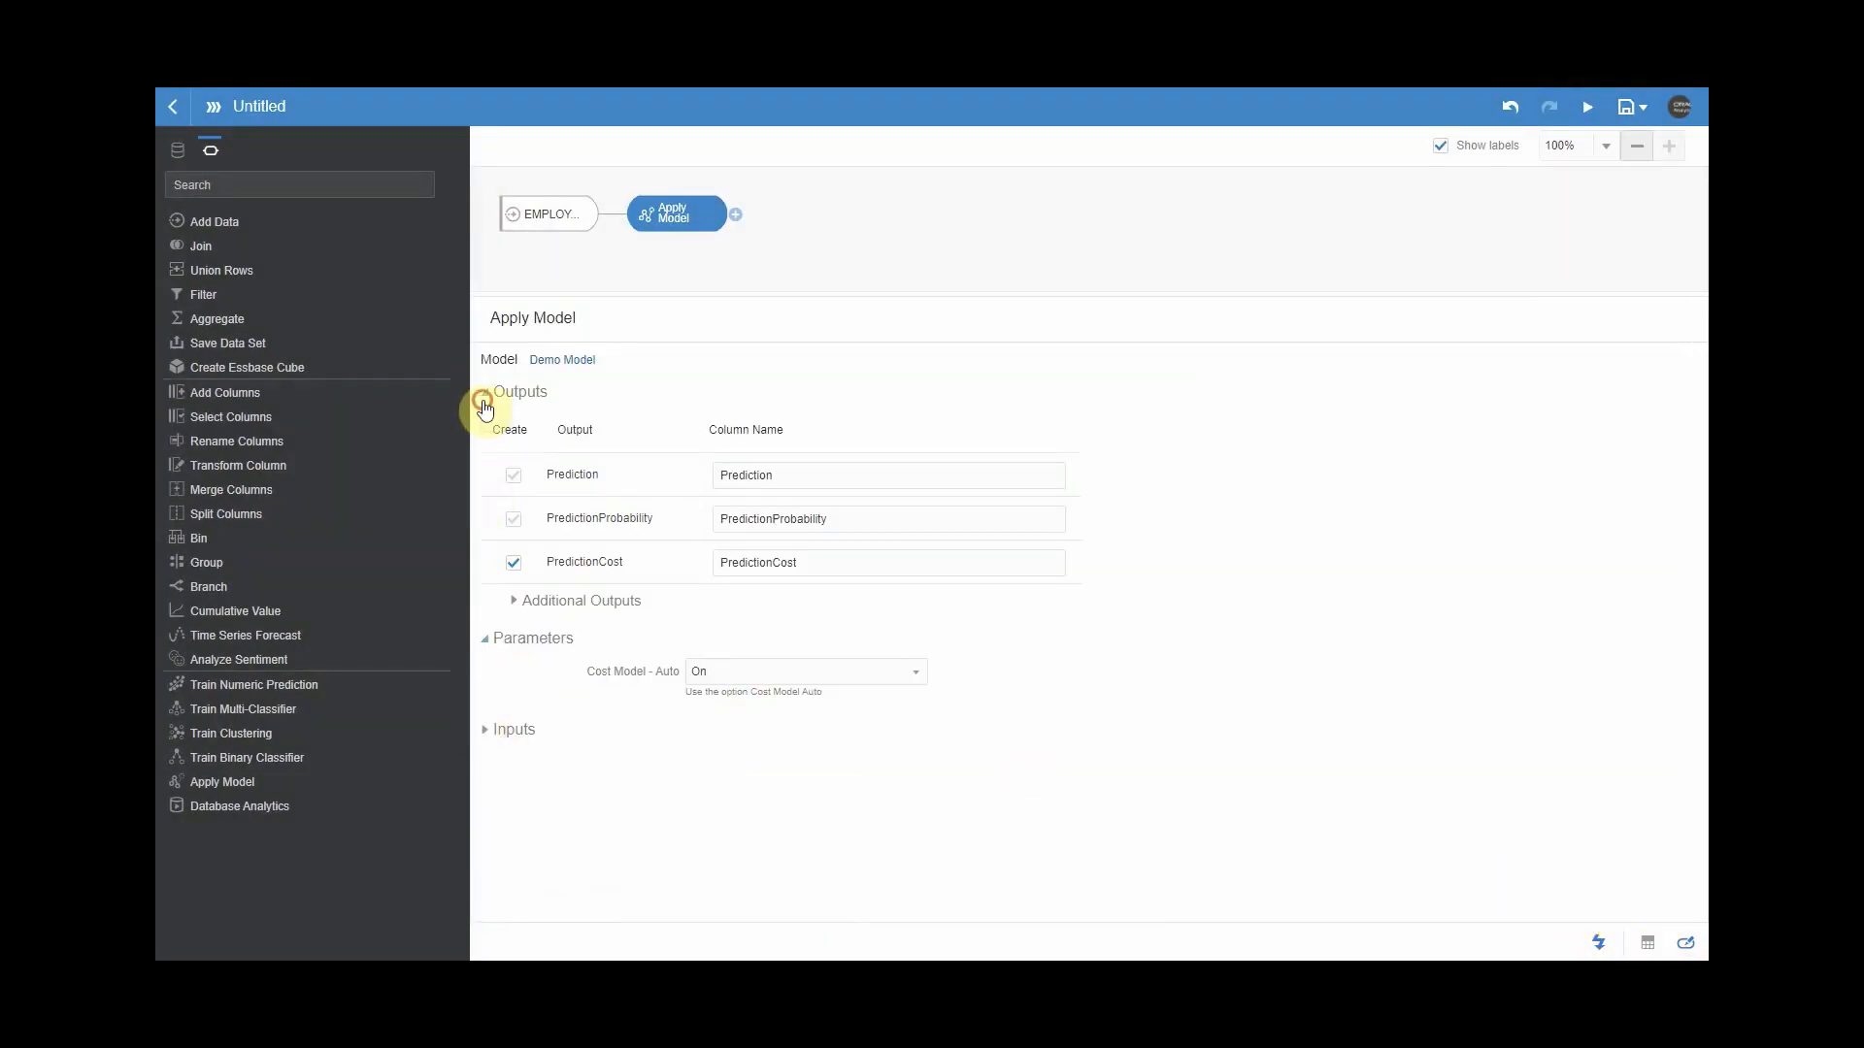
left_click(485, 434)
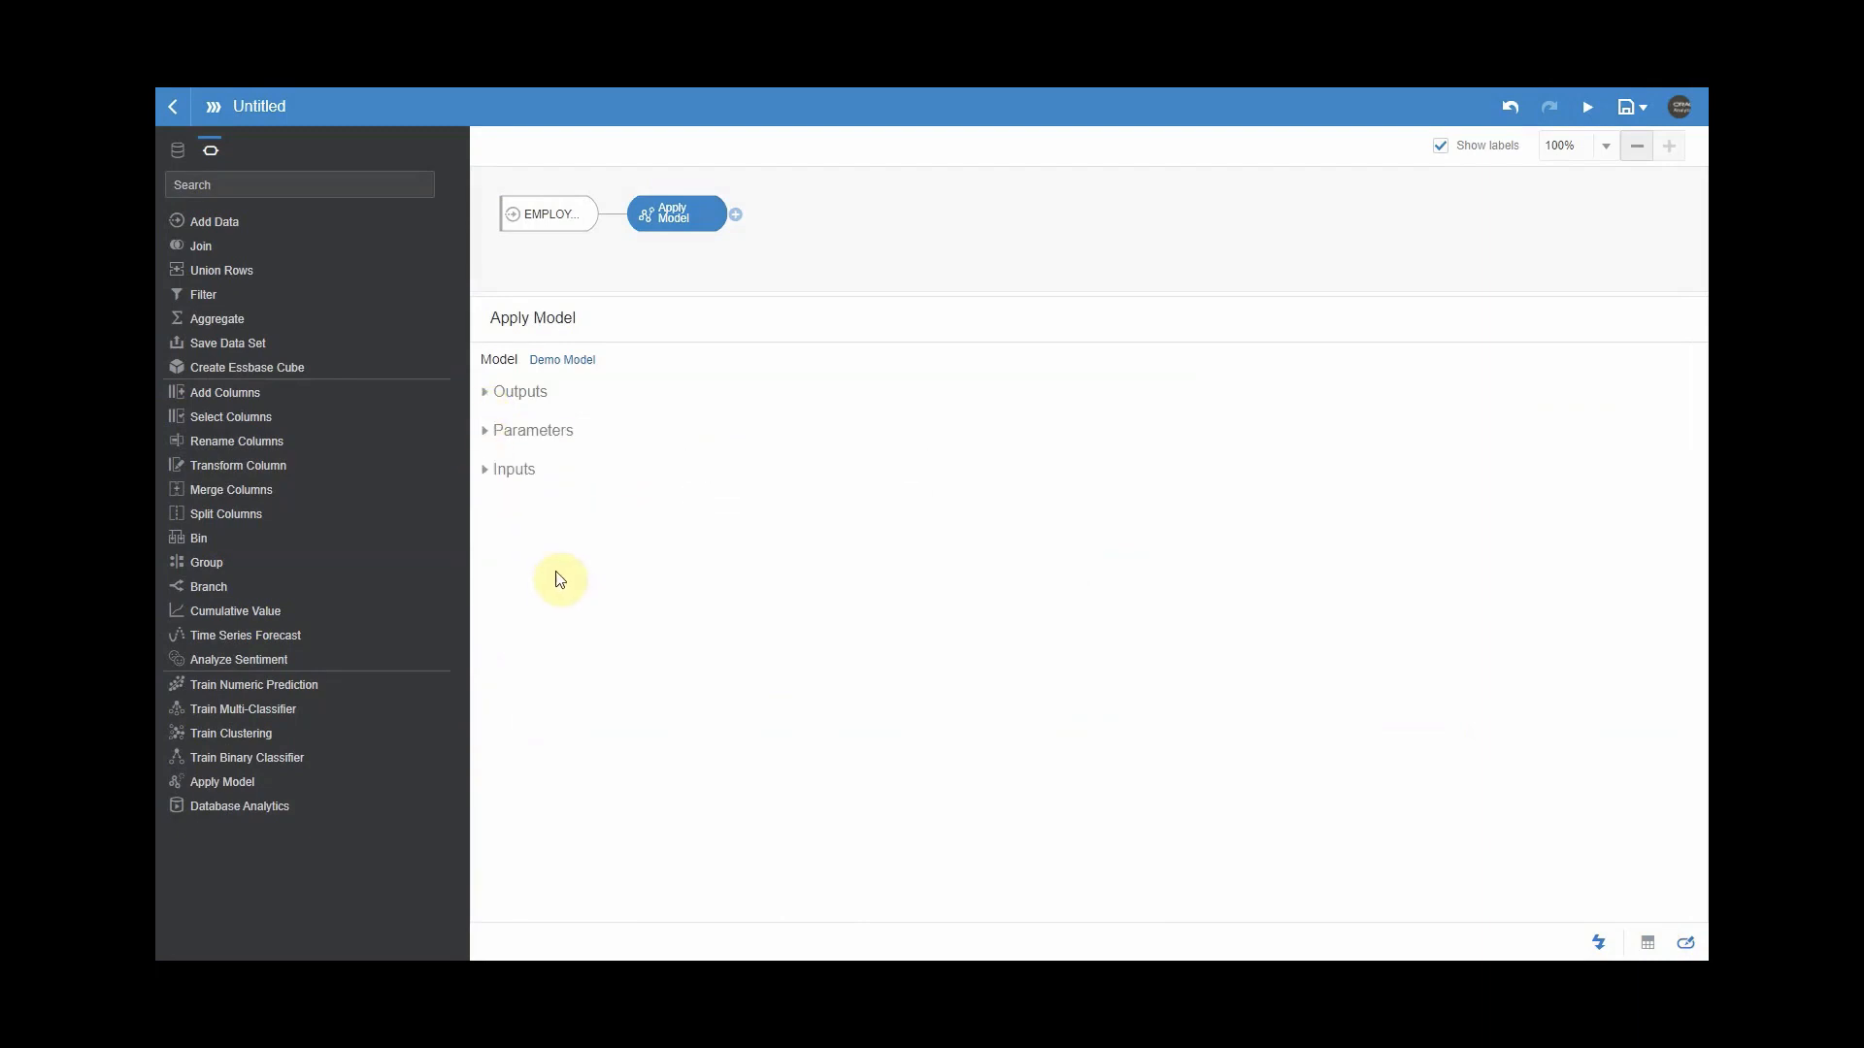
left_click(484, 472)
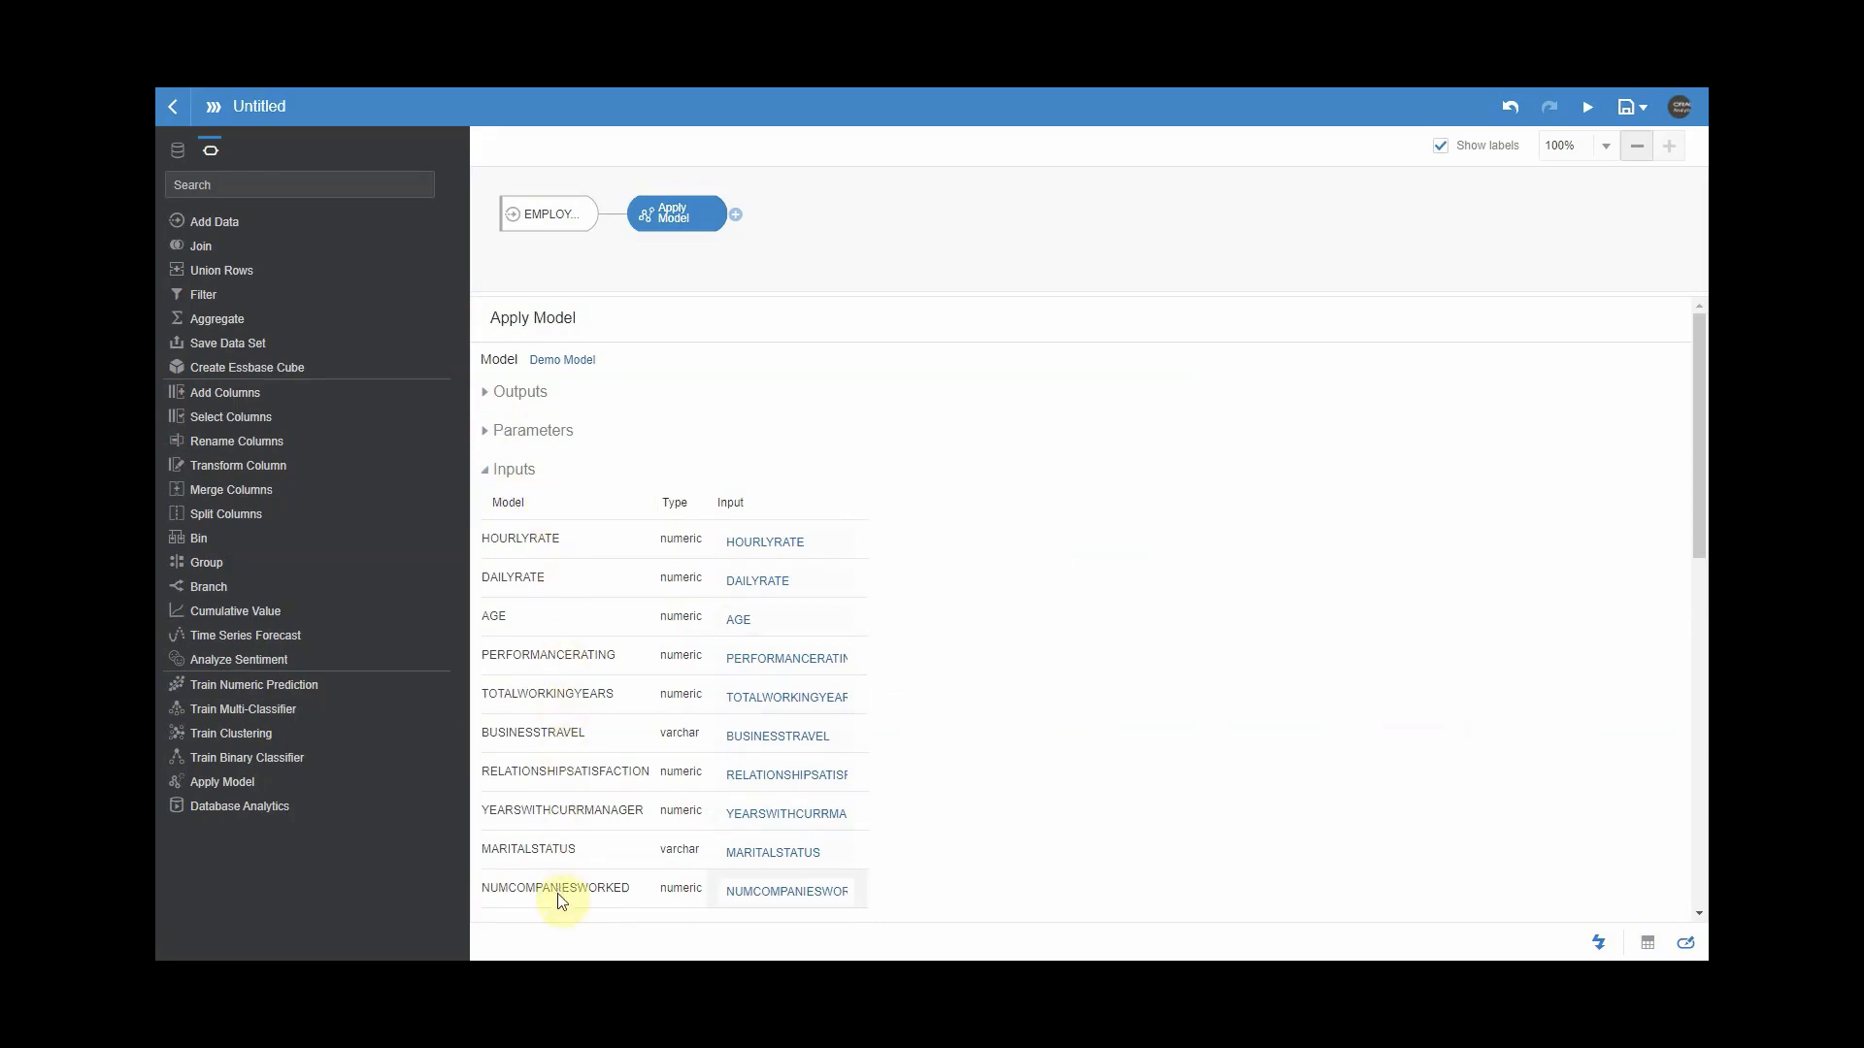
left_click(807, 543)
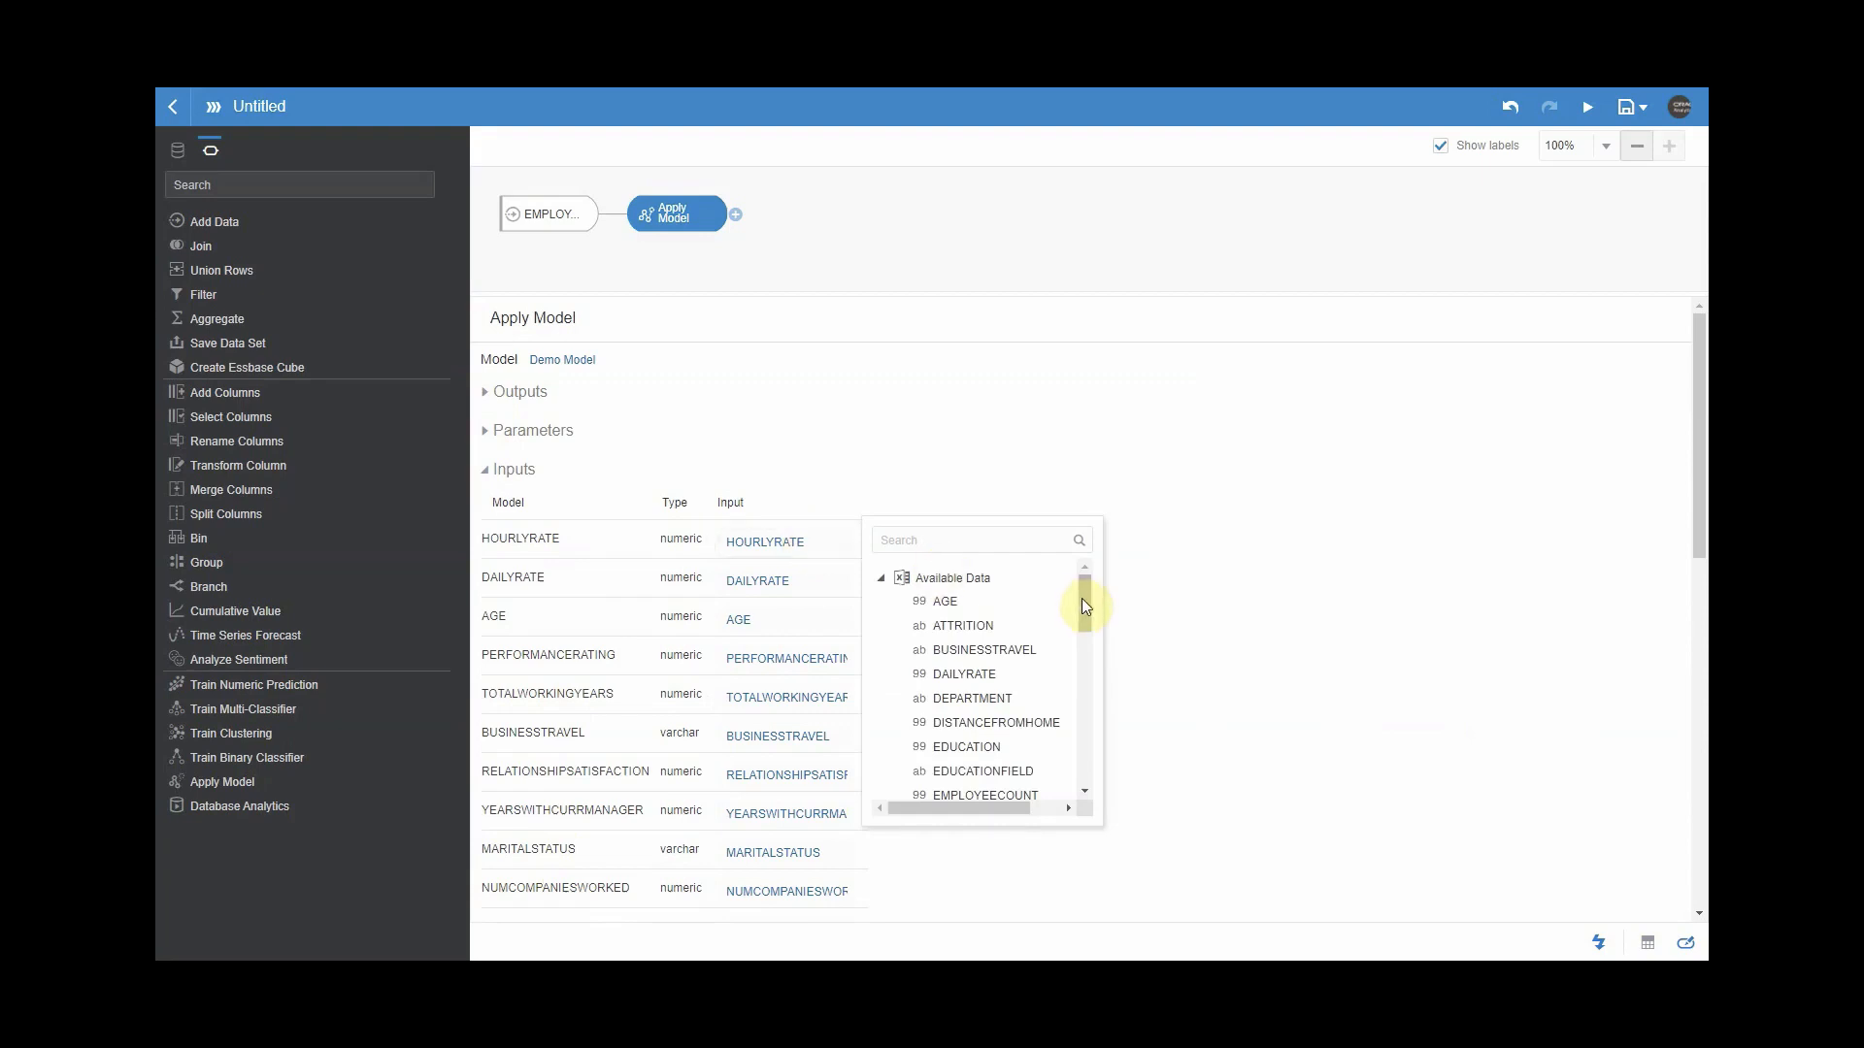
left_click_drag(1081, 600, 1076, 677)
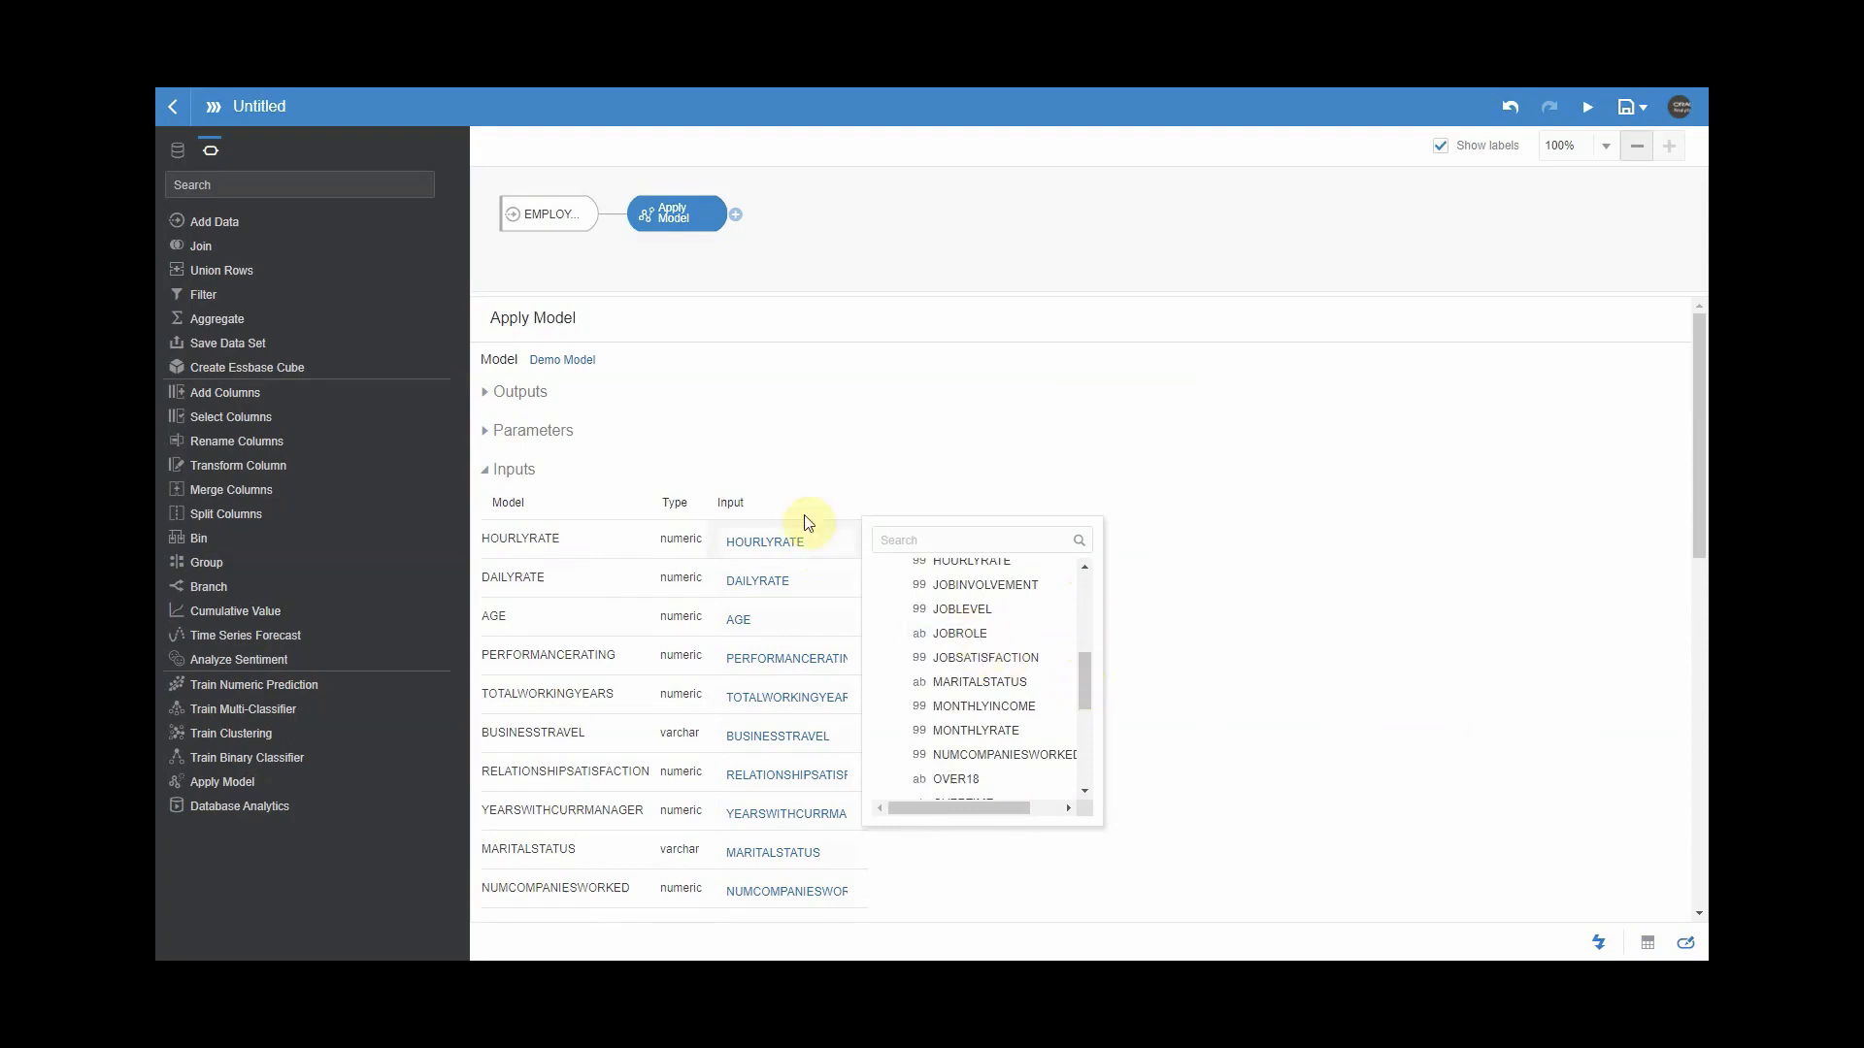
left_click(834, 474)
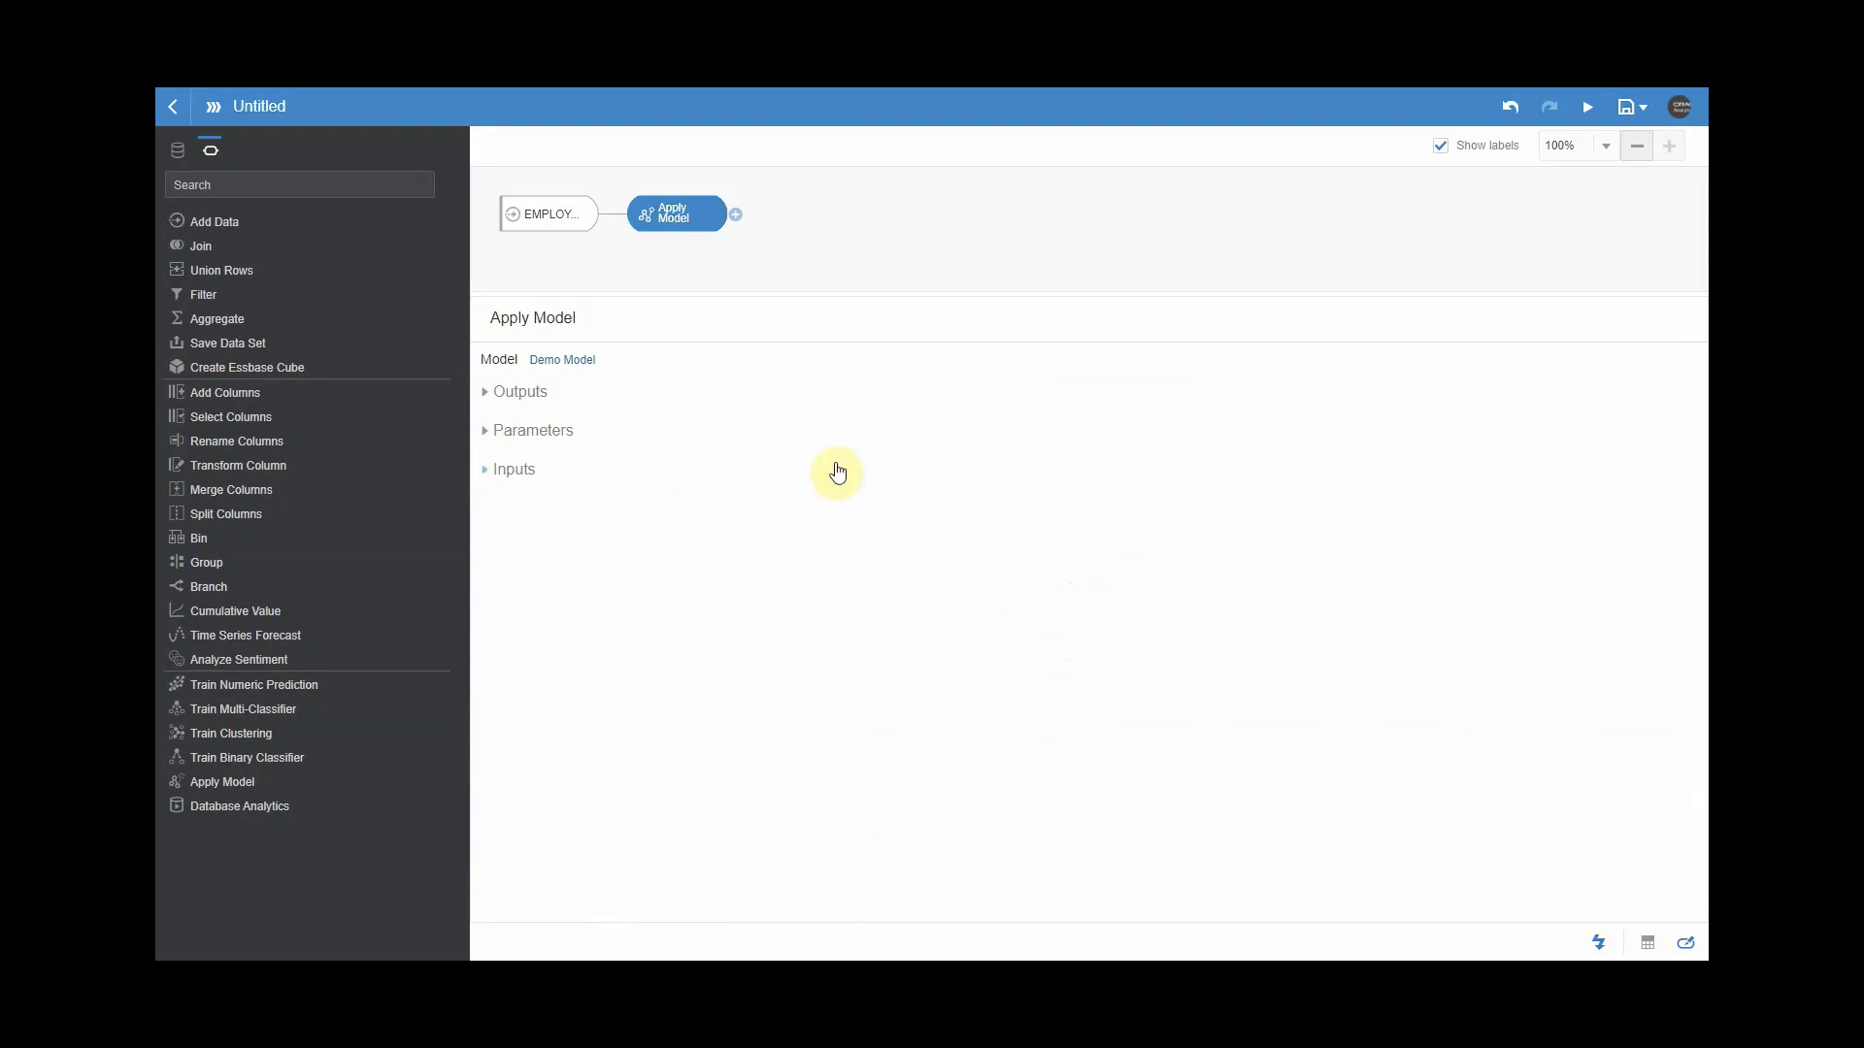
left_click(485, 434)
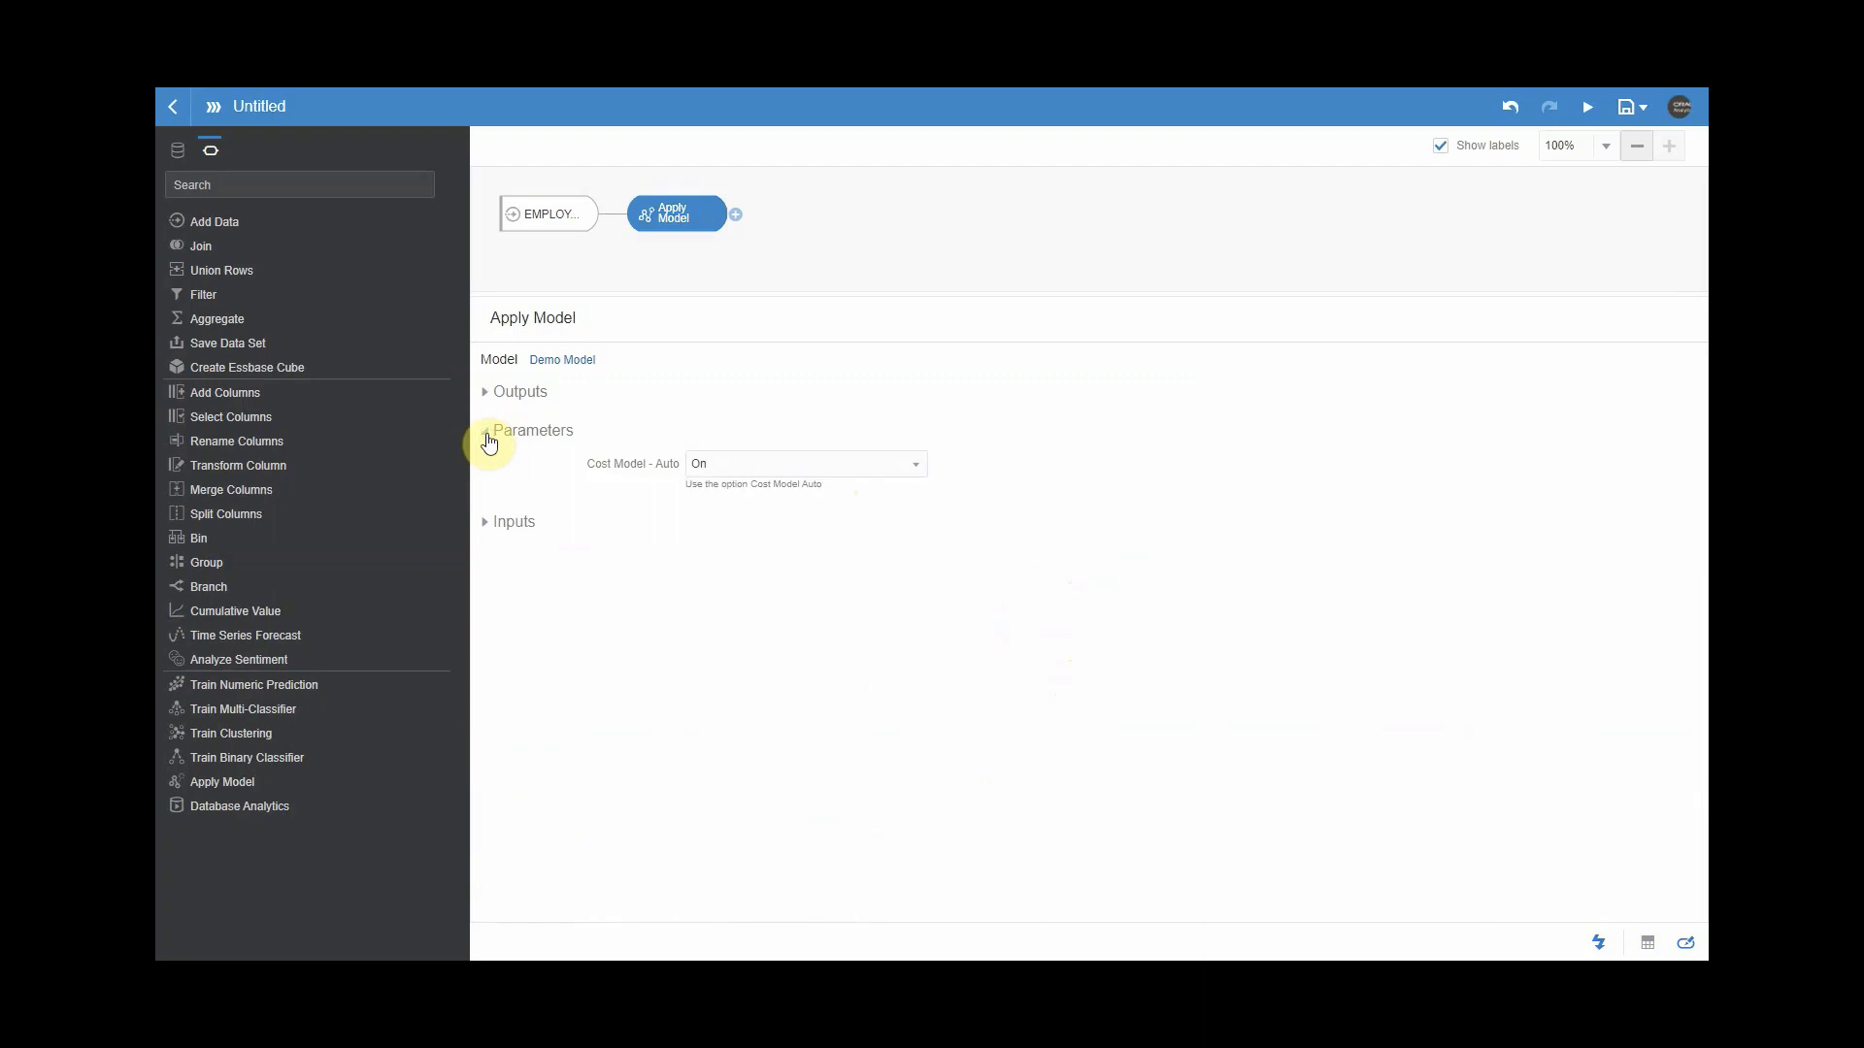
left_click(486, 433)
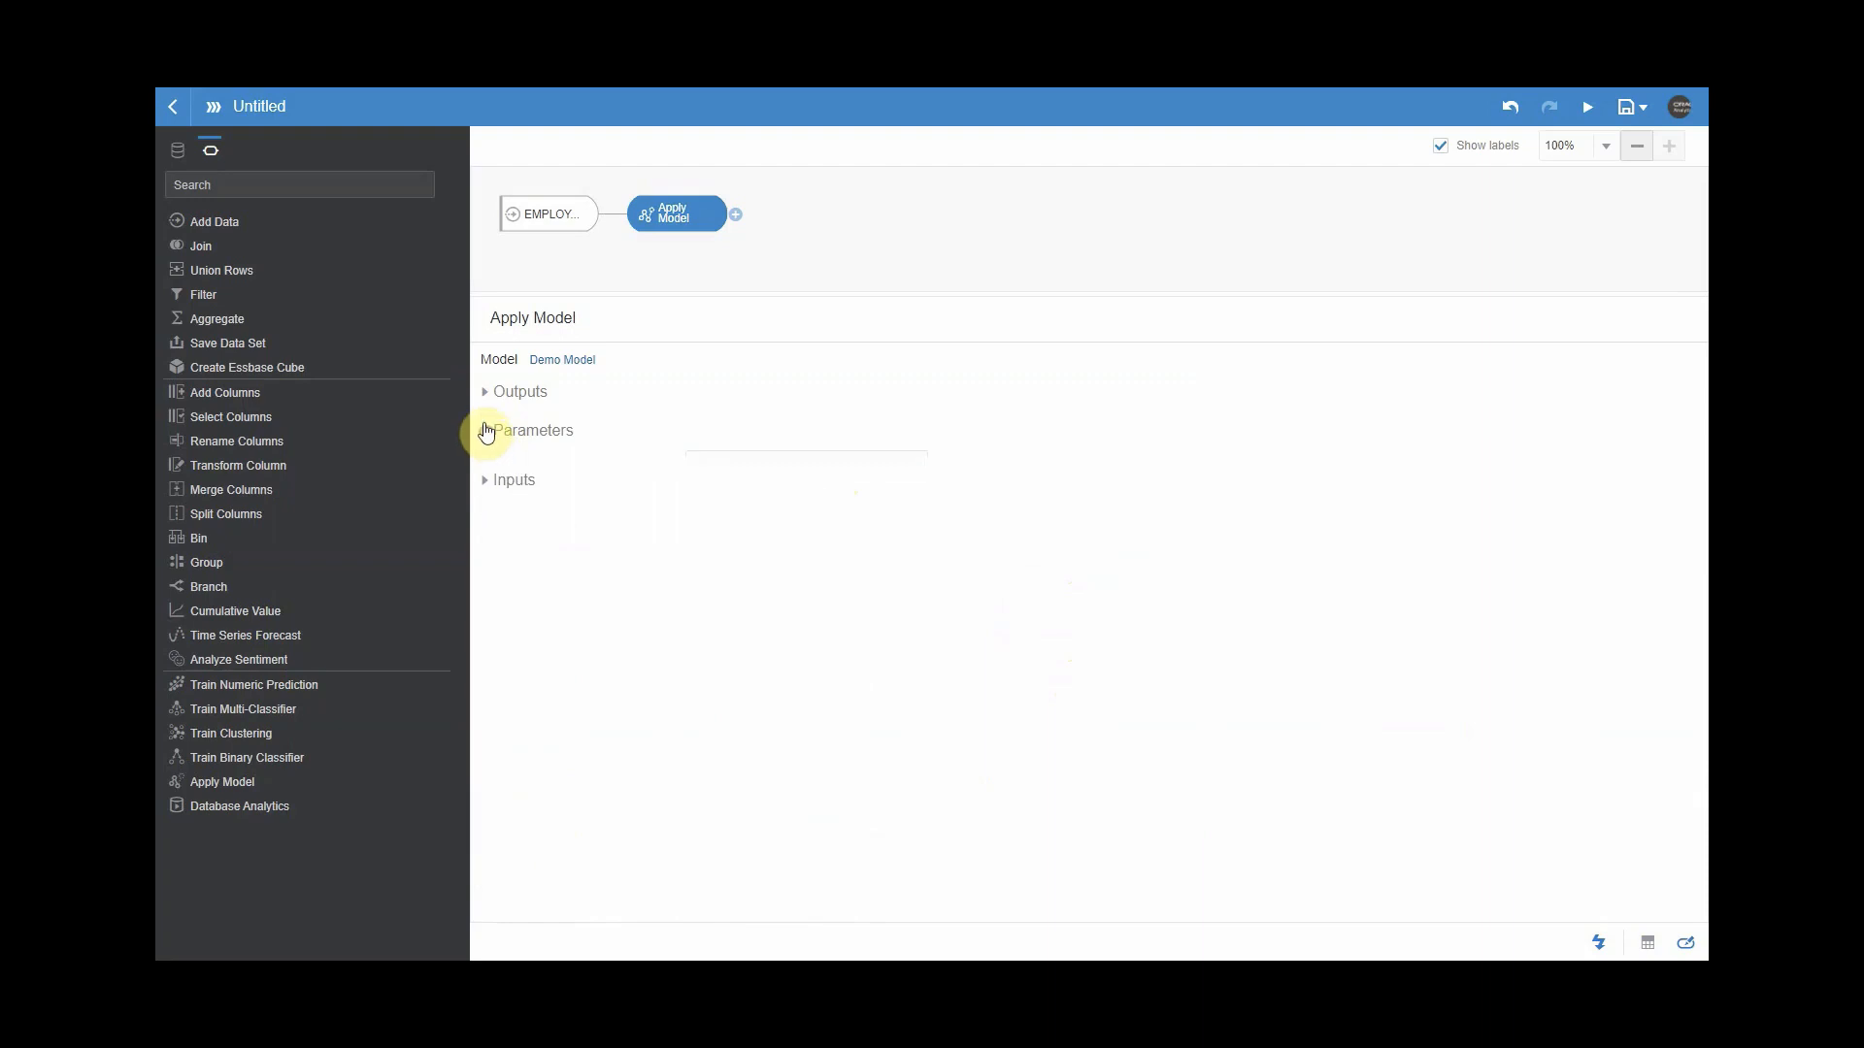
Exclude PredictionCost from the Apply Model outputs and review the additional outputs on offer.
left_click(485, 394)
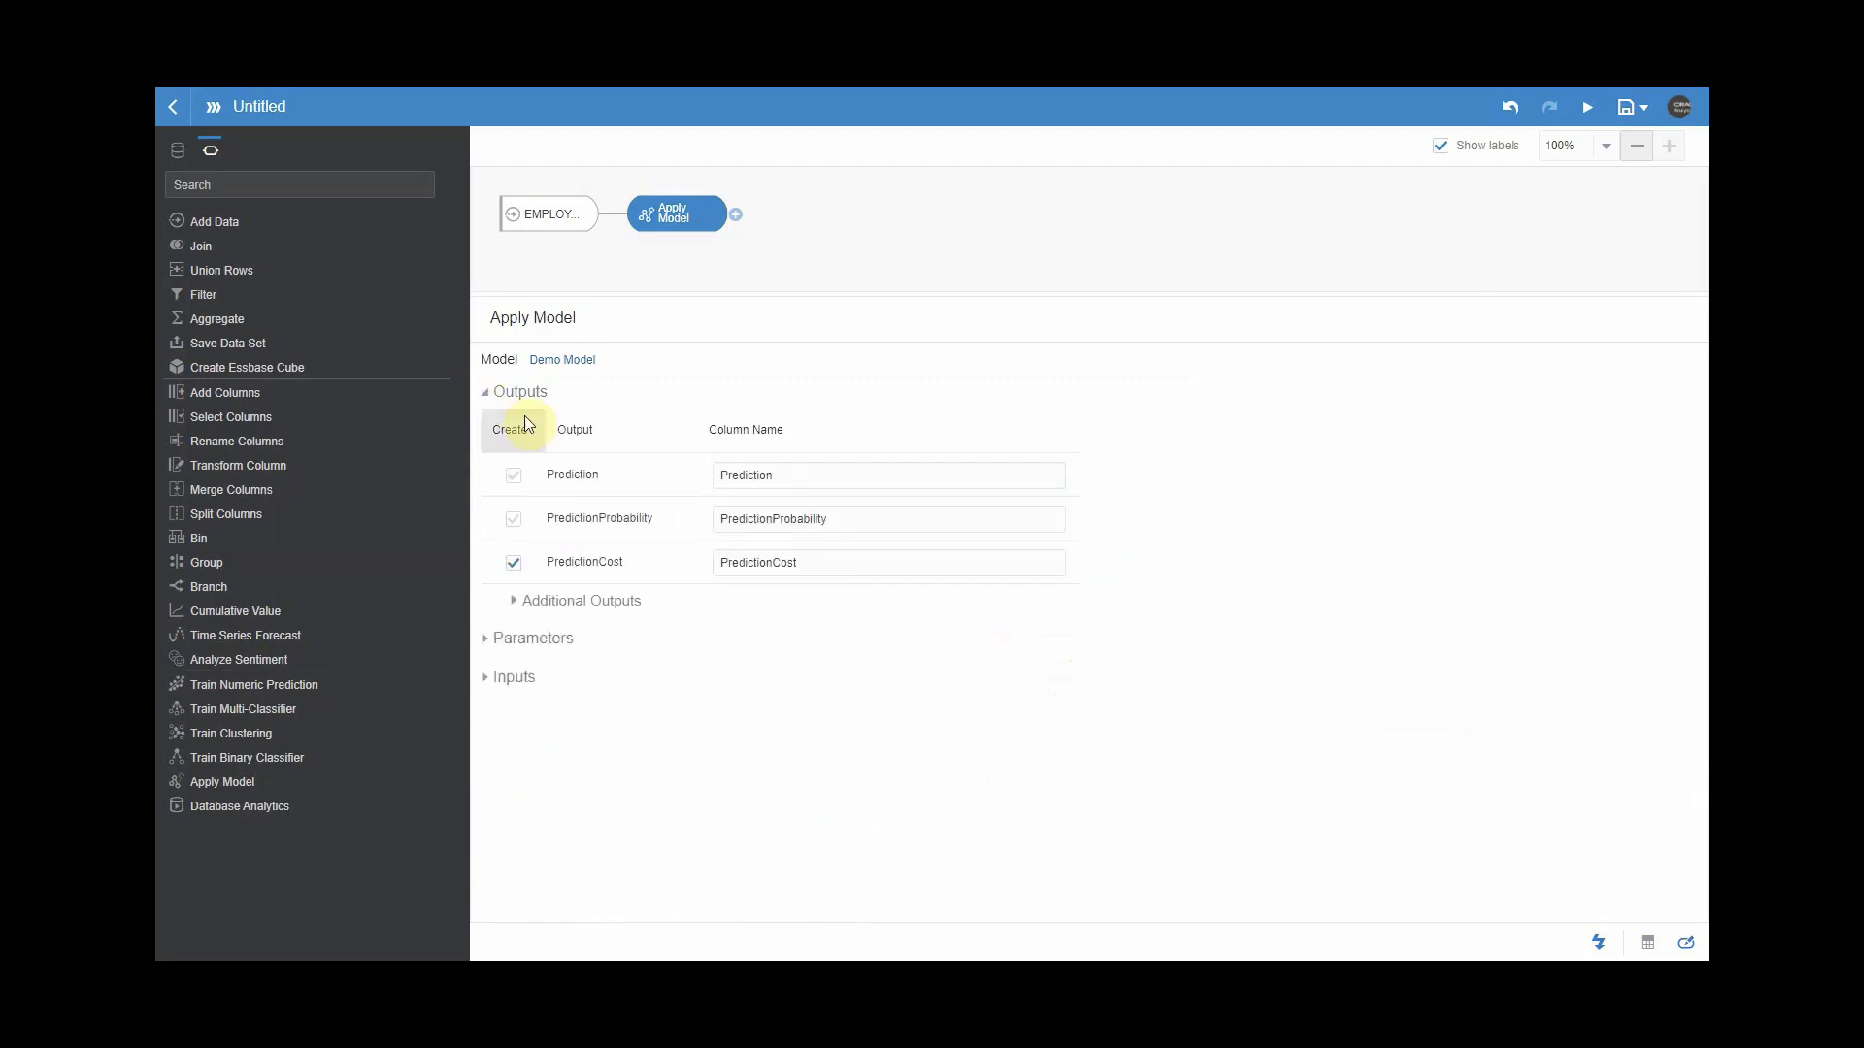
left_click(513, 563)
left_click(516, 602)
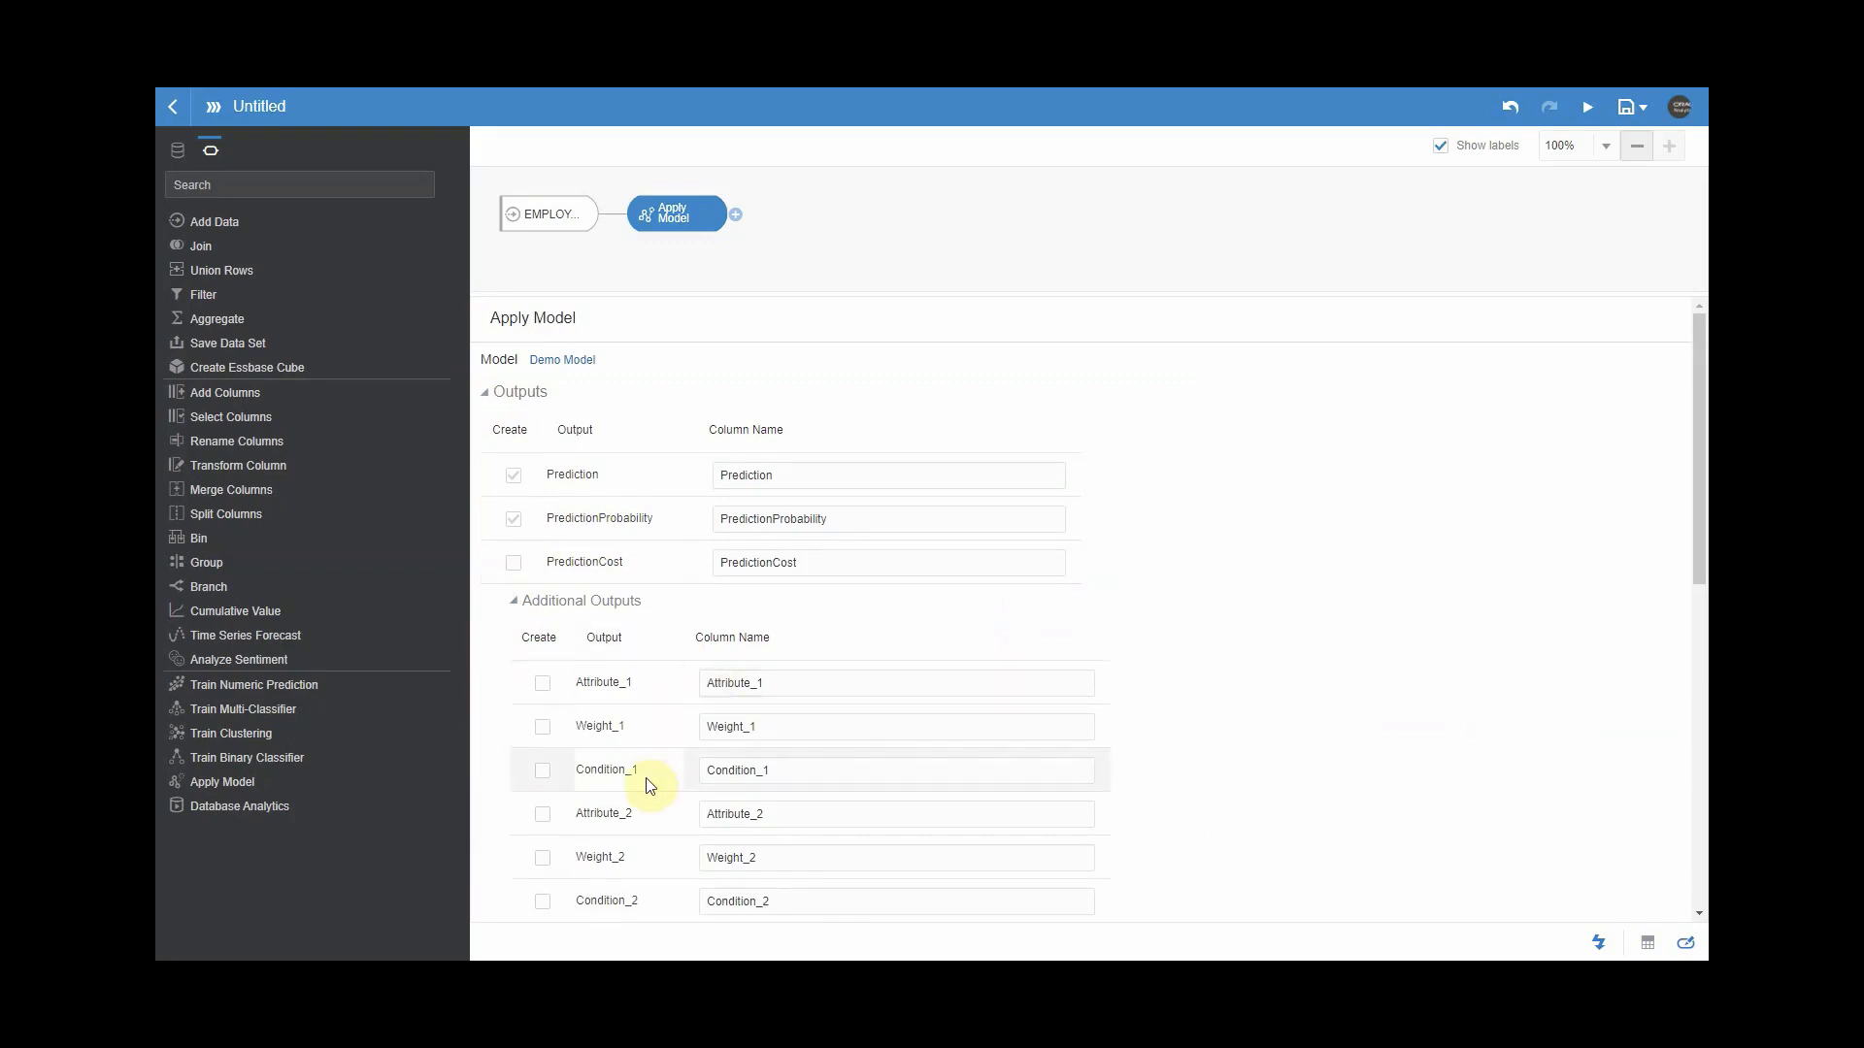
scroll(652, 827, "down", 3)
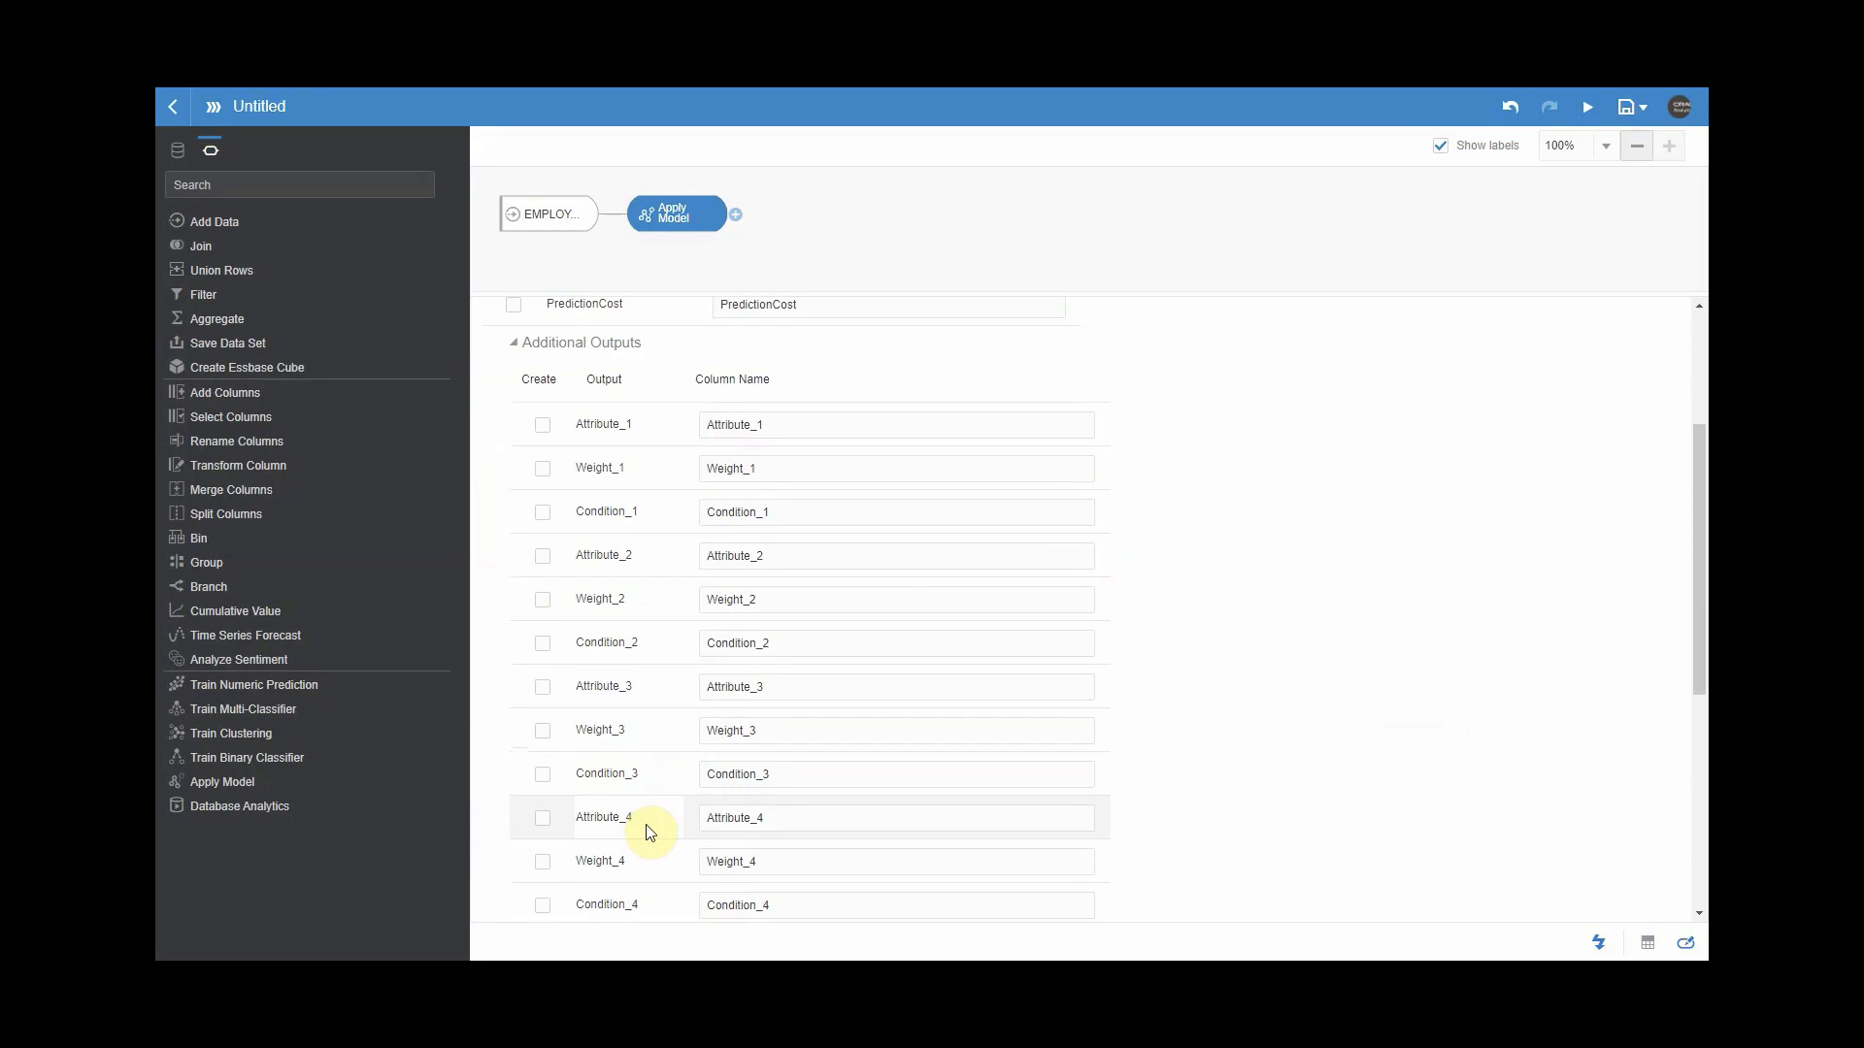
scroll(650, 835, "down", 3)
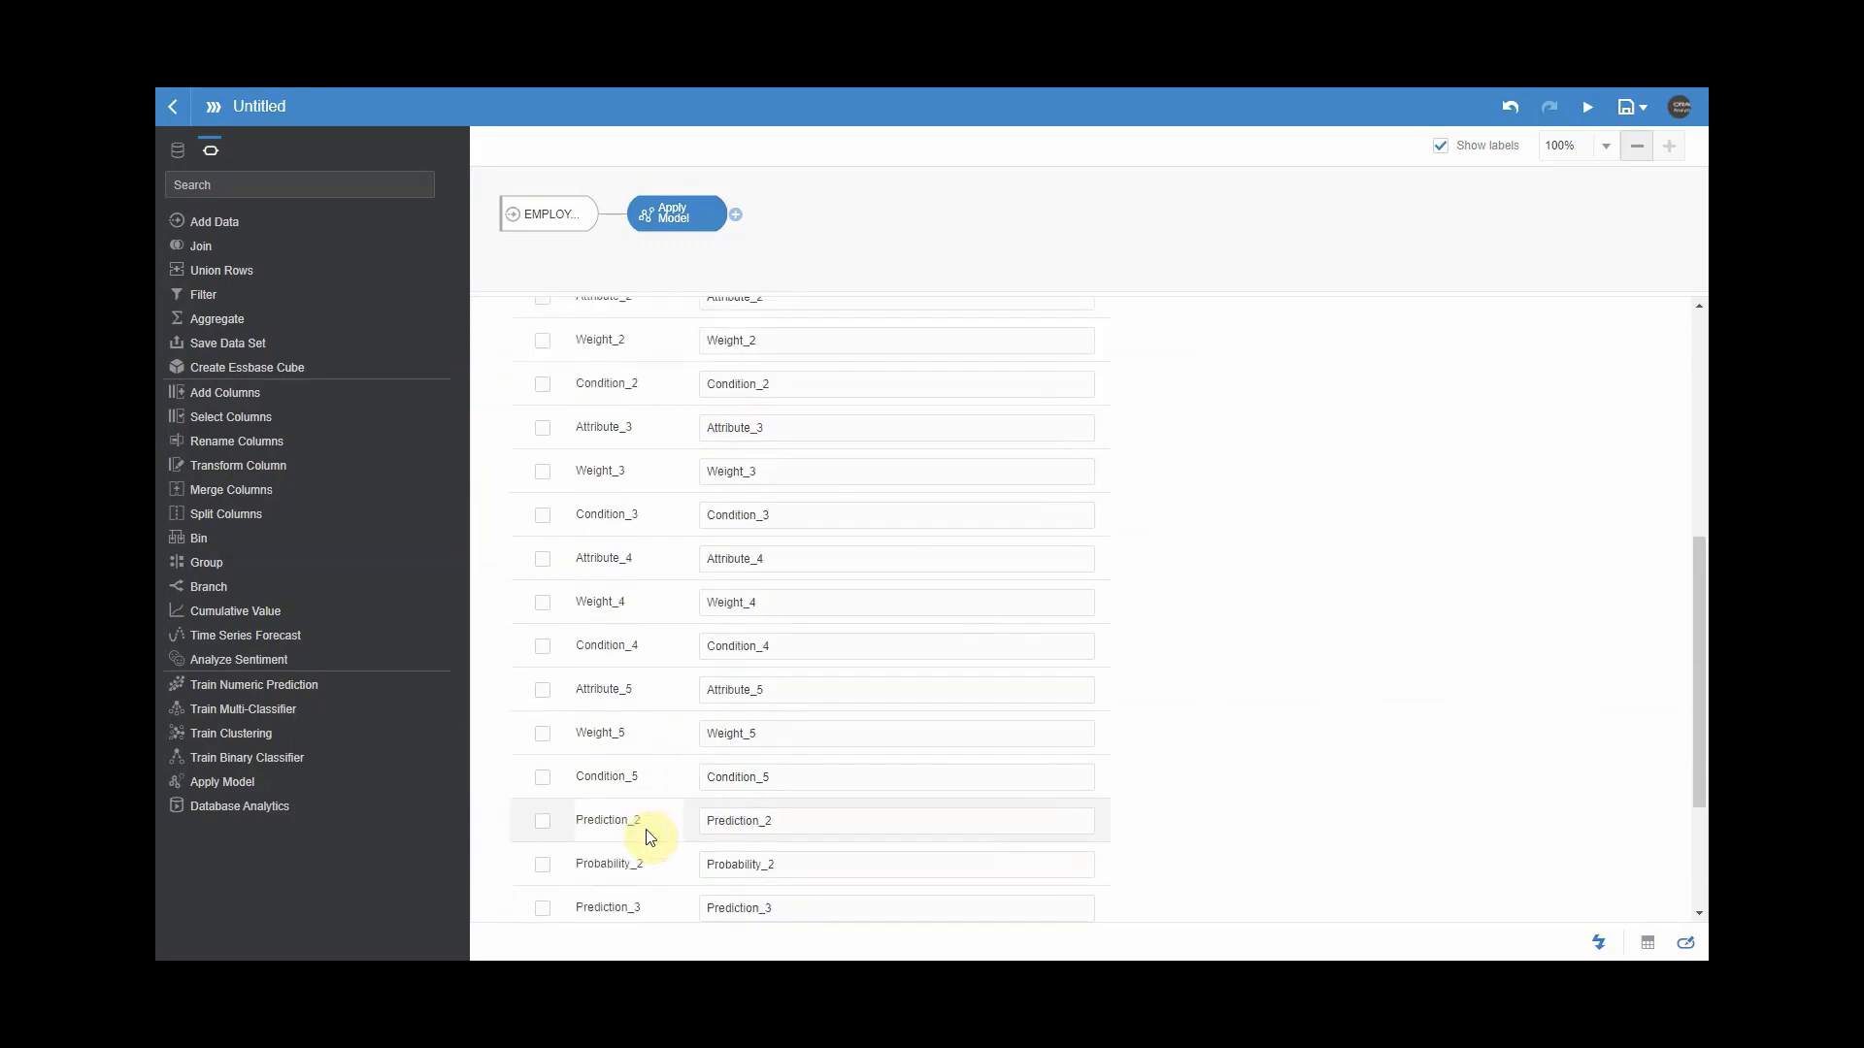
scroll(652, 833, "down", 3)
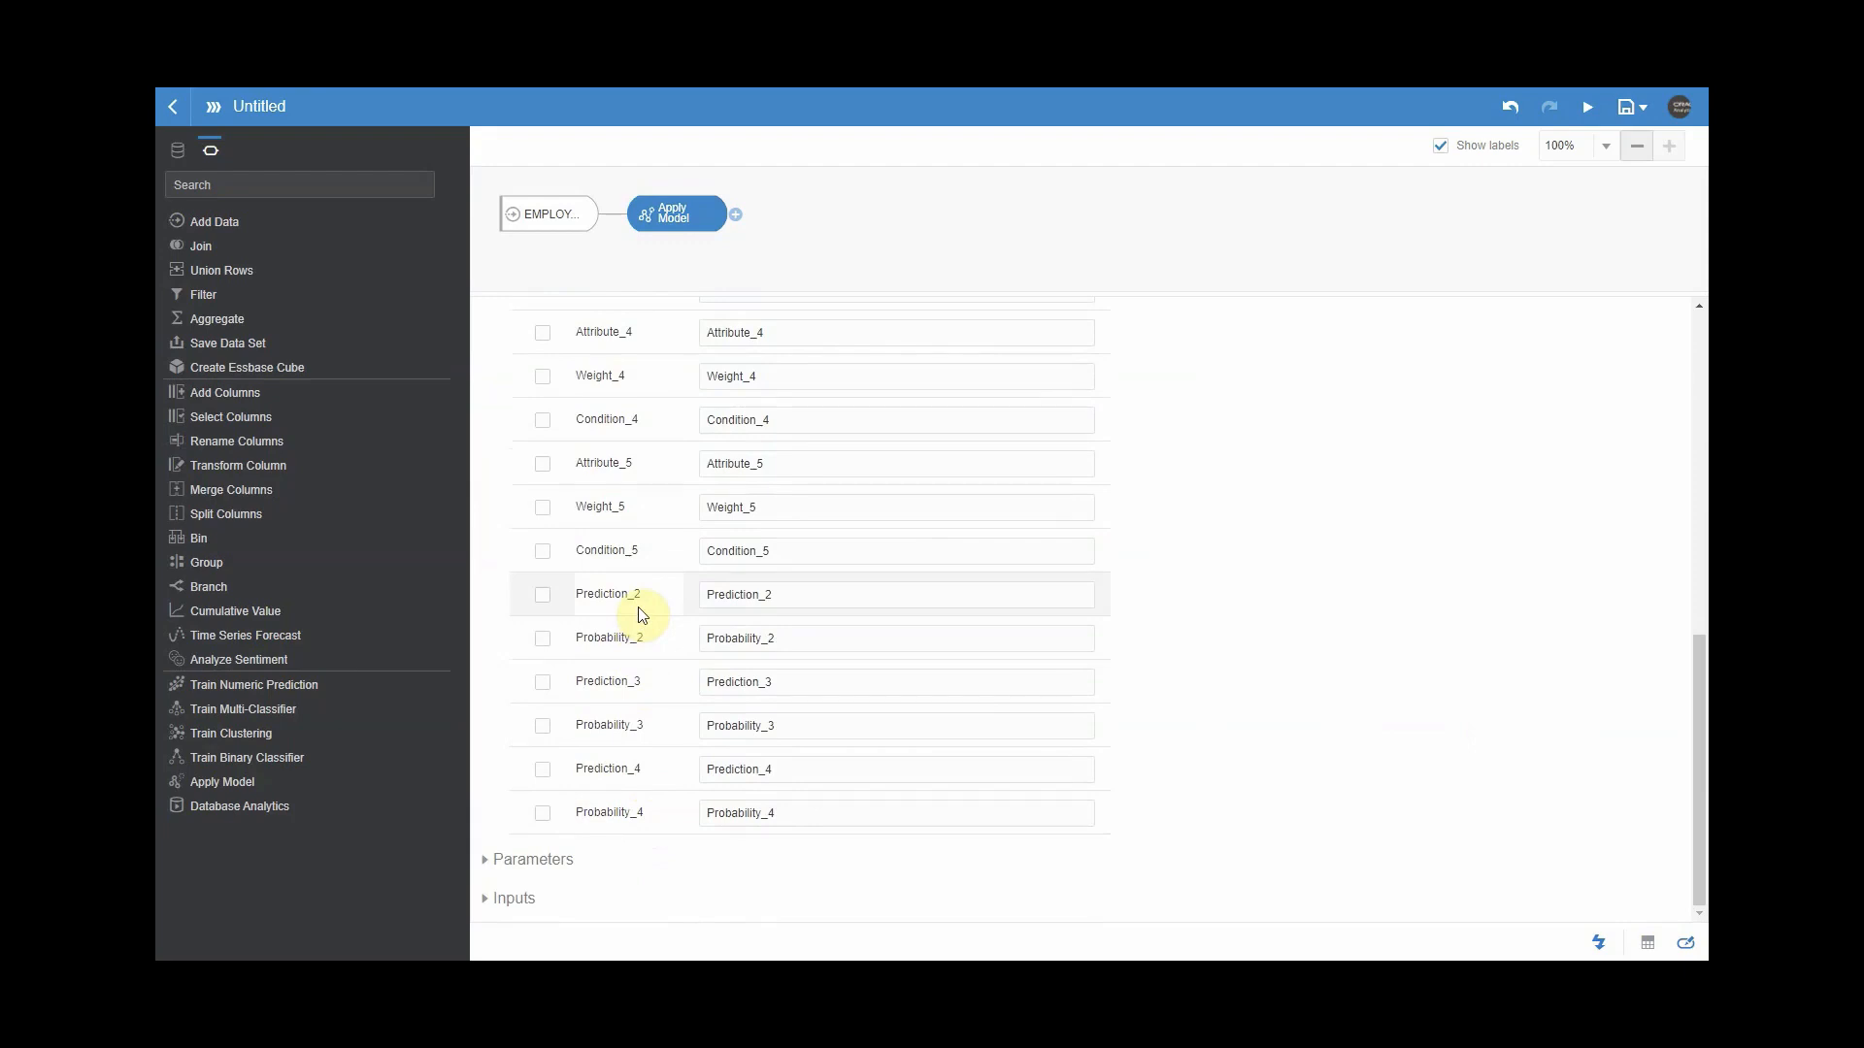
scroll(640, 613, "up", 8)
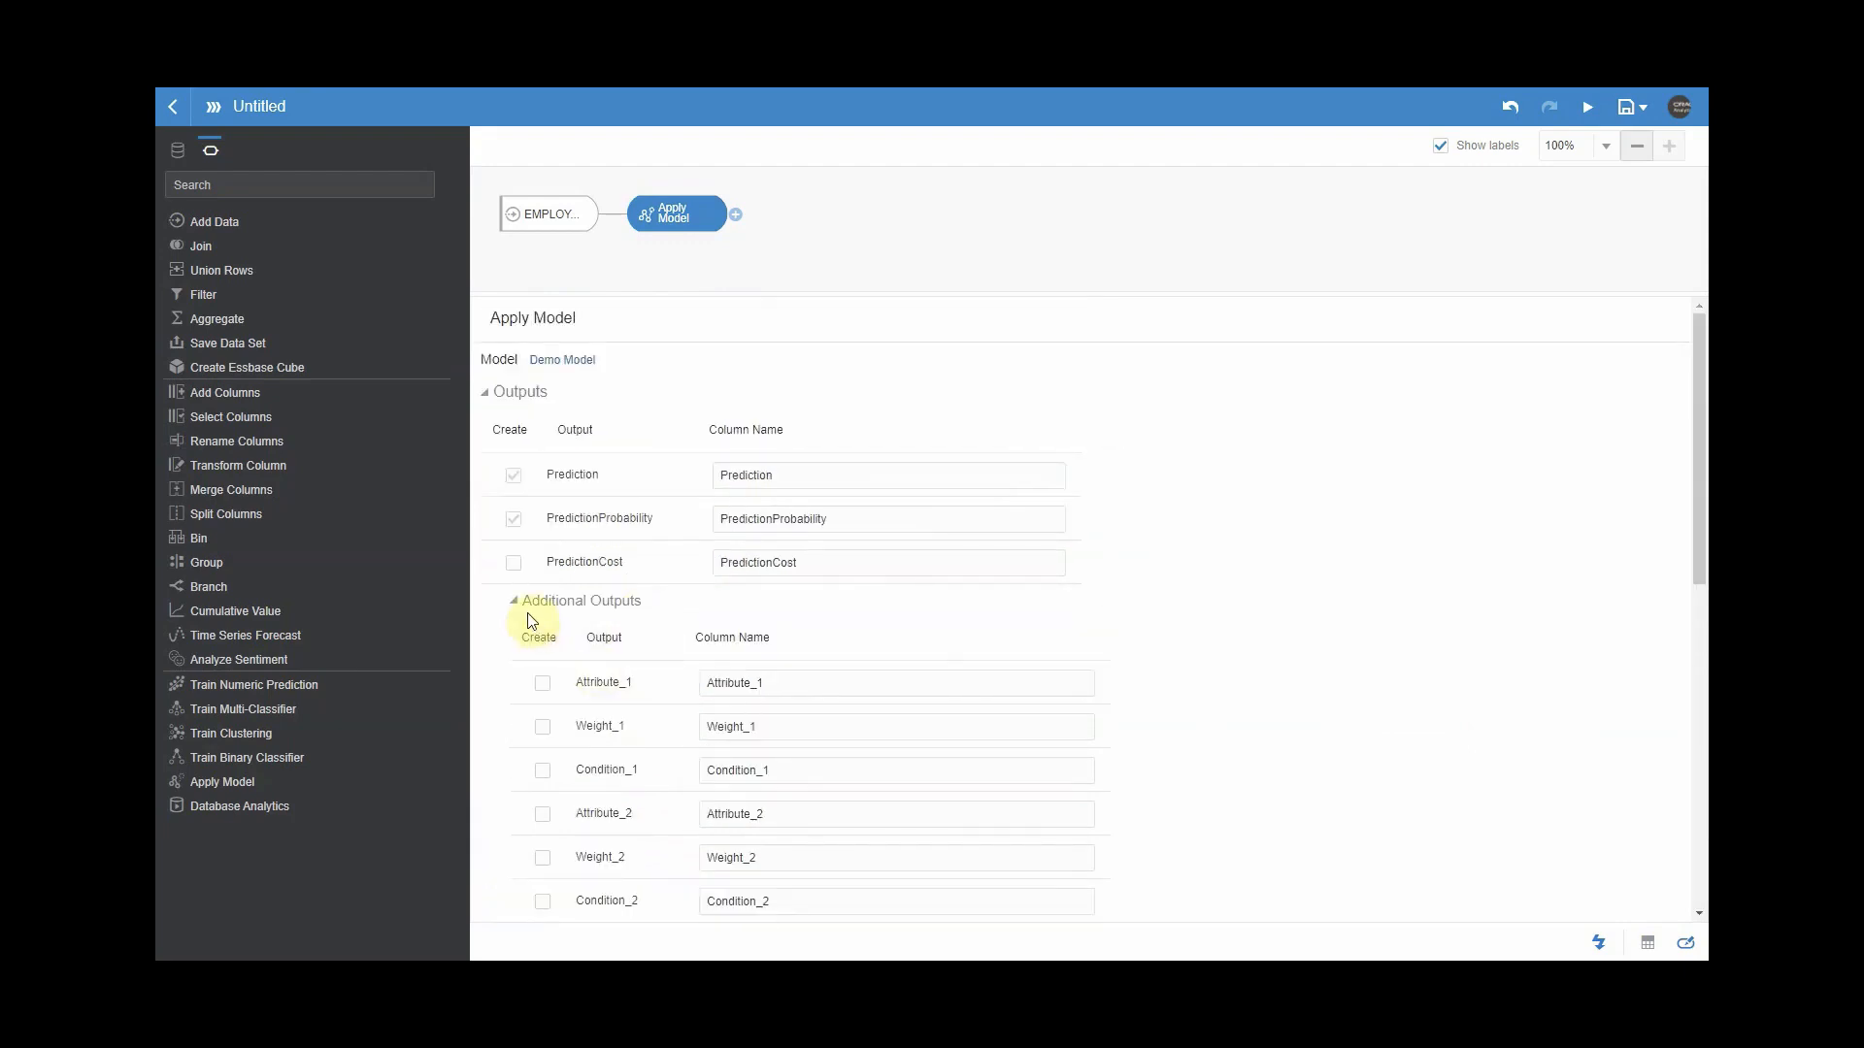
left_click(517, 606)
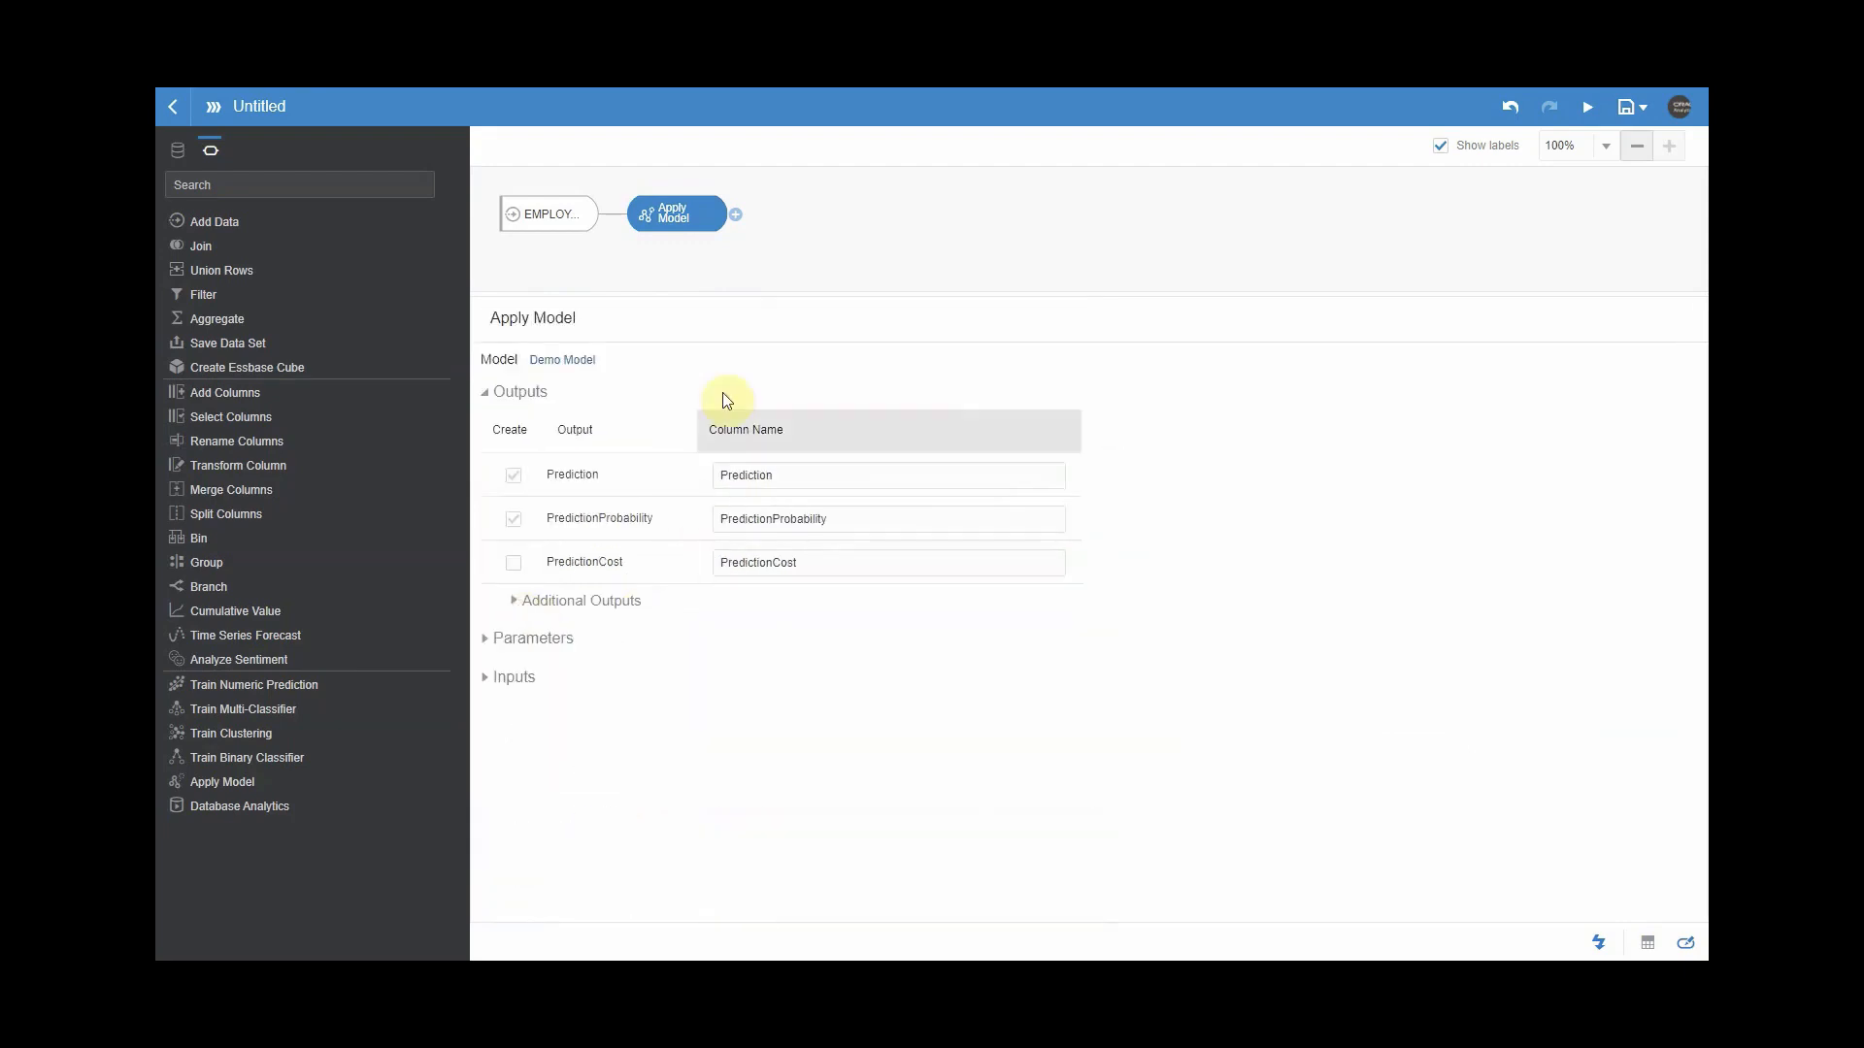
Add a Save Data step after Apply Model, naming both the data set and its database table Demo_Prediction.
left_click(737, 216)
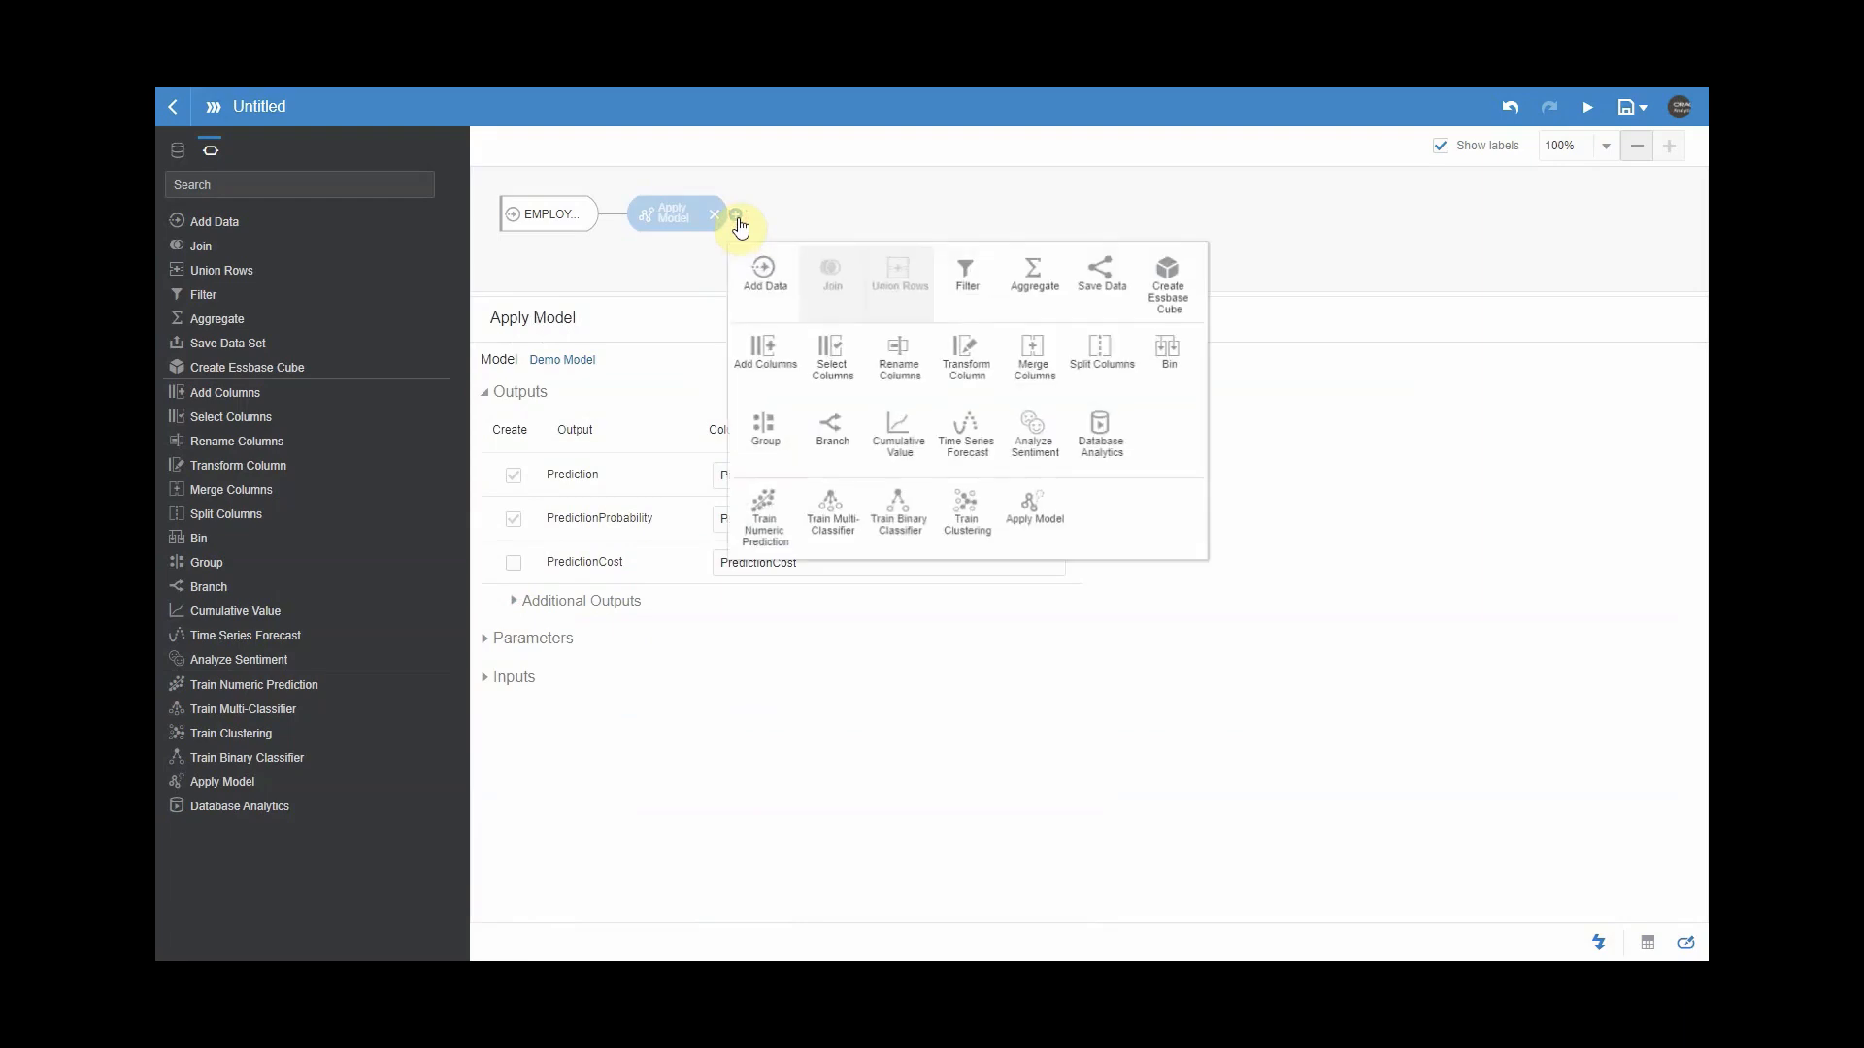
left_click(1105, 269)
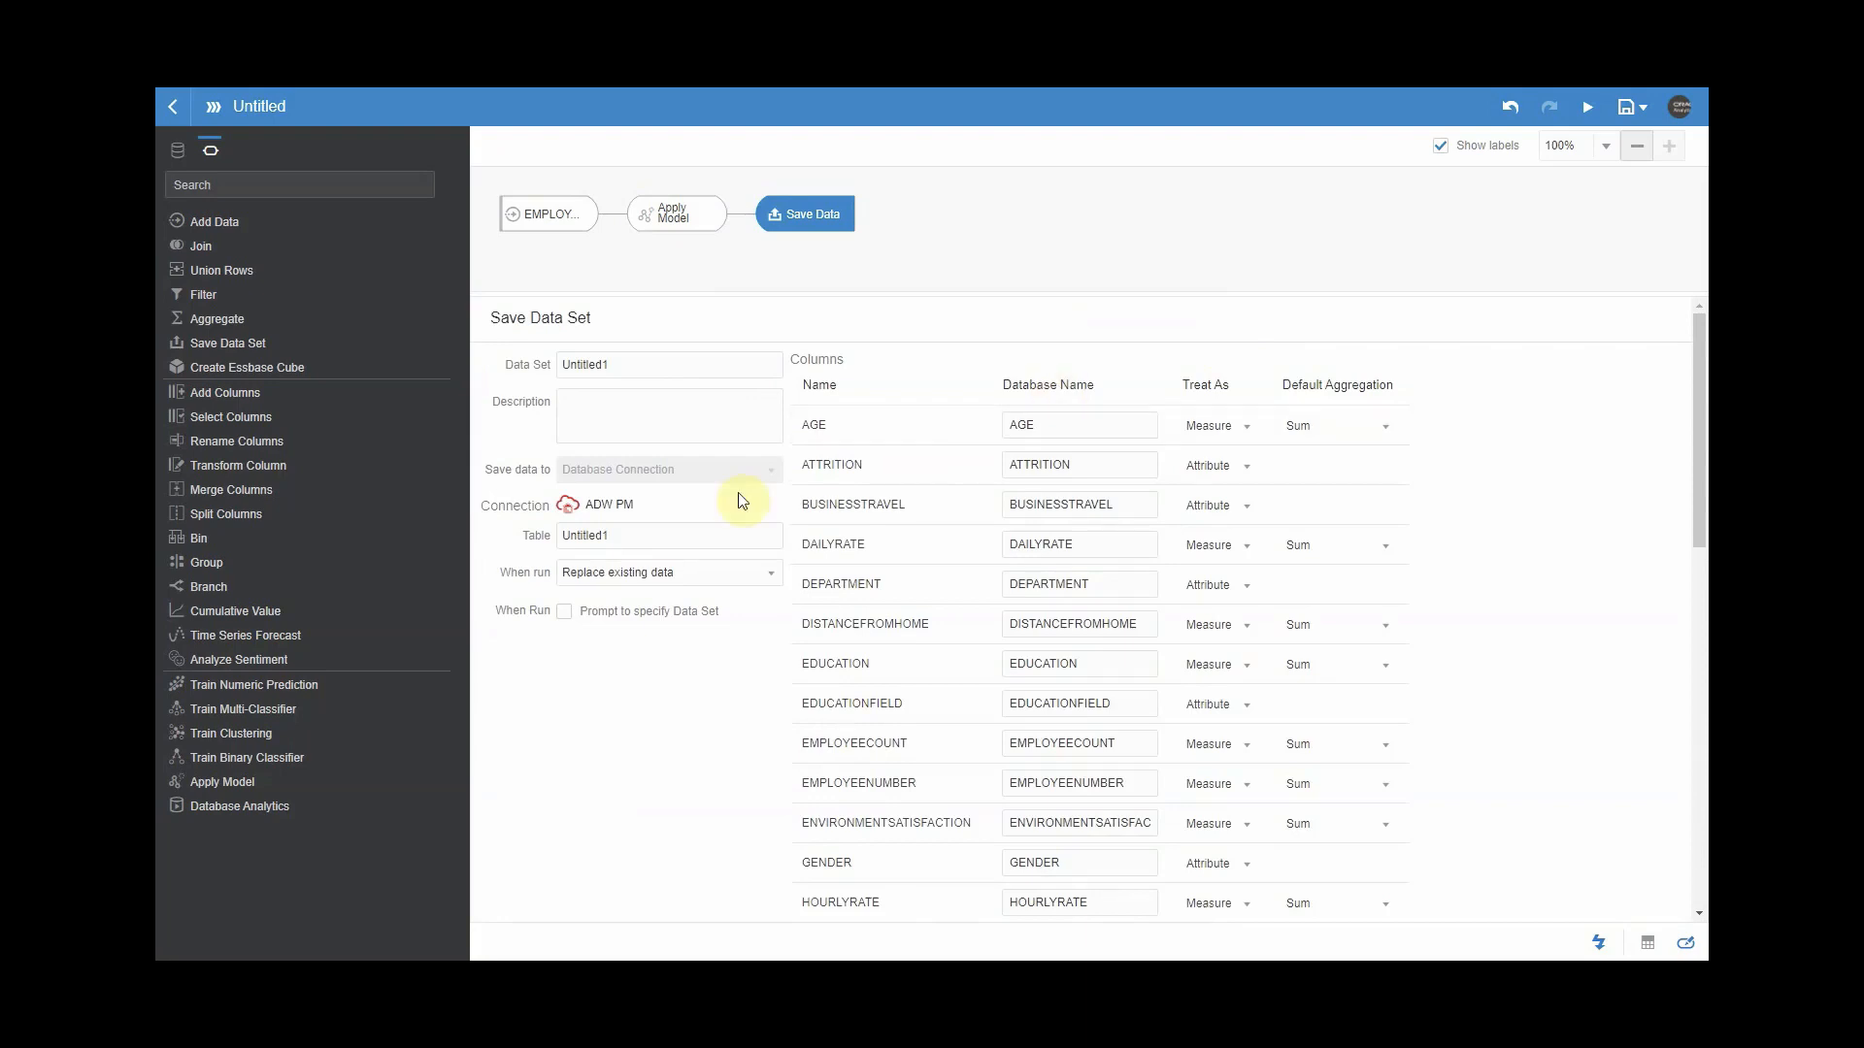
double_click(652, 371)
type("Demo_Prediction")
double_click(753, 370)
key("ctrl+c")
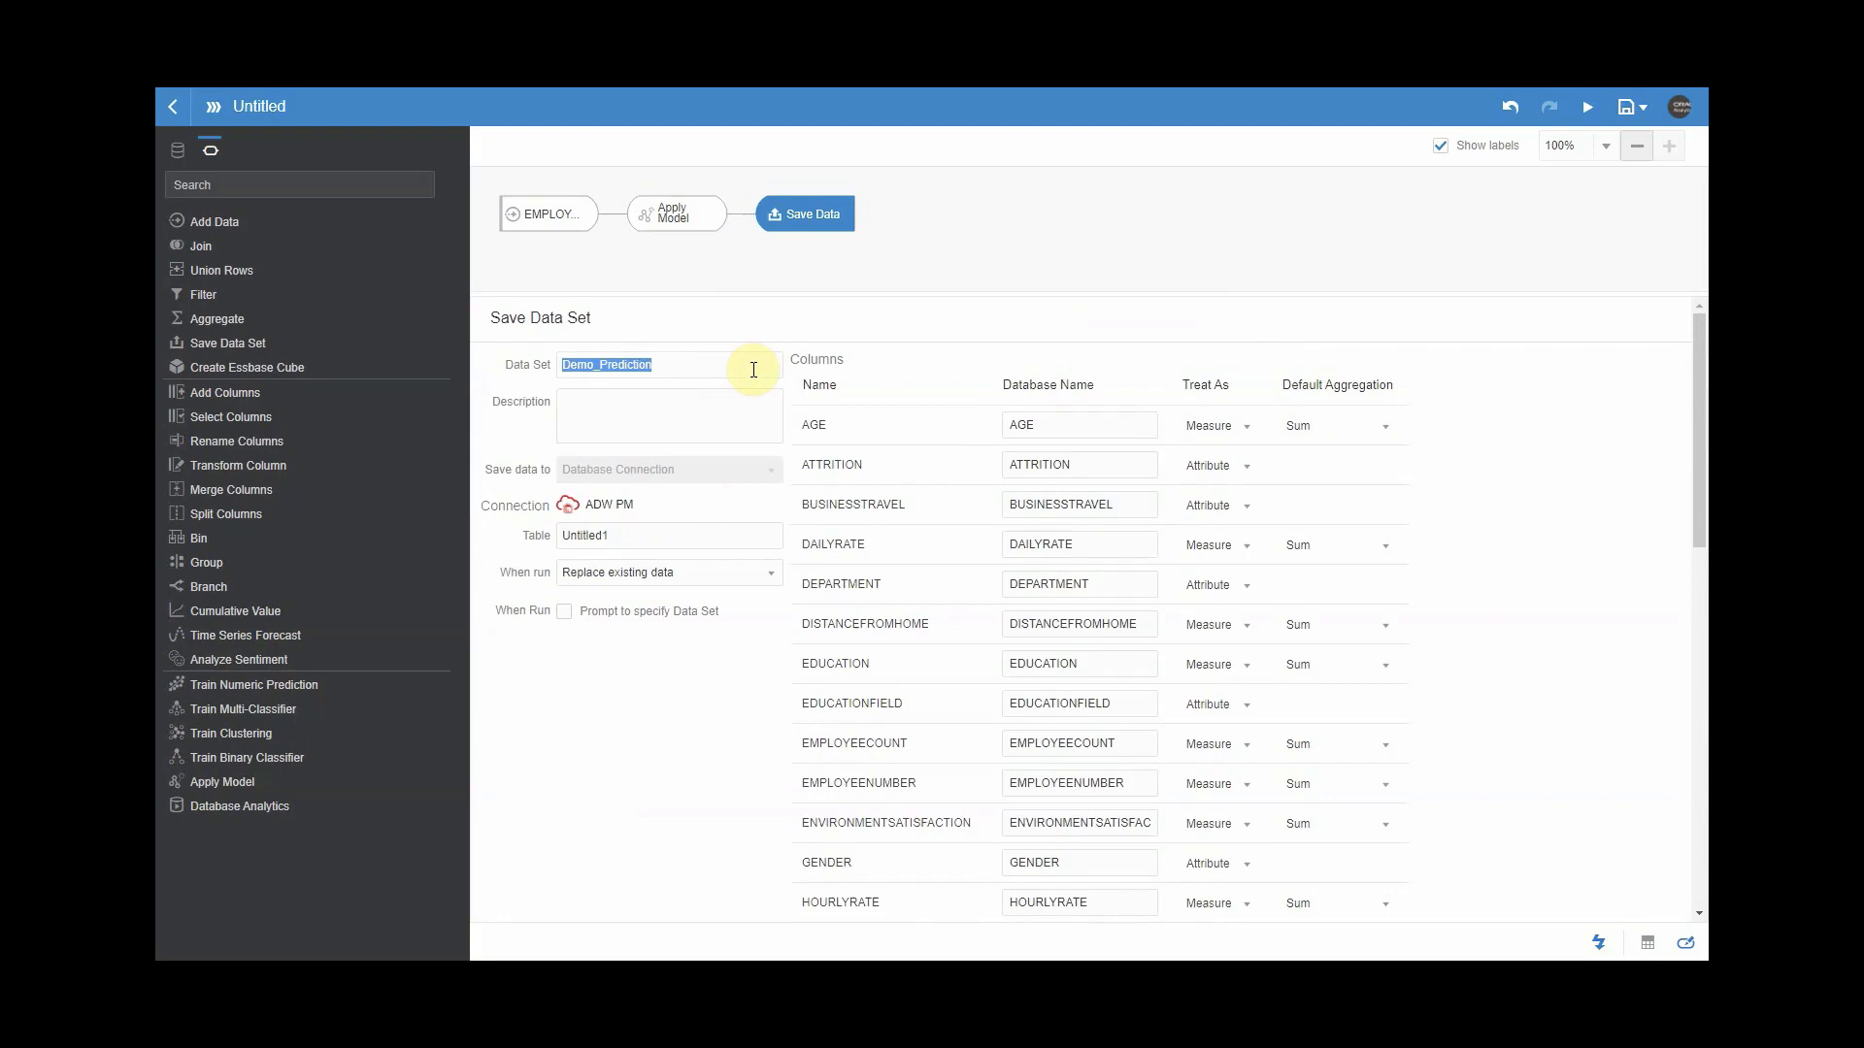
double_click(642, 535)
key("ctrl+v")
Save the data flow as Demo_Prediction_DF and run it.
left_click(1587, 106)
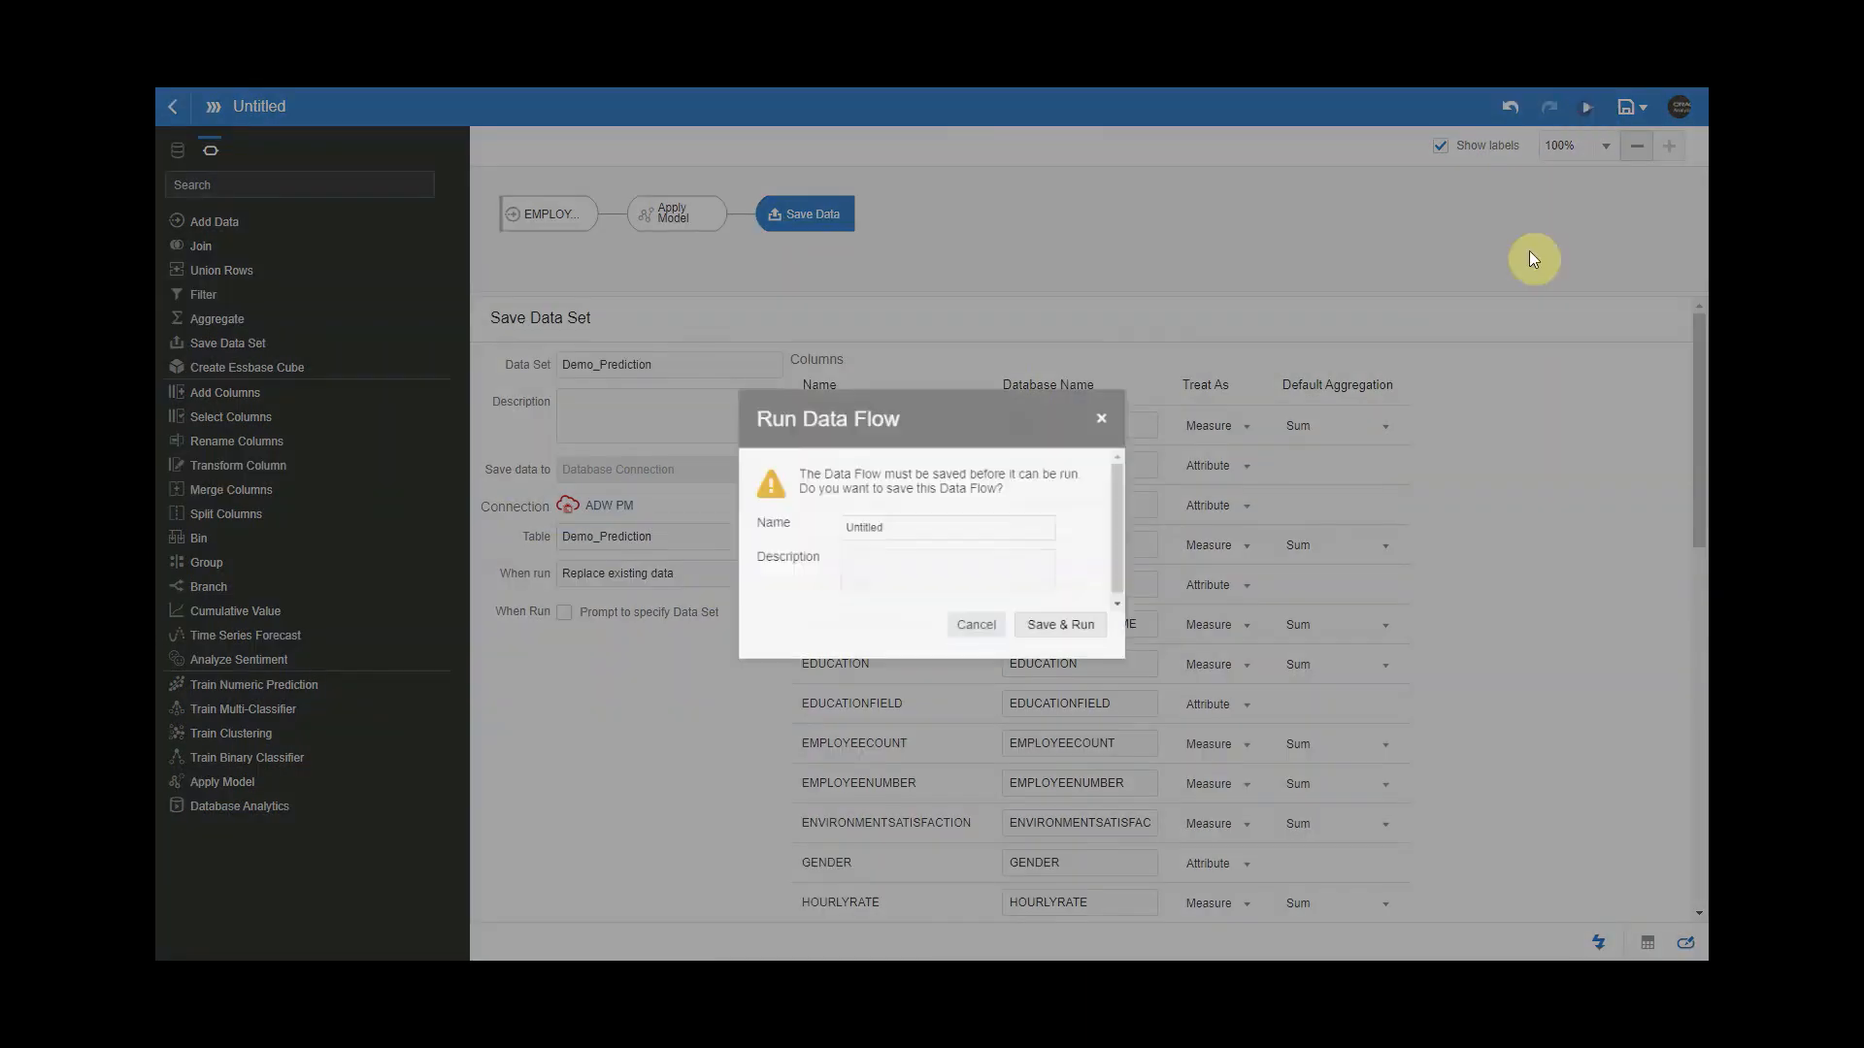
key("ctrl+a")
key("ctrl+v")
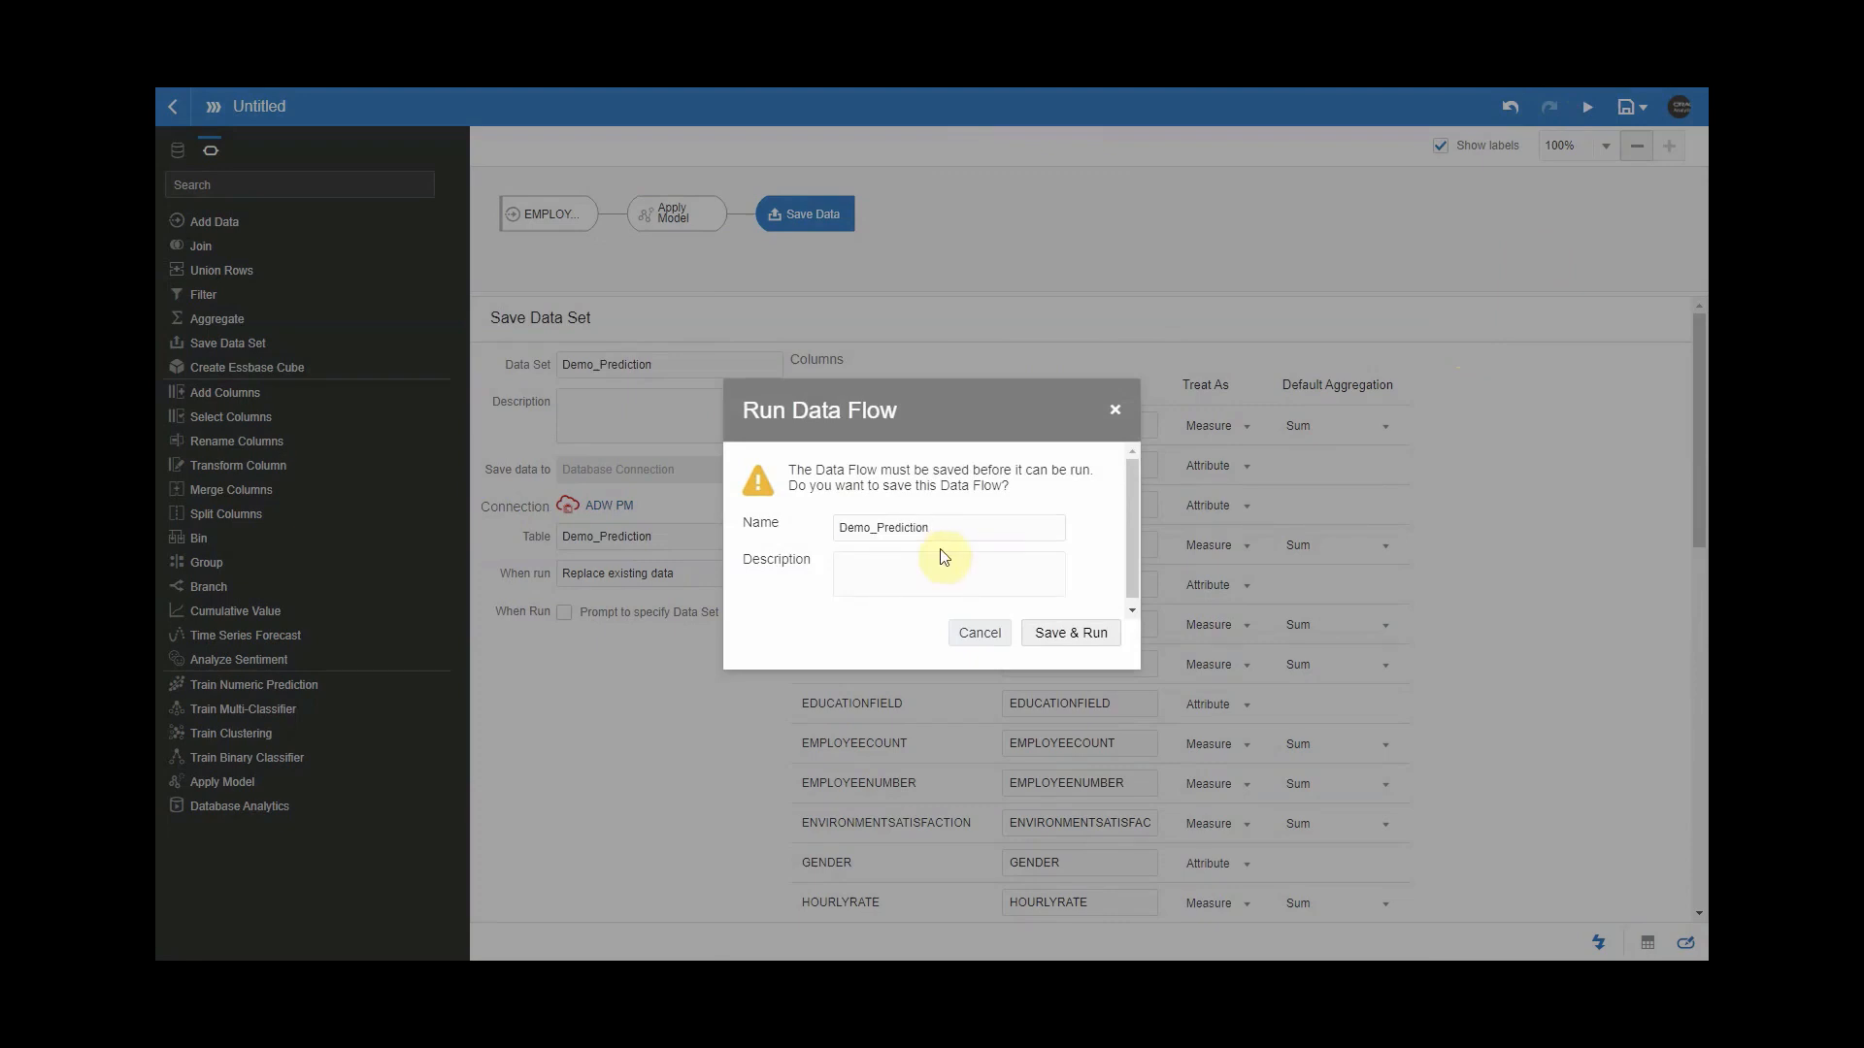
left_click(1080, 641)
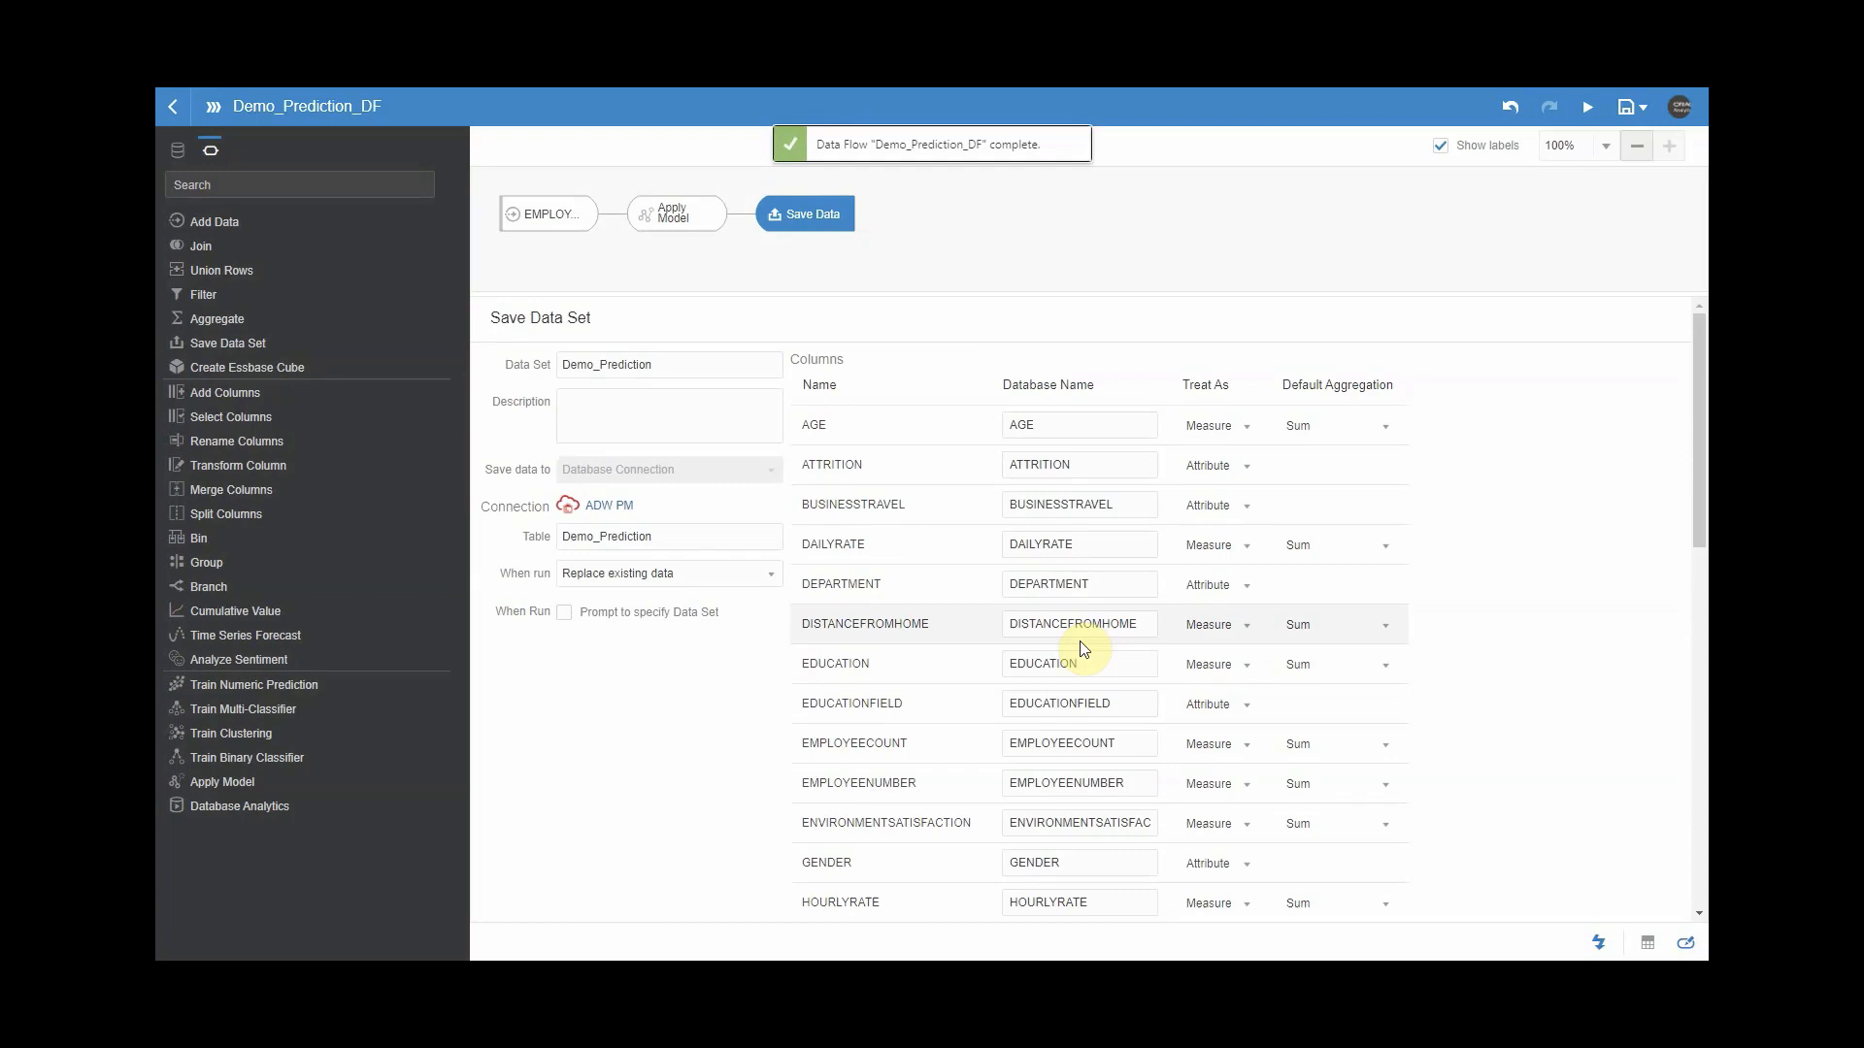
Inspect the run history of the Demo_Prediction_DF data flow from the Data page.
left_click(173, 109)
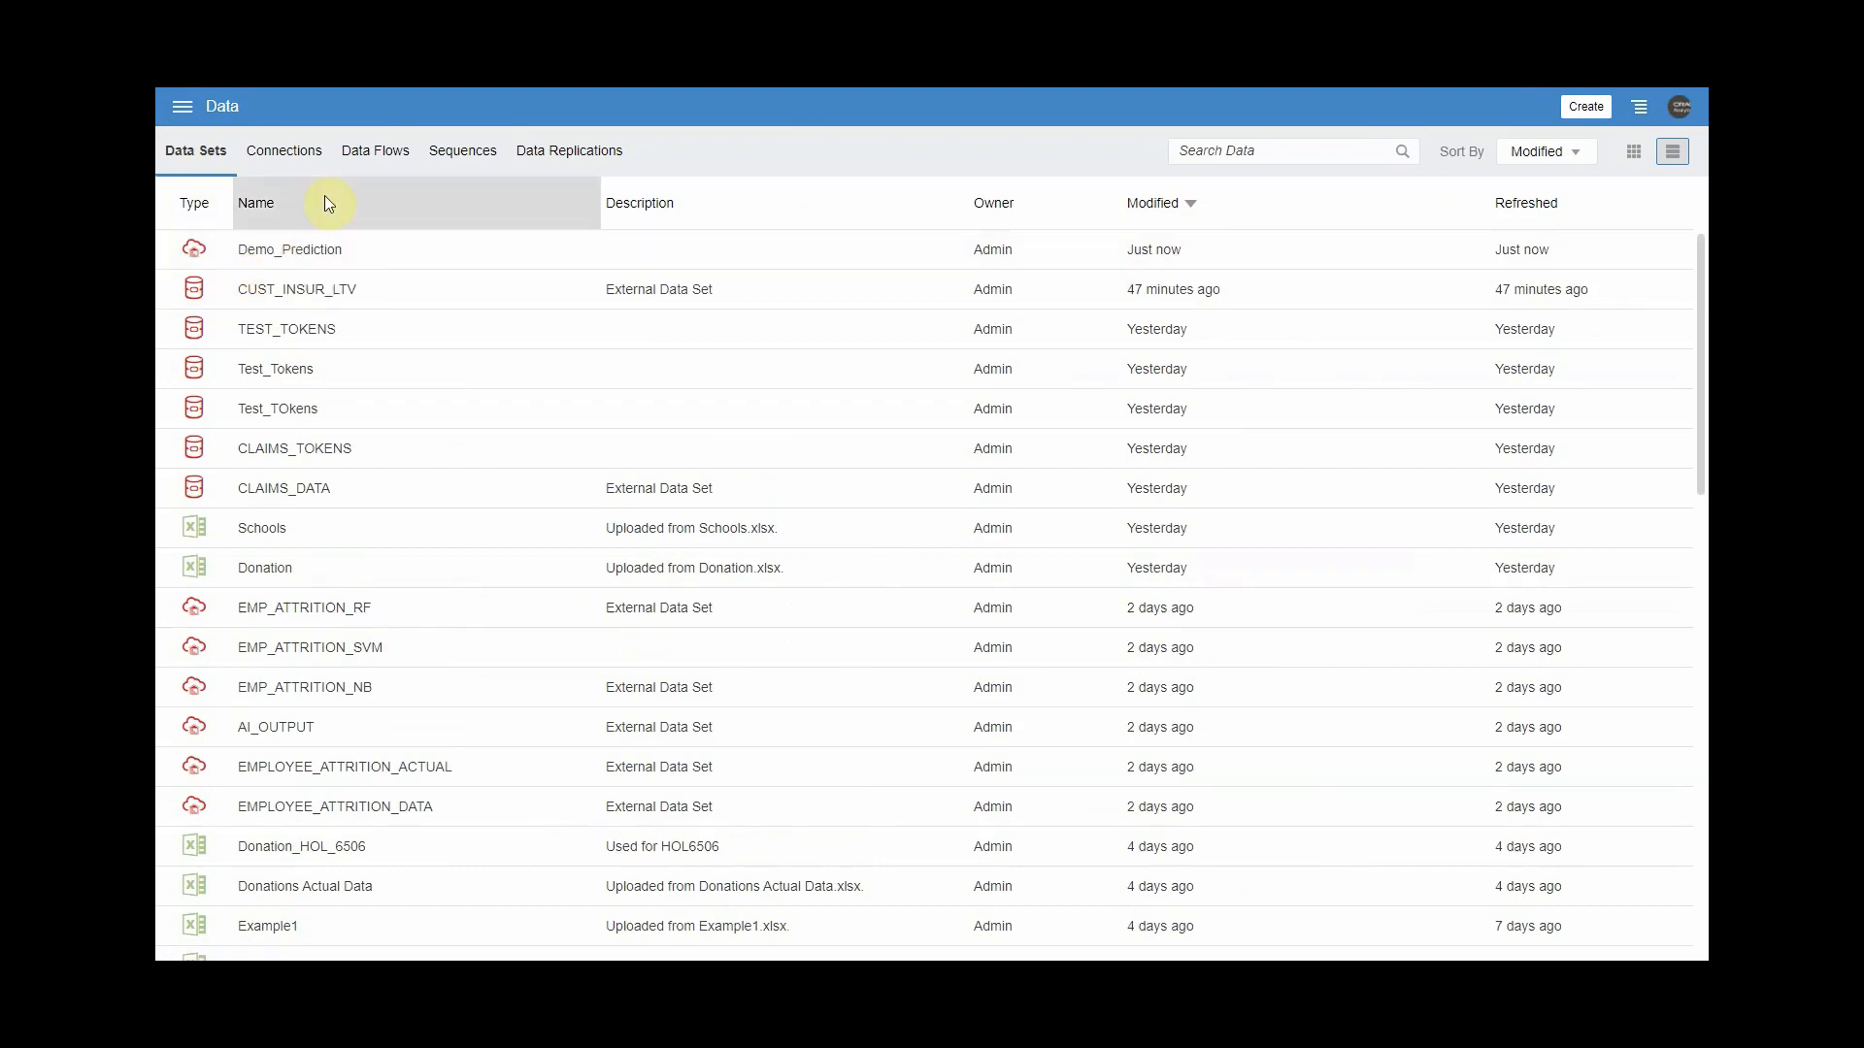
left_click(381, 165)
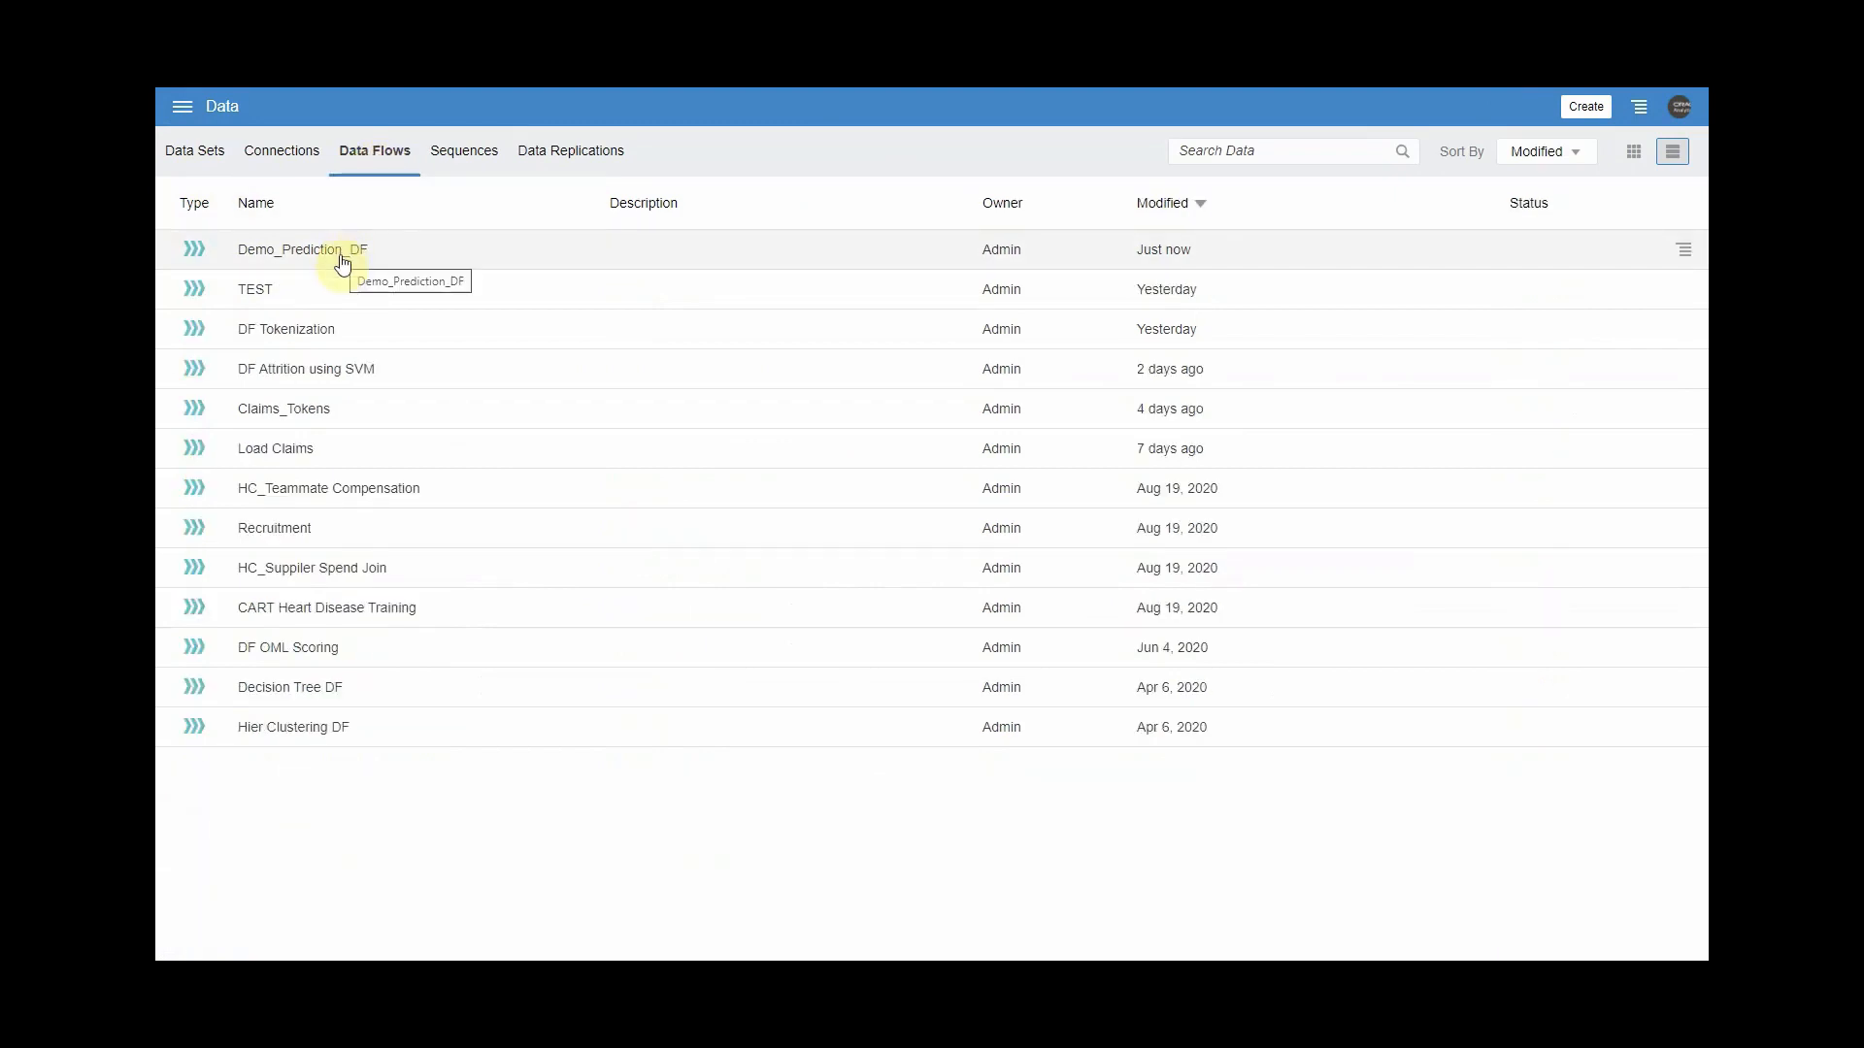
right_click(354, 255)
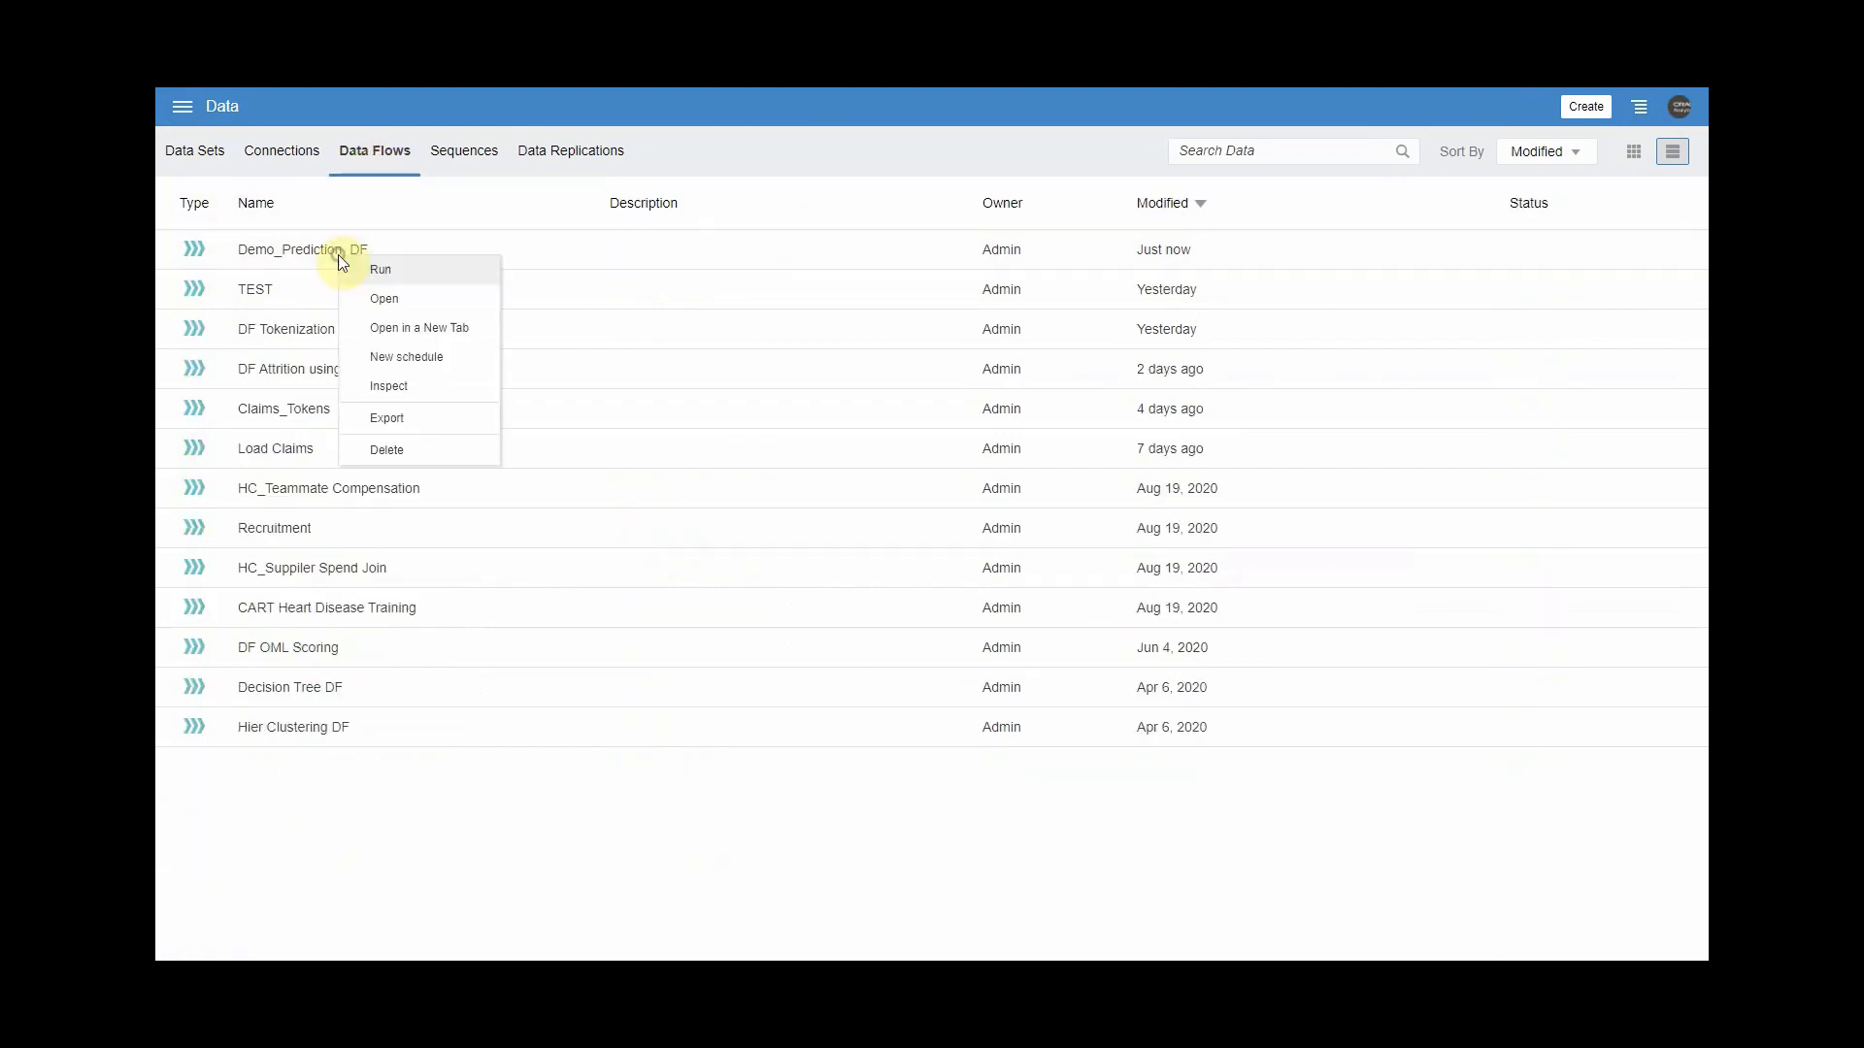
left_click(423, 386)
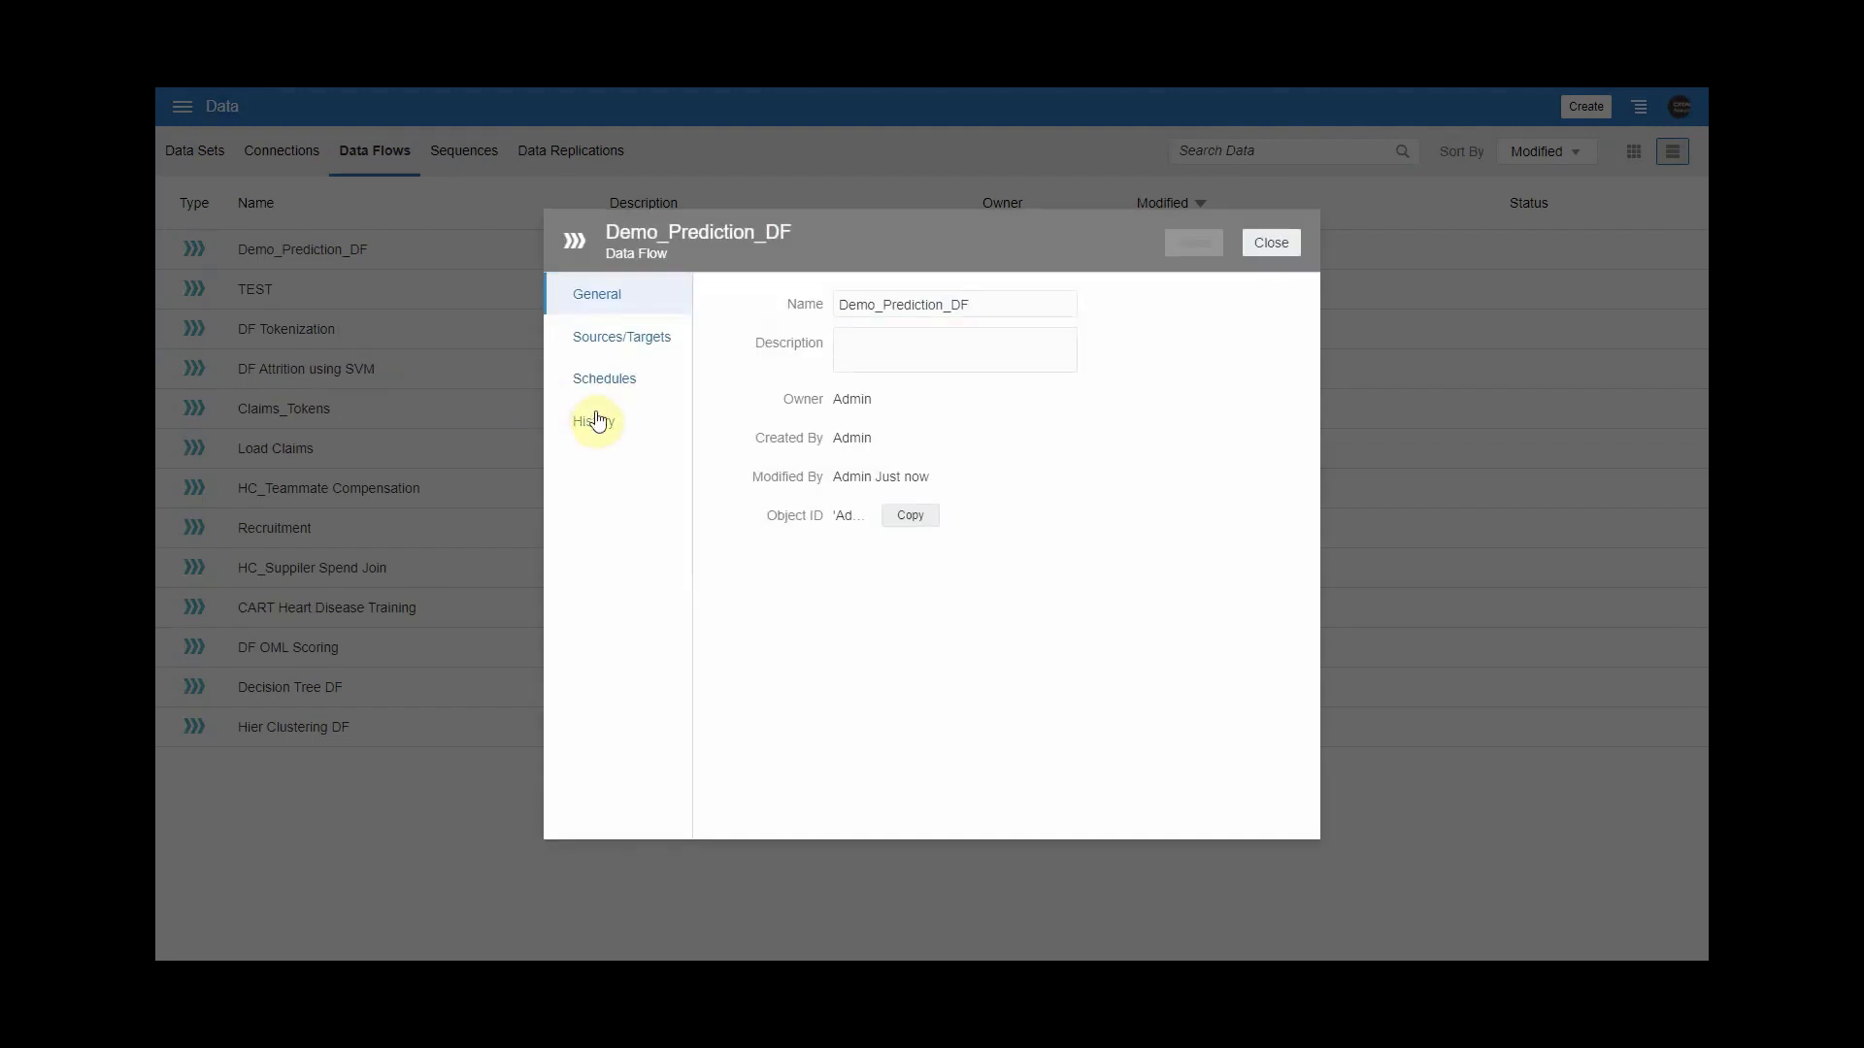
left_click(594, 421)
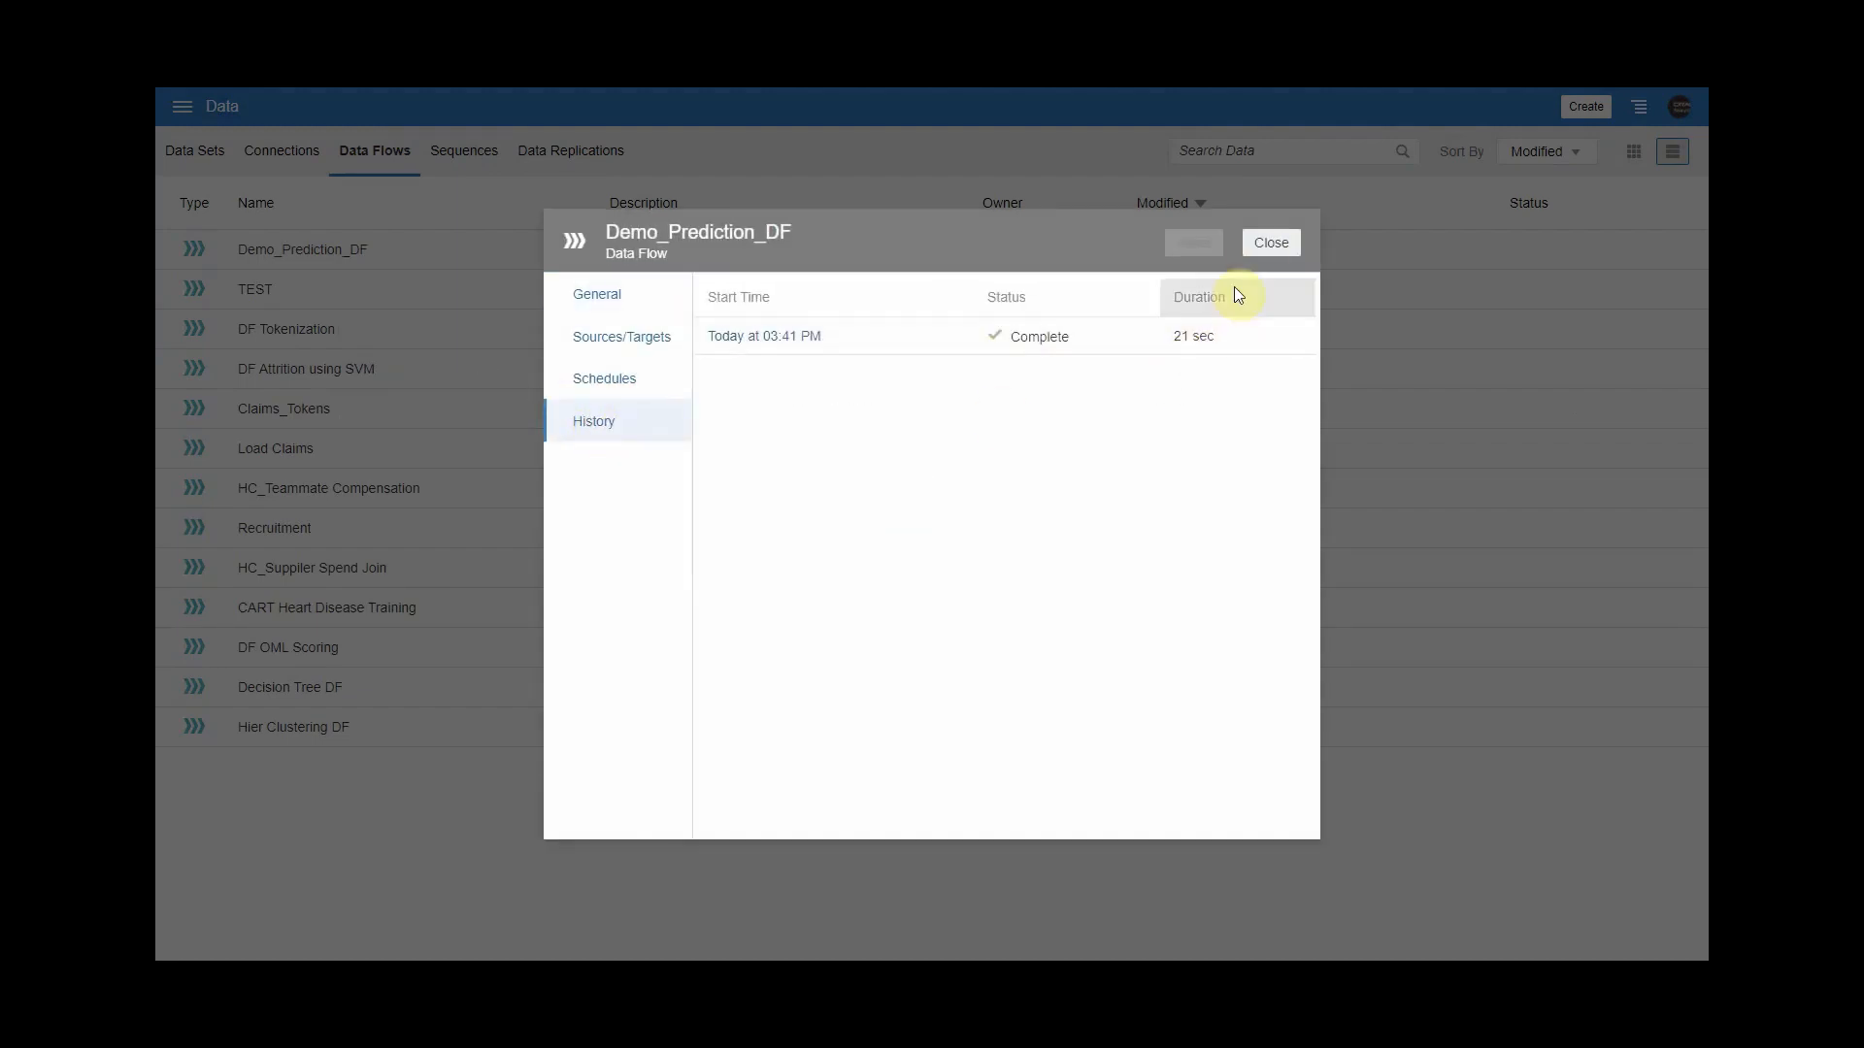
left_click(1267, 244)
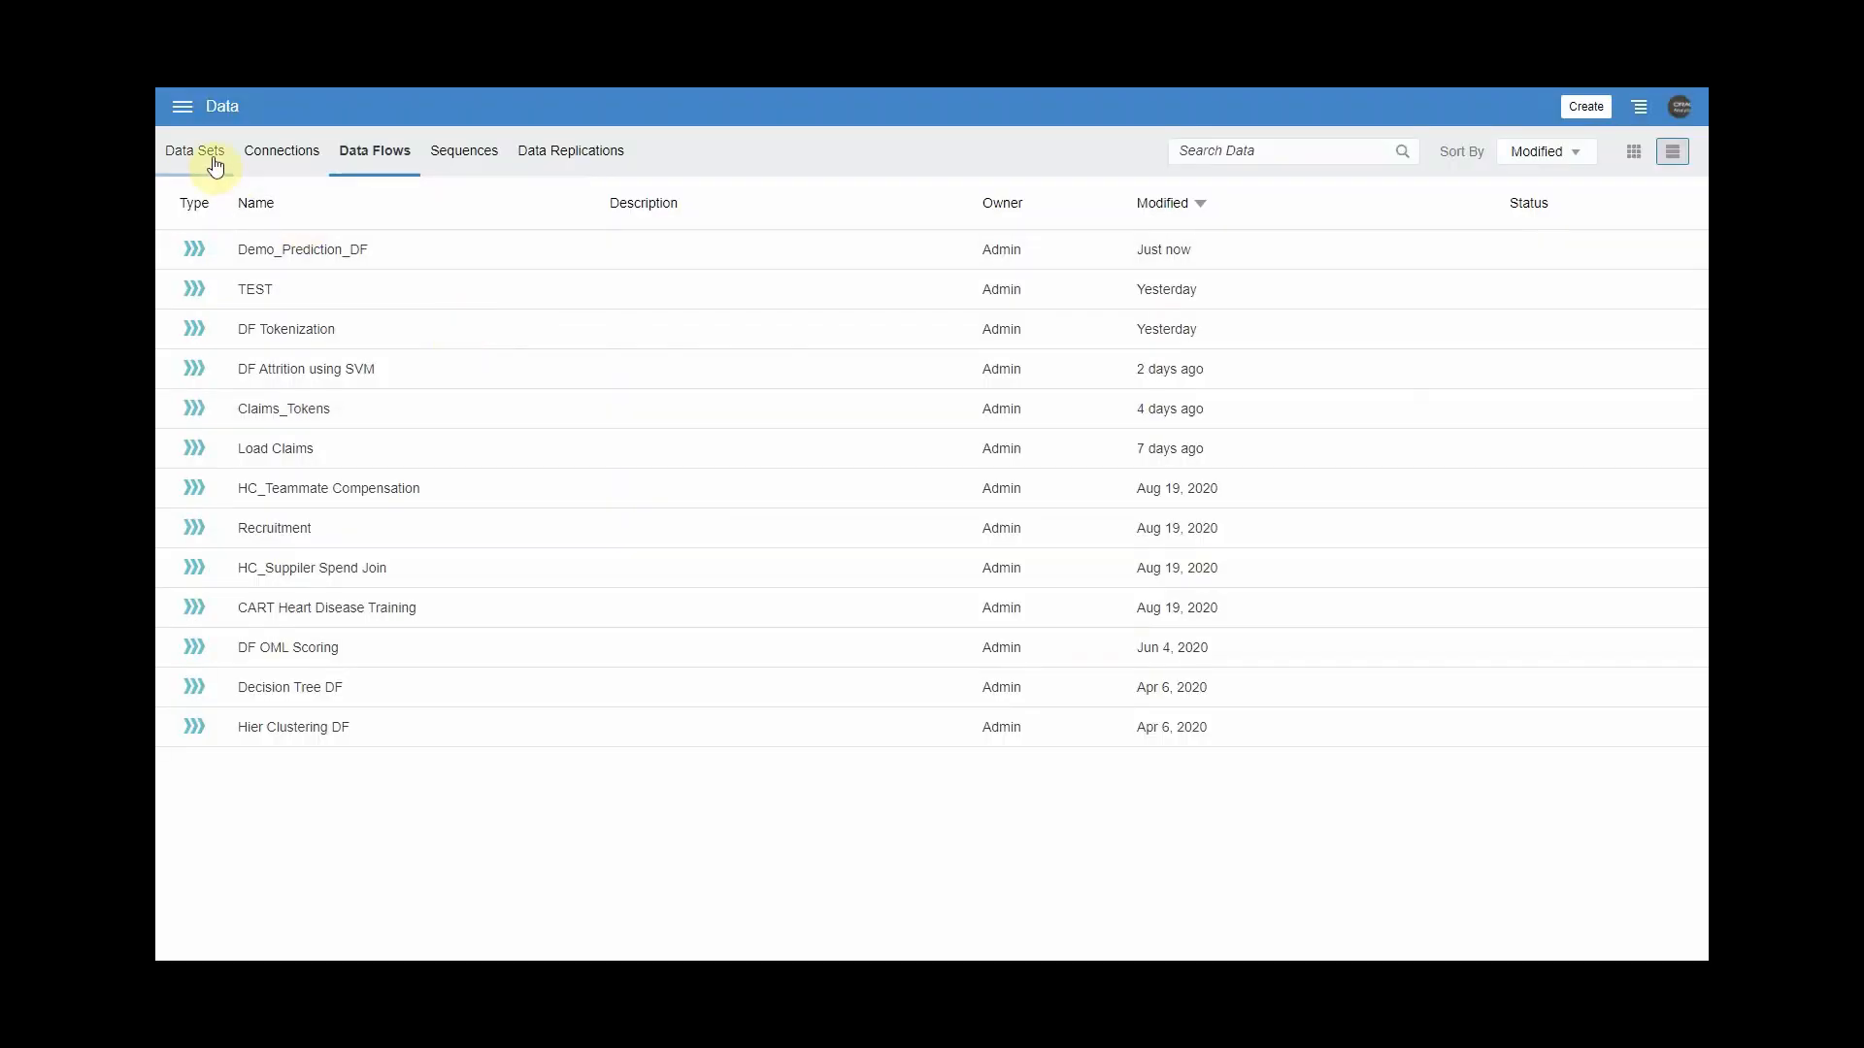
Create a project from the Demo_Prediction data set.
left_click(213, 164)
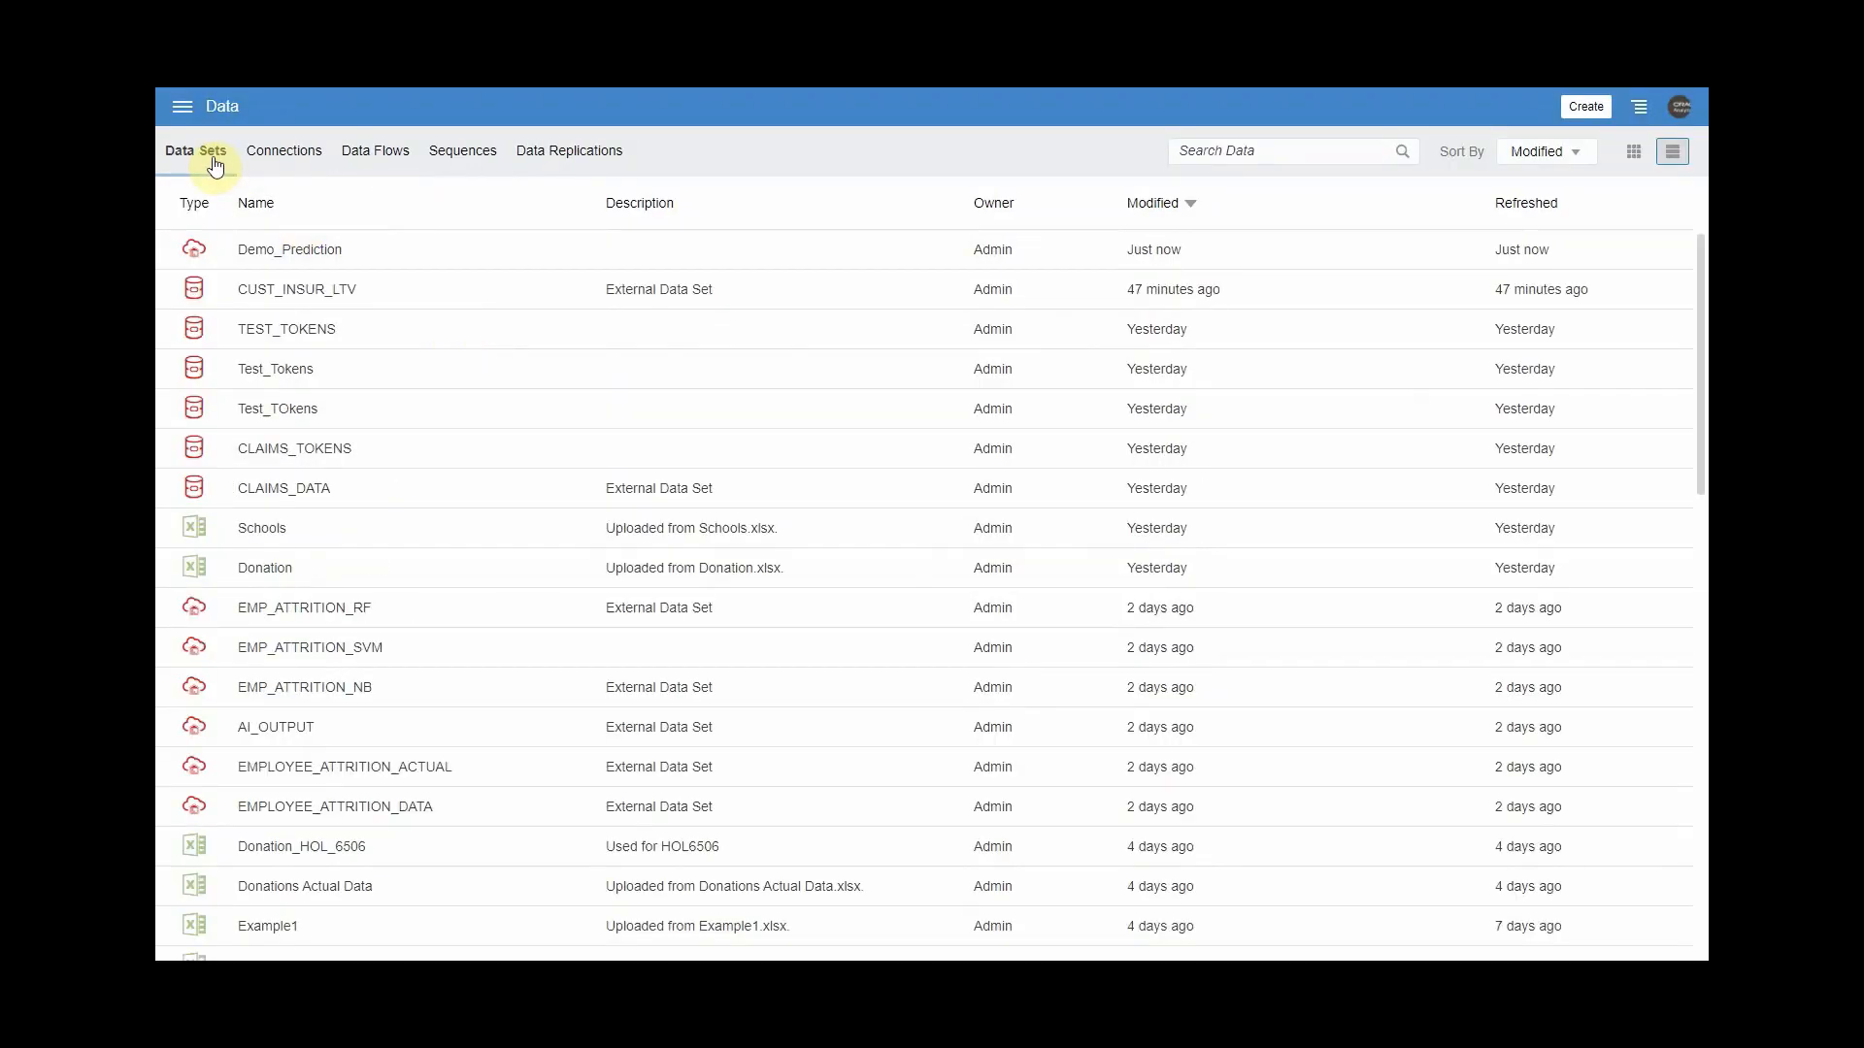
right_click(301, 250)
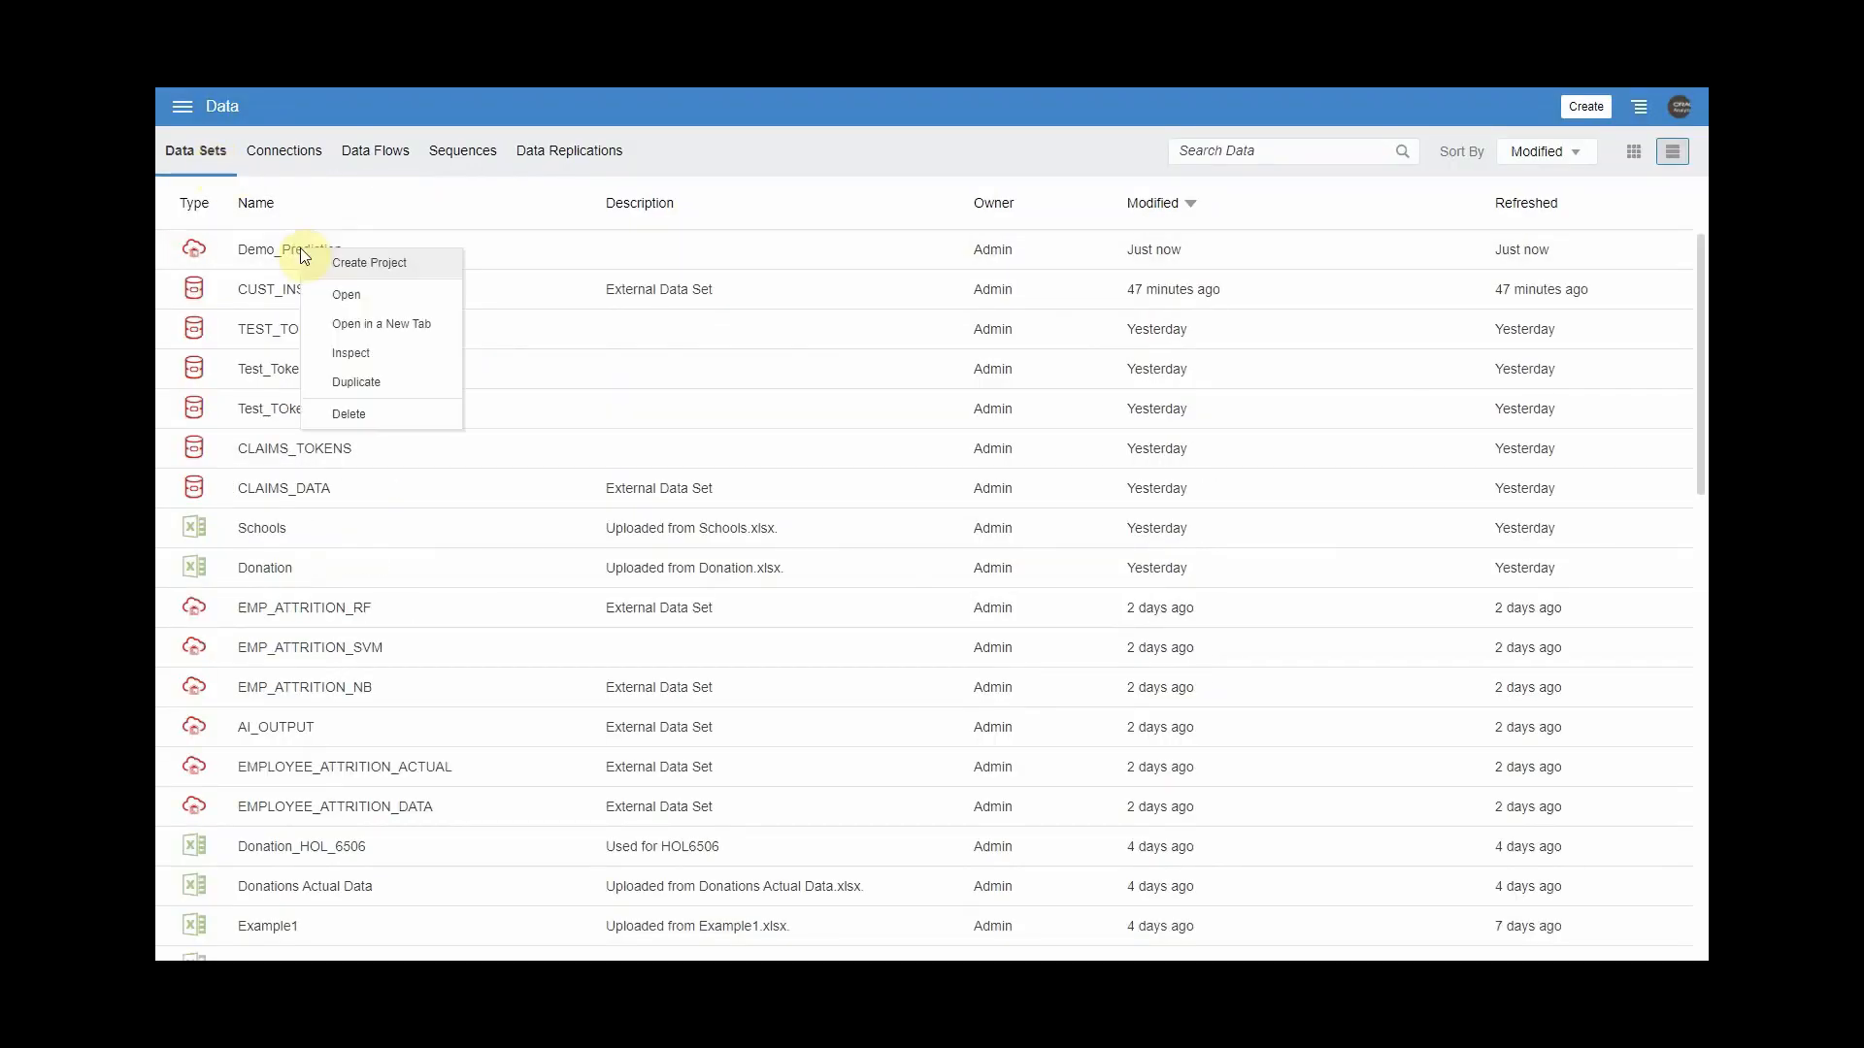
left_click(373, 266)
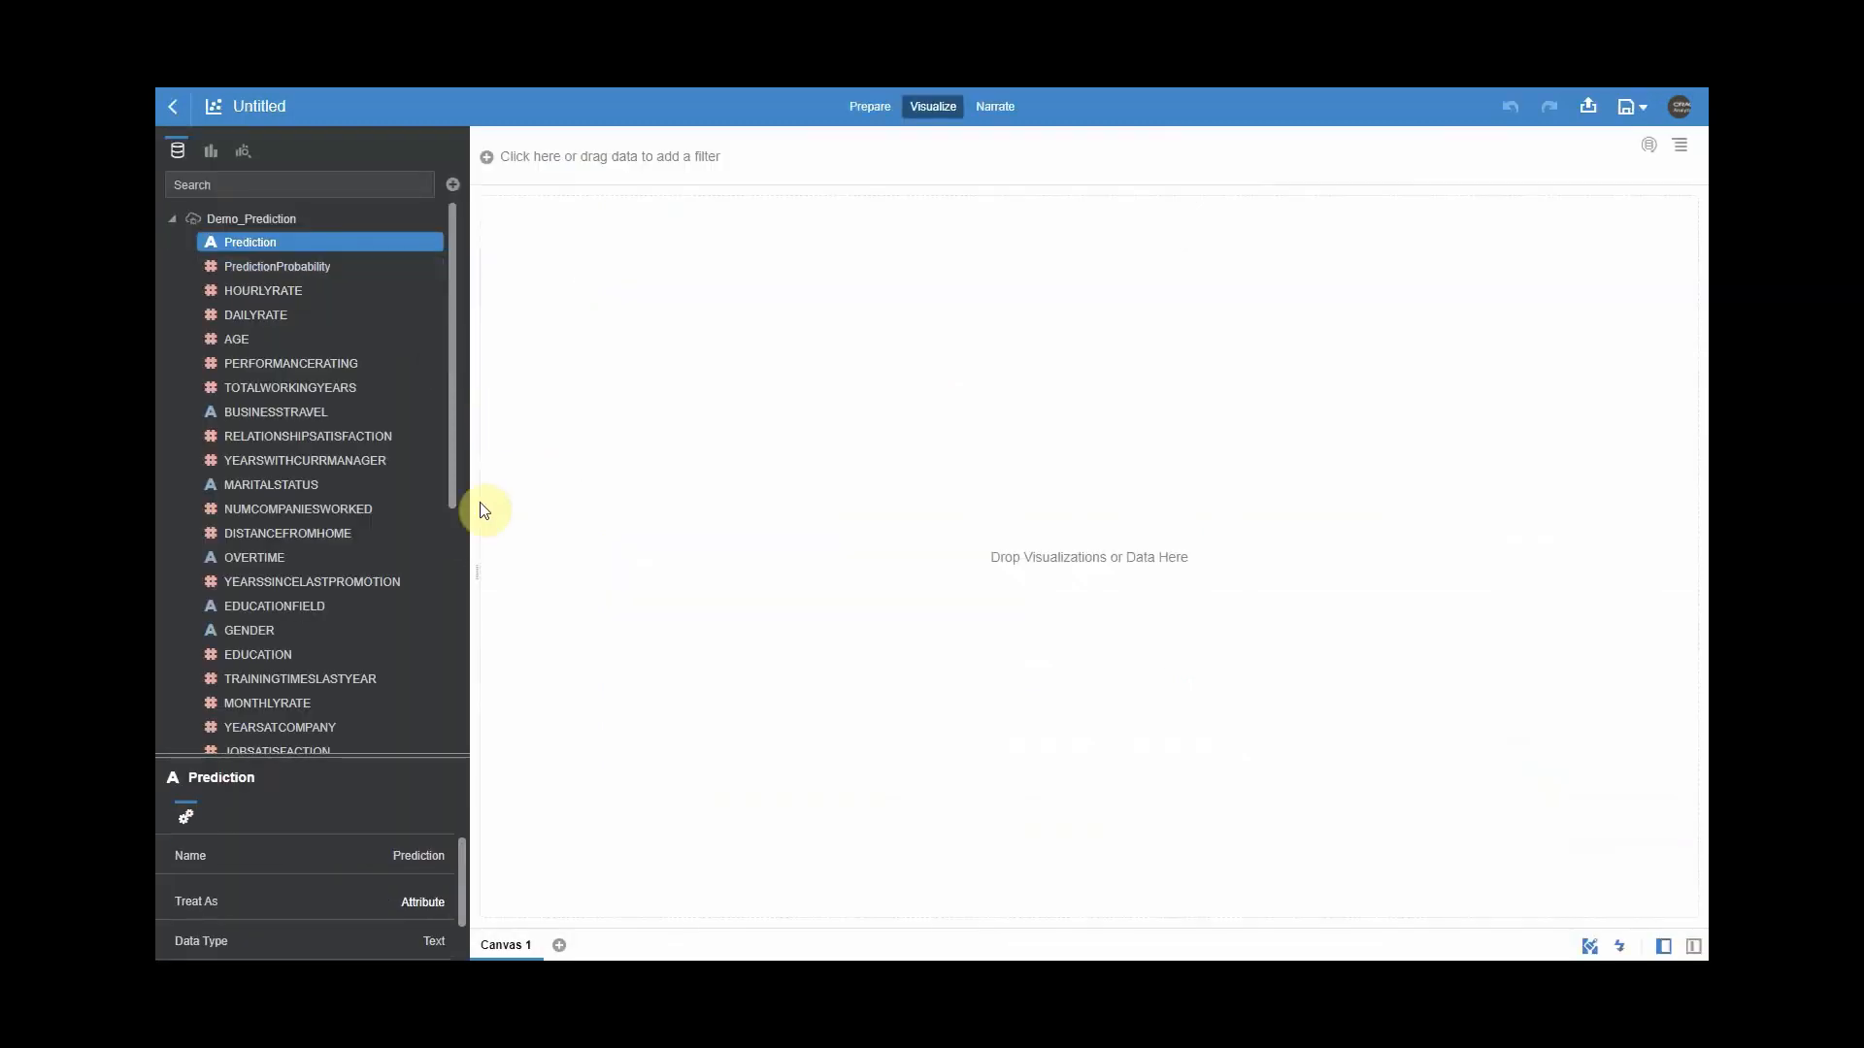
Visualize EMPLOYEECOUNT by Prediction on the empty canvas.
scroll(415, 511, "down", 3)
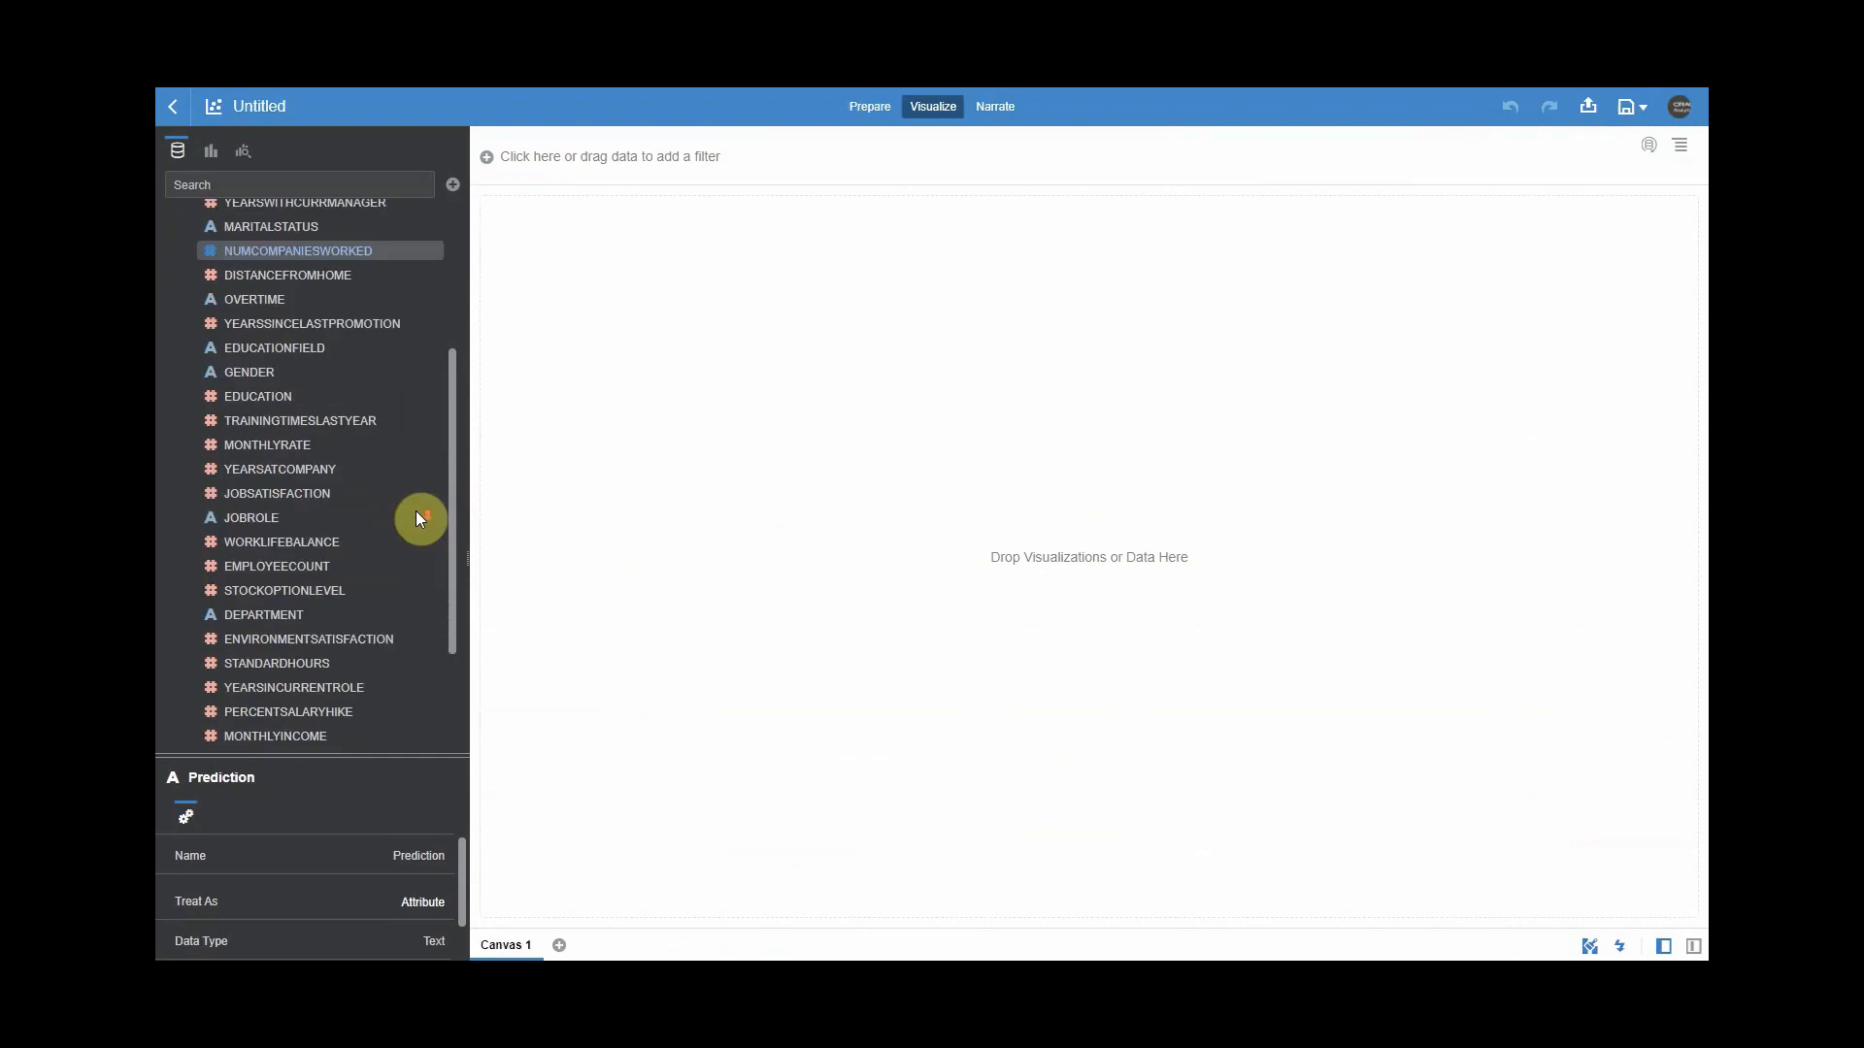
left_click(328, 558)
double_click(328, 559)
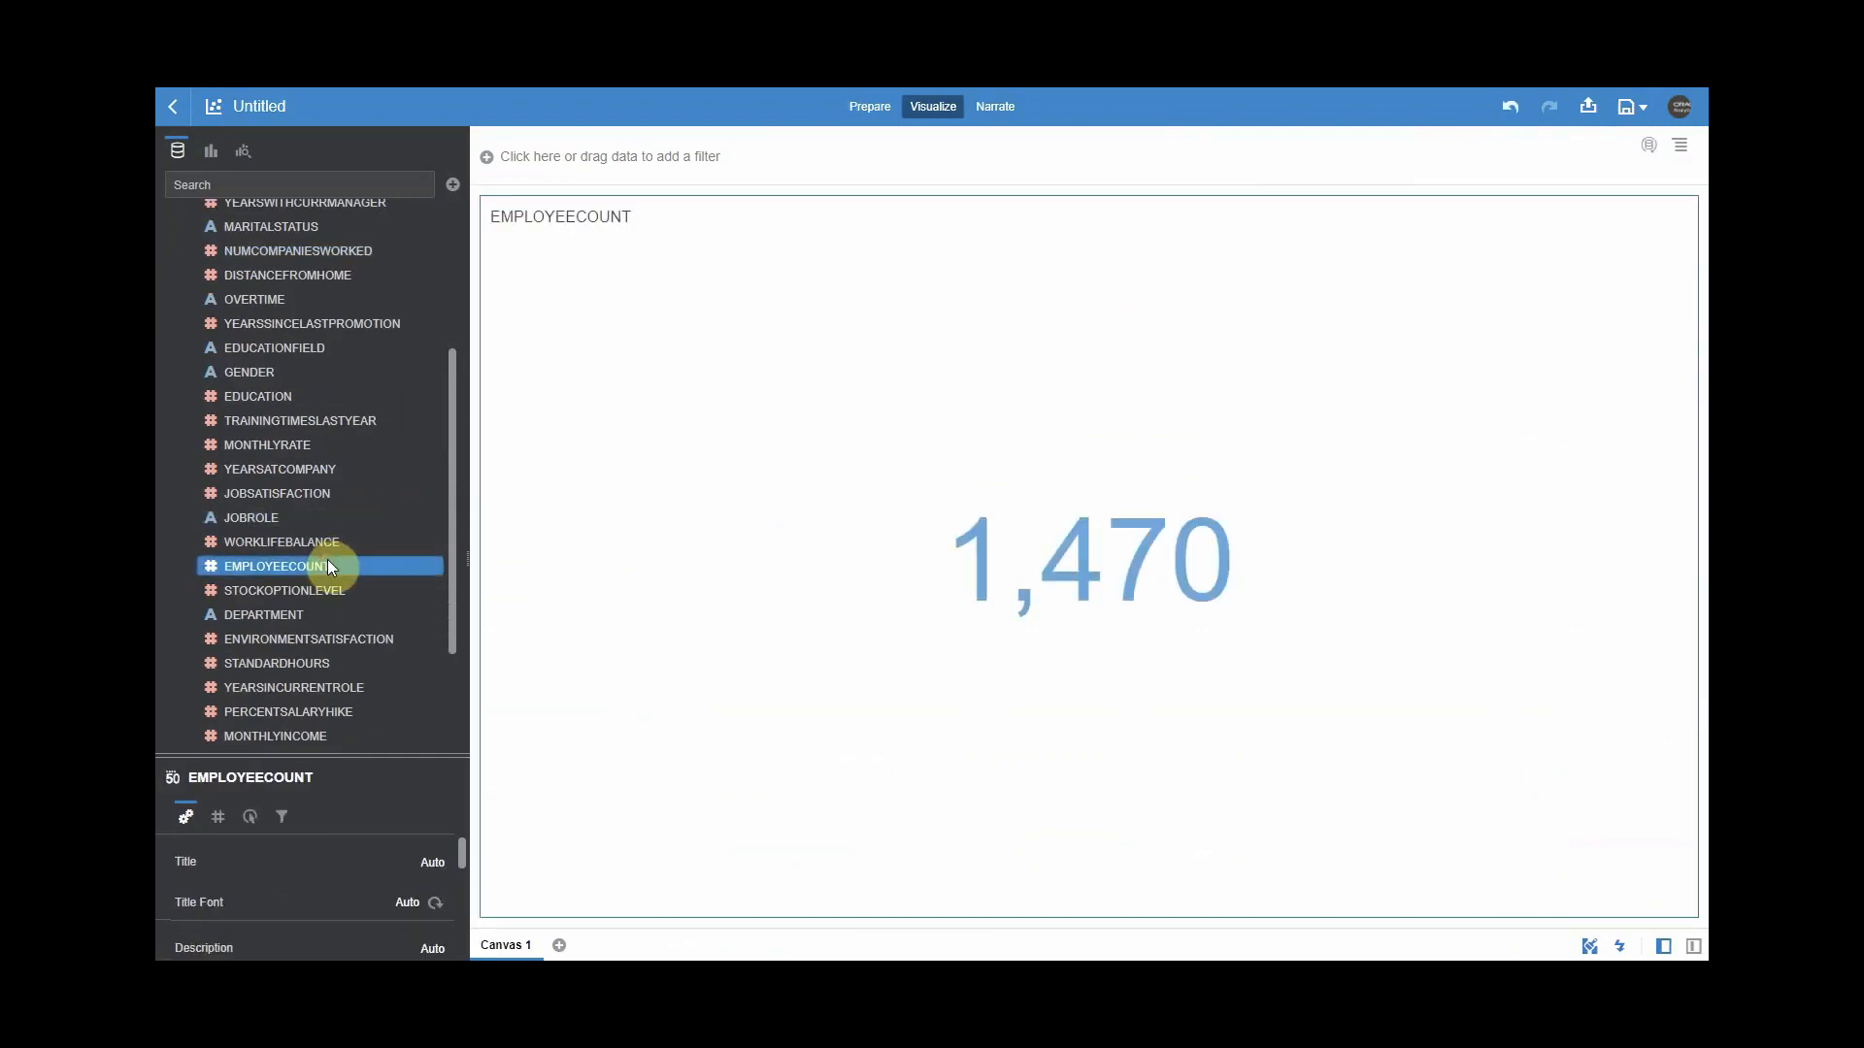
scroll(318, 510, "up", 2)
scroll(320, 513, "up", 2)
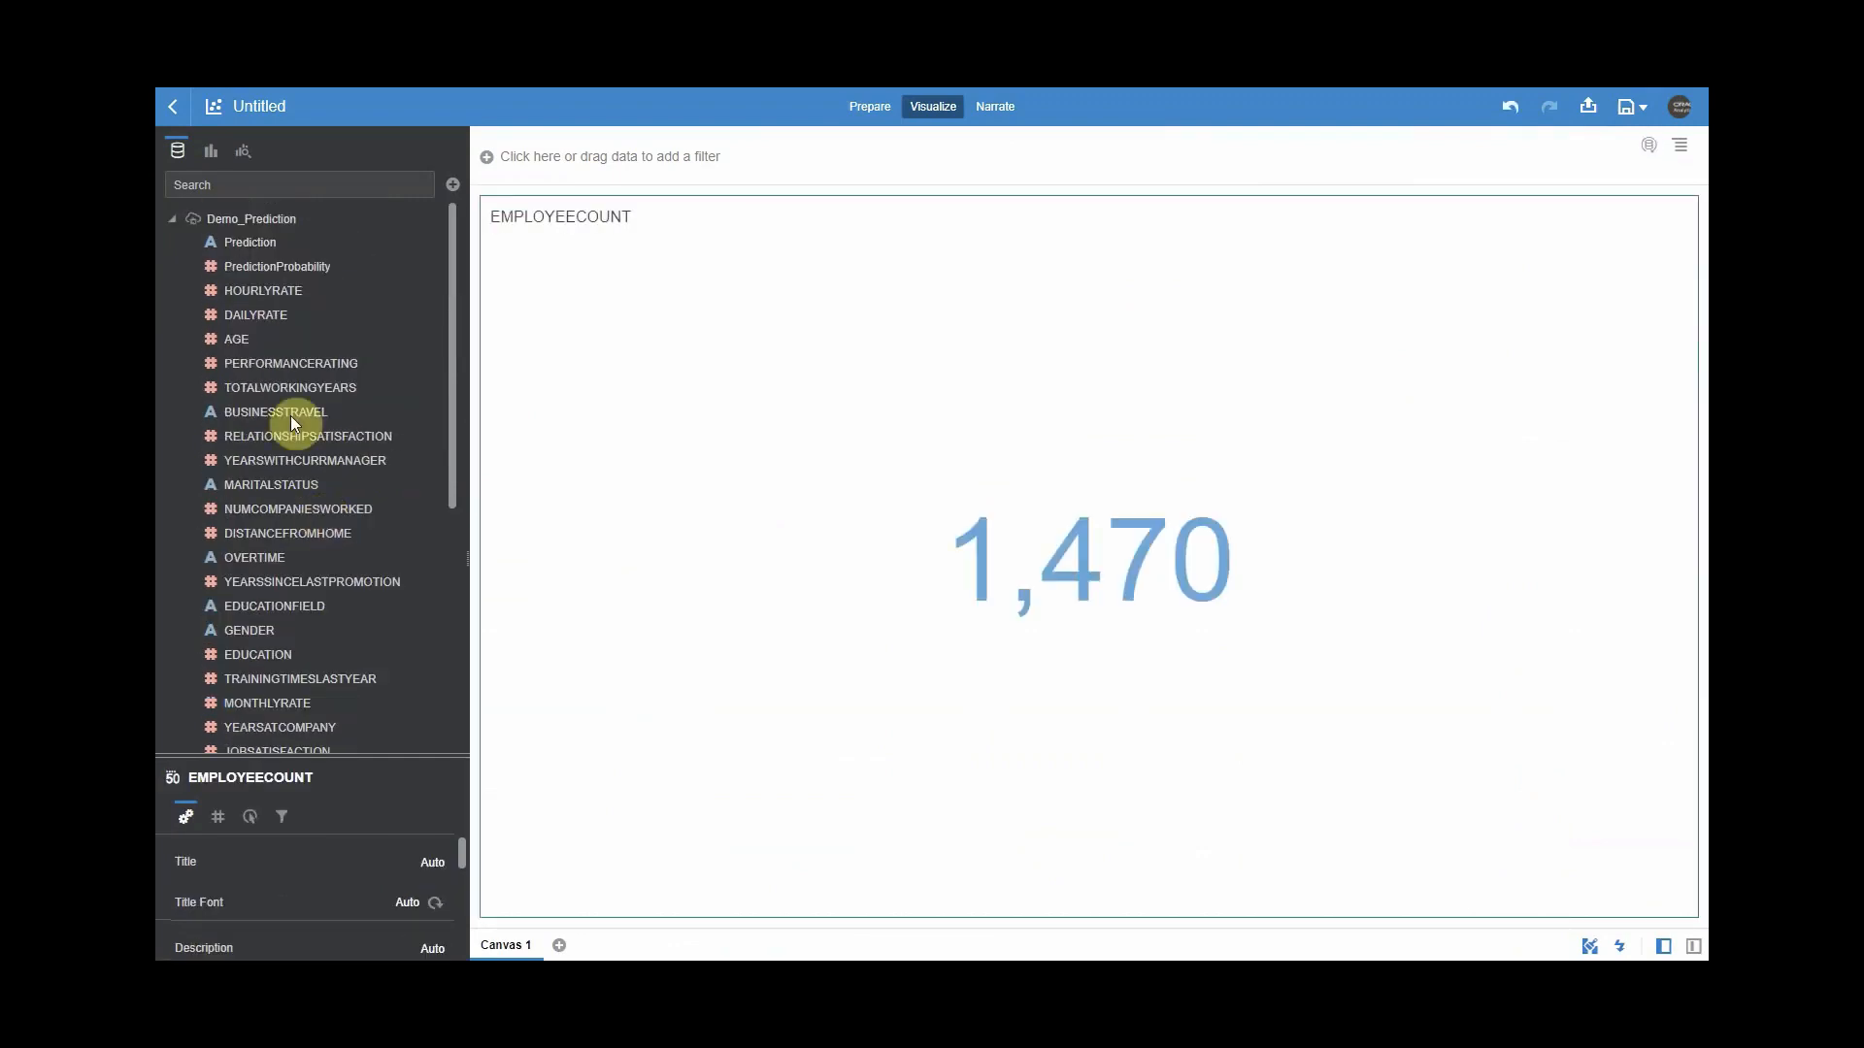
double_click(256, 250)
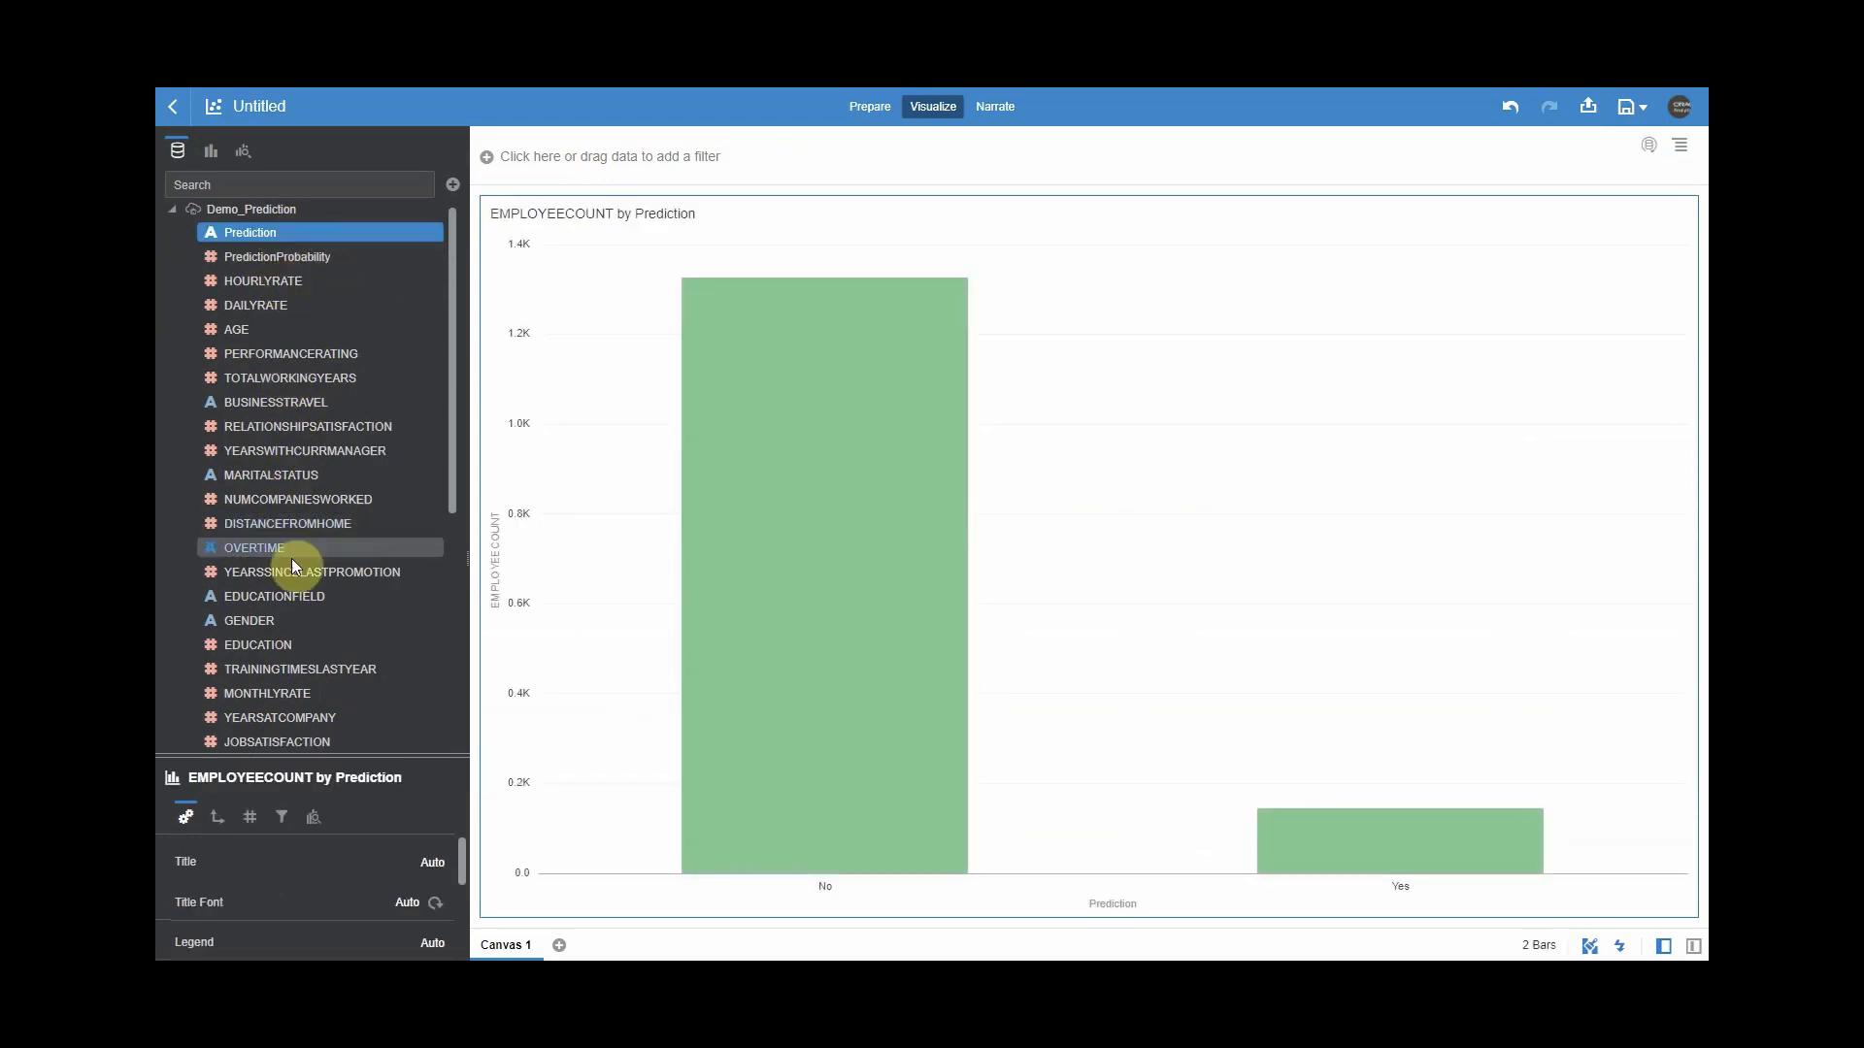
Split the EMPLOYEECOUNT by Prediction chart into trellis rows by ATTRITION and compare the predicted and actual bars.
scroll(305, 631, "down", 3)
scroll(306, 636, "down", 1)
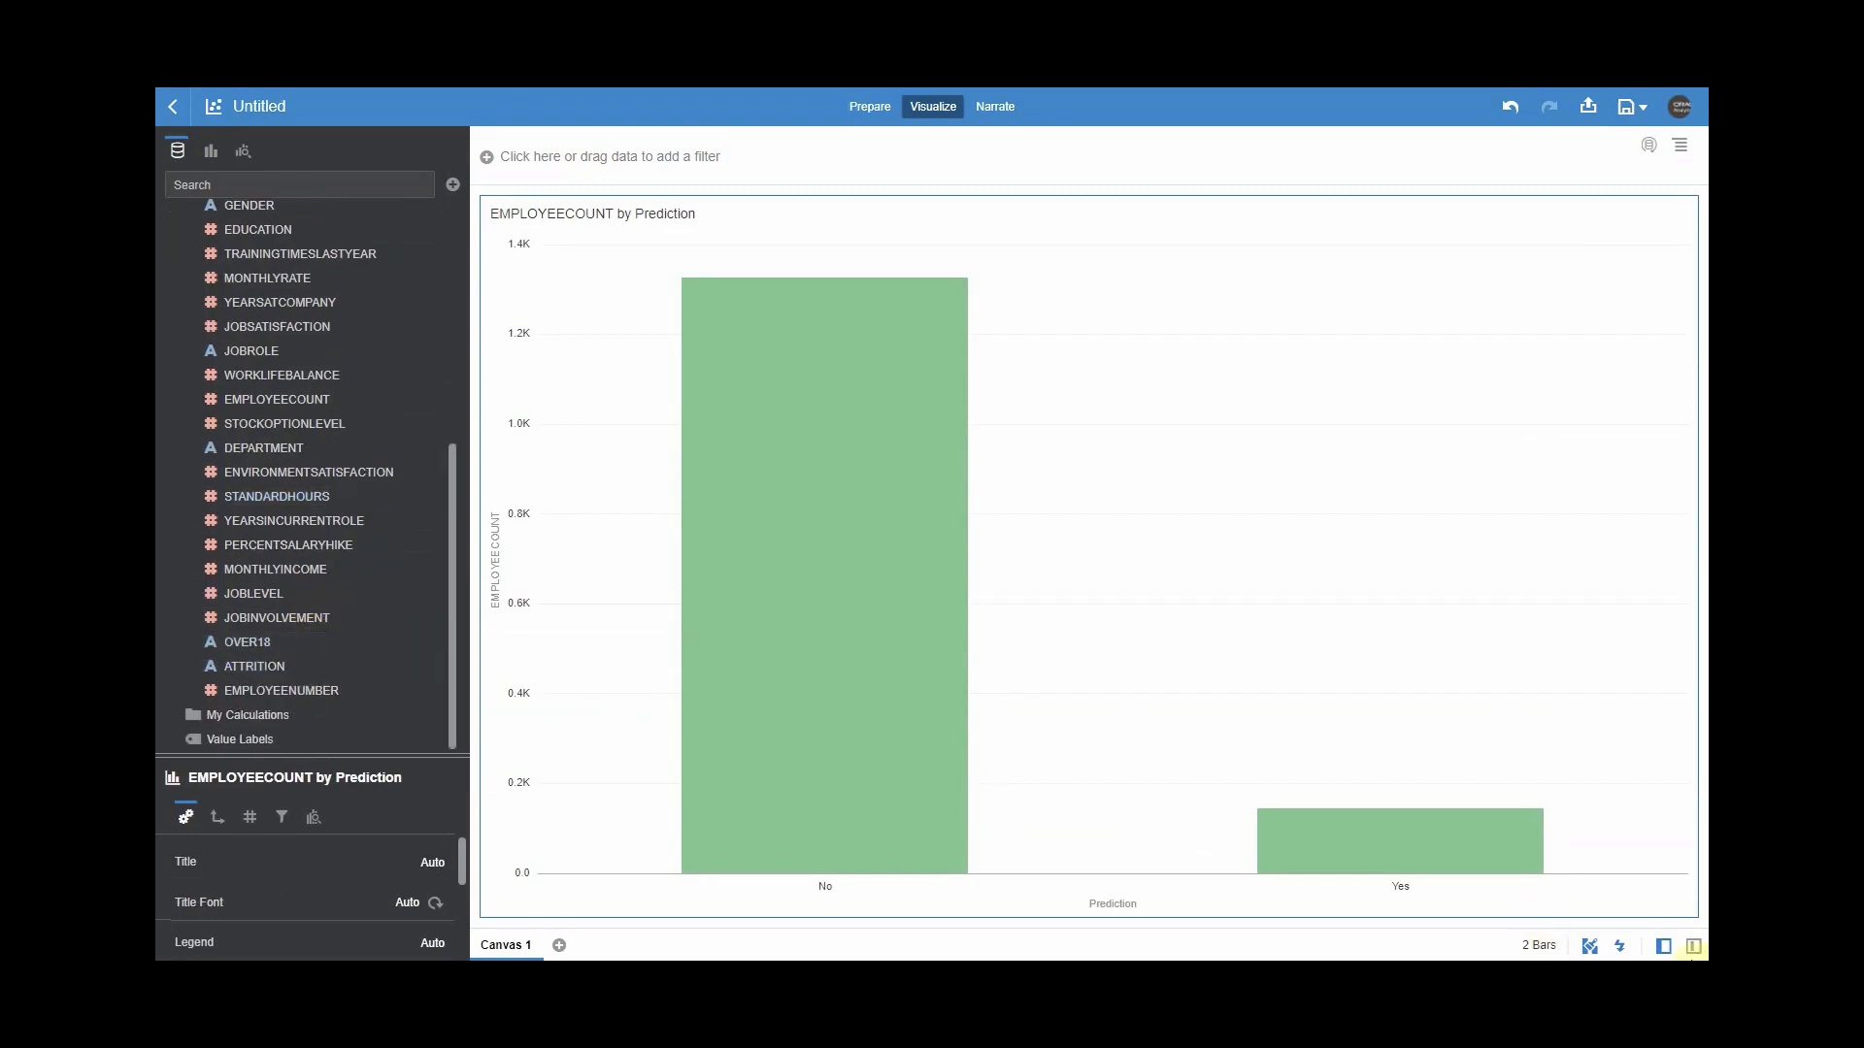
left_click(1696, 946)
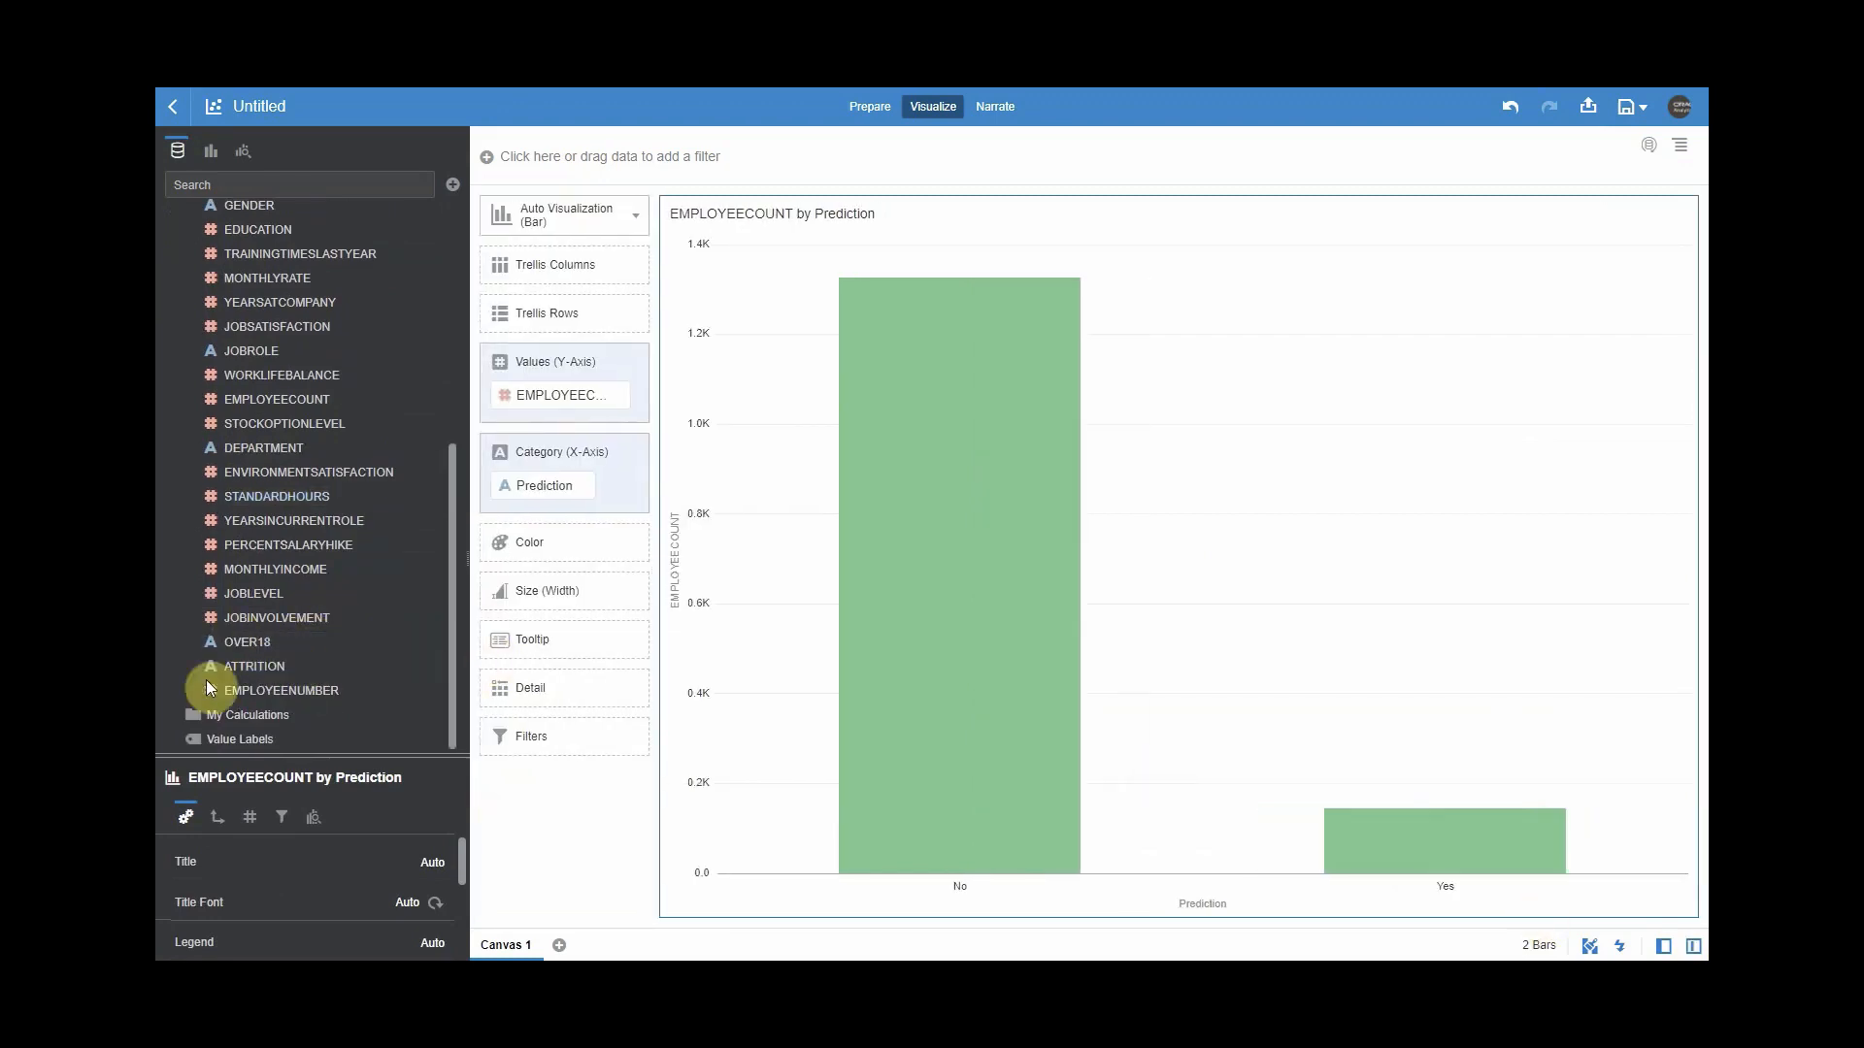
left_click_drag(240, 670, 537, 322)
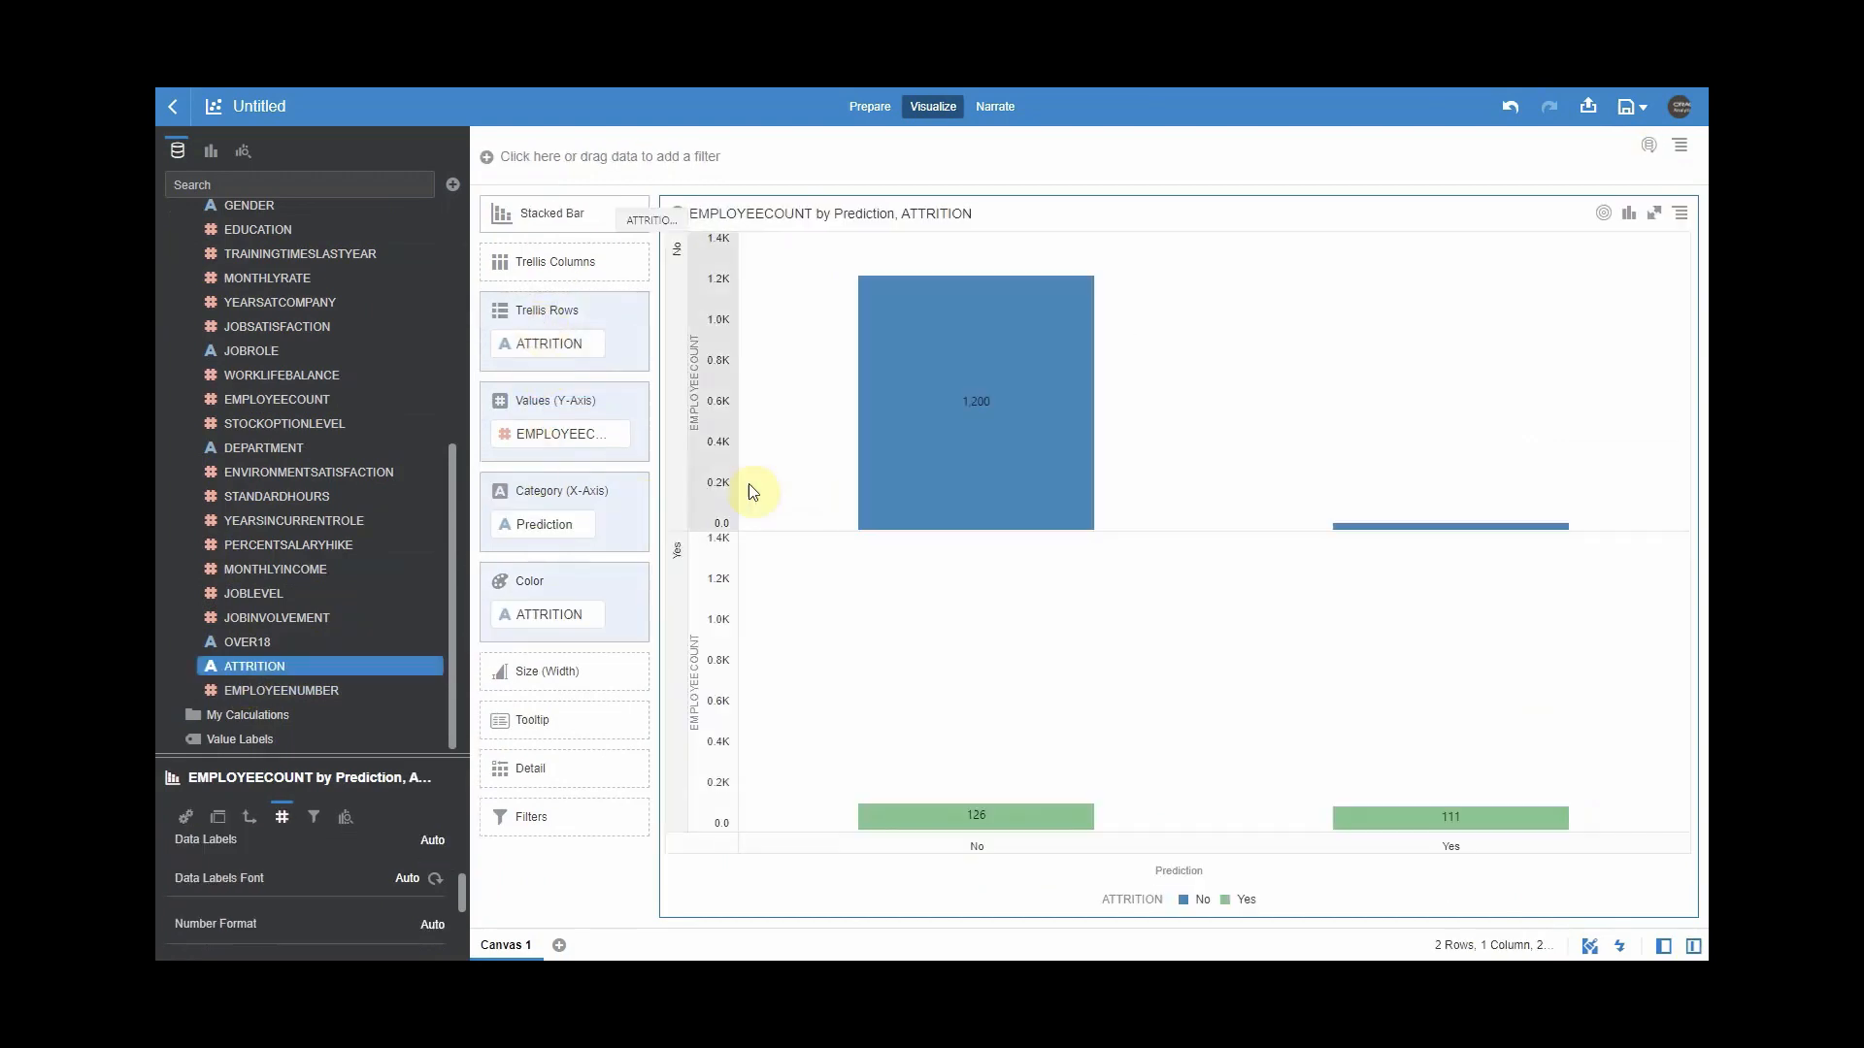
mouse_move(959, 347)
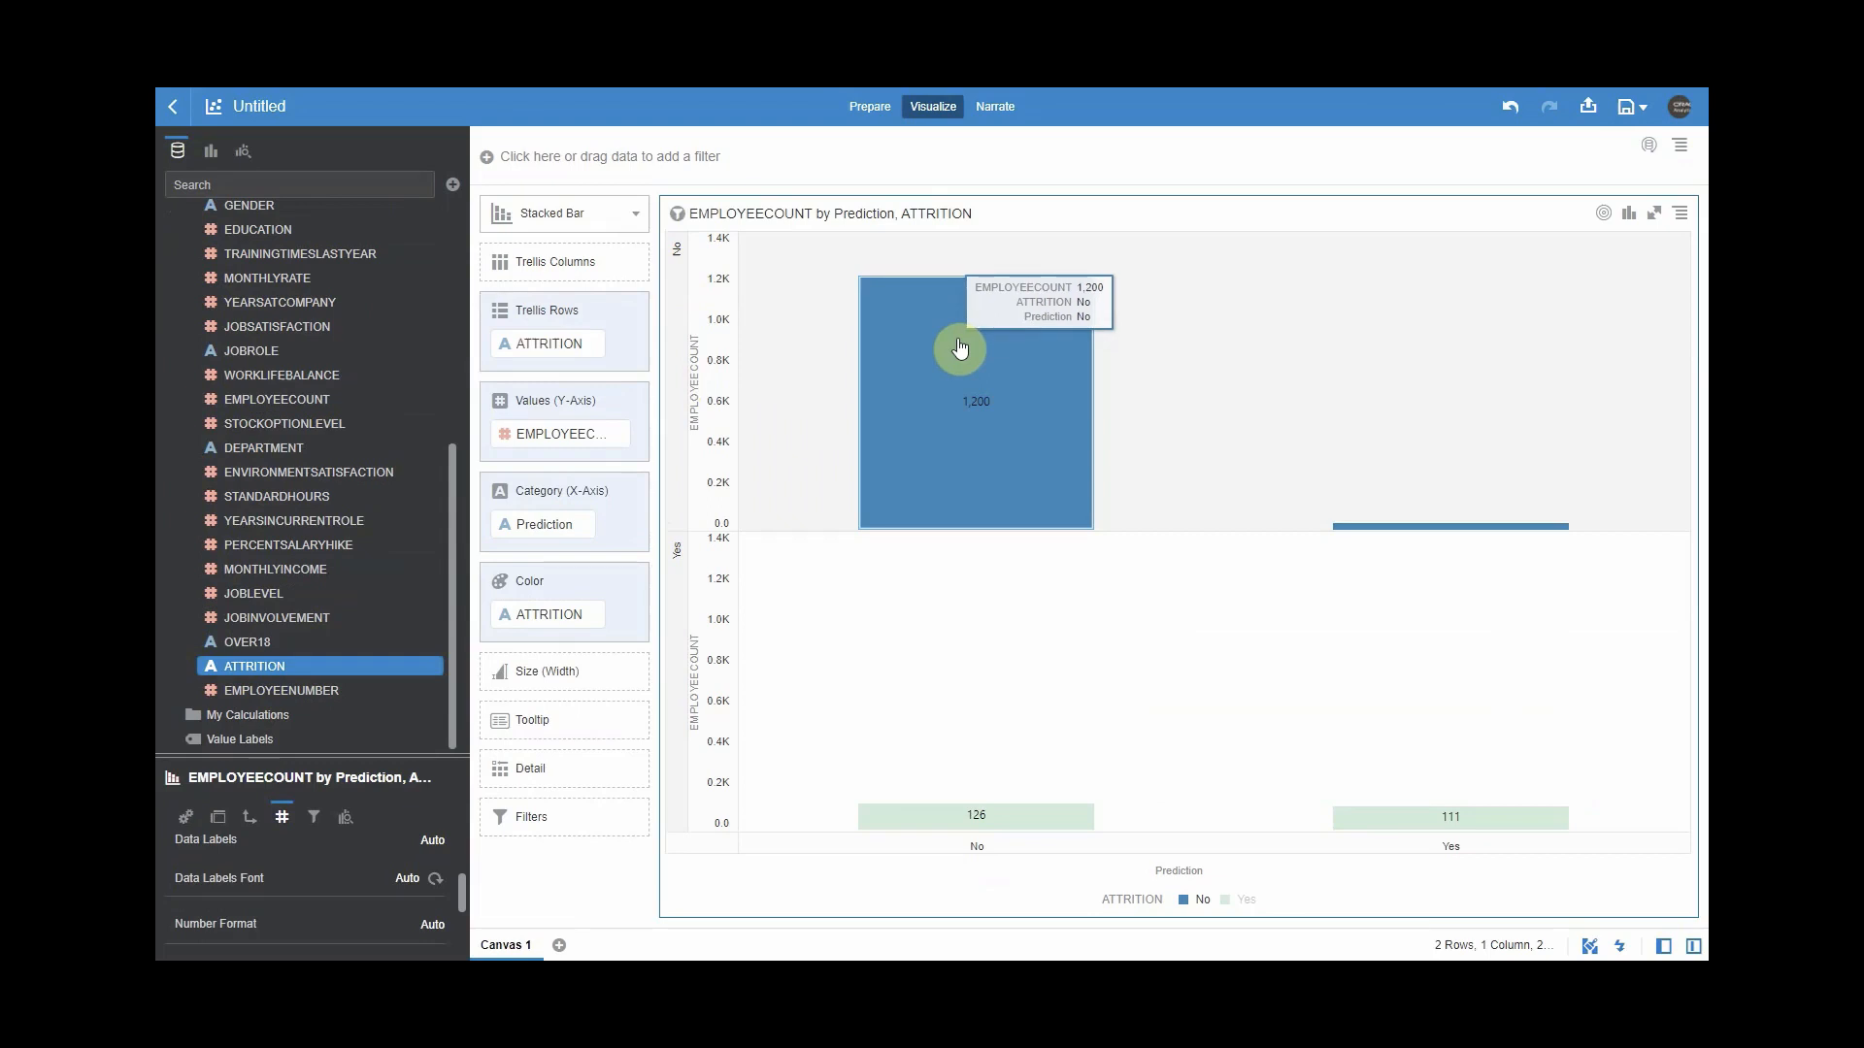
mouse_move(1423, 824)
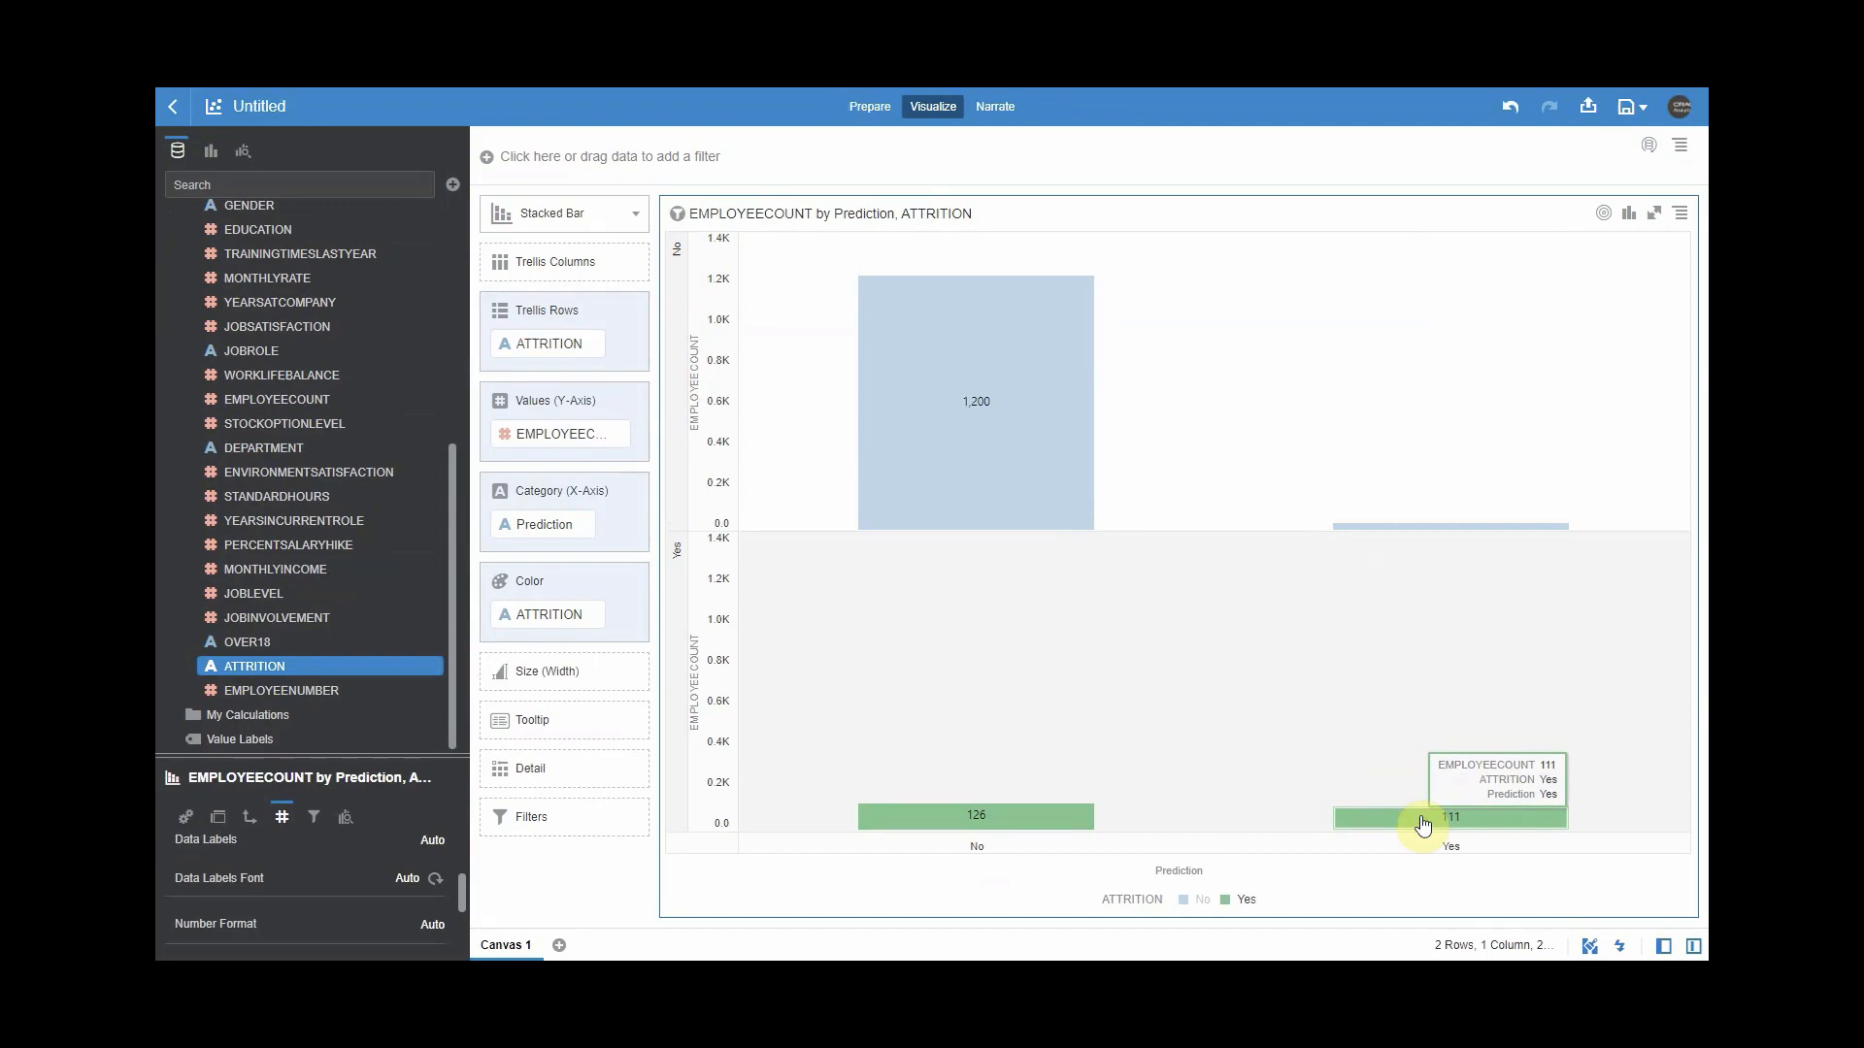
mouse_move(1042, 820)
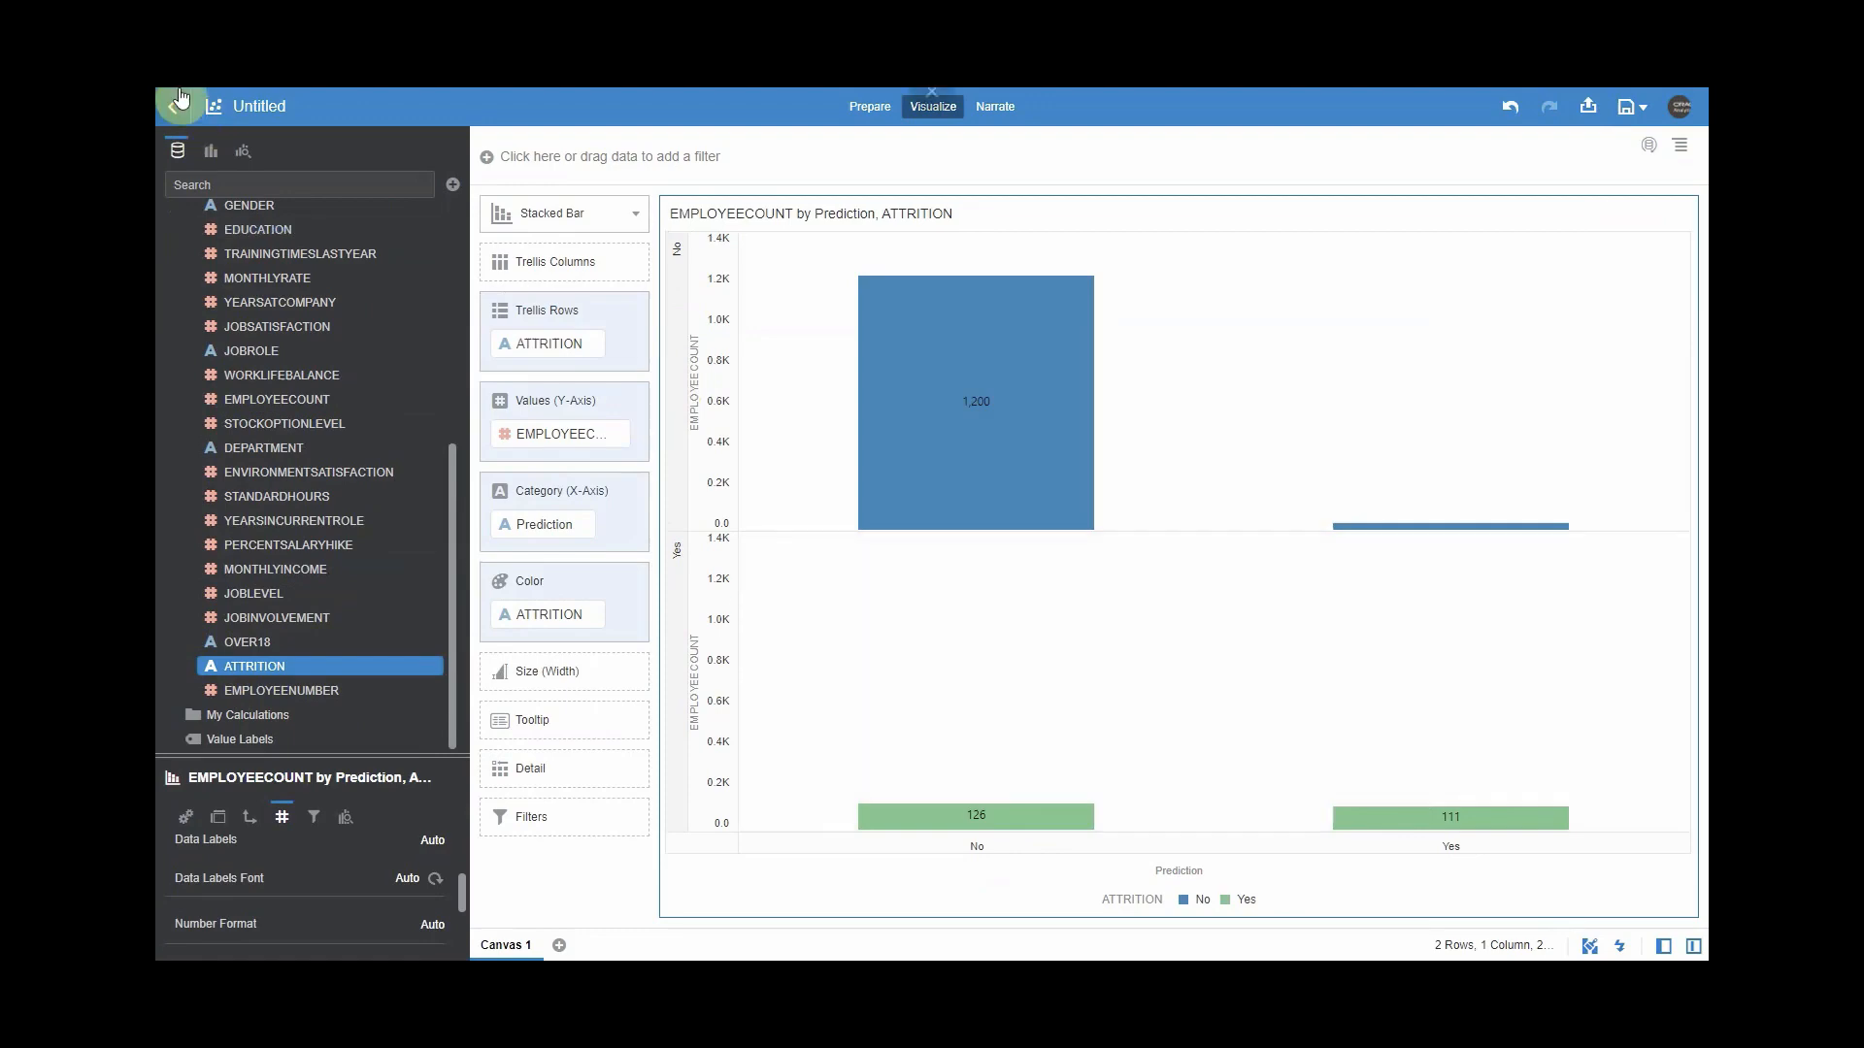
Switch to the Attrition Analysis project and add the Demo_Prediction data set to it.
left_click(177, 103)
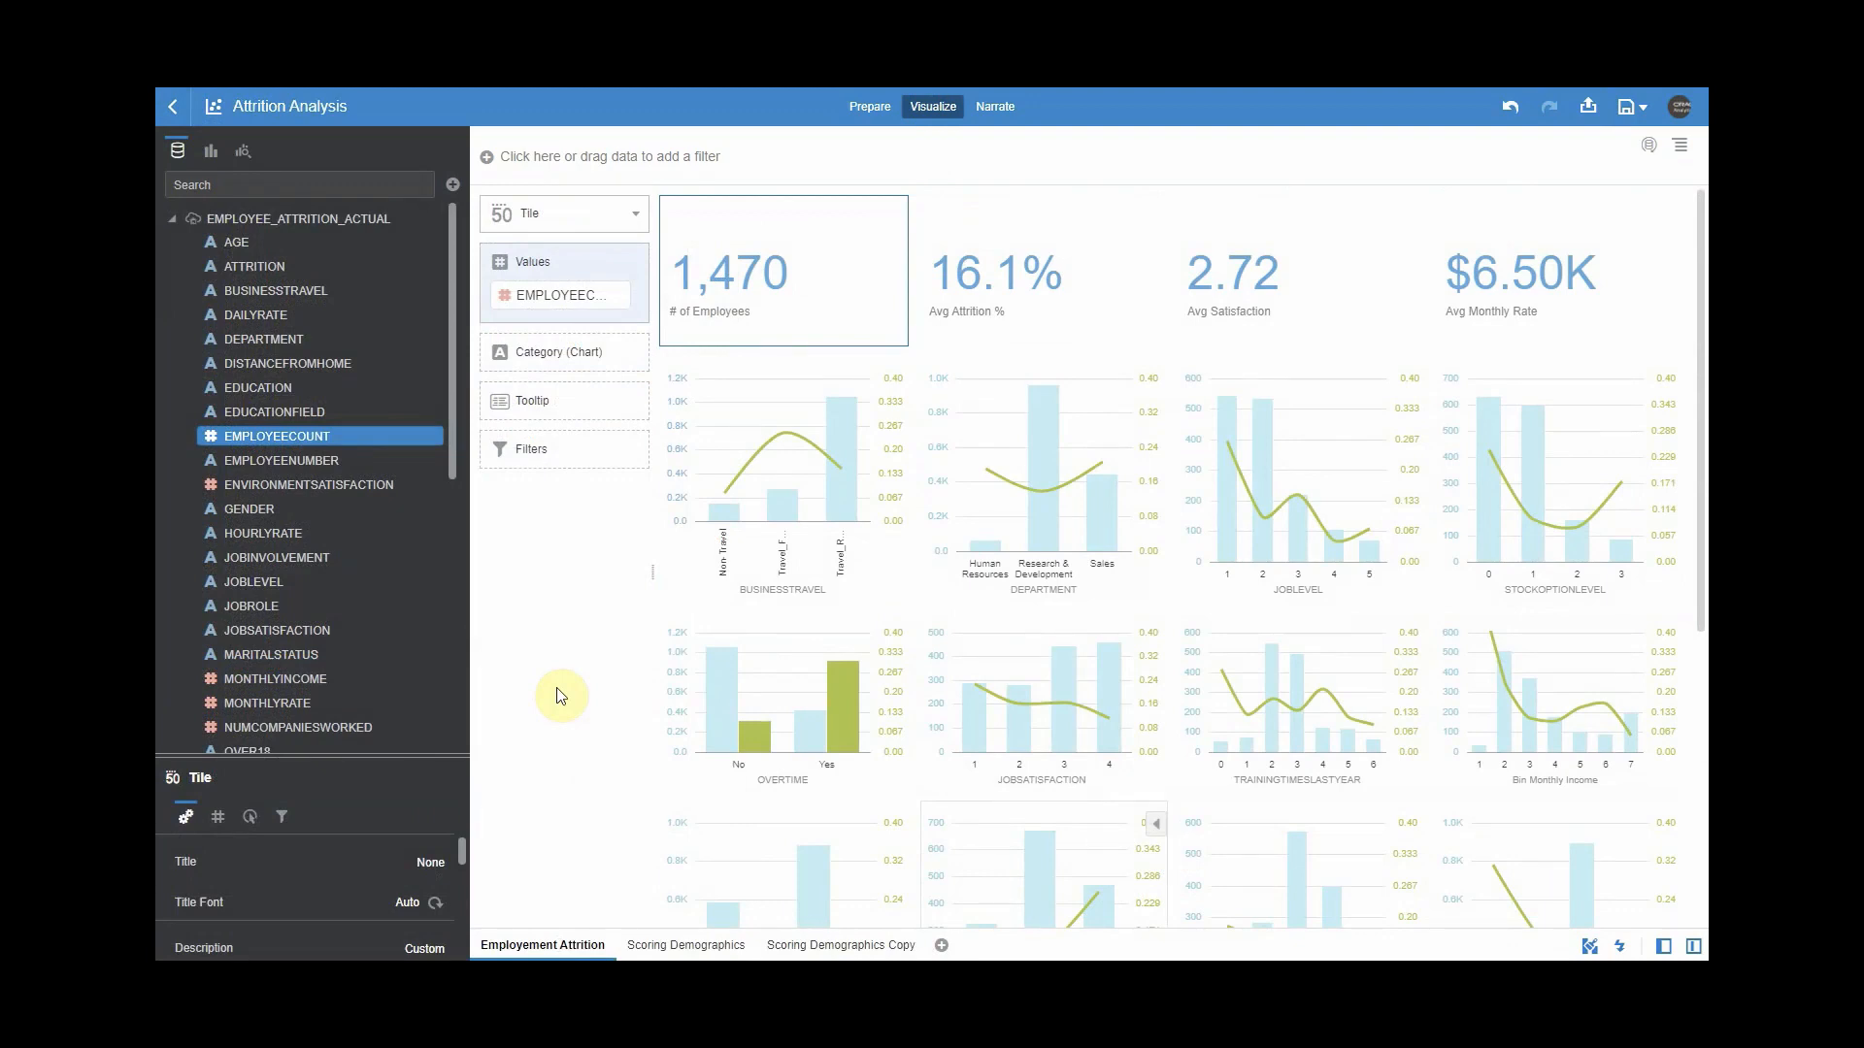
left_click(453, 187)
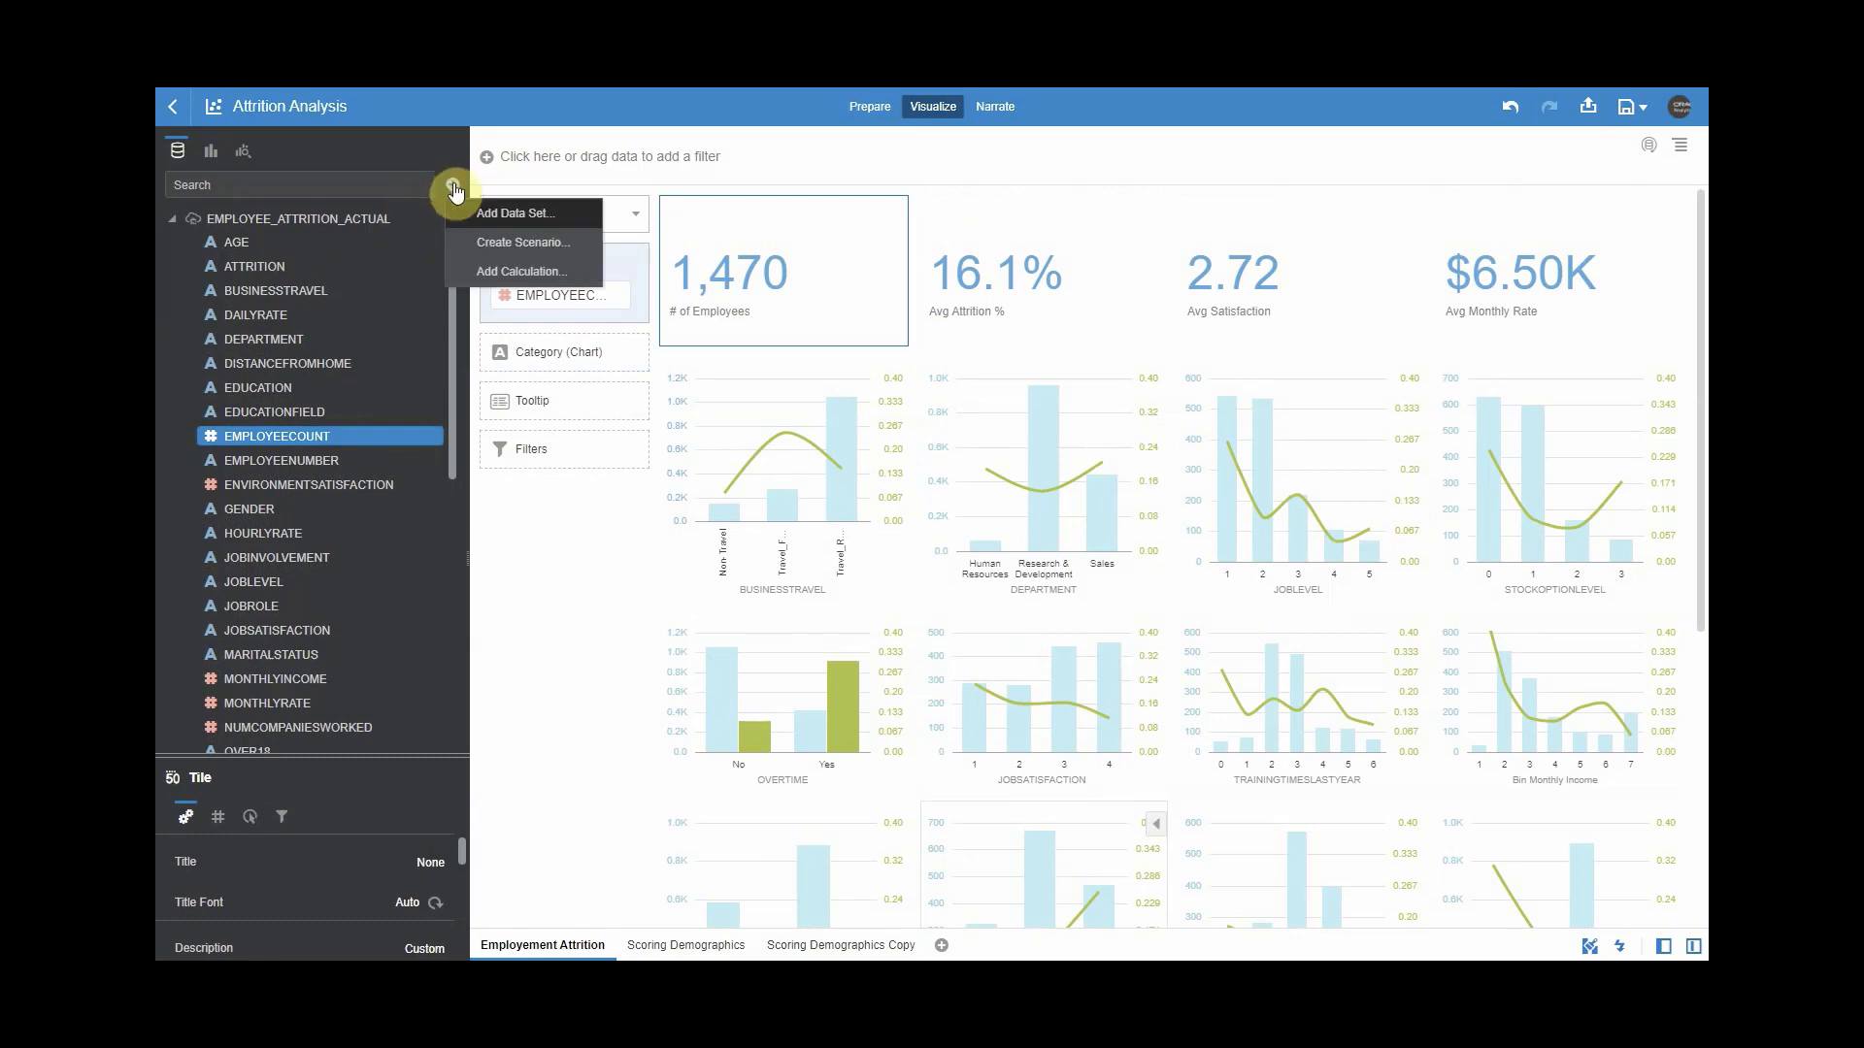
left_click(512, 223)
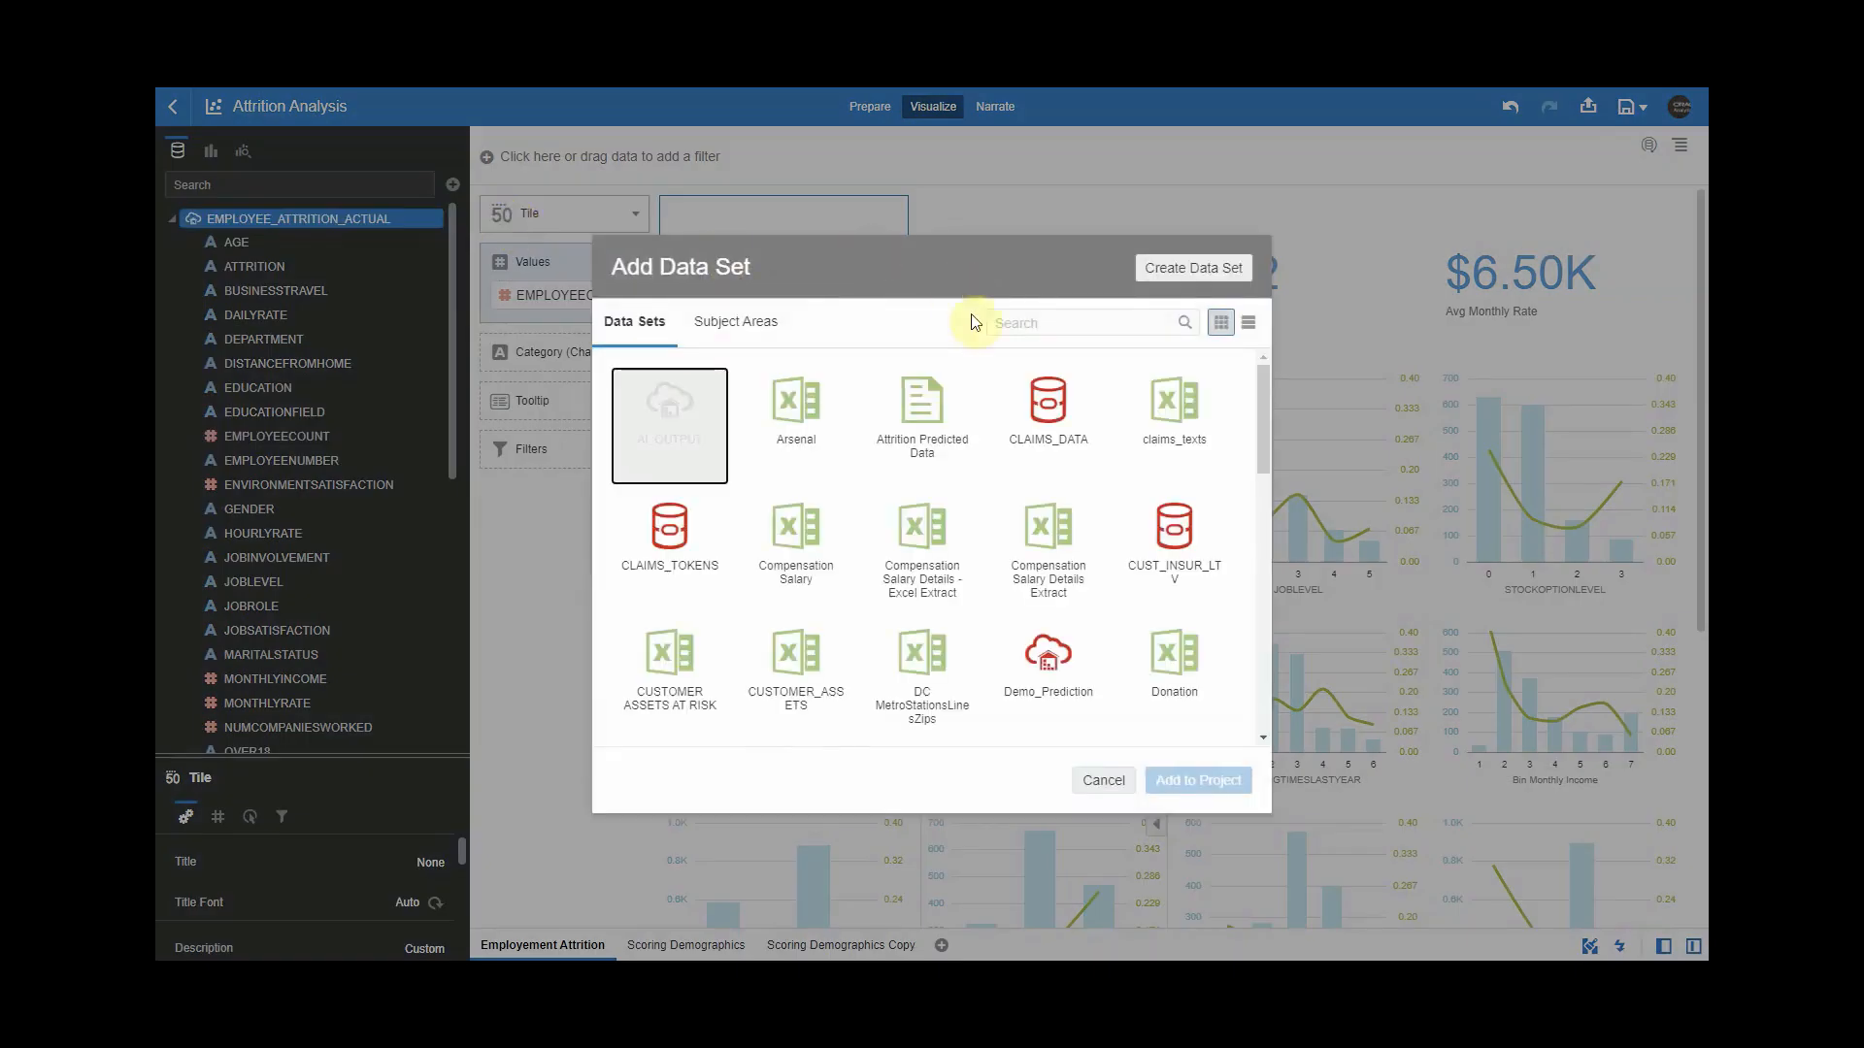
left_click(1010, 319)
type("demo")
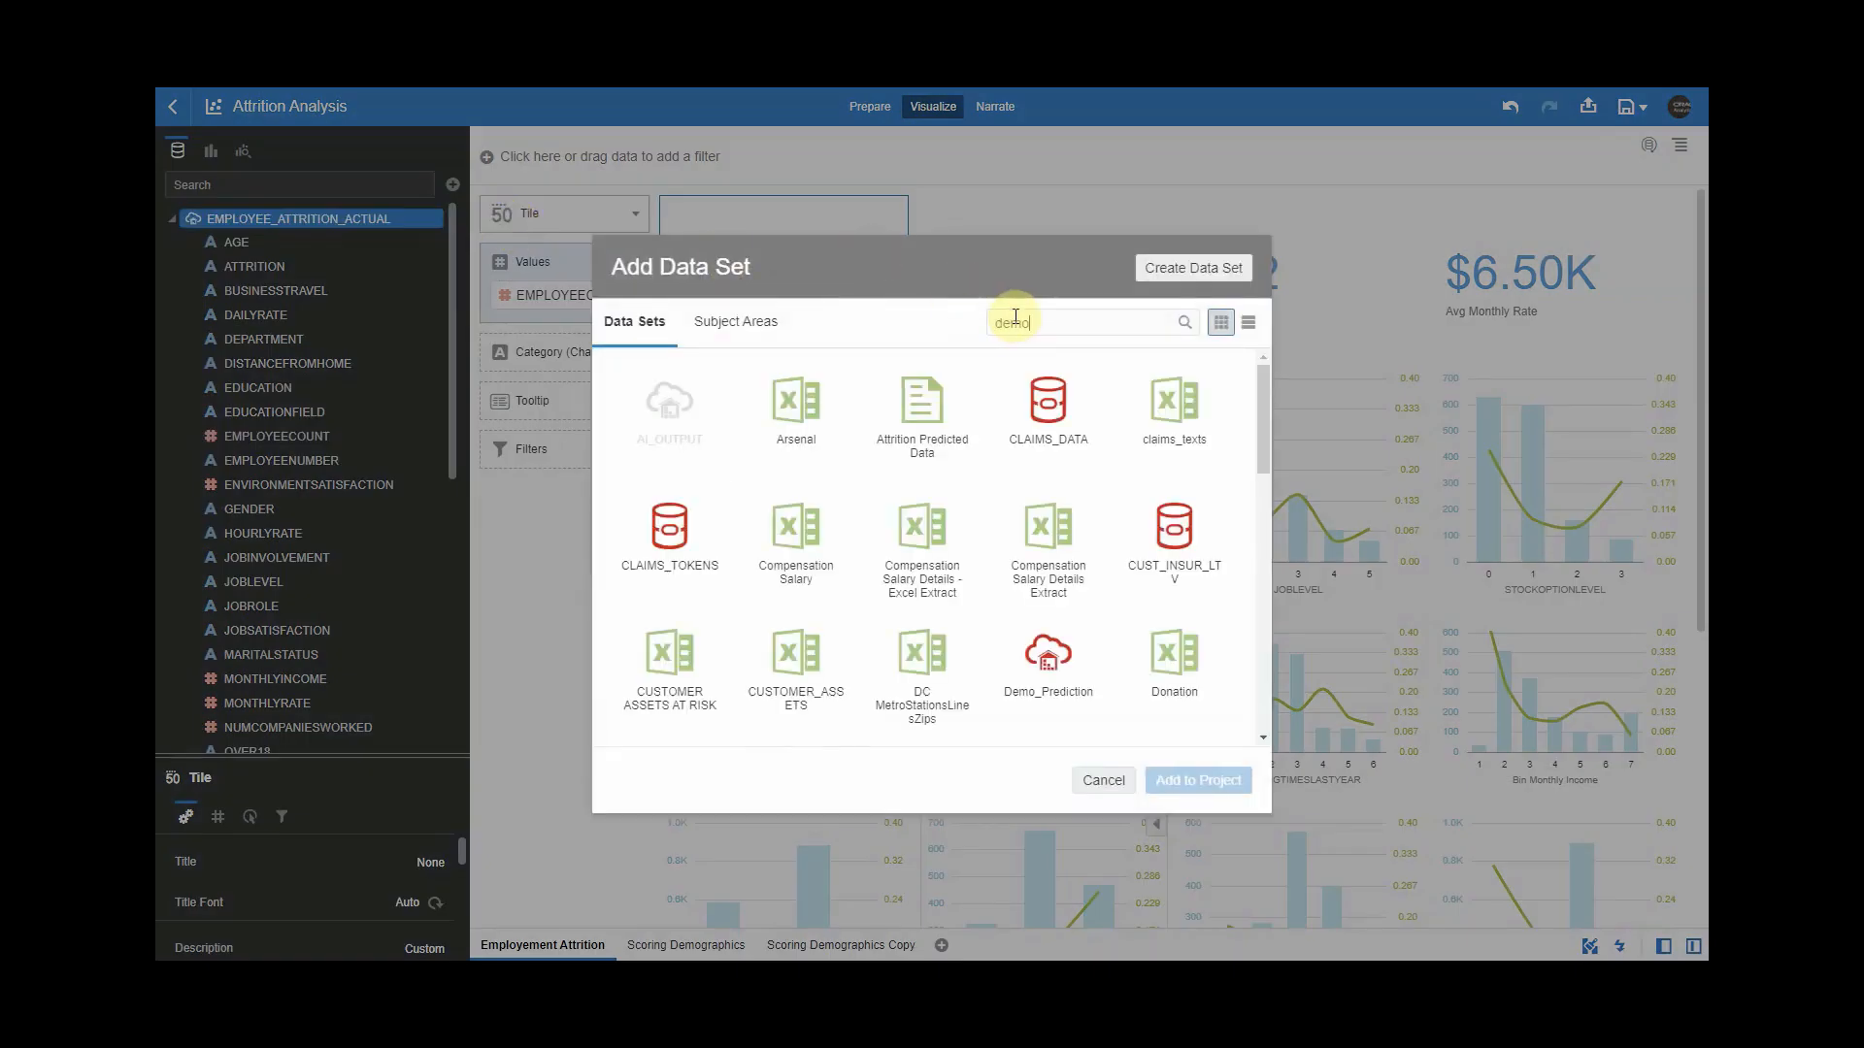
key("Return")
left_click(660, 403)
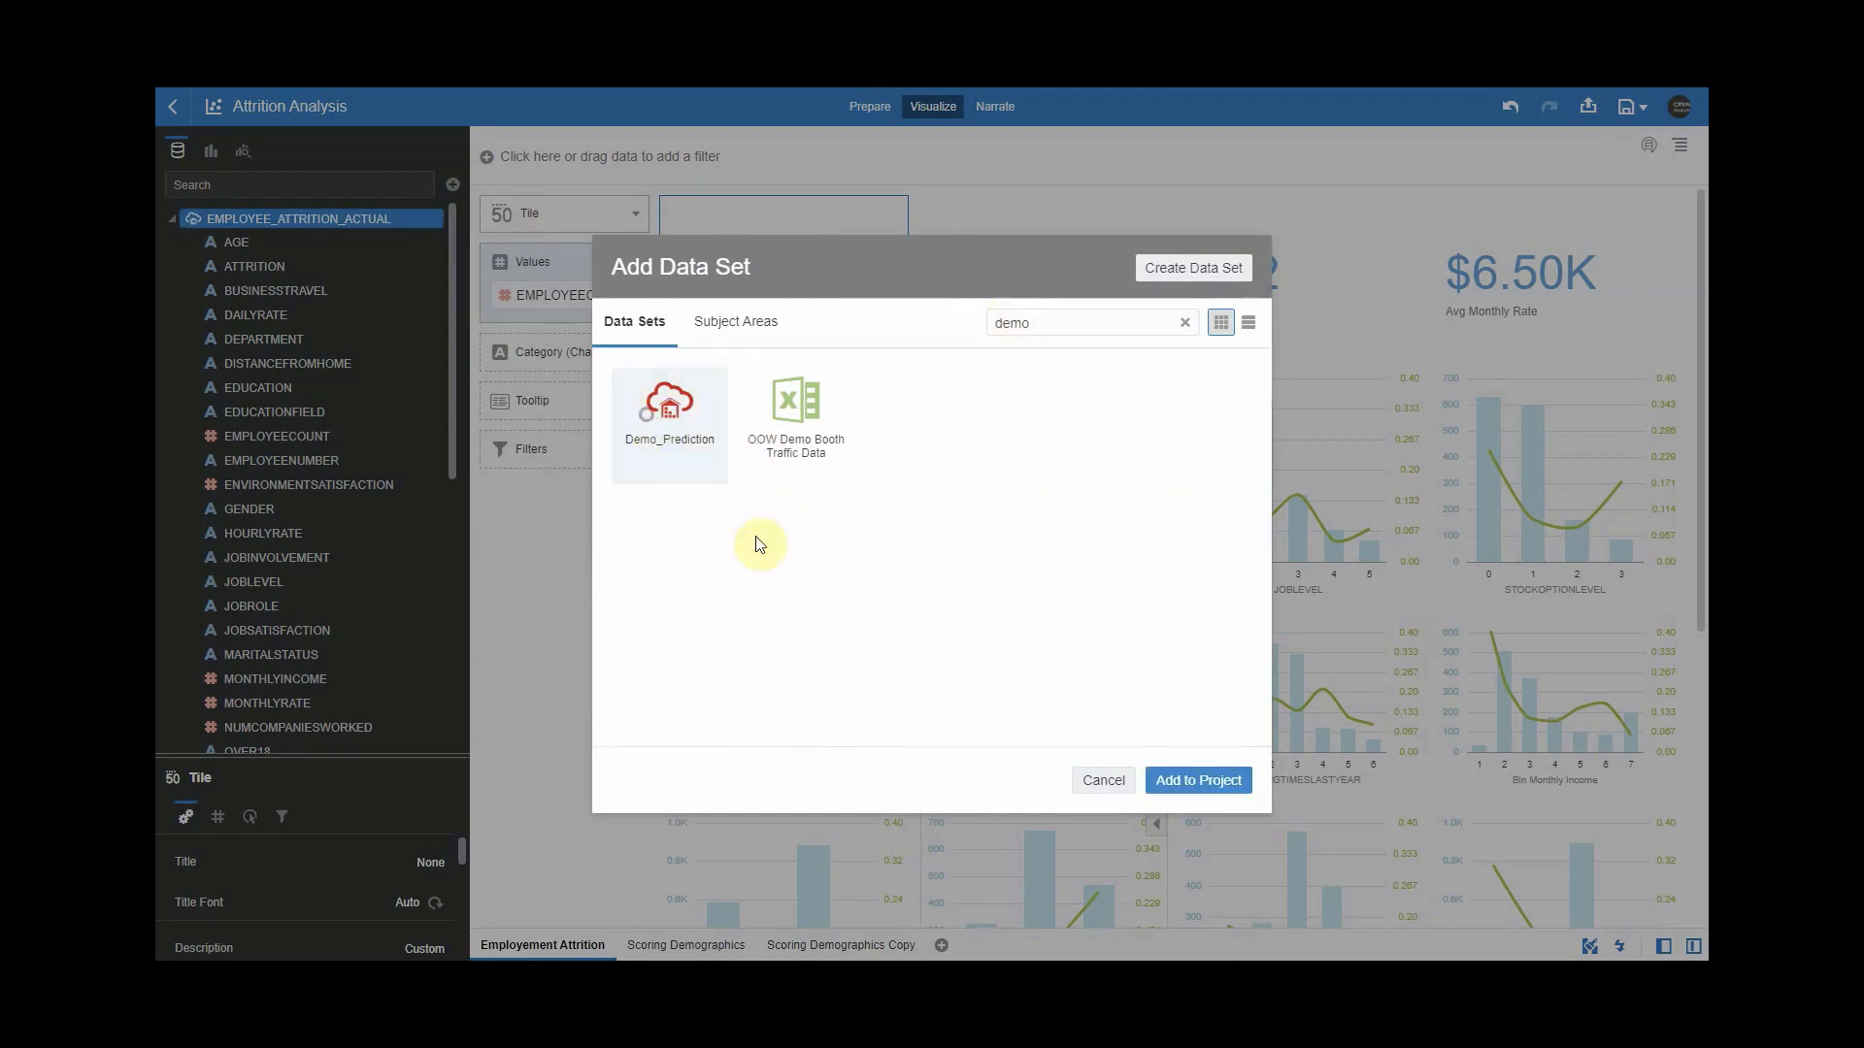
left_click(1212, 780)
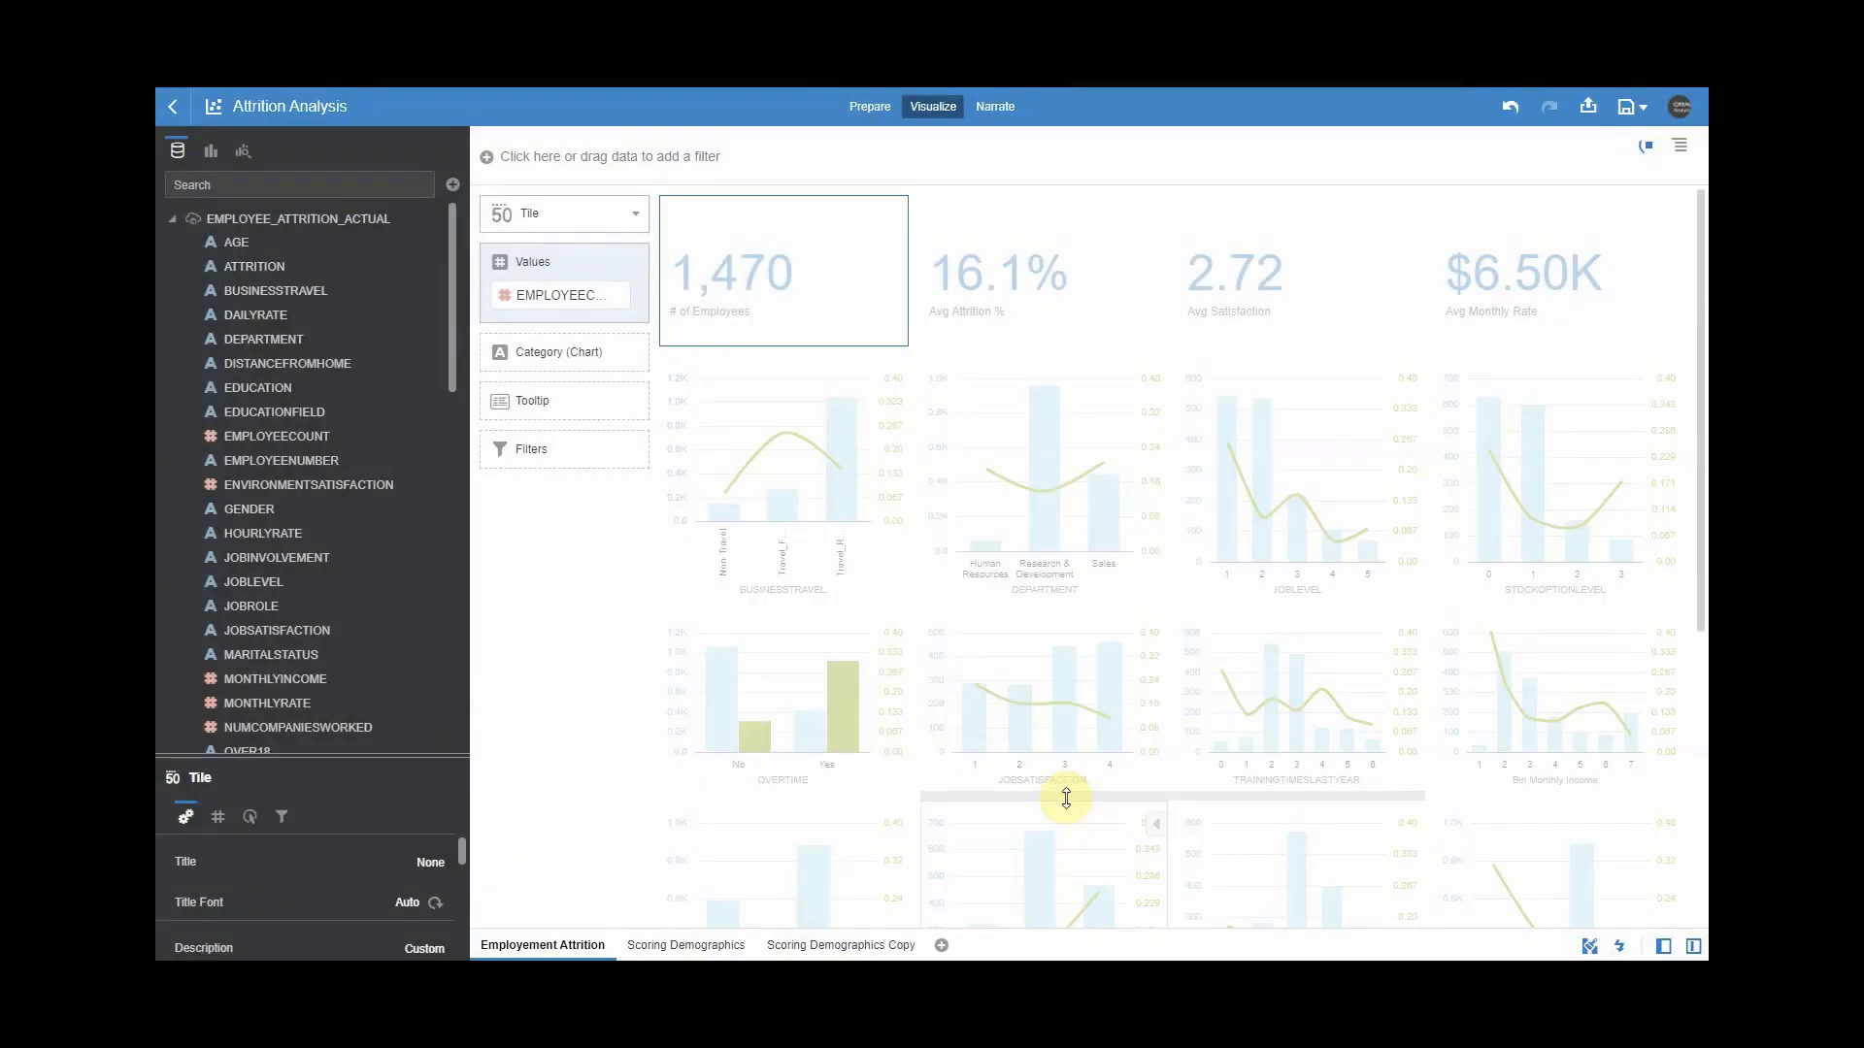
Review the EMPLOYEENUMBER blend match between EMPLOYEE_ATTRITION_ACTUAL and Demo_Prediction in the data diagram, then return to the canvas without changing it.
left_click(870, 106)
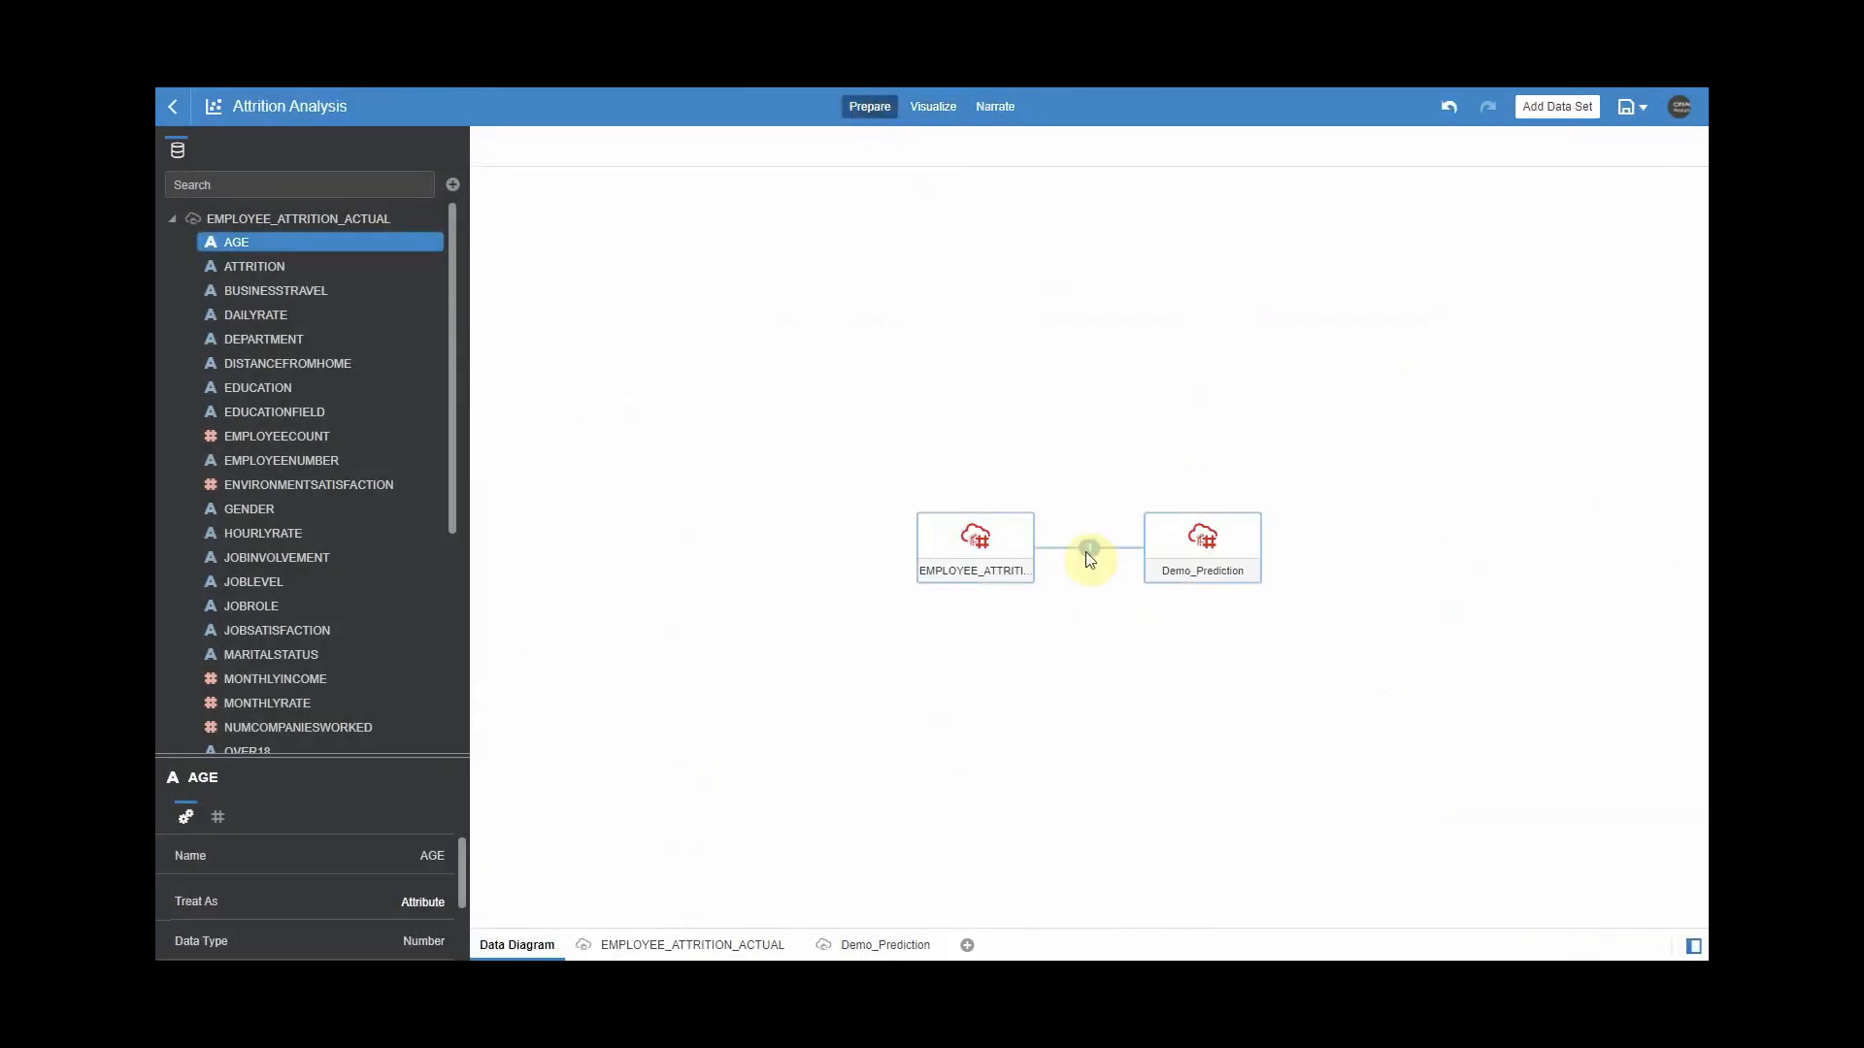
left_click(1089, 549)
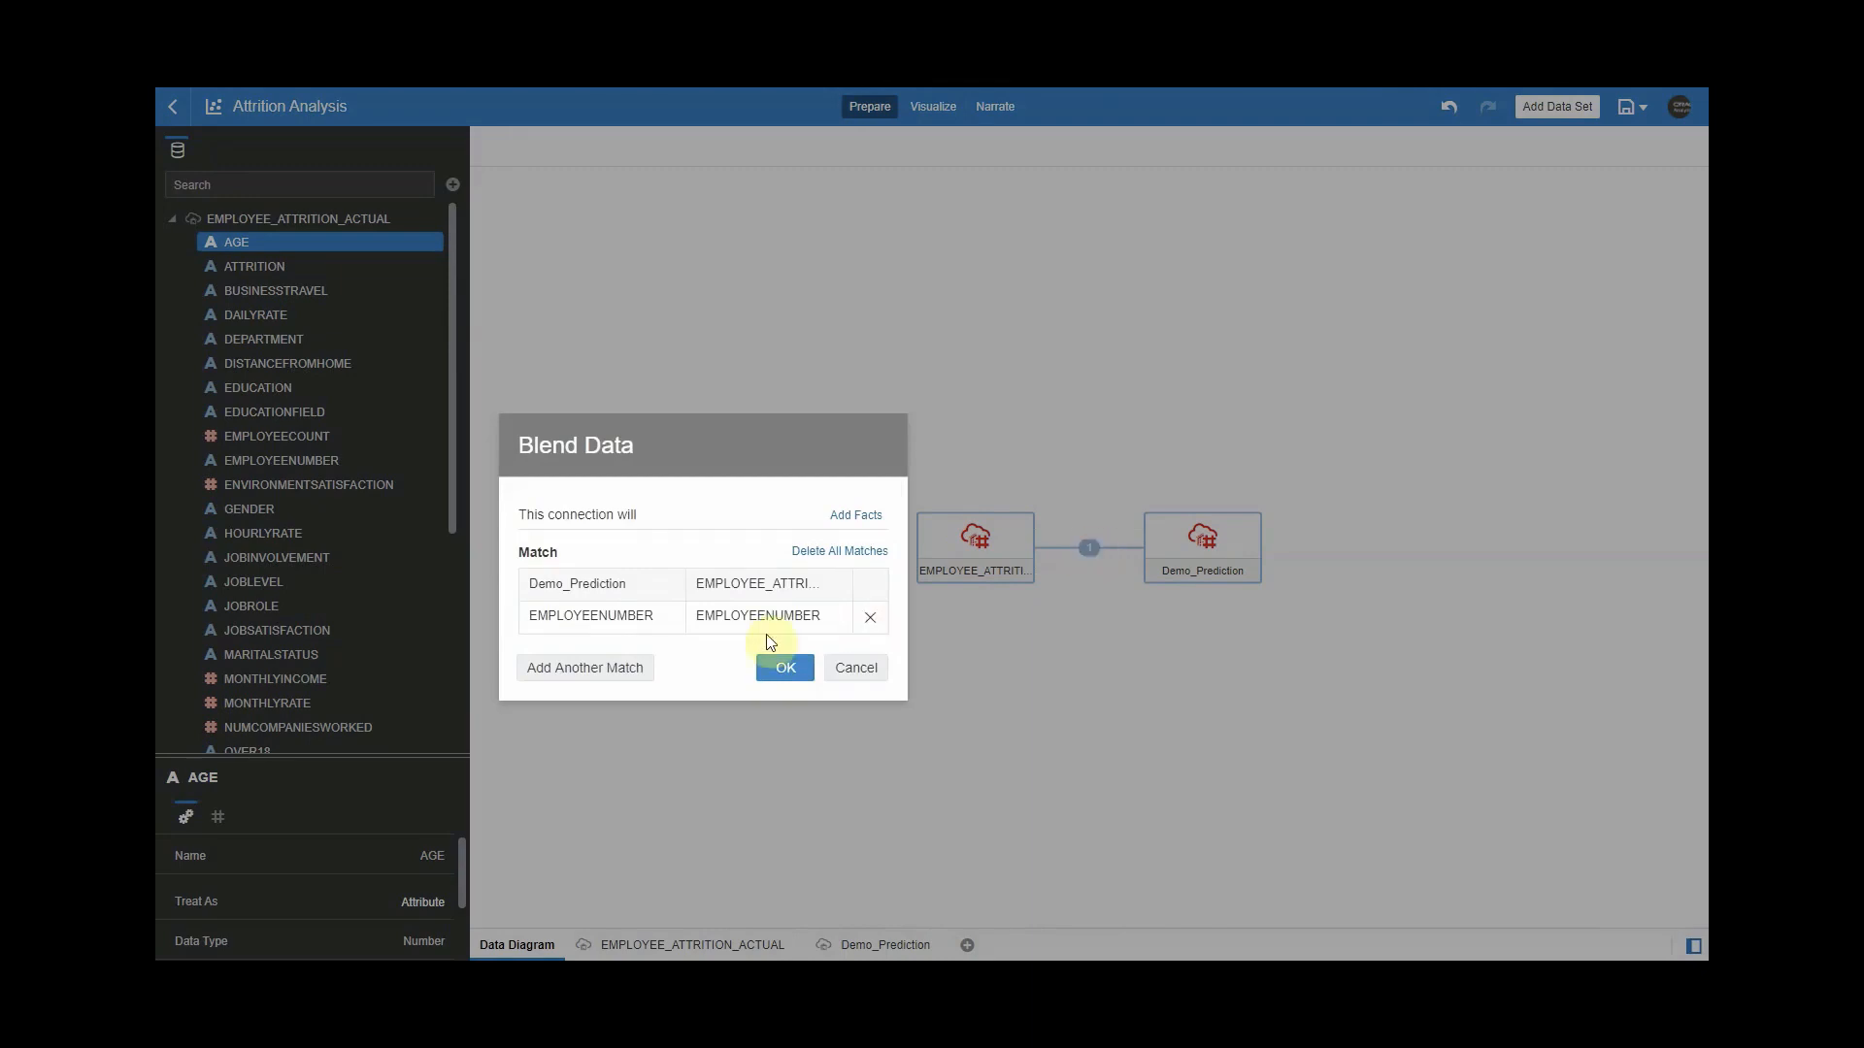
left_click(649, 617)
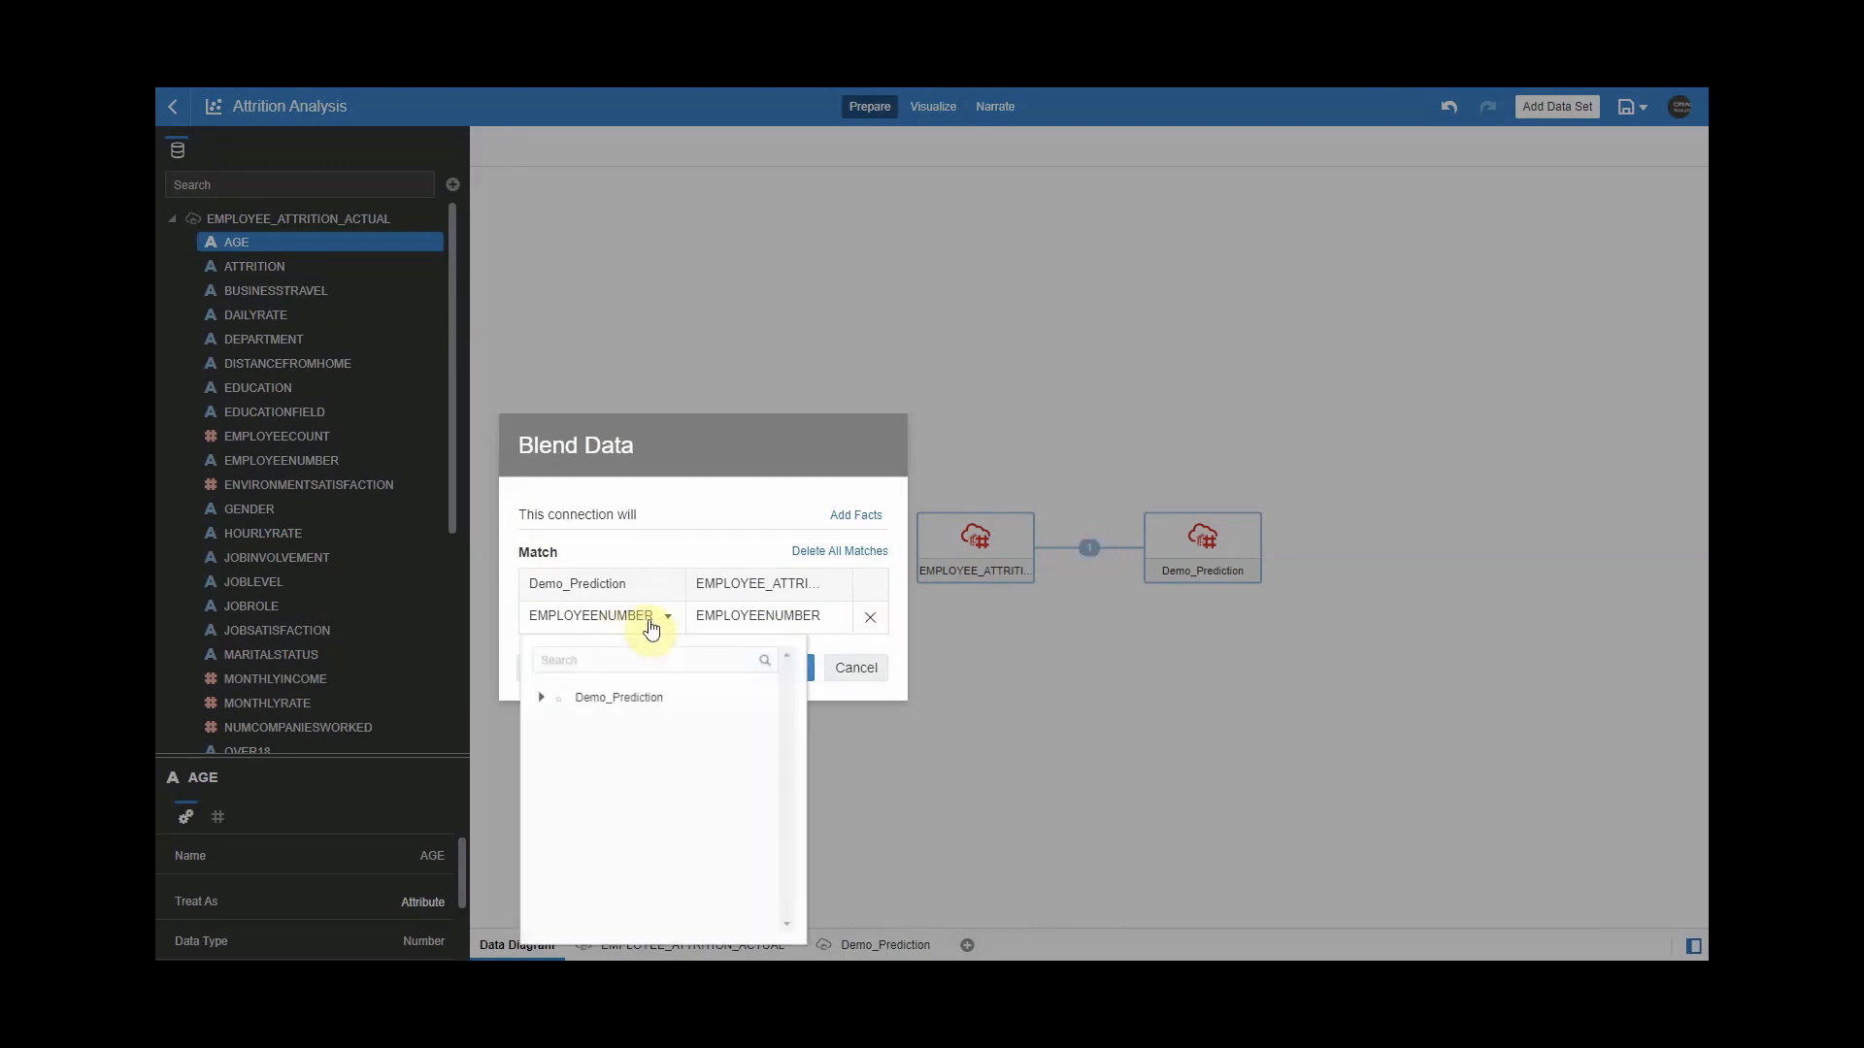
left_click(703, 504)
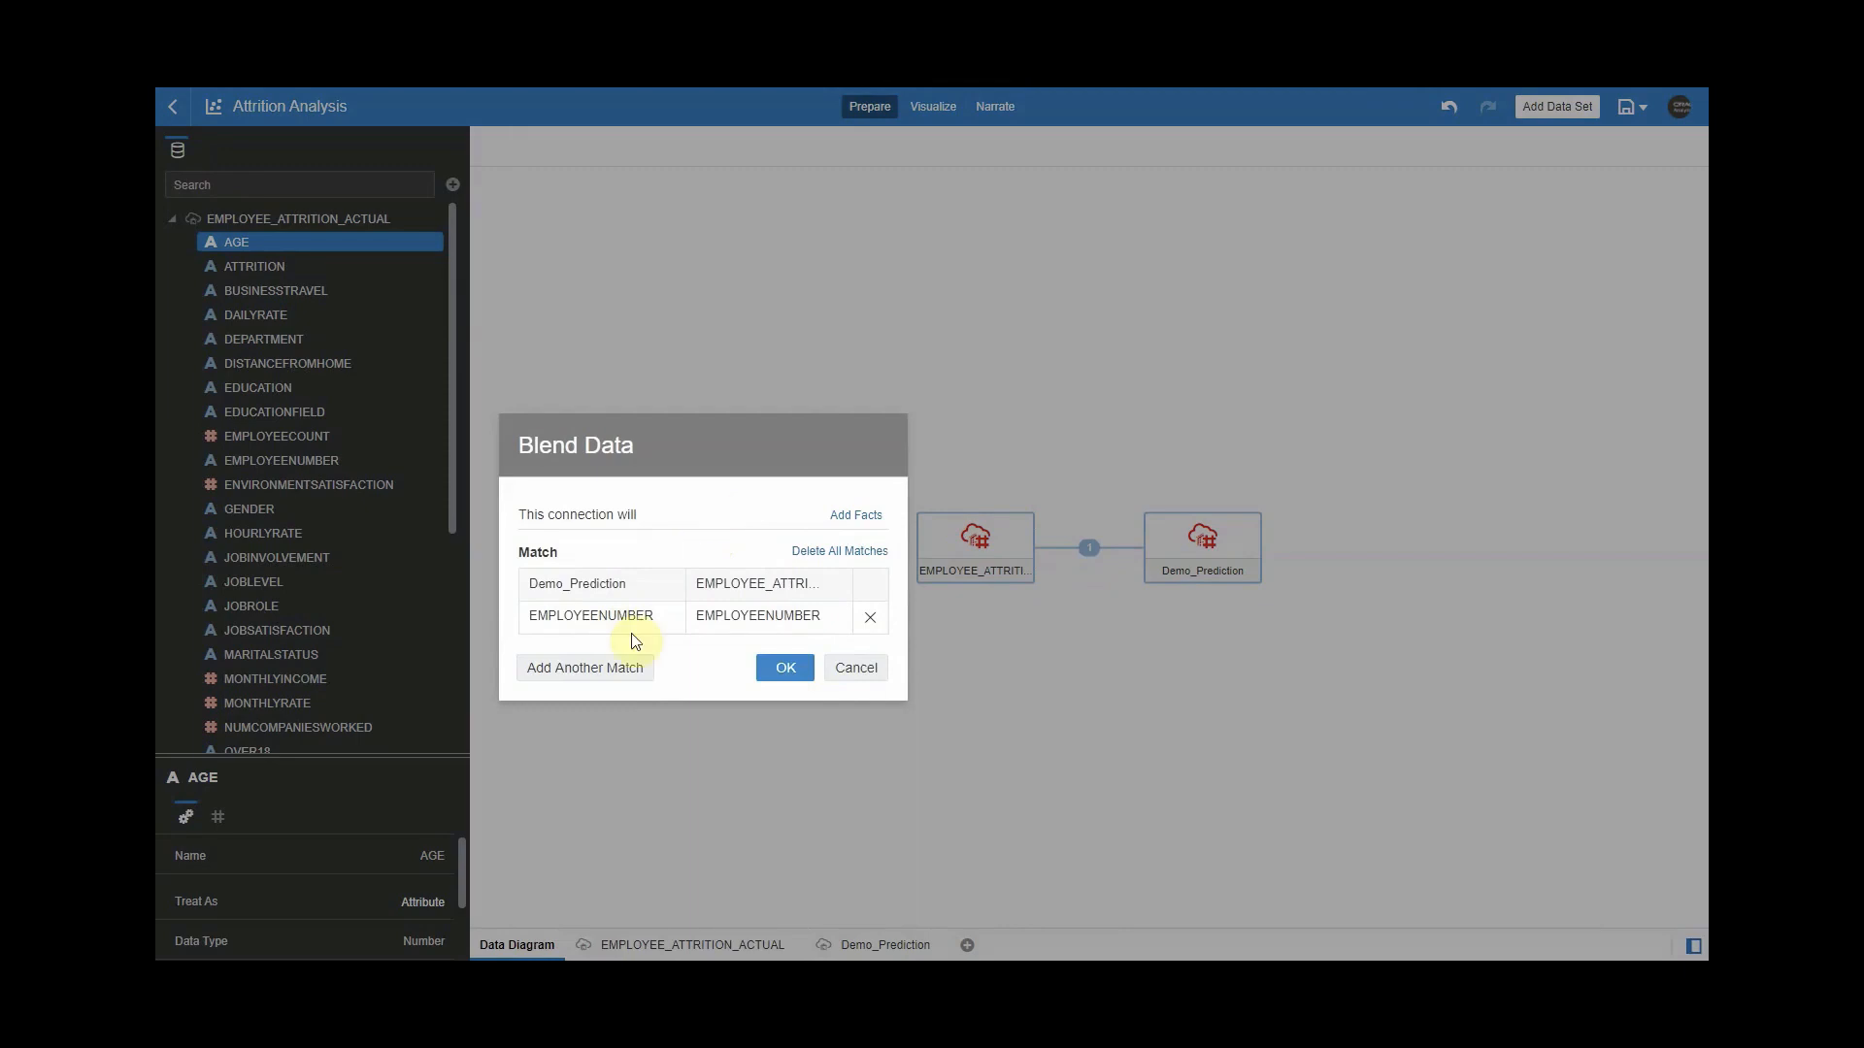
left_click(852, 669)
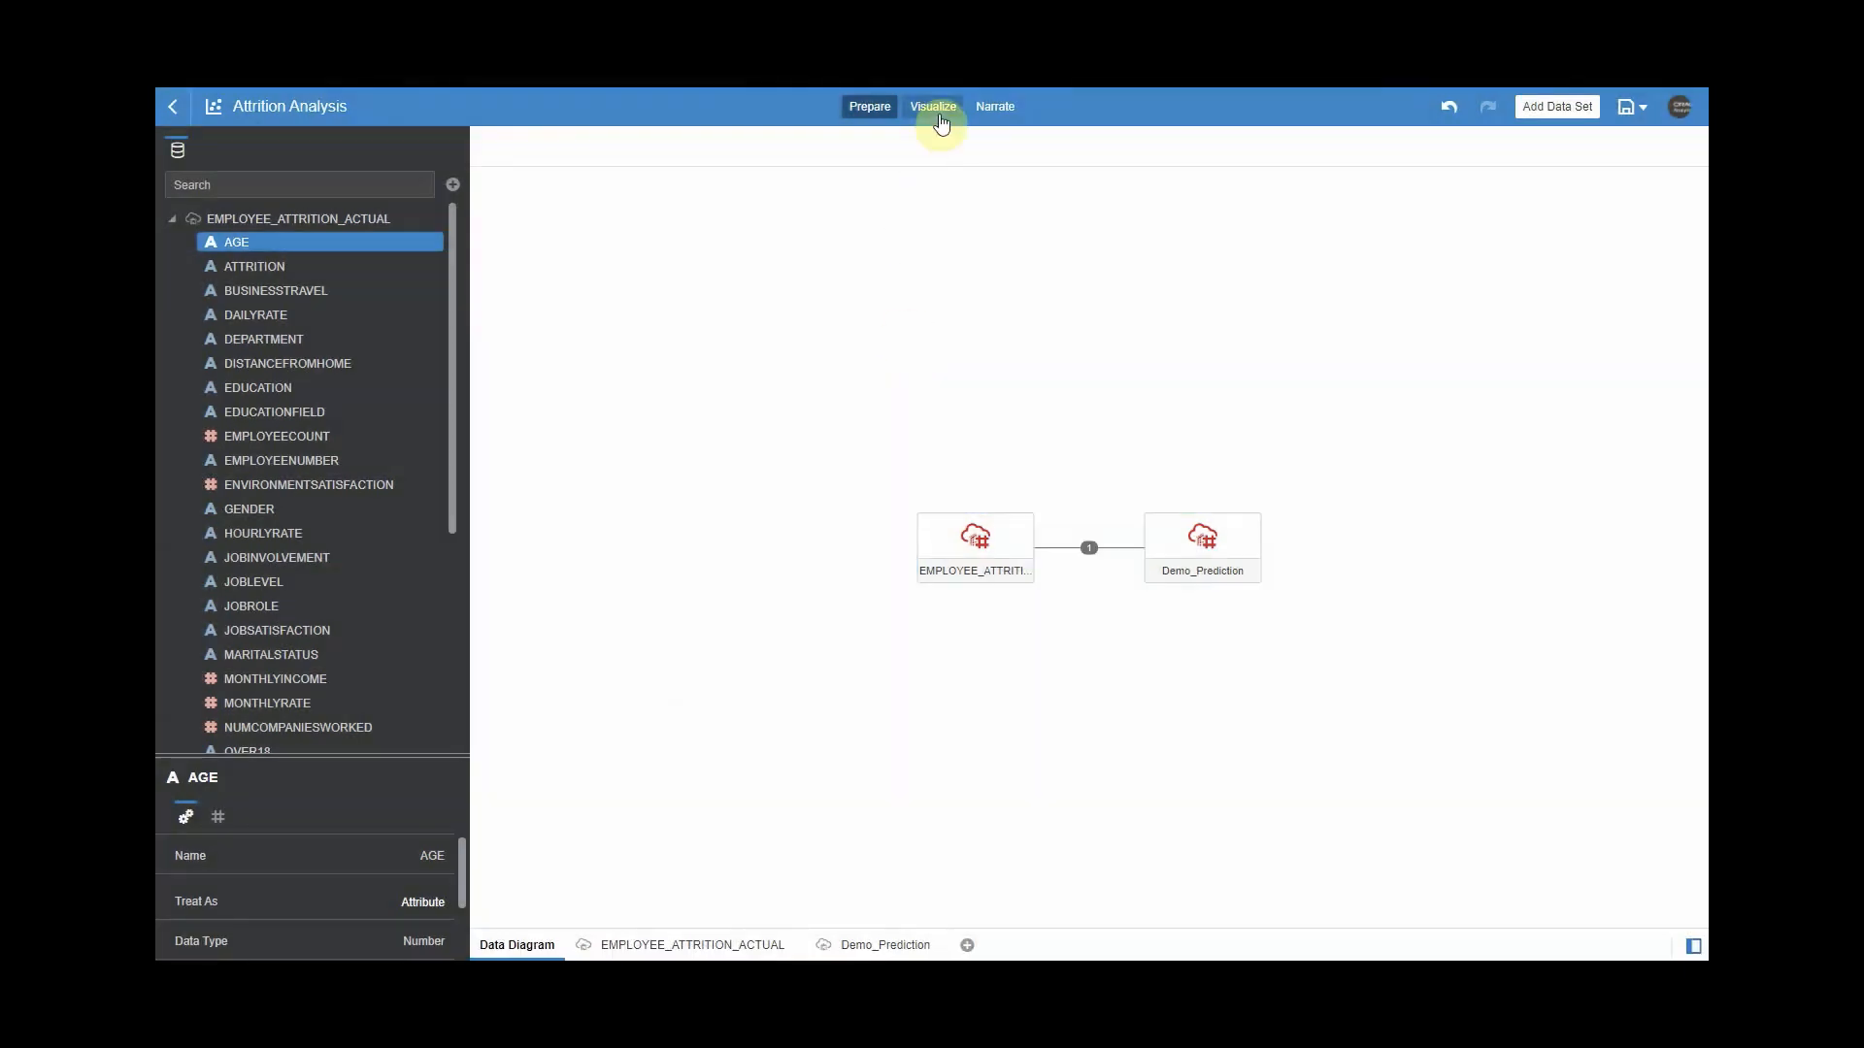
left_click(932, 109)
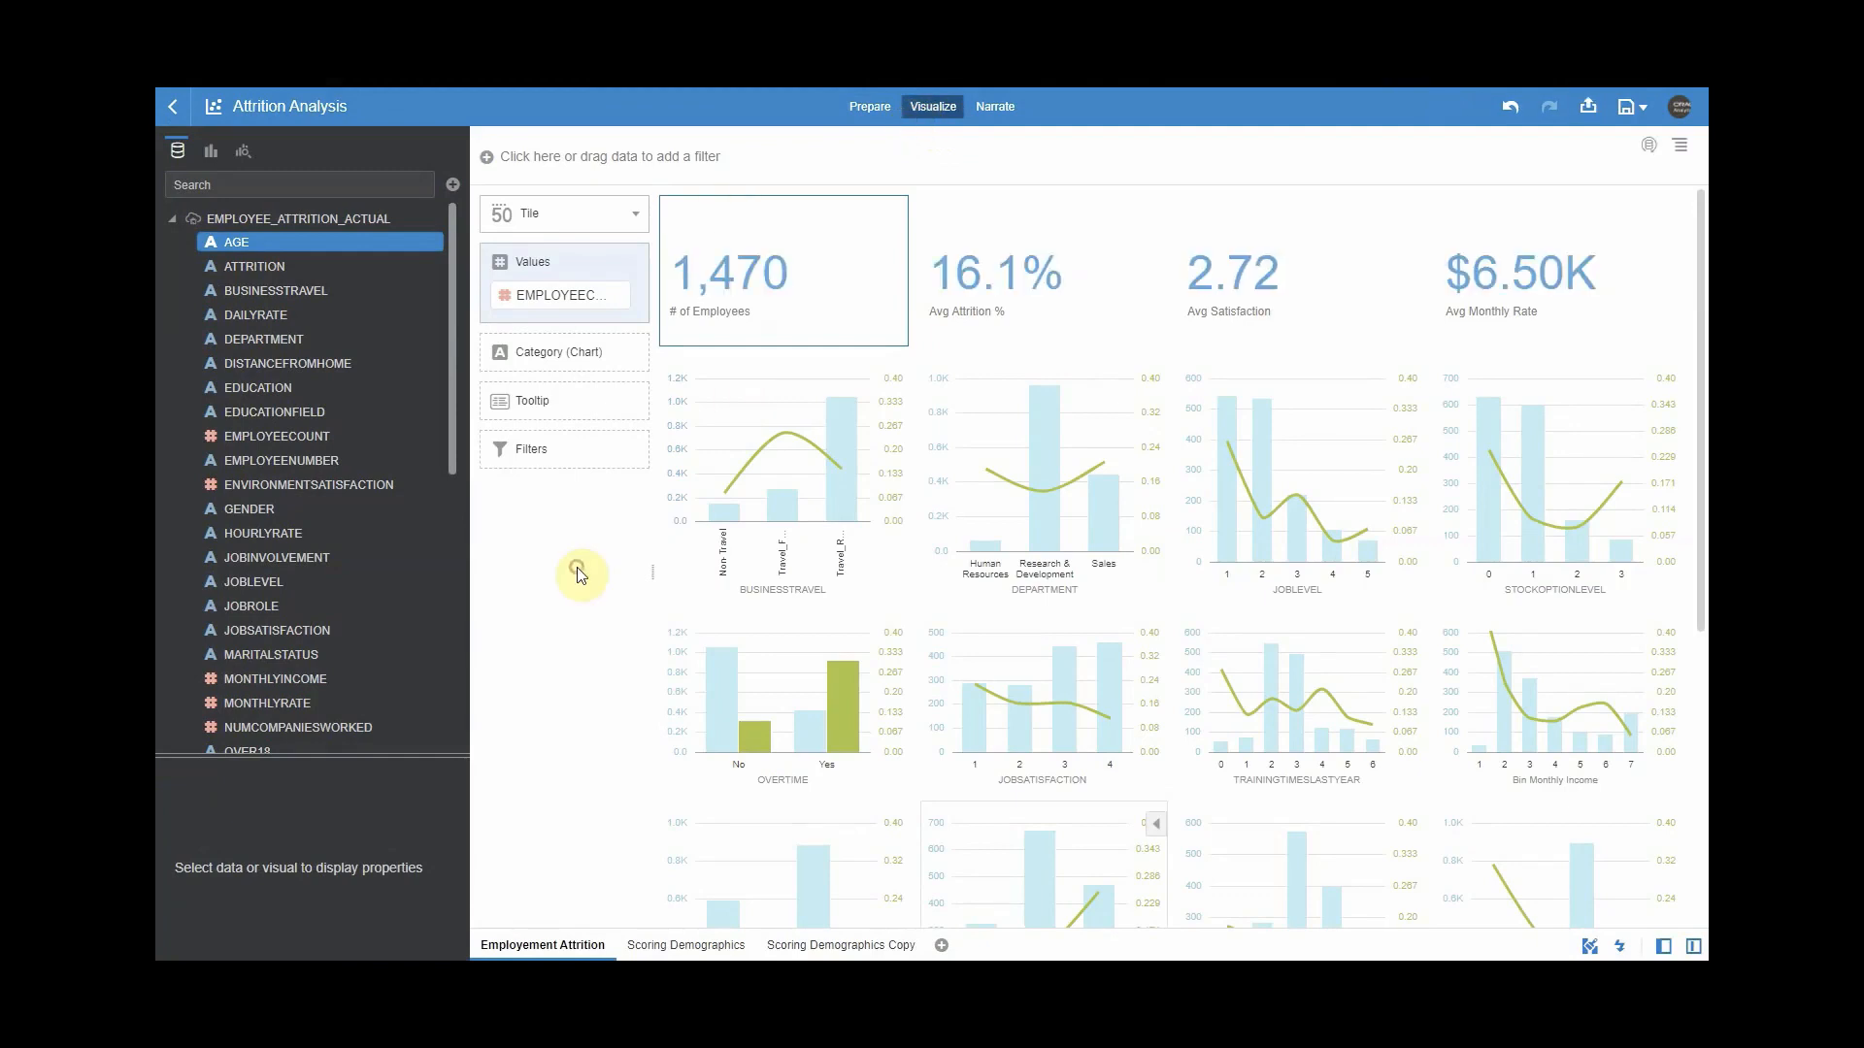
In the Copy of Attrition Analysis project, expand the EMP_ATTRITION_SVM and EMP_ATTRITION_RF data sets and My Calculations to review their fields.
left_click(166, 220)
left_click(175, 246)
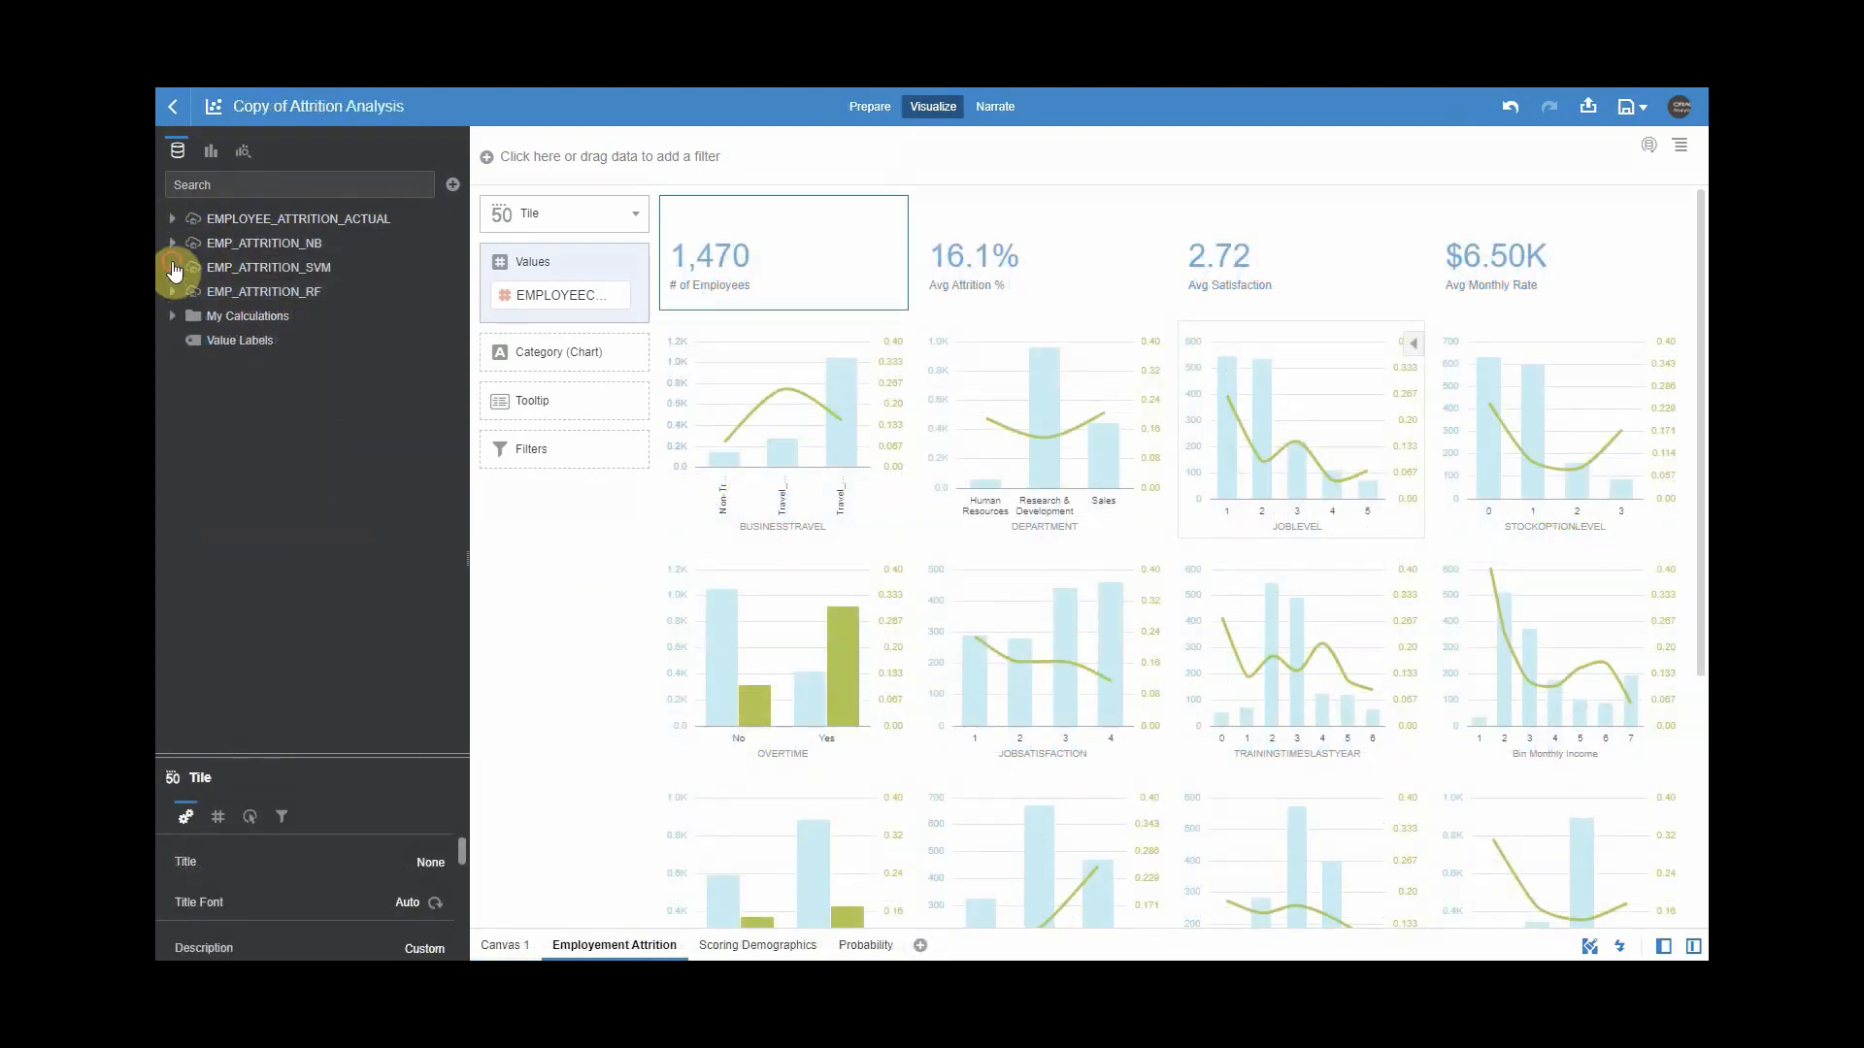
left_click(173, 267)
left_click(169, 363)
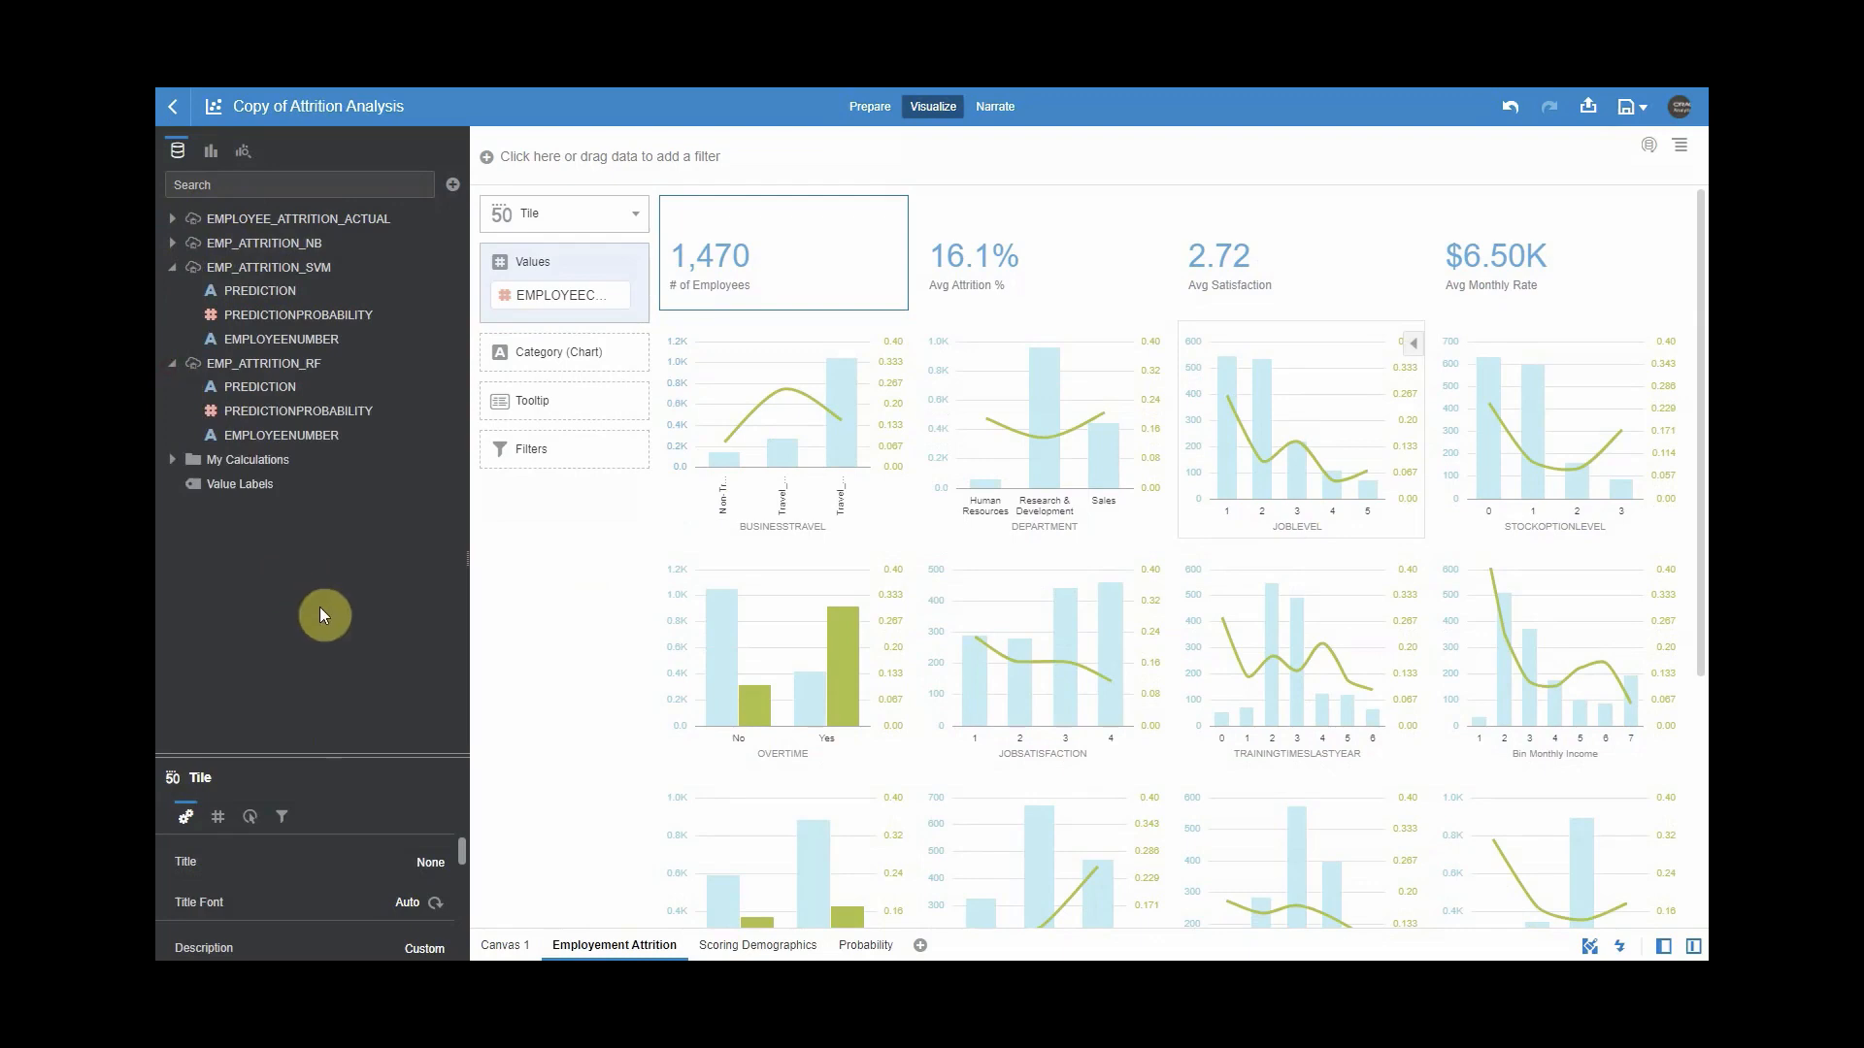
left_click(172, 459)
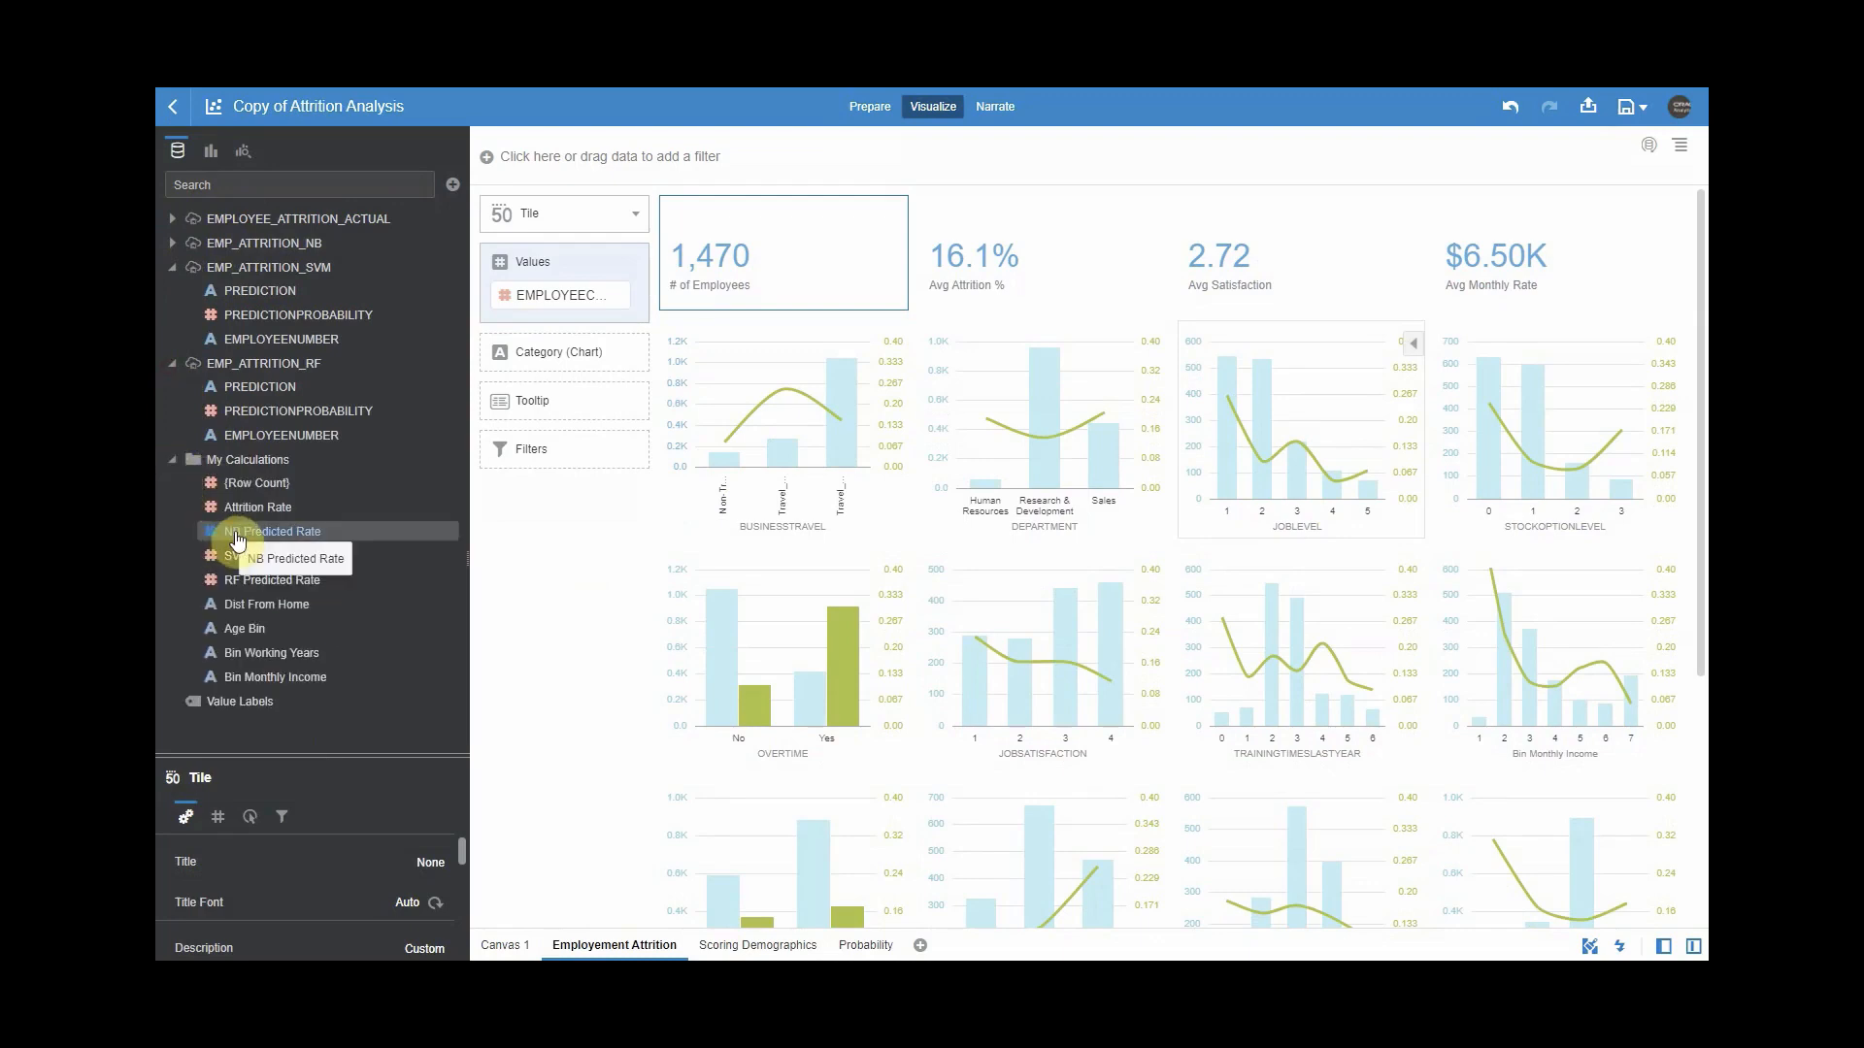
Maximize the DEPARTMENT combo chart and add NB Predicted Rate to its values on the Y2 axis.
left_click_drag(238, 541, 1009, 458)
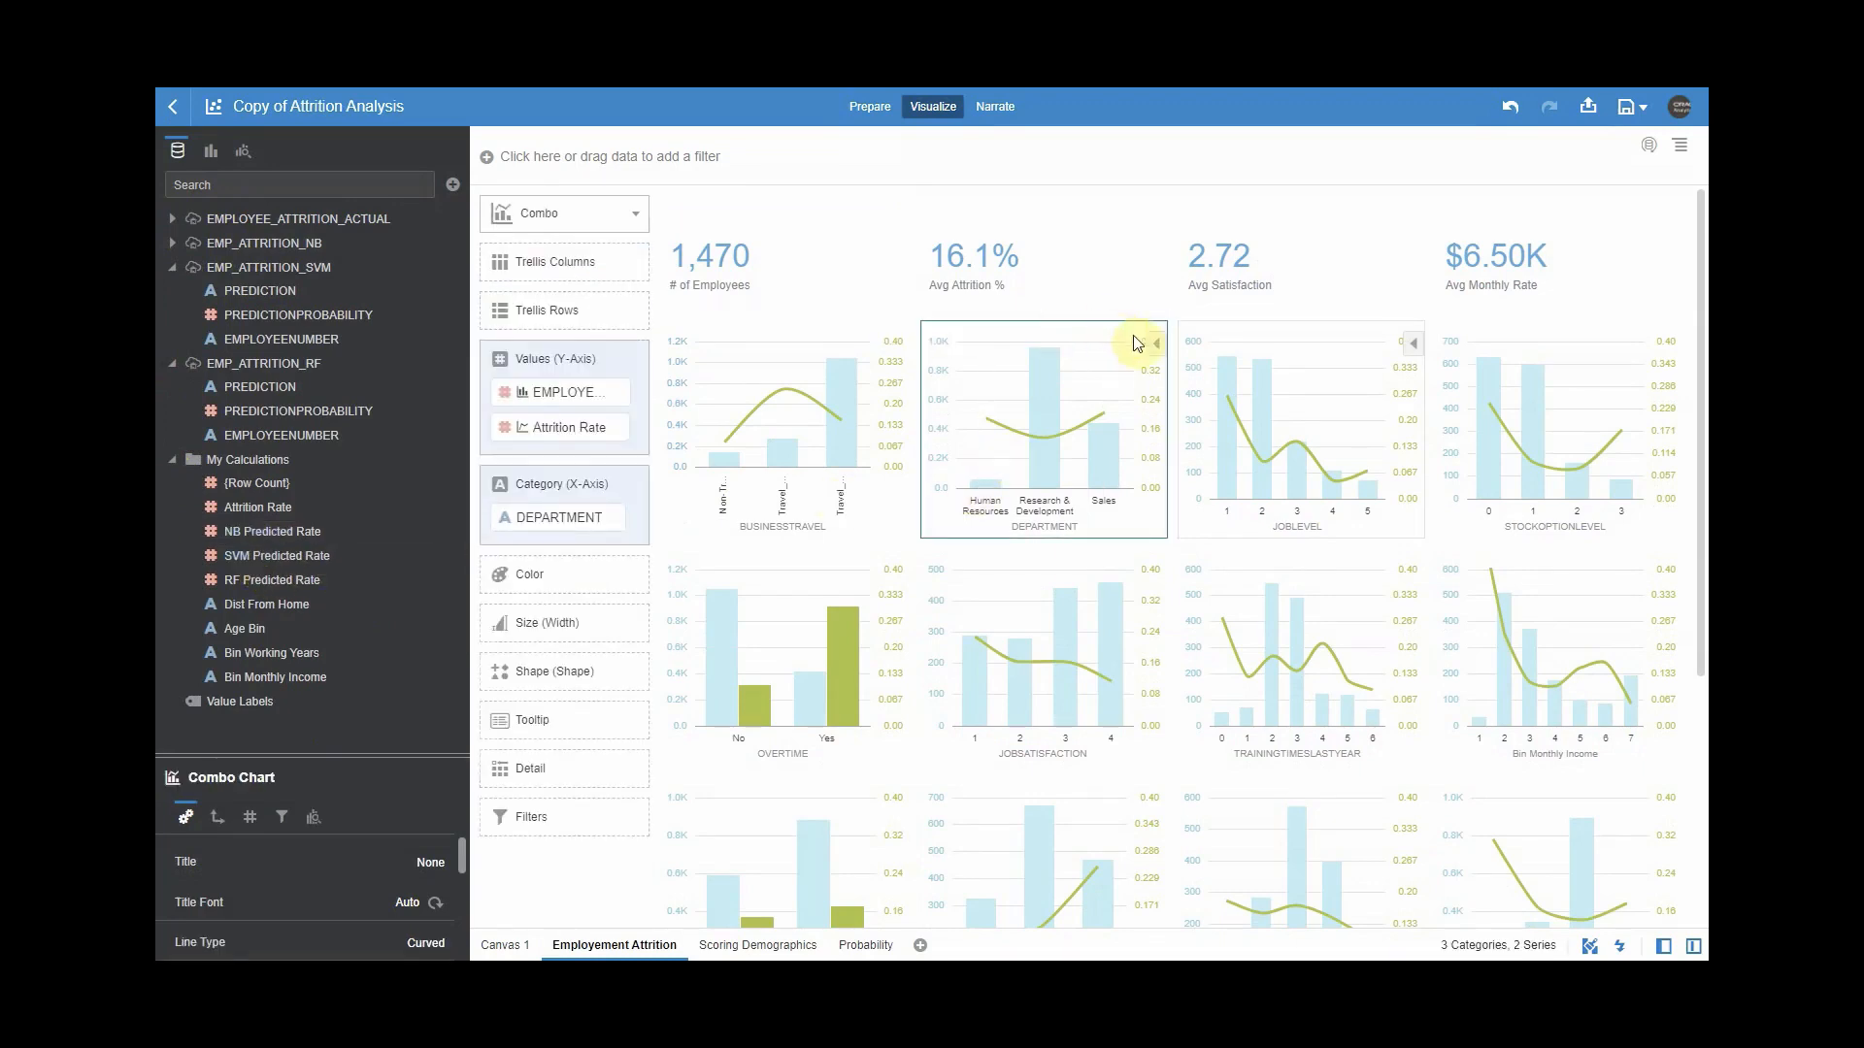
left_click(1126, 349)
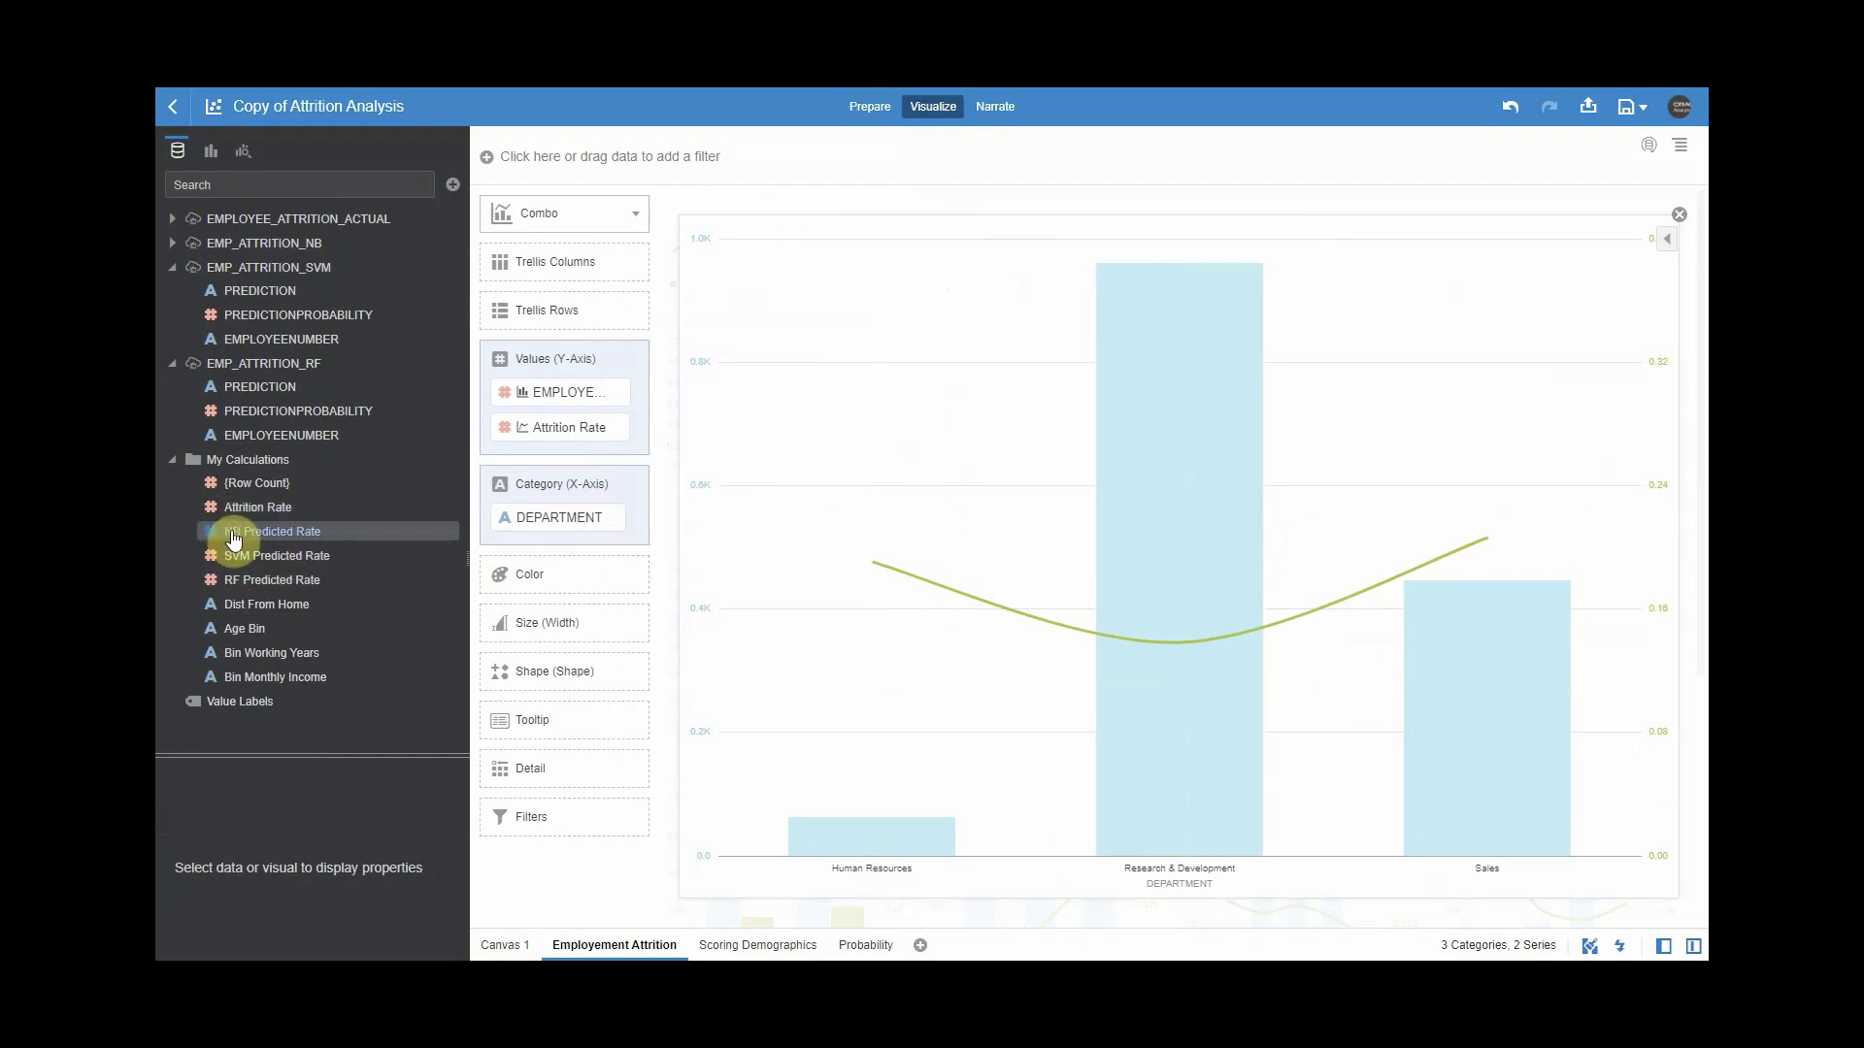
left_click_drag(539, 448, 538, 446)
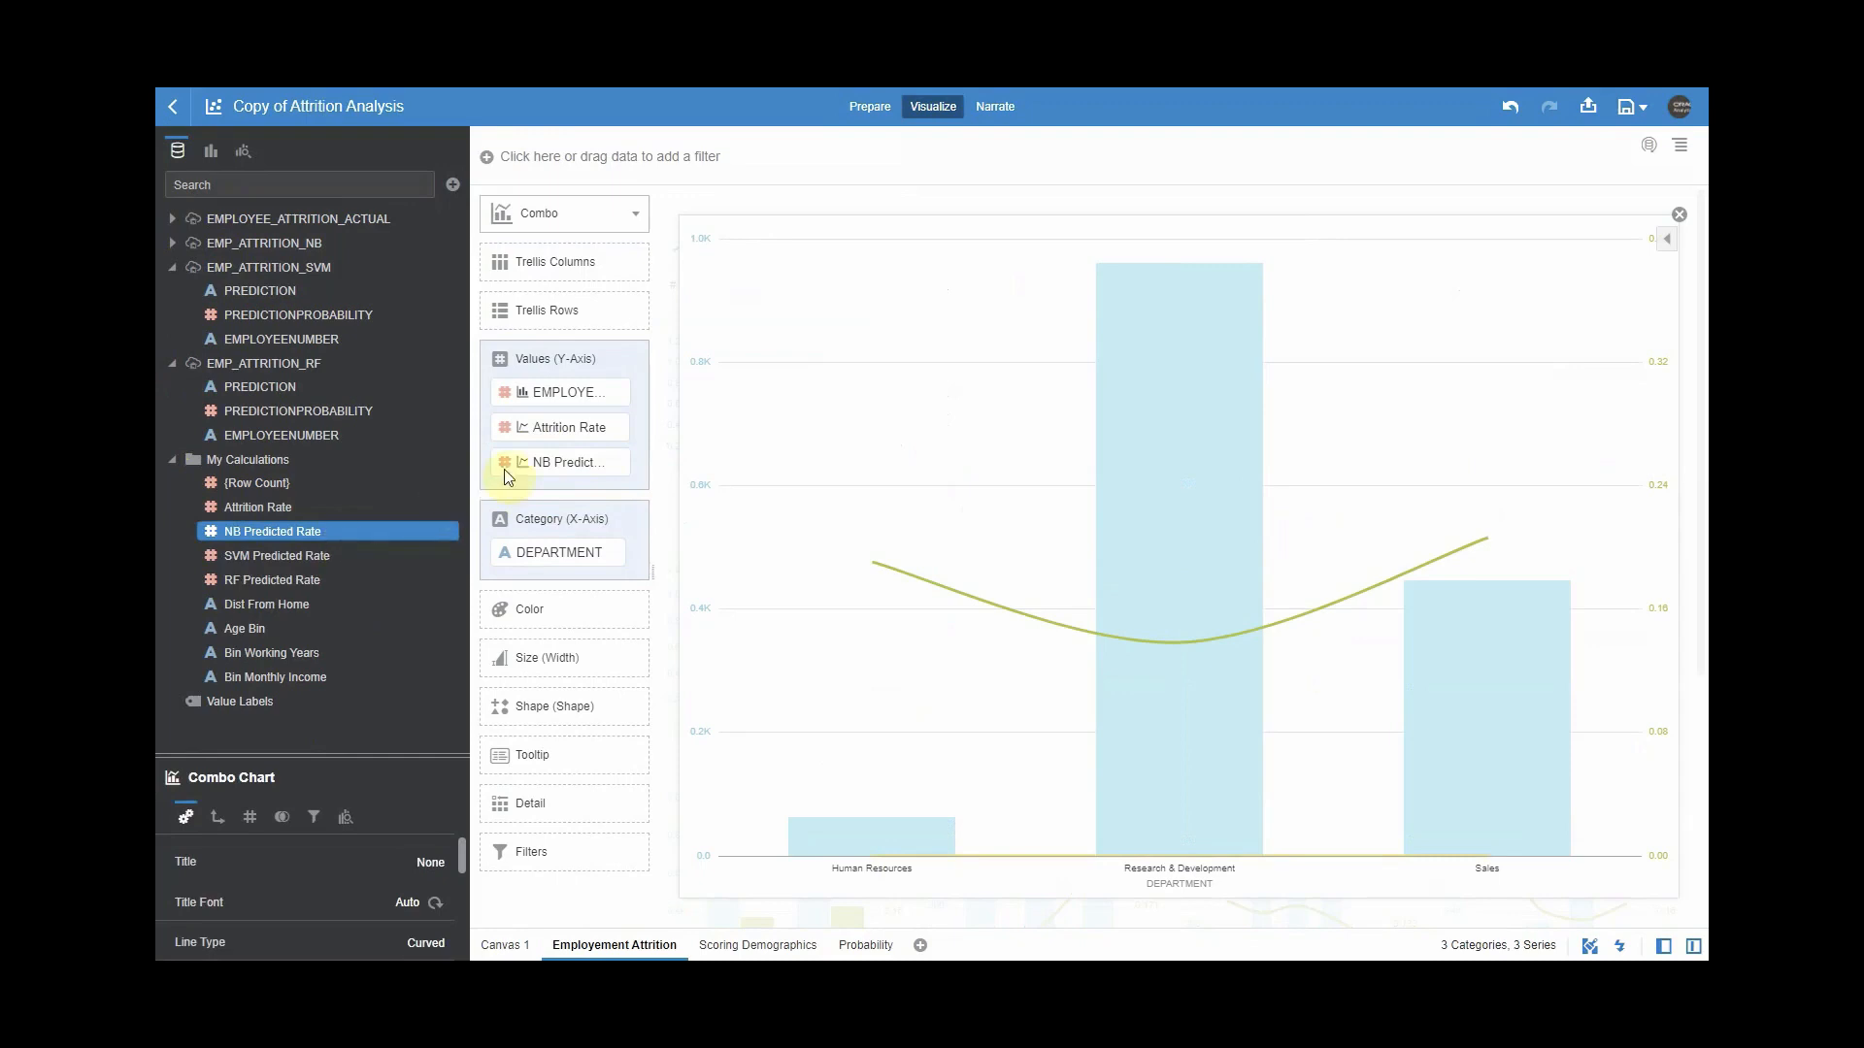
left_click(524, 463)
left_click(541, 580)
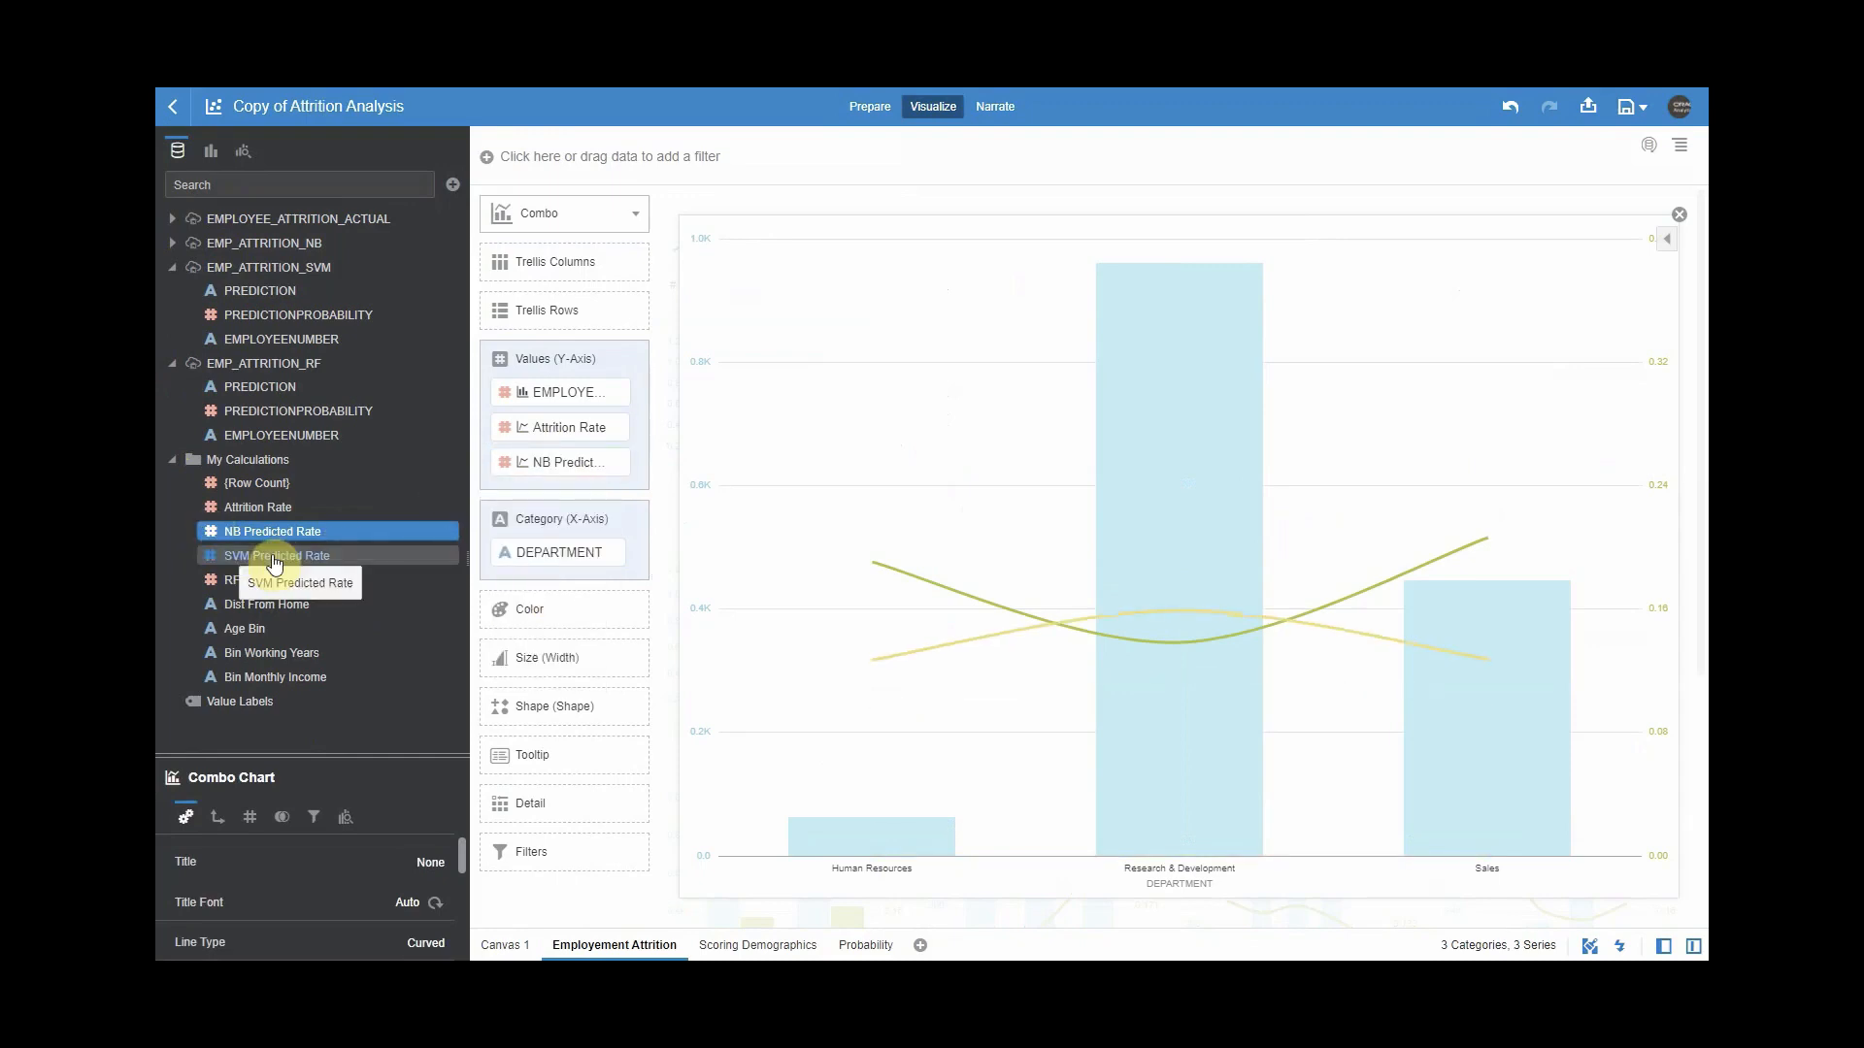
Add SVM Predicted Rate and RF Predicted Rate to the DEPARTMENT chart on the Y2 axis, and restore the chart to its original size.
left_click_drag(272, 557, 522, 483)
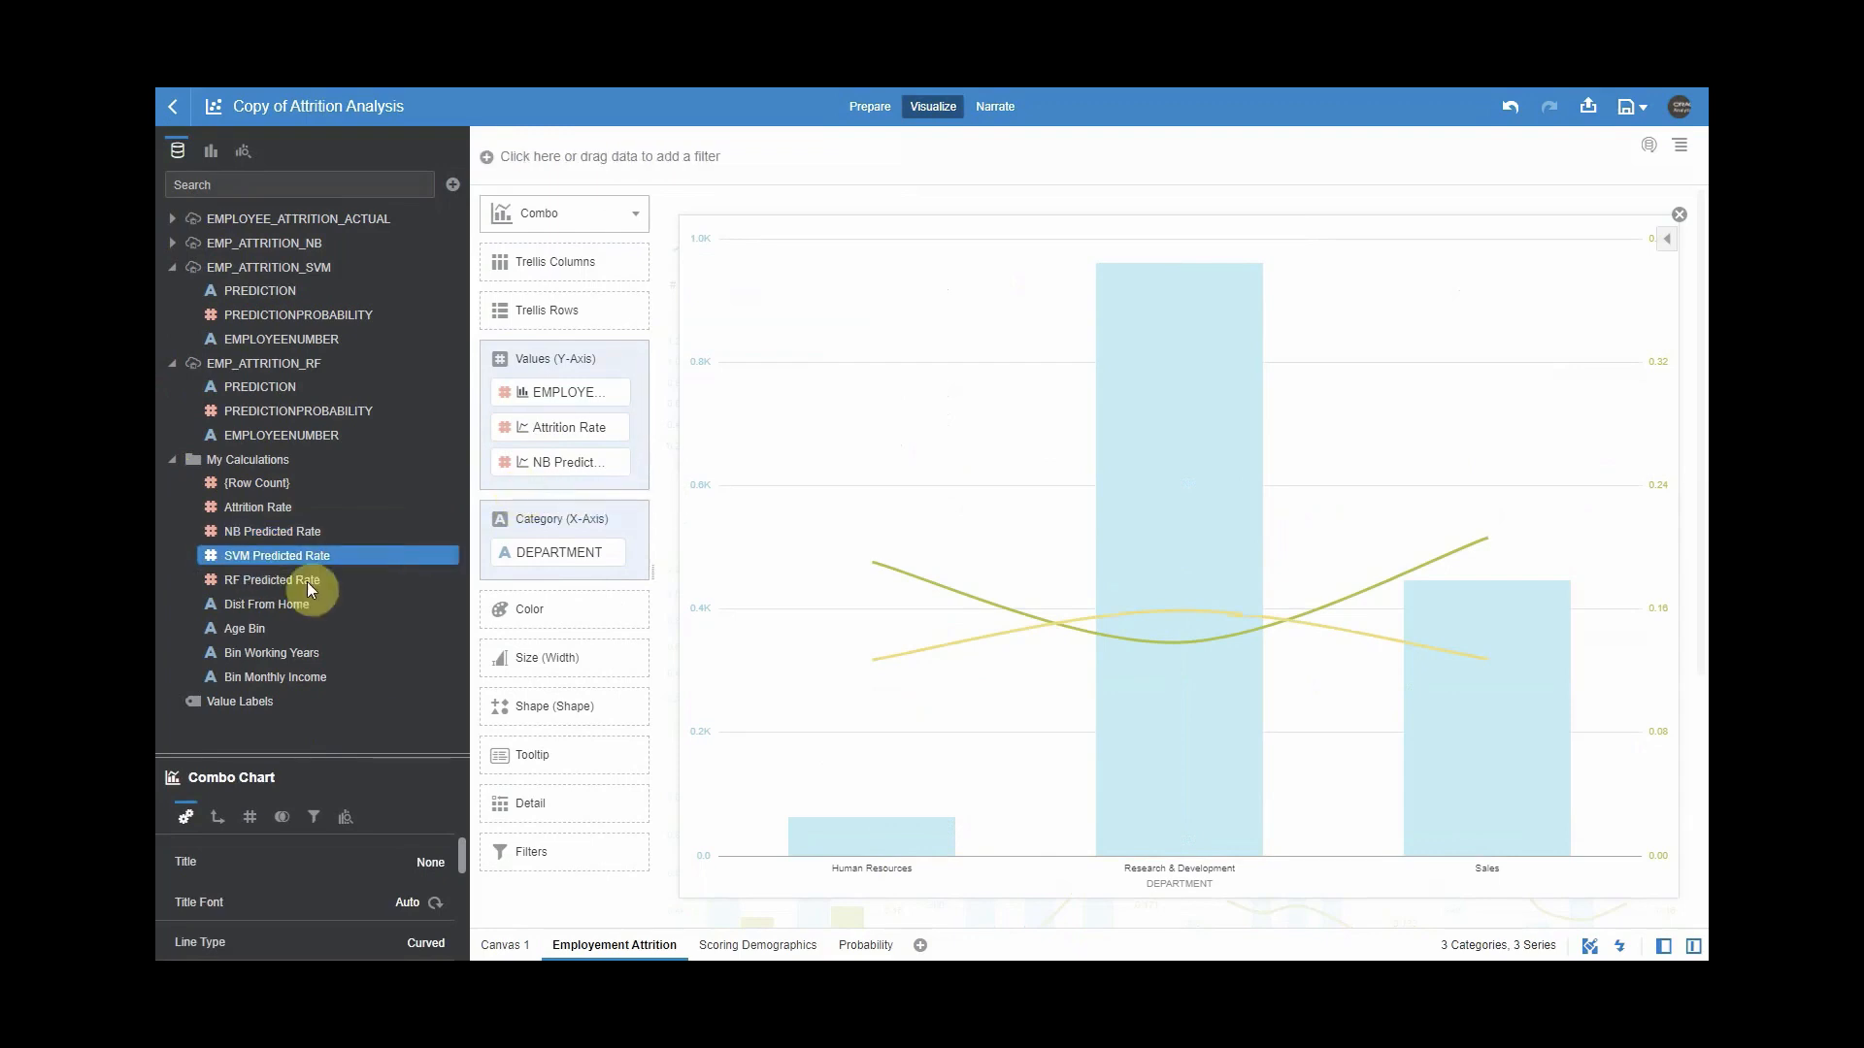
left_click_drag(303, 587, 514, 518)
right_click(573, 497)
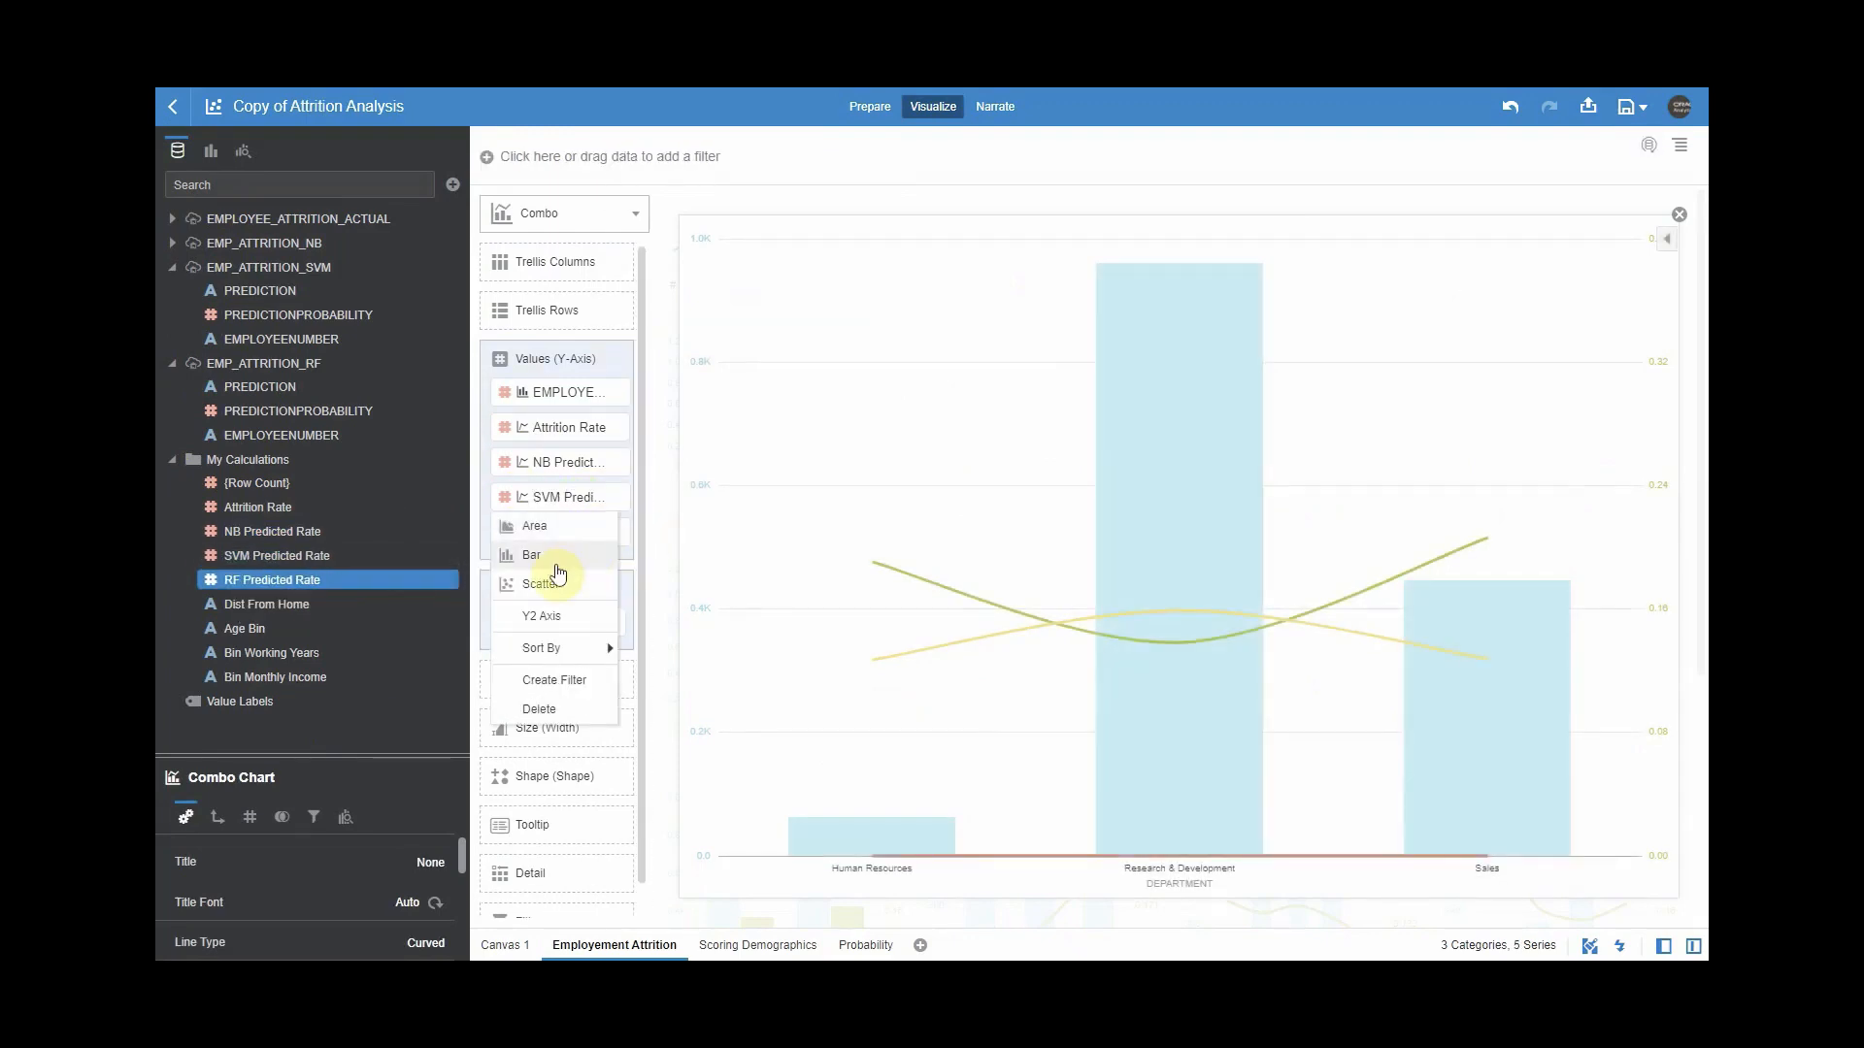
left_click(548, 610)
right_click(567, 536)
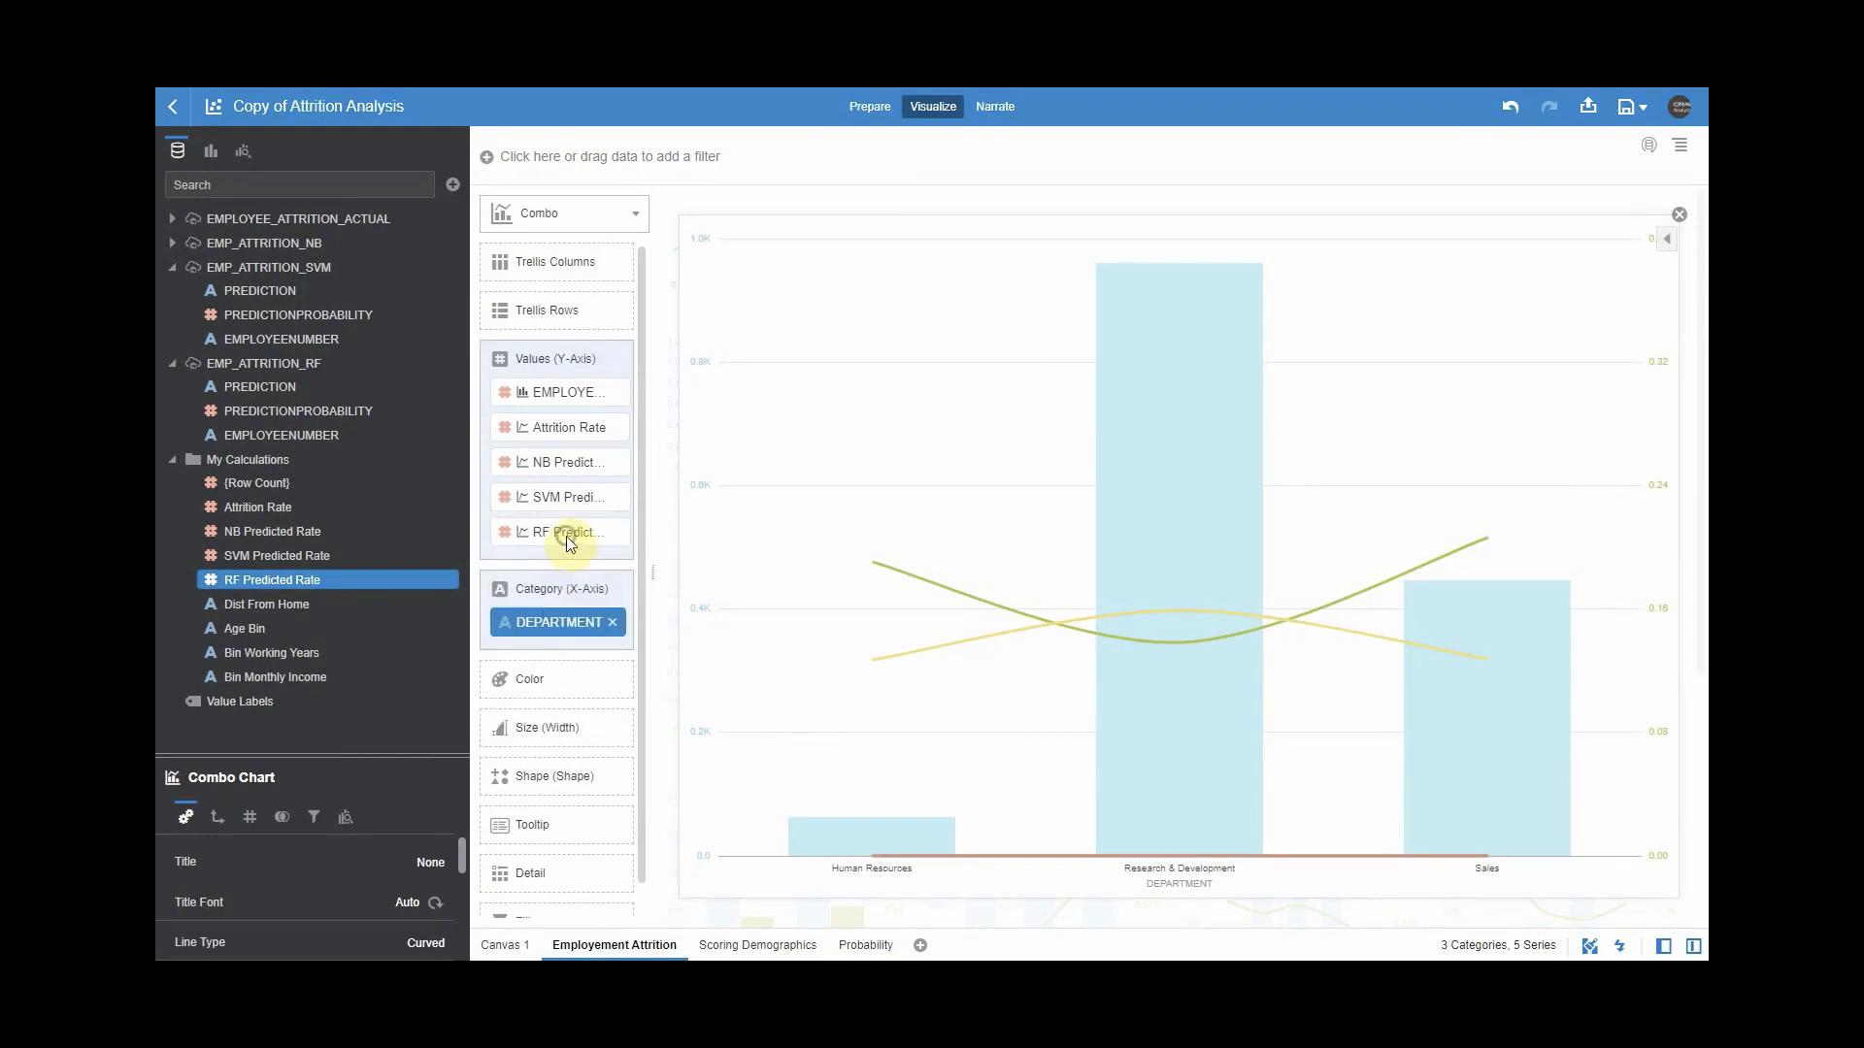
right_click(568, 551)
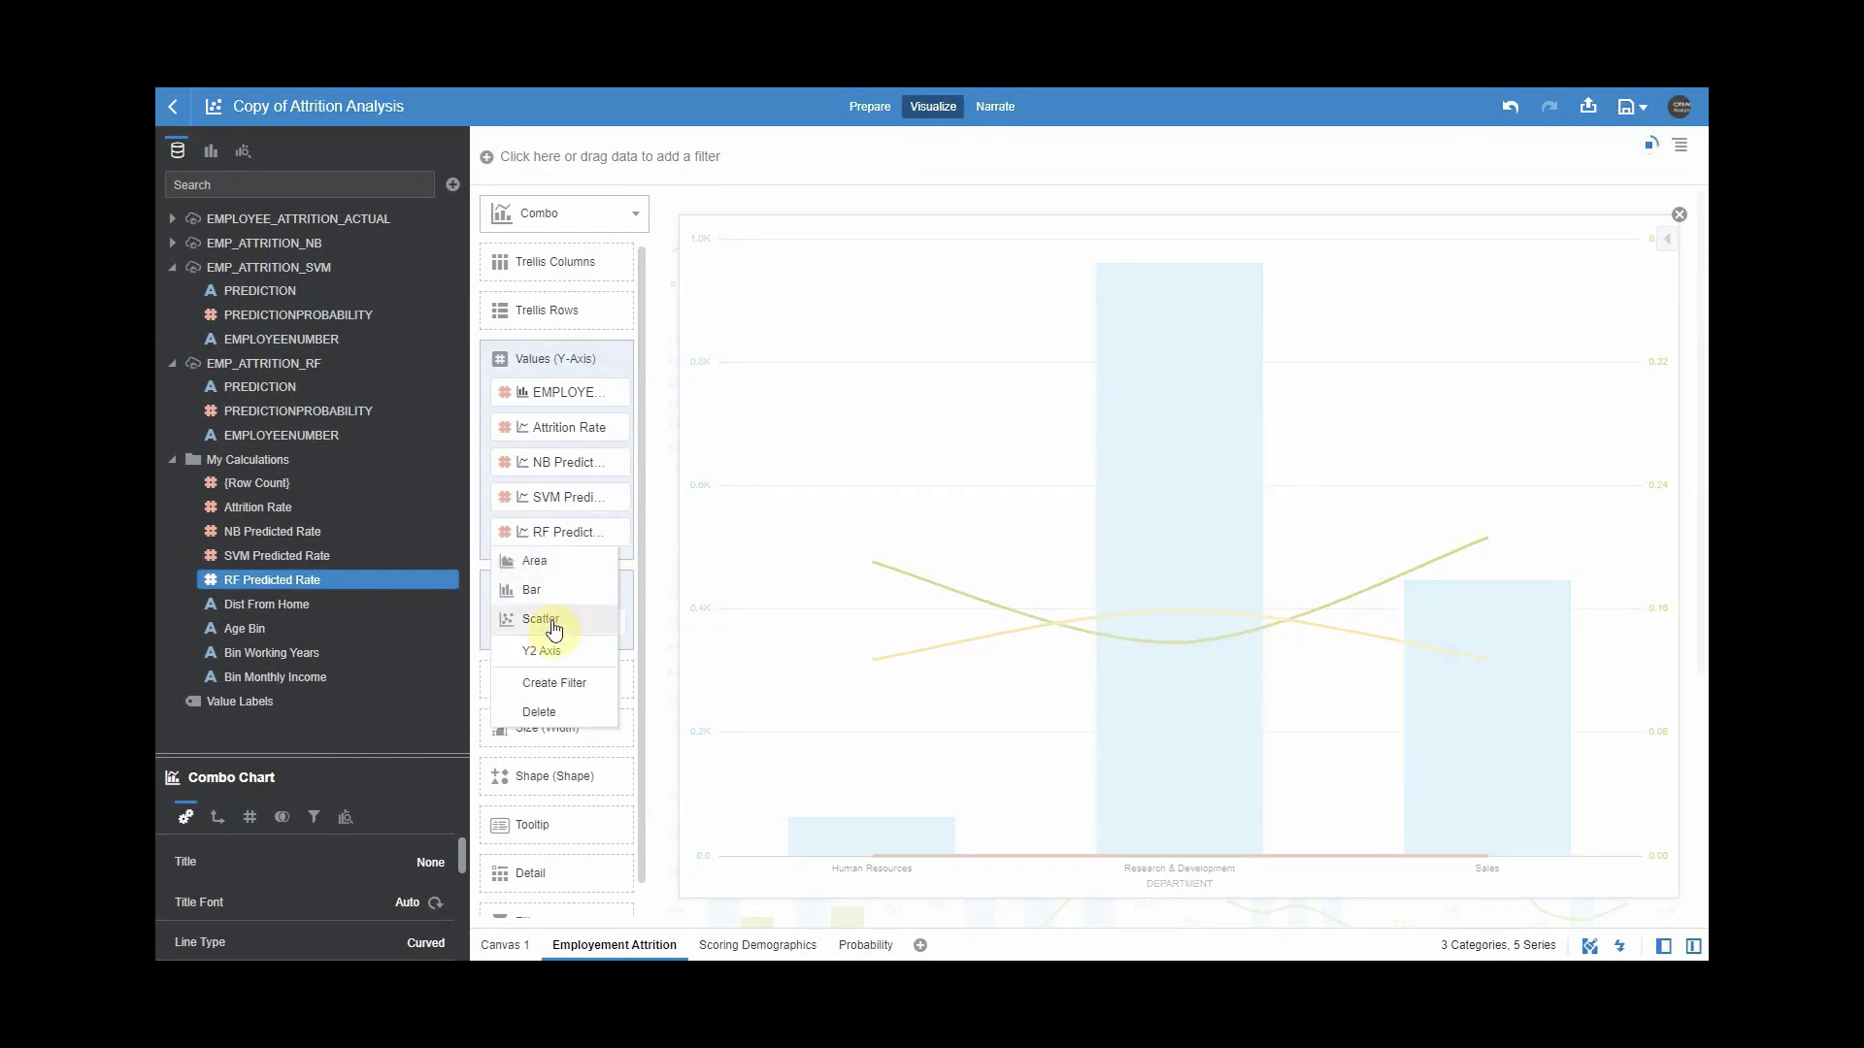
left_click(540, 640)
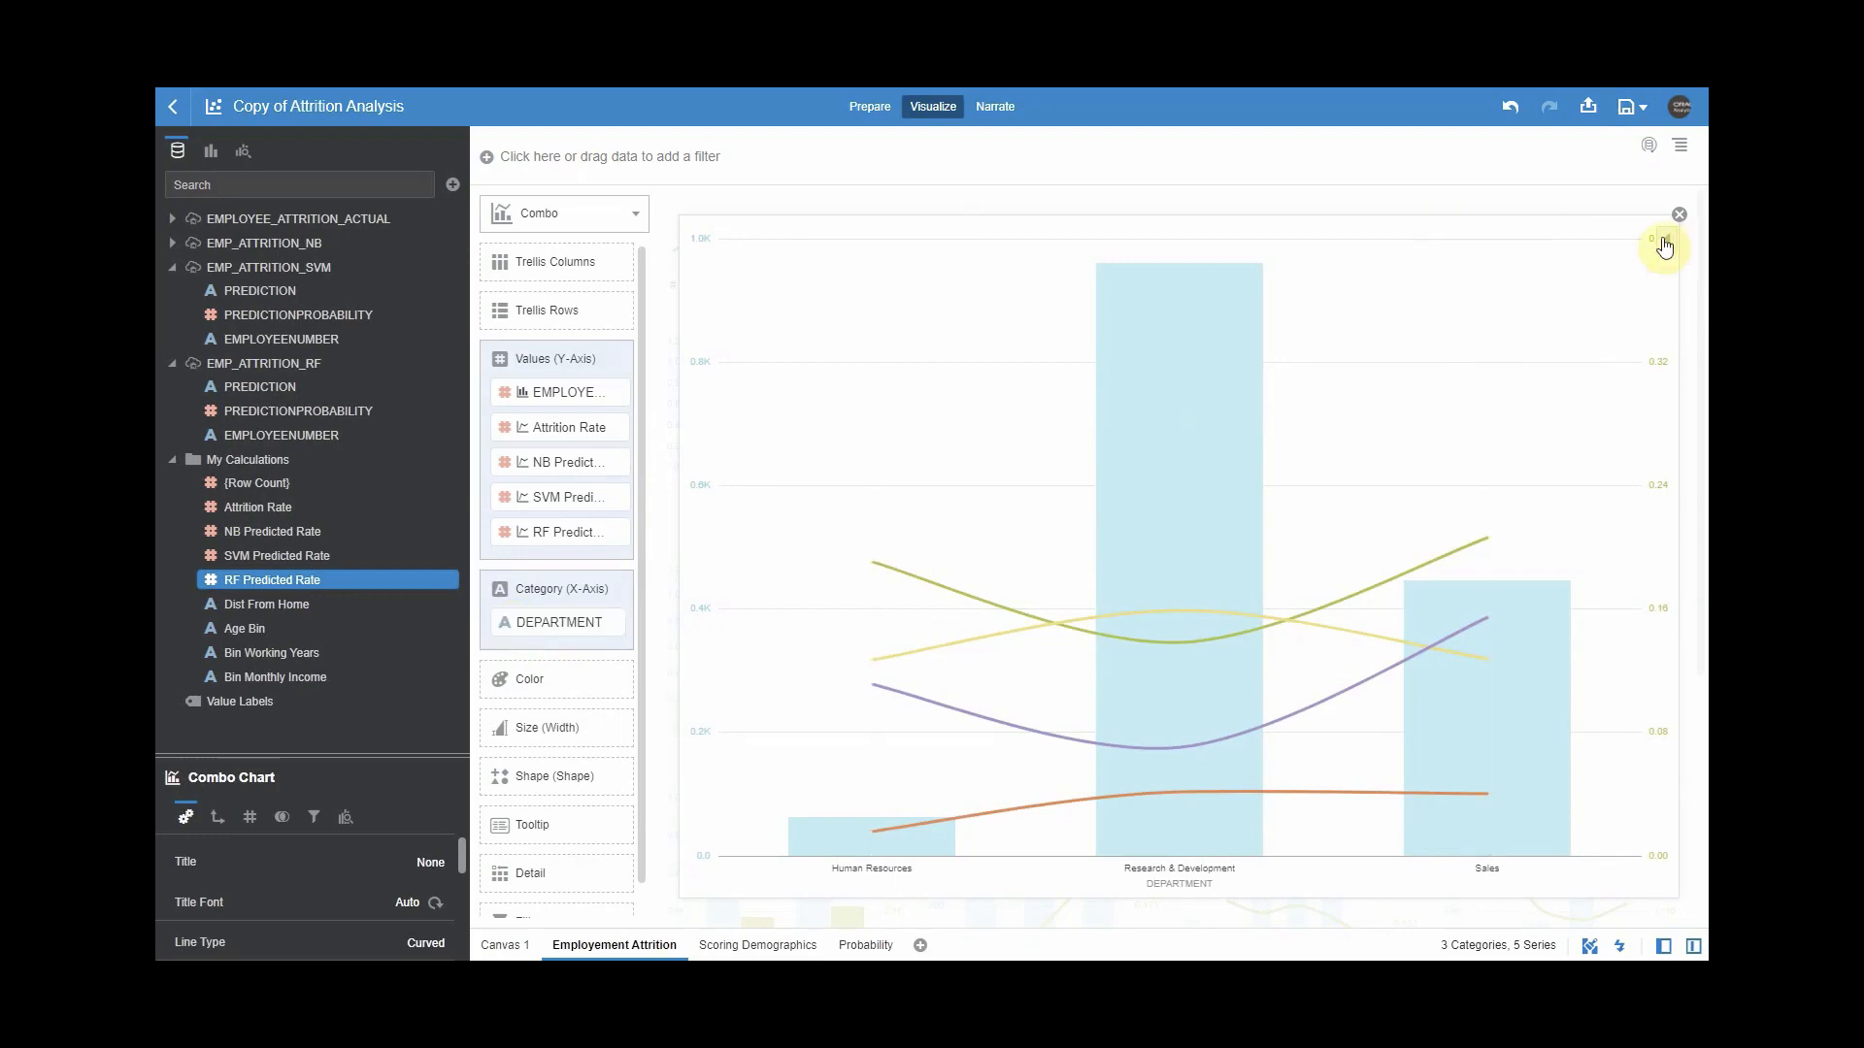
left_click(1681, 221)
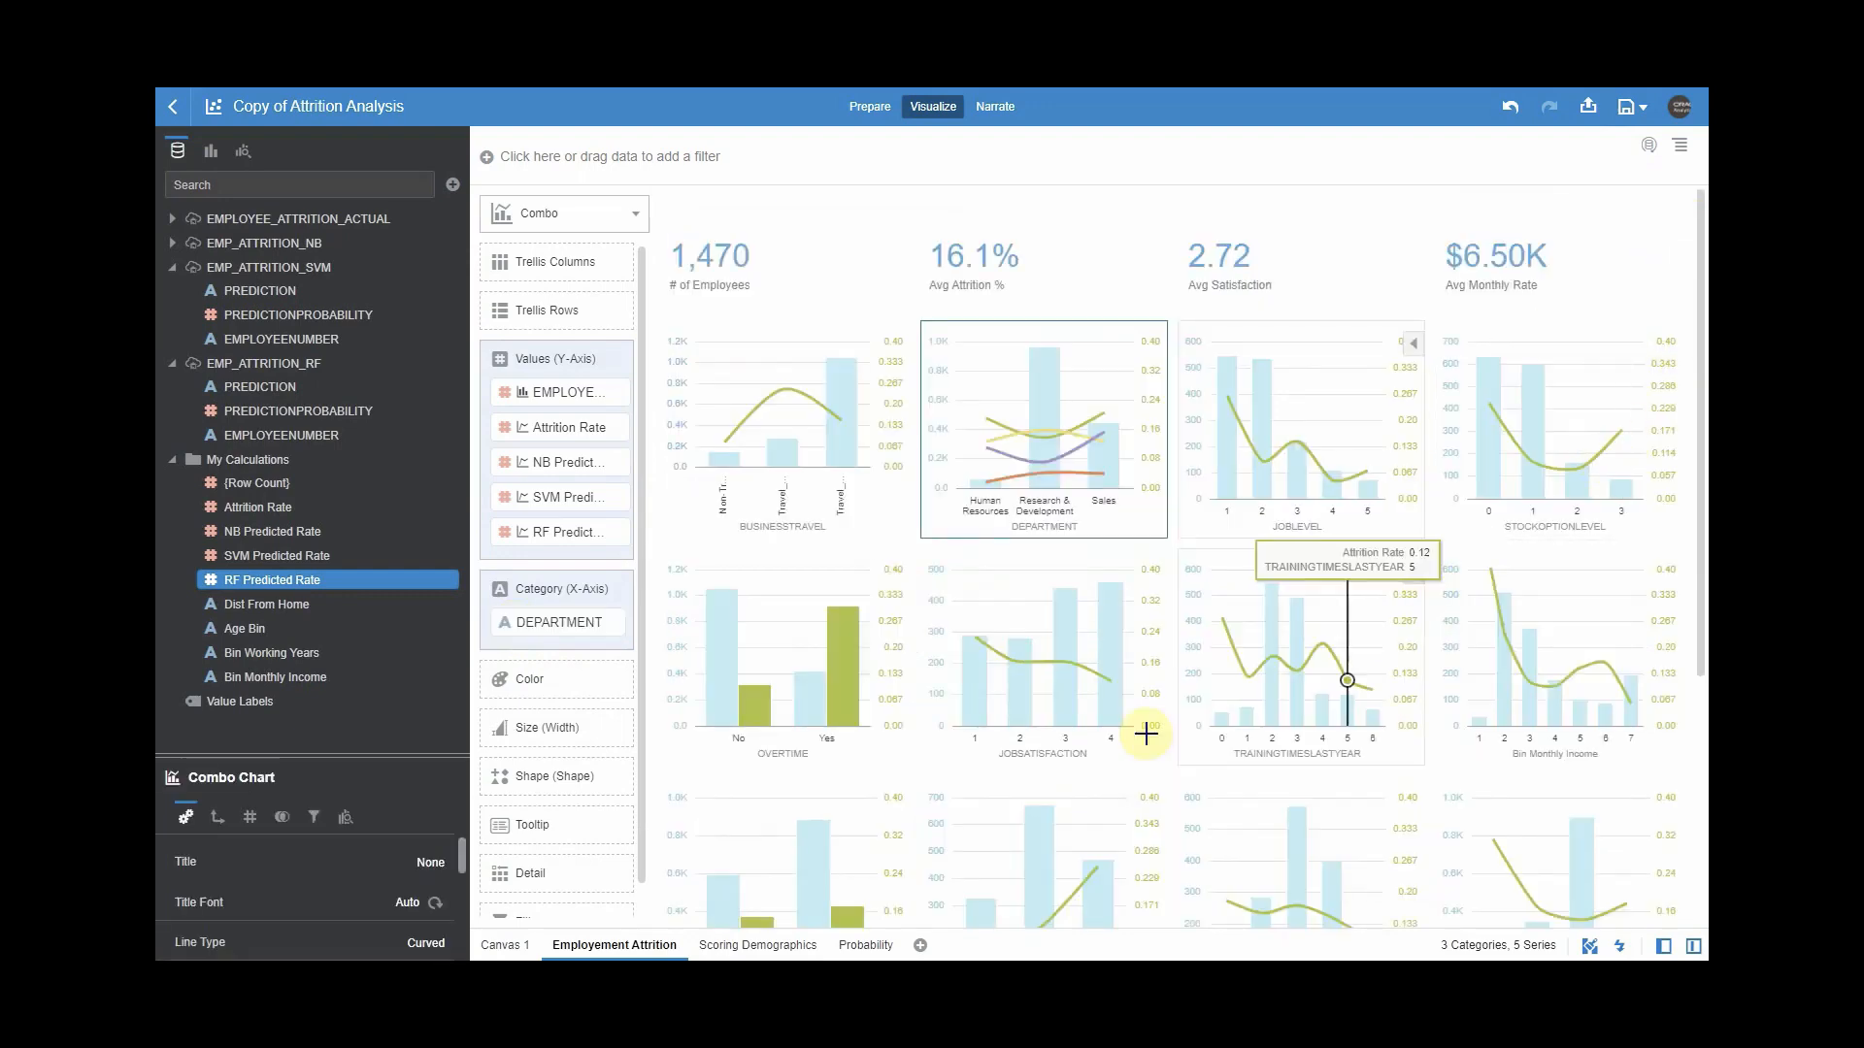
Examine the NB and SVM predicted rate tiles and the demographic charts on the Scoring Demographics canvas.
left_click(752, 946)
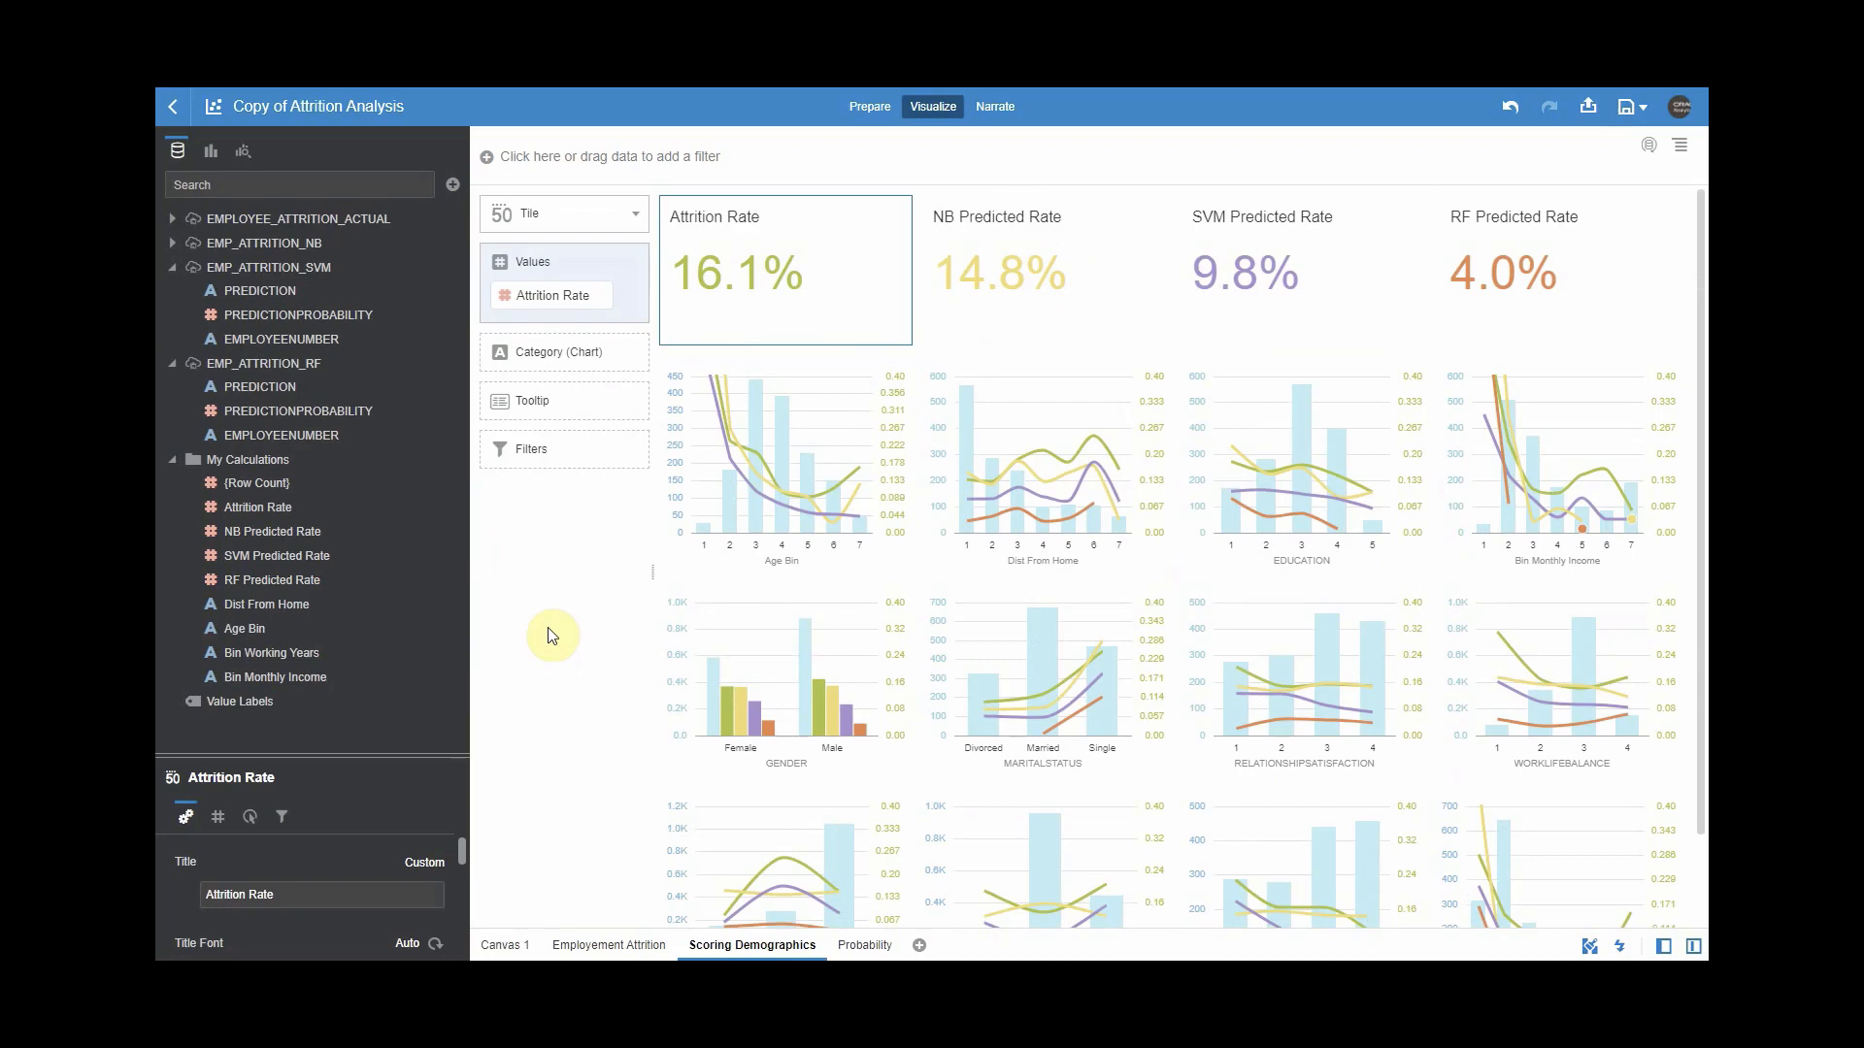
left_click(1000, 320)
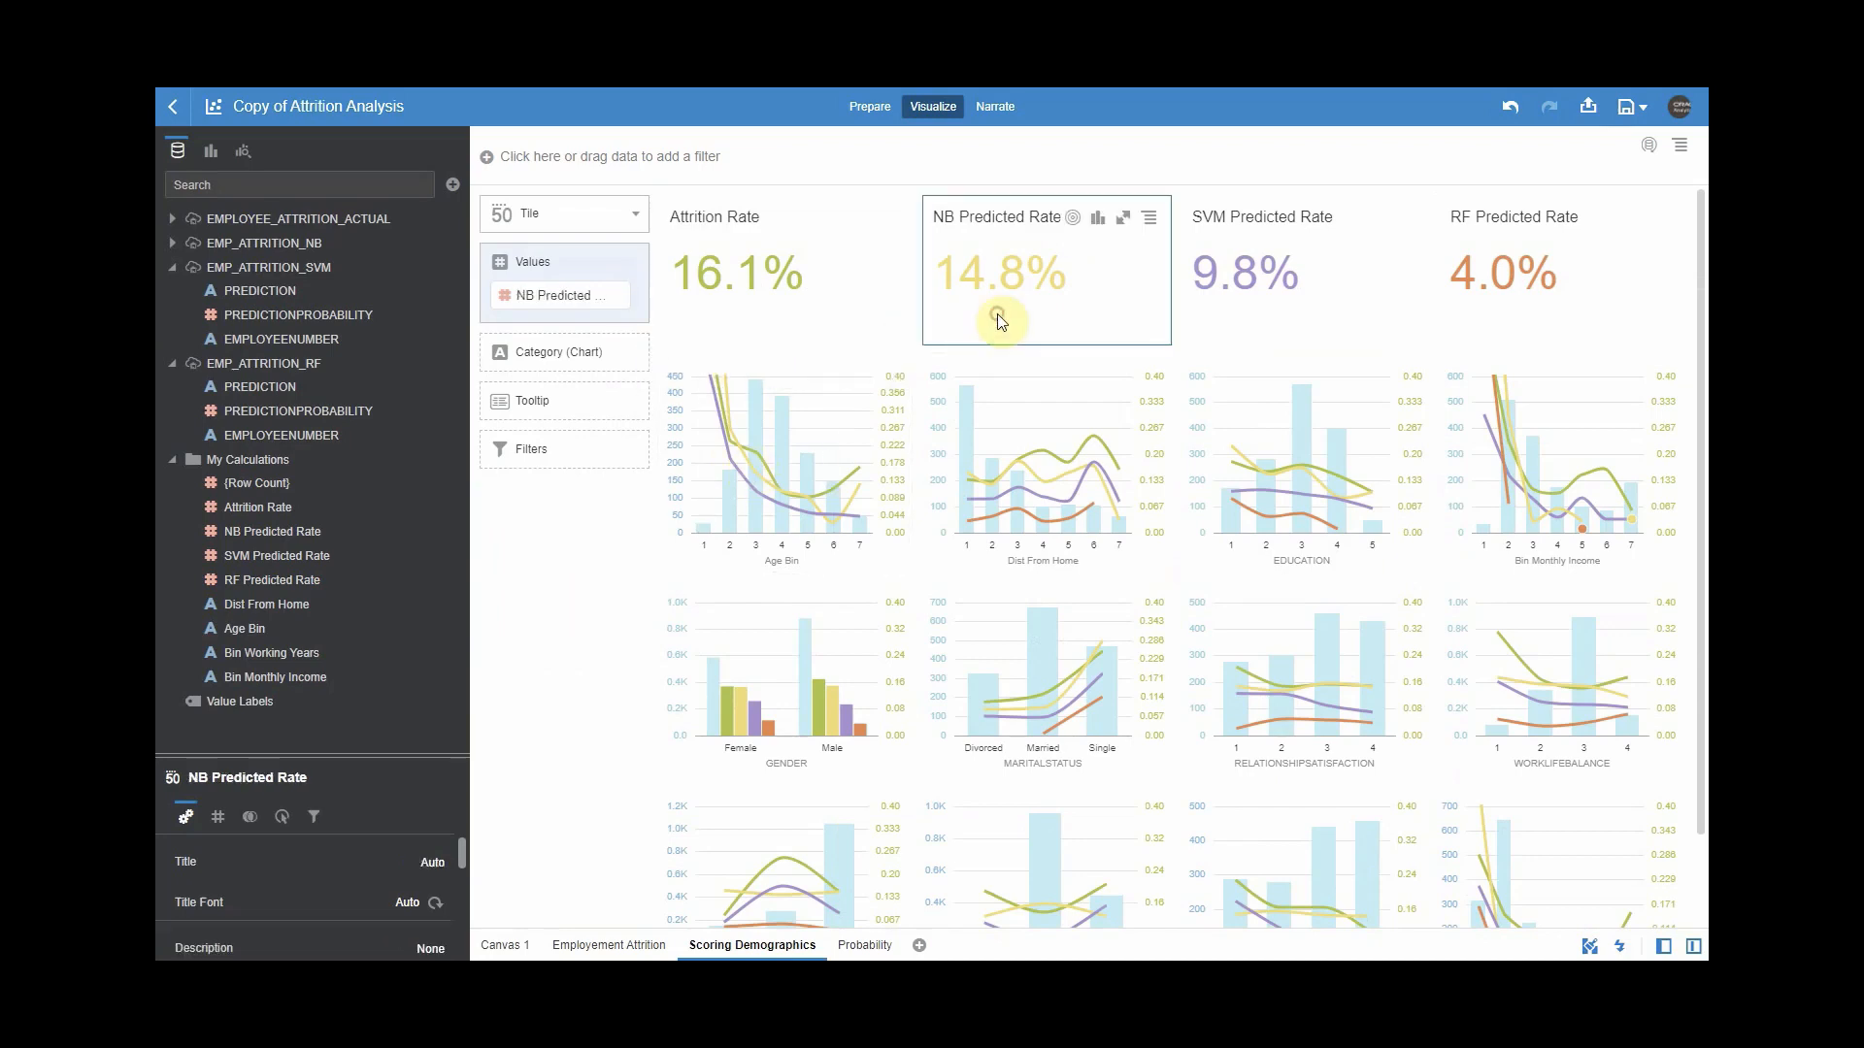
left_click(1214, 313)
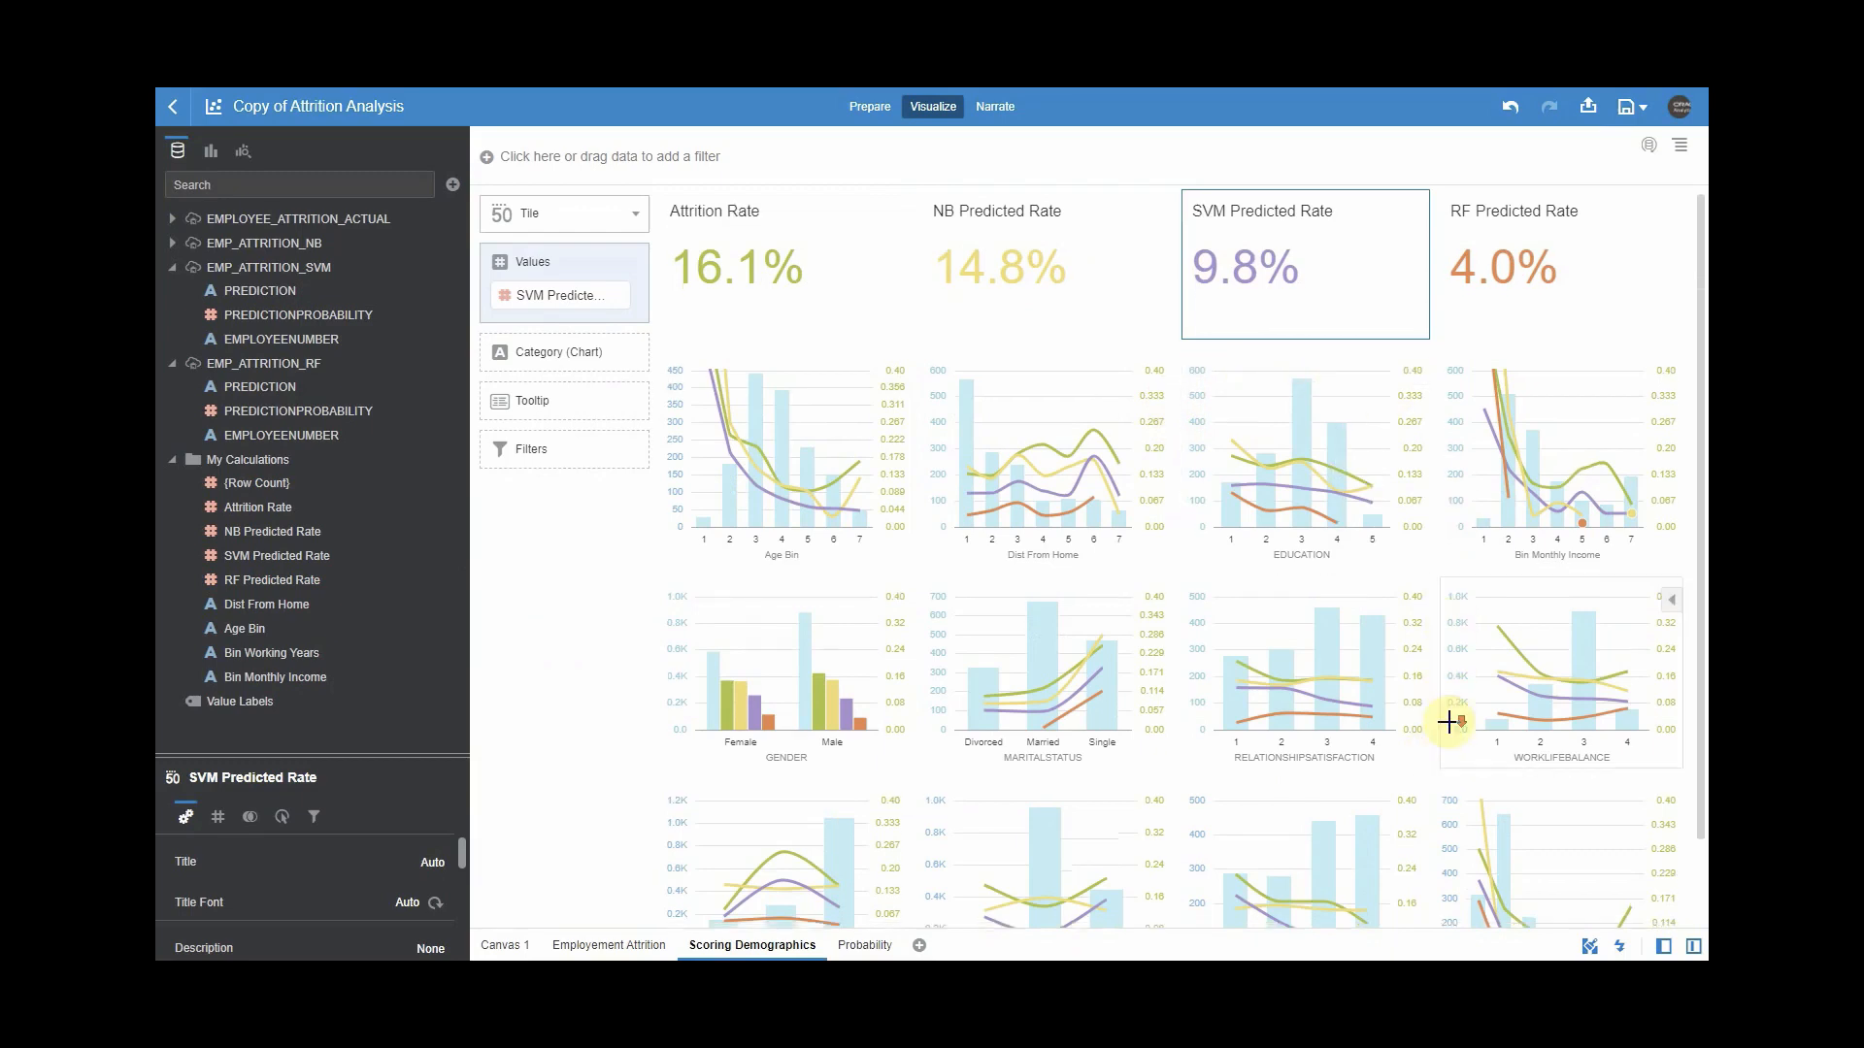
scroll(1448, 724, "down", 1)
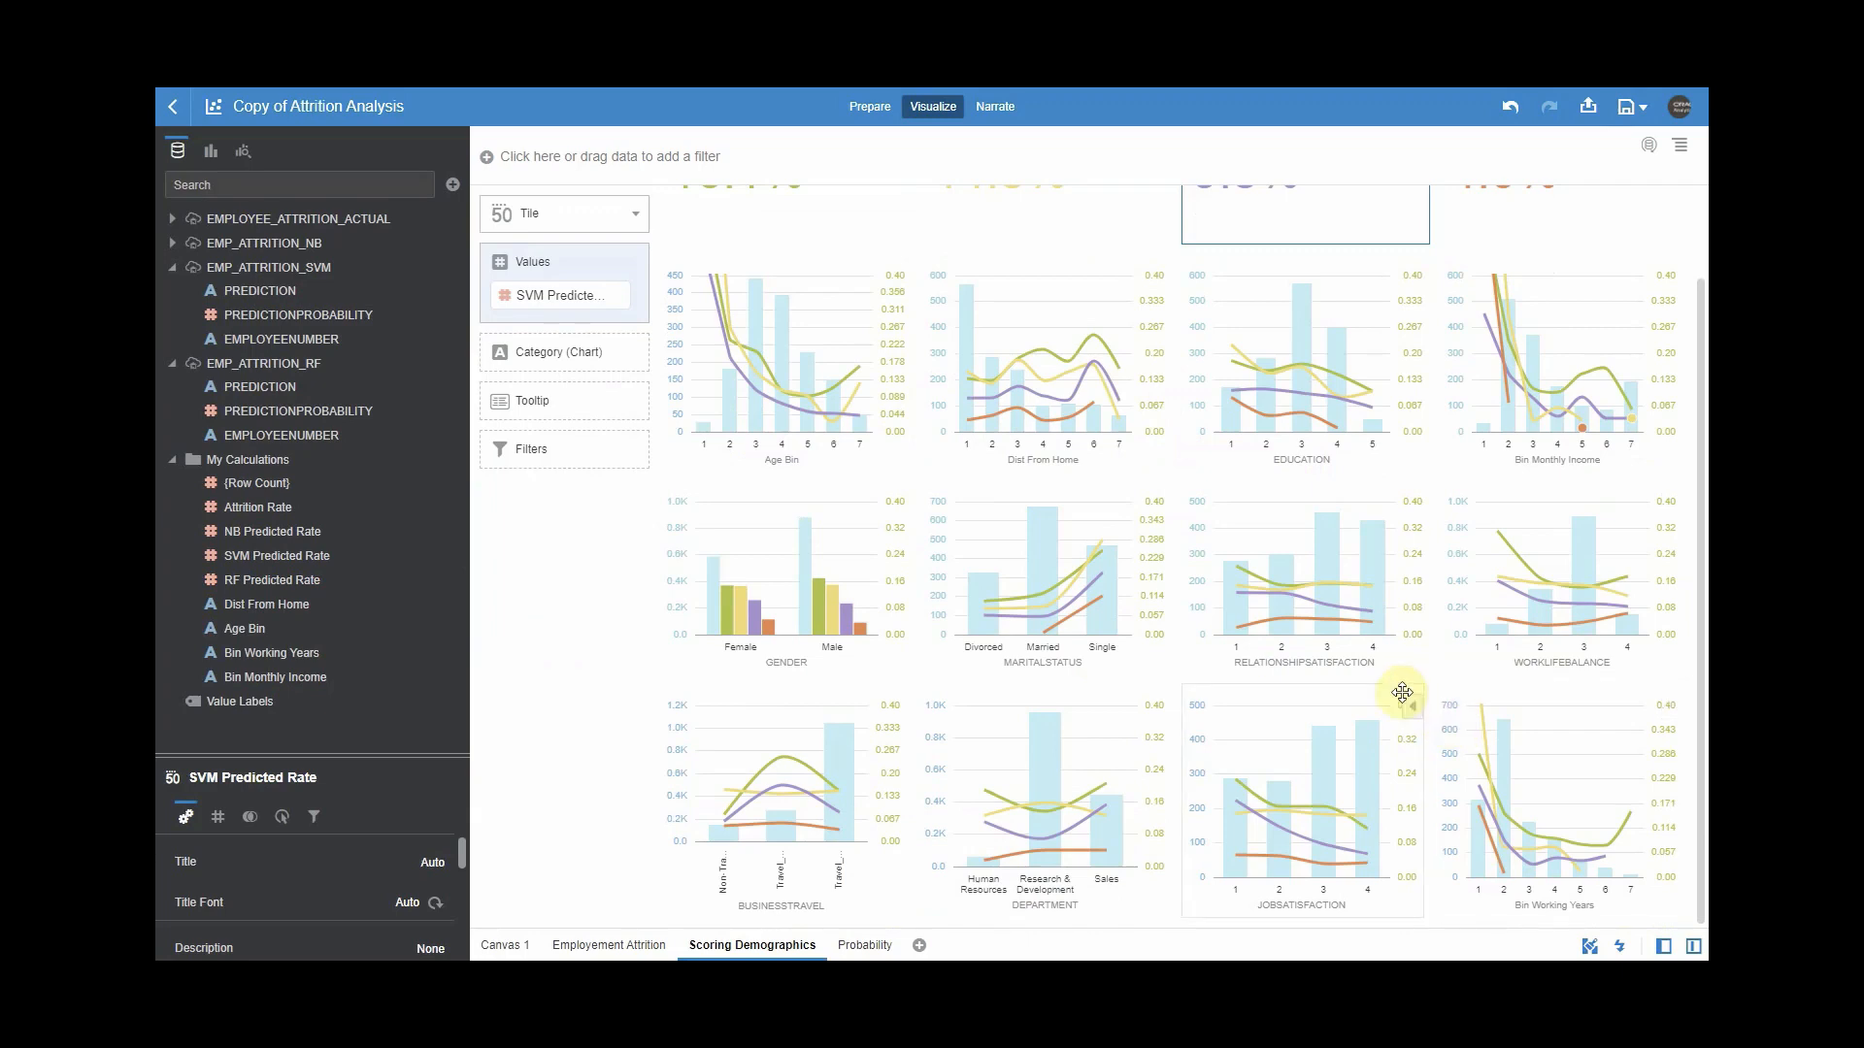
Use the MARITALSTATUS chart as a filter, select Single, and compare attrition and predicted rates in the DEPARTMENT and JOBSATISFACTION charts.
scroll(1402, 692, "up", 1)
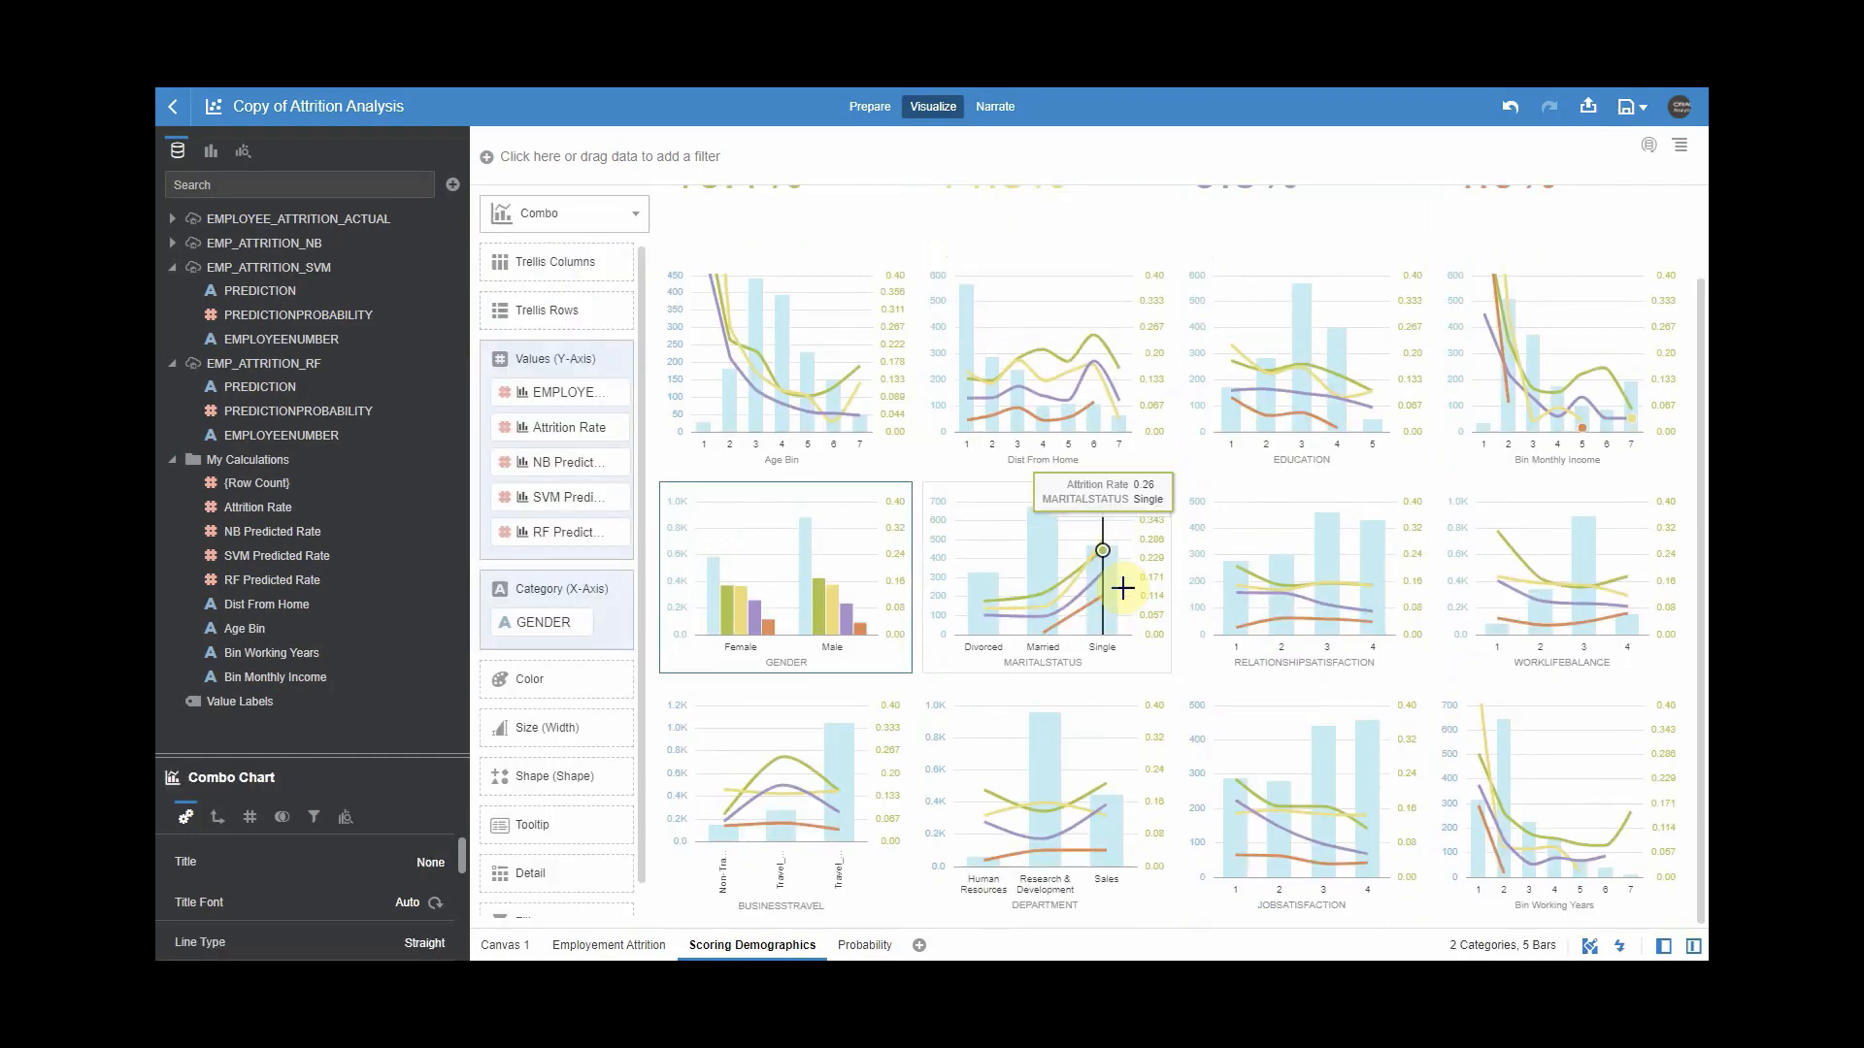
left_click(1118, 546)
right_click(1123, 543)
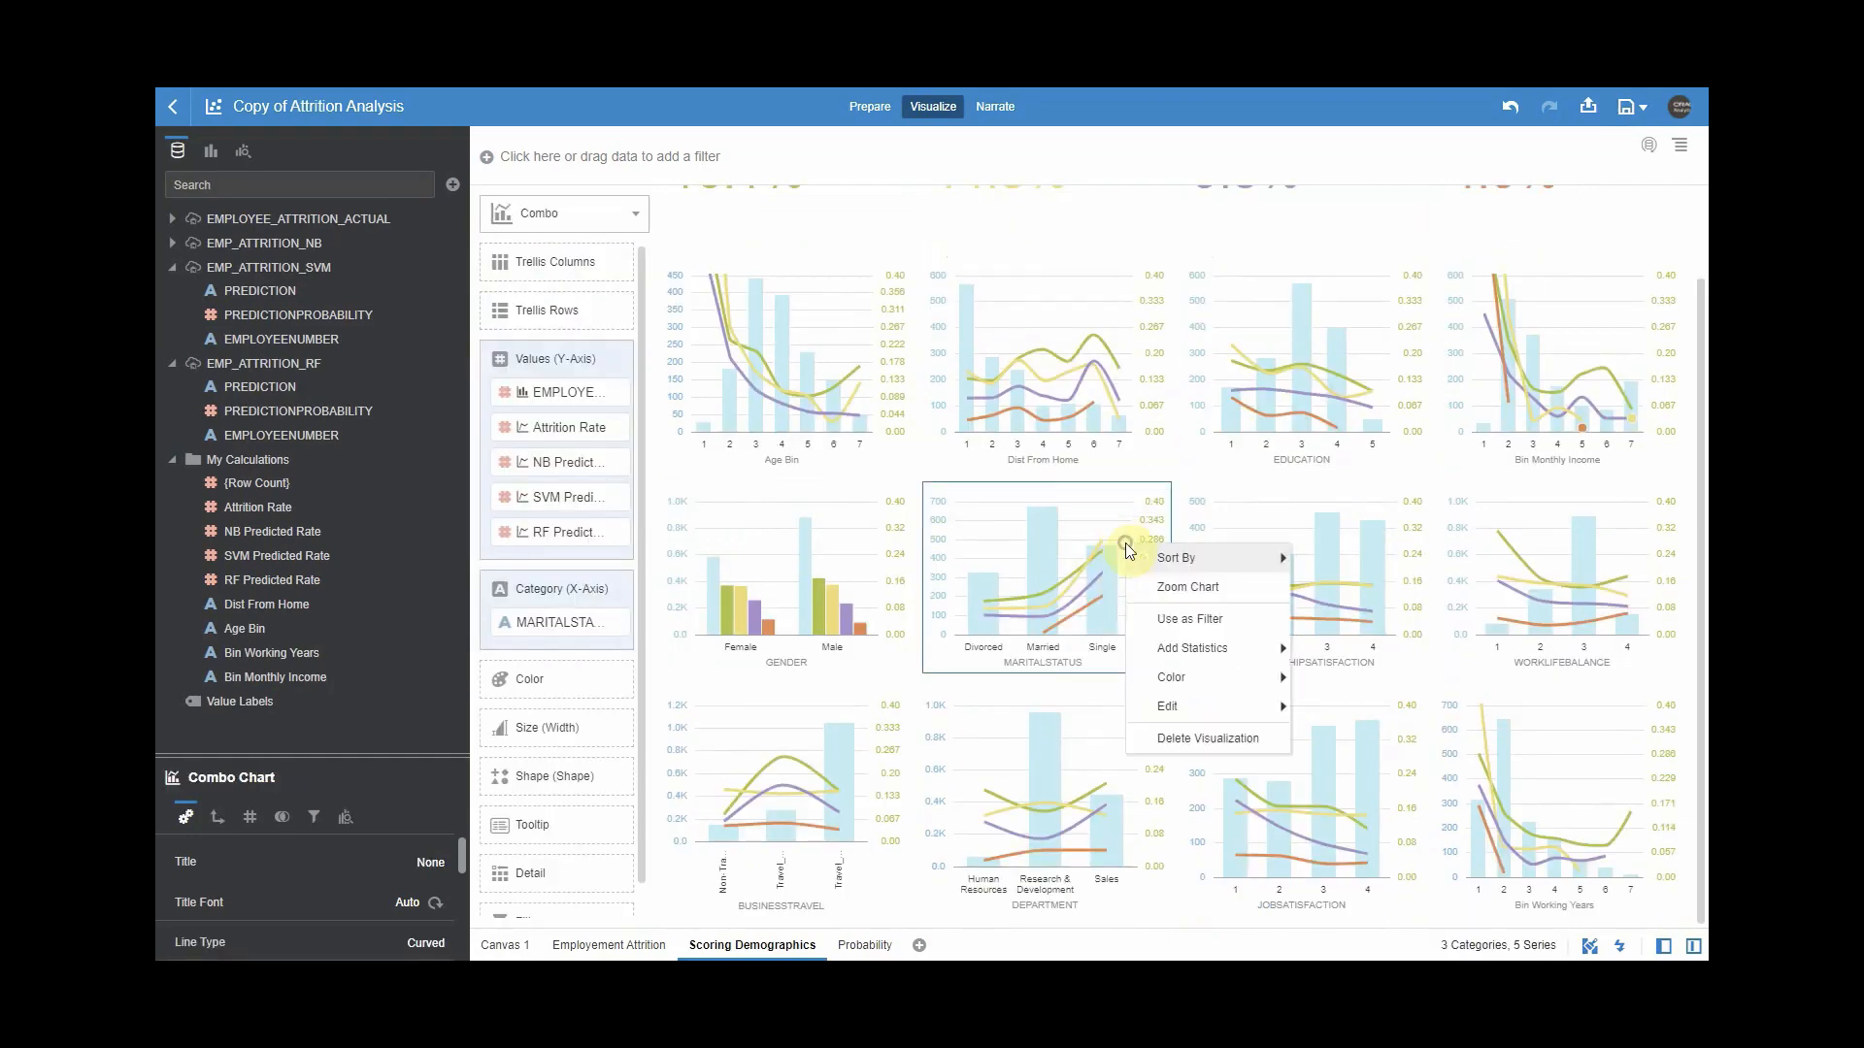
left_click(1183, 619)
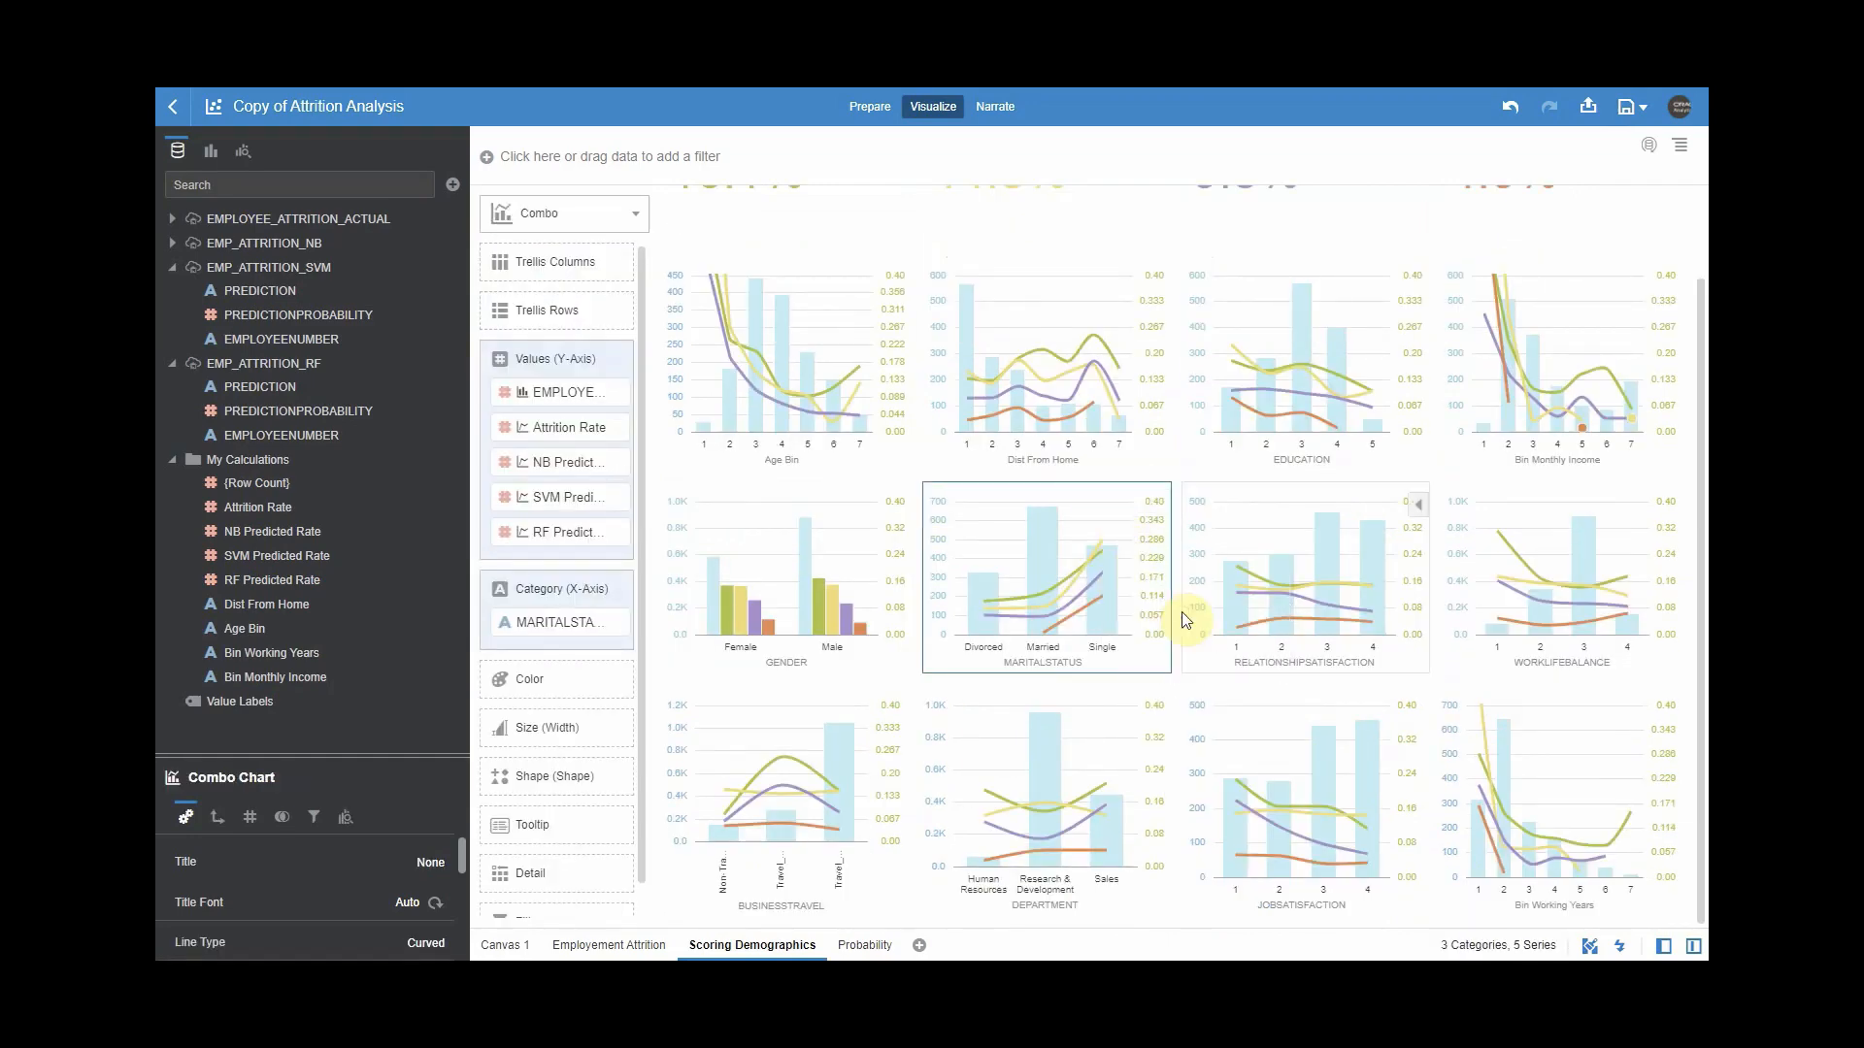
left_click(1115, 583)
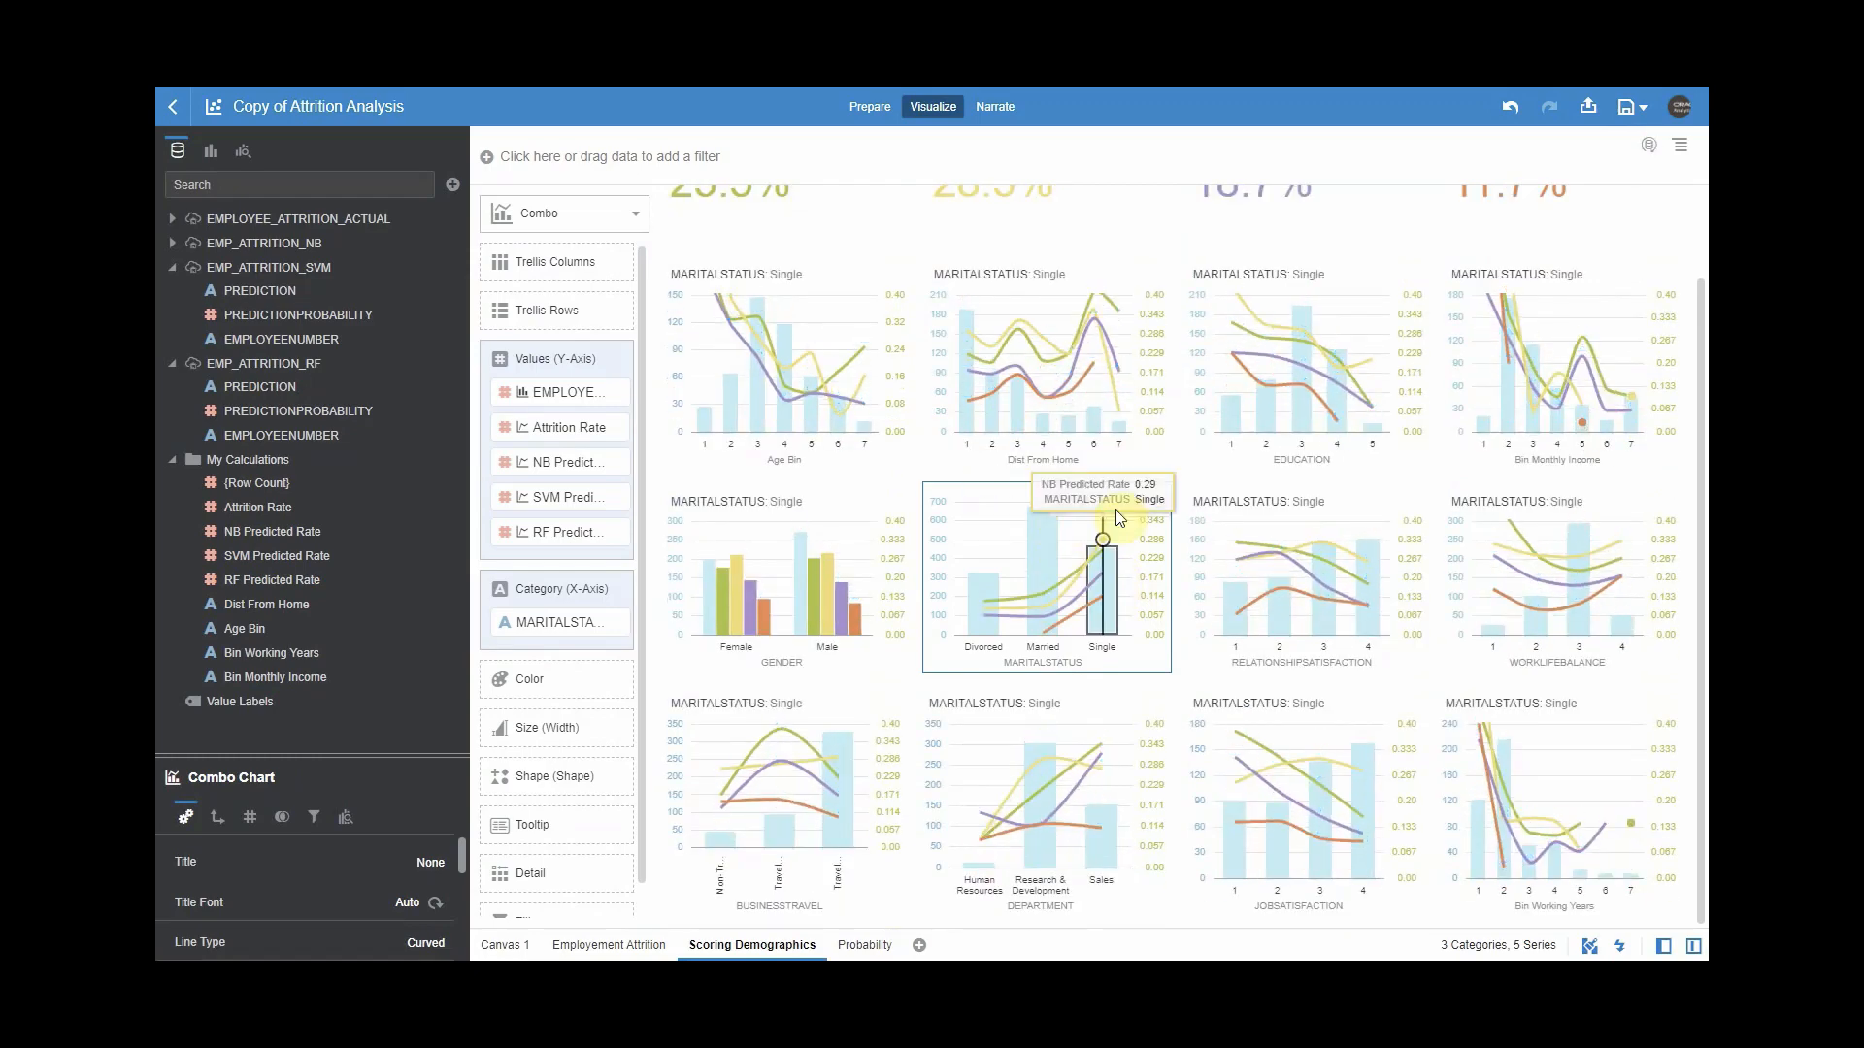
mouse_move(1095, 766)
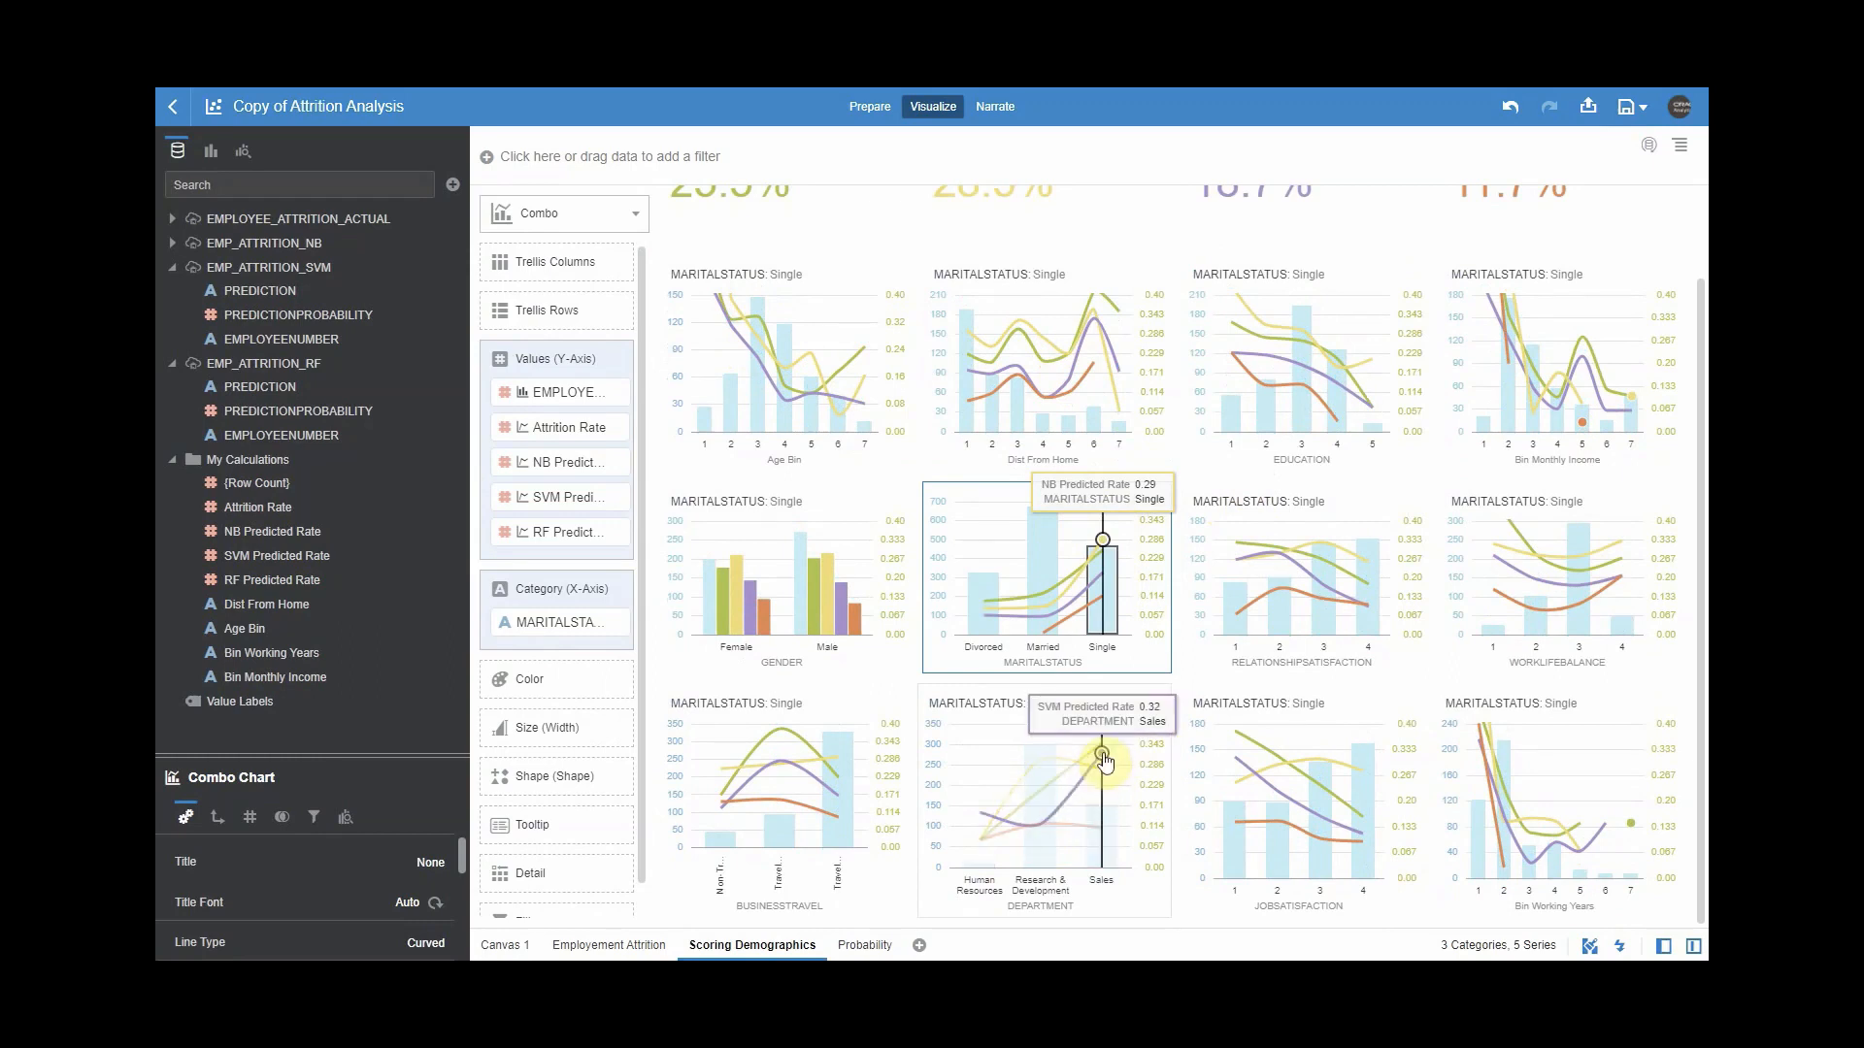
mouse_move(1259, 782)
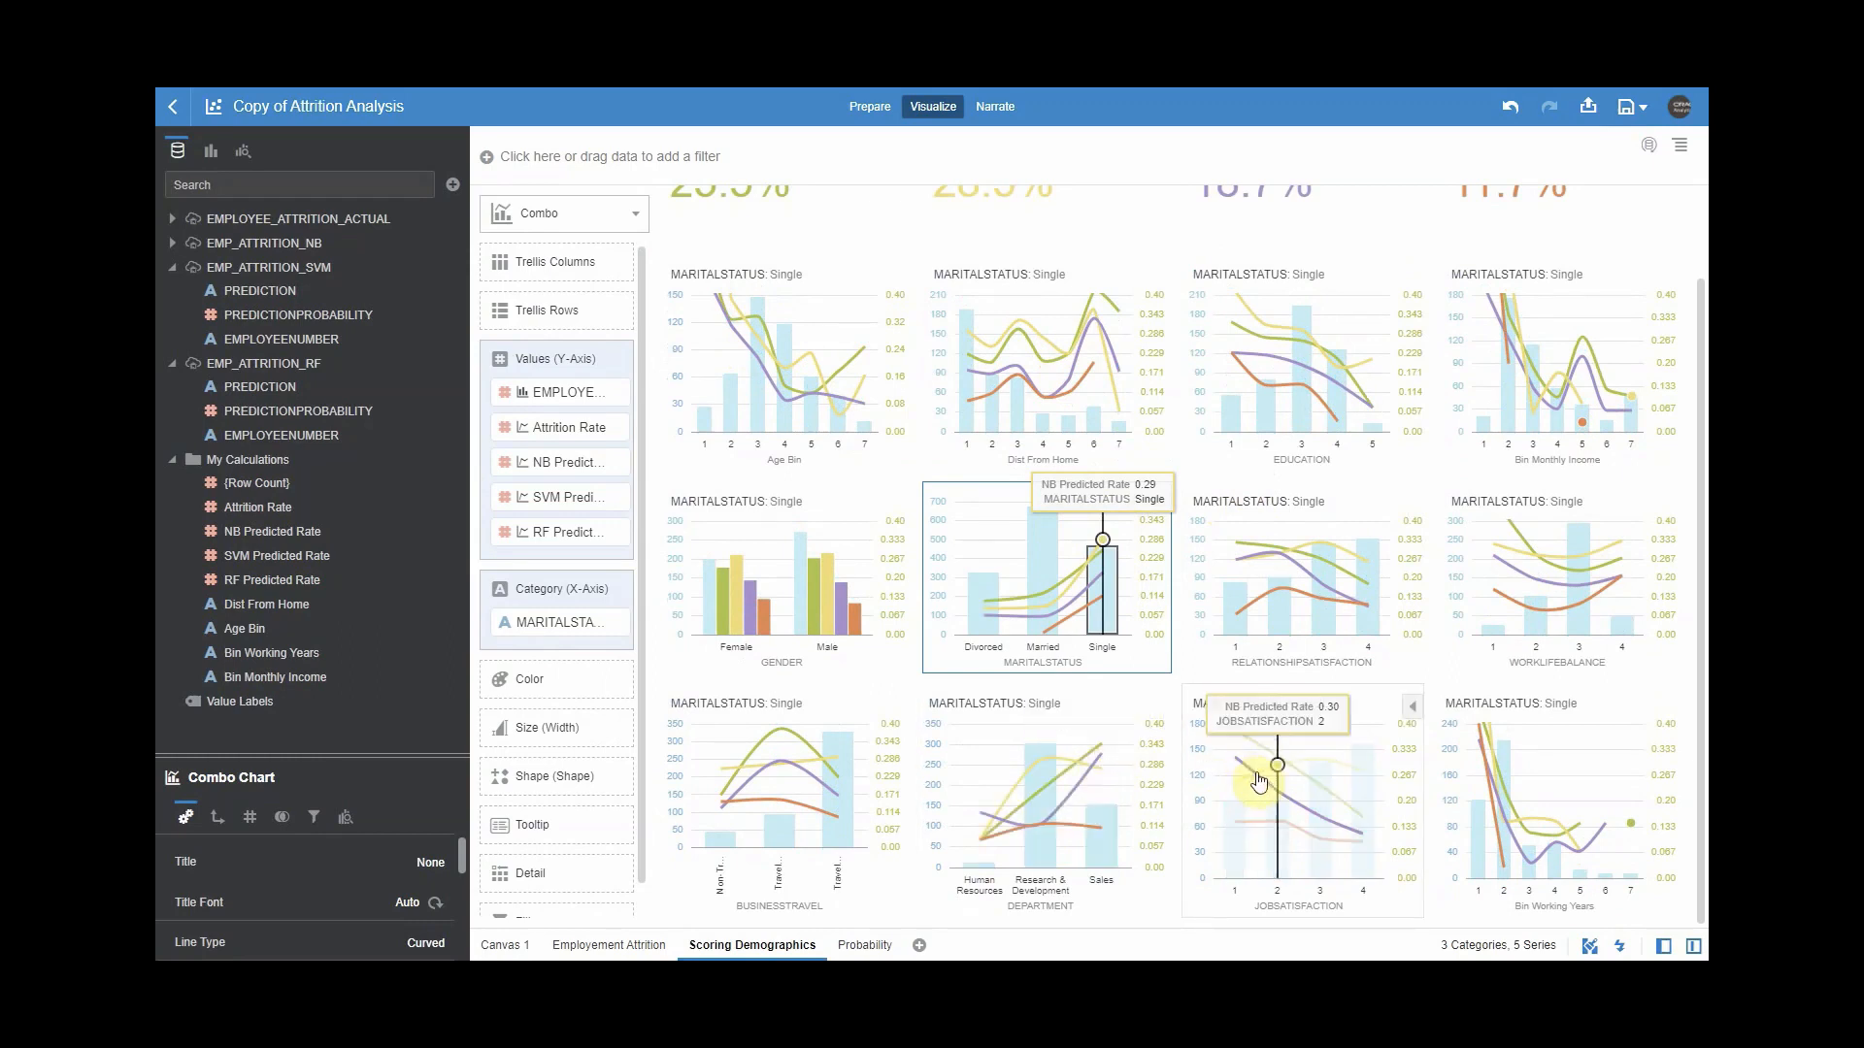
mouse_move(1363, 762)
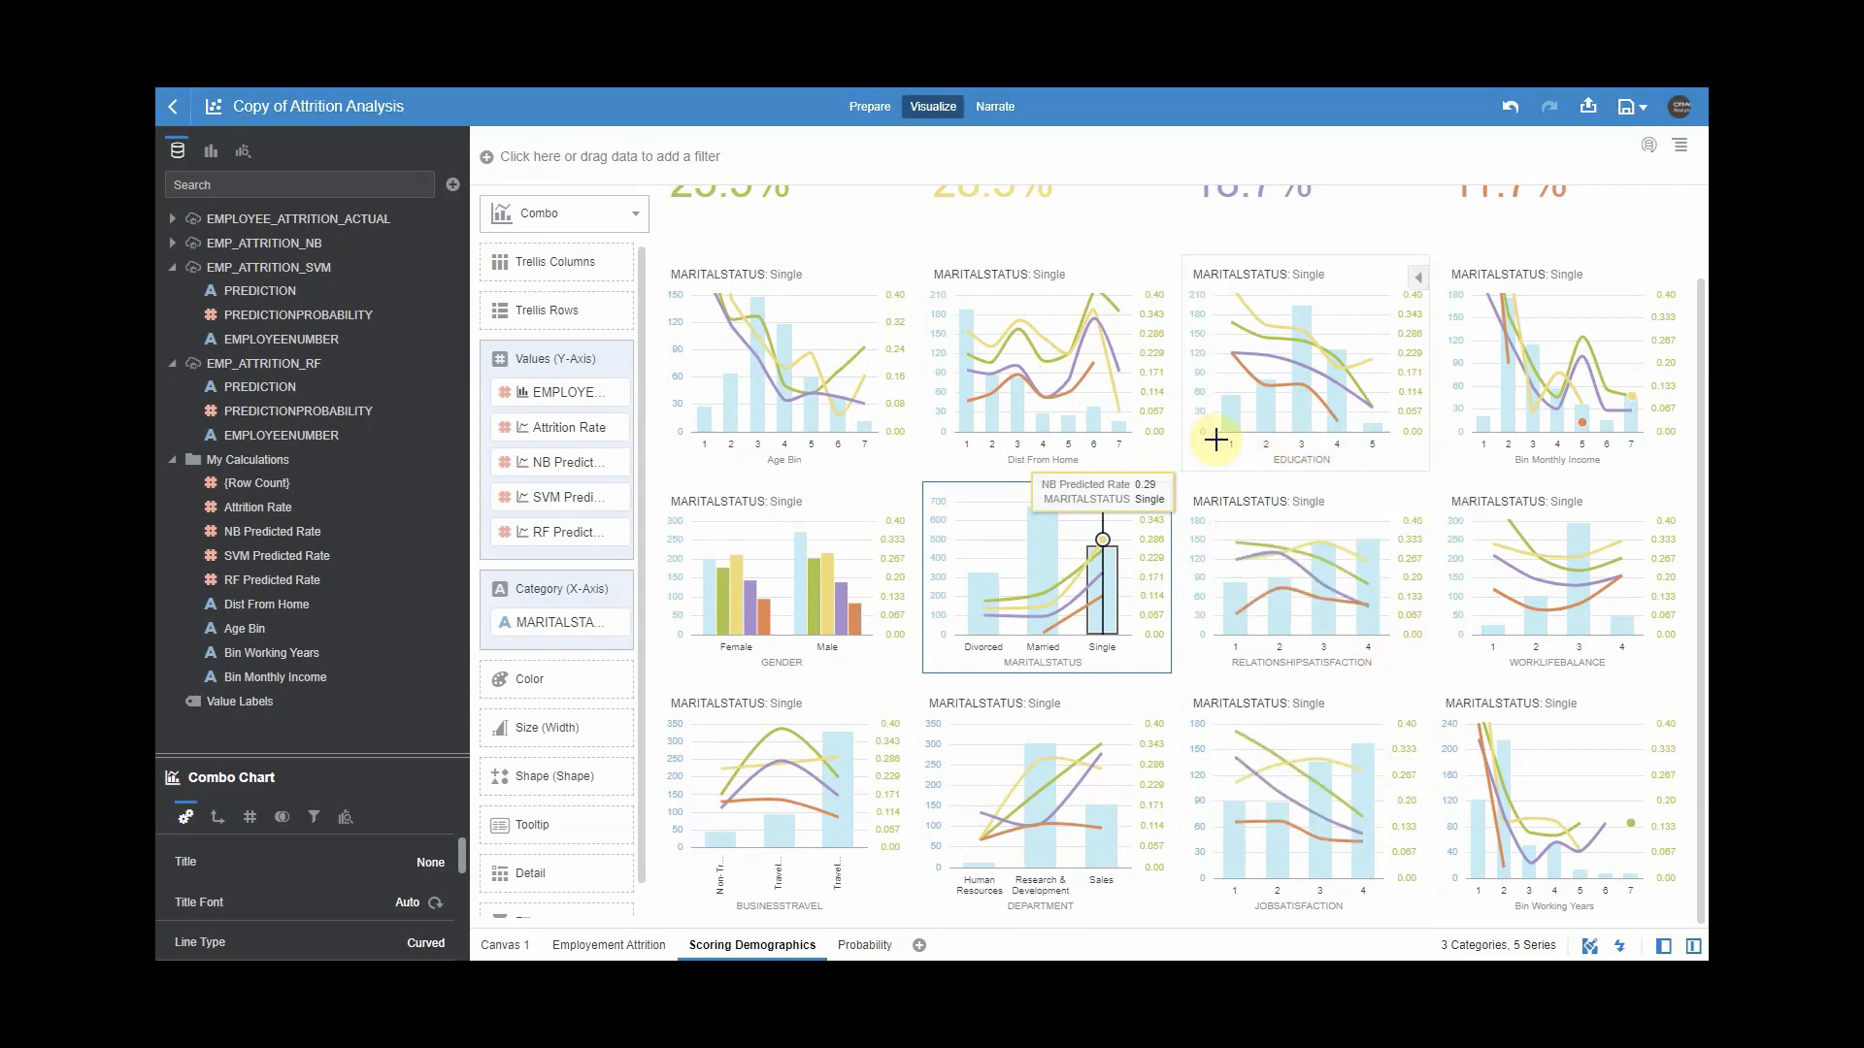
mouse_move(837, 763)
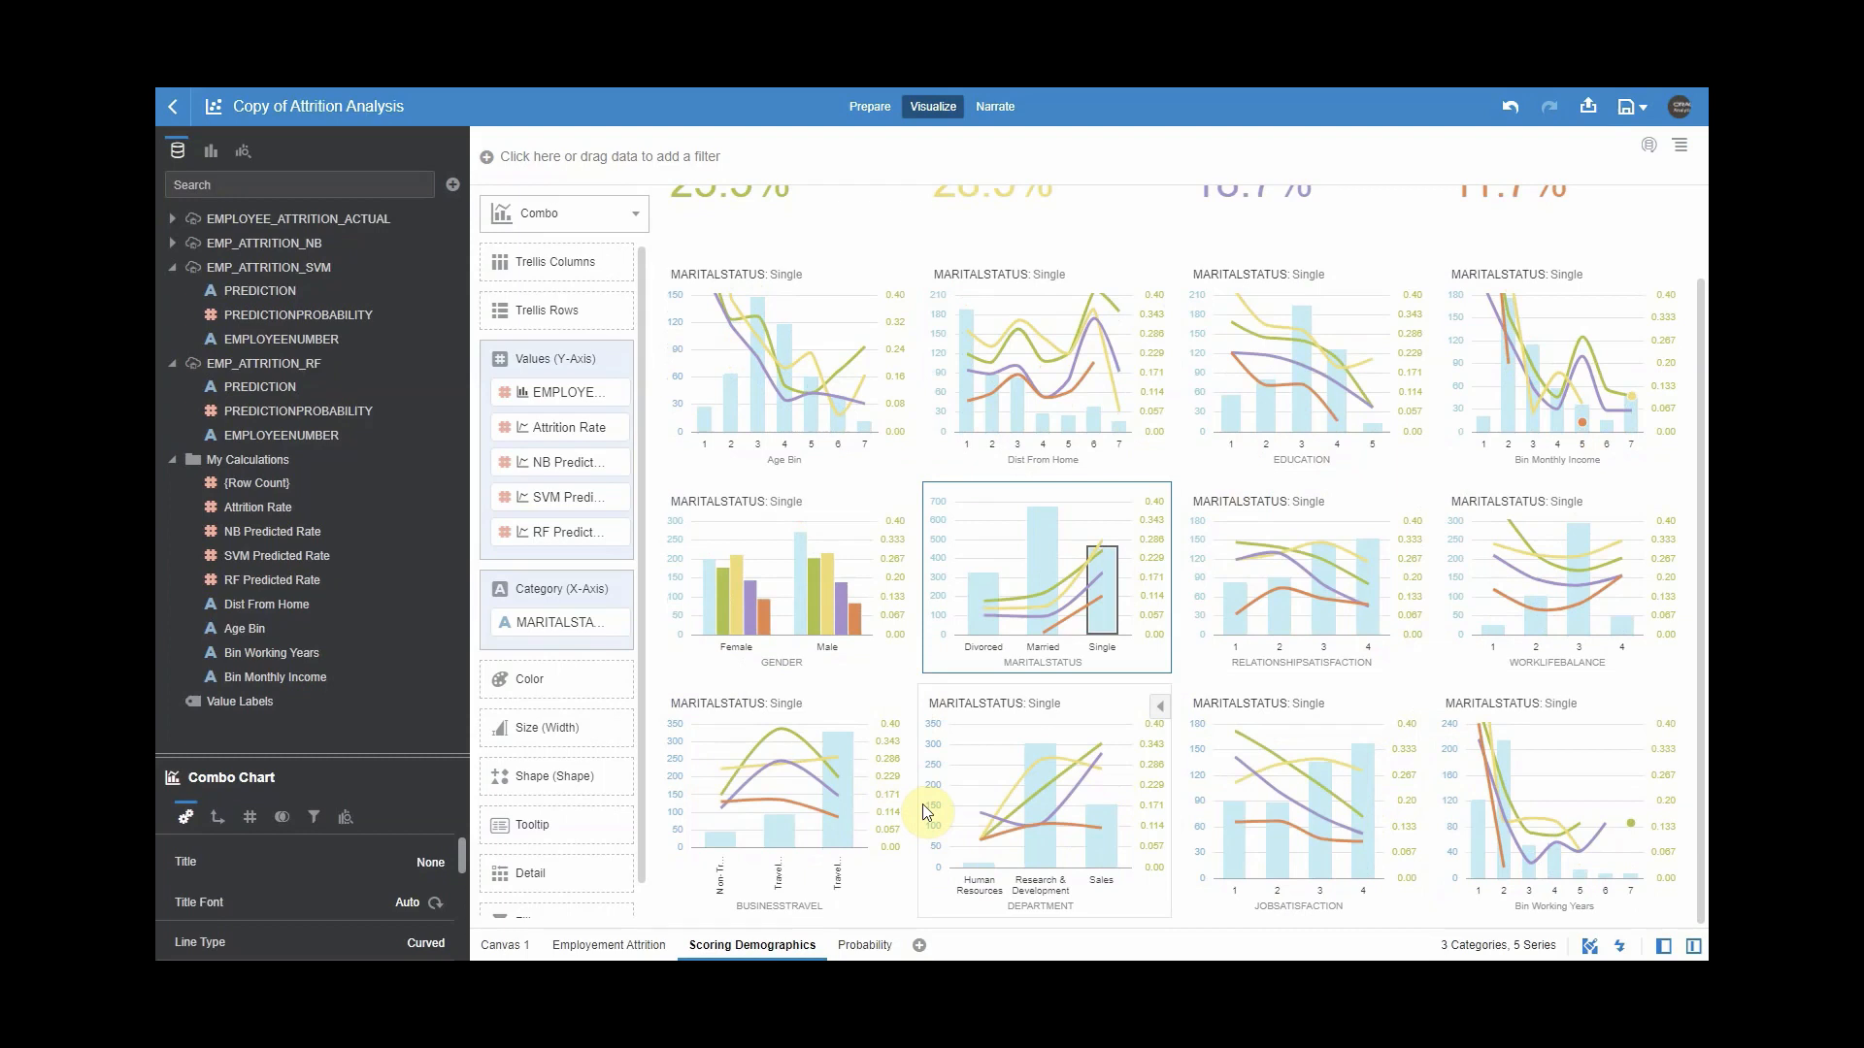
Maximize the MARITALSTATUS chart and remove RF, SVM and NB Predicted Rate and Attrition Rate from its values.
mouse_move(983, 629)
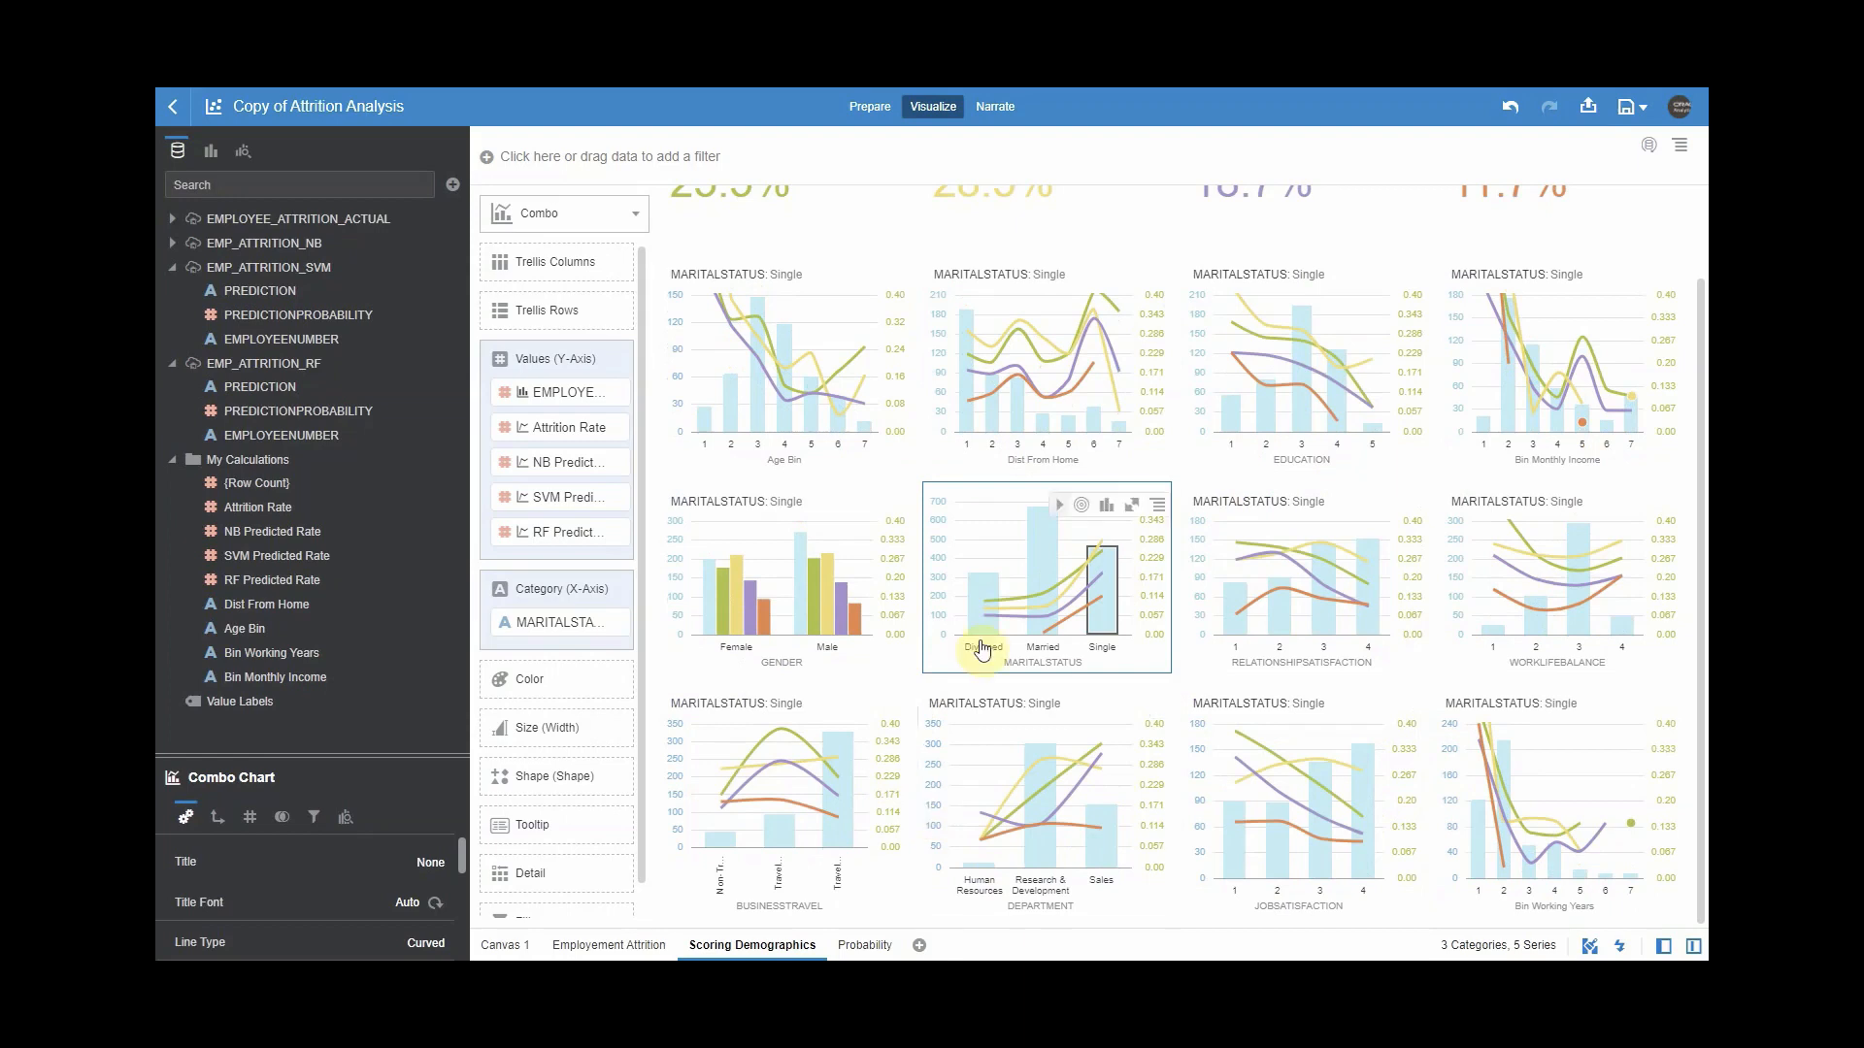
left_click(1136, 508)
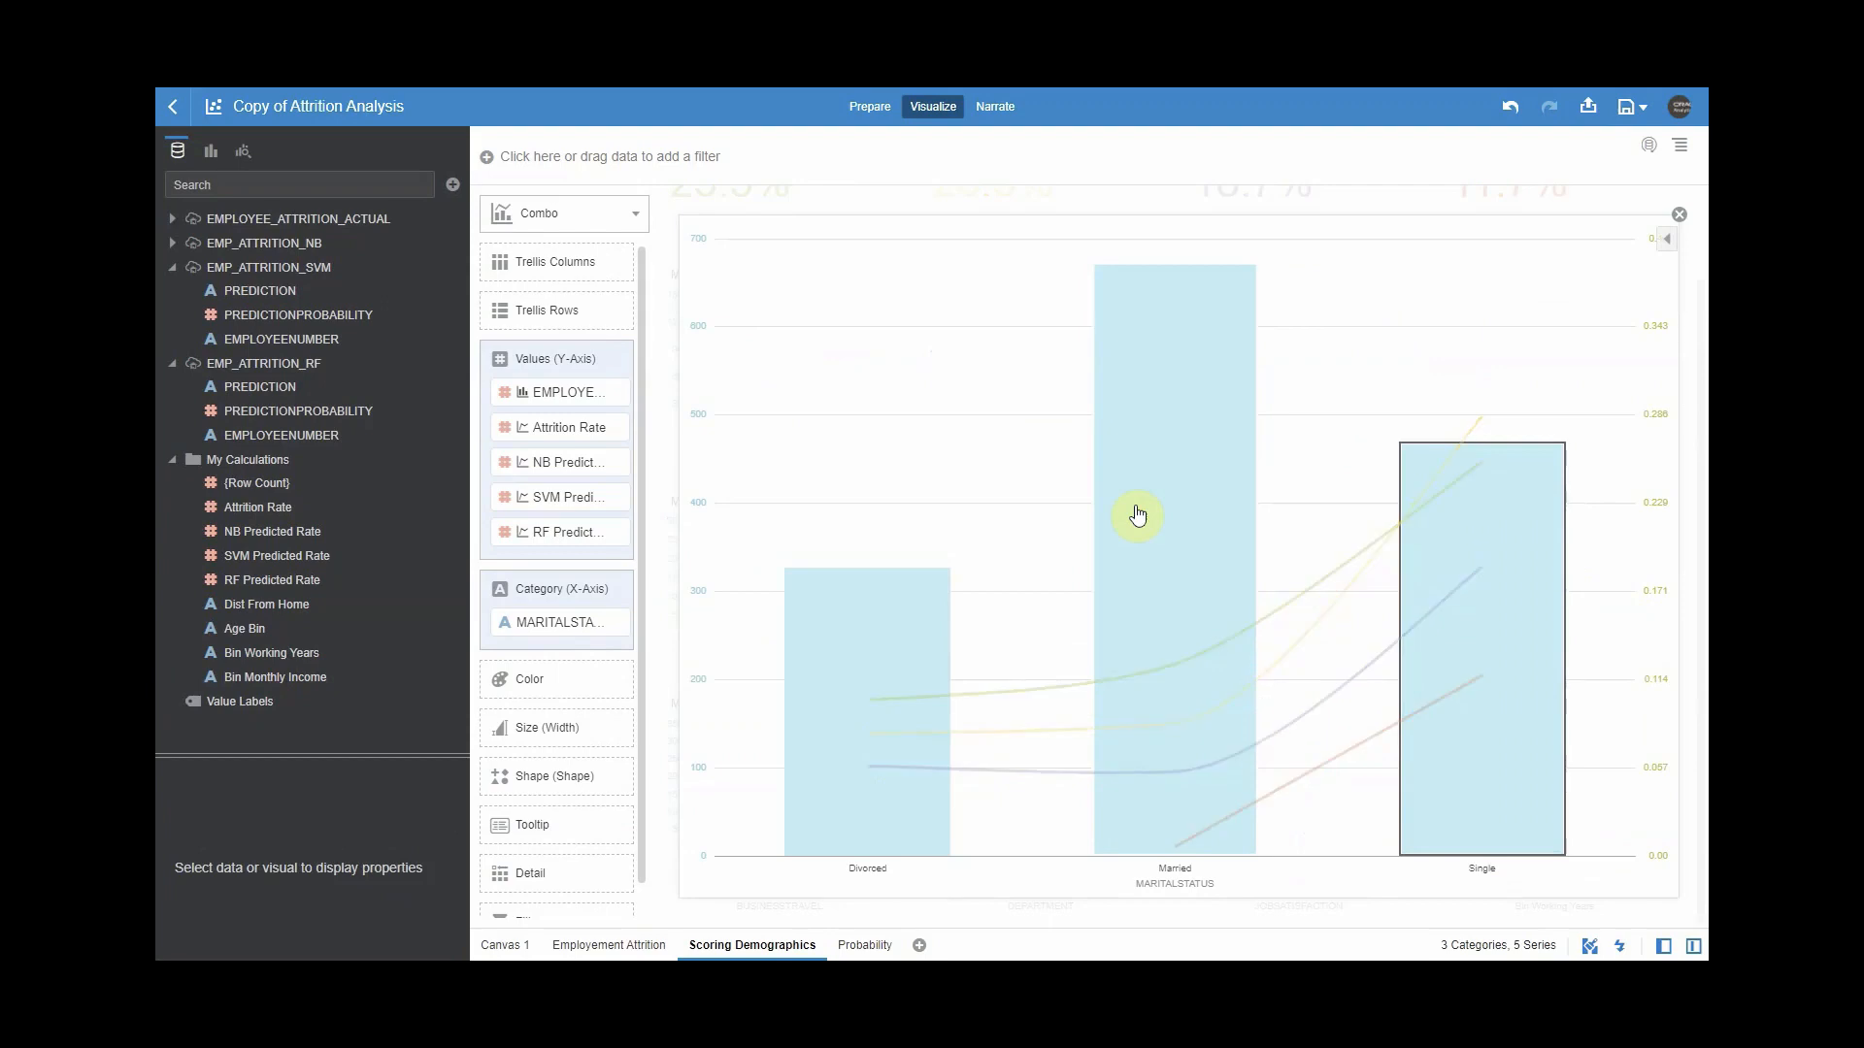
left_click(622, 533)
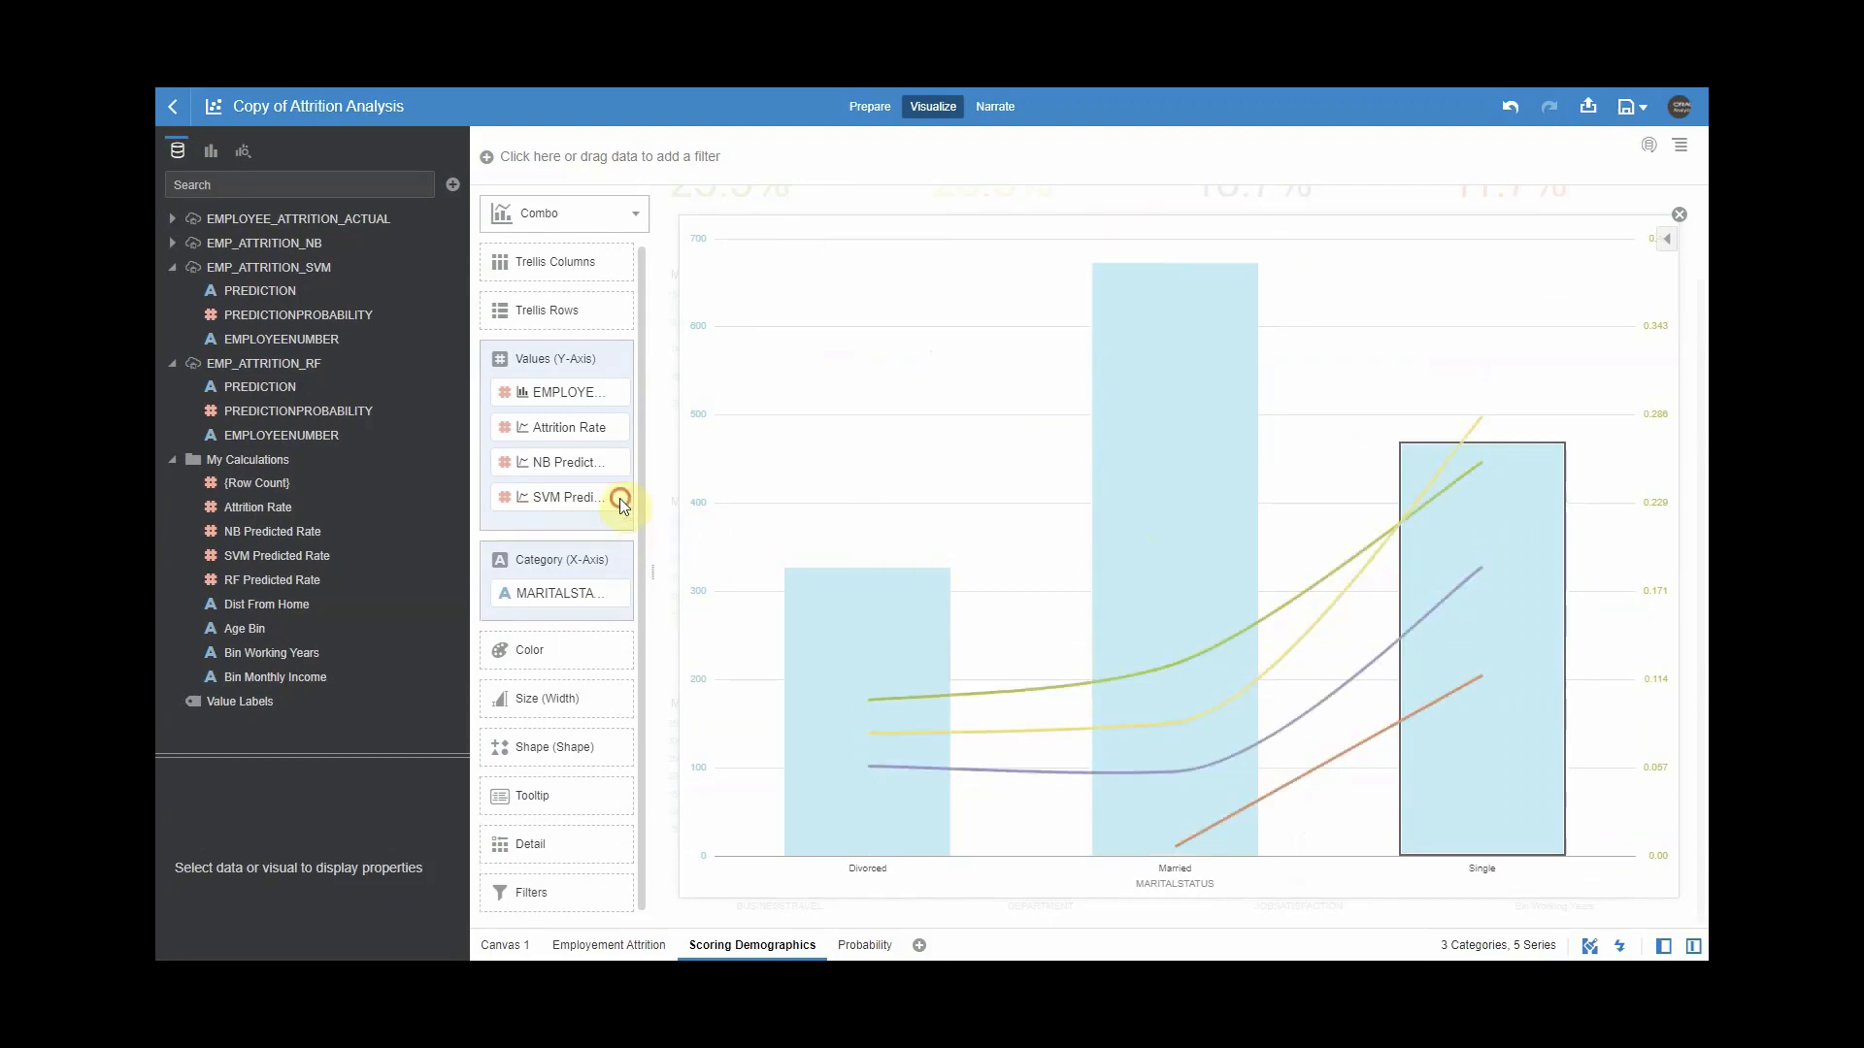
left_click(620, 498)
left_click(627, 461)
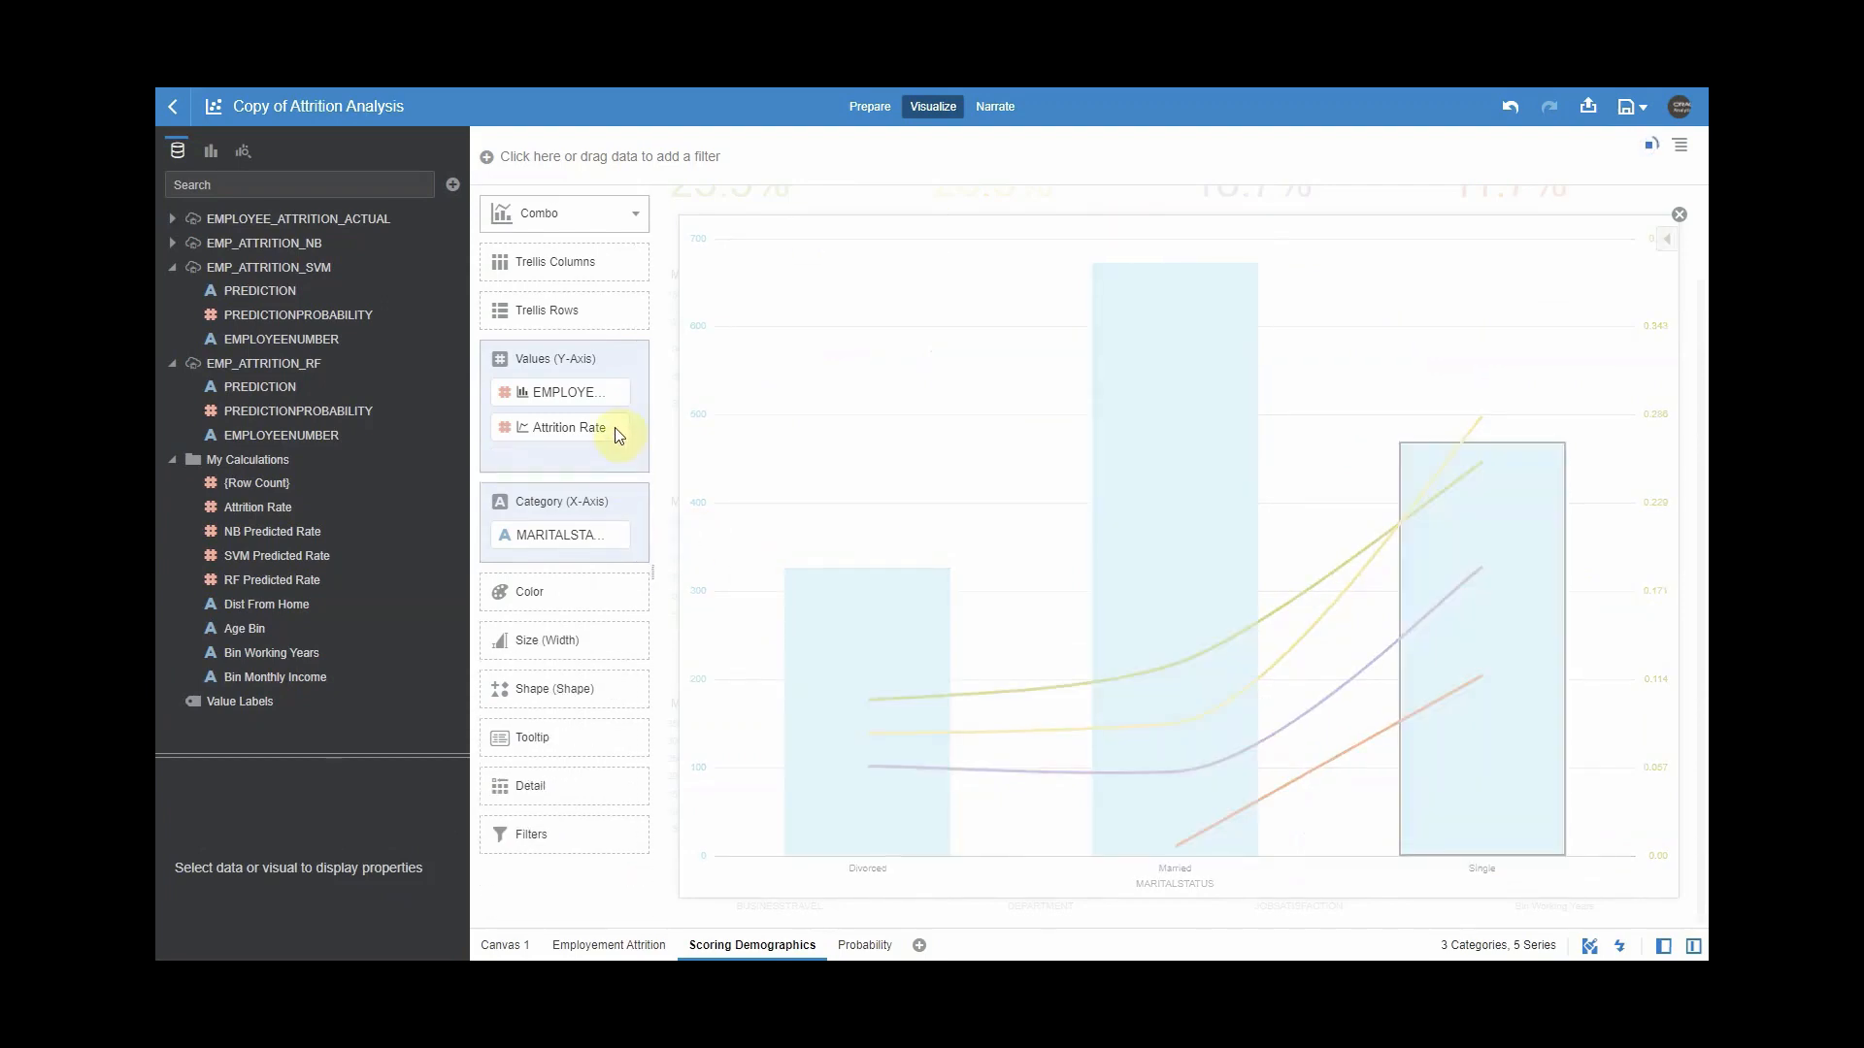
left_click(623, 427)
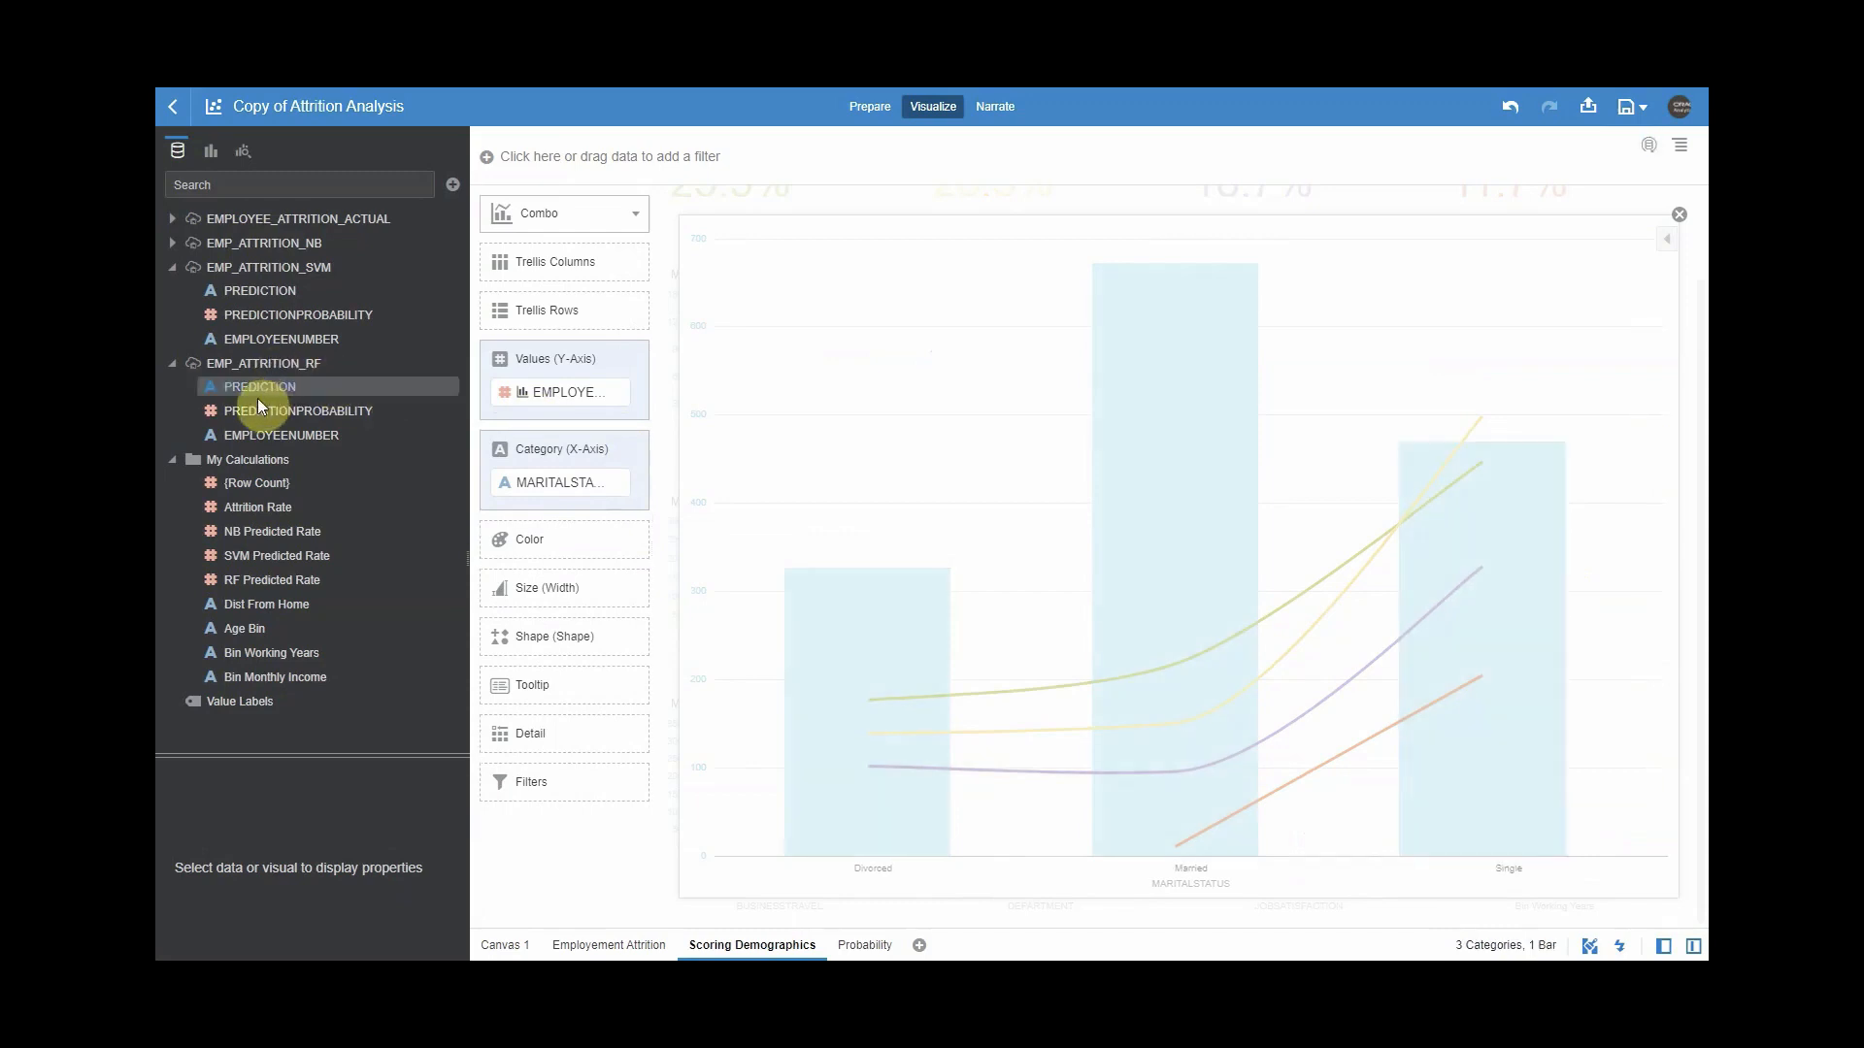
Add PREDICTIONPROBABILITY from EMP_ATTRITION_SVM to the MARITALSTATUS chart on the Y2 axis, and restore the chart to its original size.
left_click(277, 318)
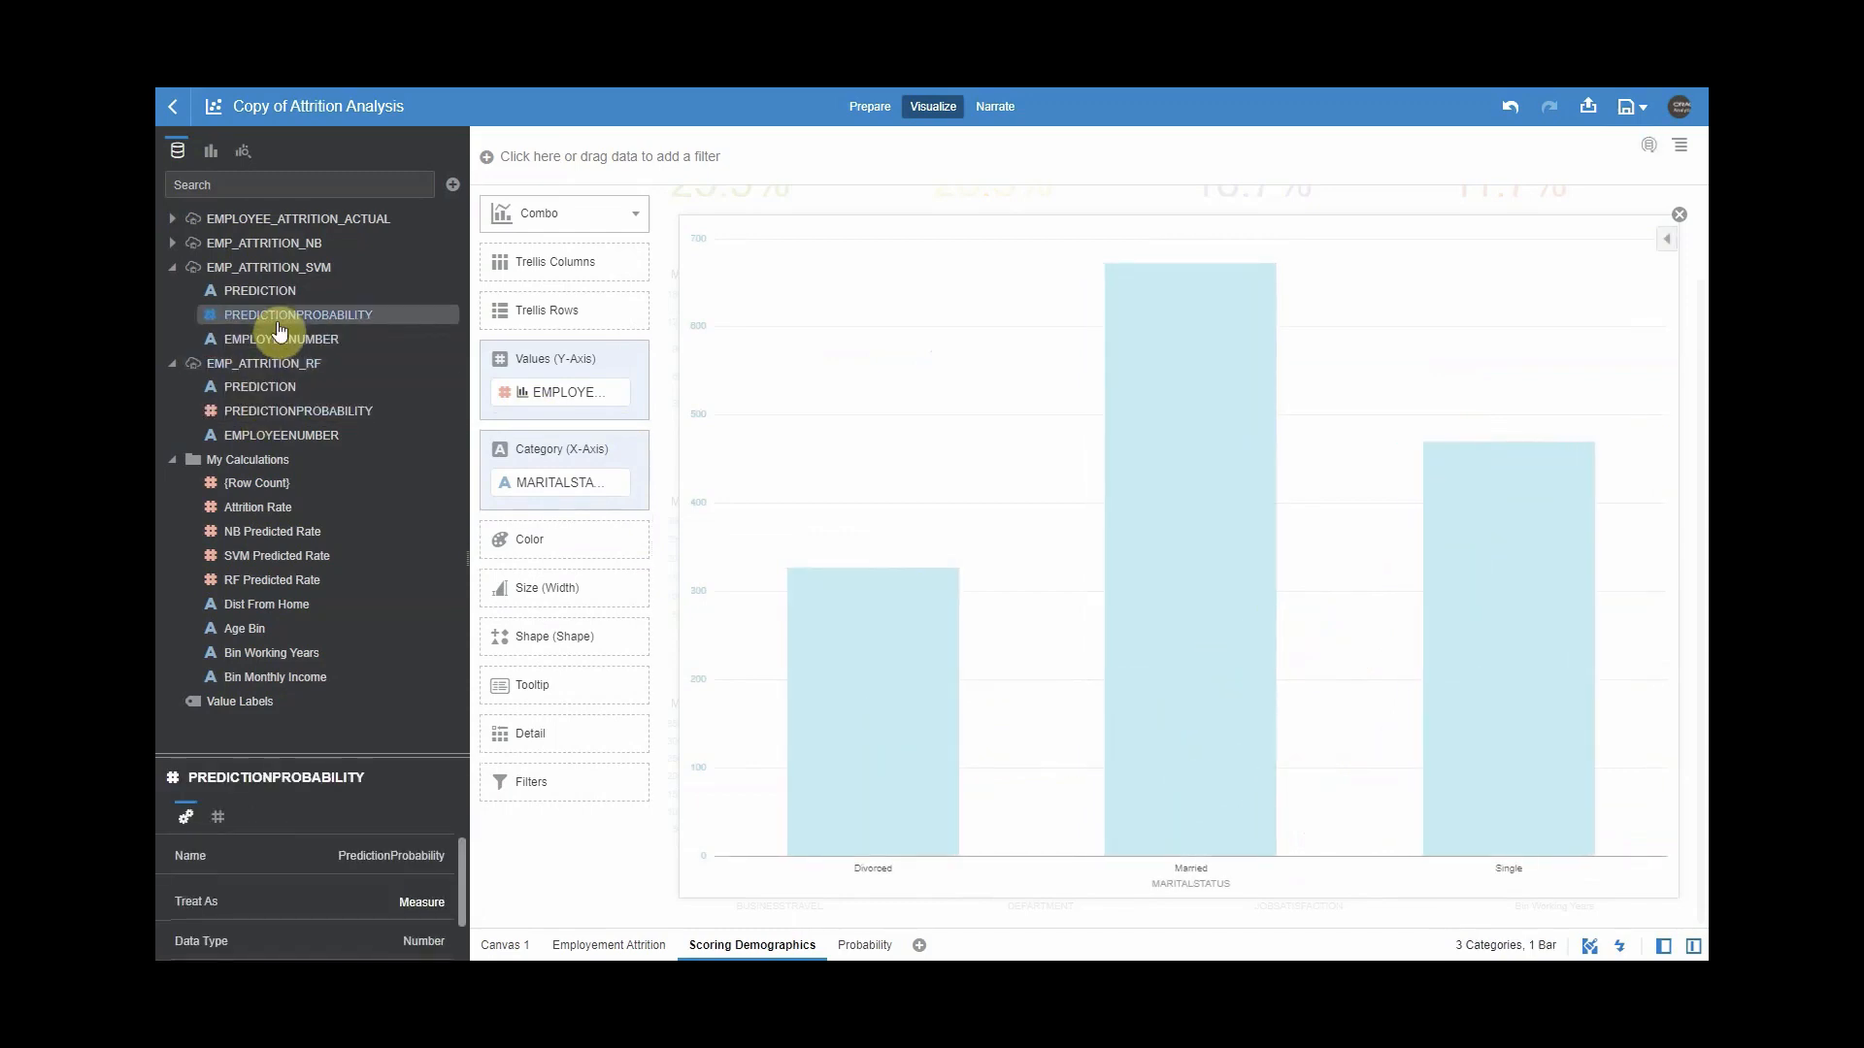
left_click_drag(279, 328, 535, 411)
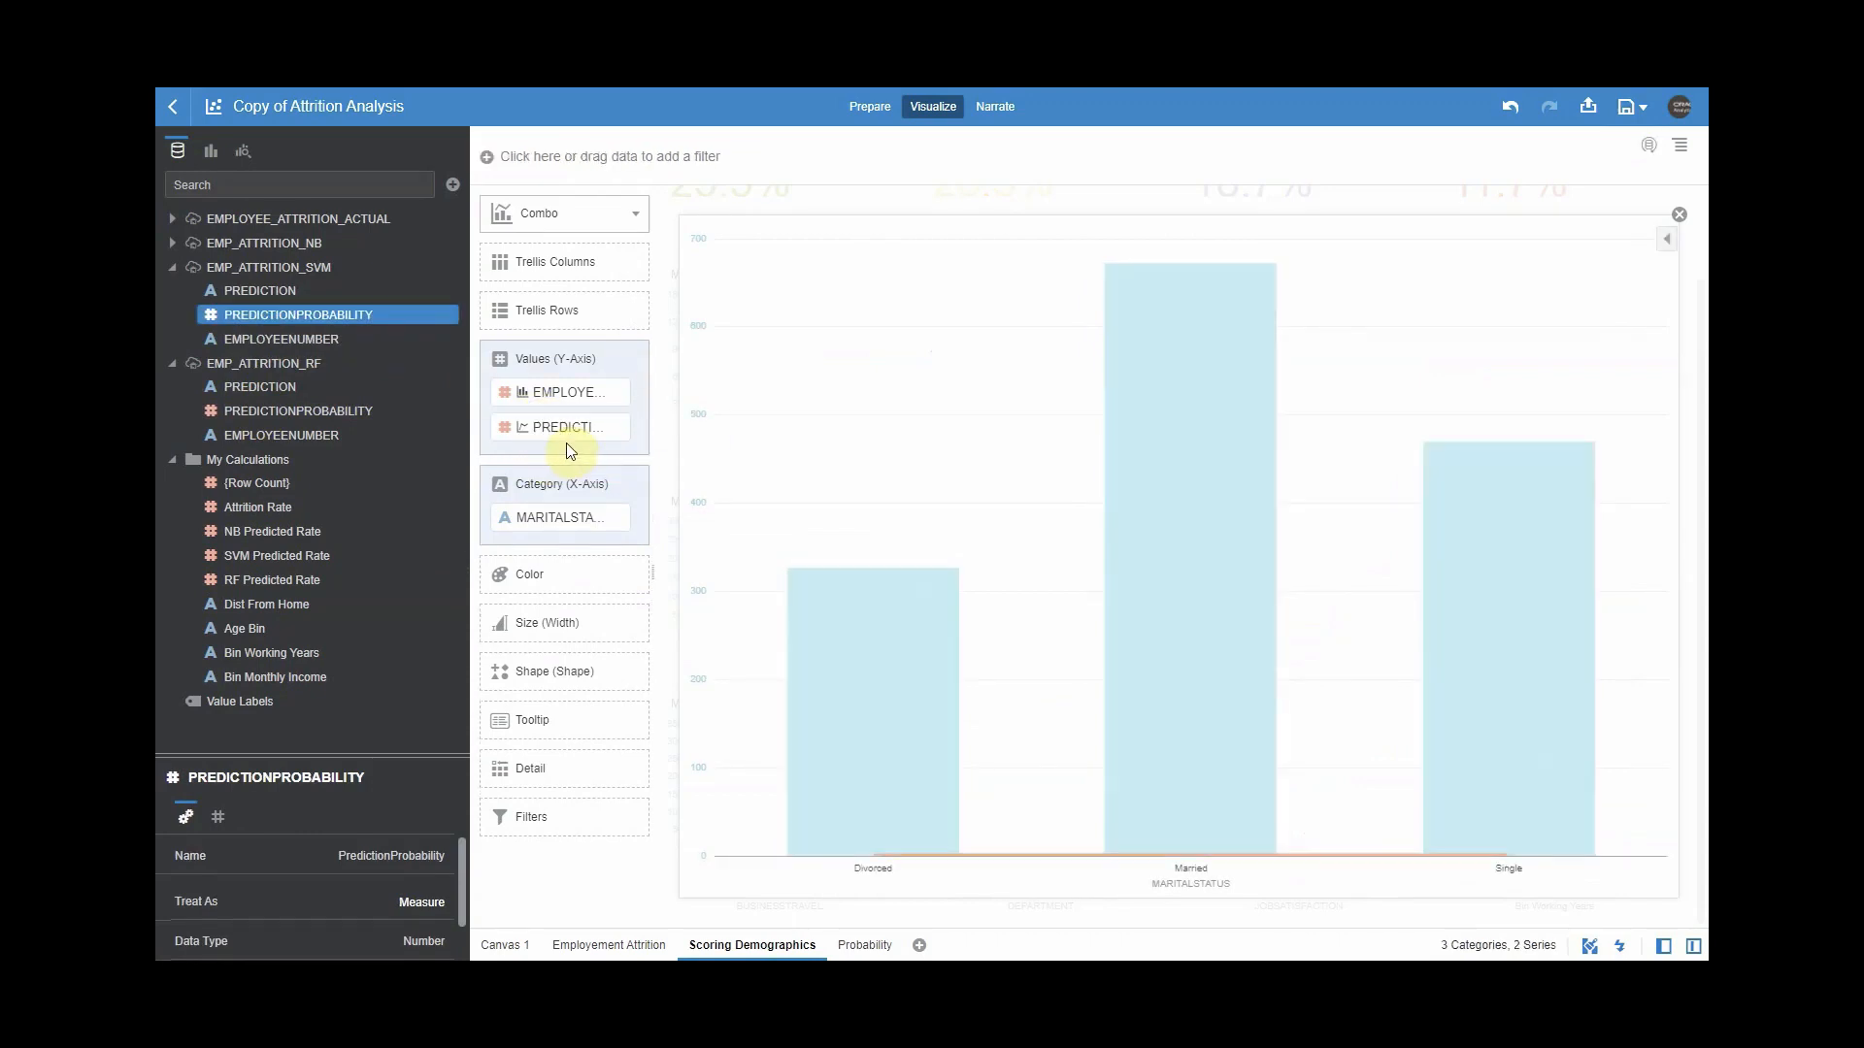
right_click(579, 419)
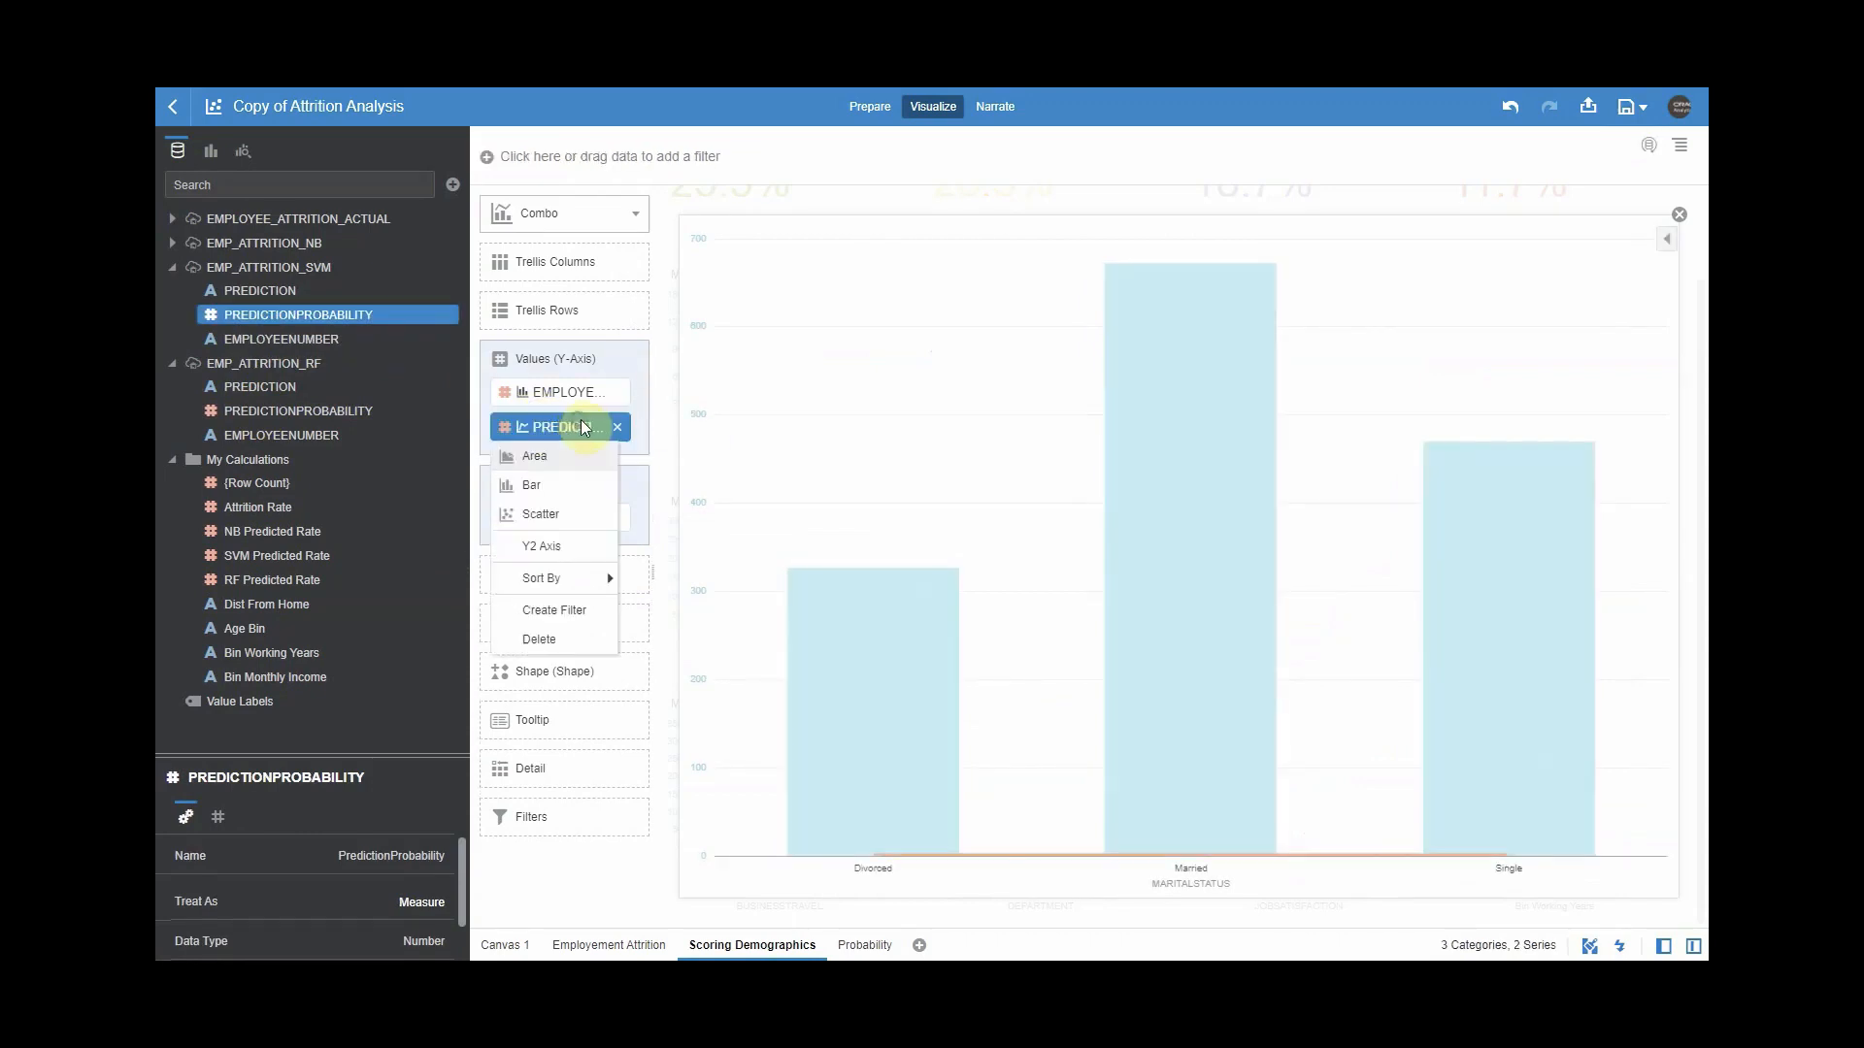
left_click(564, 547)
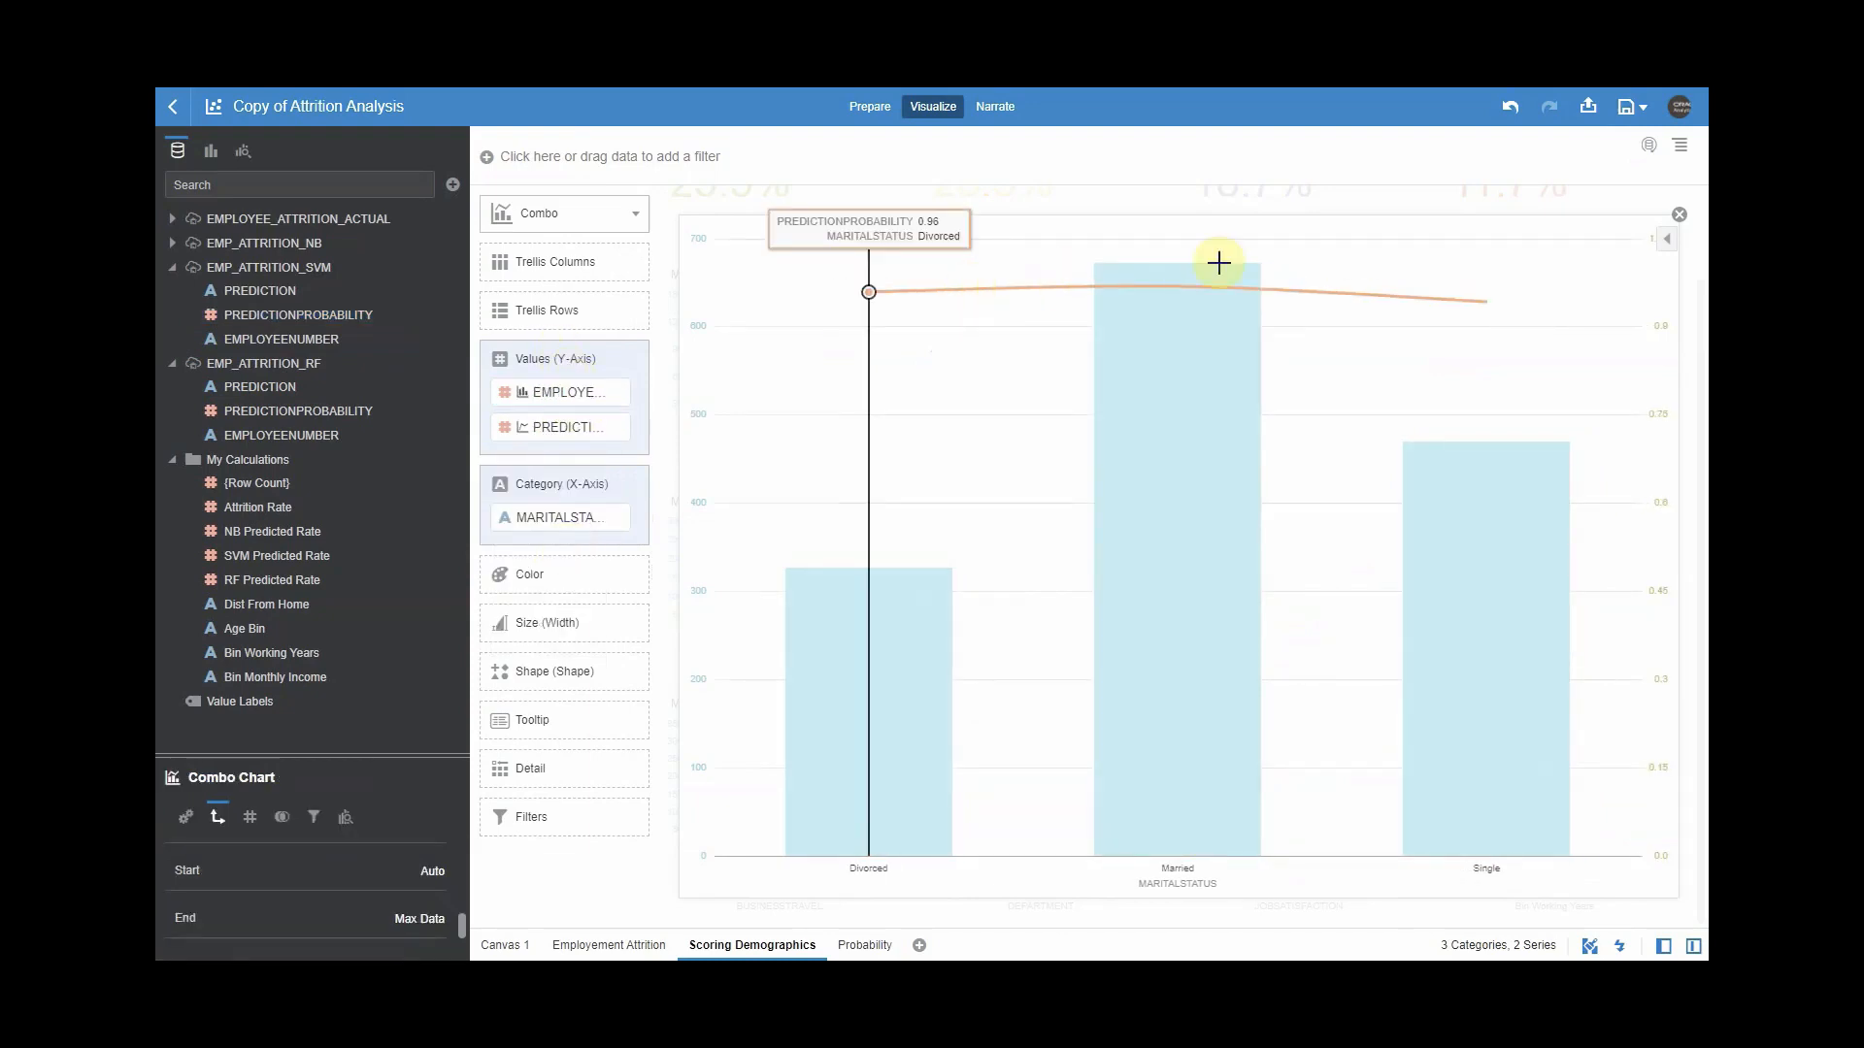
left_click(1677, 215)
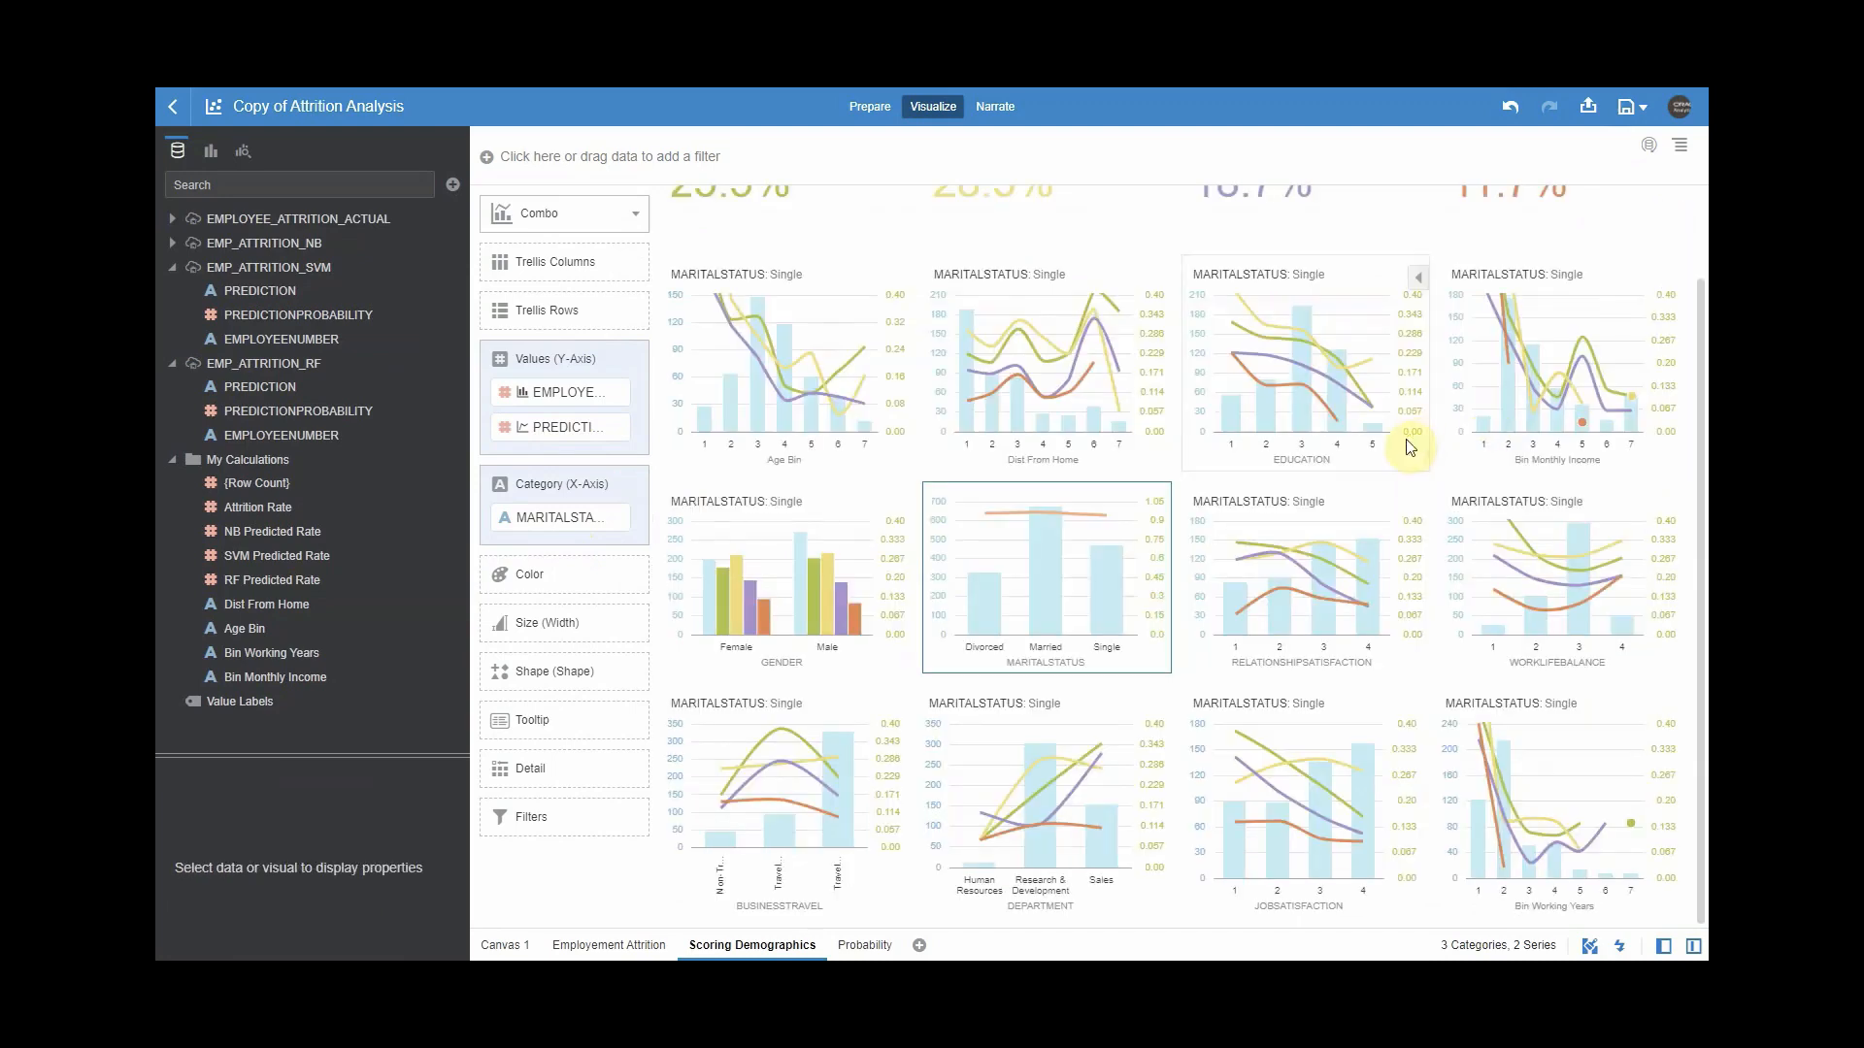
left_click(1110, 582)
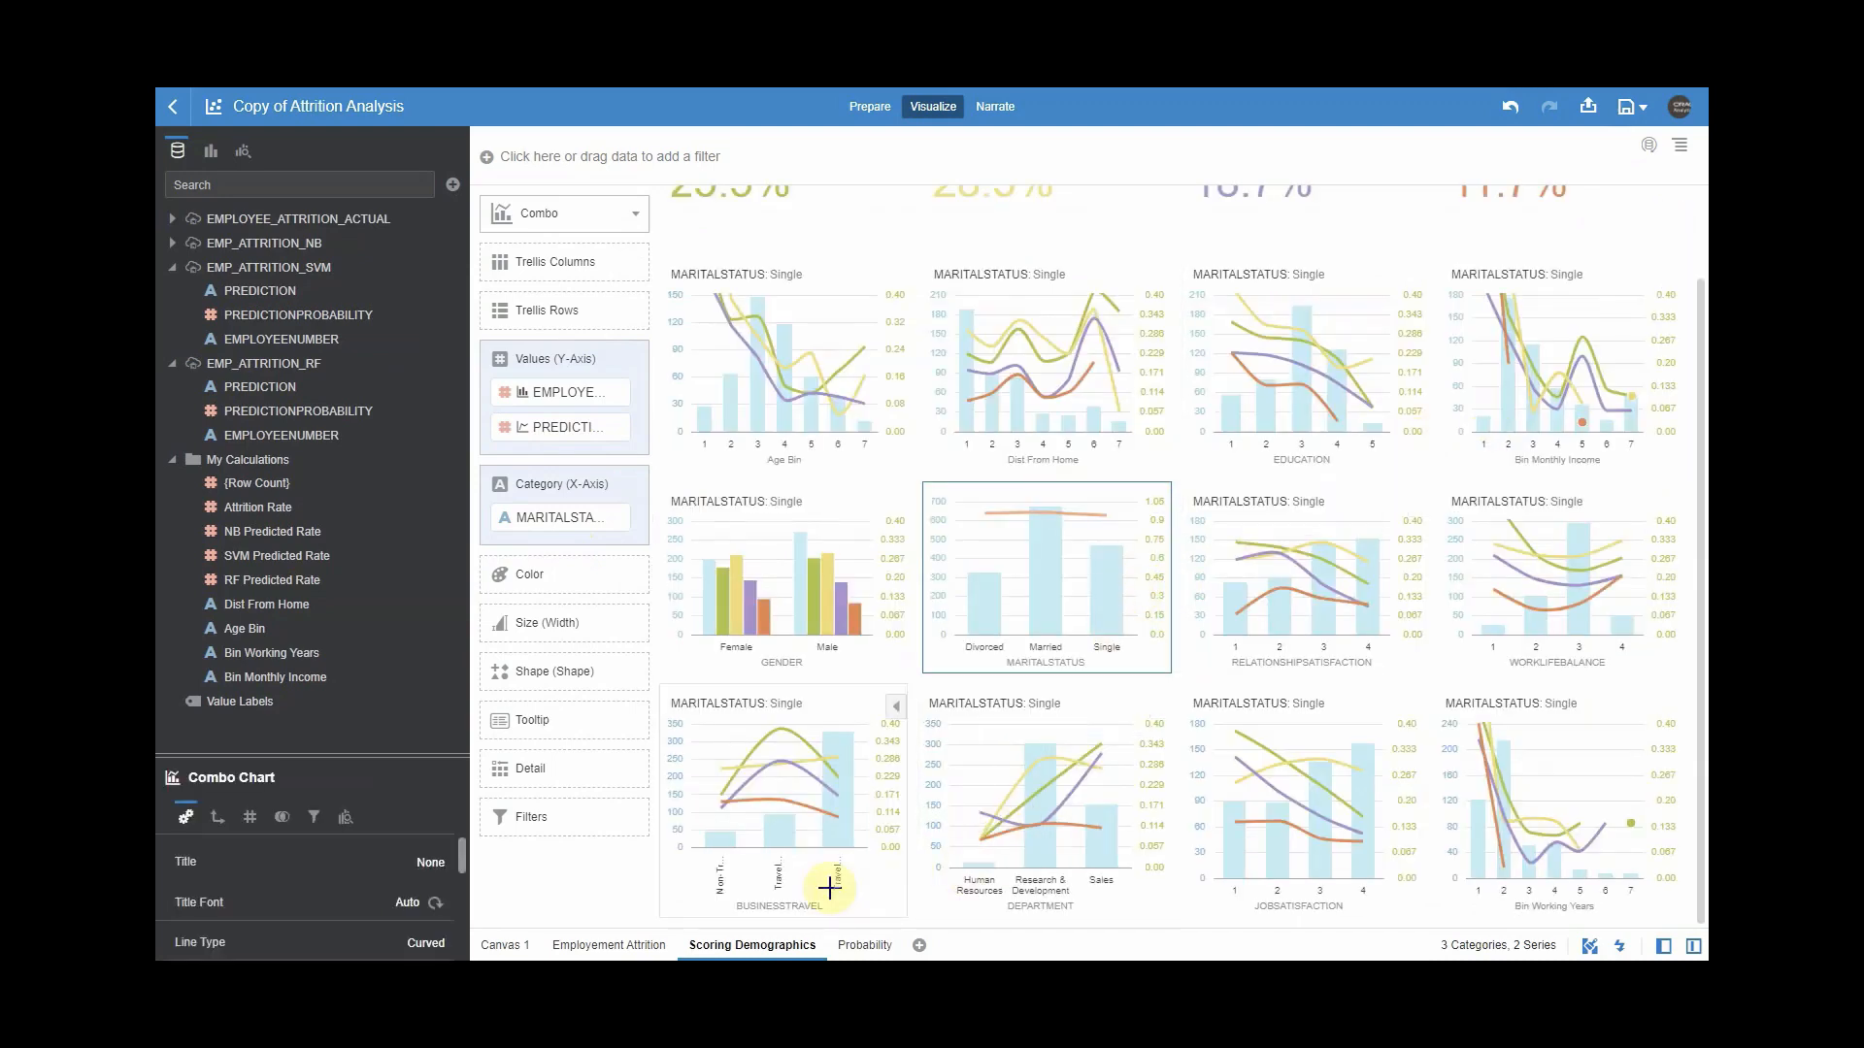
On the Probability canvas, use the MARITALSTATUS chart as a filter, select Single, and check the DEPARTMENT chart for Research & Development.
left_click(848, 946)
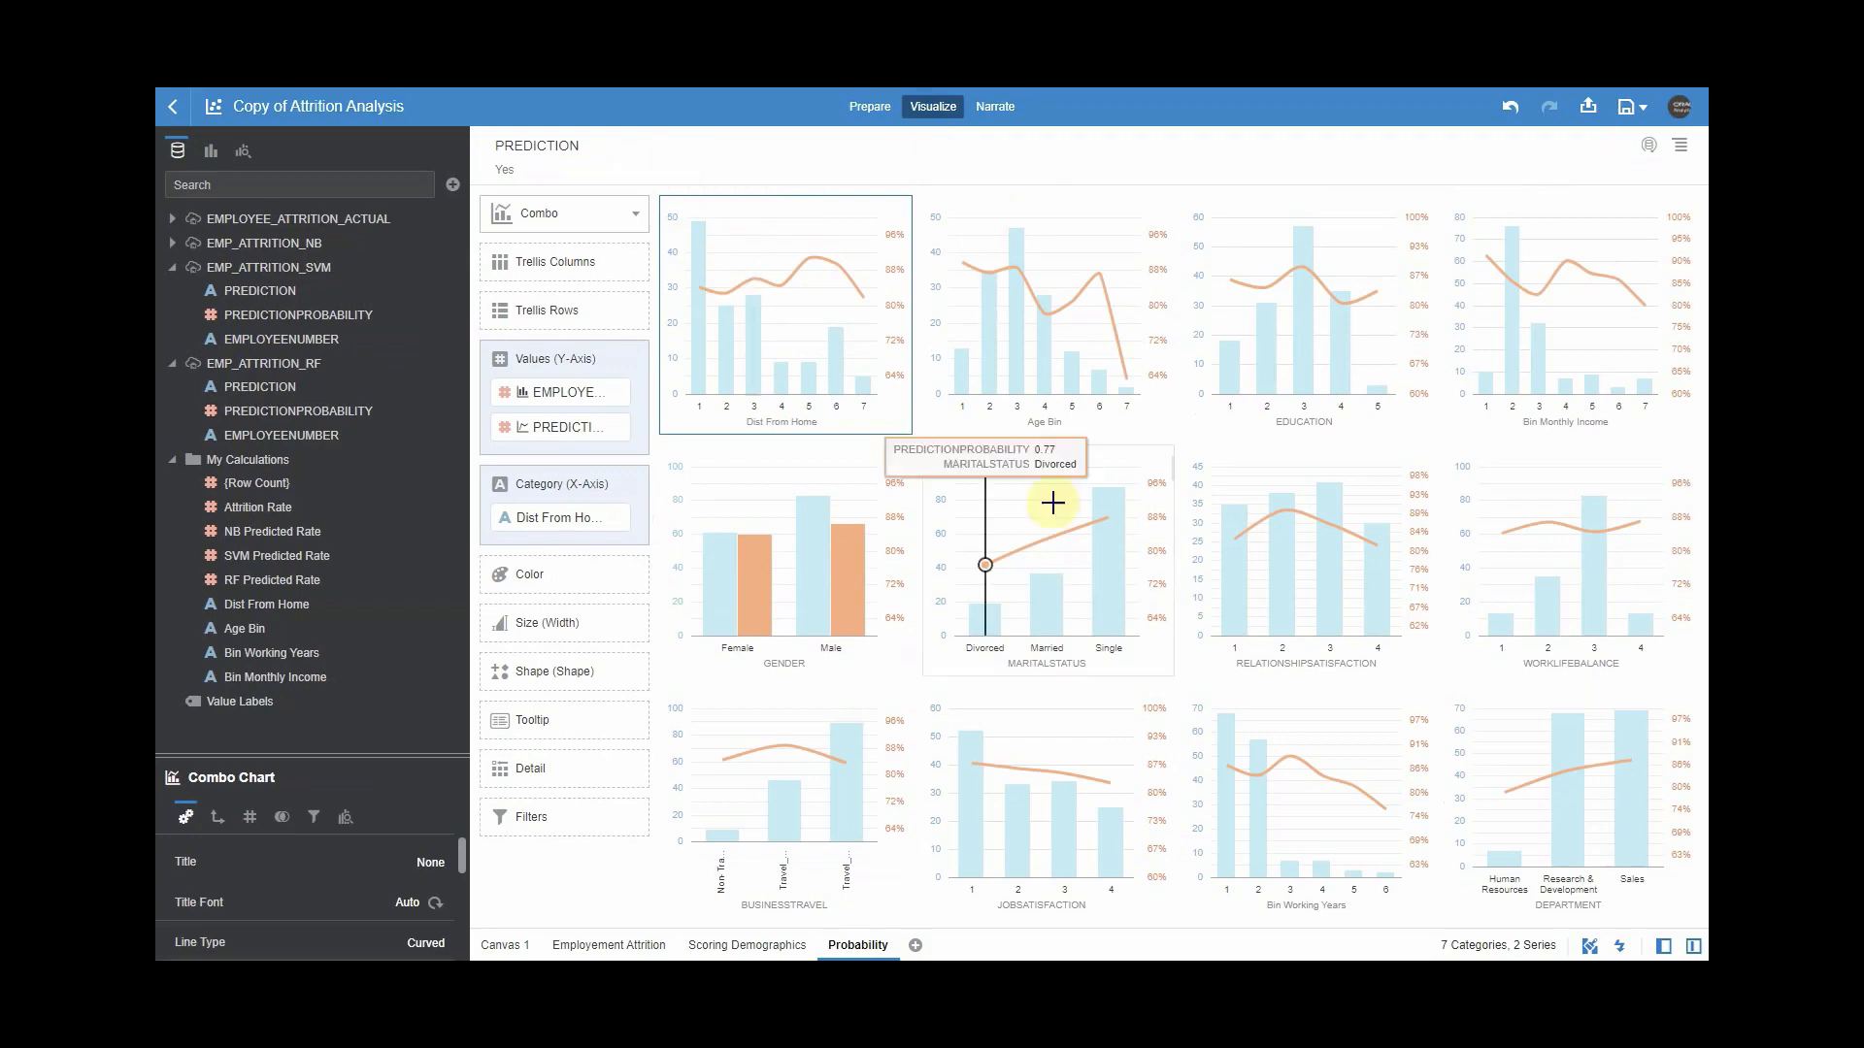
mouse_move(1109, 520)
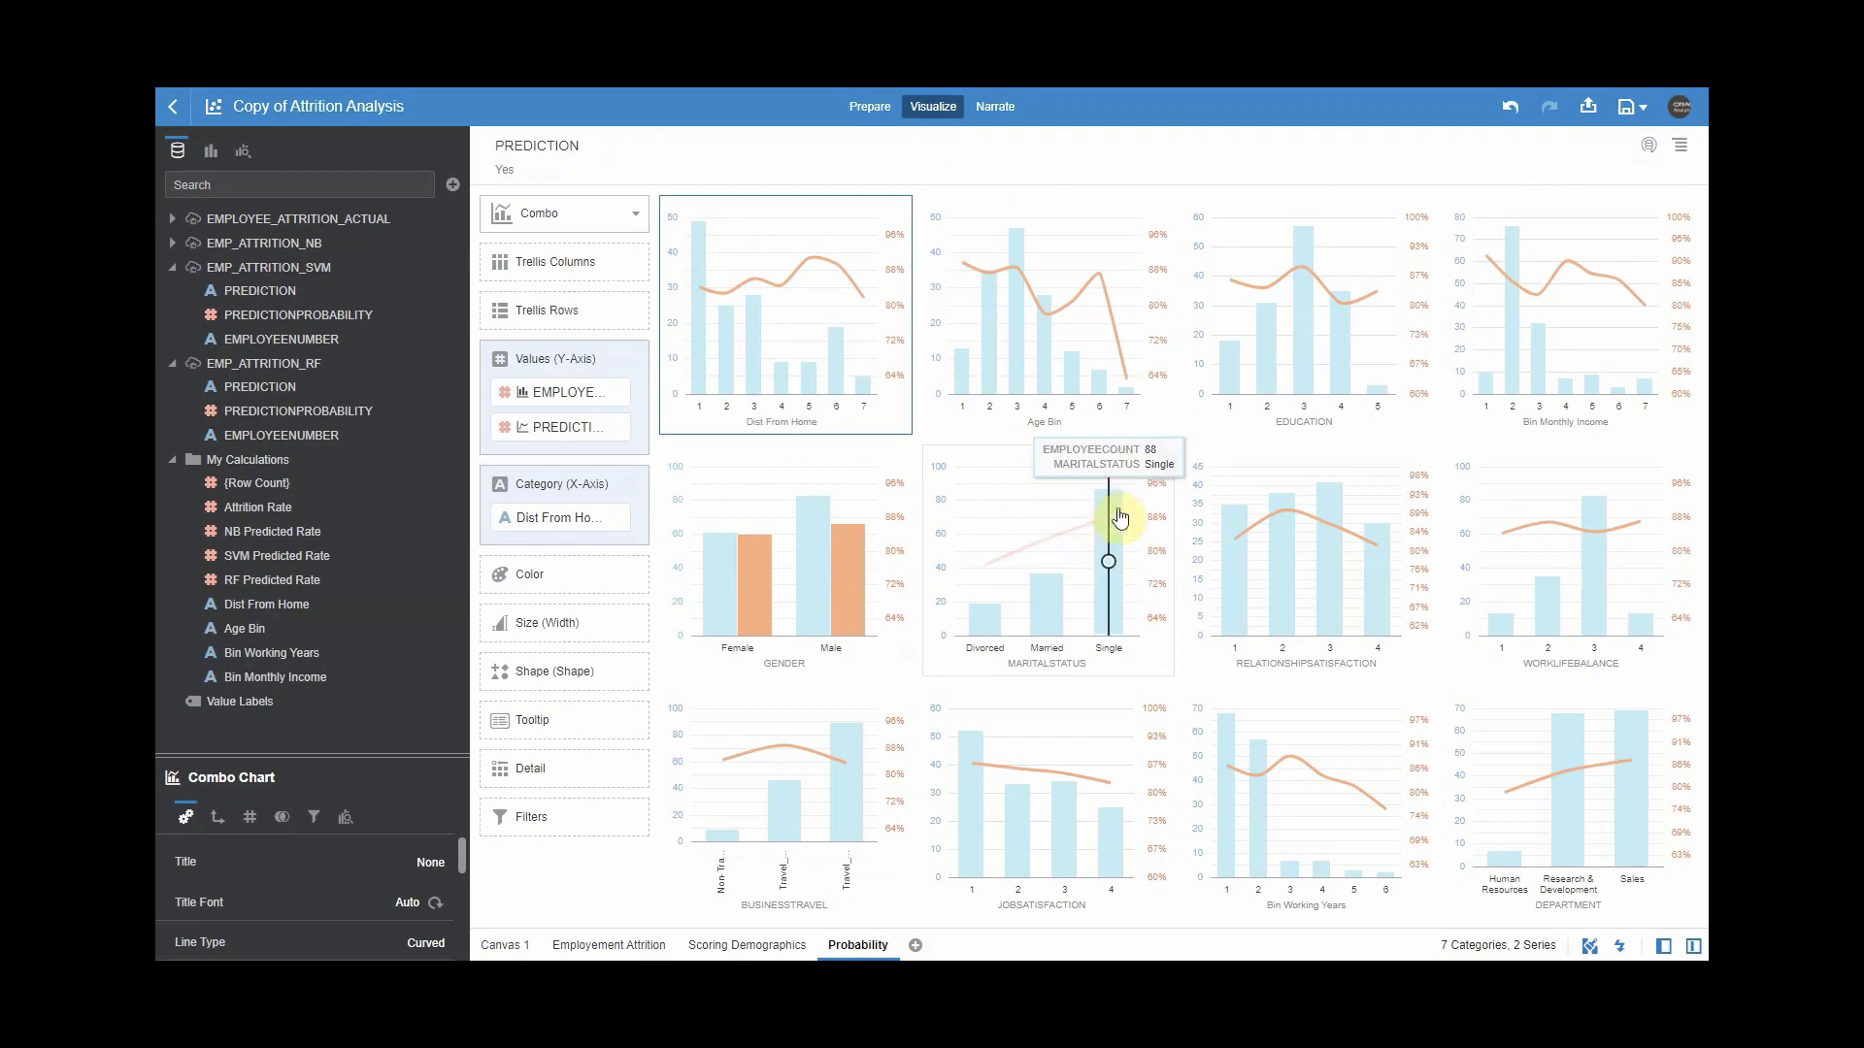
left_click(1061, 496)
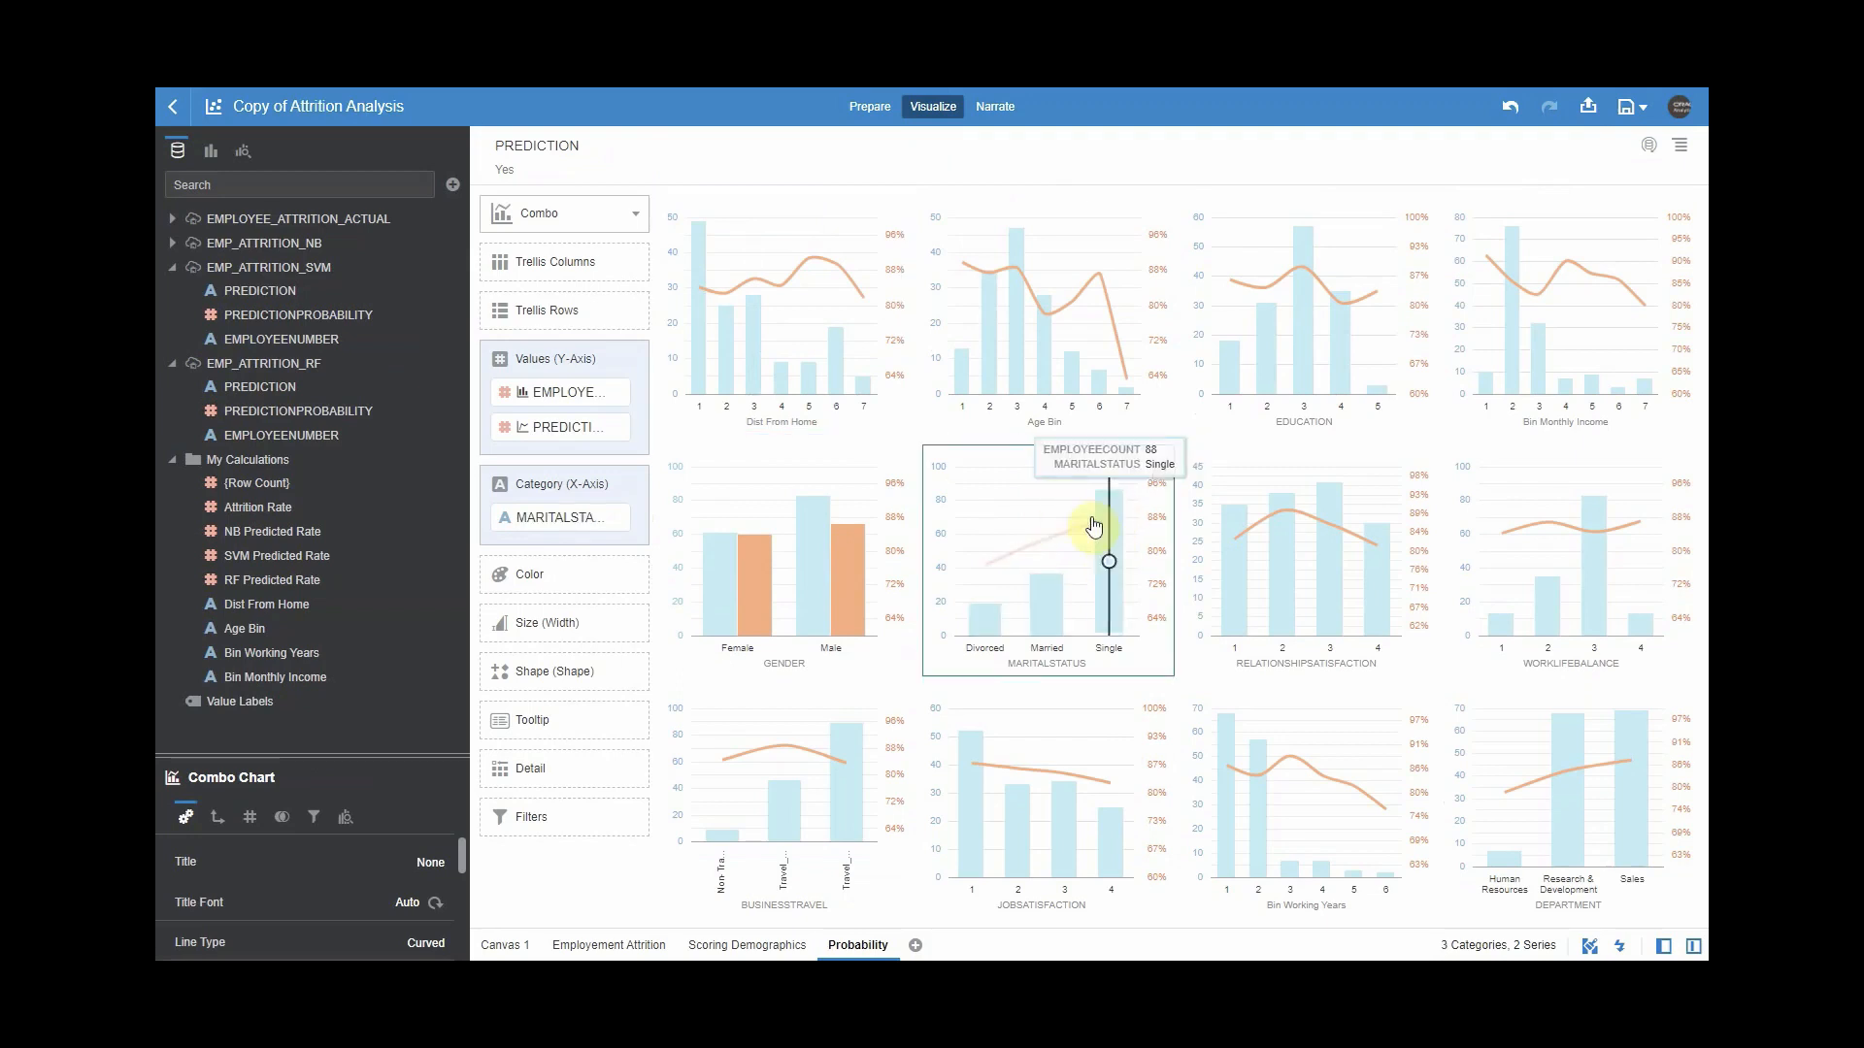
right_click(1065, 502)
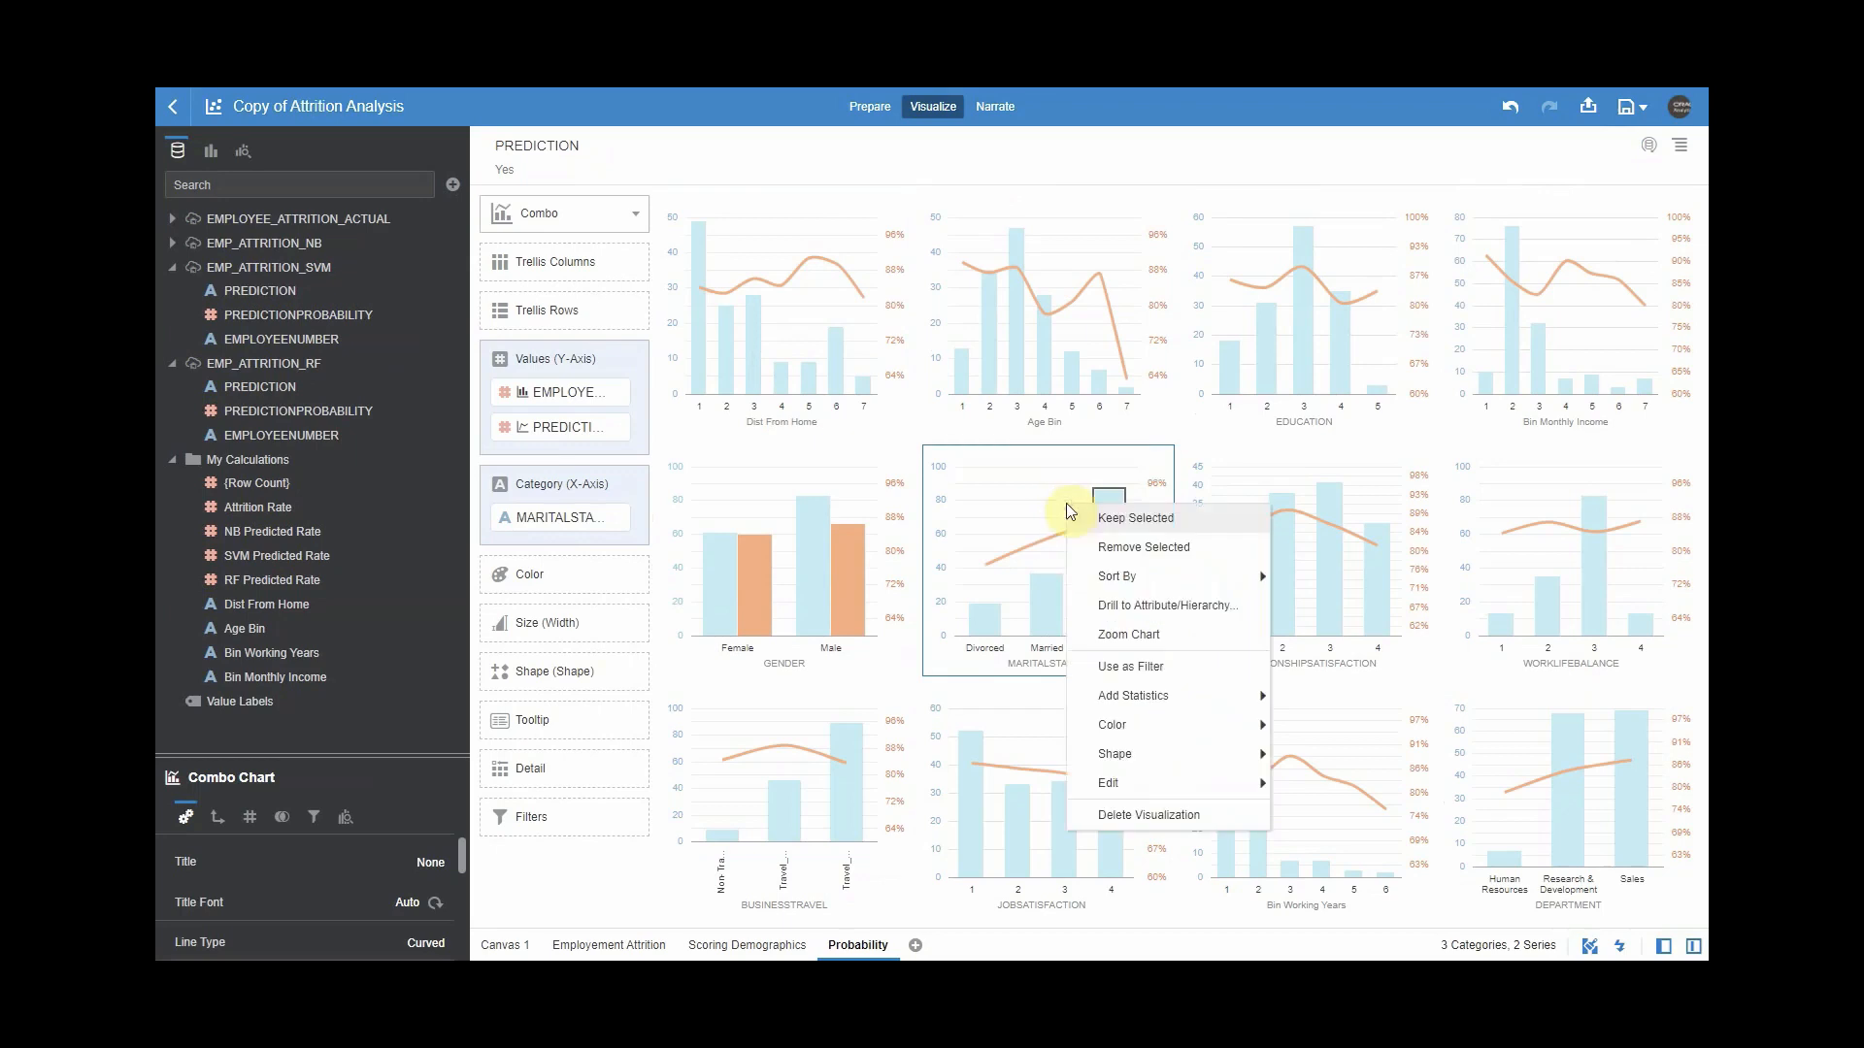
left_click(1152, 669)
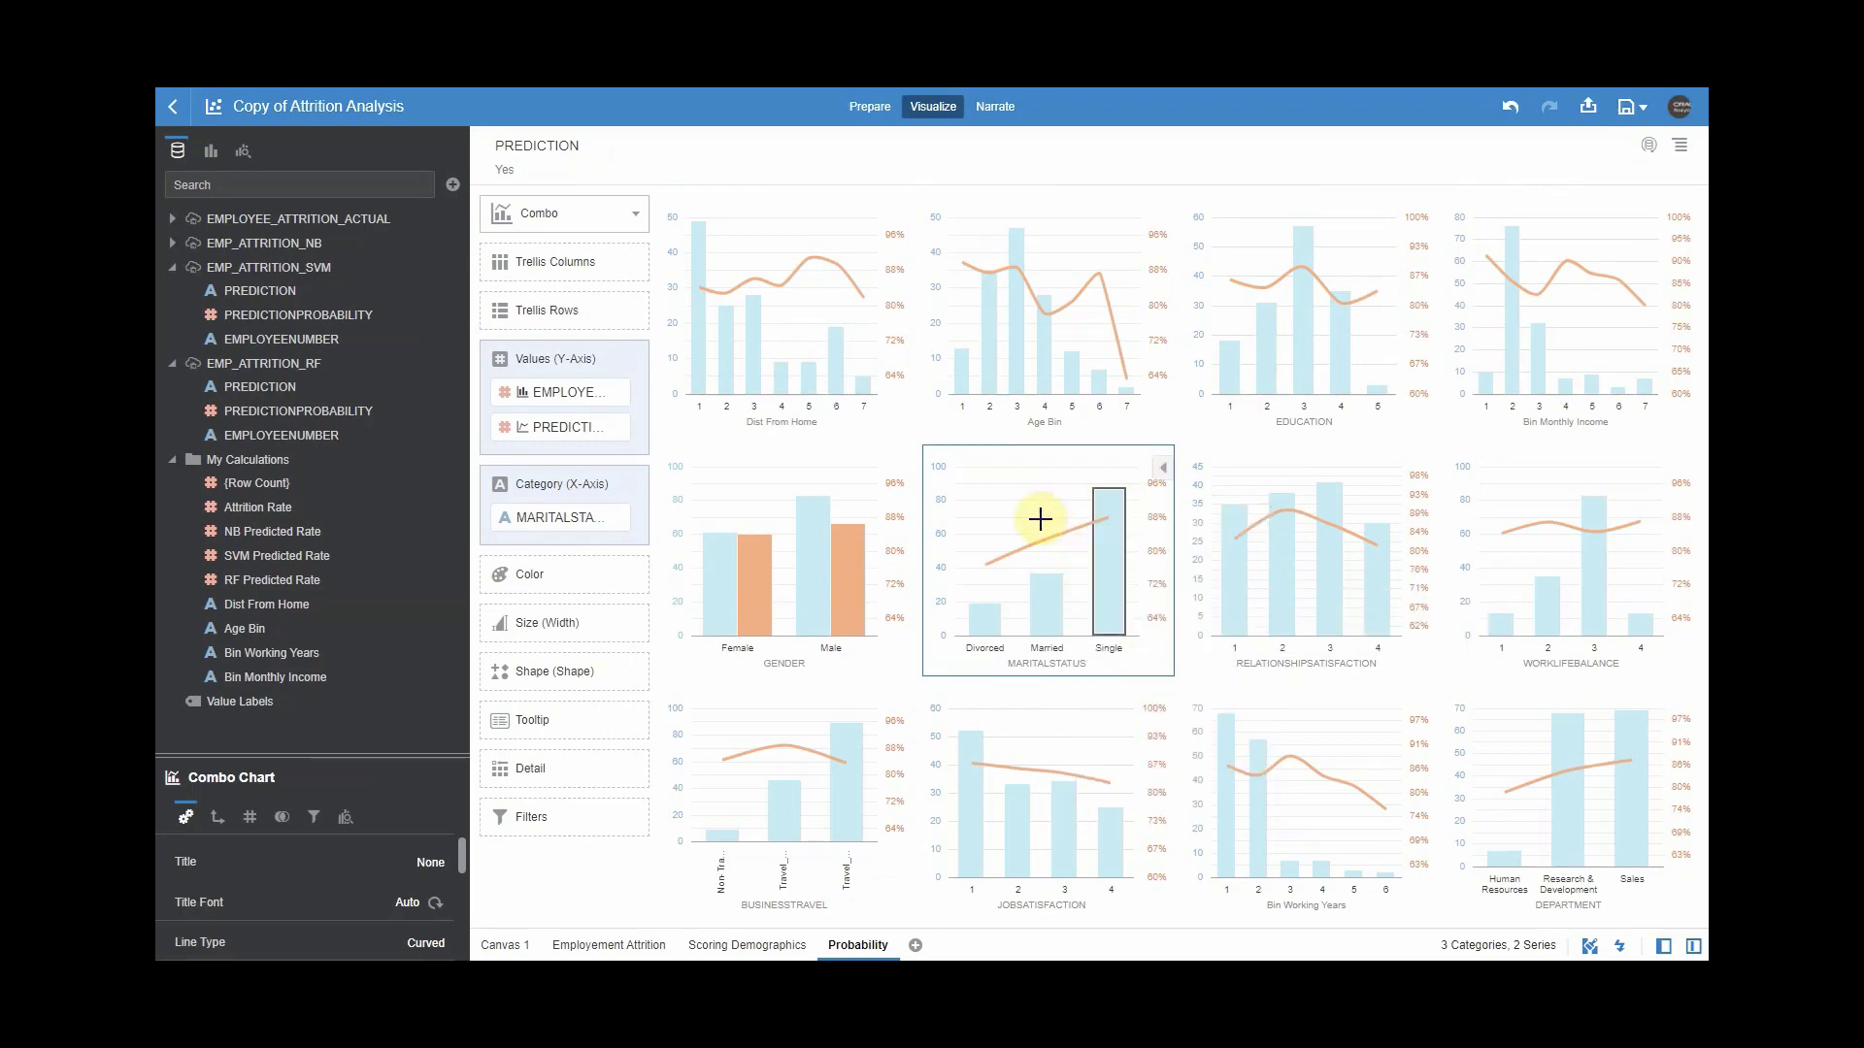
mouse_move(1108, 544)
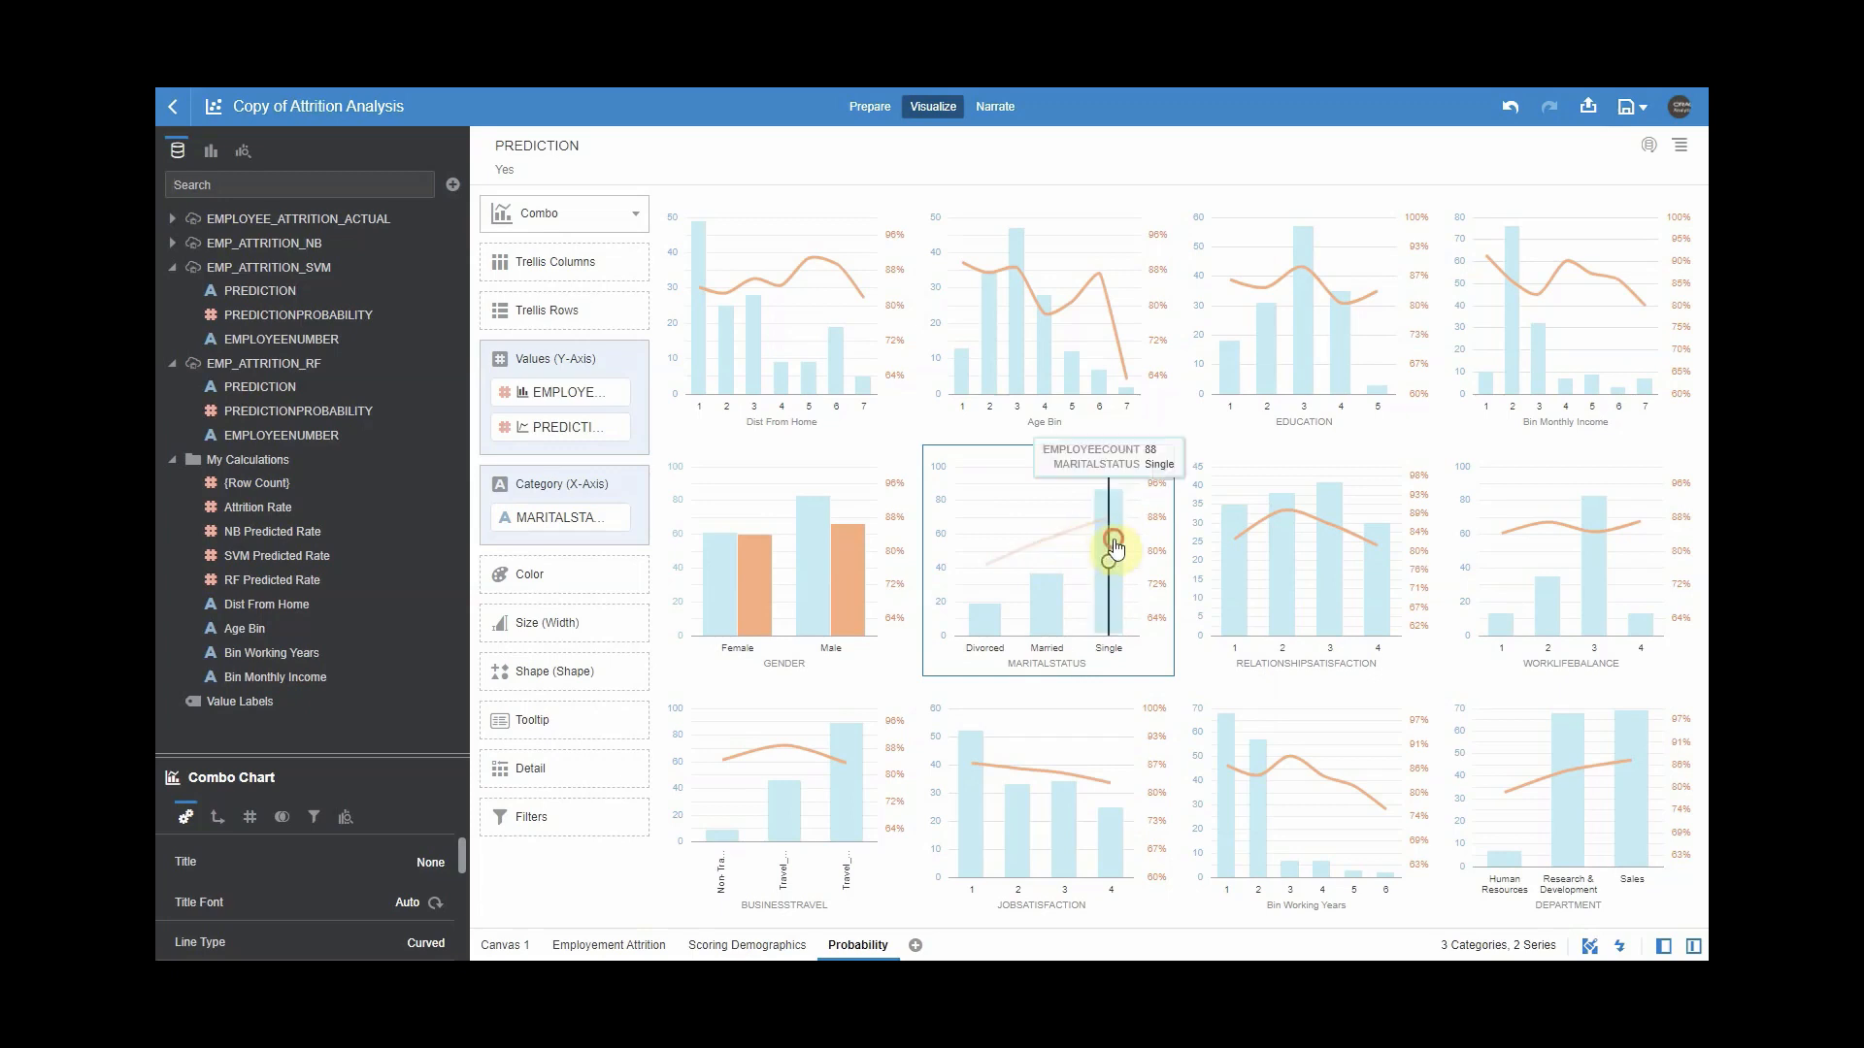
left_click(1115, 549)
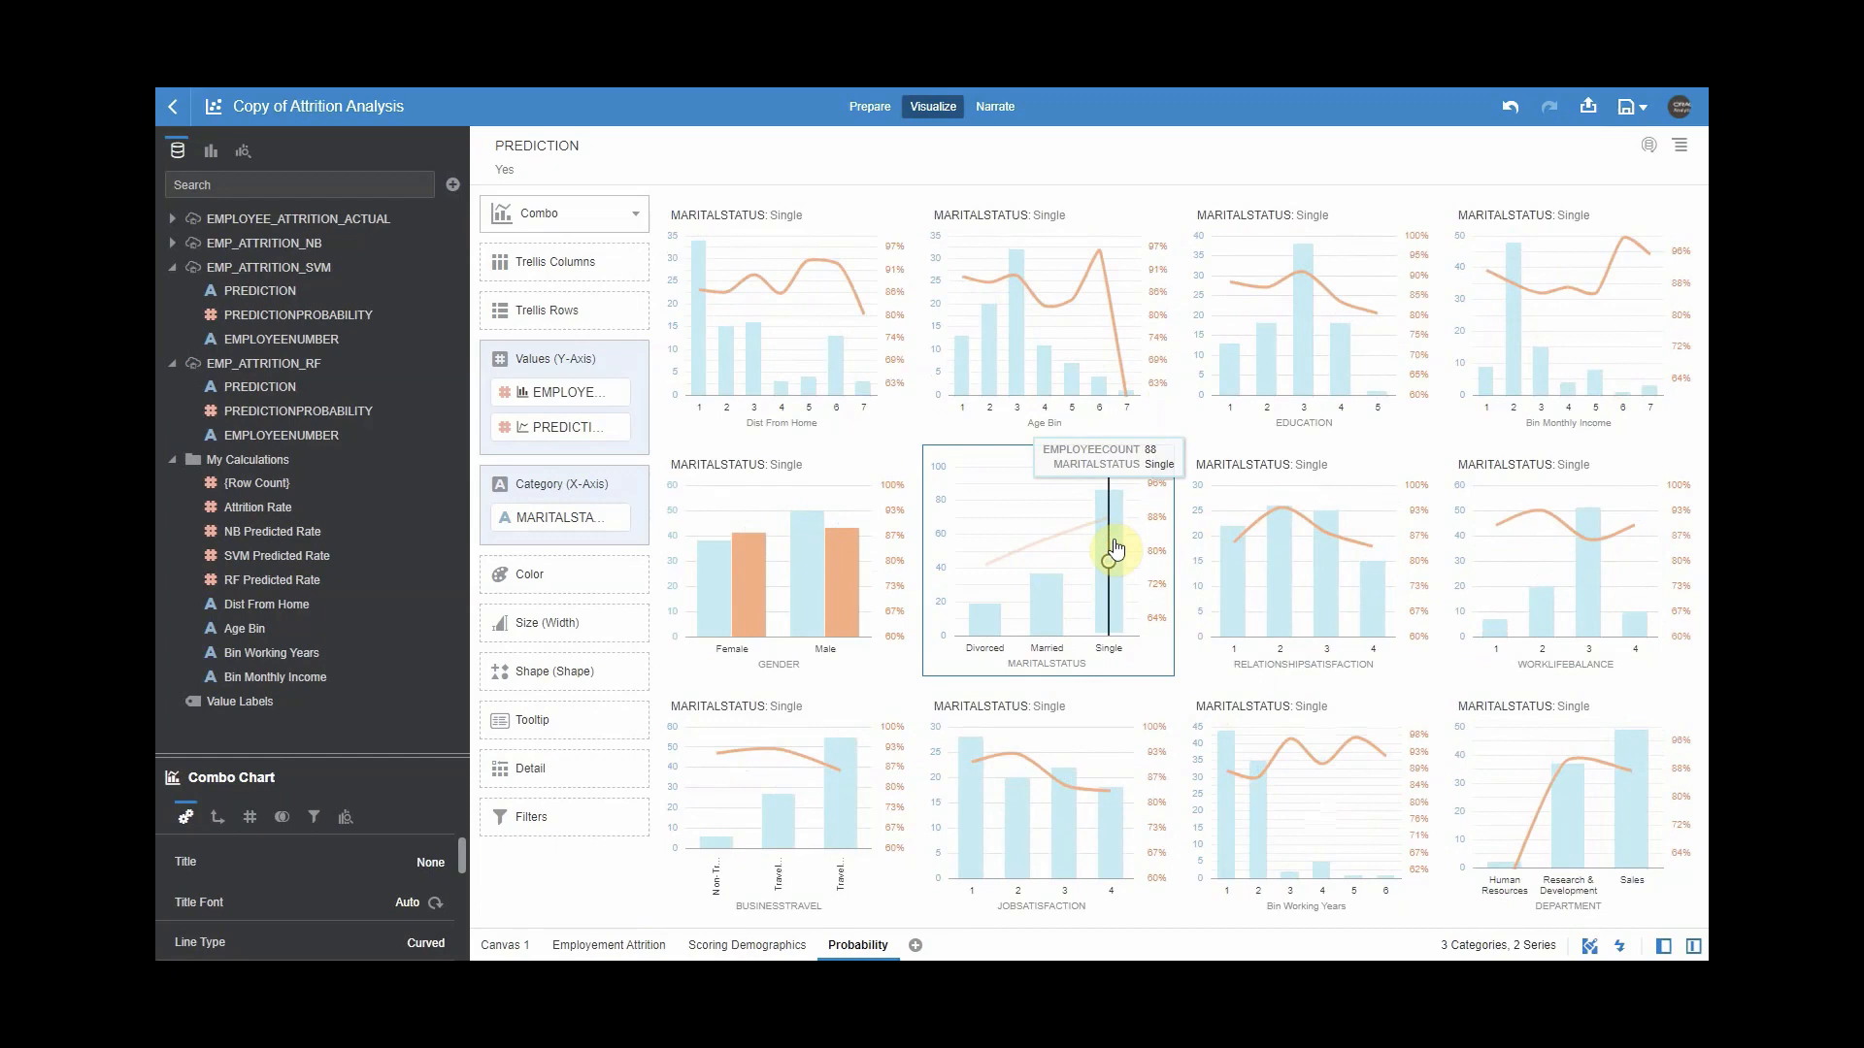
mouse_move(1577, 756)
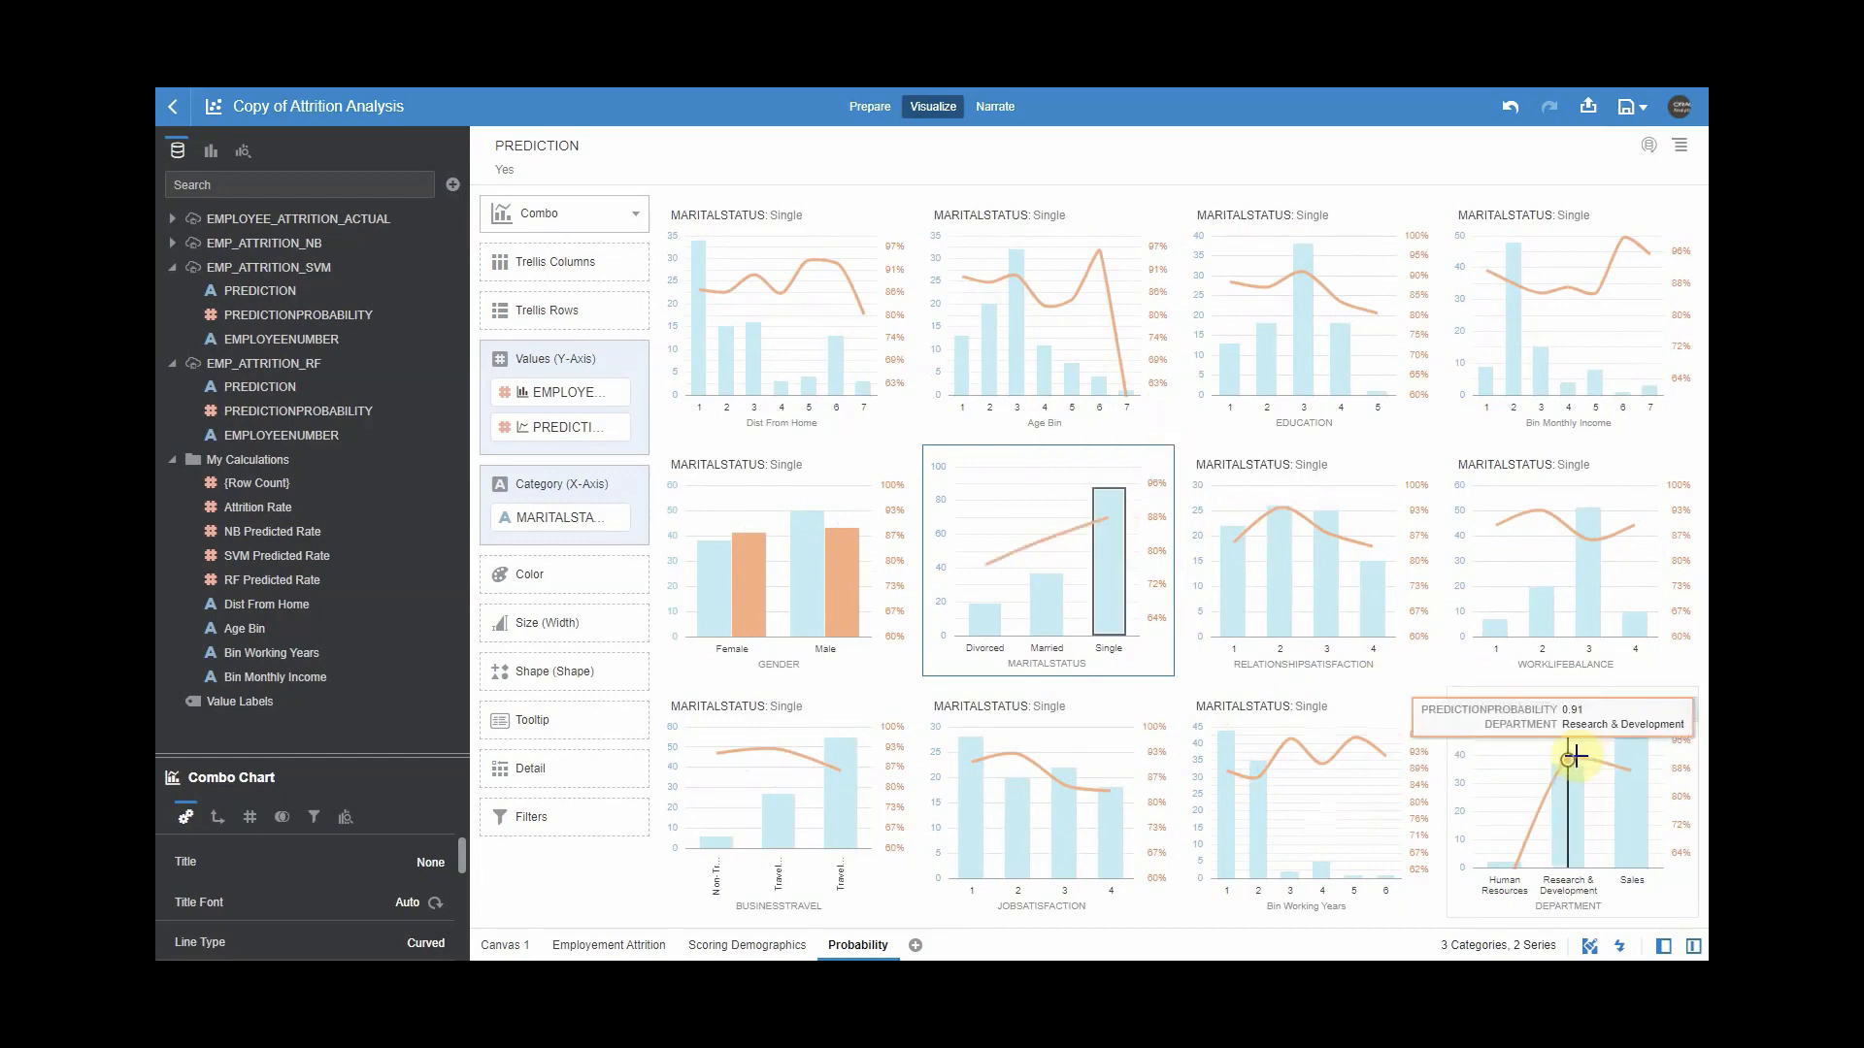
mouse_move(1573, 820)
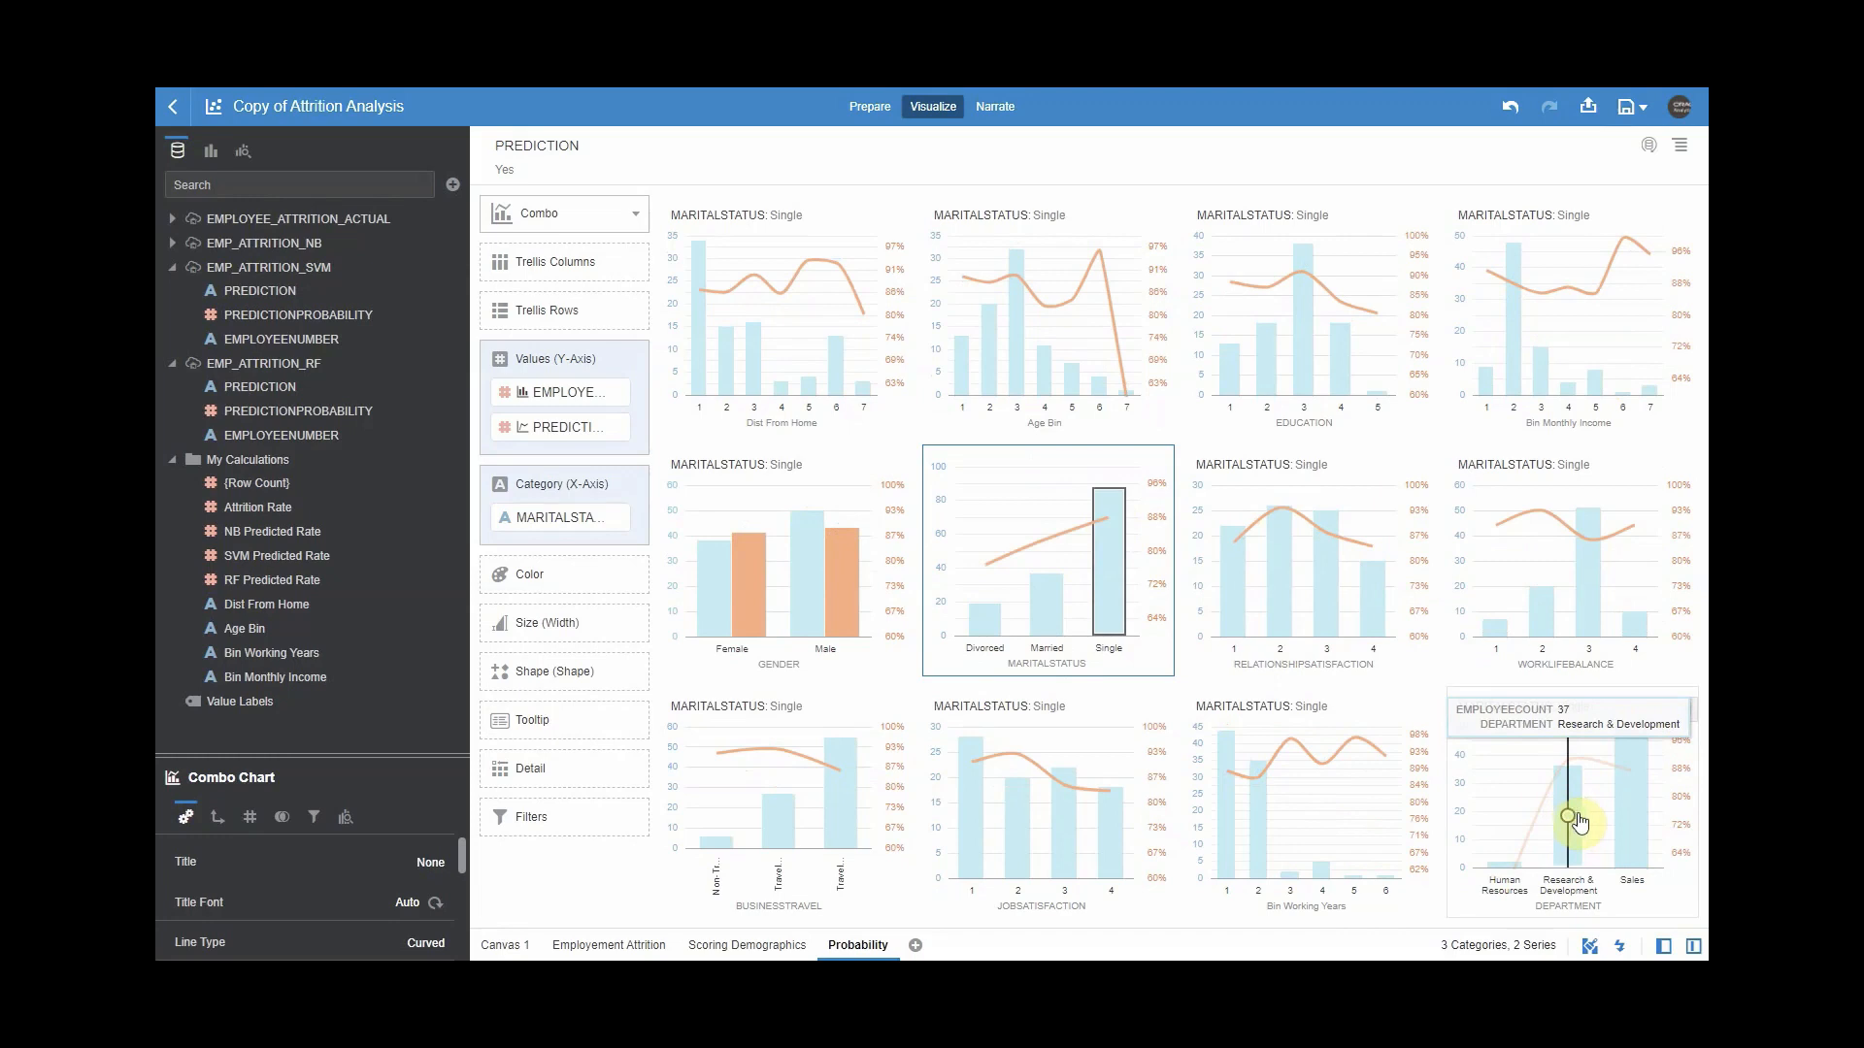
On a new canvas, create the best visualization from EMP_ATTRITION_SVM PREDICTIONPROBABILITY with MONTHLYINCOME and EMPLOYEENUMBER from EMPLOYEE_ATTRITION_ACTUAL.
left_click(915, 946)
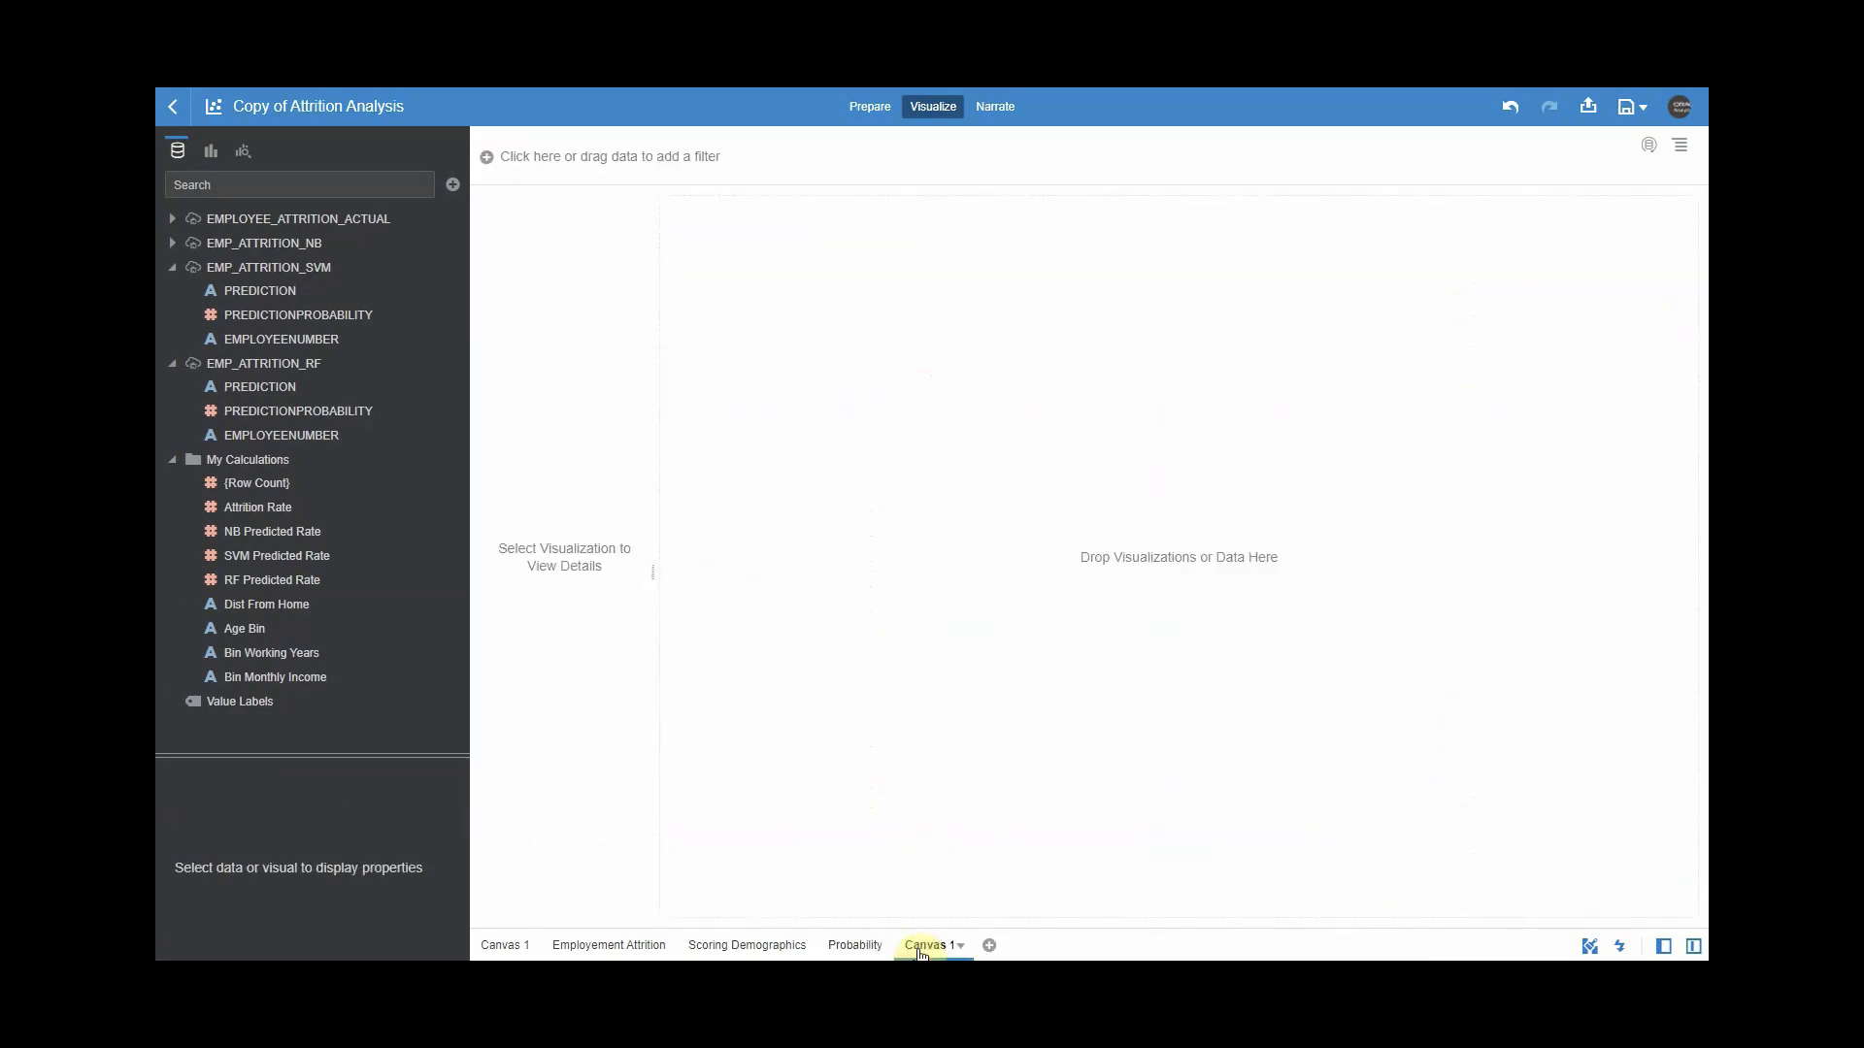
left_click(231, 316)
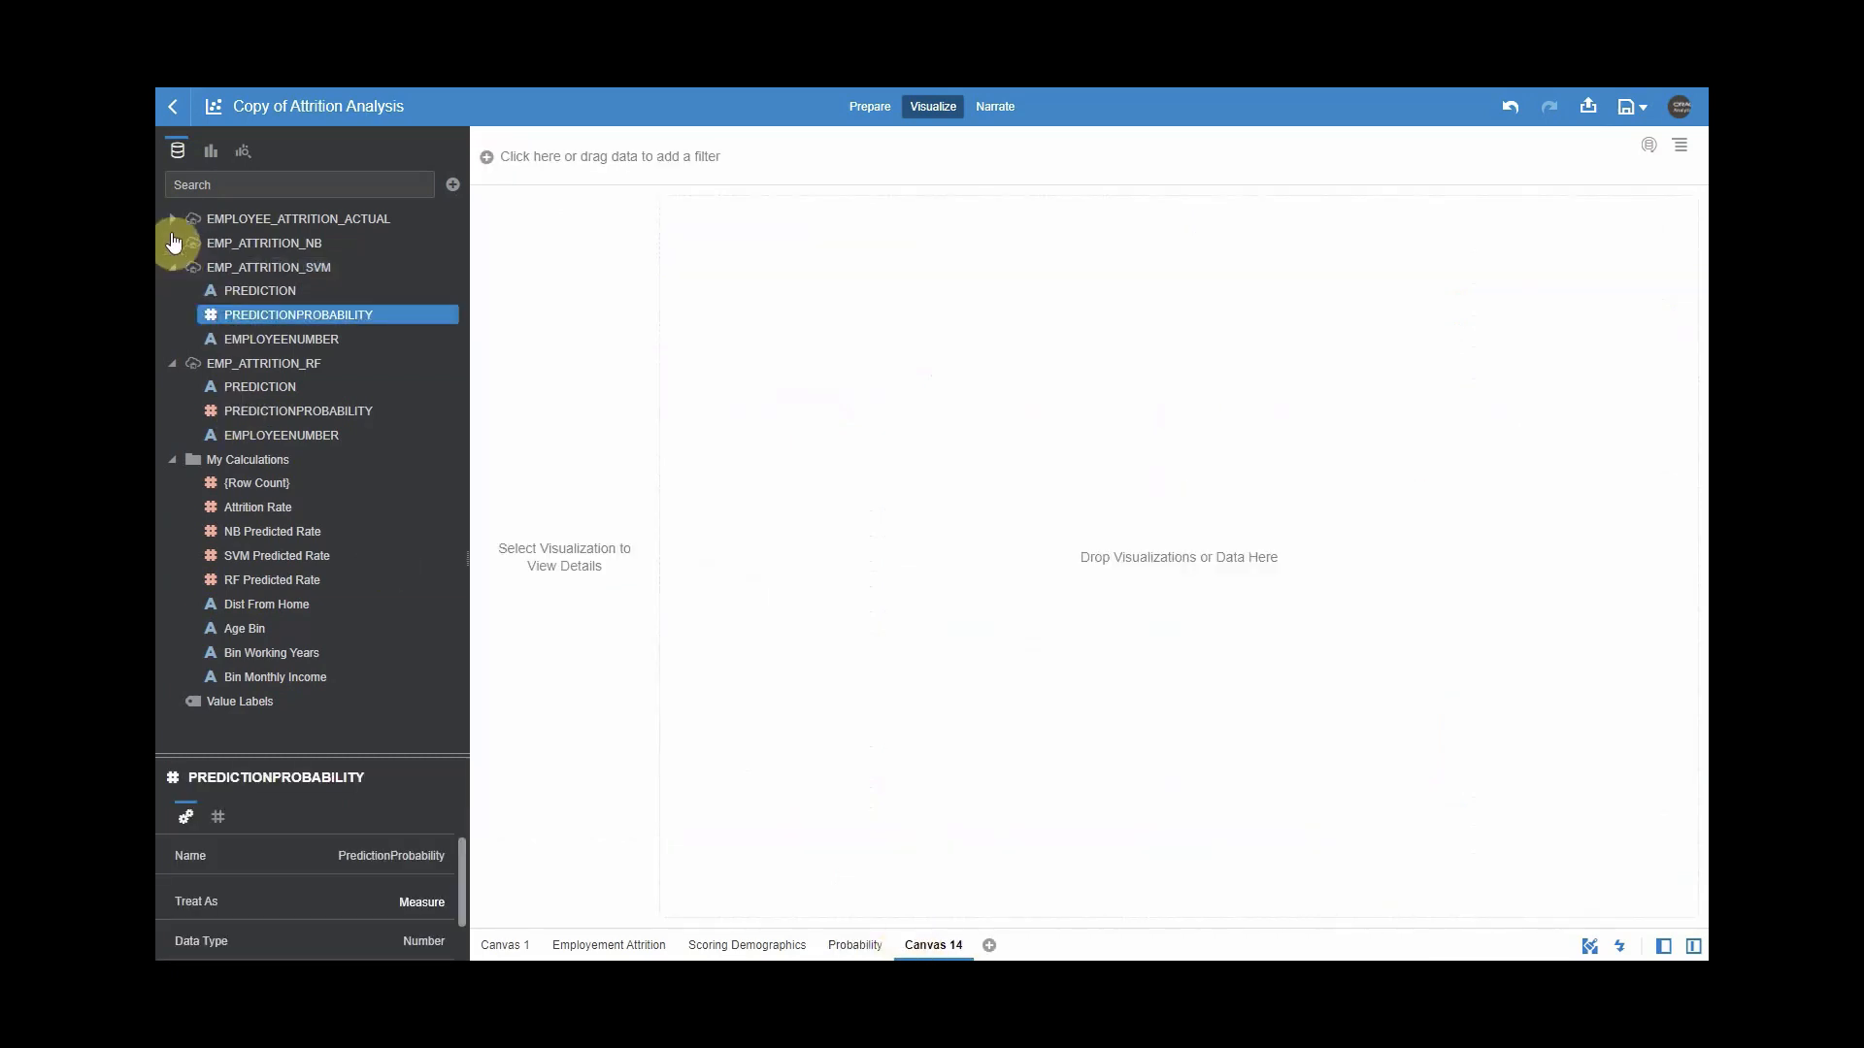
left_click(173, 363)
left_click(173, 221)
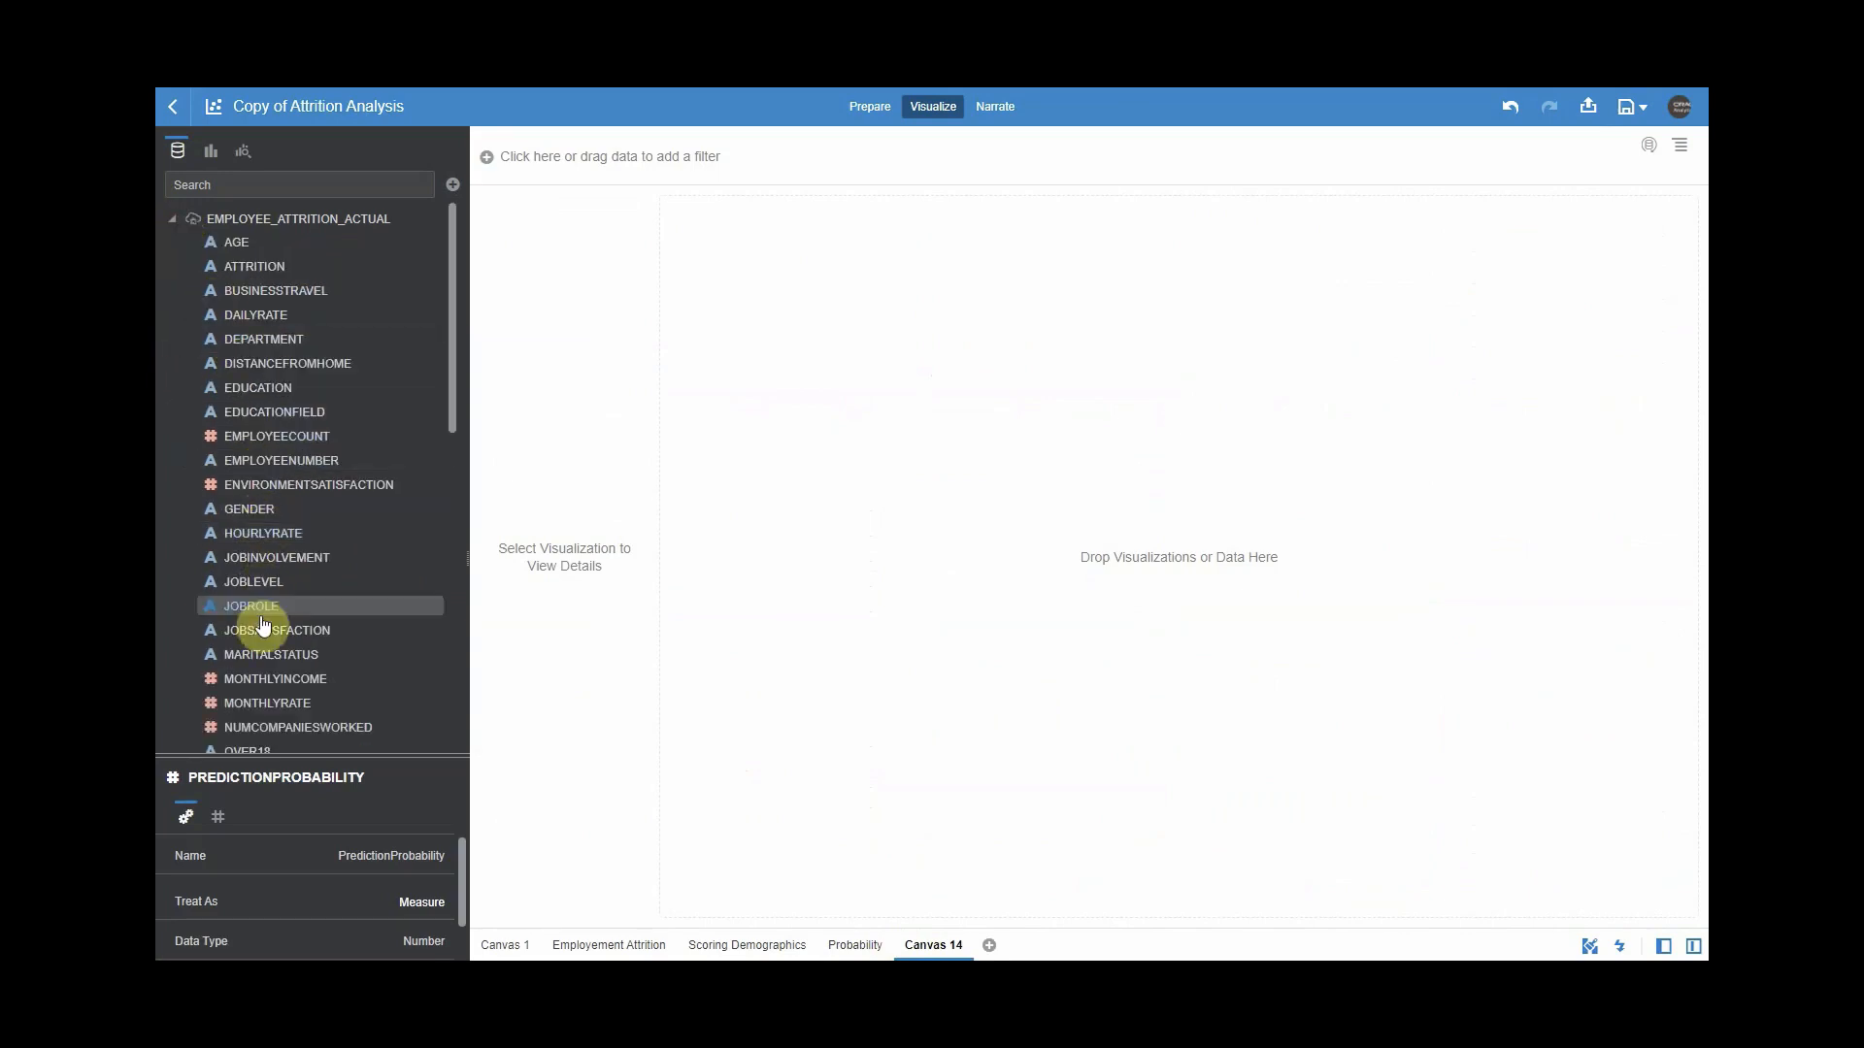
left_click(280, 688)
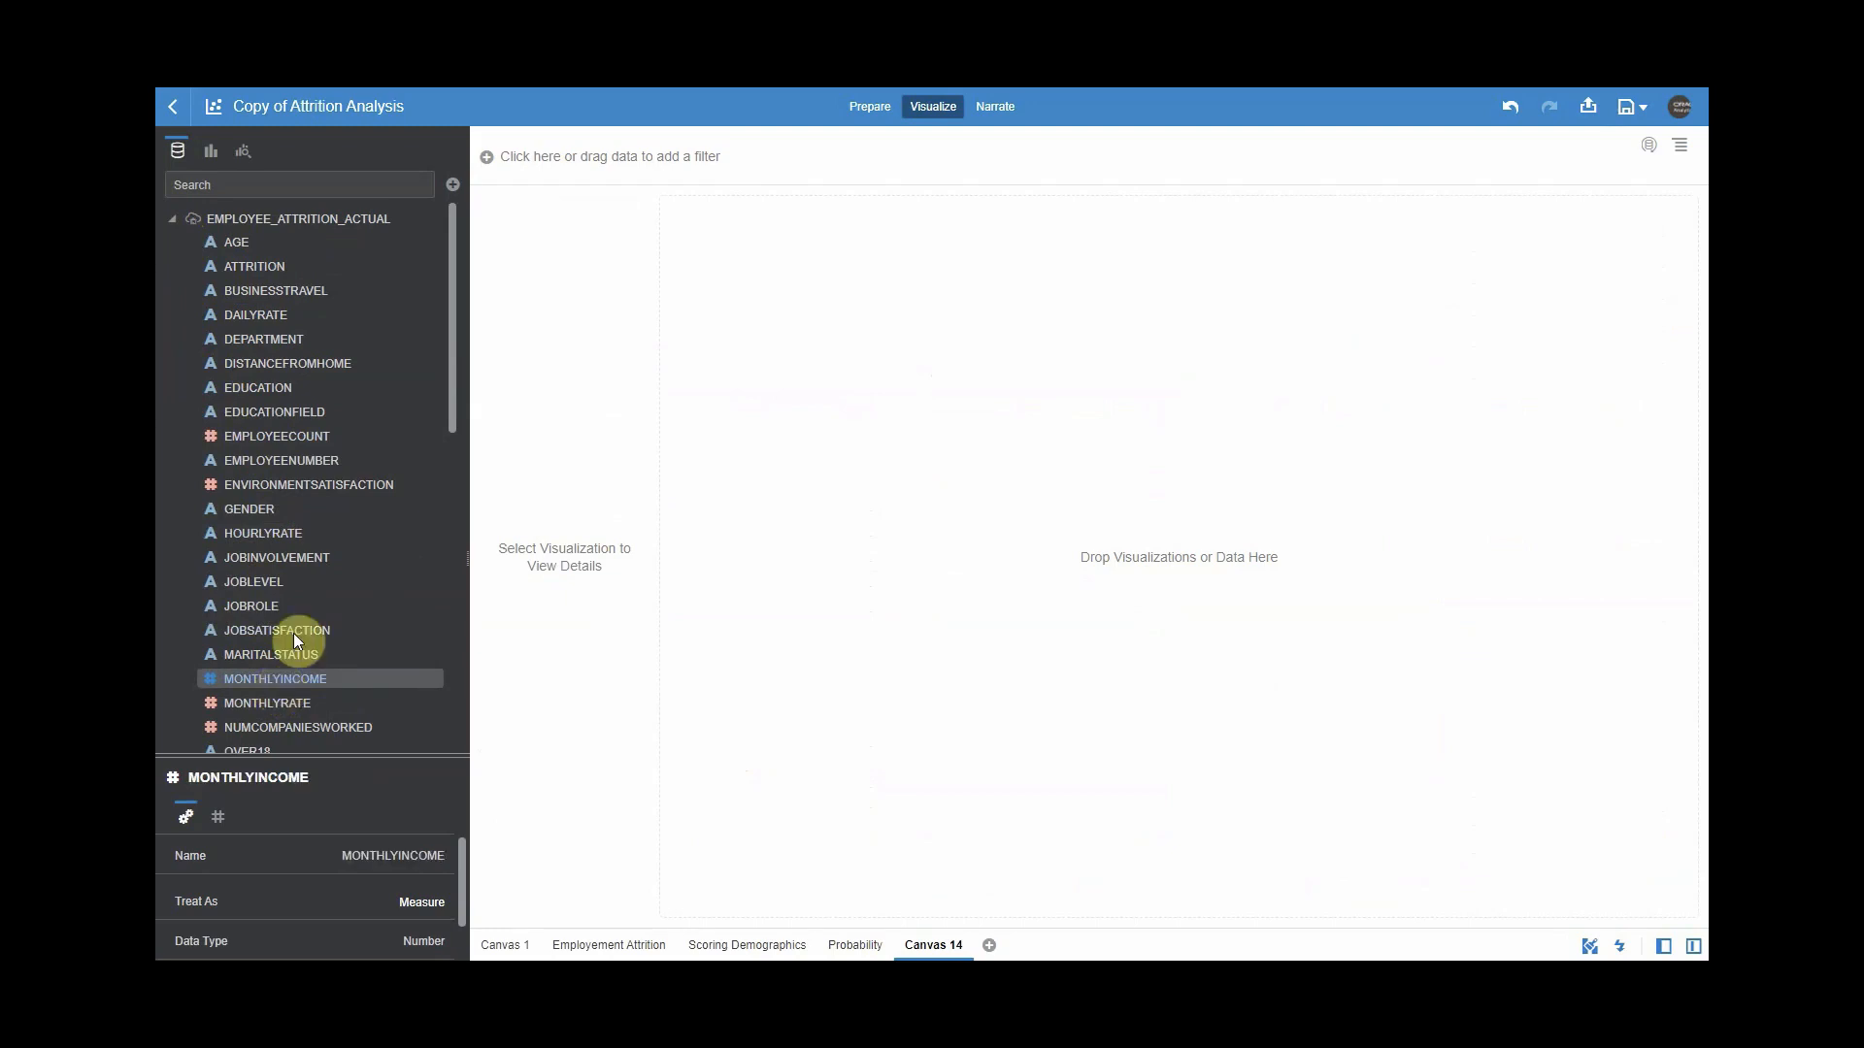
left_click(314, 462, "ctrl")
right_click(313, 462)
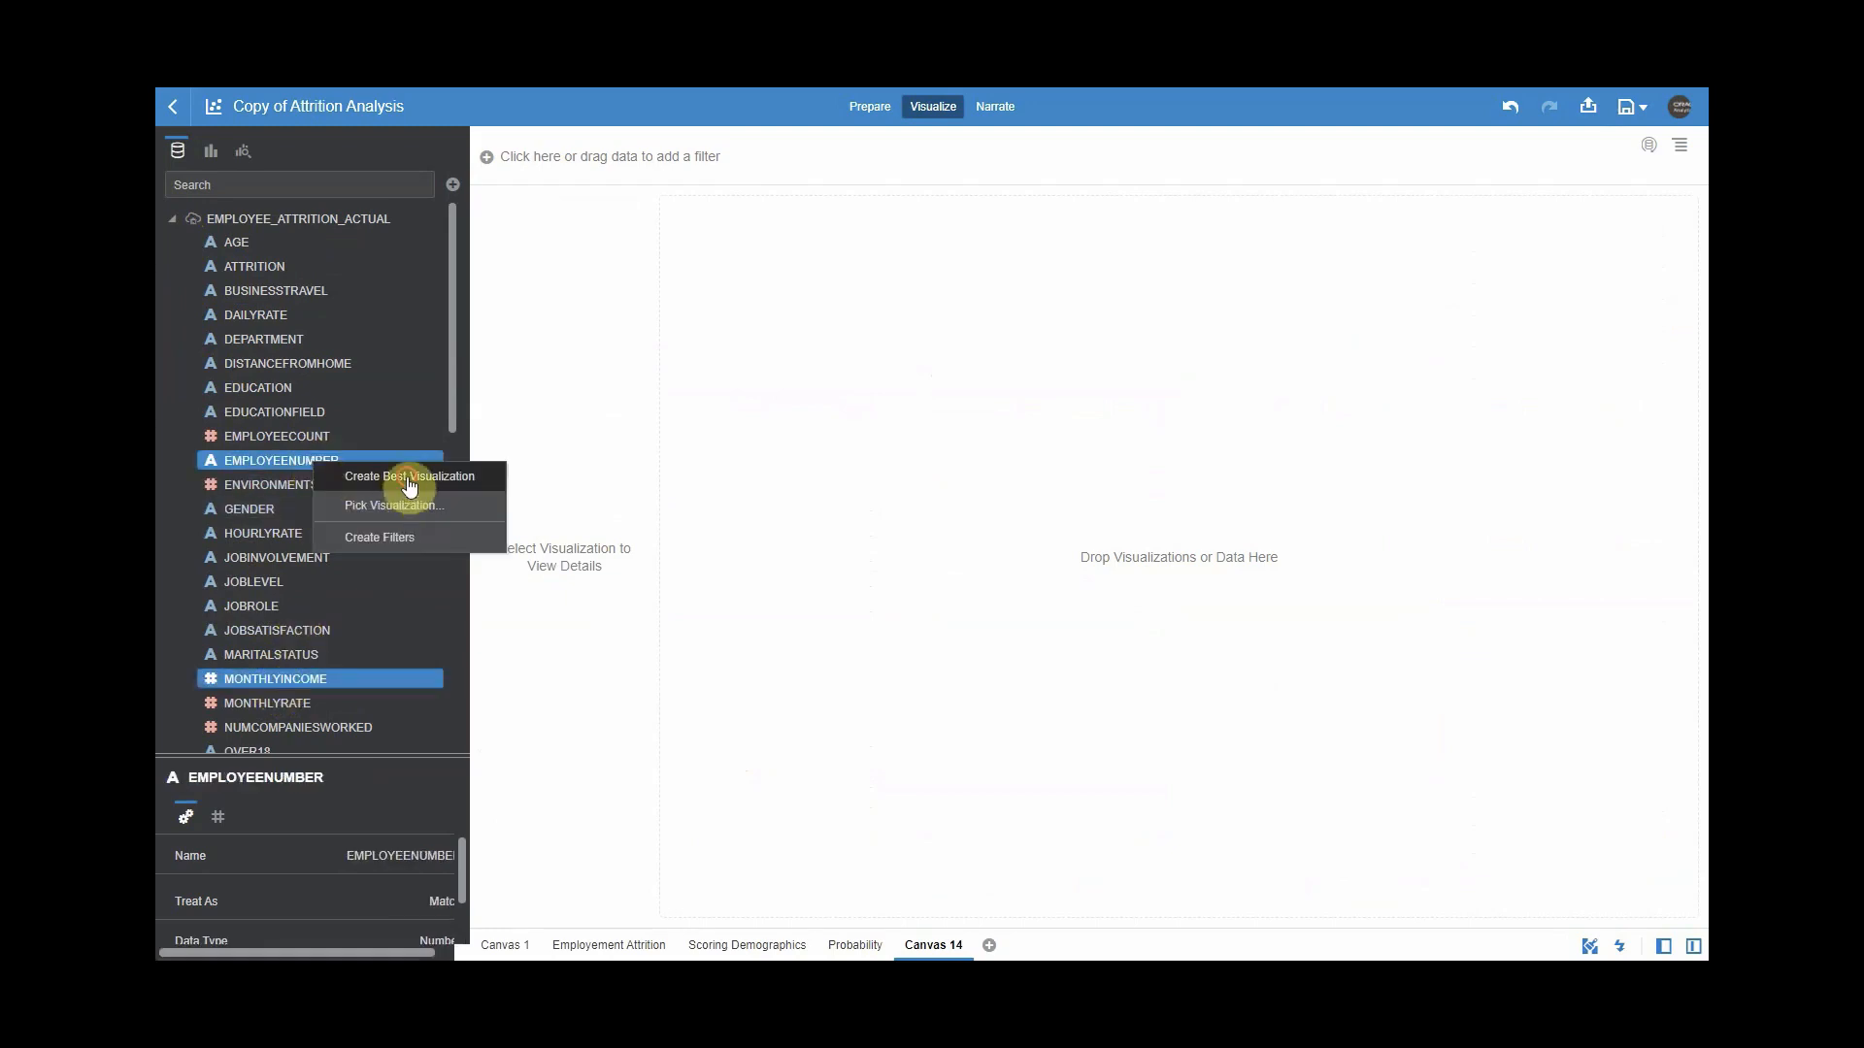
left_click(361, 477)
Filter the canvas to the Yes value of PREDICTION from EMP_ATTRITION_SVM.
left_click(174, 213)
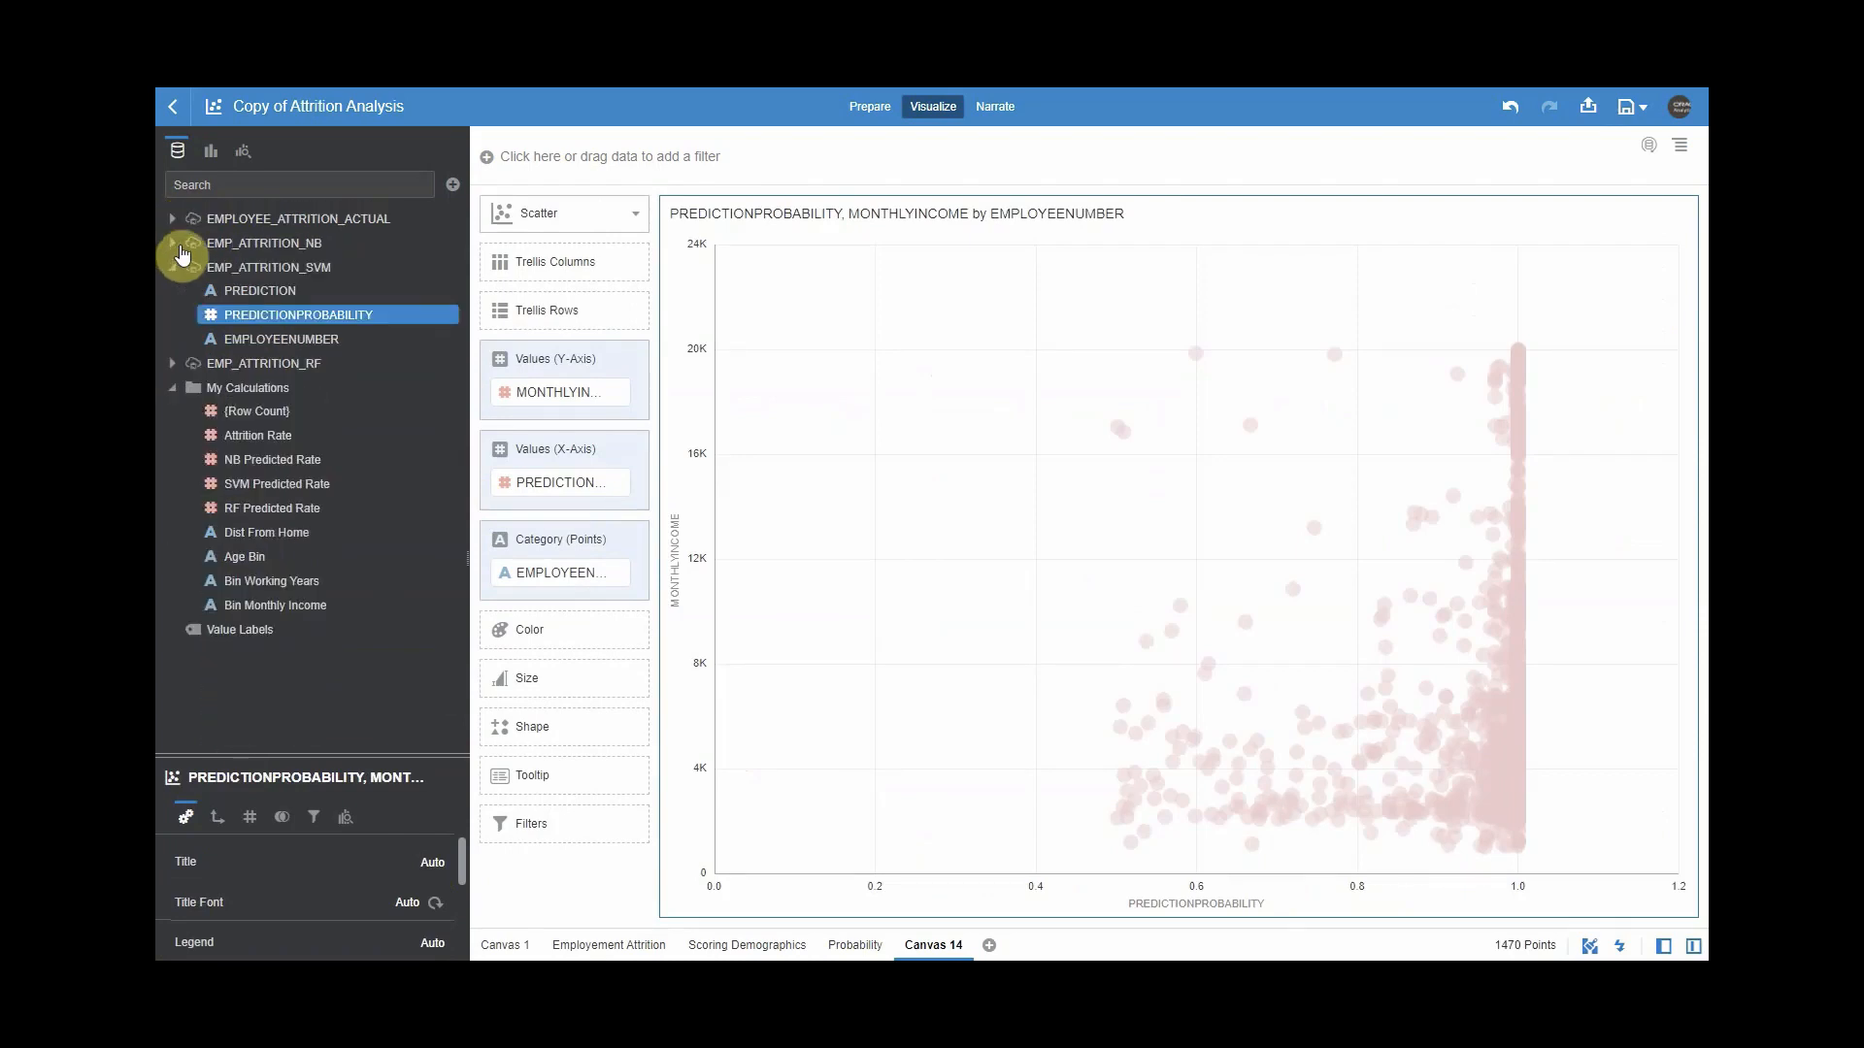
left_click(277, 295)
left_click_drag(276, 304, 527, 164)
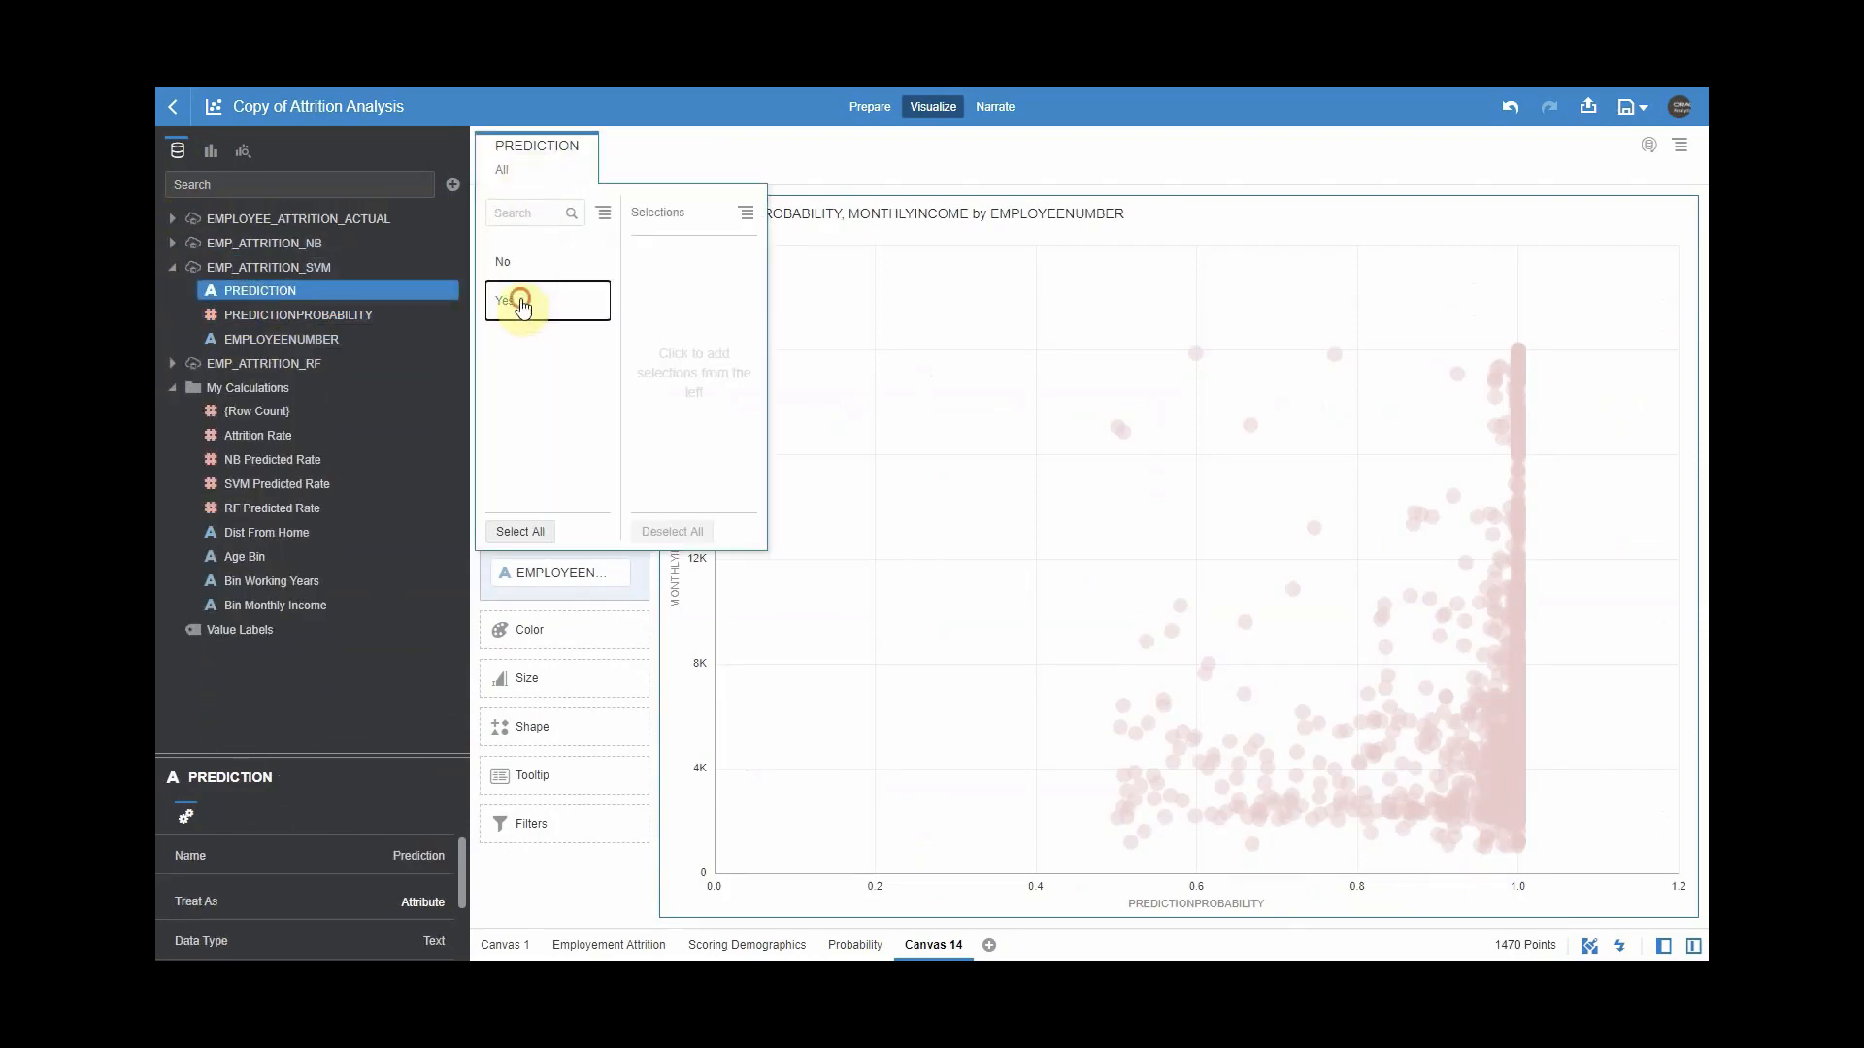
left_click(538, 297)
left_click(679, 166)
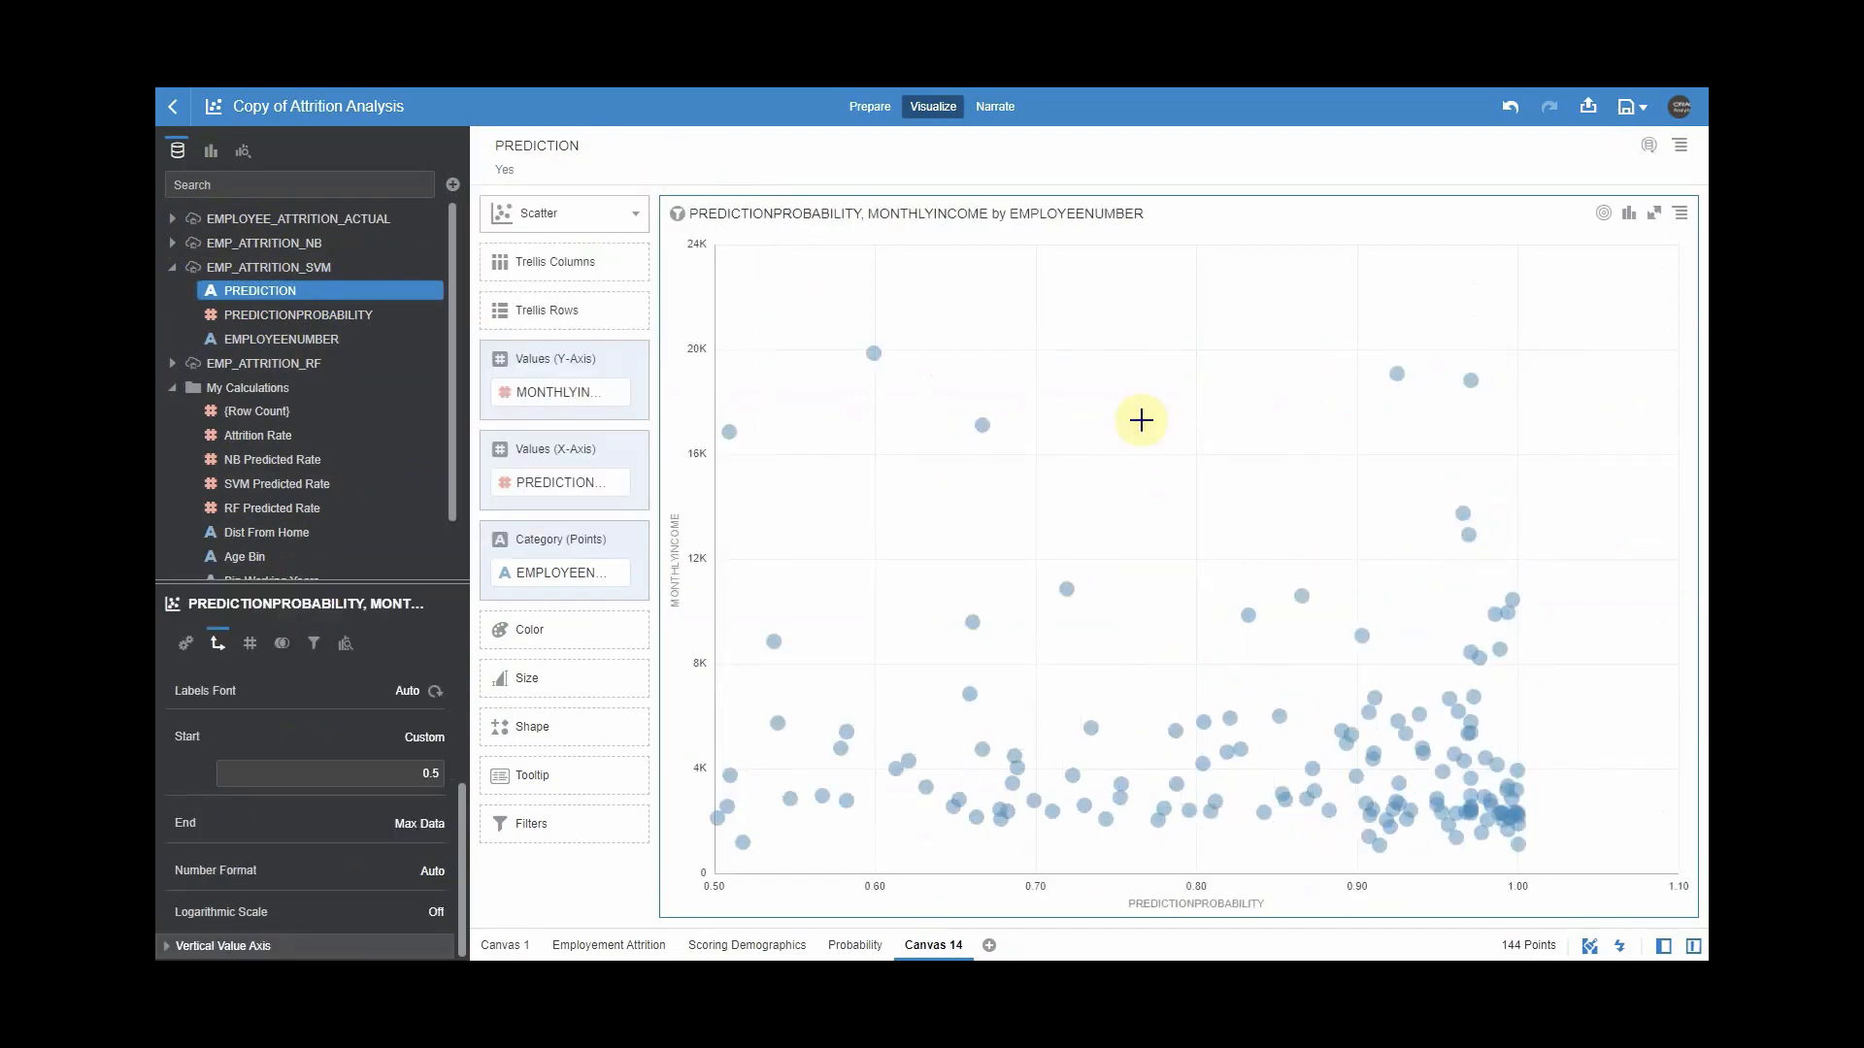
Try Clusters on the scatter chart, selecting the high-income, high-probability points, and remove Clusters from its color grouping.
mouse_move(1396, 386)
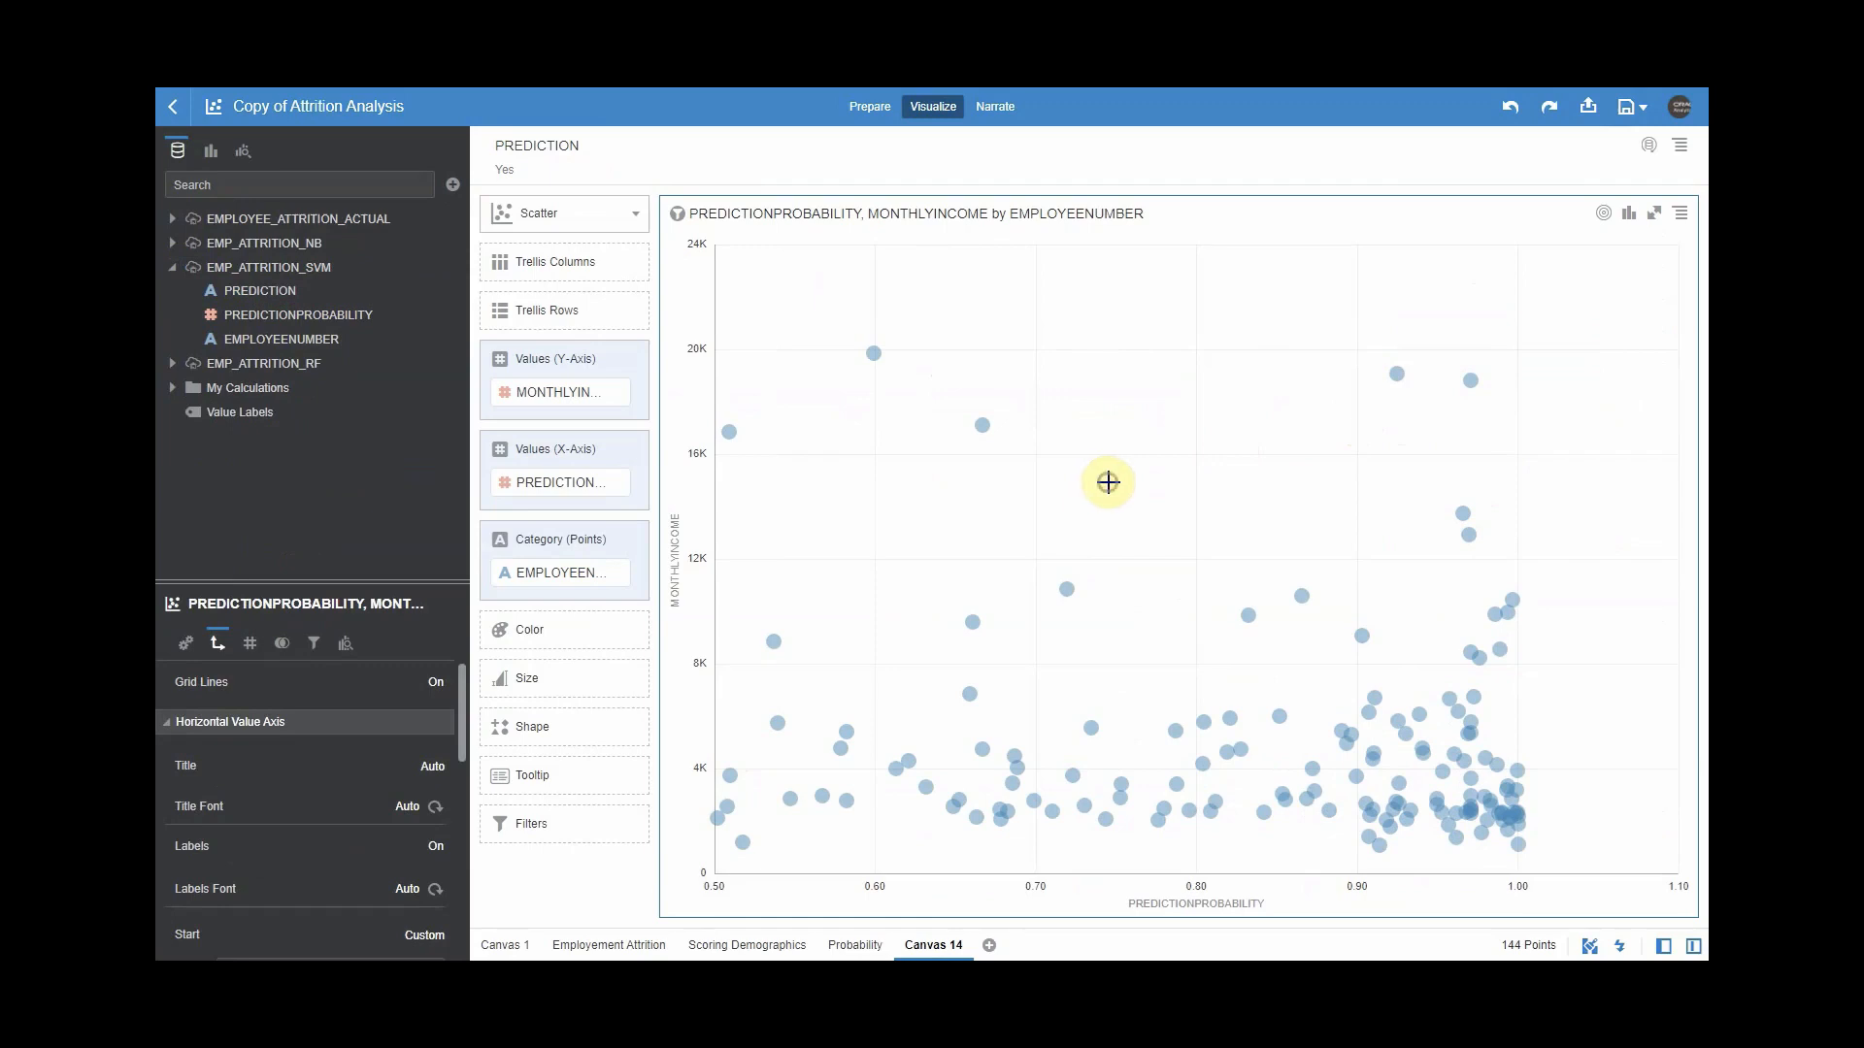
right_click(1106, 482)
mouse_move(1248, 563)
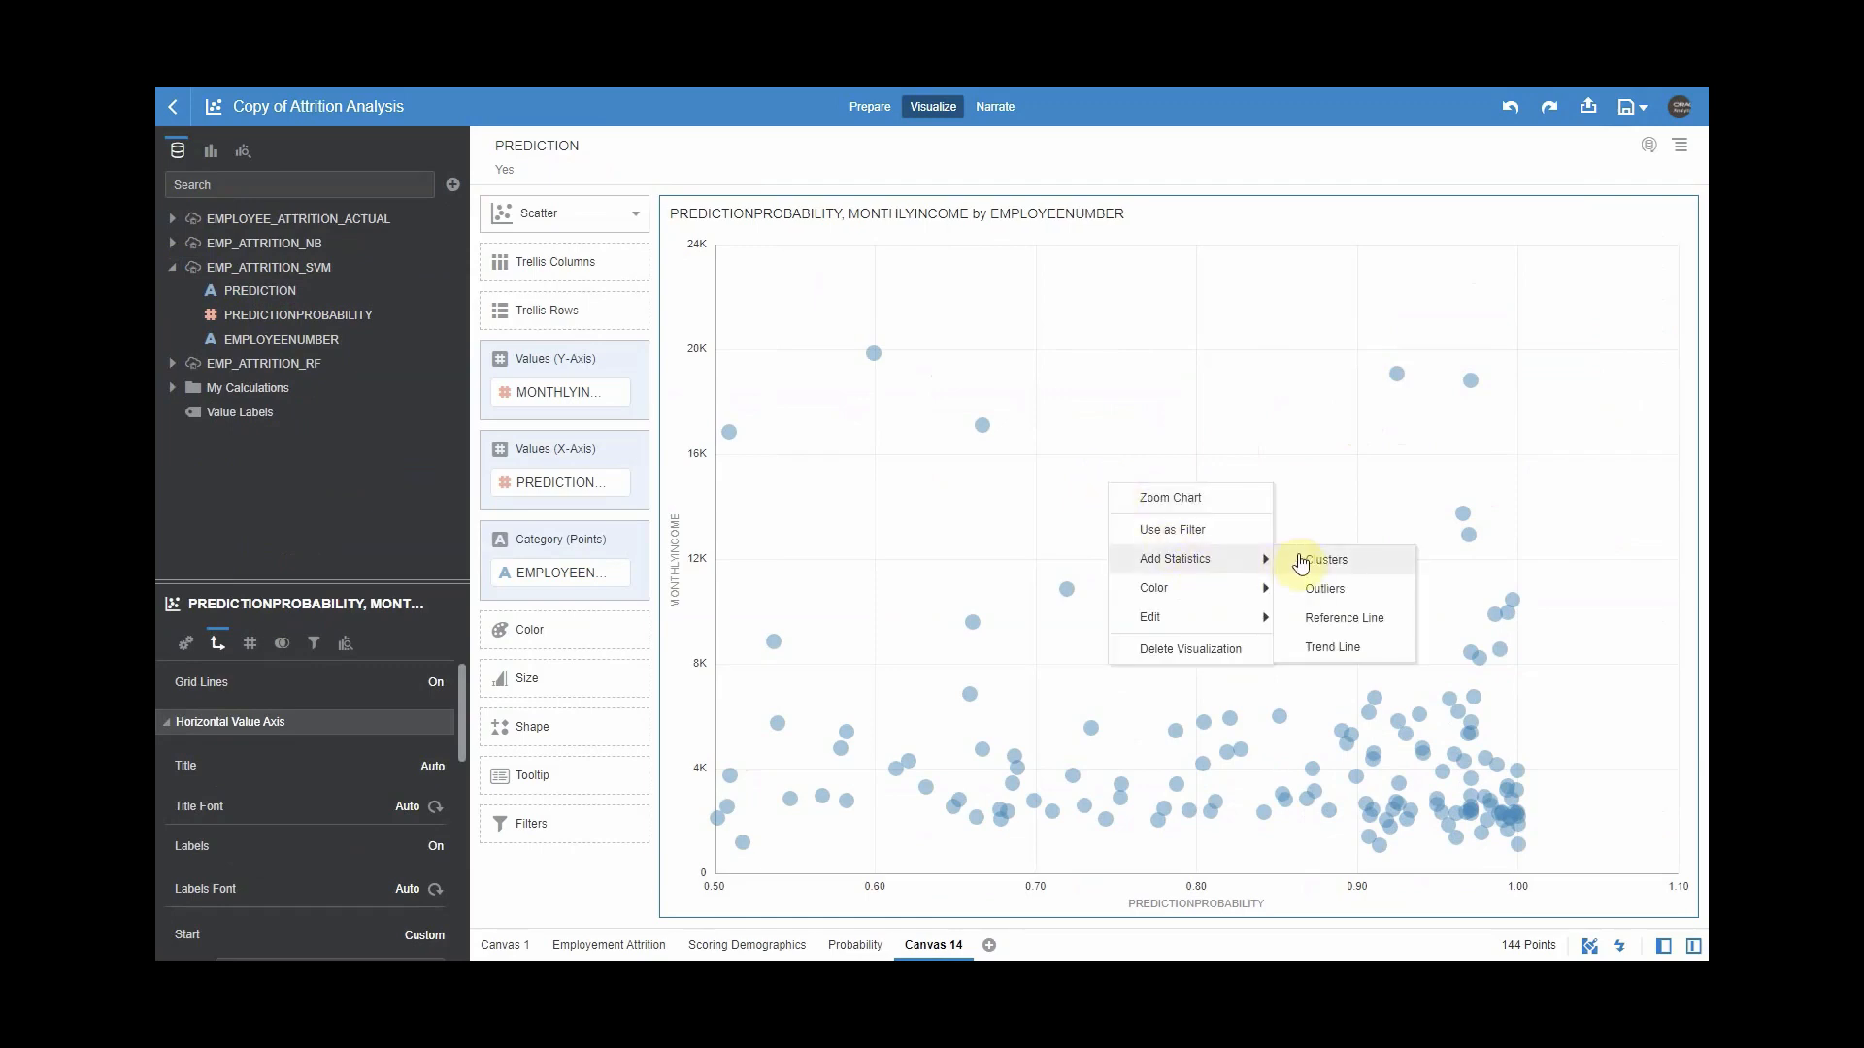
left_click(1355, 573)
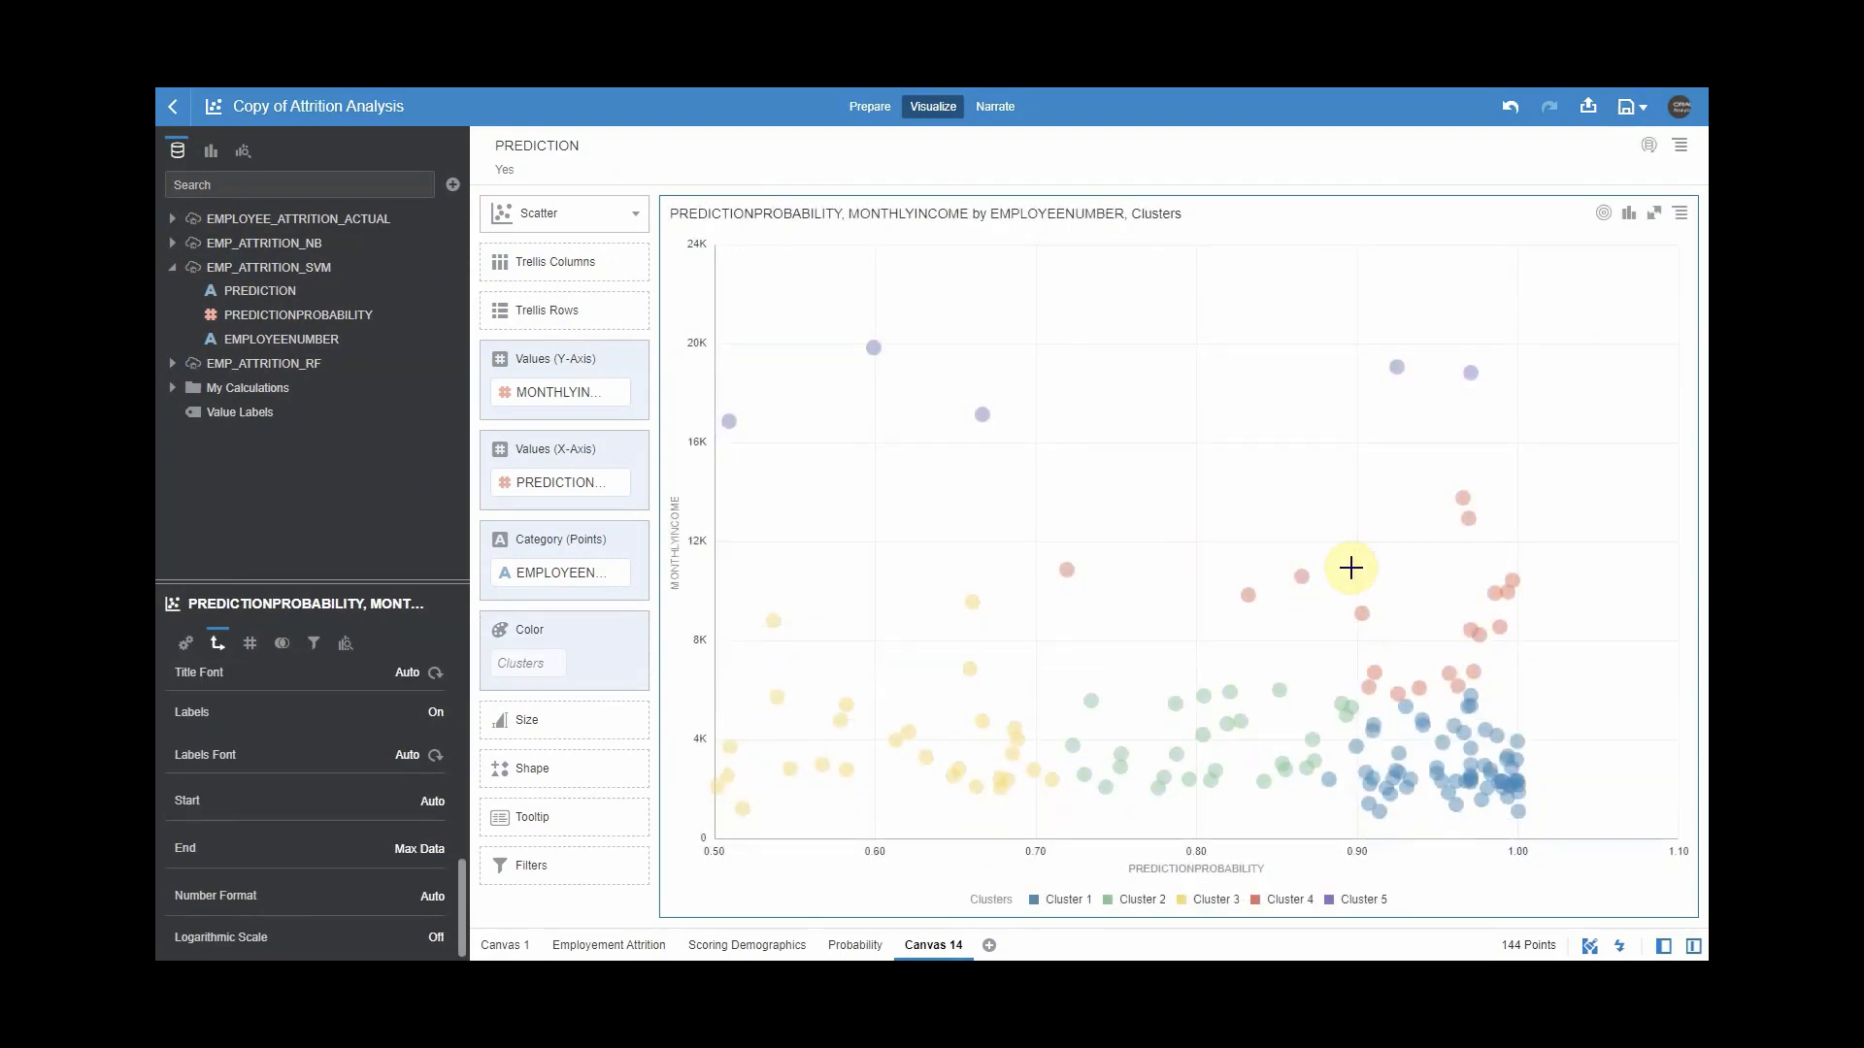
left_click_drag(1235, 303, 1574, 700)
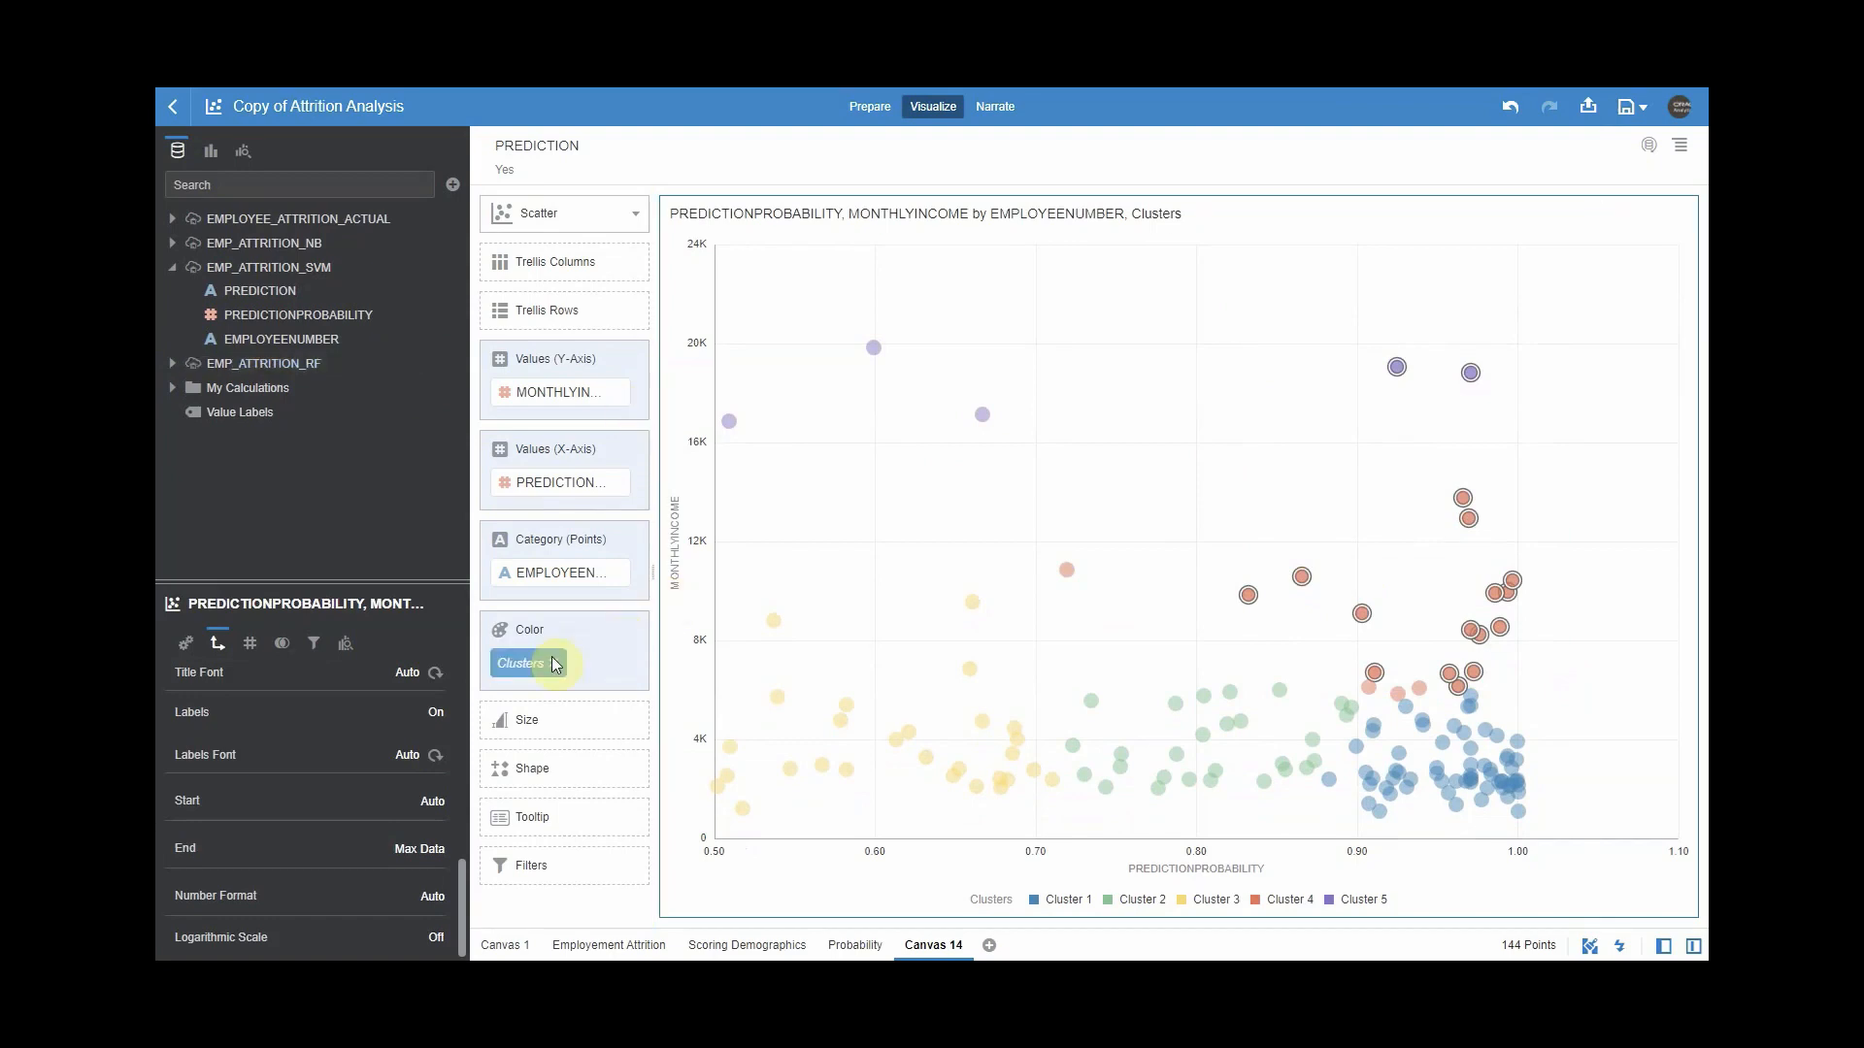
left_click(554, 663)
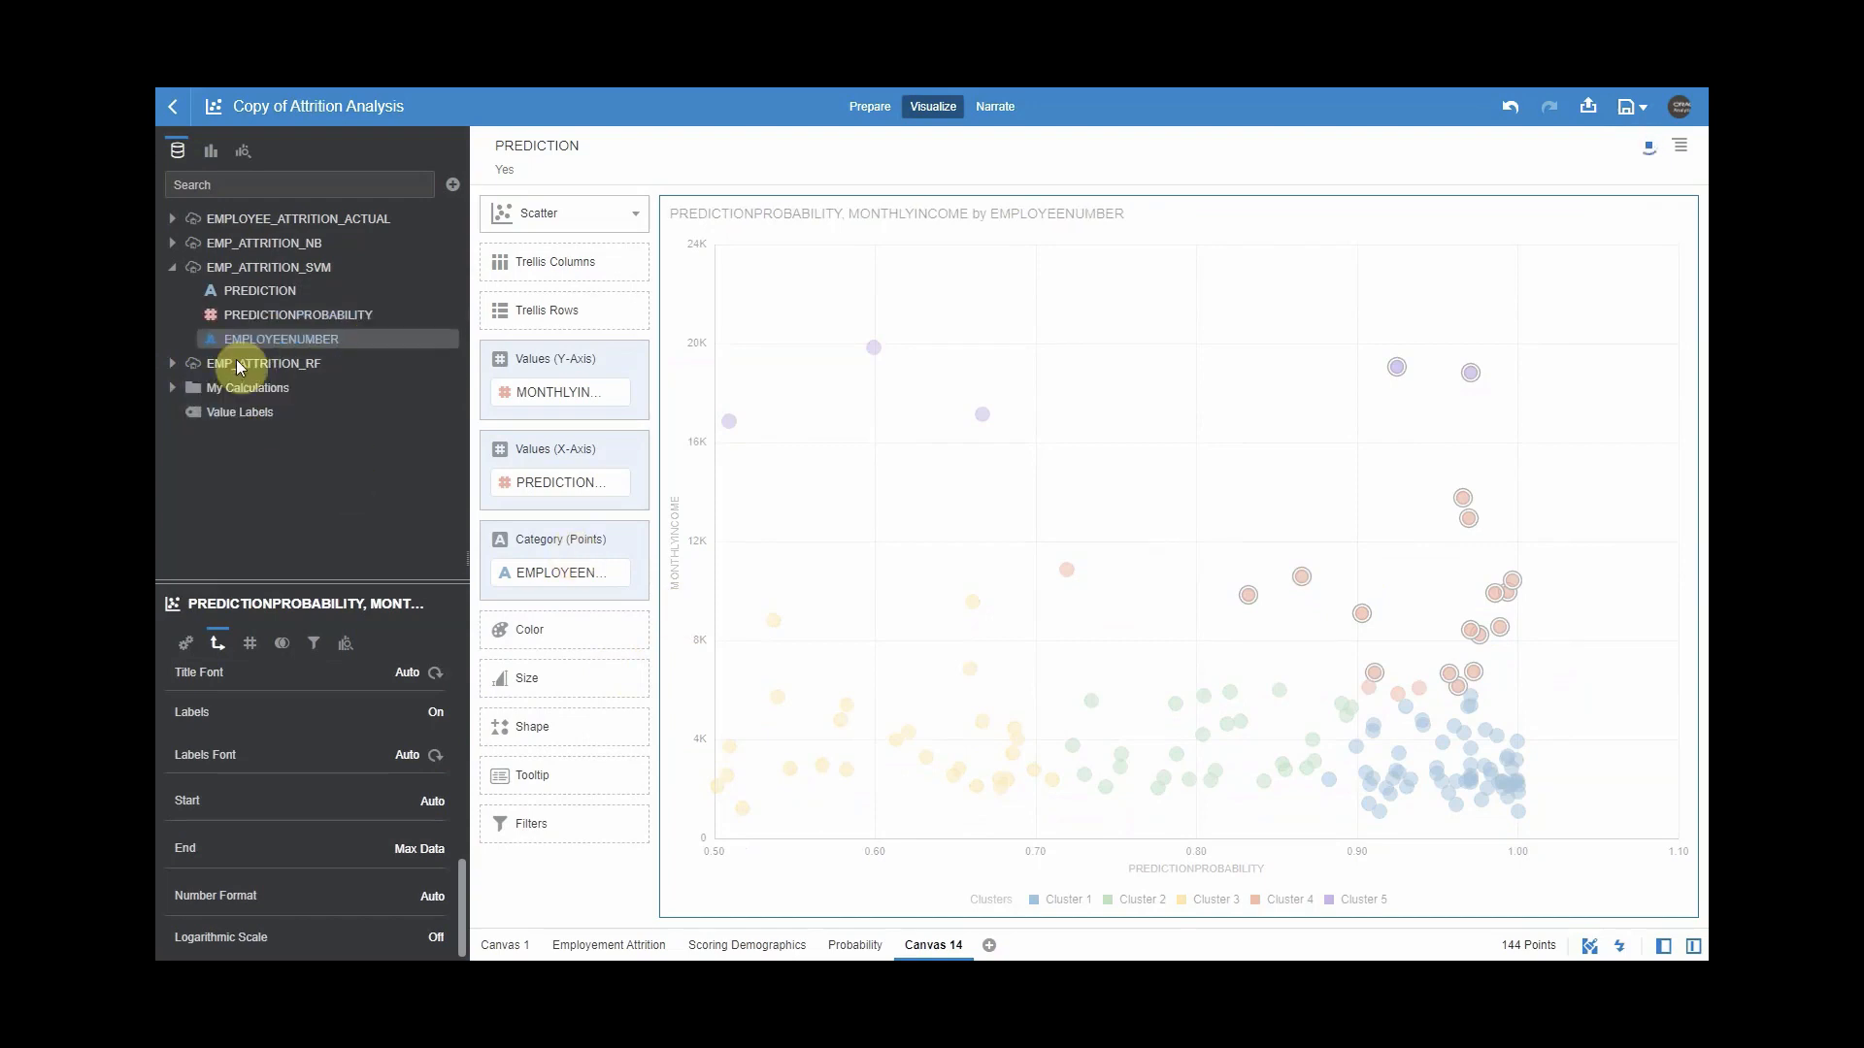
Open the Risk Quartile calculation in My Calculations, examine its NTILE expression, and close it without saving.
left_click(172, 388)
scroll(242, 537, "down", 2)
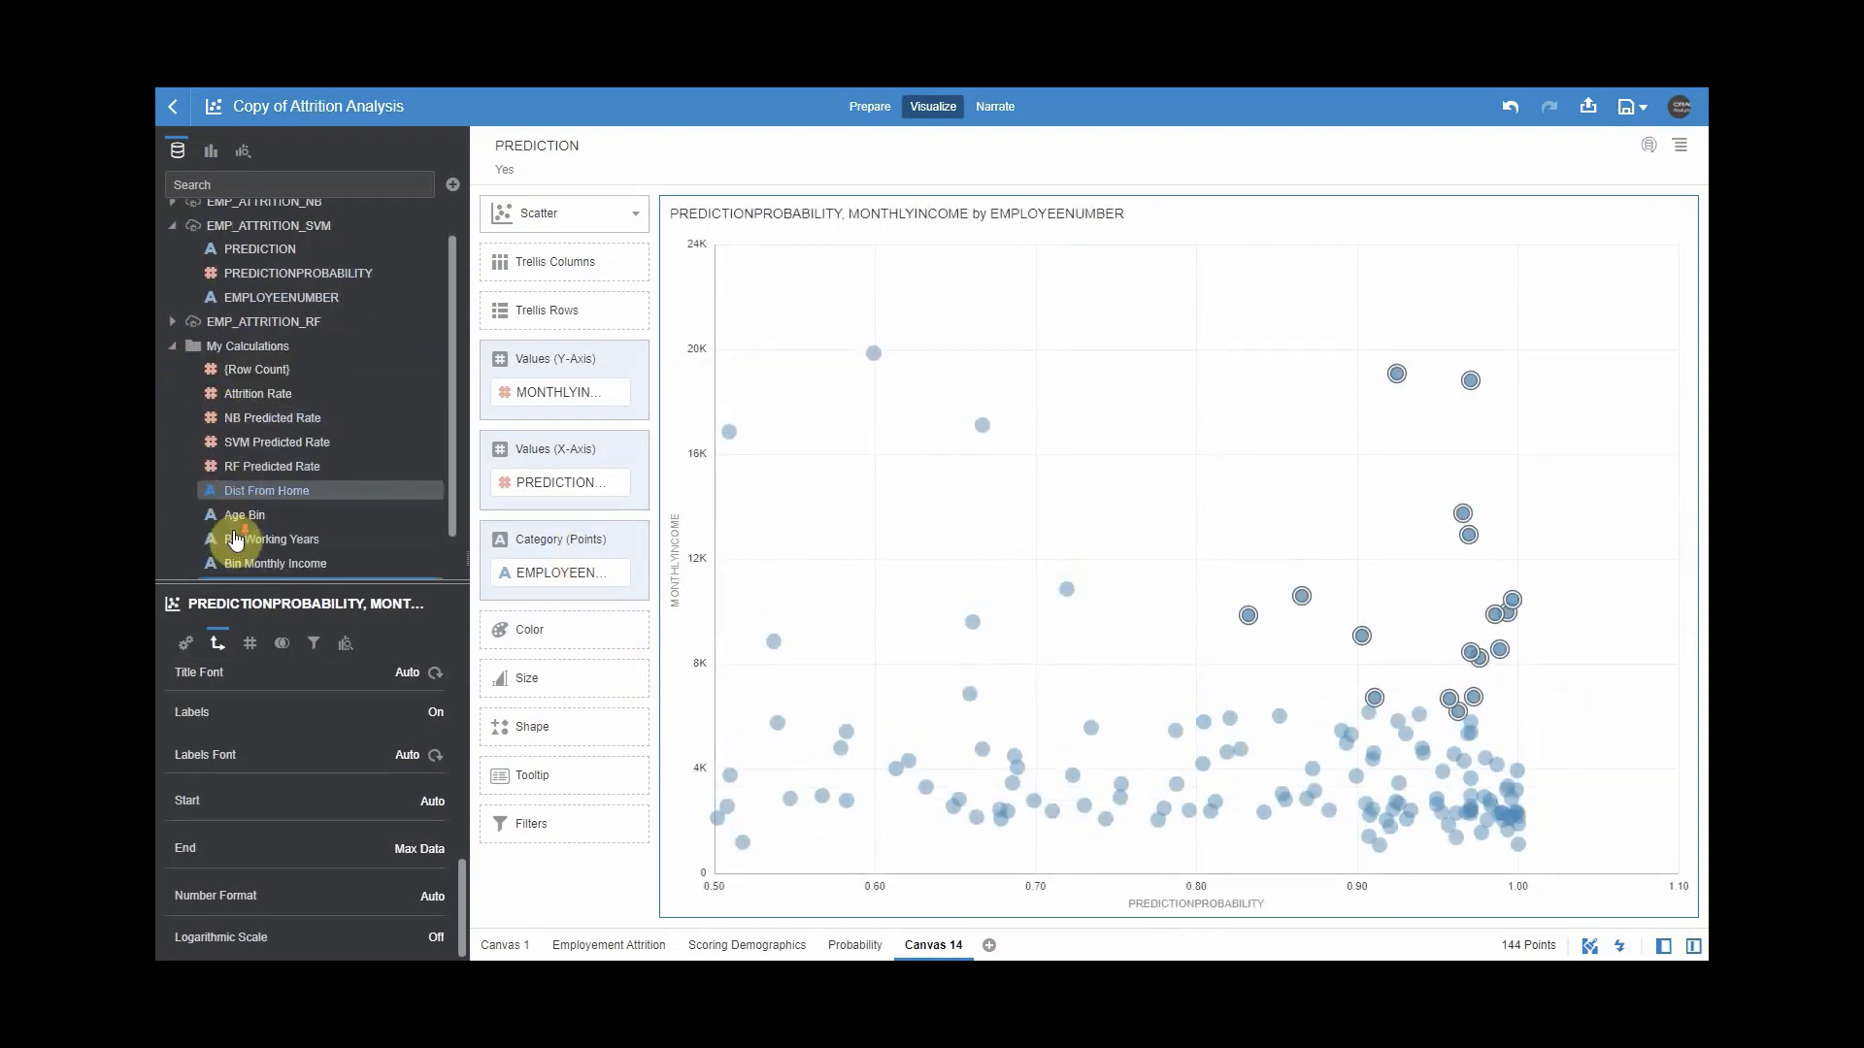
right_click(246, 541)
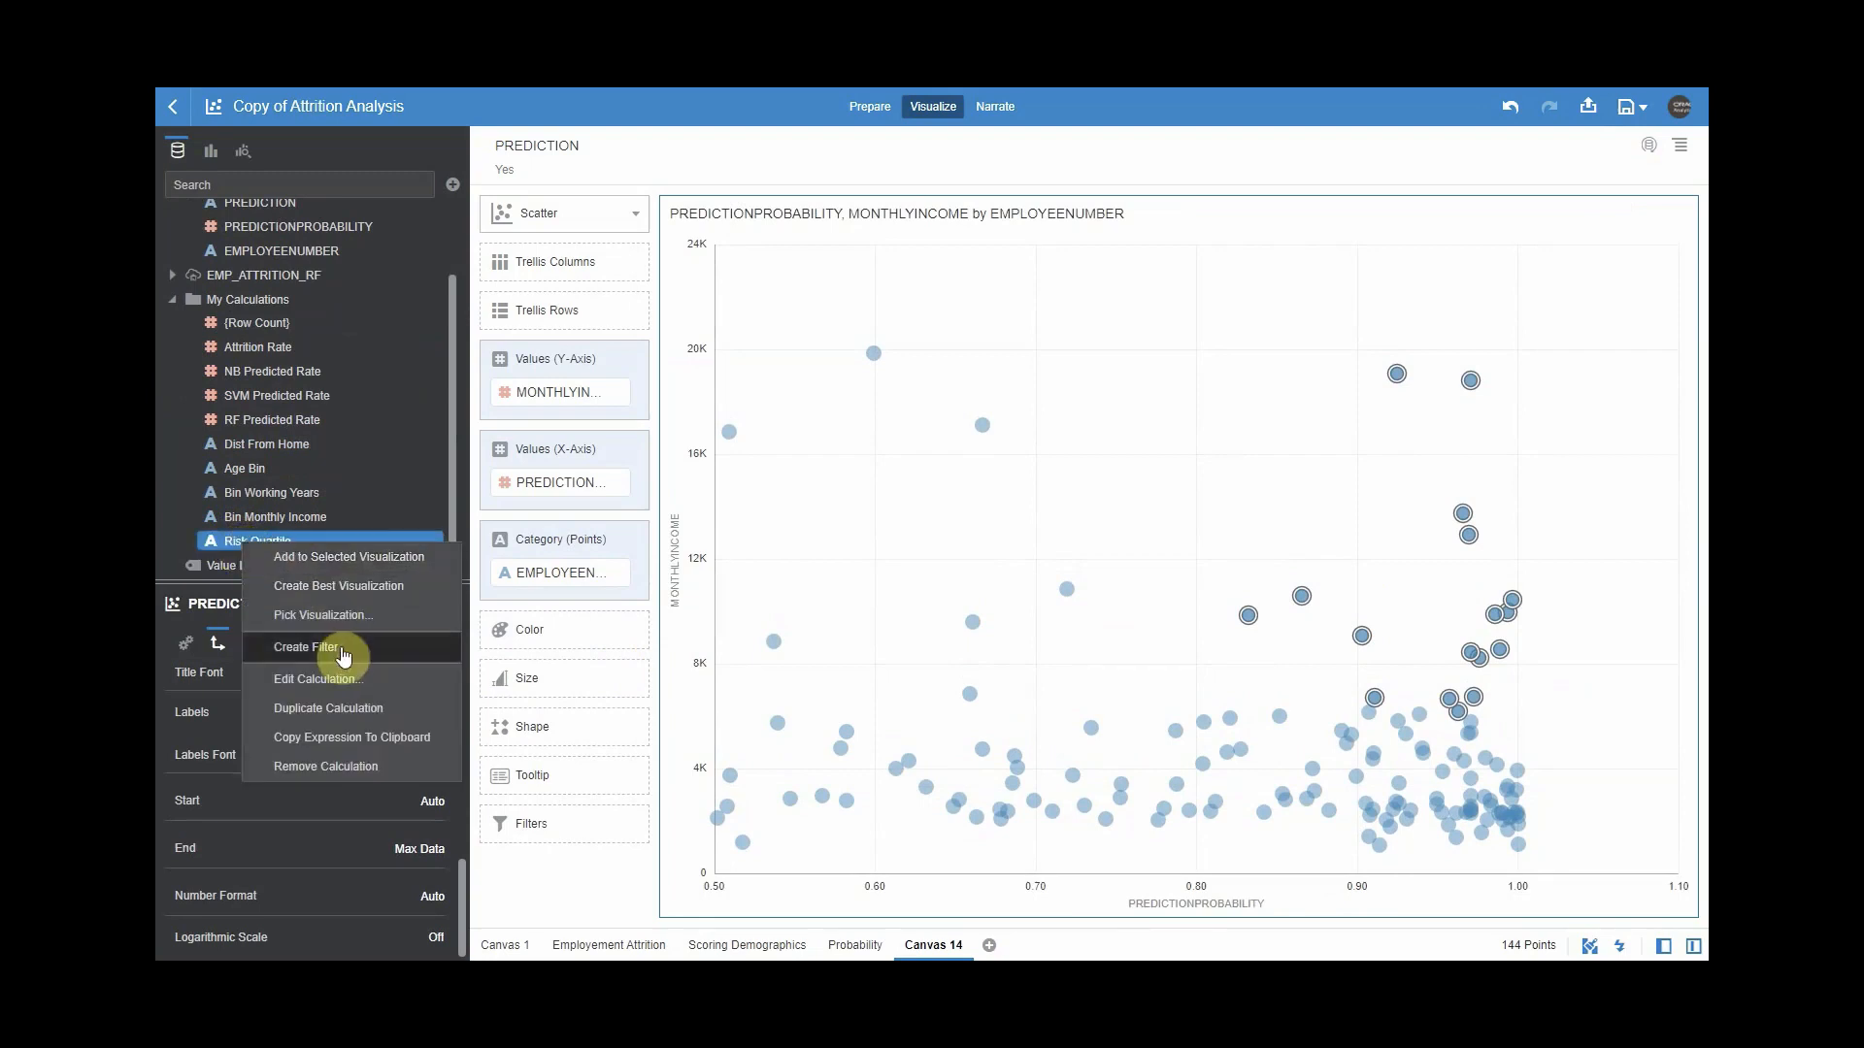
left_click(345, 680)
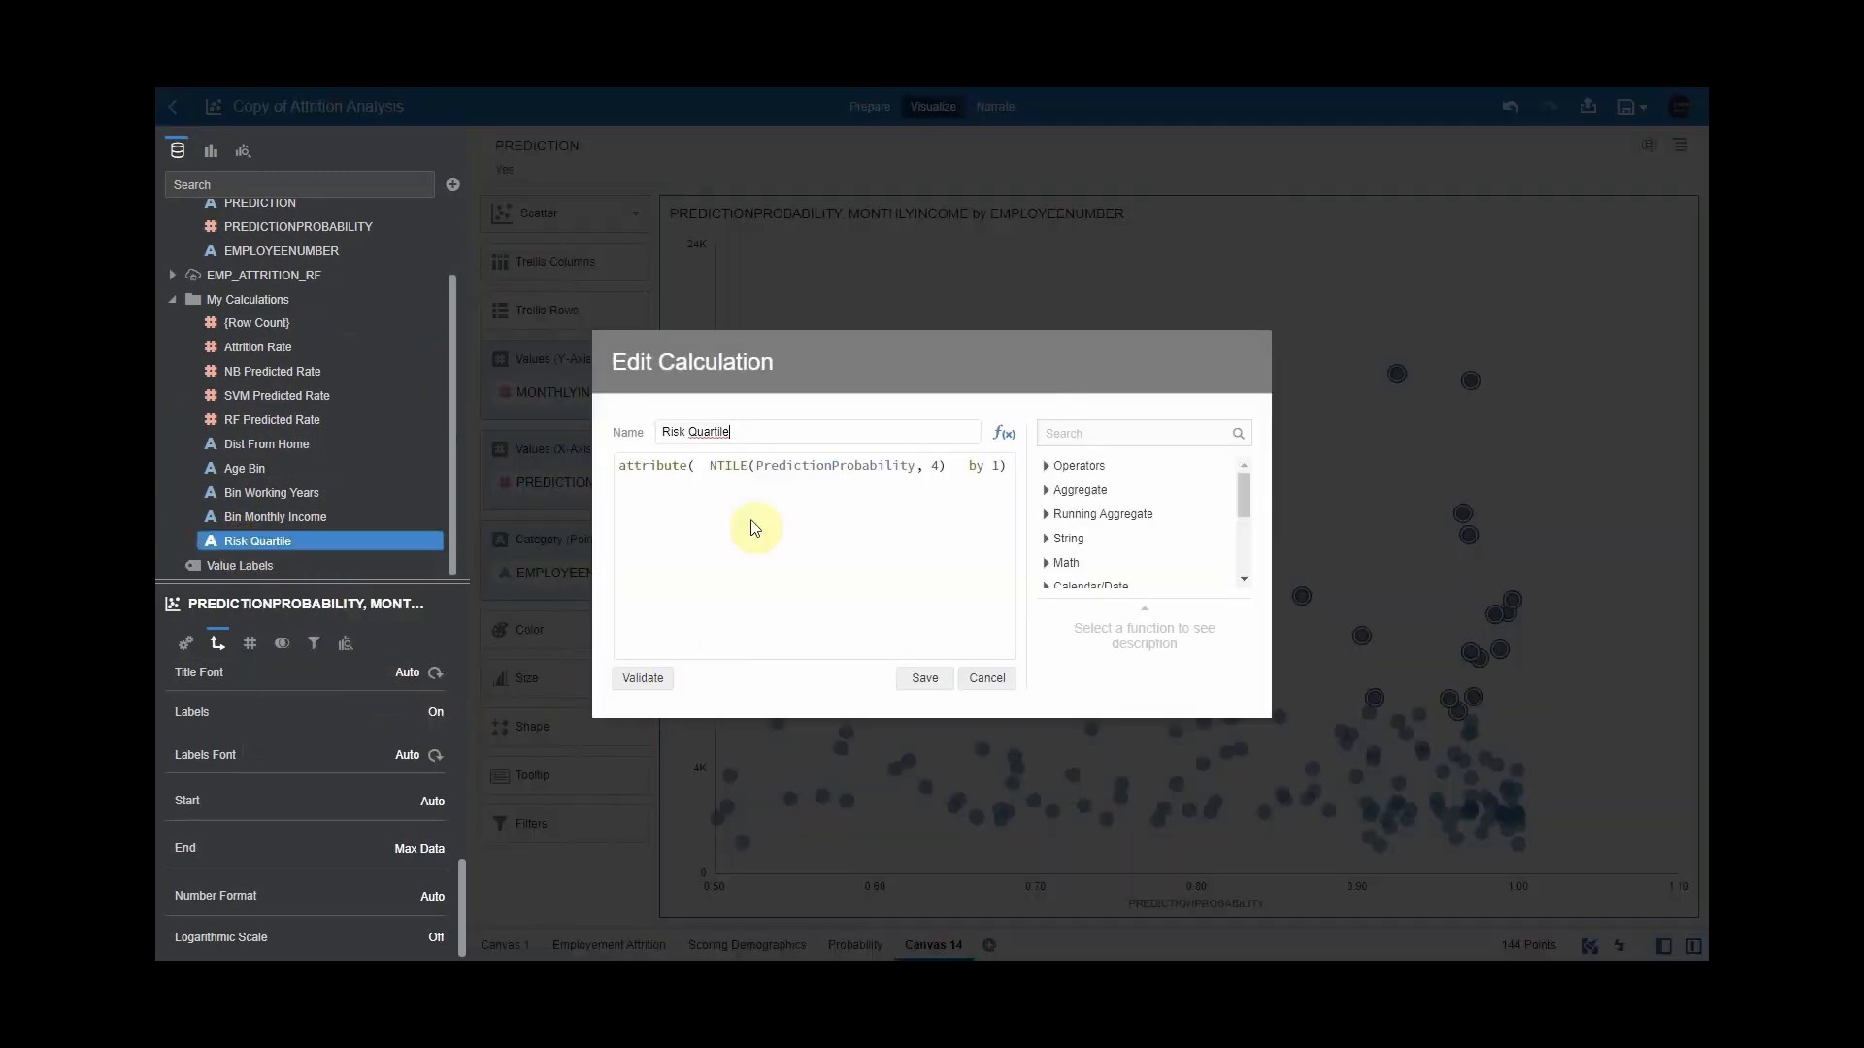
left_click_drag(940, 460, 715, 466)
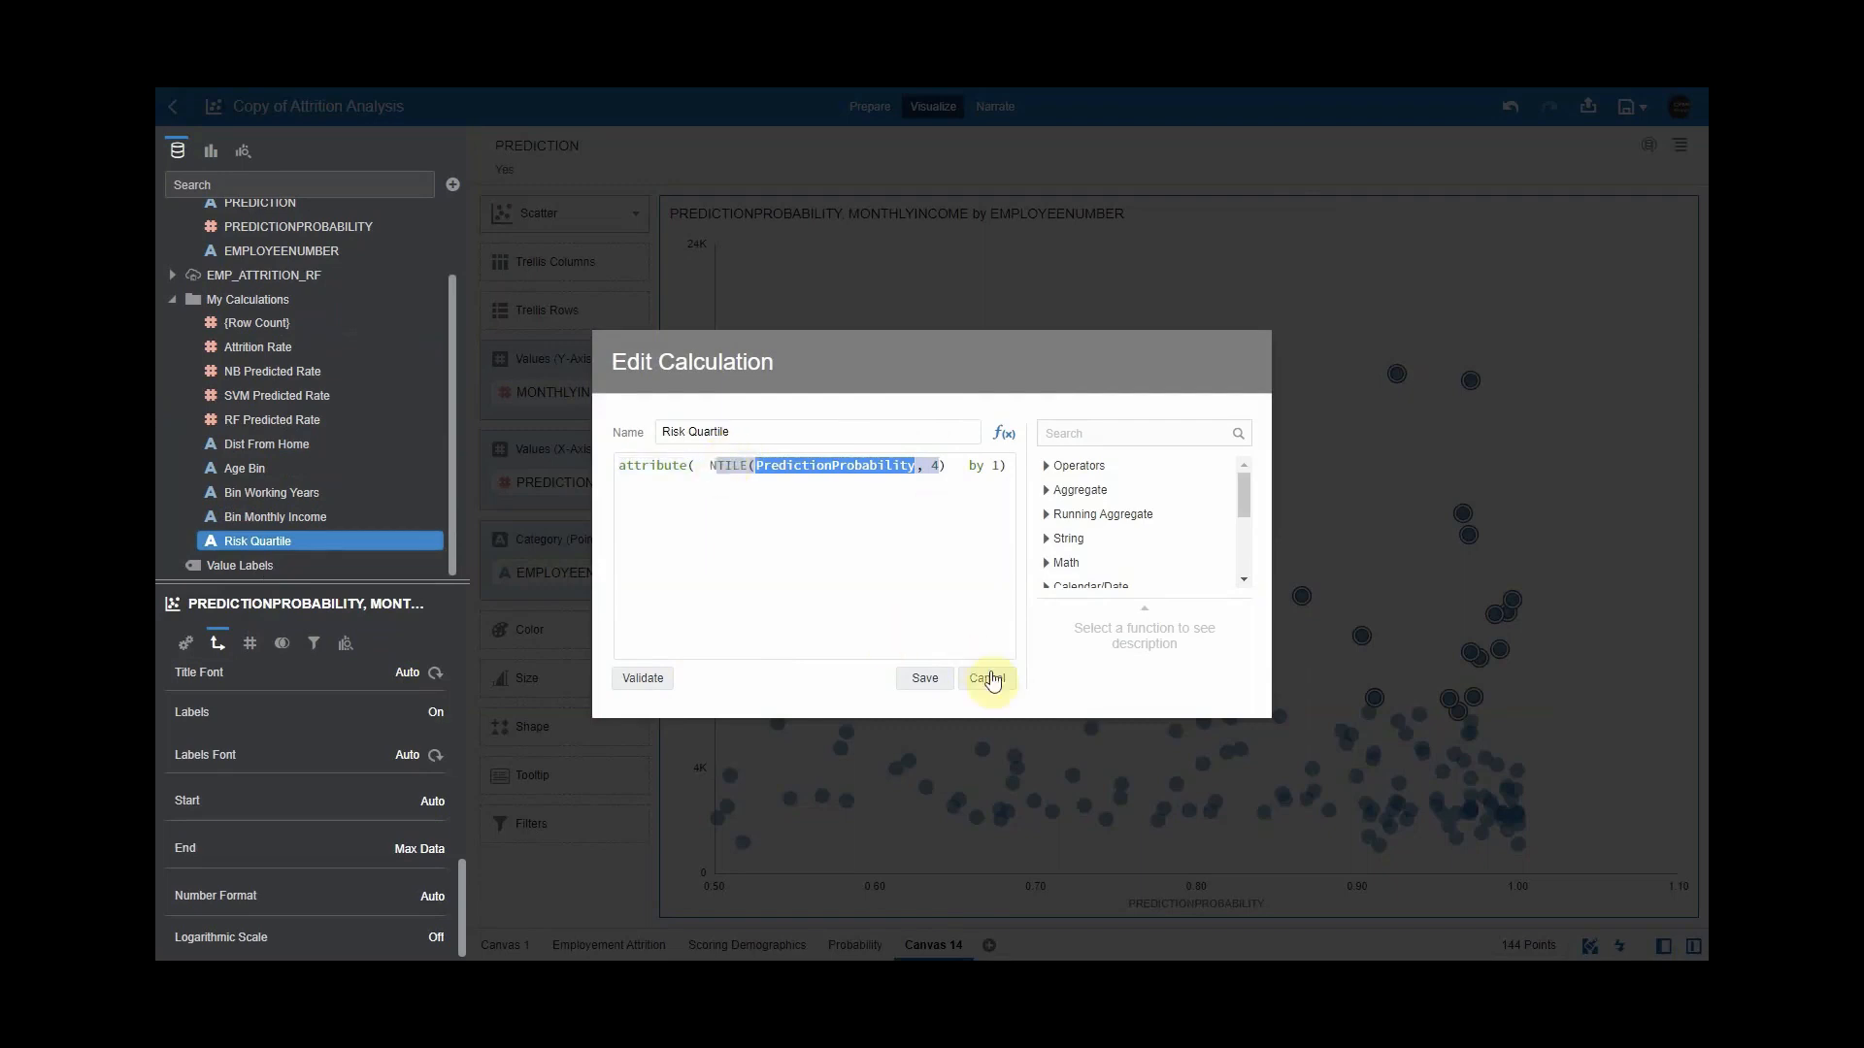
left_click(987, 678)
Color the scatter chart by Risk Quartile and trellis it with DEPARTMENT as rows and MARITALSTATUS as columns.
left_click_drag(301, 541, 586, 651)
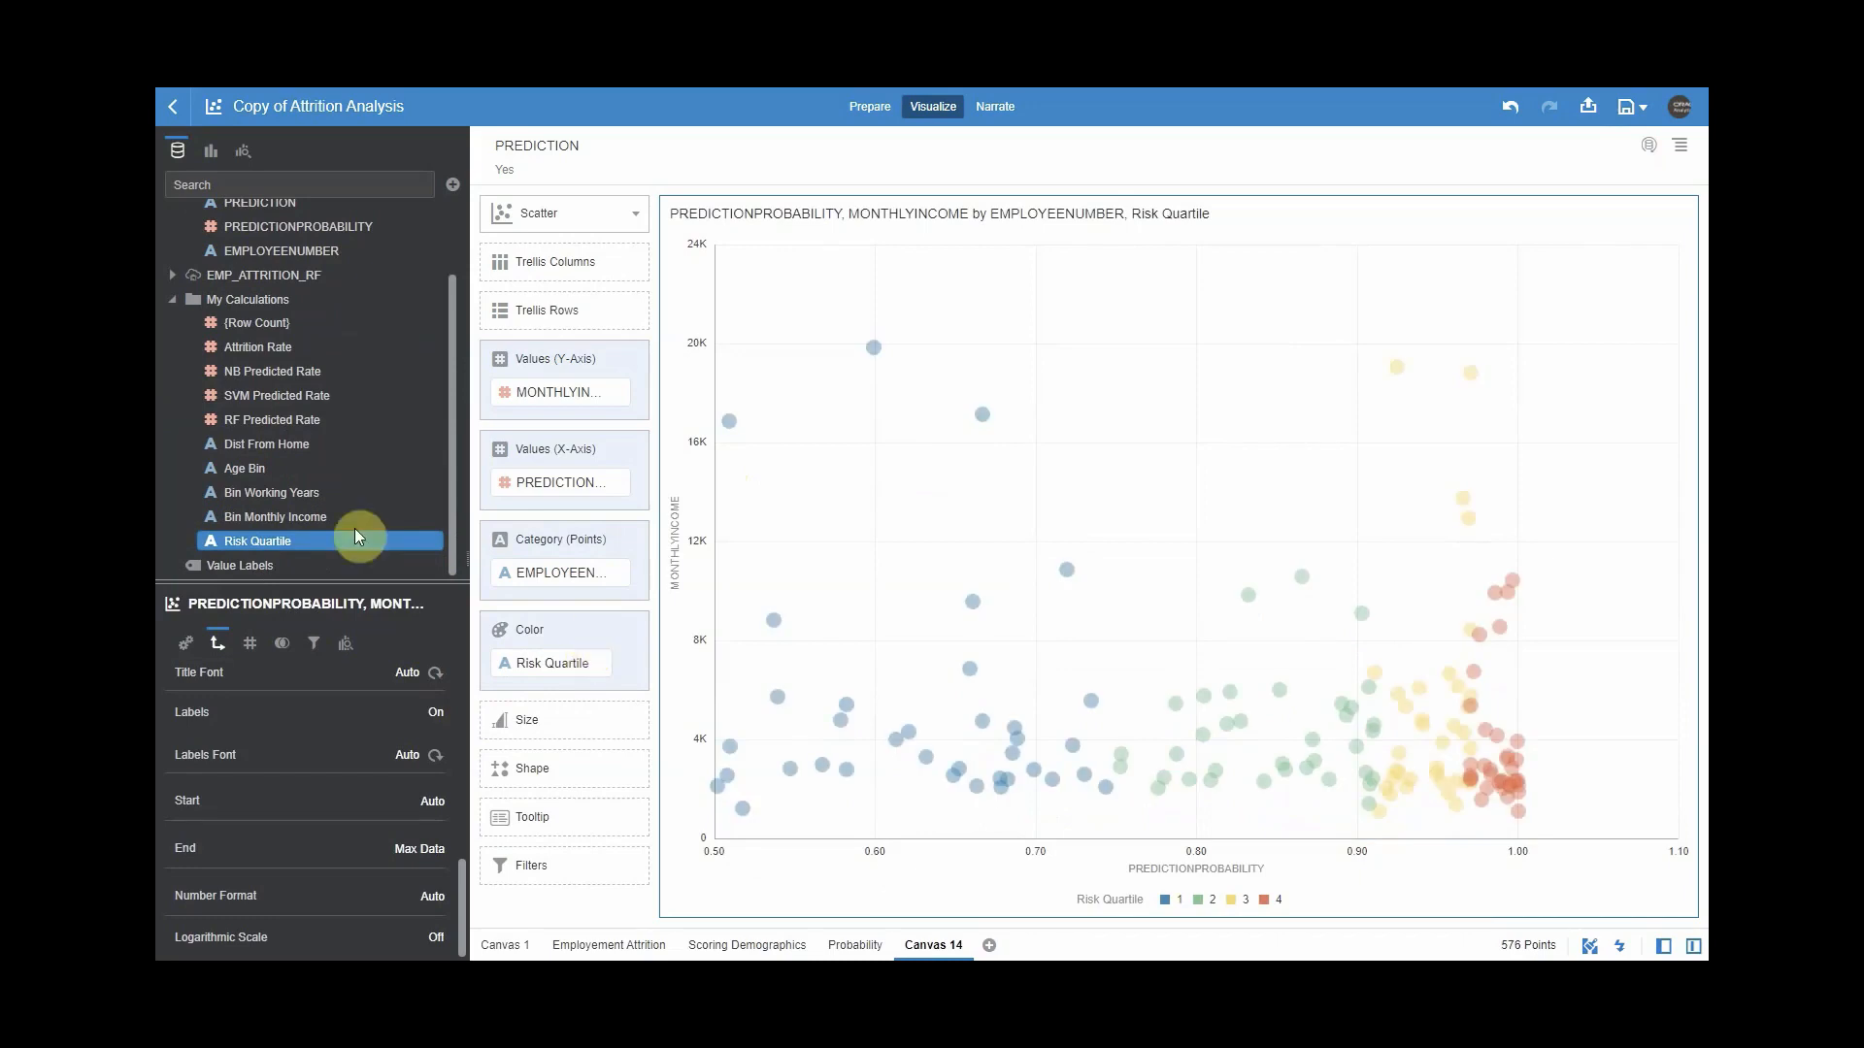
scroll(312, 429, "up", 2)
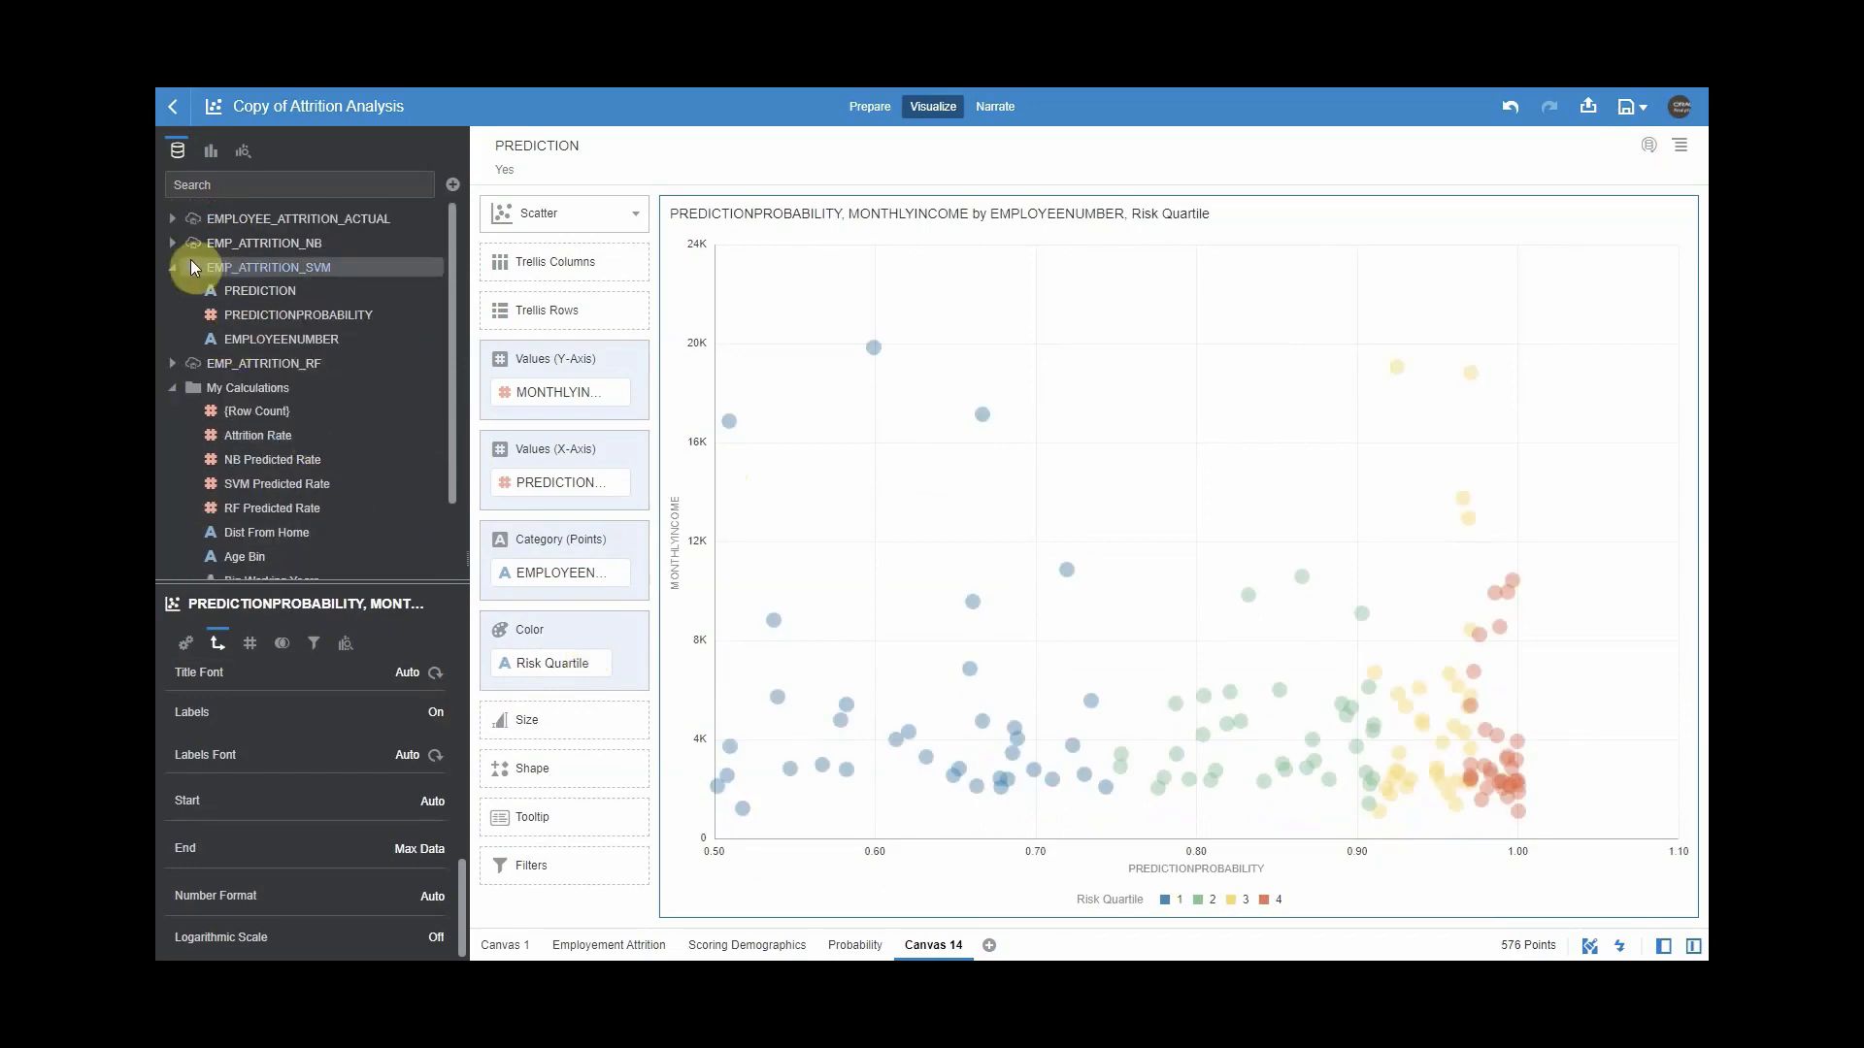
left_click(174, 222)
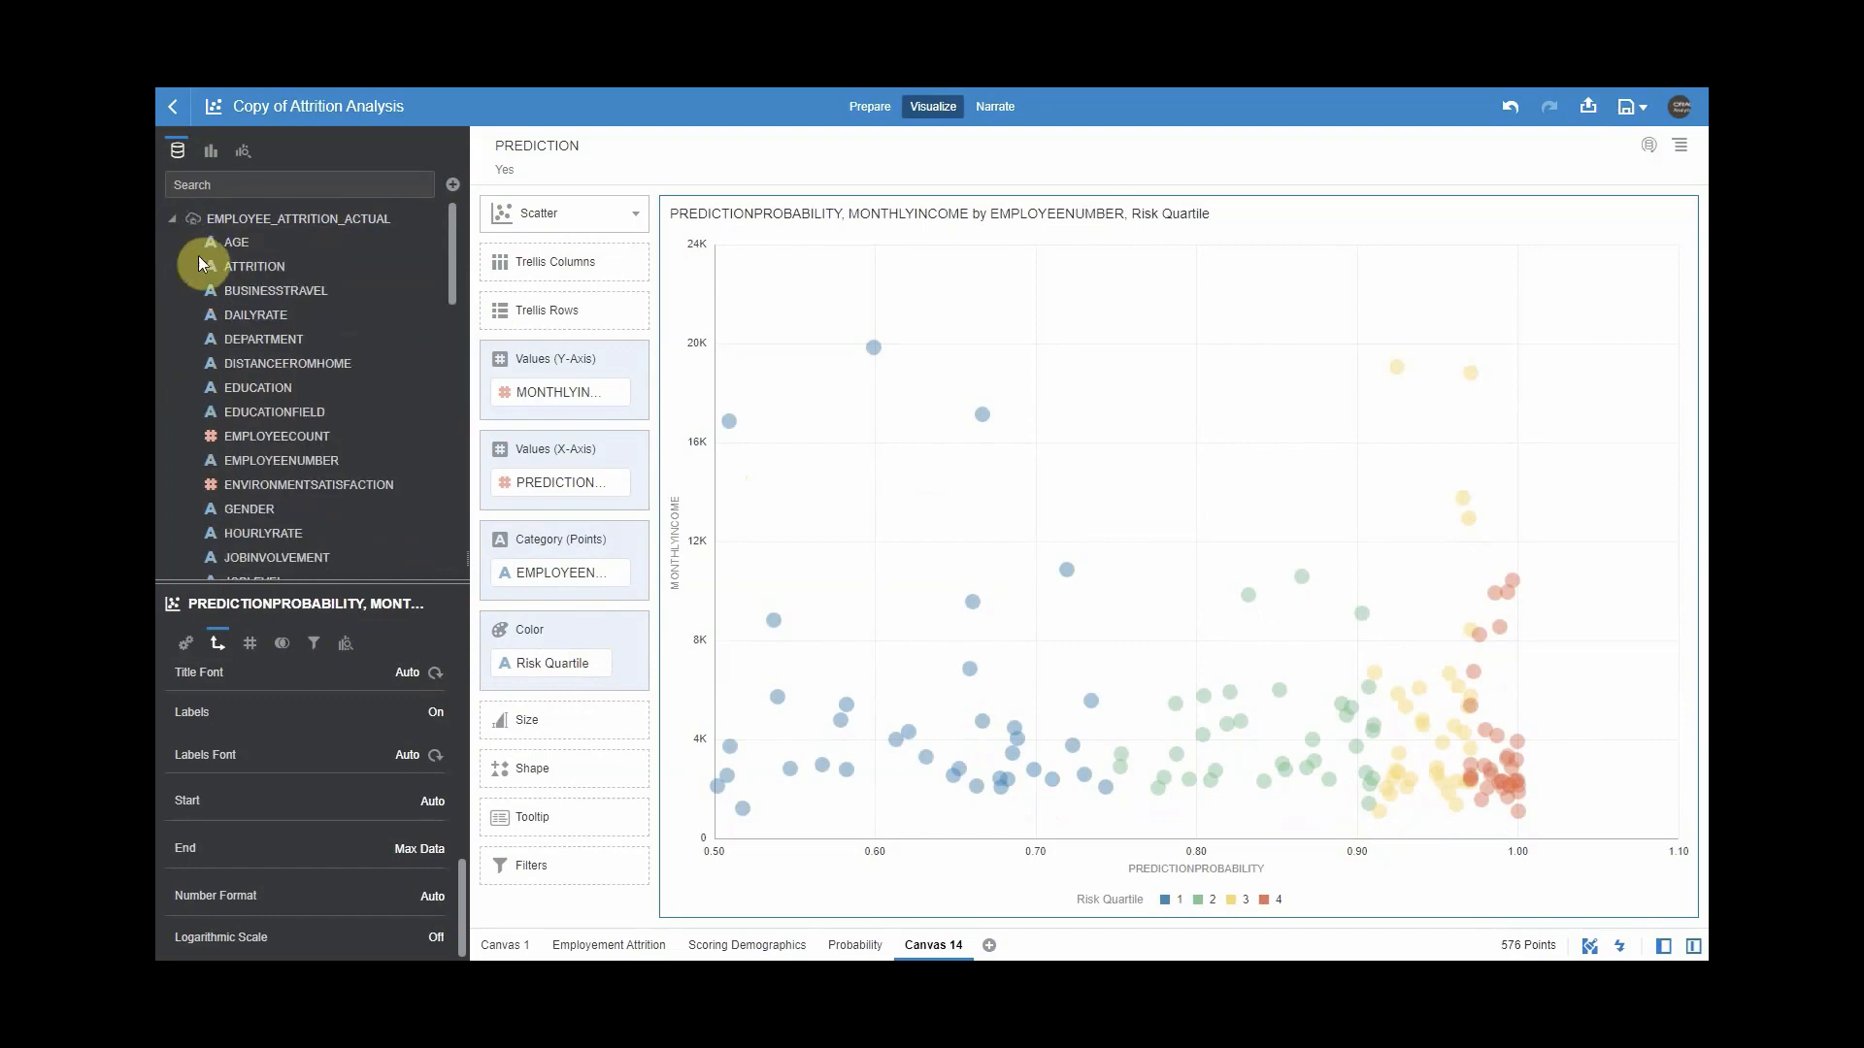
scroll(262, 339, "down", 2)
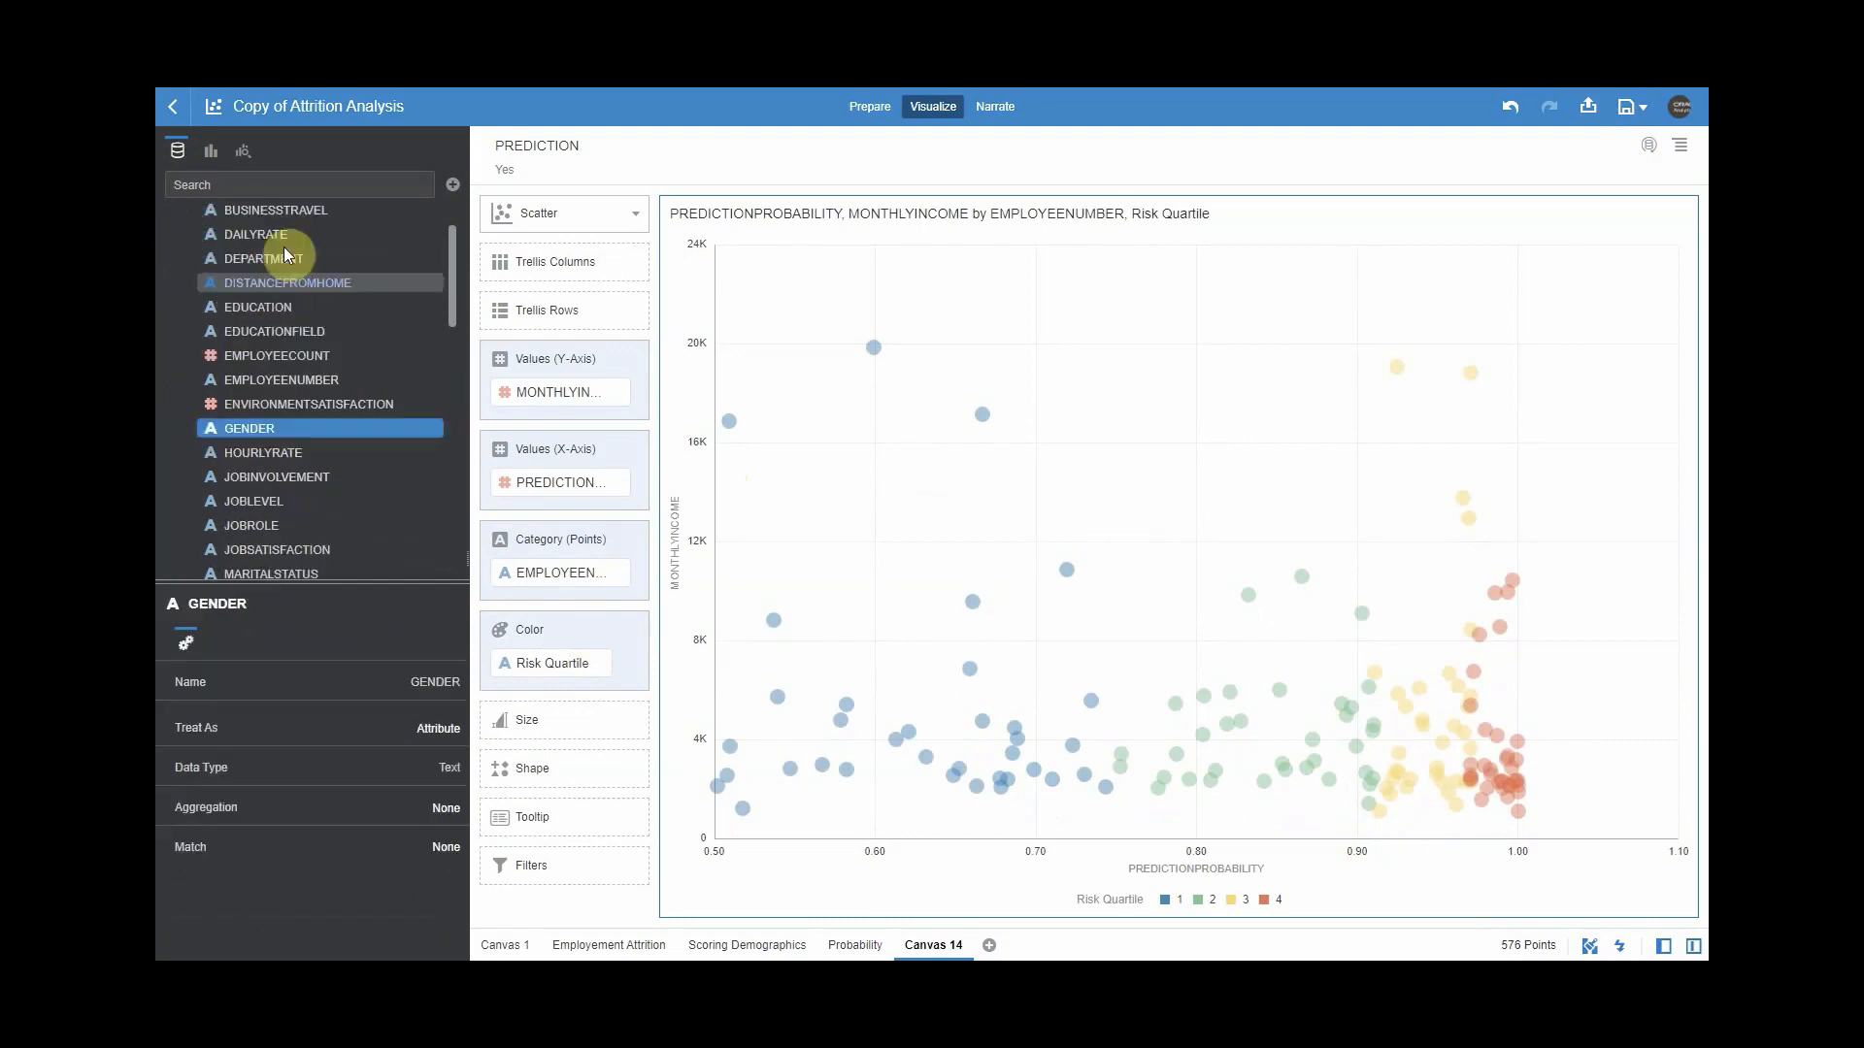
left_click_drag(282, 256, 513, 313)
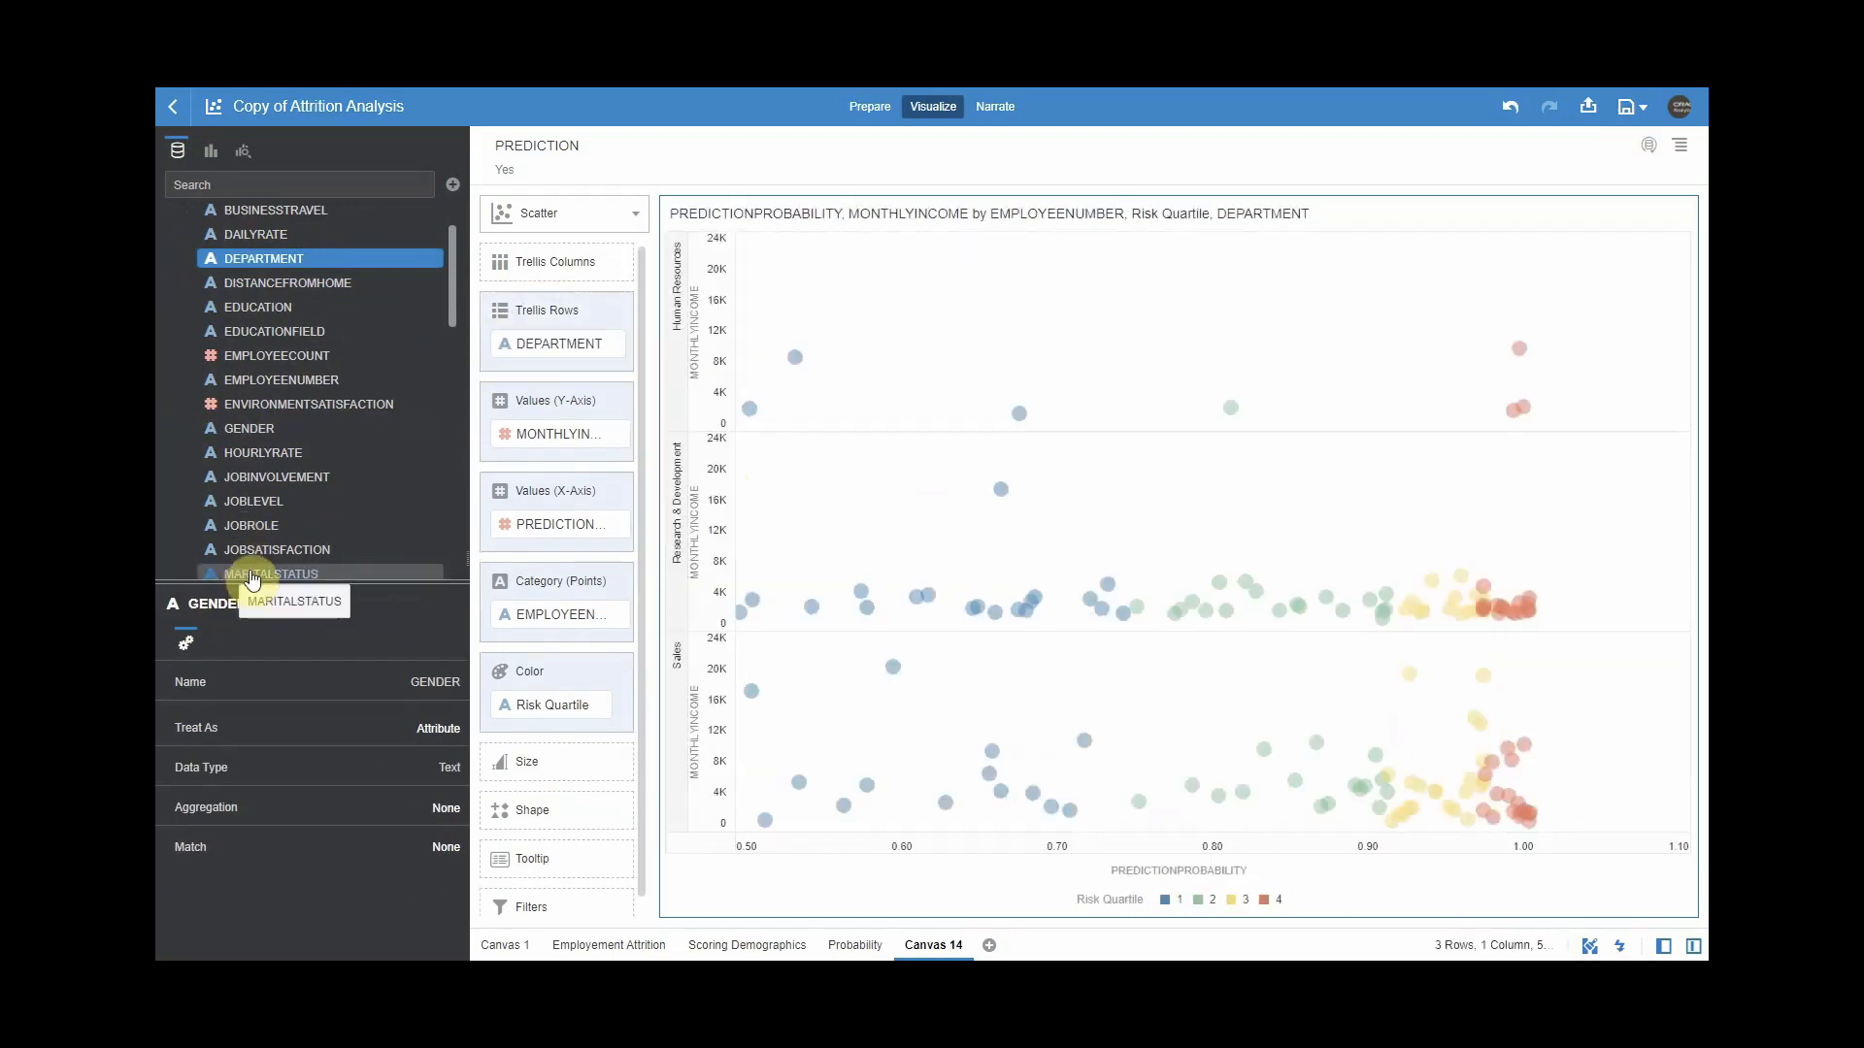
left_click_drag(250, 577, 532, 272)
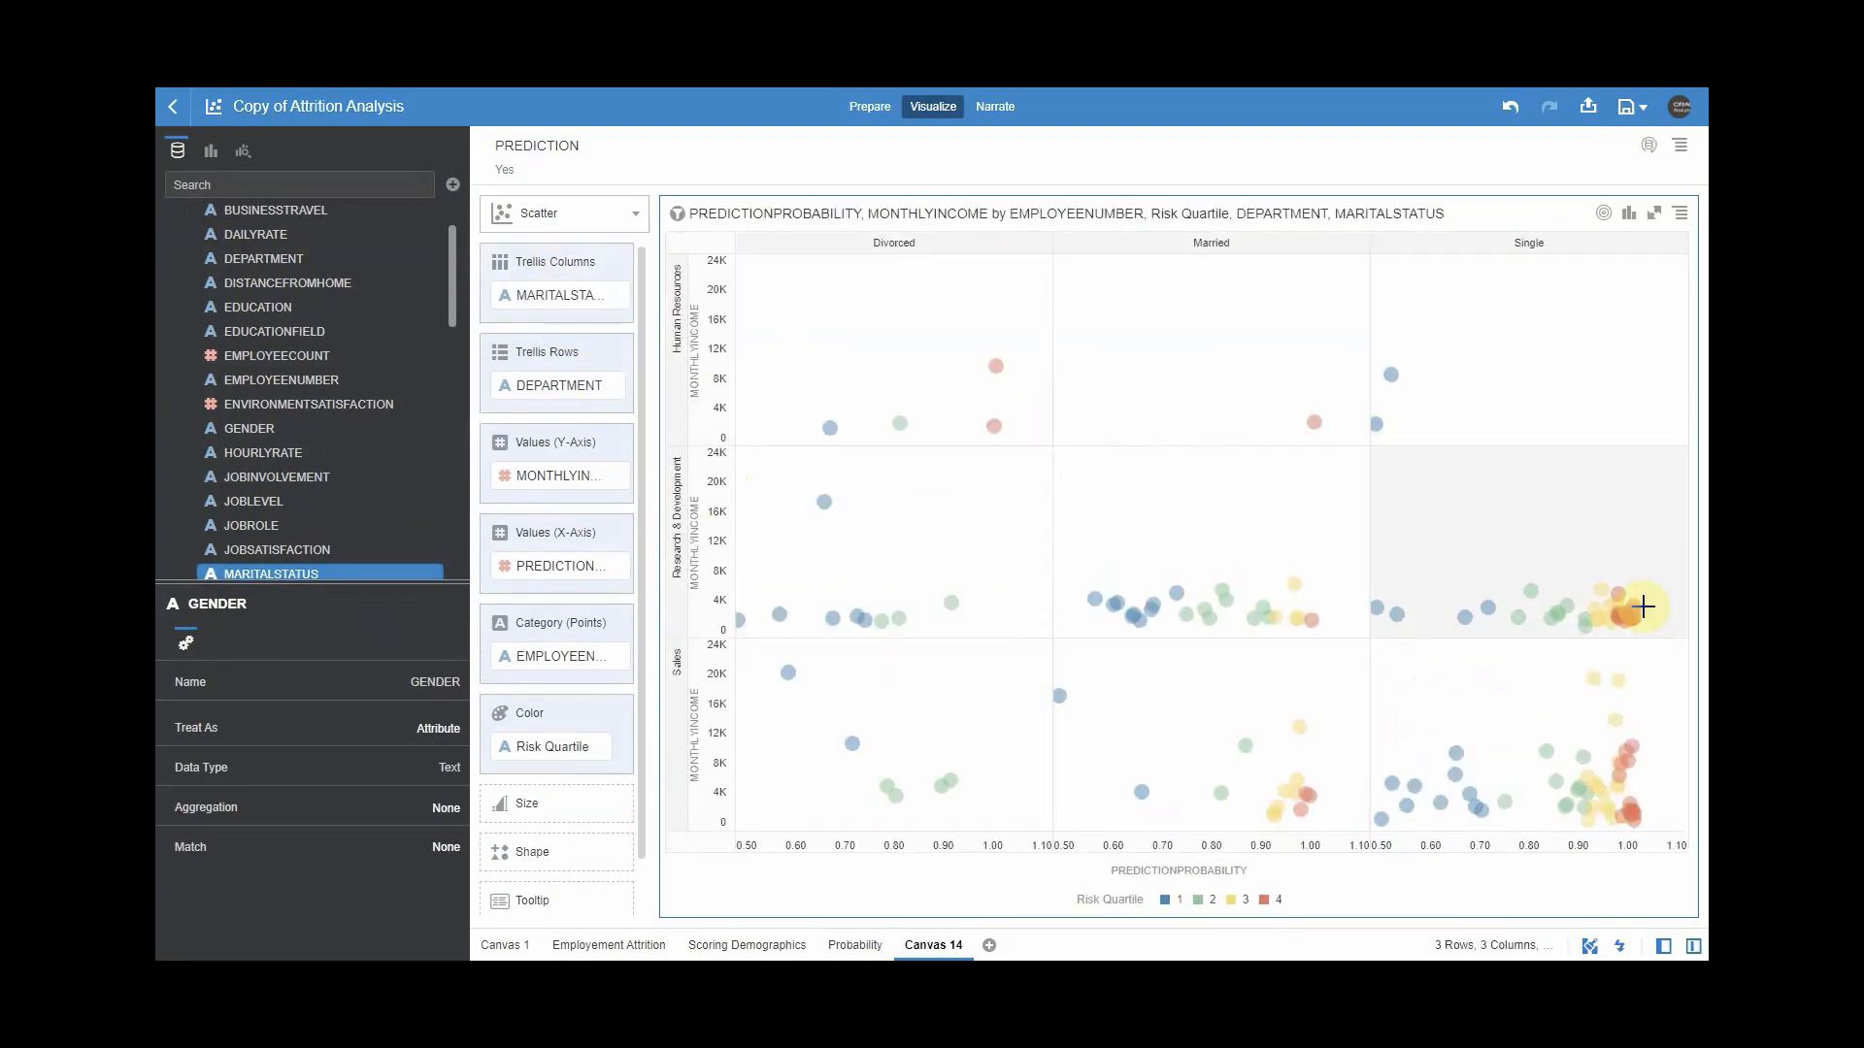
Select the high-probability points in the Single, Research & Development cell and copy their data to the clipboard.
left_click(1644, 562)
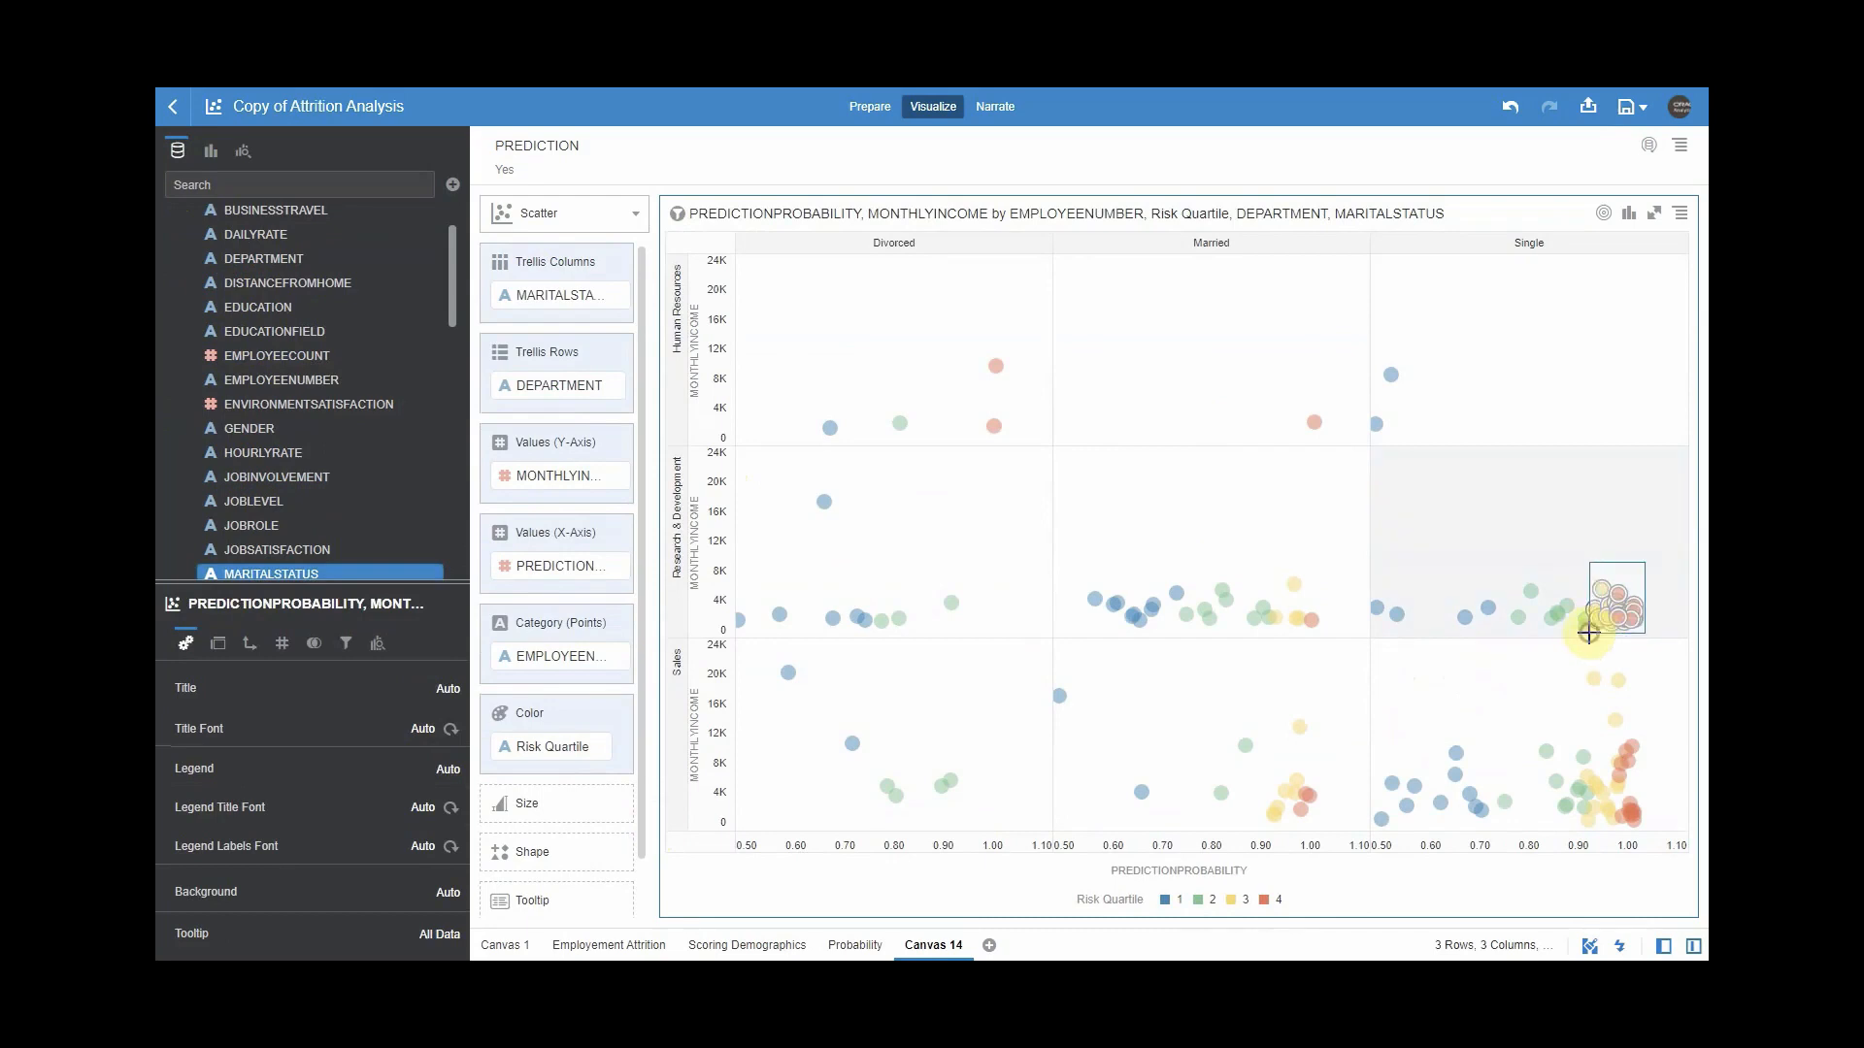
right_click(1619, 621)
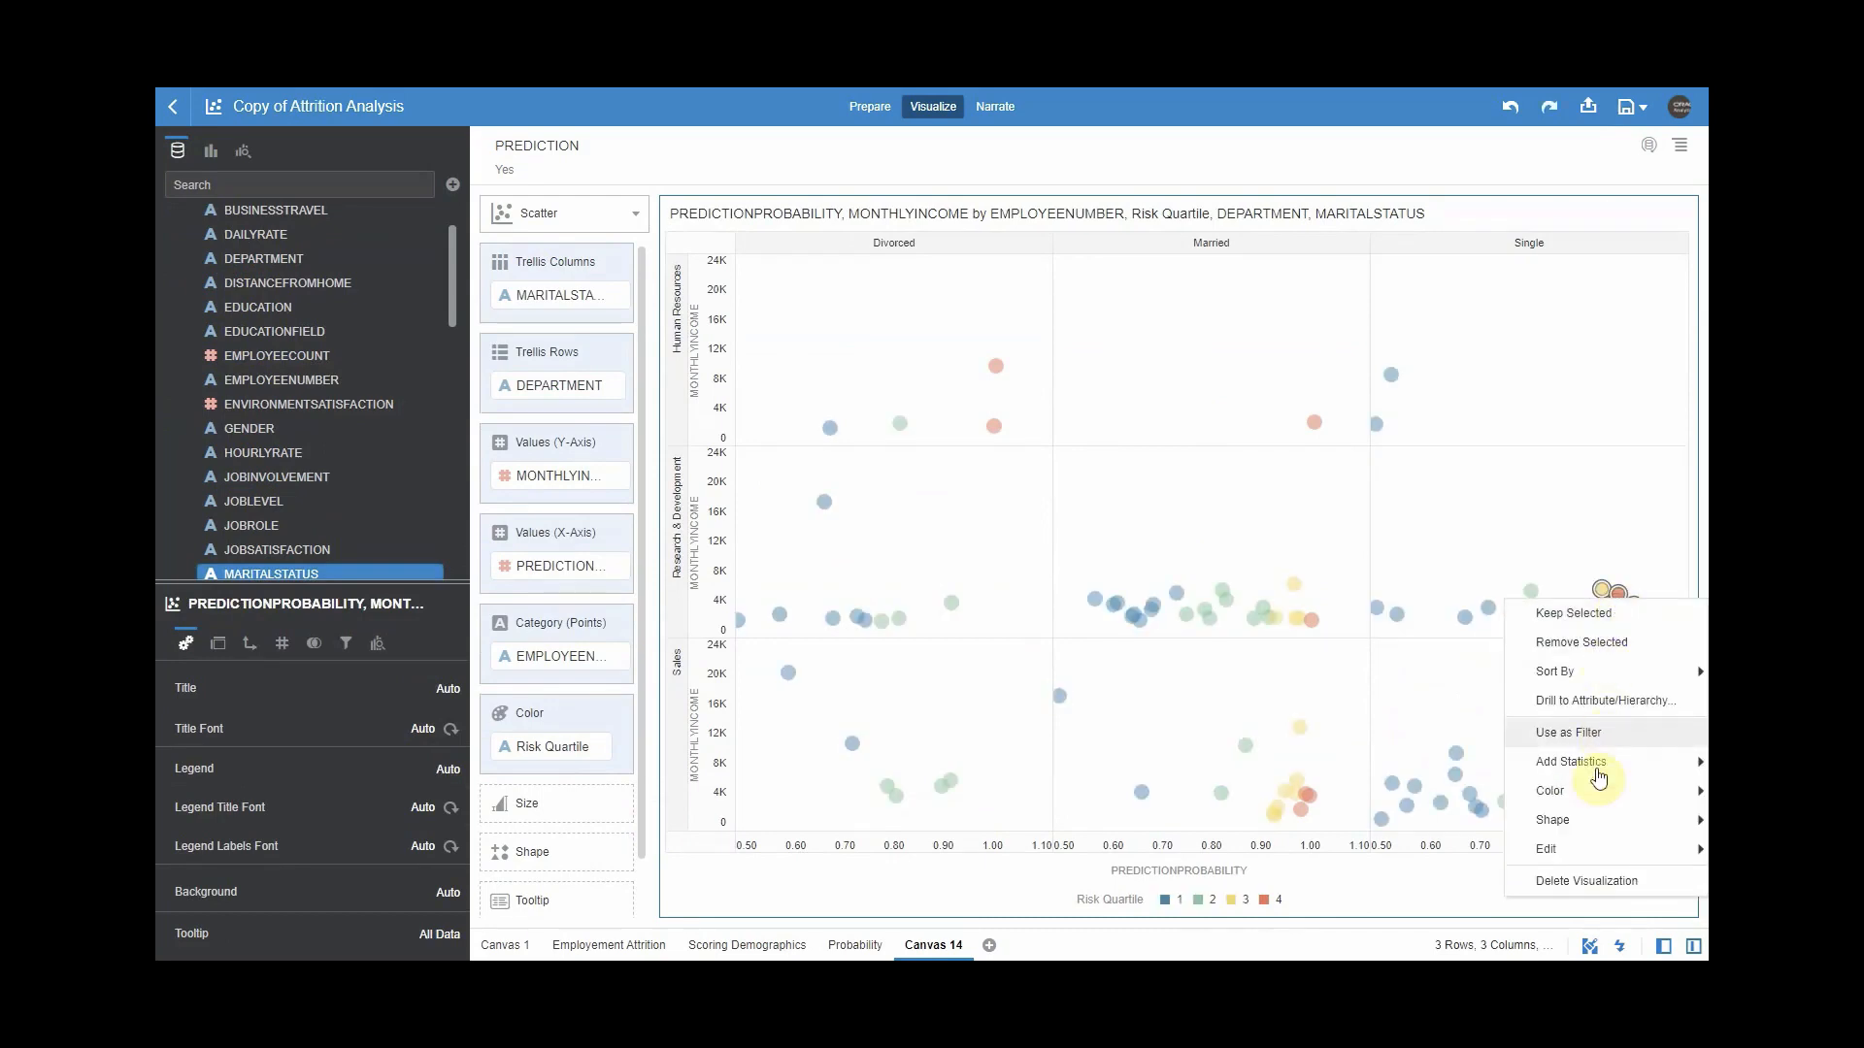
mouse_move(1582, 850)
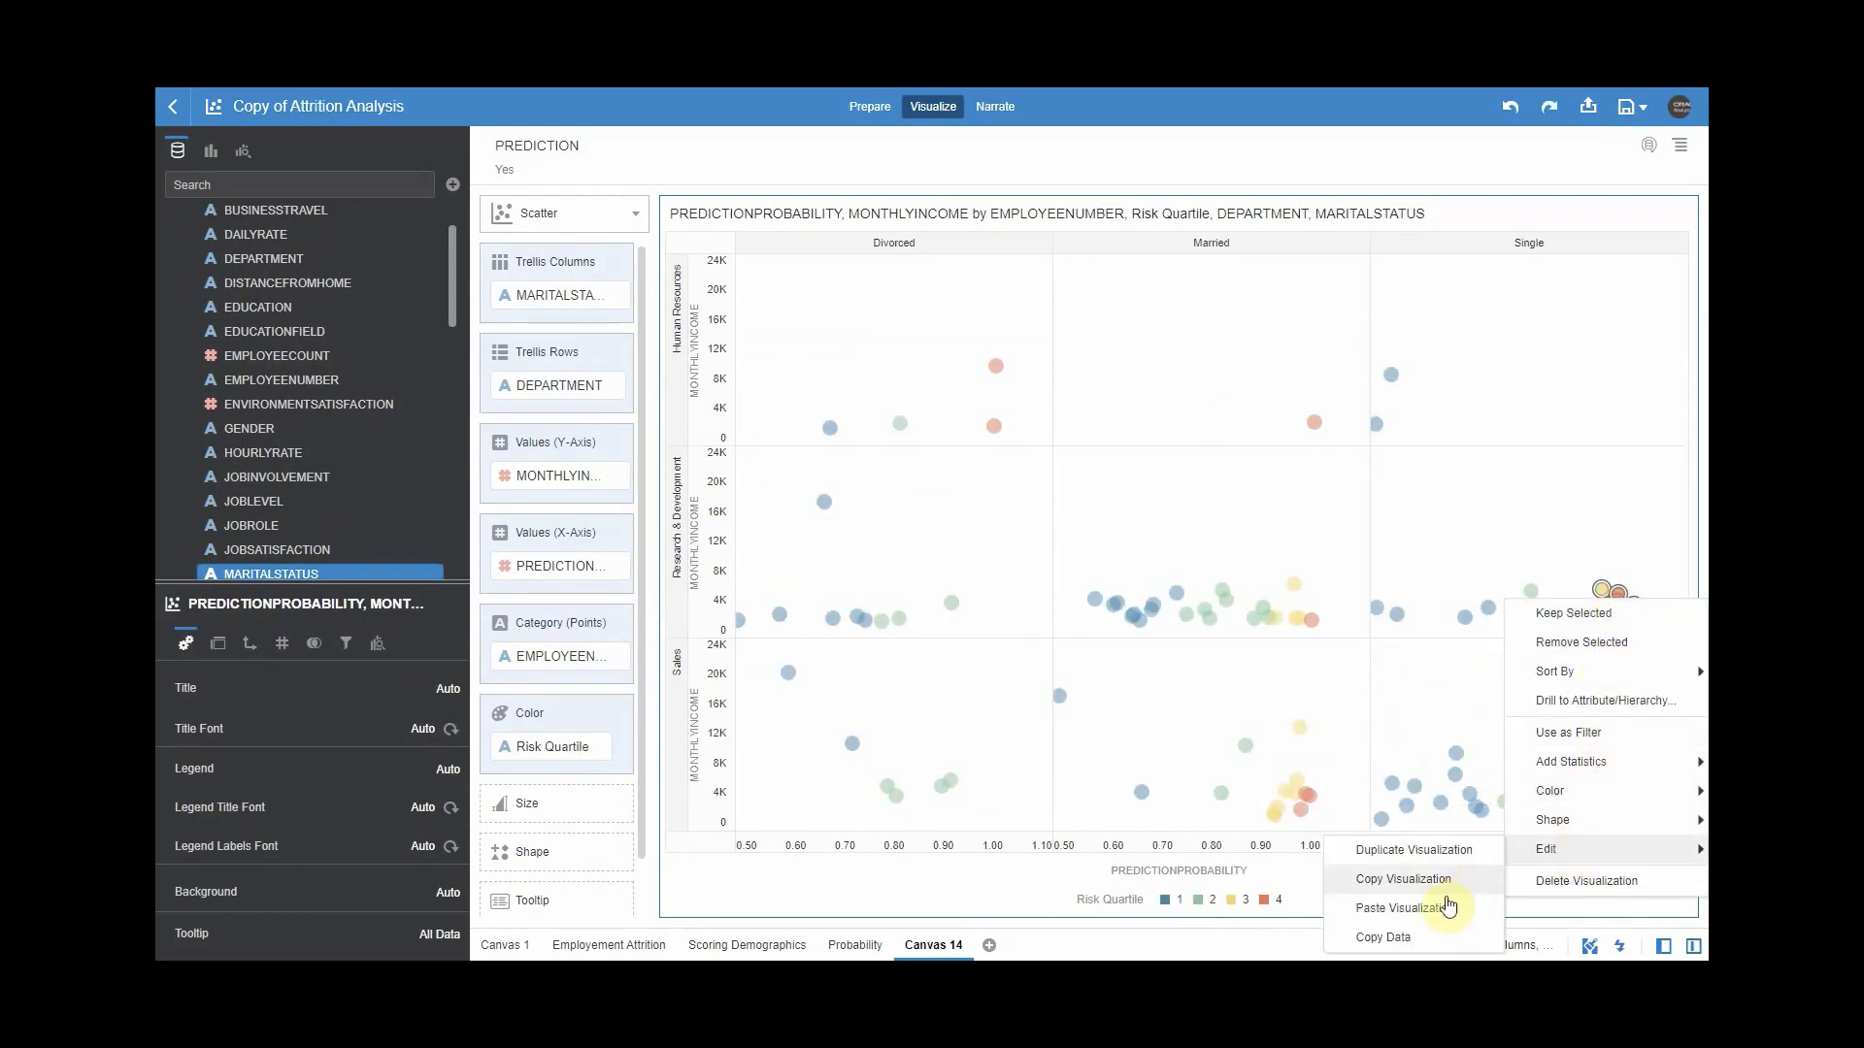
left_click(1403, 937)
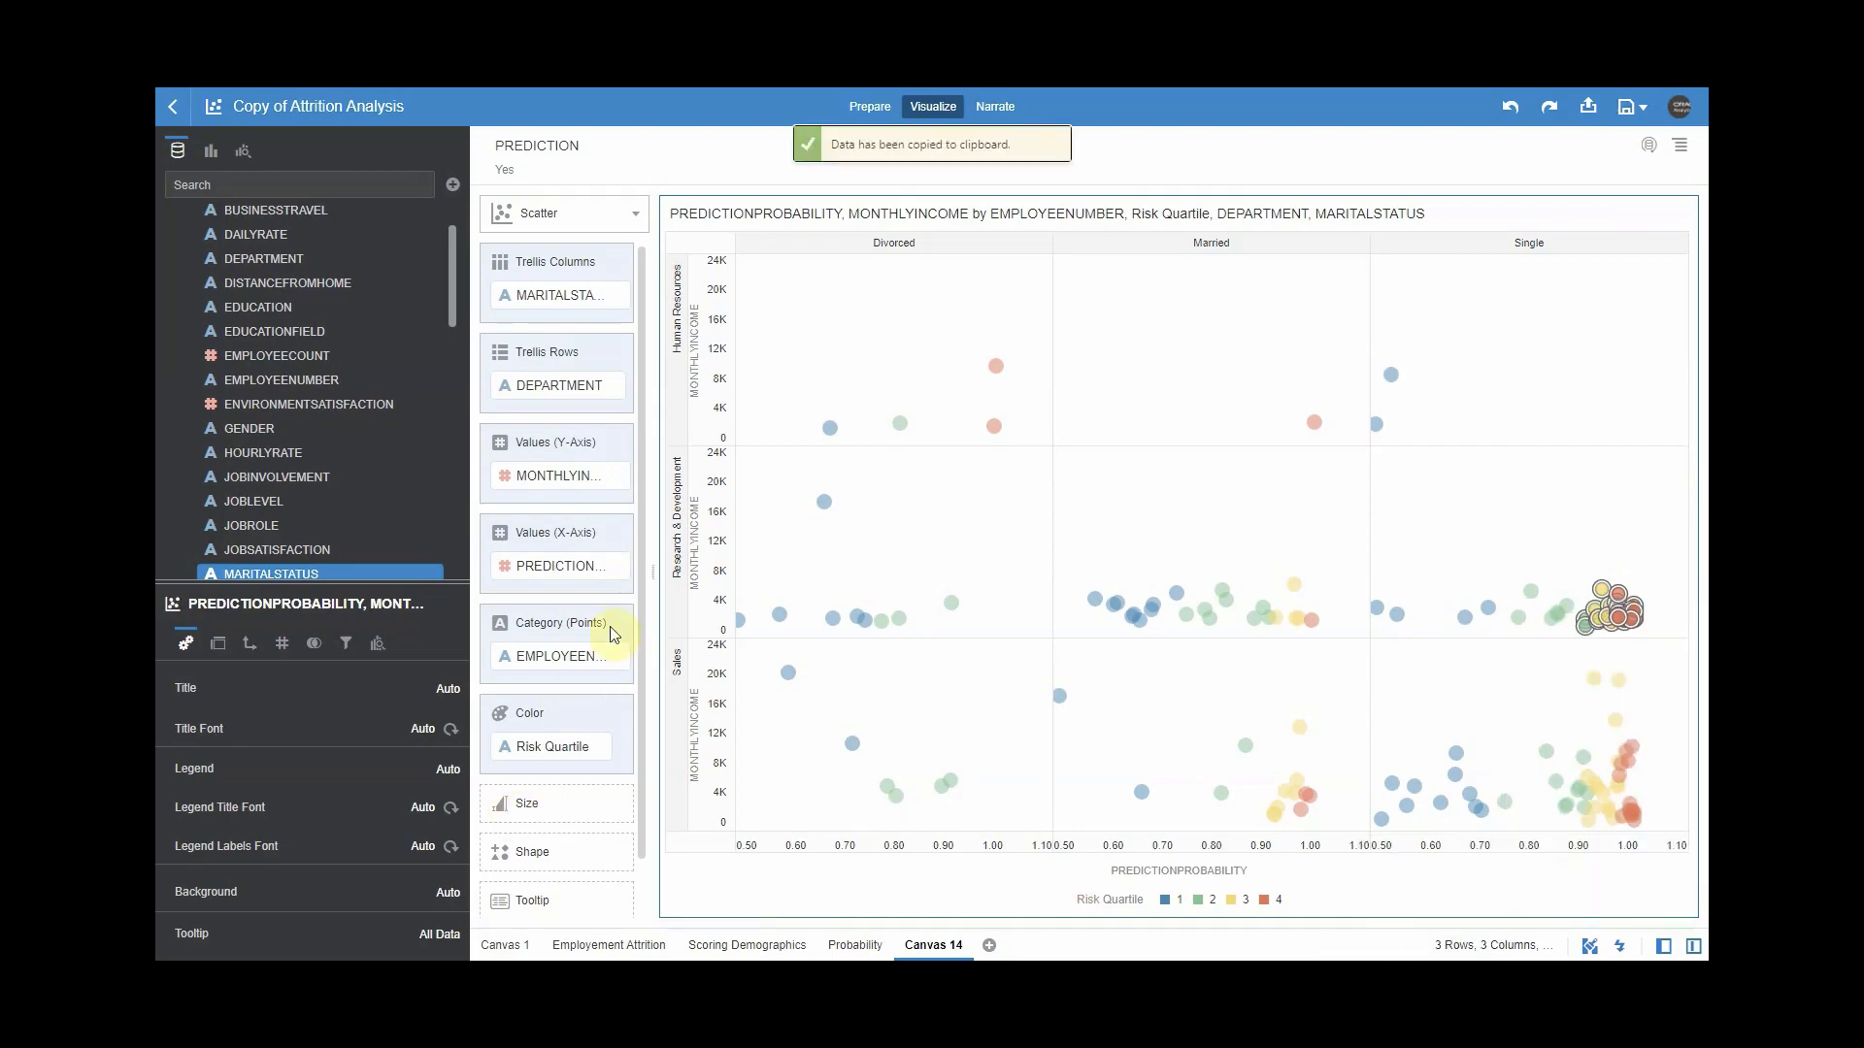
Switch to Notepad, paste the copied data, and examine it from the first row in a maximized window.
key("alt+Tab")
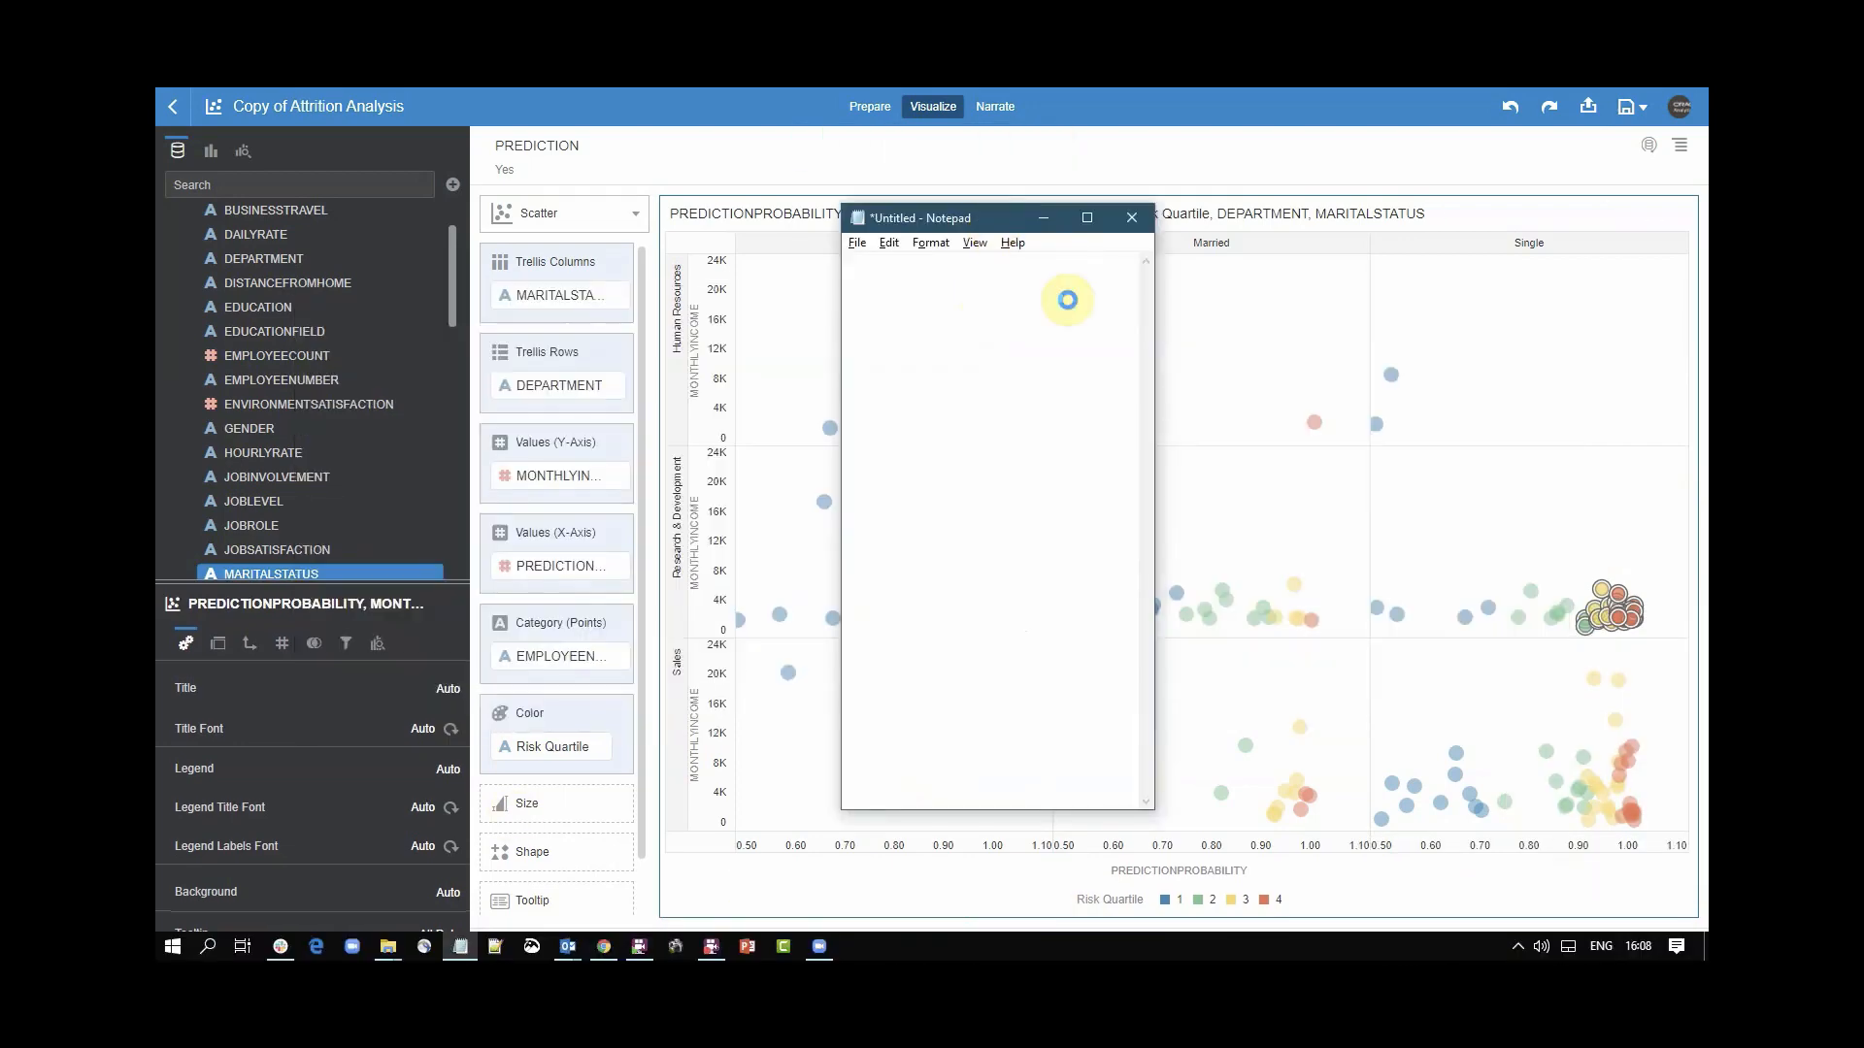
key("ctrl+v")
left_click(1087, 217)
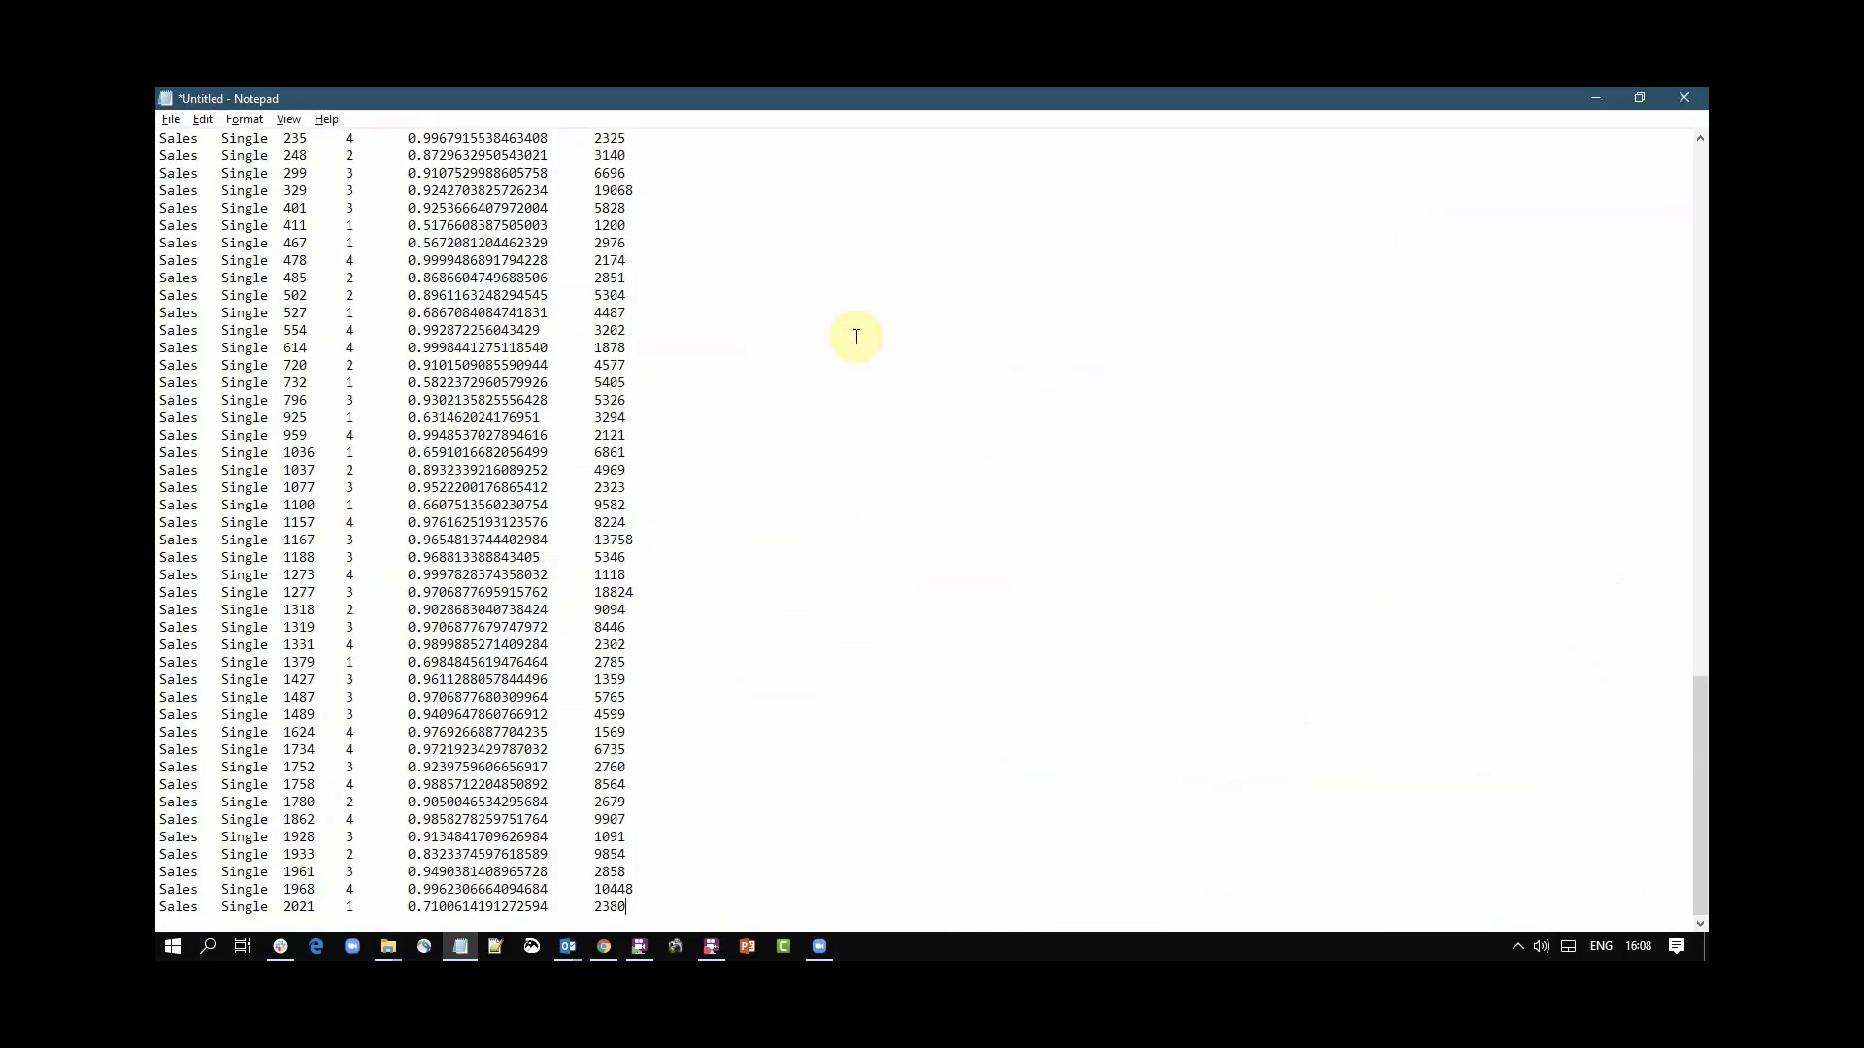
key("ctrl+Home")
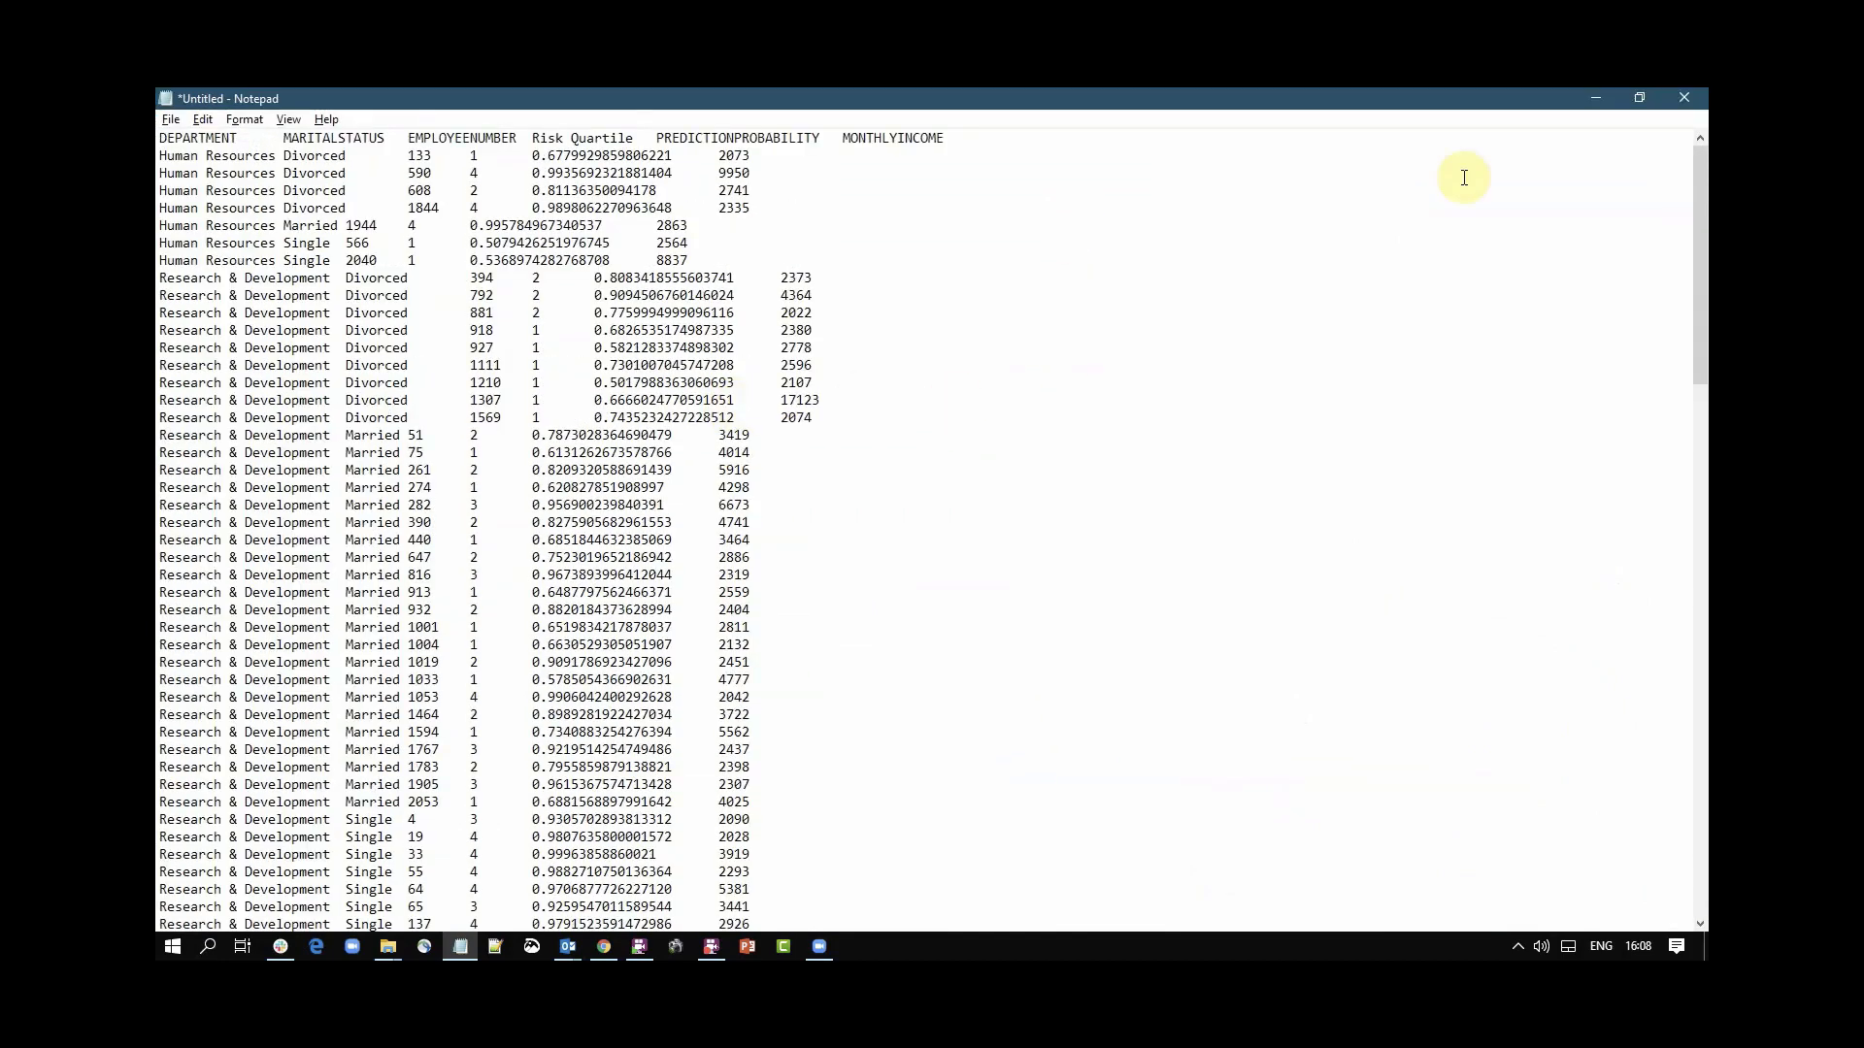
left_click(1674, 91)
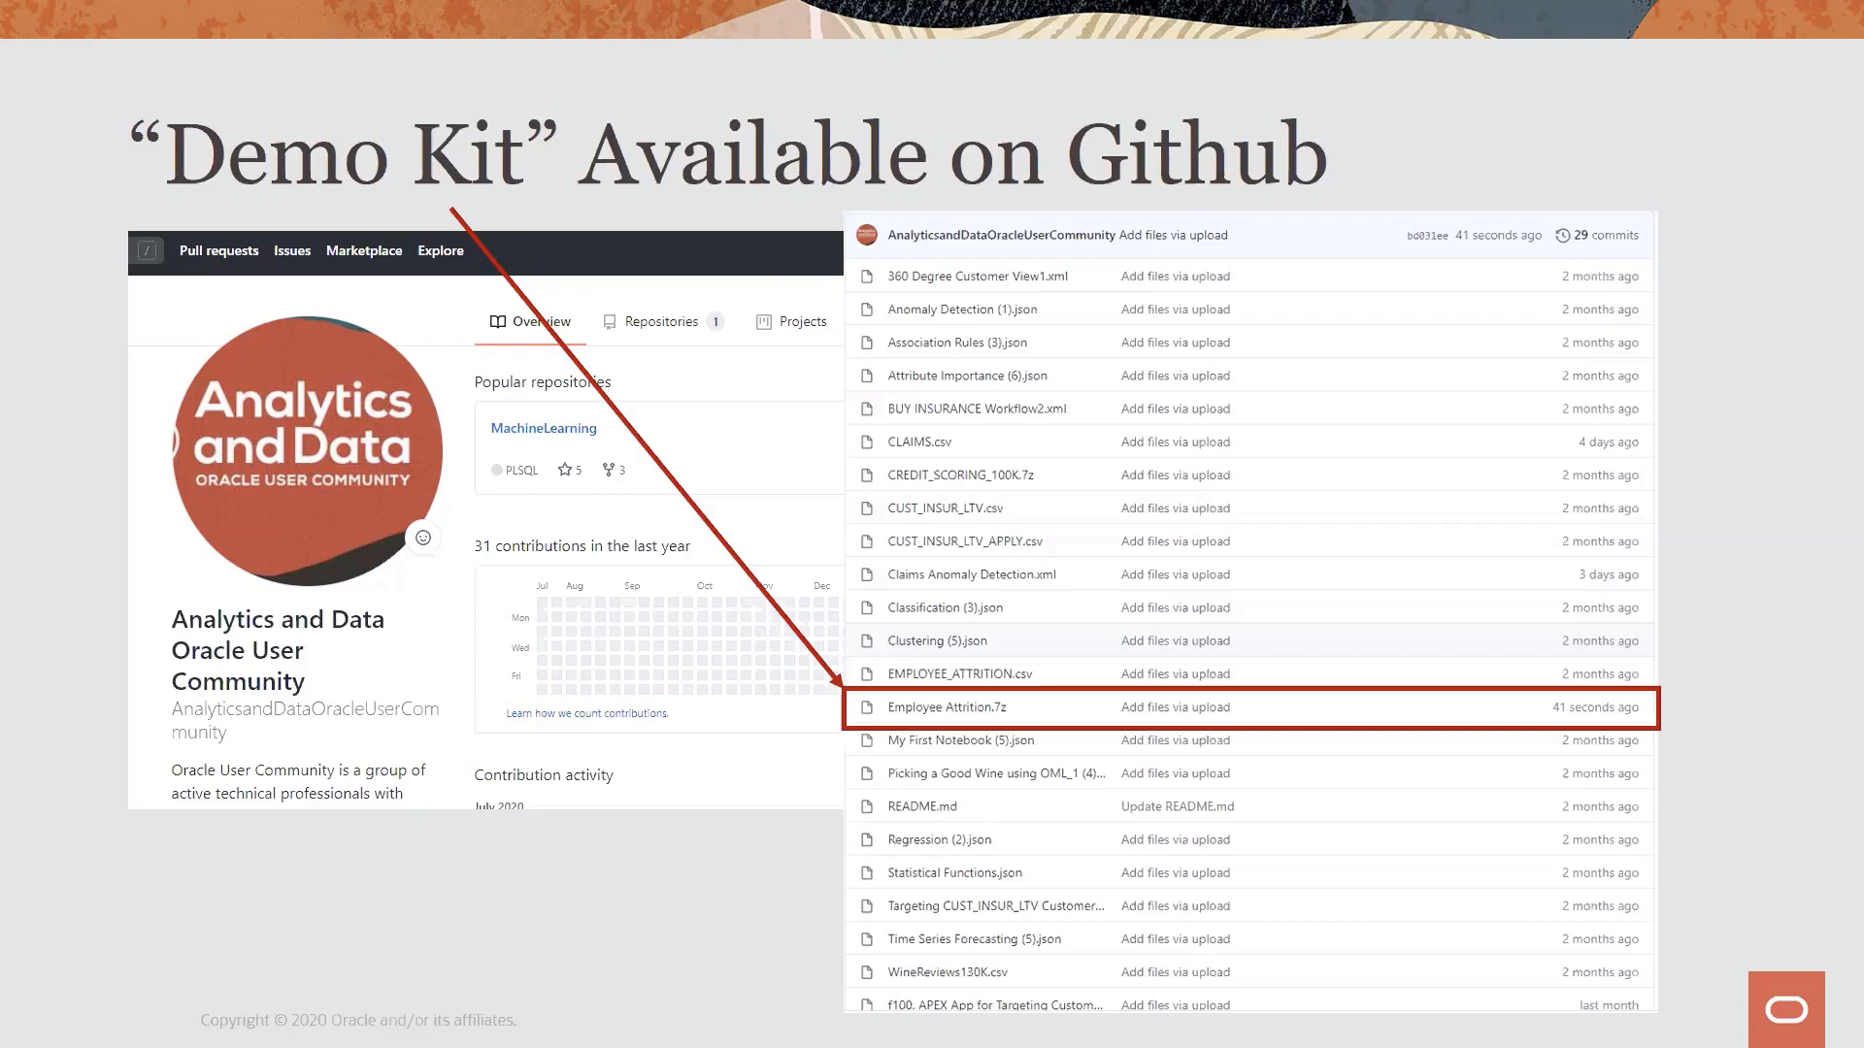
key("Right")
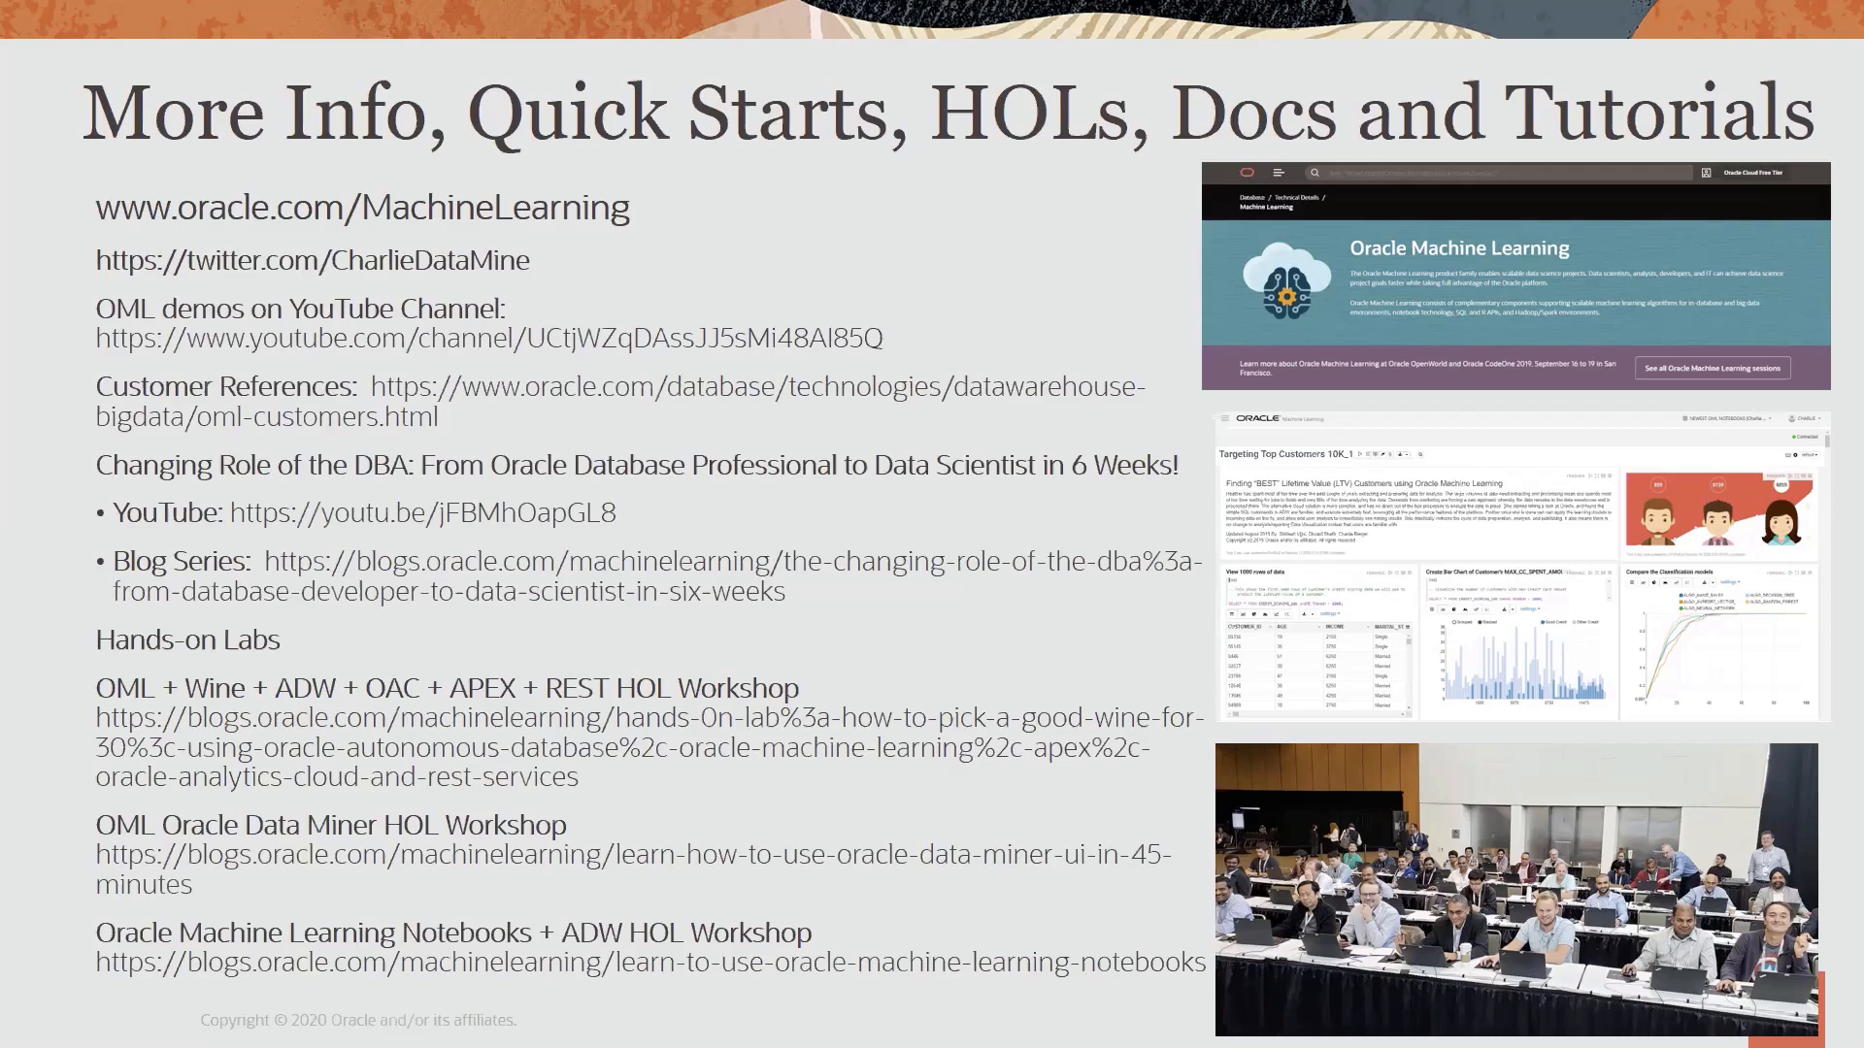
key("Right")
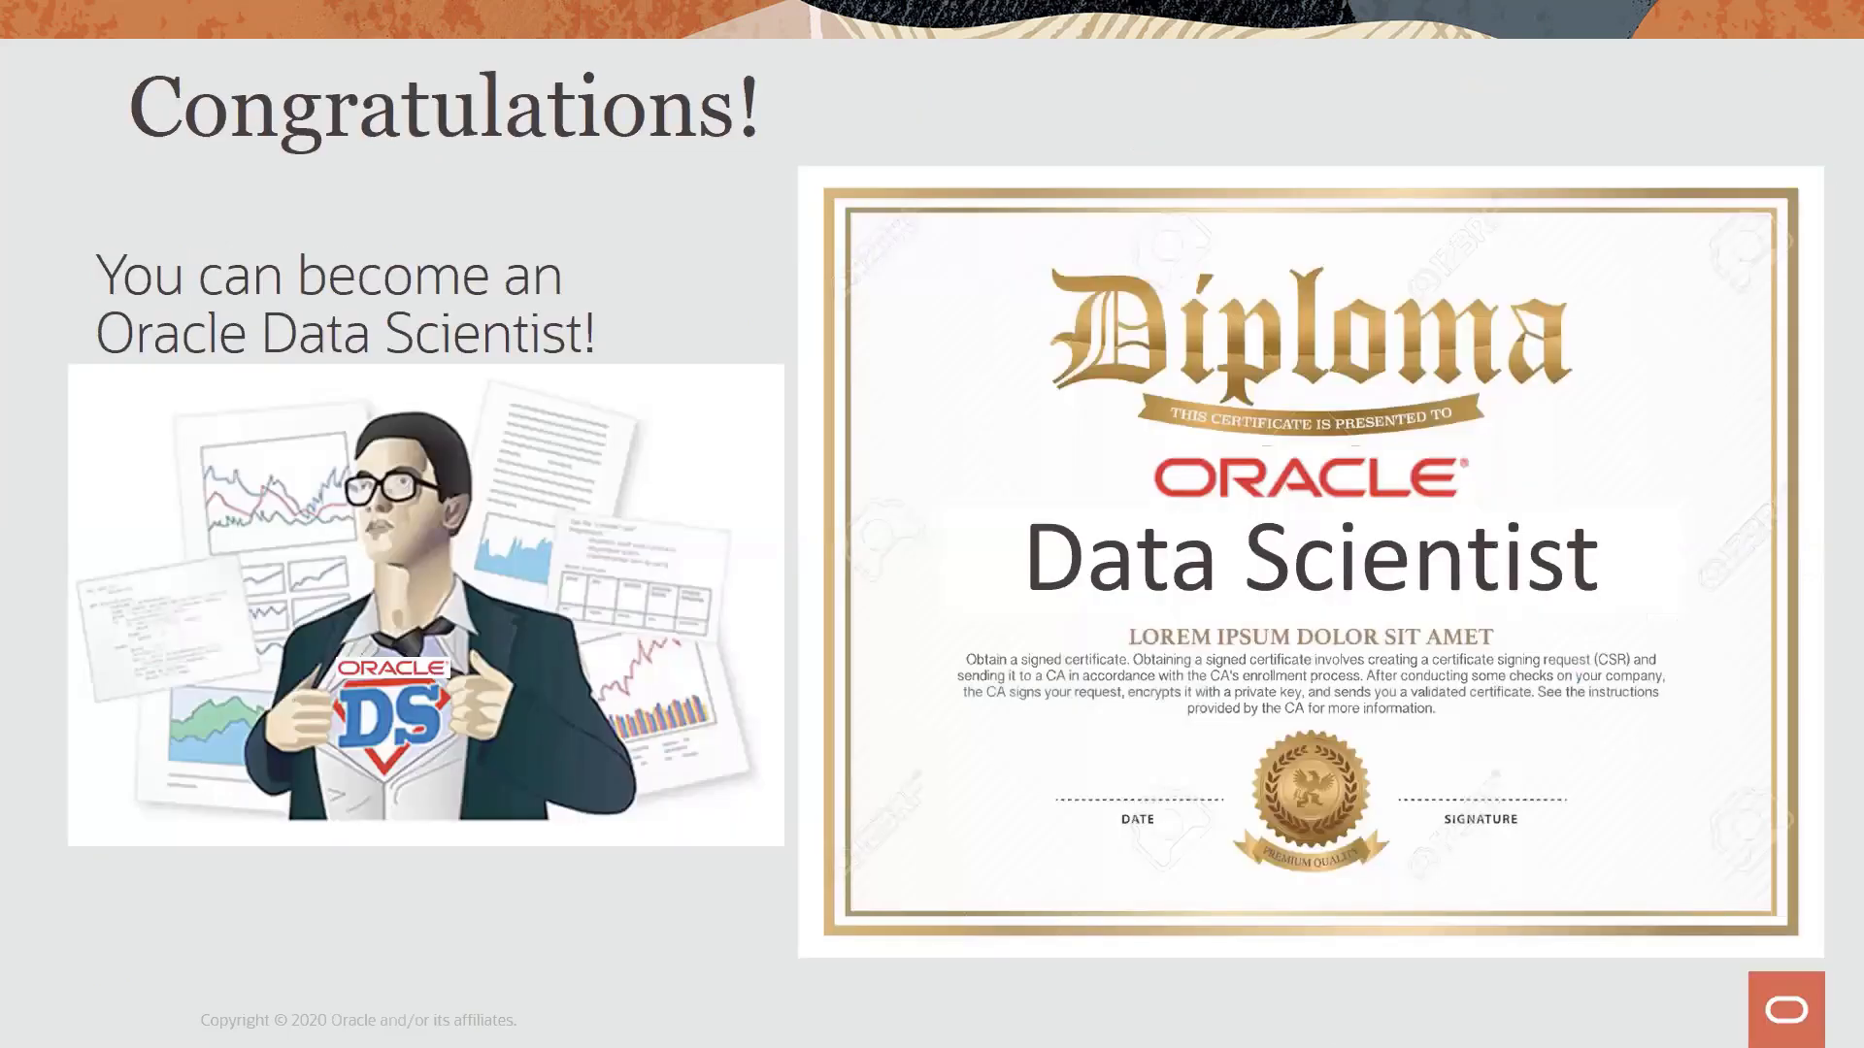